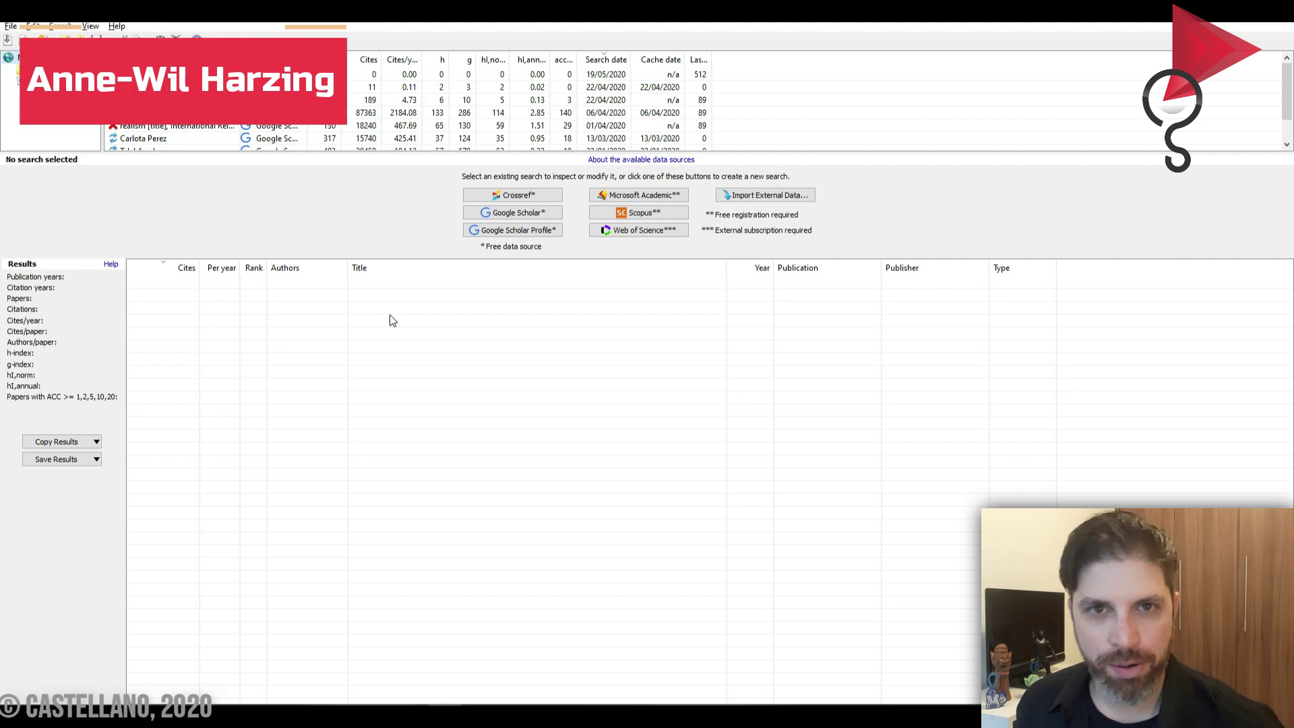
# Step: Switch to the browser window and view the software author's profile page on Harzing.com
pyautogui.moveTo(444, 715)
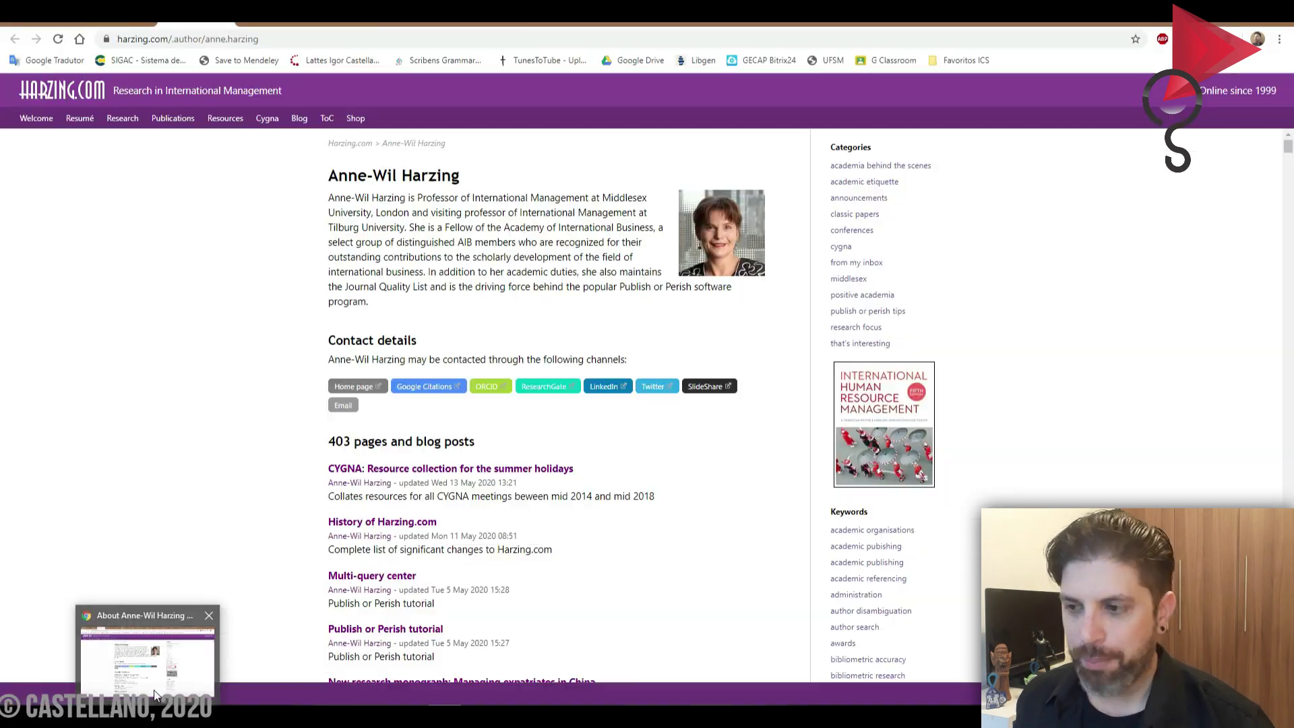
pyautogui.click(156, 694)
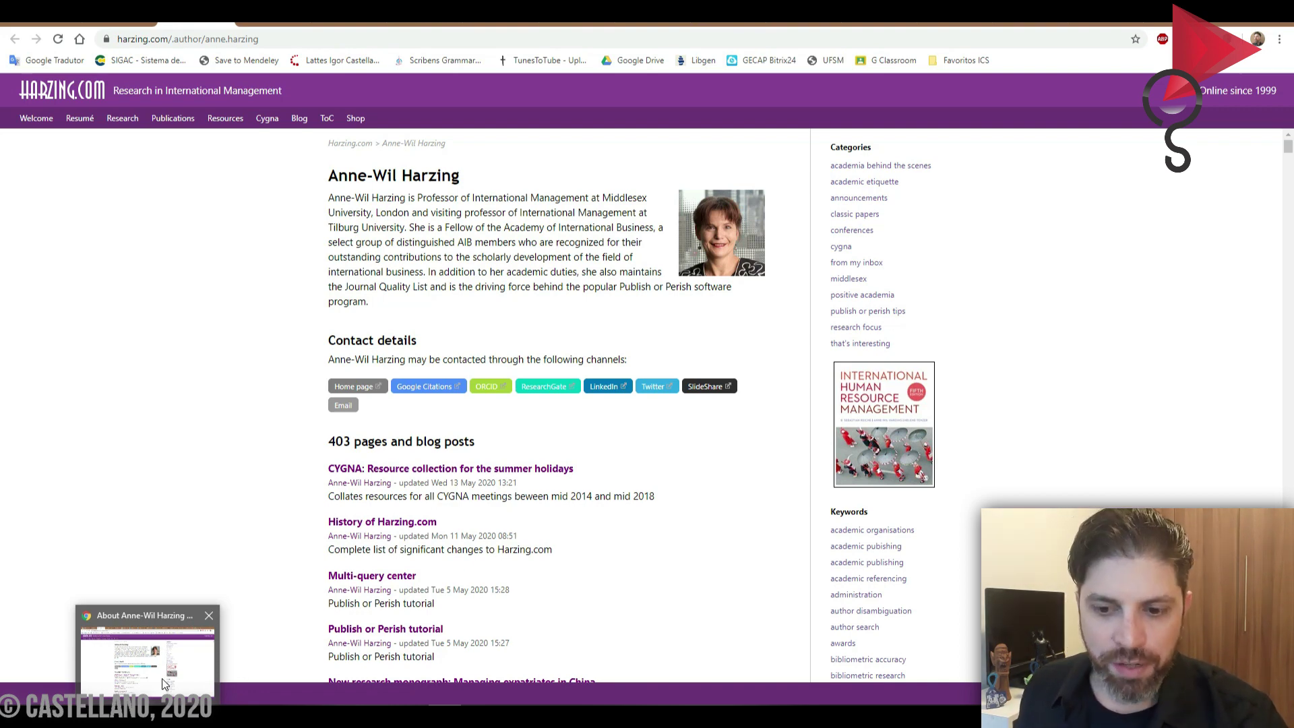
pyautogui.click(337, 715)
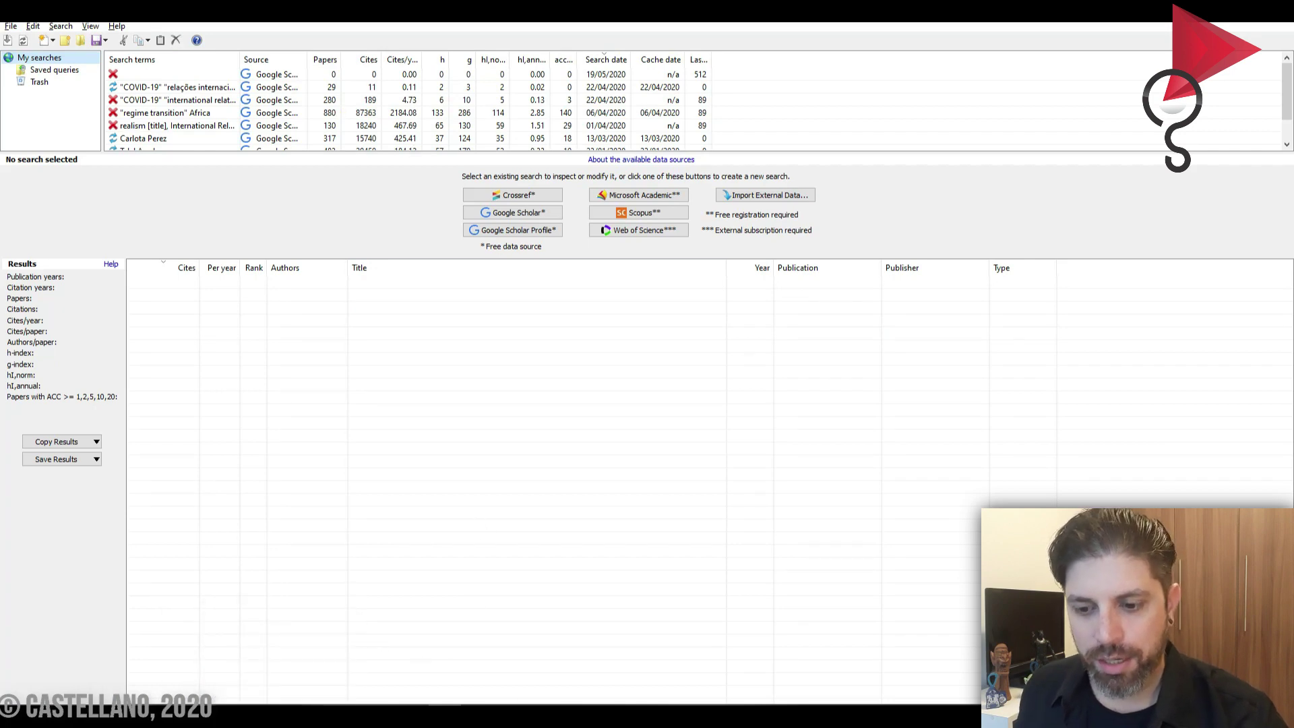
pyautogui.moveTo(445, 716)
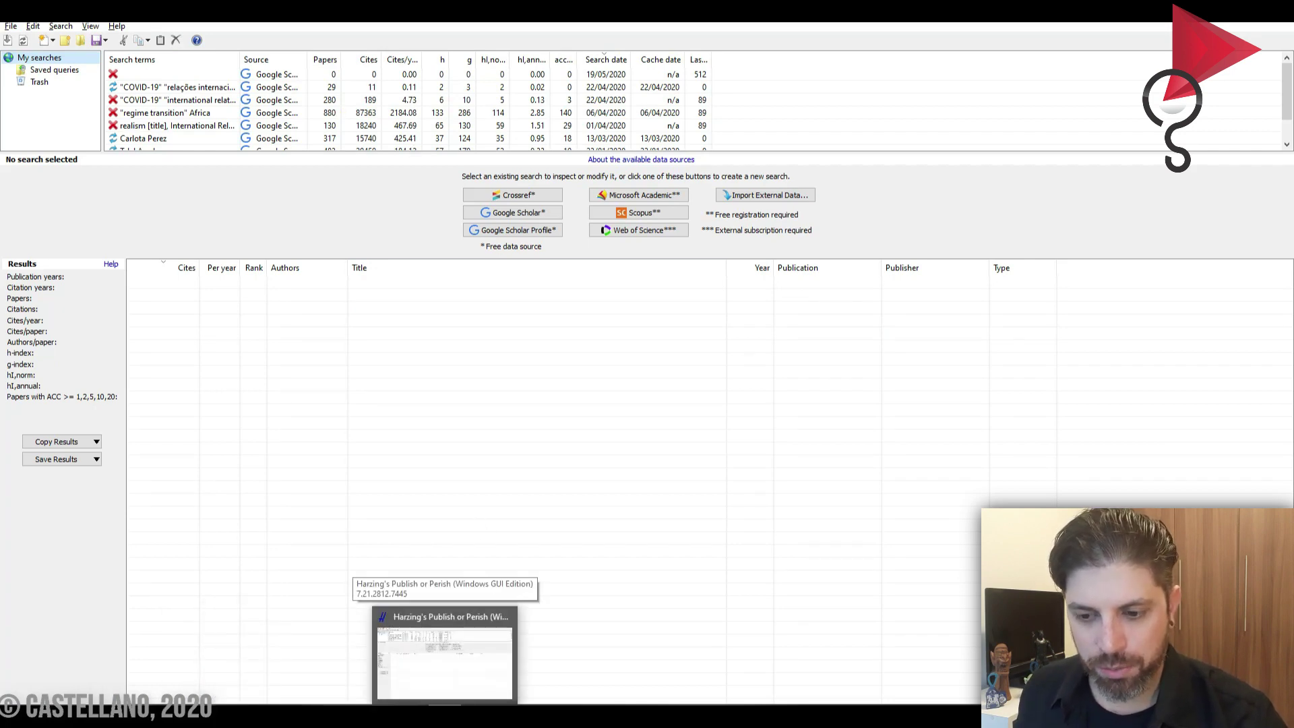
pyautogui.click(196, 675)
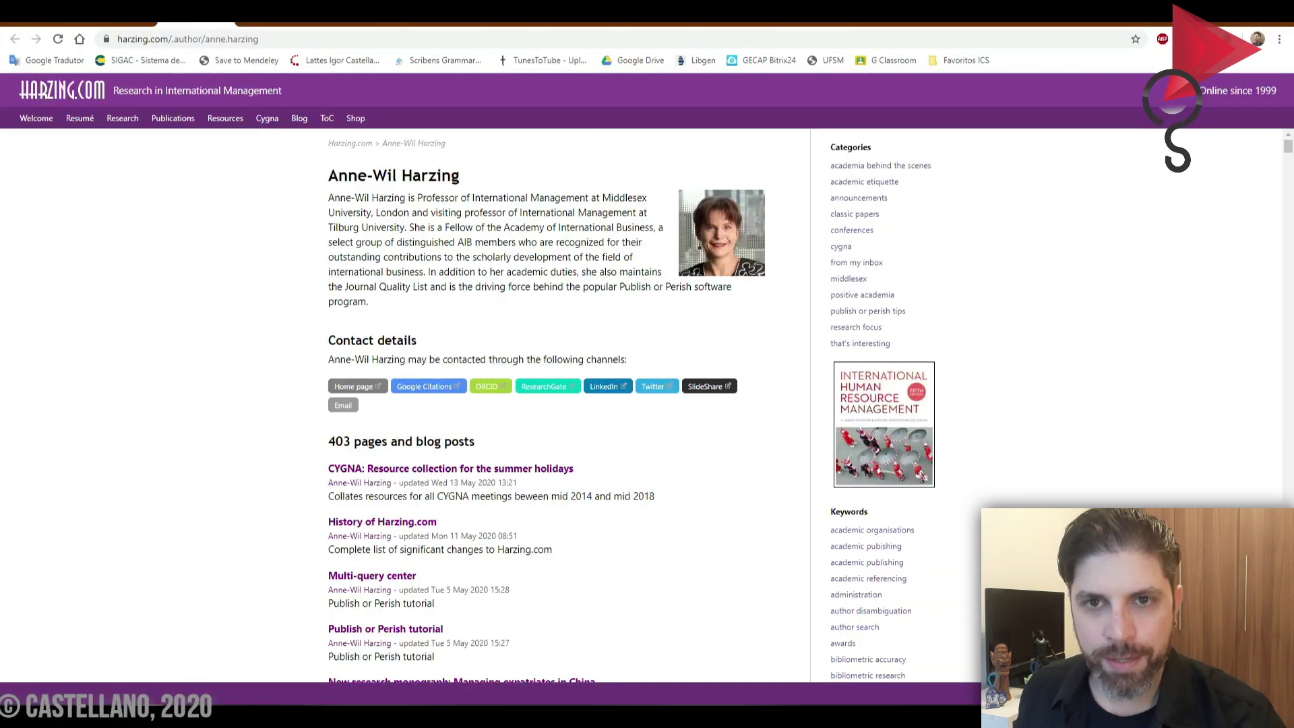
# Step: Go to the Google results for "publish or perish" and open the Publish or Perish page on Harzing.com
pyautogui.click(68, 13)
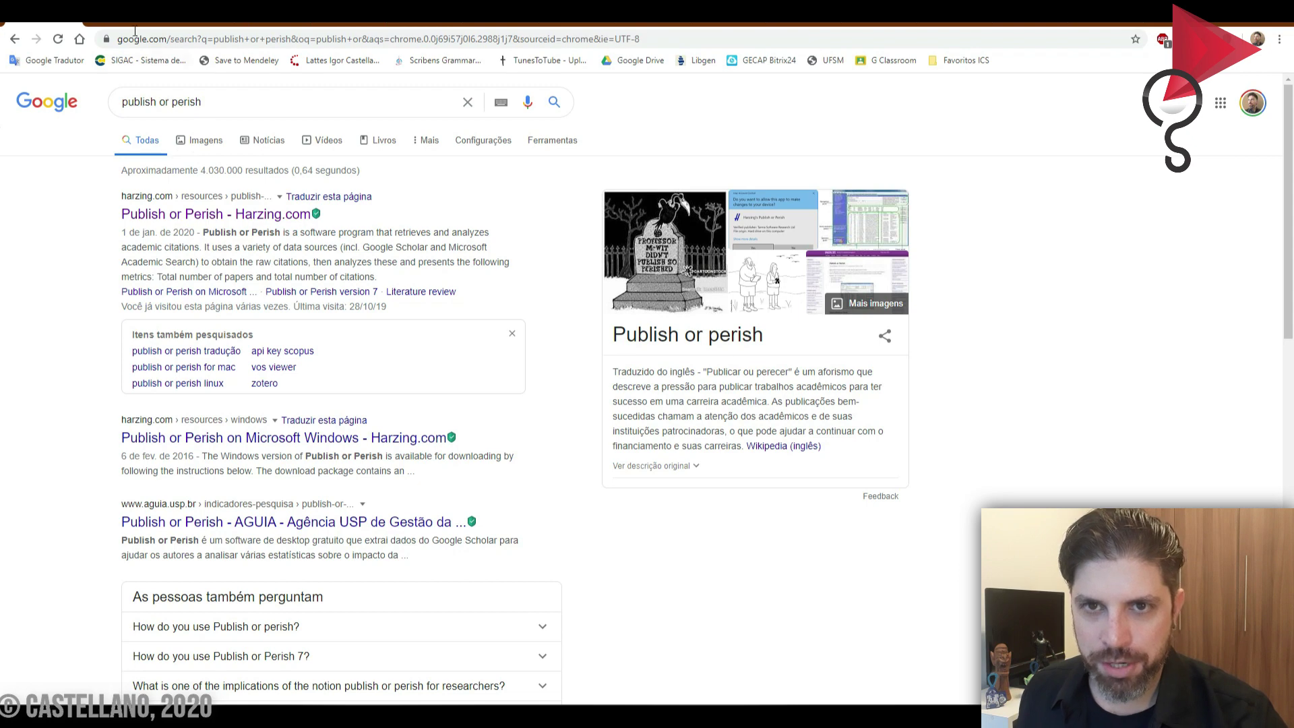
pyautogui.click(199, 214)
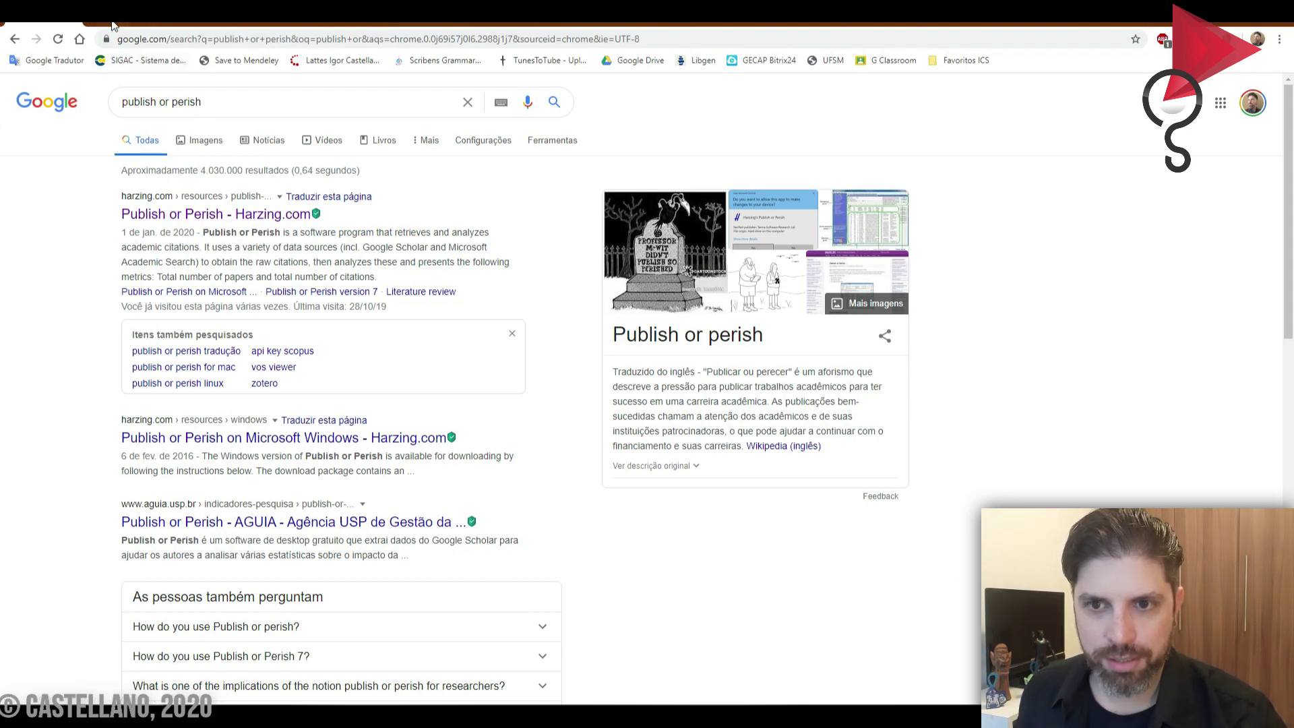
pyautogui.scroll(4, 607, 396)
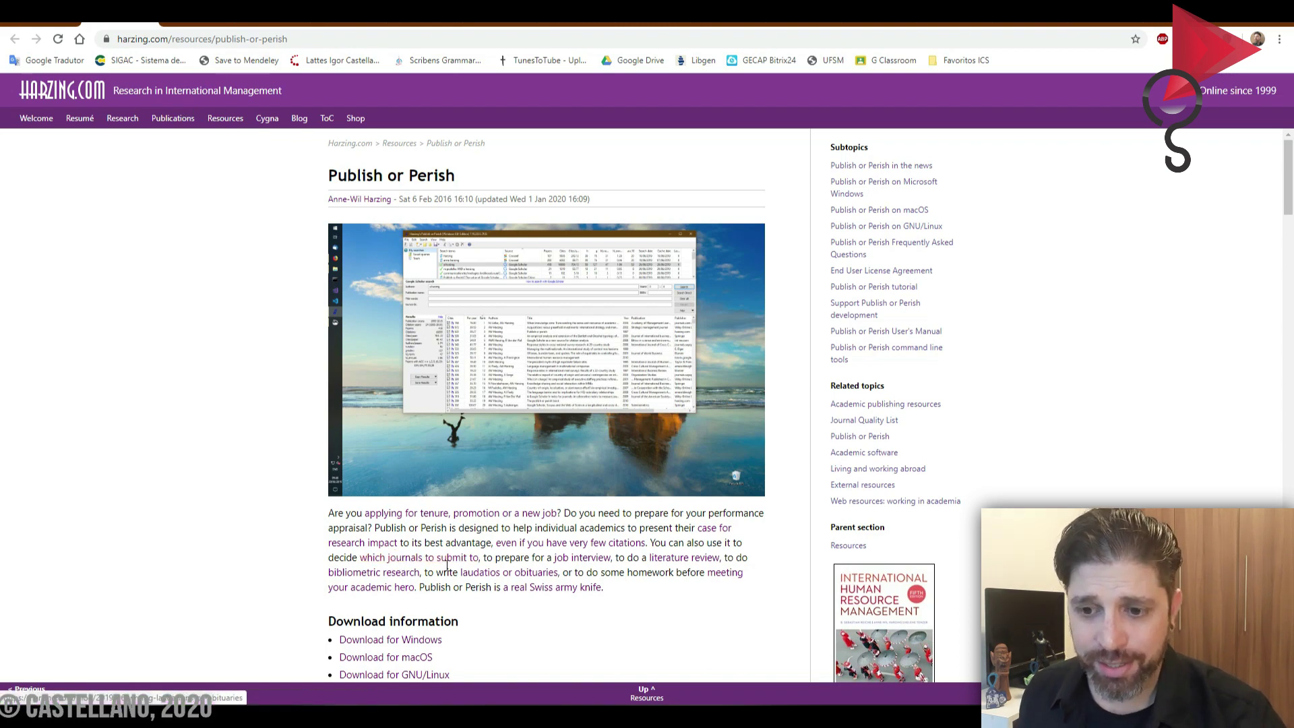
# Step: Examine the Publish or Perish page's download information, training resources, citation format and descriptions of the citation metrics
pyautogui.scroll(-1, 668, 534)
pyautogui.scroll(-1, 668, 534)
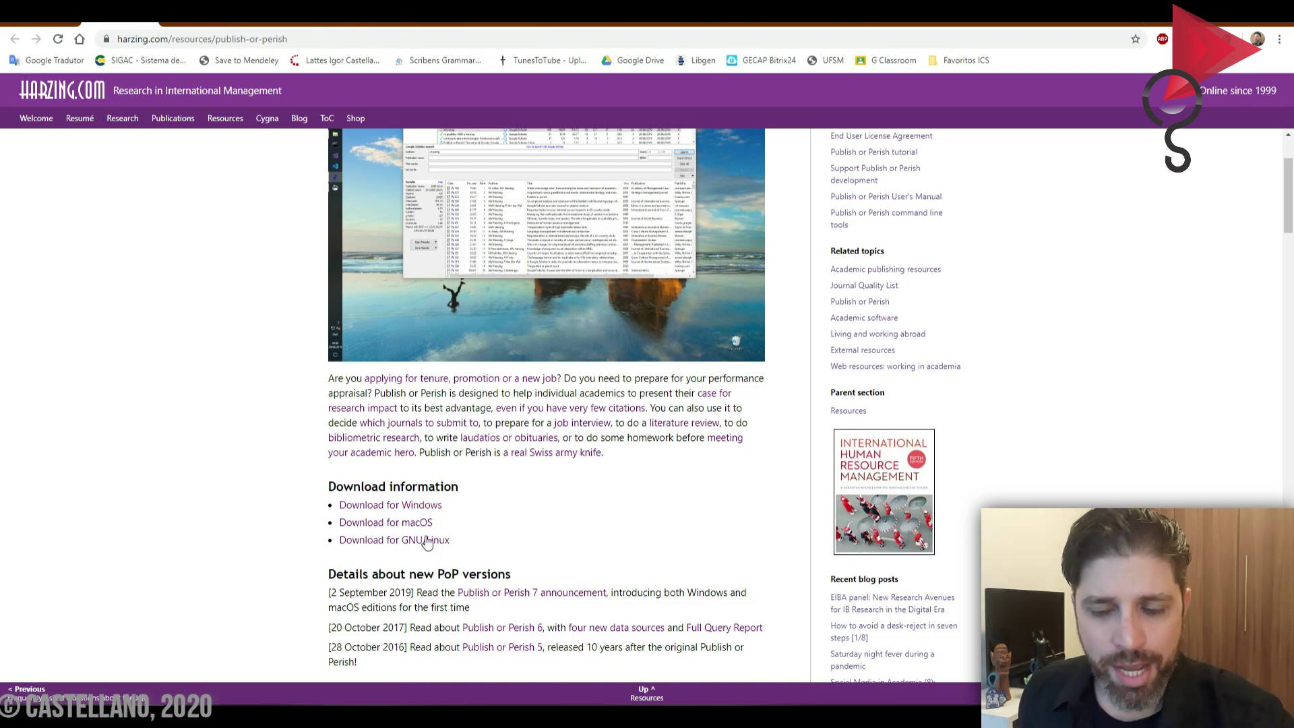
pyautogui.scroll(-6, 624, 503)
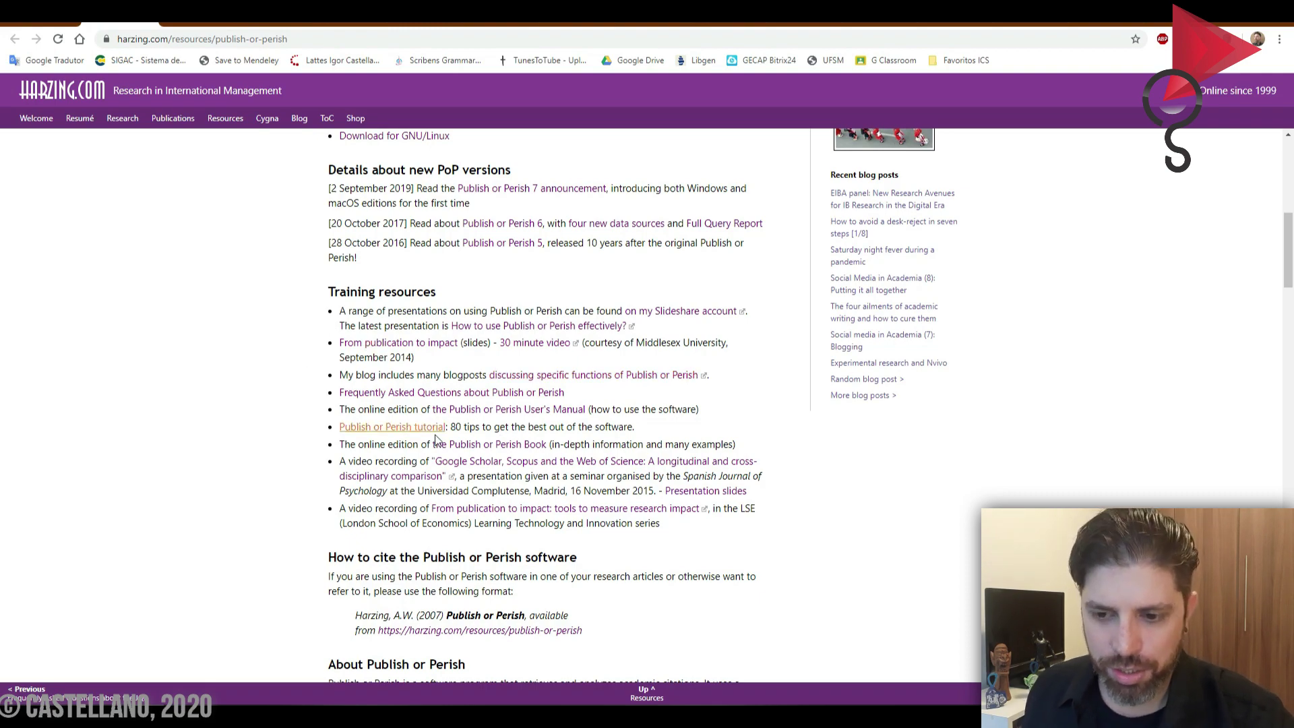
pyautogui.scroll(-4, 707, 509)
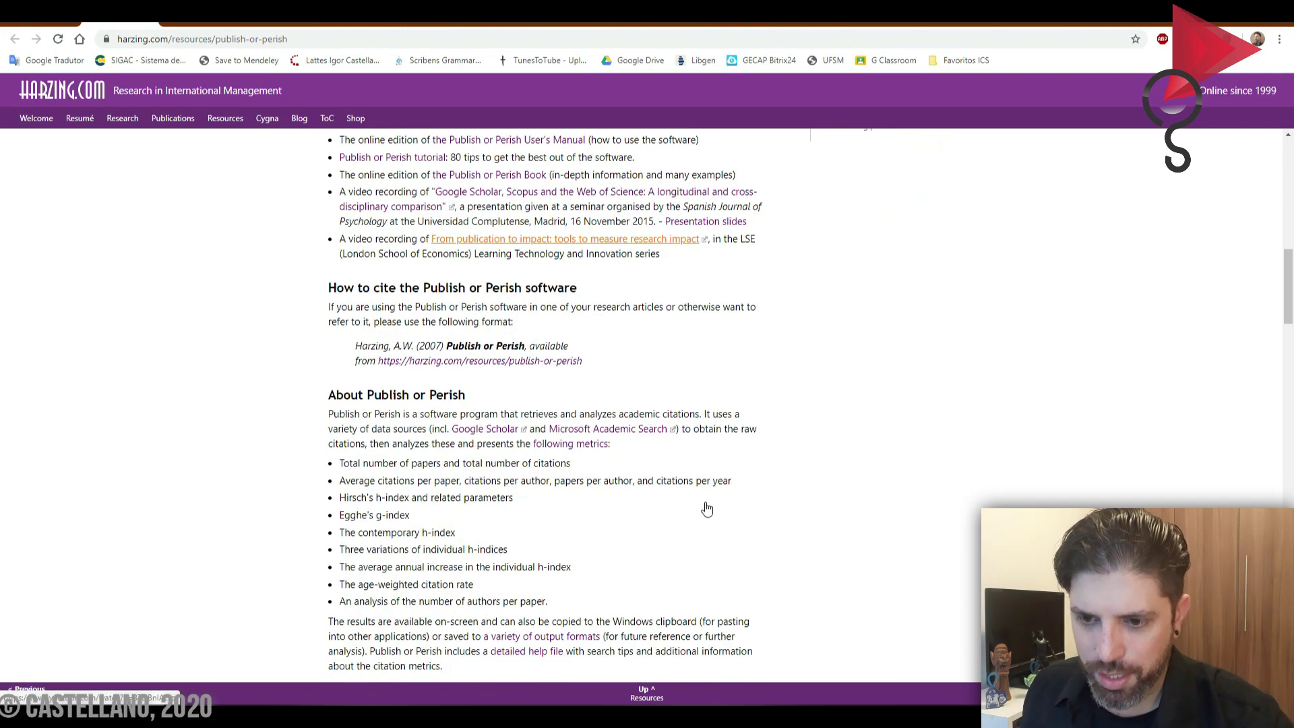
pyautogui.scroll(-3, 708, 509)
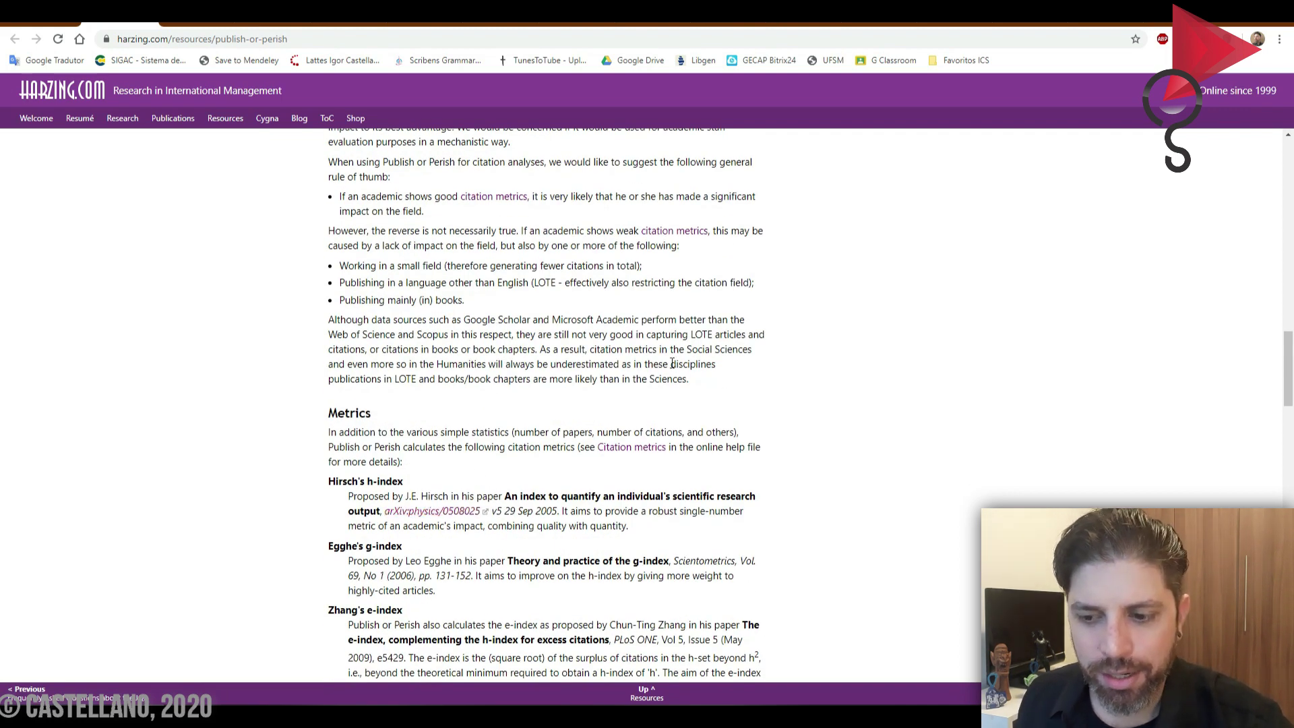
pyautogui.scroll(-7, 618, 395)
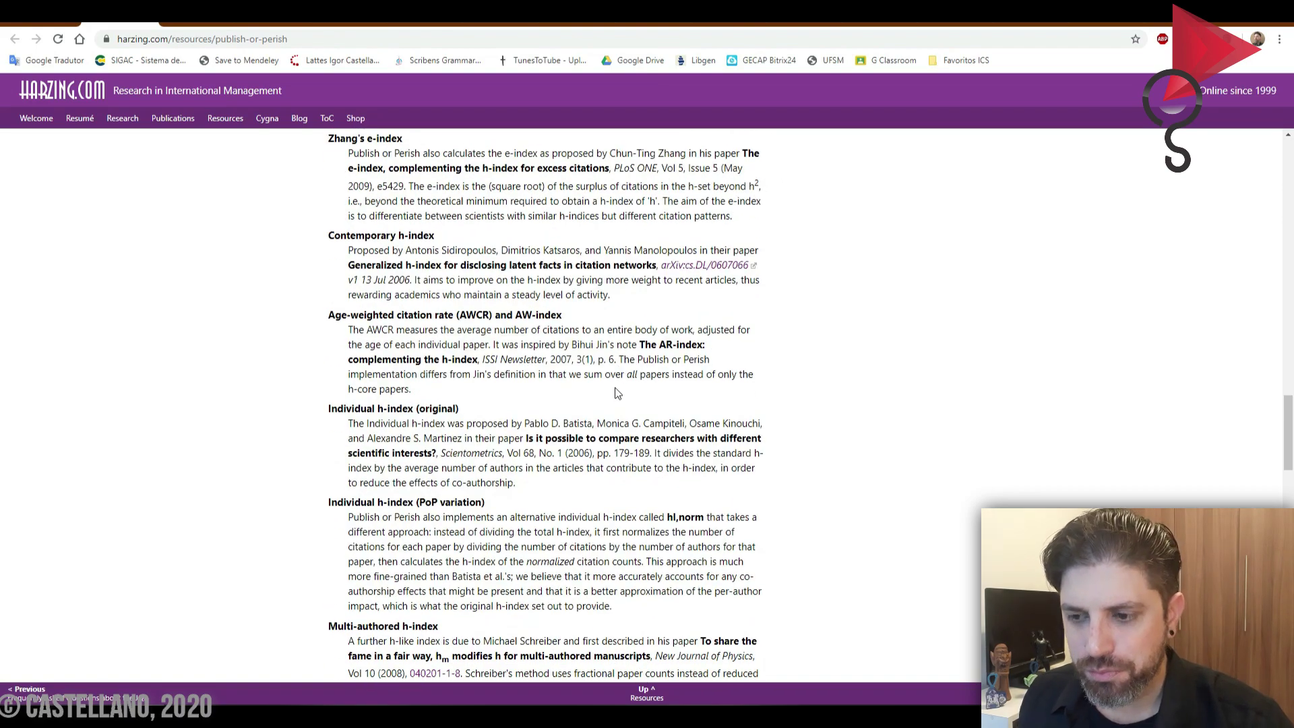
pyautogui.scroll(20, 618, 396)
pyautogui.scroll(2, 615, 393)
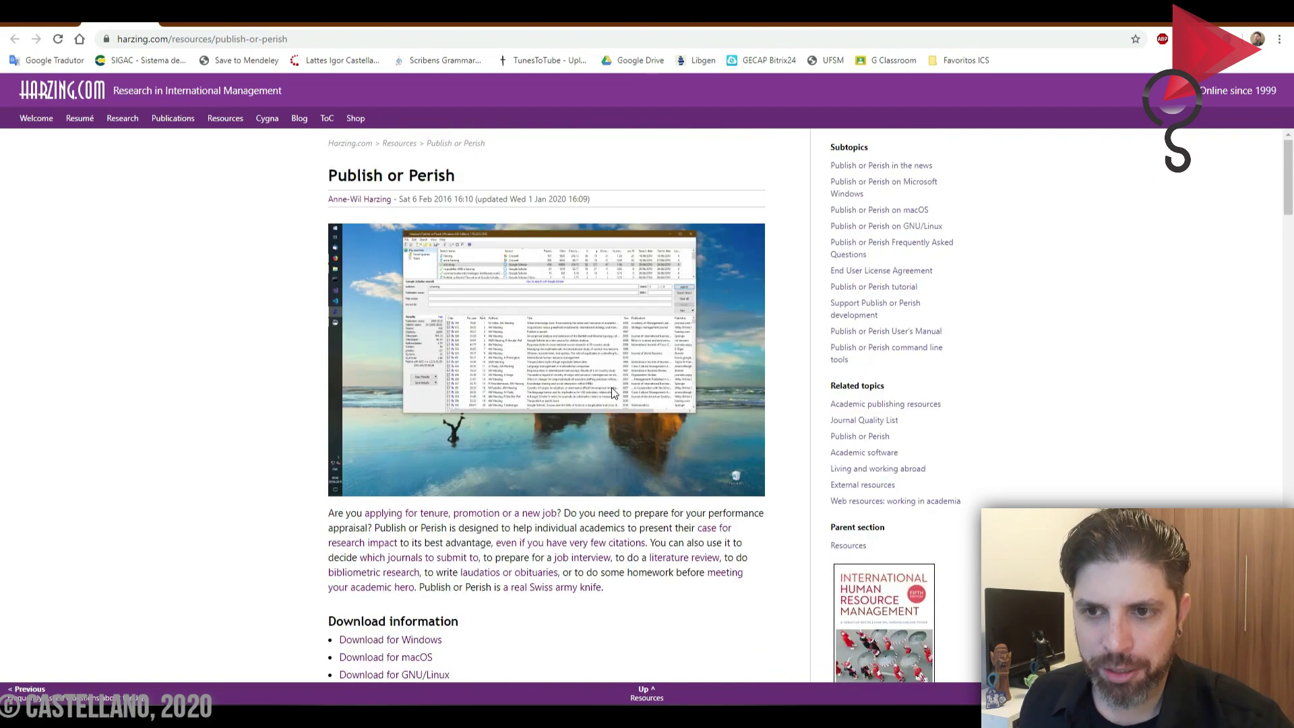
# Step: Open the Windows download page from the Download information section of the Publish or Perish page
pyautogui.scroll(-4, 634, 287)
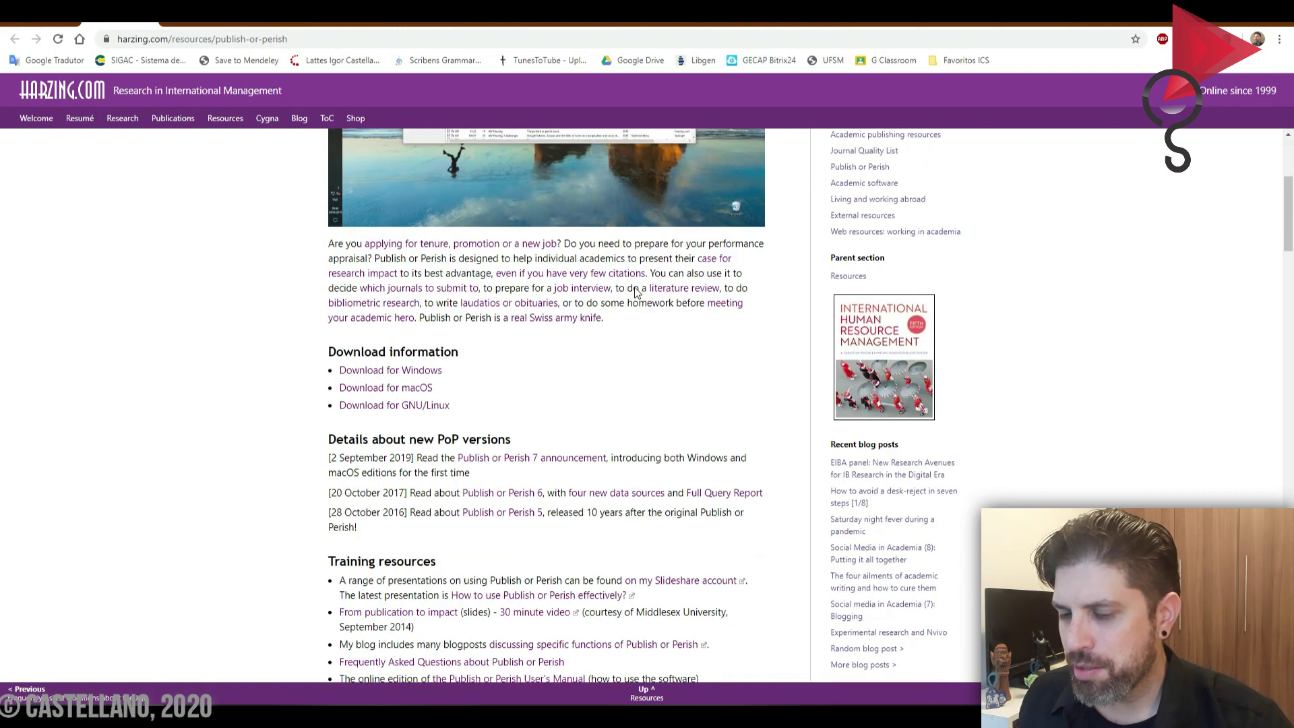
pyautogui.rightClick(403, 374)
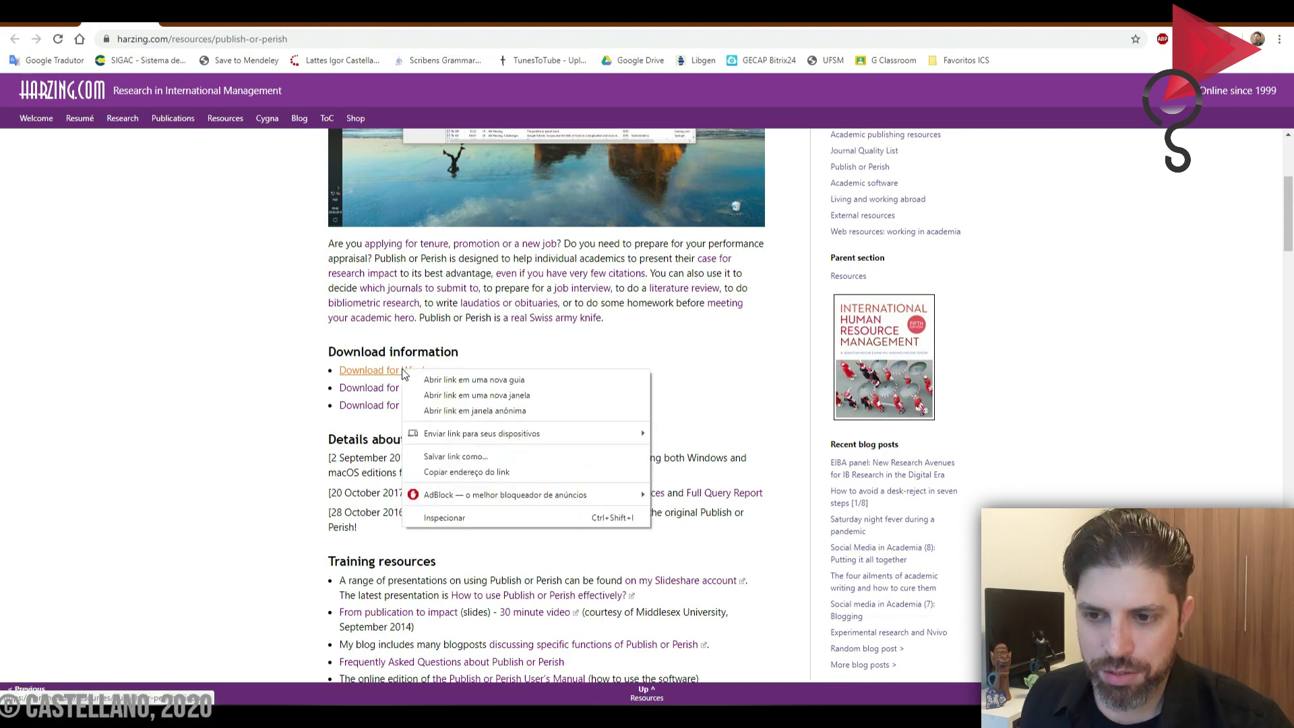
pyautogui.click(382, 376)
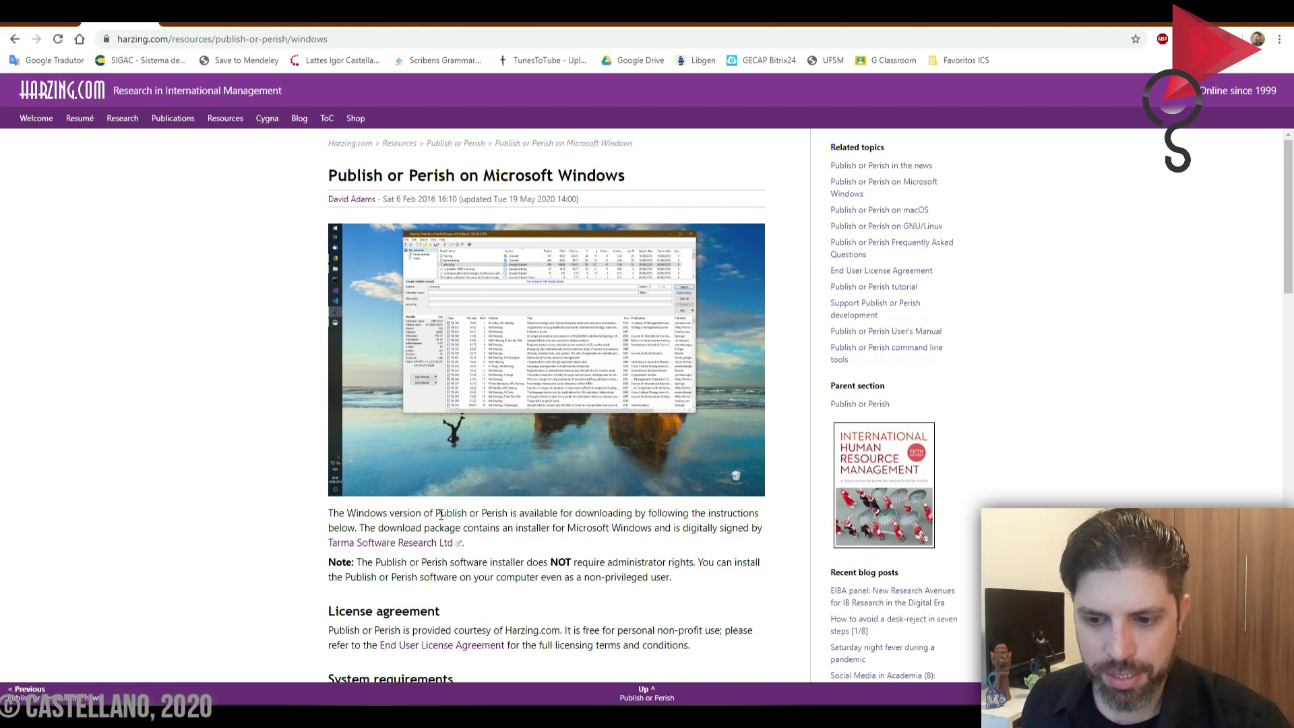
# Step: Review the Windows page's system requirements, installer download information, installation instructions and support notes
pyautogui.scroll(-3, 442, 514)
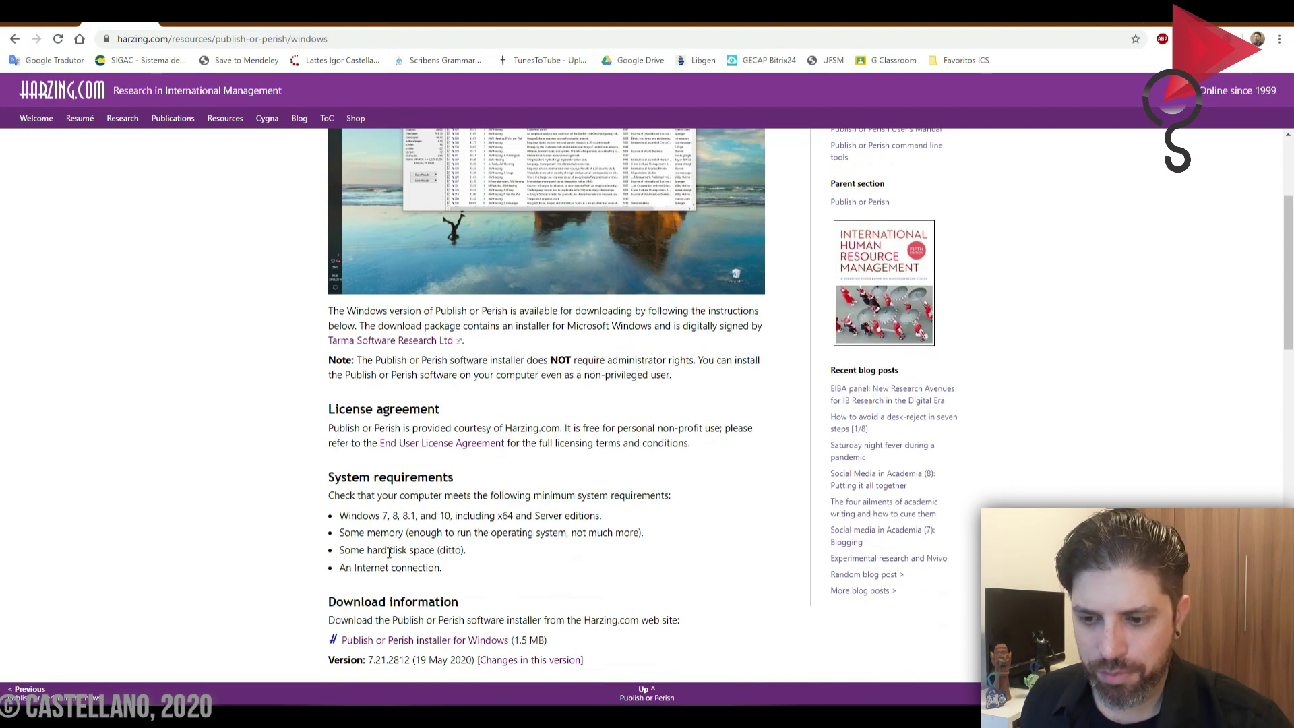
pyautogui.scroll(-3, 579, 529)
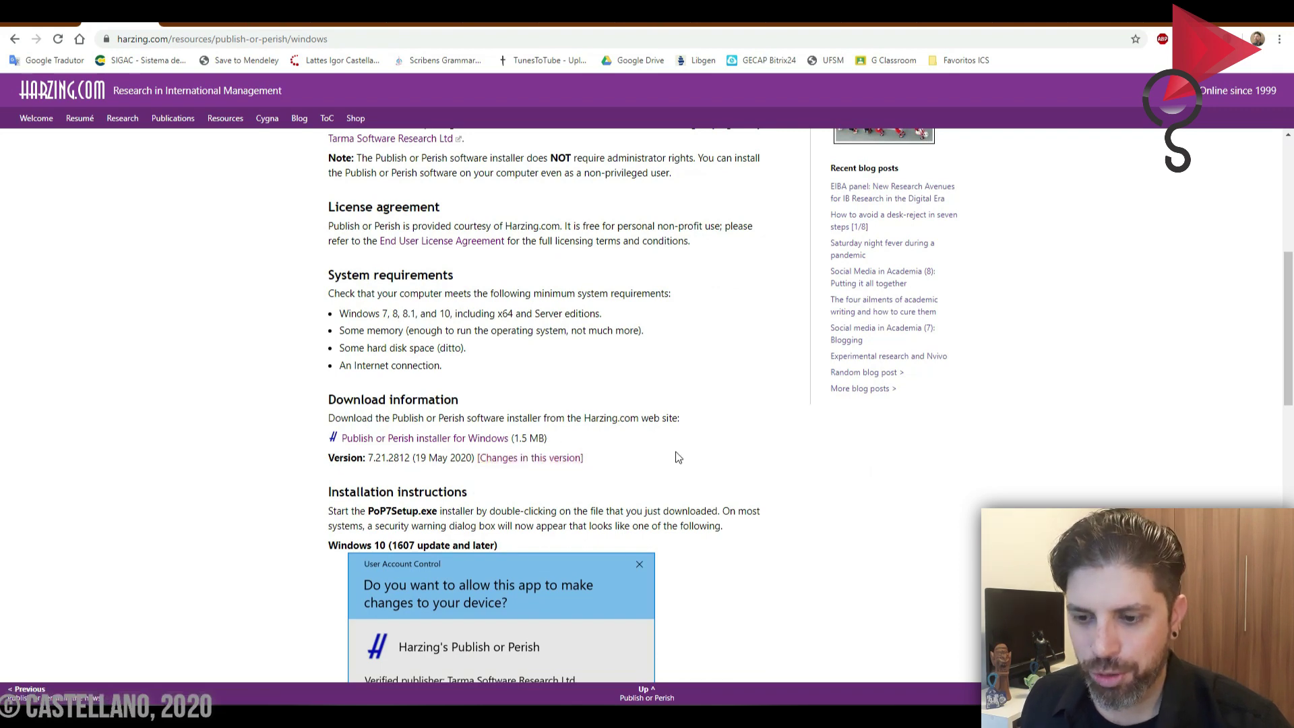
pyautogui.scroll(-5, 678, 457)
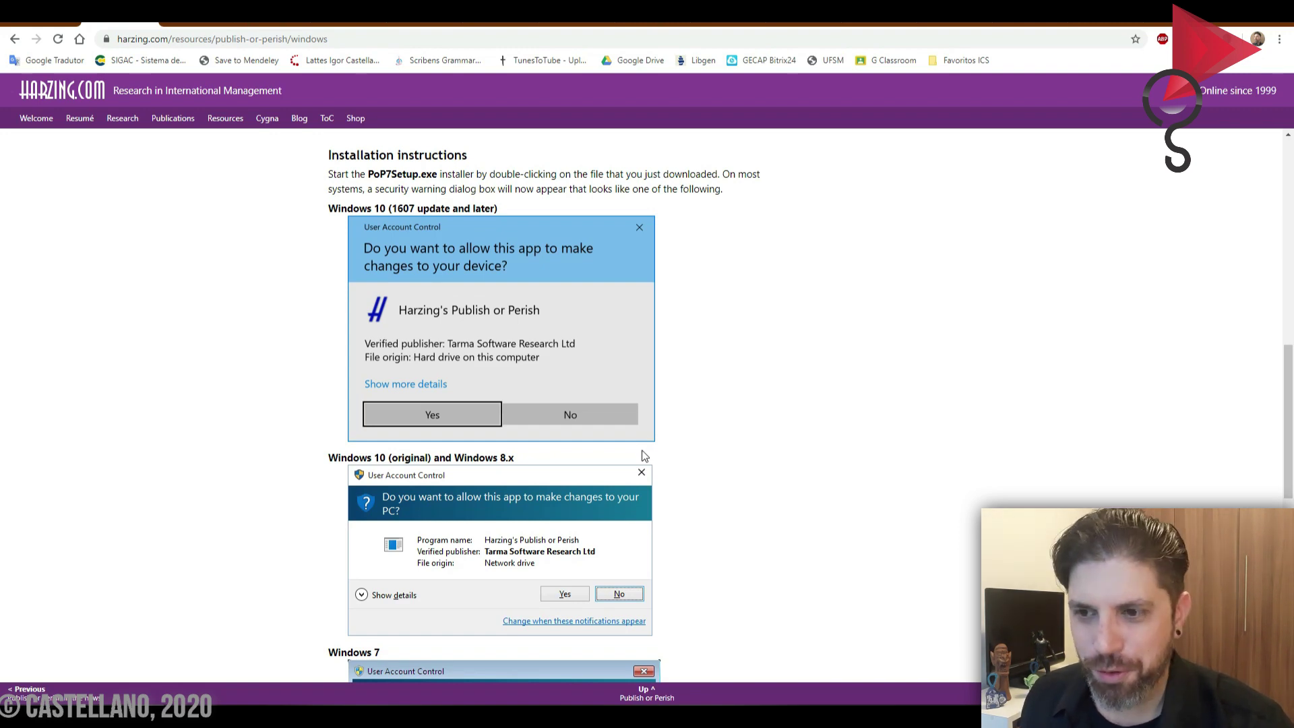
pyautogui.scroll(4, 733, 448)
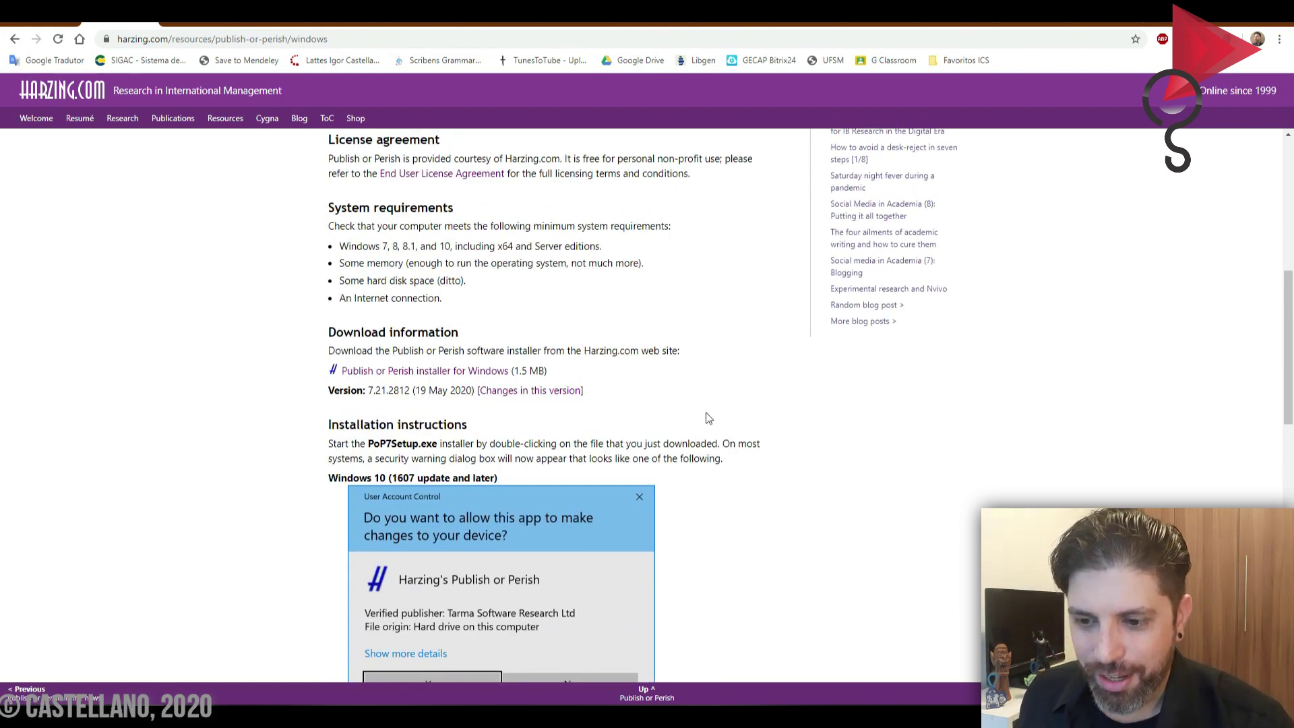
pyautogui.scroll(-4, 708, 419)
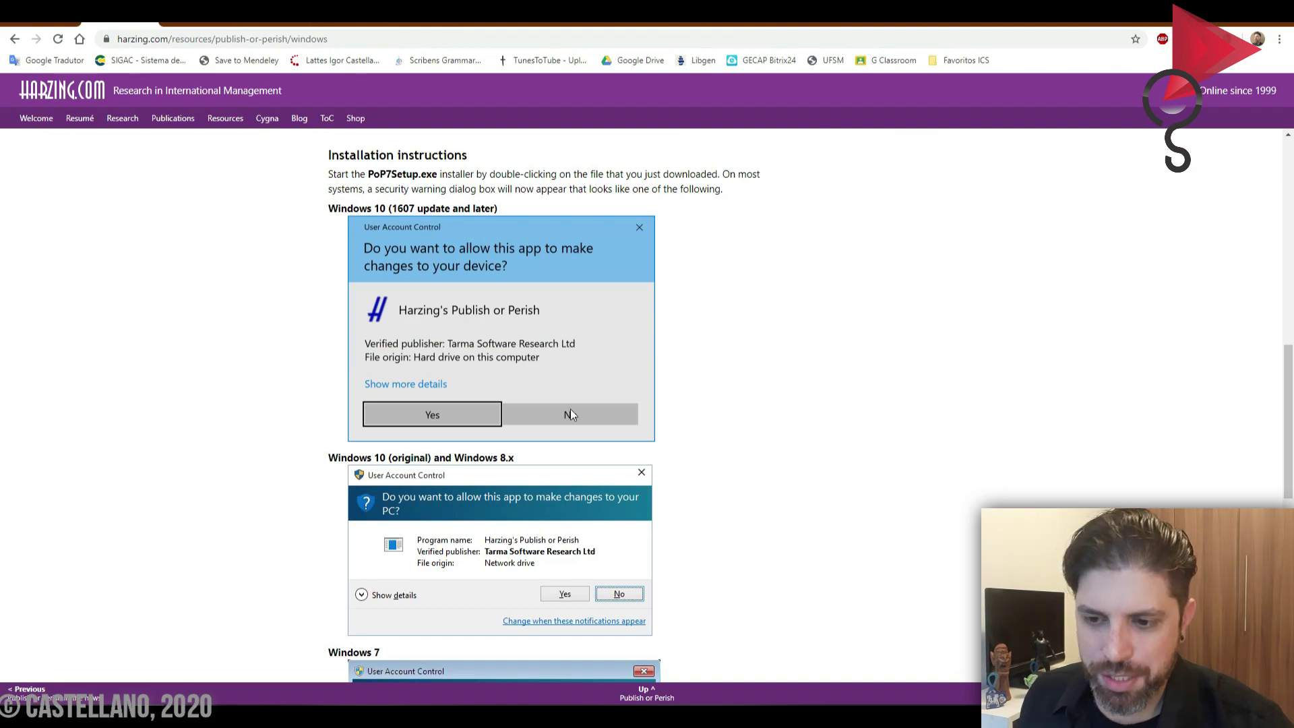
pyautogui.scroll(-7, 570, 410)
pyautogui.scroll(-2, 664, 484)
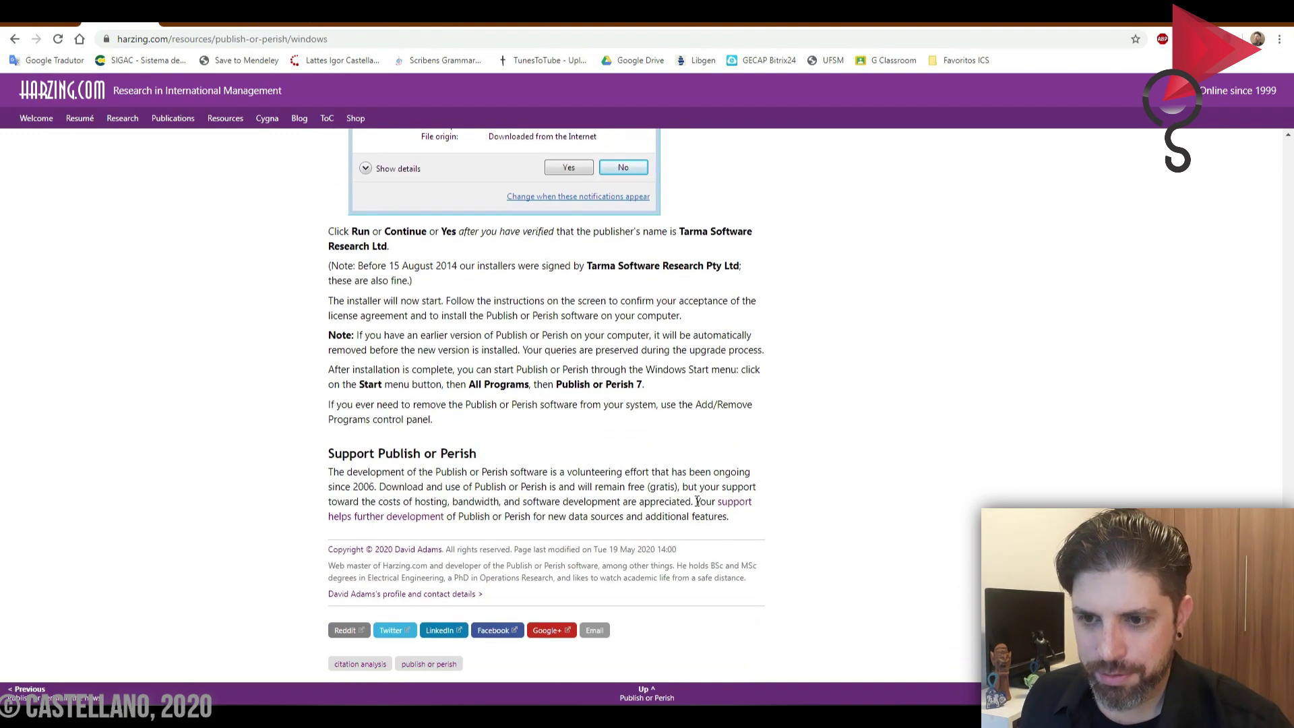
pyautogui.scroll(10, 726, 533)
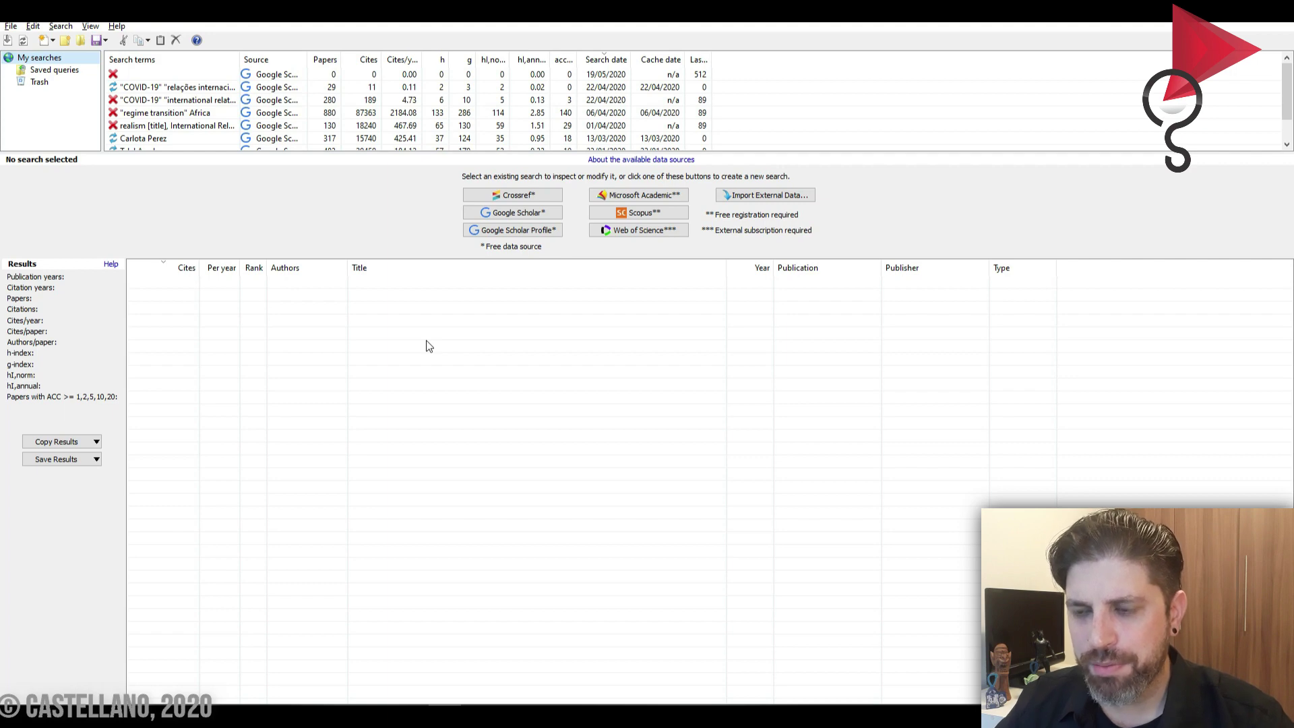
# Step: Switch back to the browser and skim the CAPES quick-use guide PDF for Web of Science
pyautogui.hotkey('alt', 'Tab')
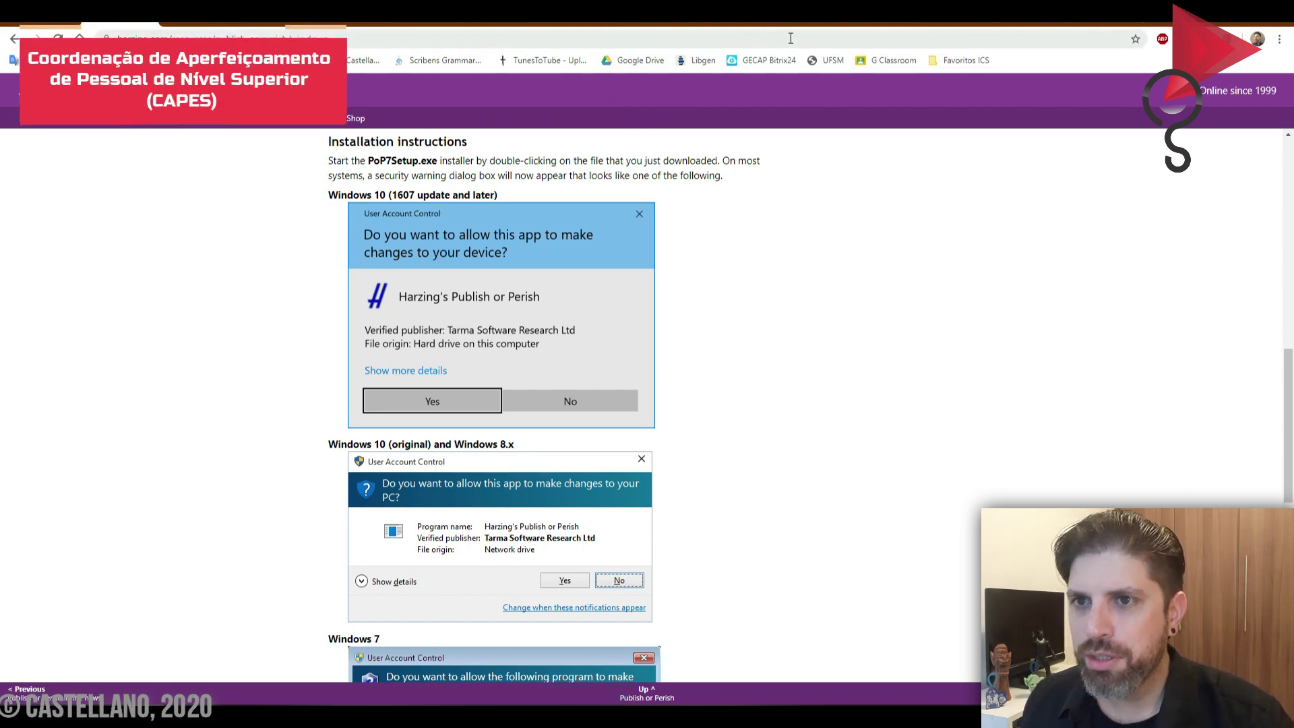
pyautogui.click(951, 24)
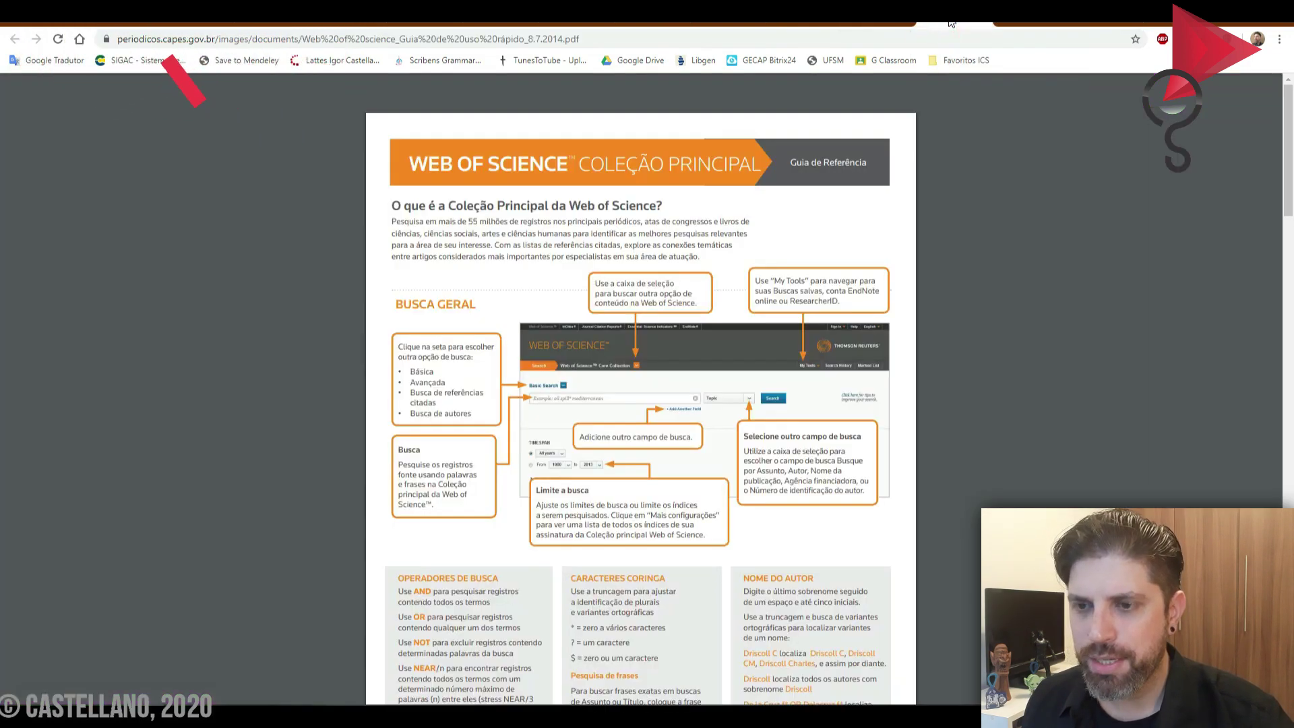
pyautogui.scroll(-8, 897, 199)
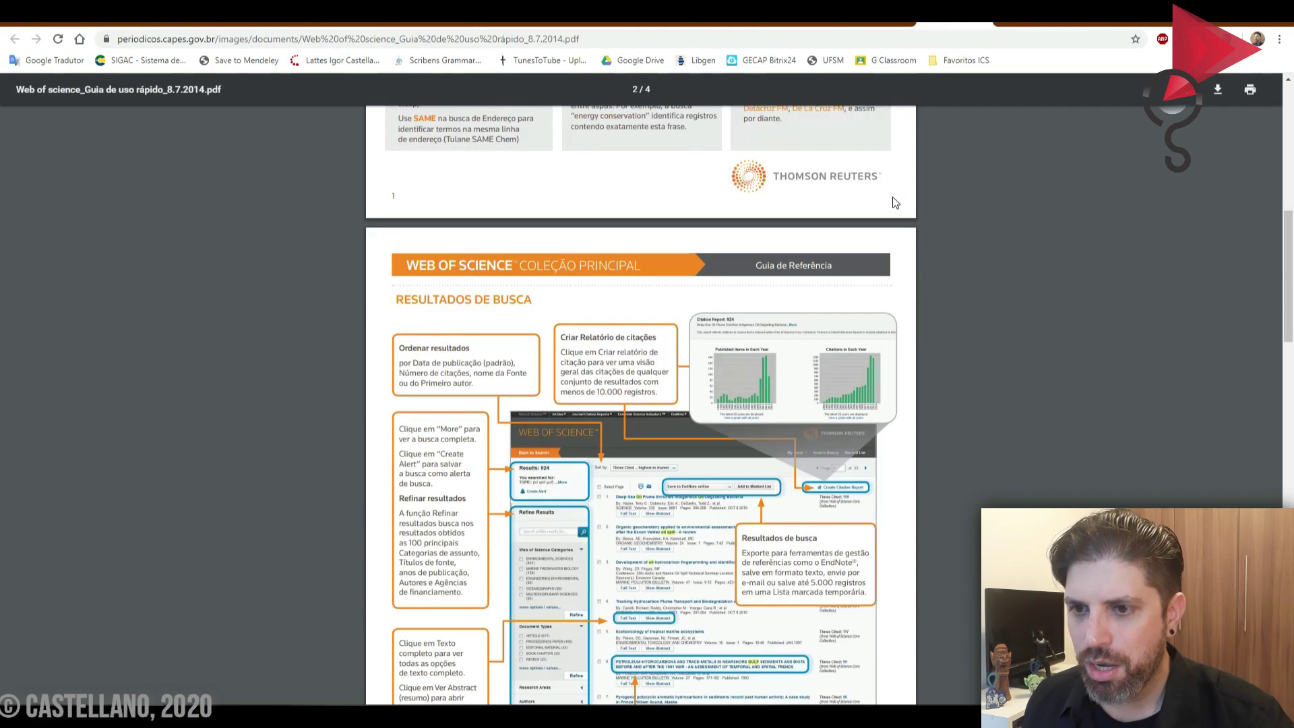
pyautogui.scroll(8, 892, 202)
# Step: Open the CAPES quick reference guide PDF for Scopus and skim its first pages
pyautogui.click(1008, 27)
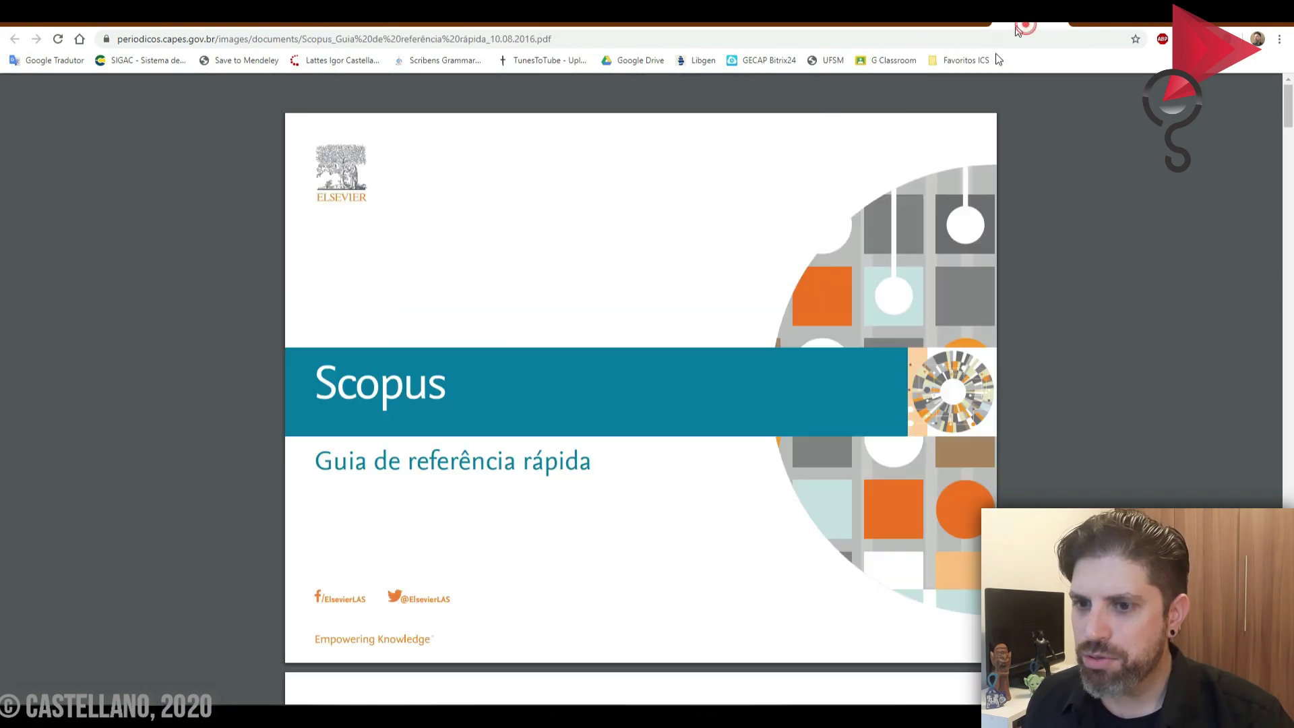
pyautogui.scroll(-20, 826, 201)
pyautogui.scroll(-8, 829, 196)
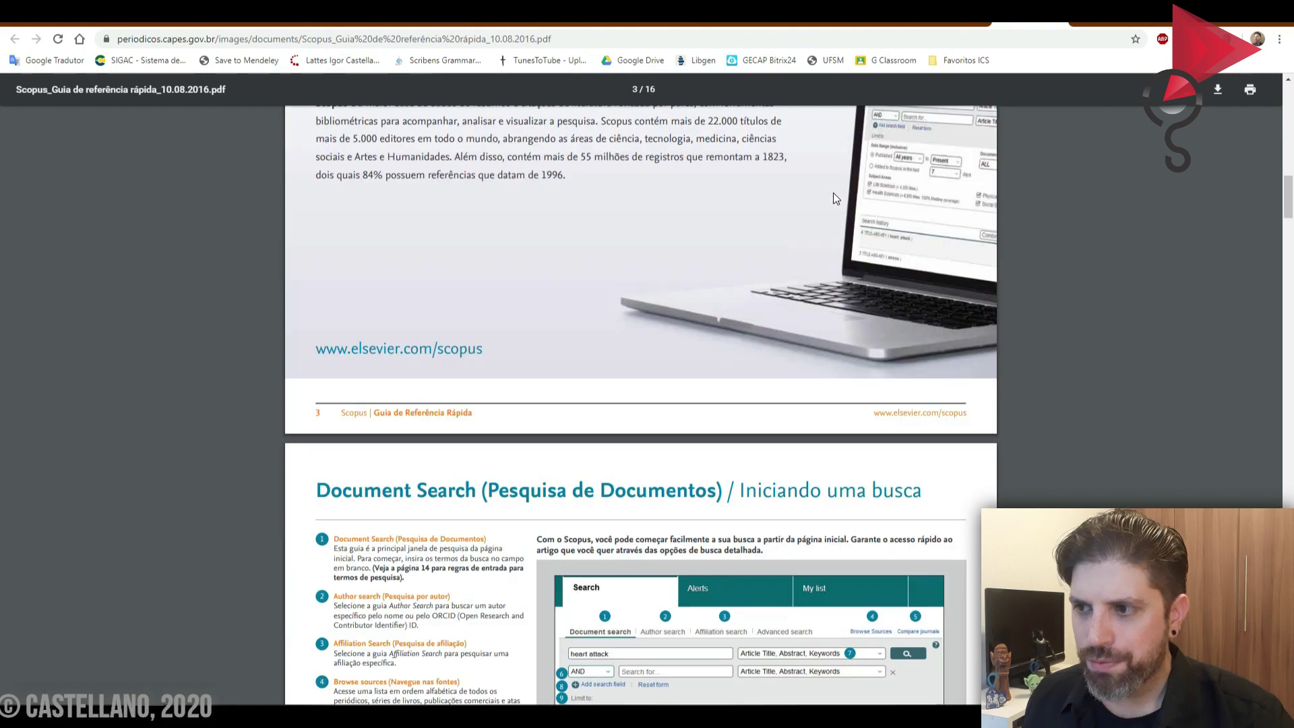
pyautogui.scroll(10, 835, 197)
pyautogui.scroll(15, 835, 197)
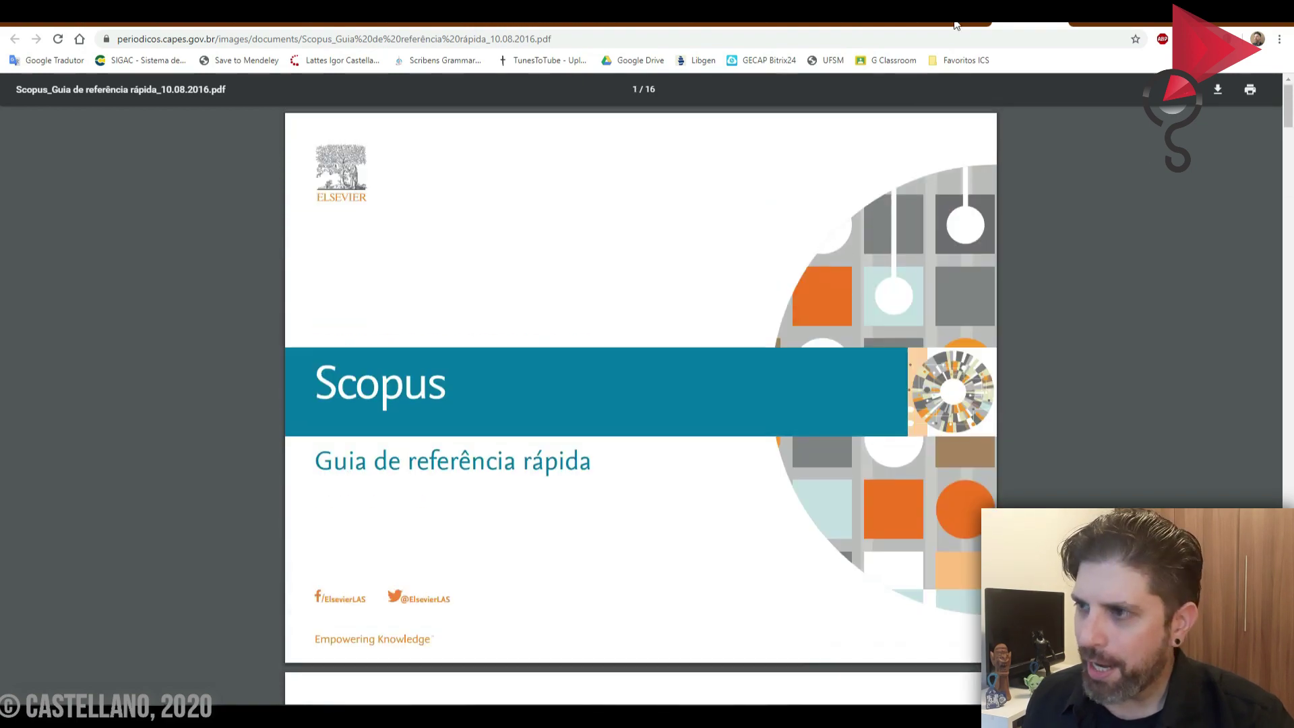
# Step: Revisit the Web of Science guide's search results section, alternating with the Scopus guide's cover
pyautogui.click(954, 28)
pyautogui.scroll(-8, 819, 367)
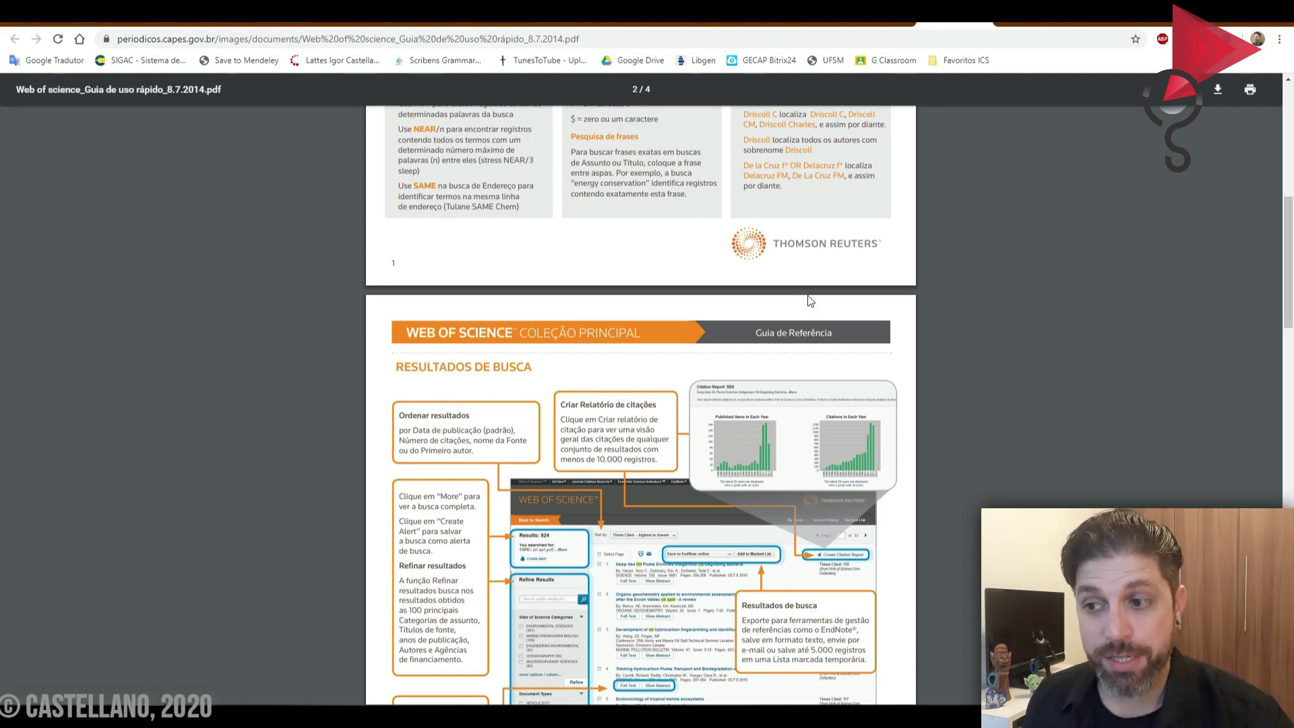
pyautogui.click(1029, 25)
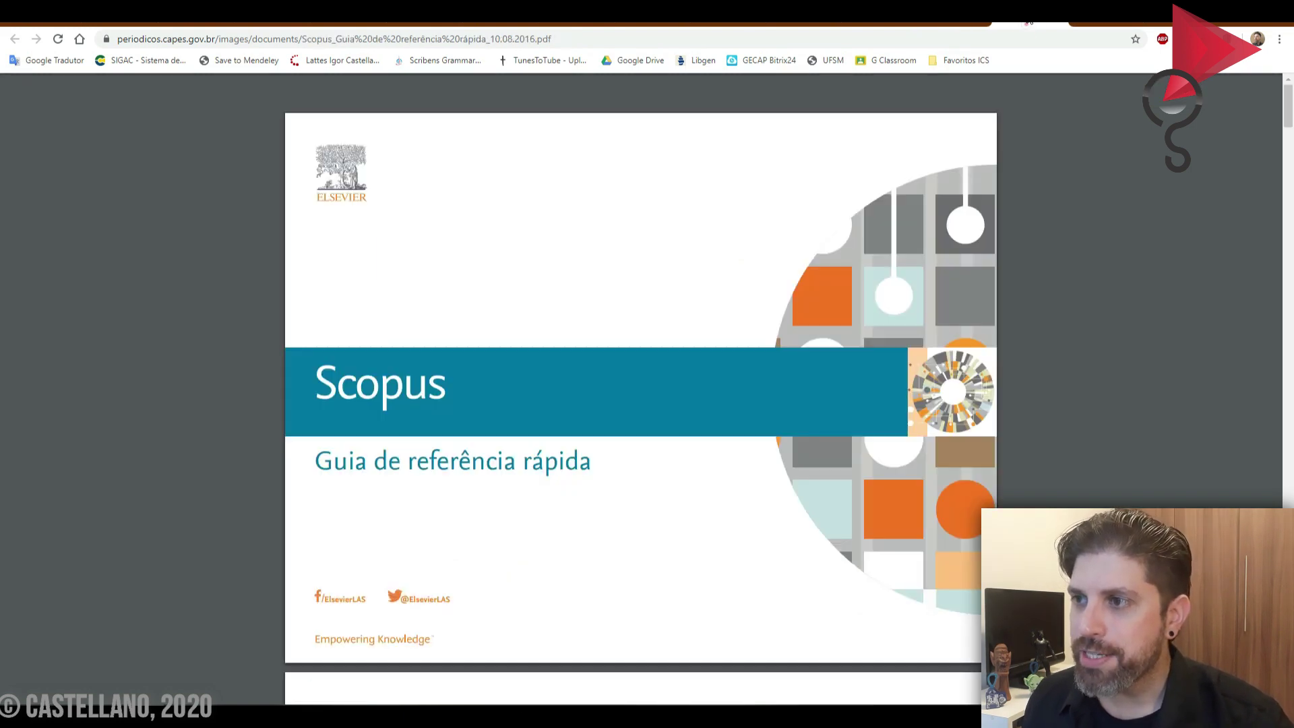
pyautogui.click(957, 25)
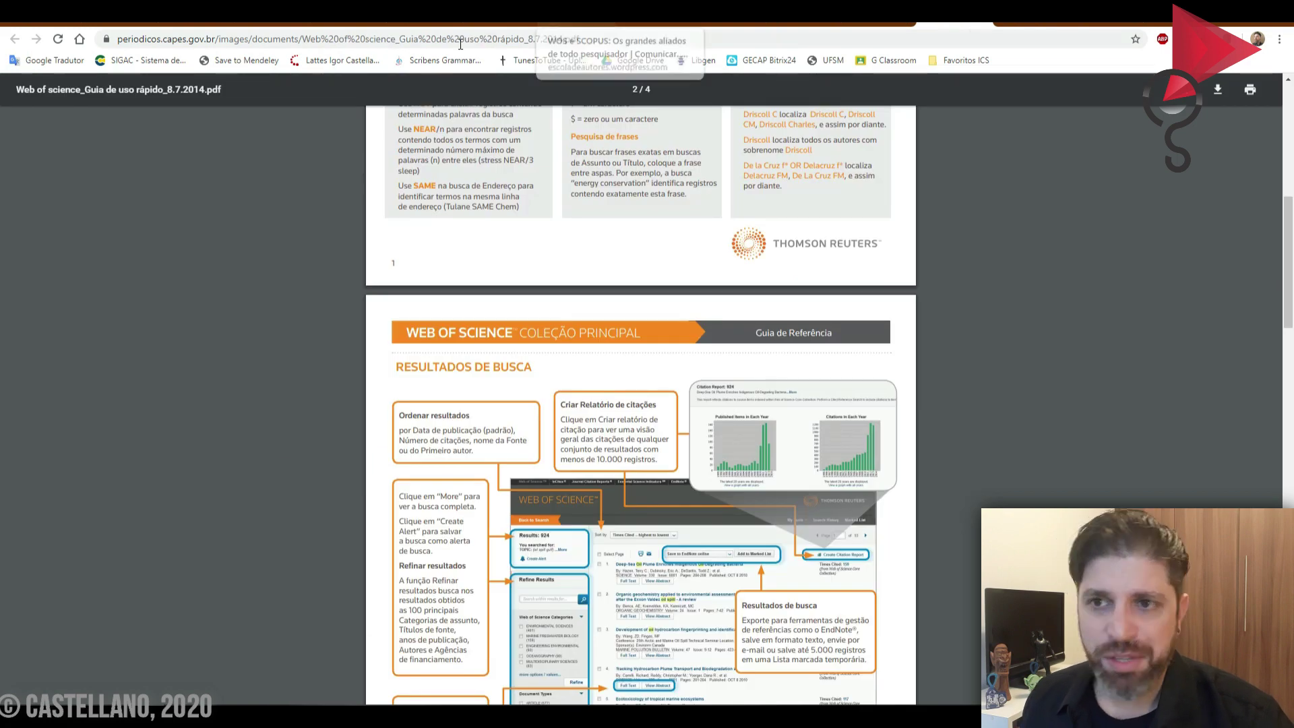
# Step: View the Web of Science and Scopus comparison table on the blogs.ua.pt library blog and the Intellogist article comparing both databases
pyautogui.click(426, 28)
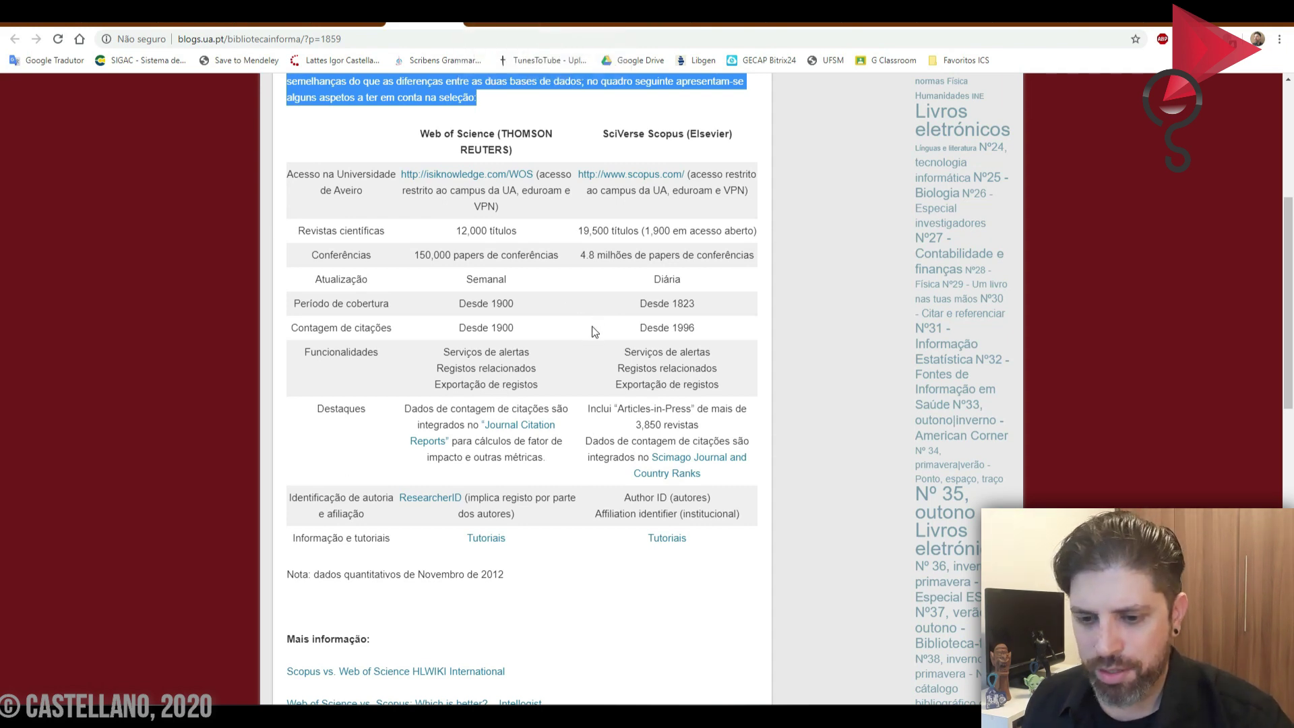
pyautogui.click(483, 27)
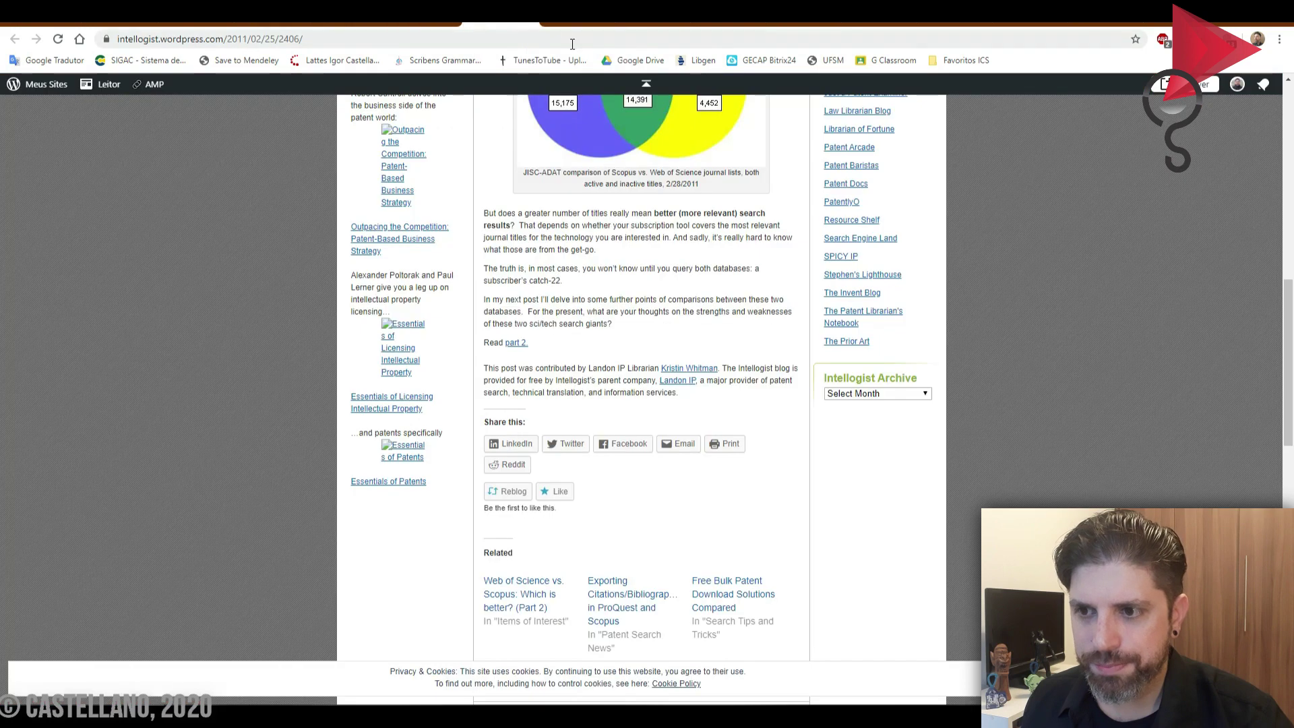
# Step: View the Scopus and Web of Science Venn diagram, and read the Escola de Autores post on knowing, using and accessing both databases
pyautogui.scroll(3, 572, 280)
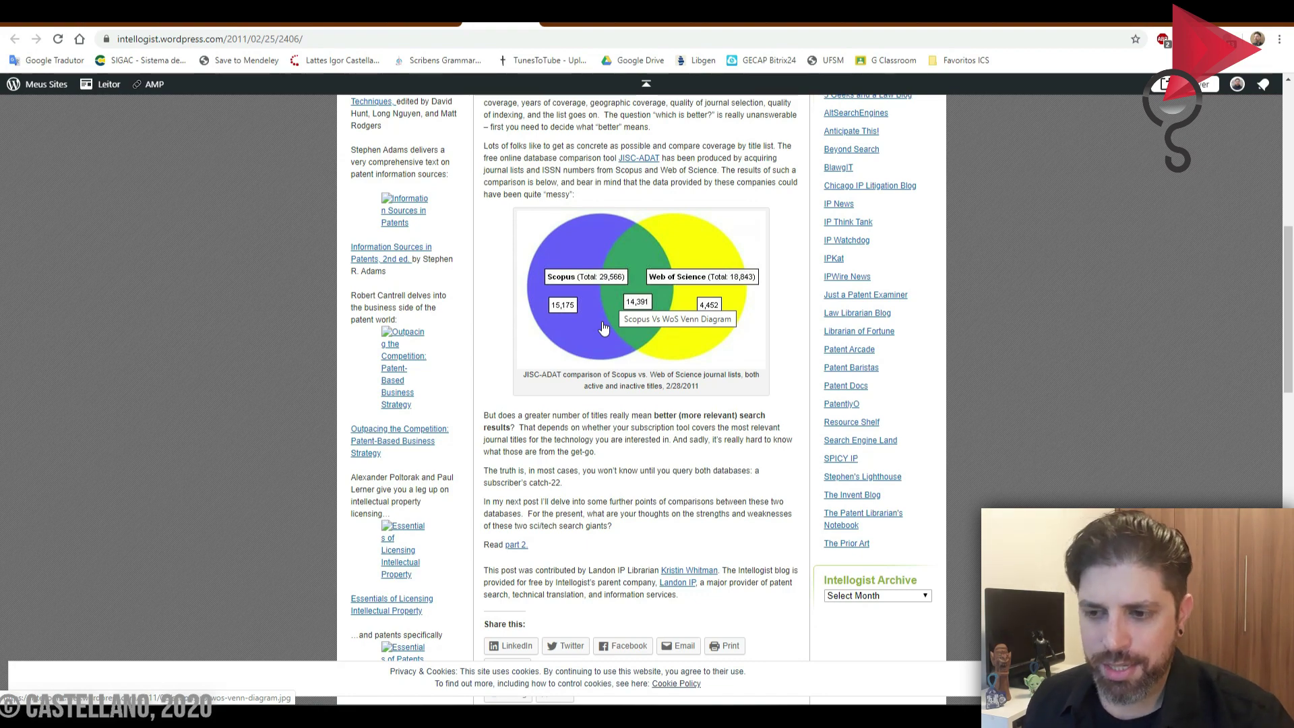
pyautogui.click(585, 22)
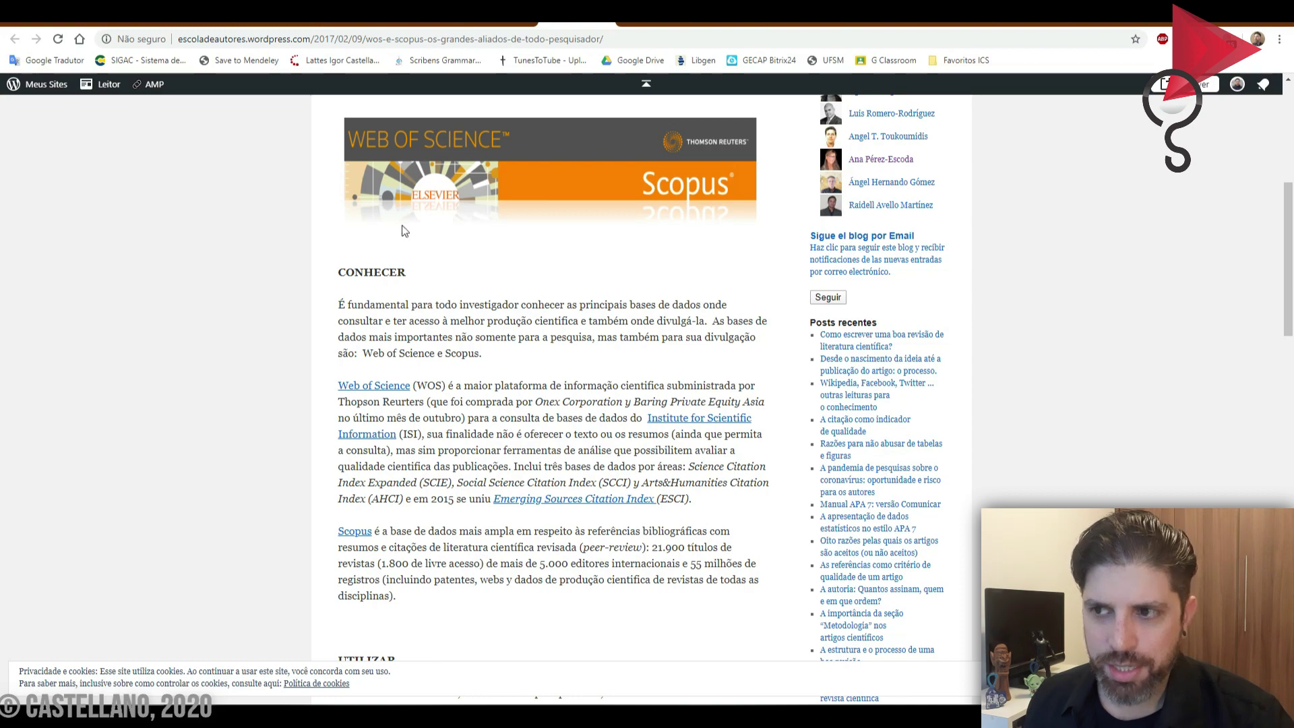
pyautogui.scroll(6, 607, 283)
pyautogui.scroll(-5, 641, 334)
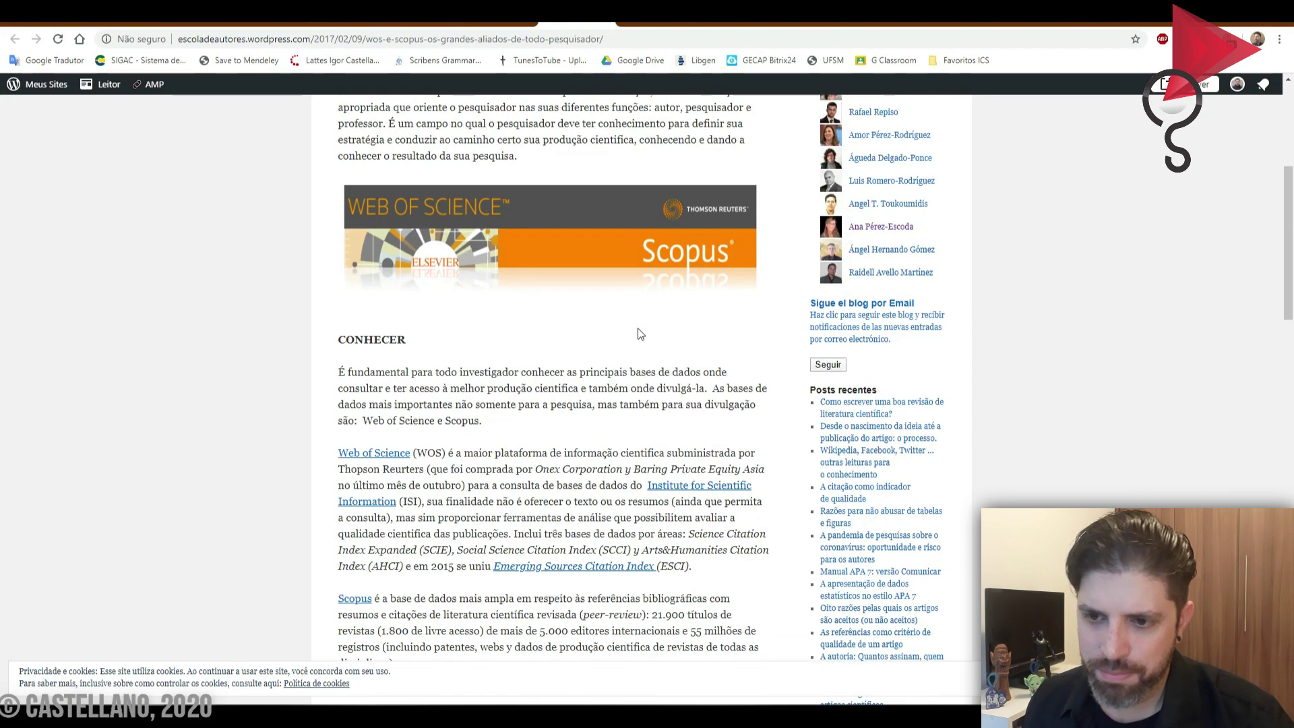
pyautogui.scroll(-3, 641, 334)
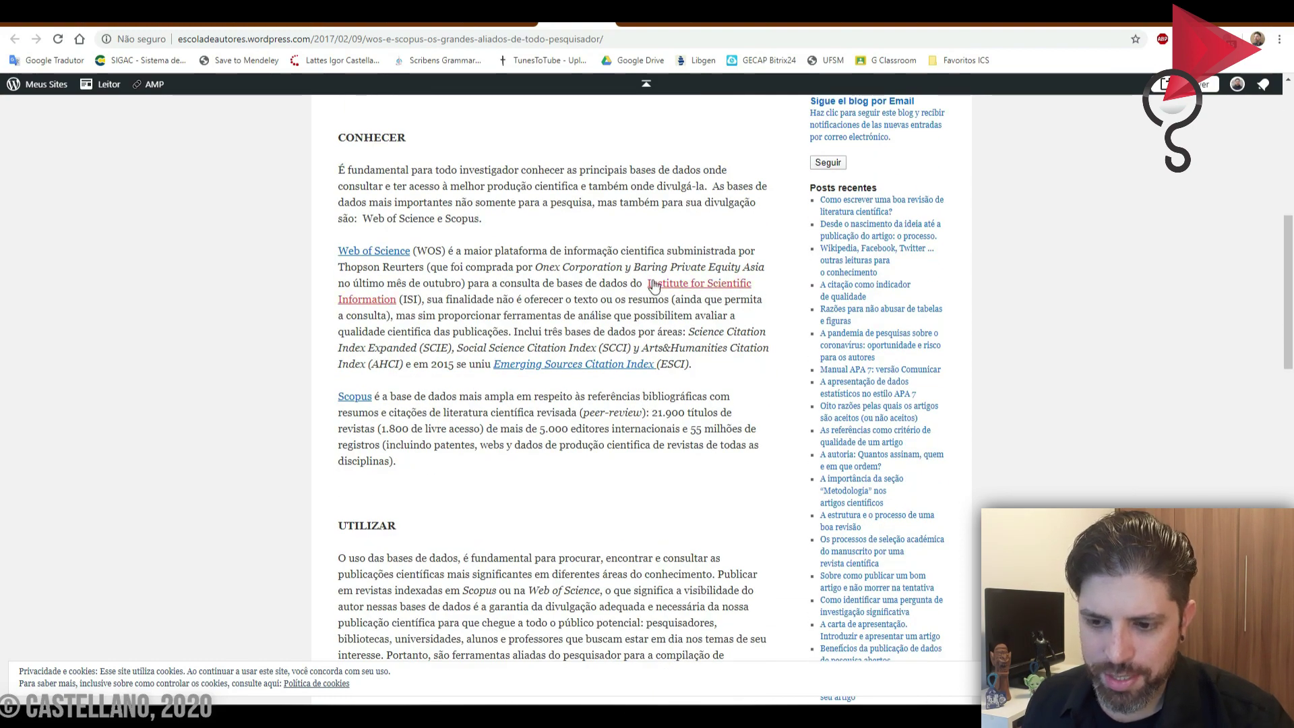
pyautogui.scroll(-2, 642, 301)
pyautogui.scroll(-4, 634, 290)
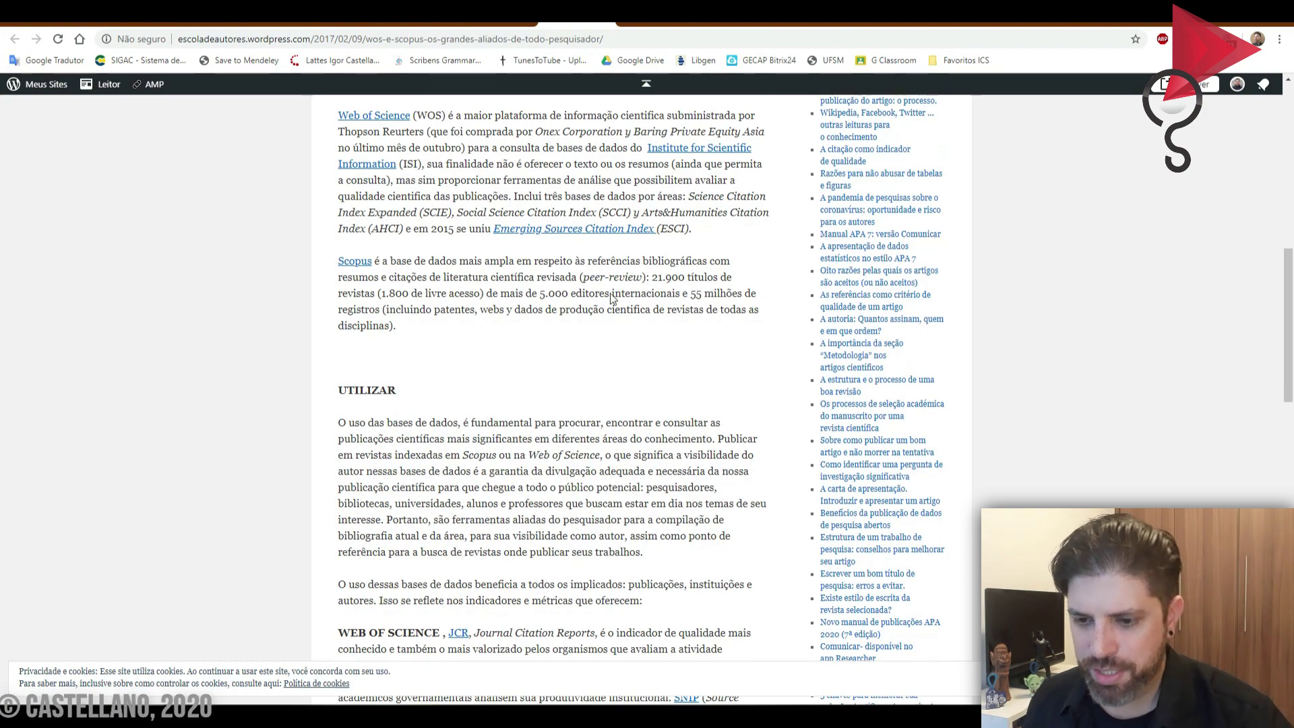
pyautogui.scroll(-2, 614, 229)
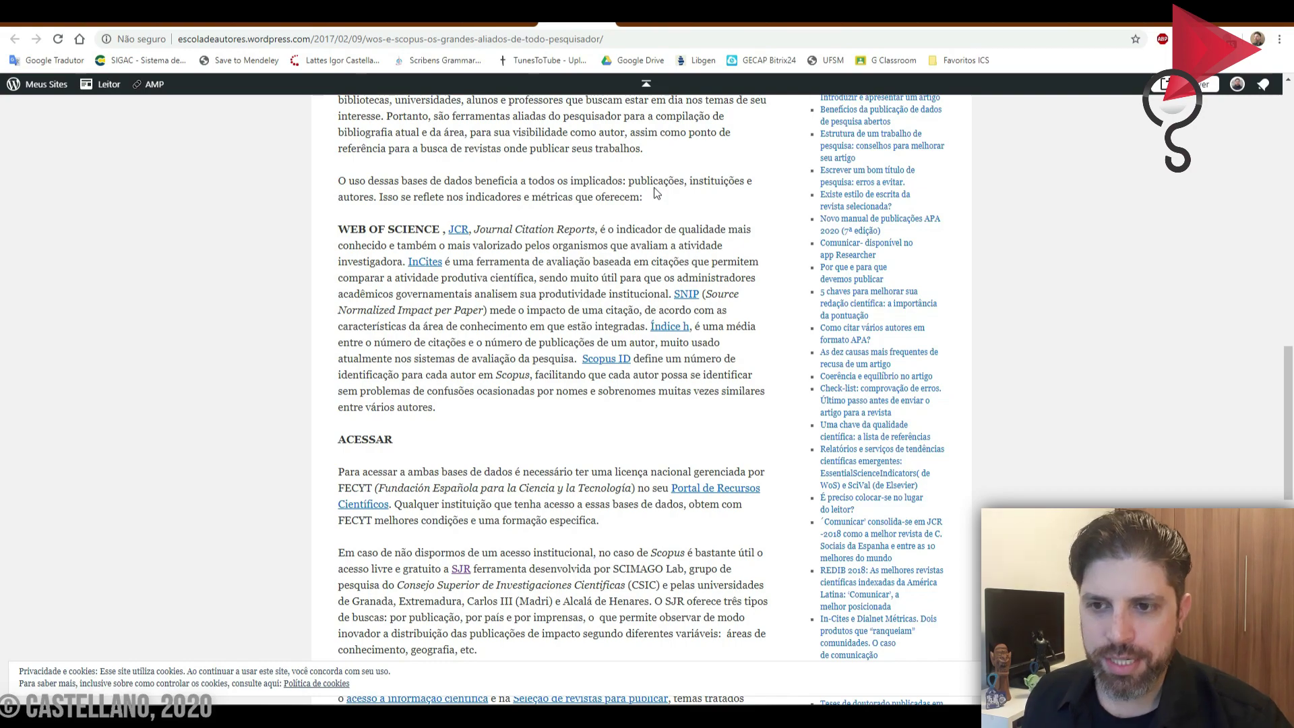
pyautogui.scroll(8, 657, 193)
pyautogui.scroll(4, 657, 193)
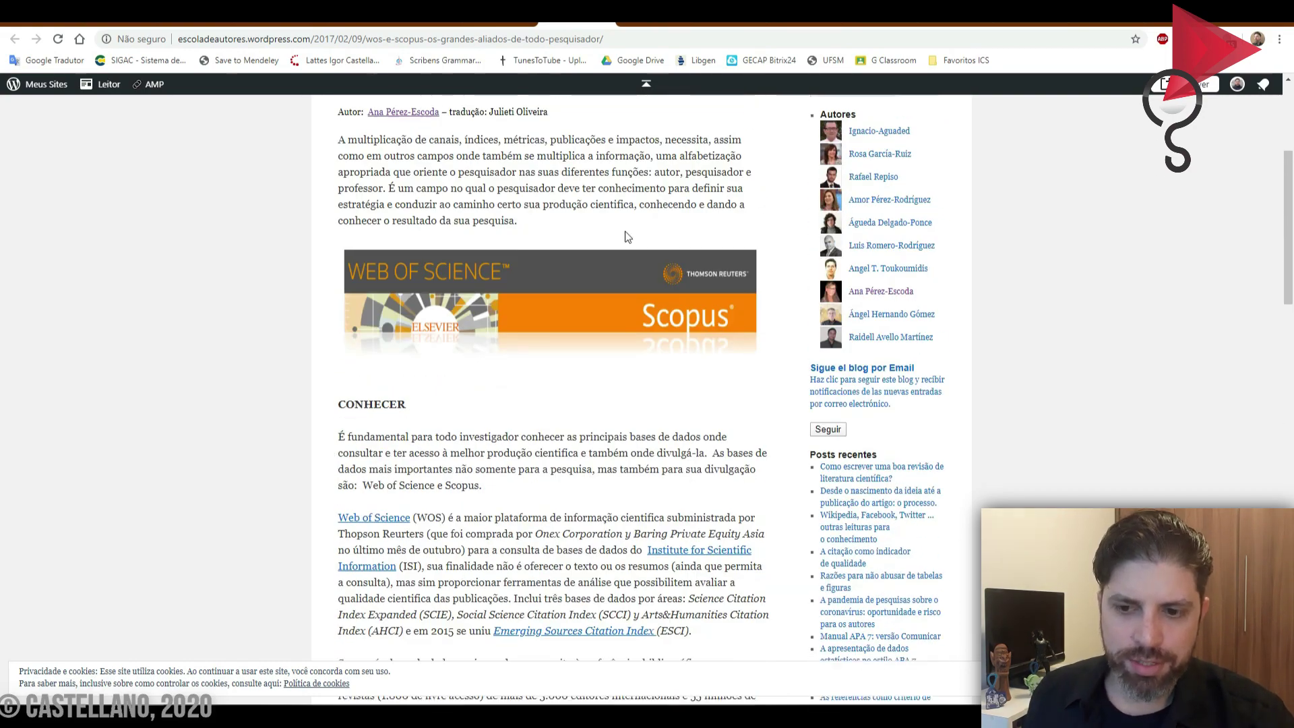
pyautogui.scroll(-5, 634, 223)
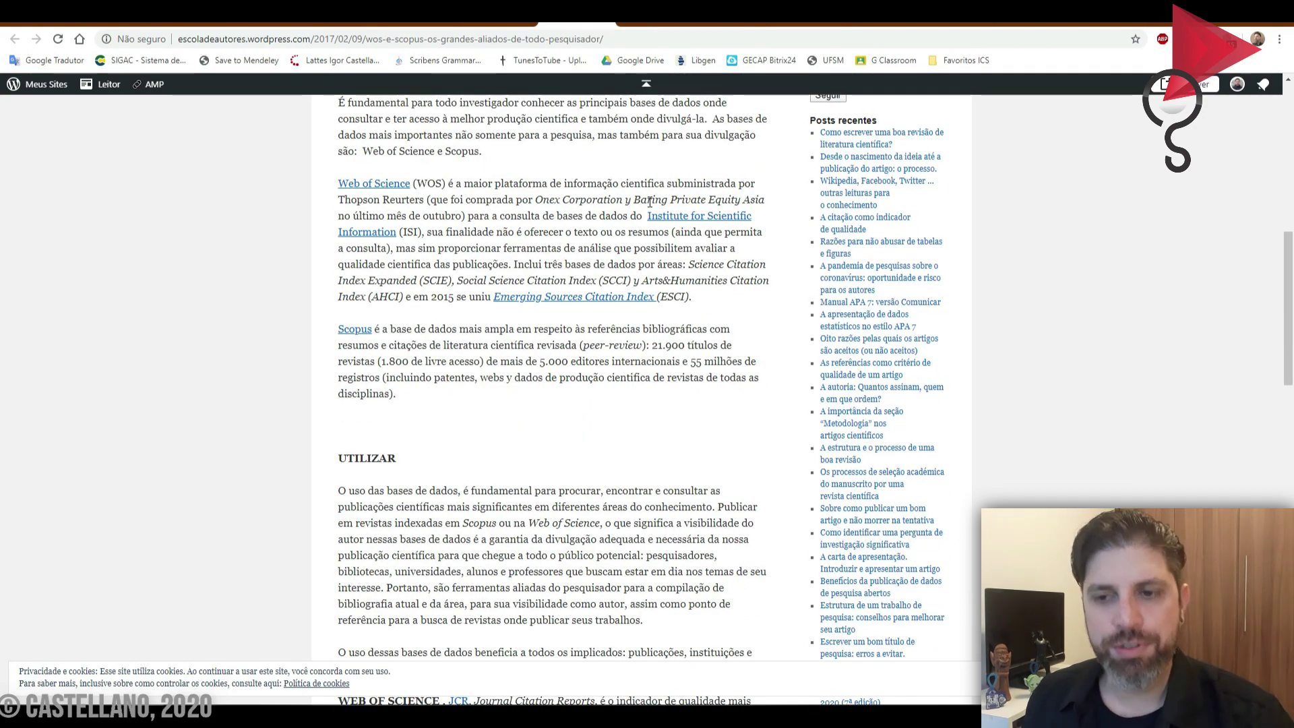
# Step: View the publication records in the Publons private dashboard, including the import option and the list filters
pyautogui.click(733, 30)
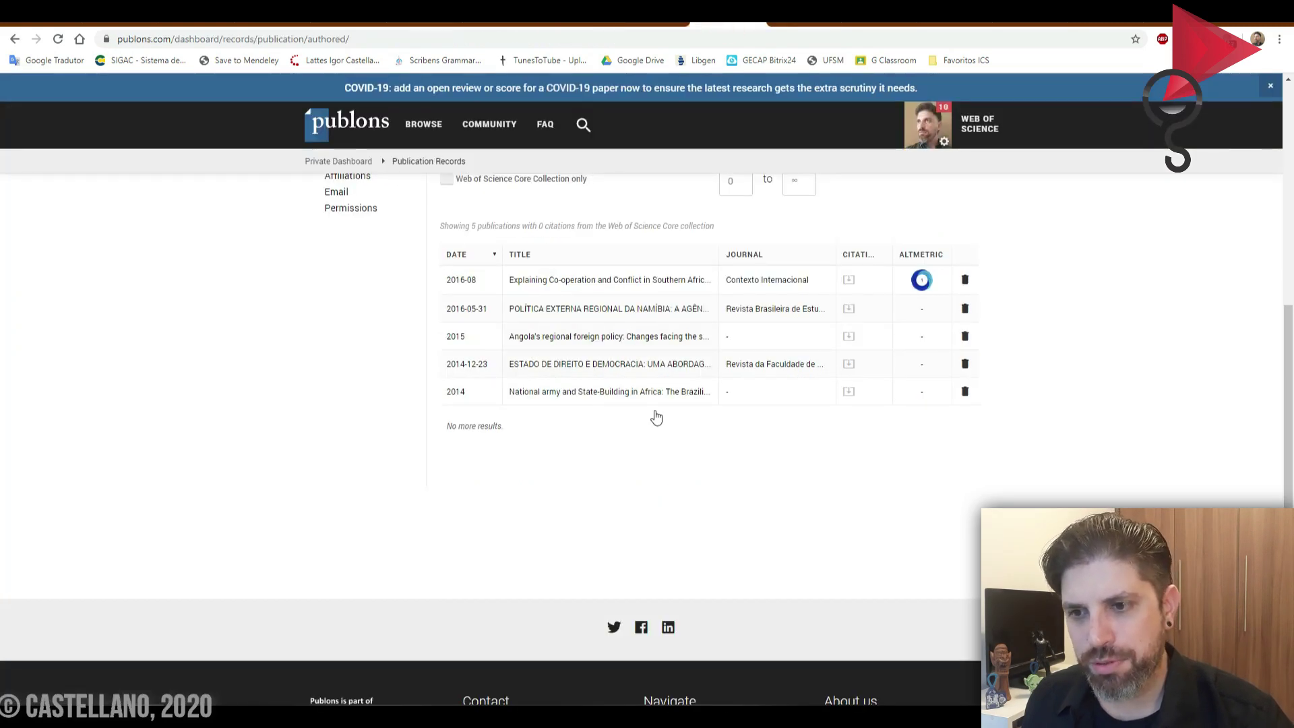
pyautogui.scroll(6, 628, 385)
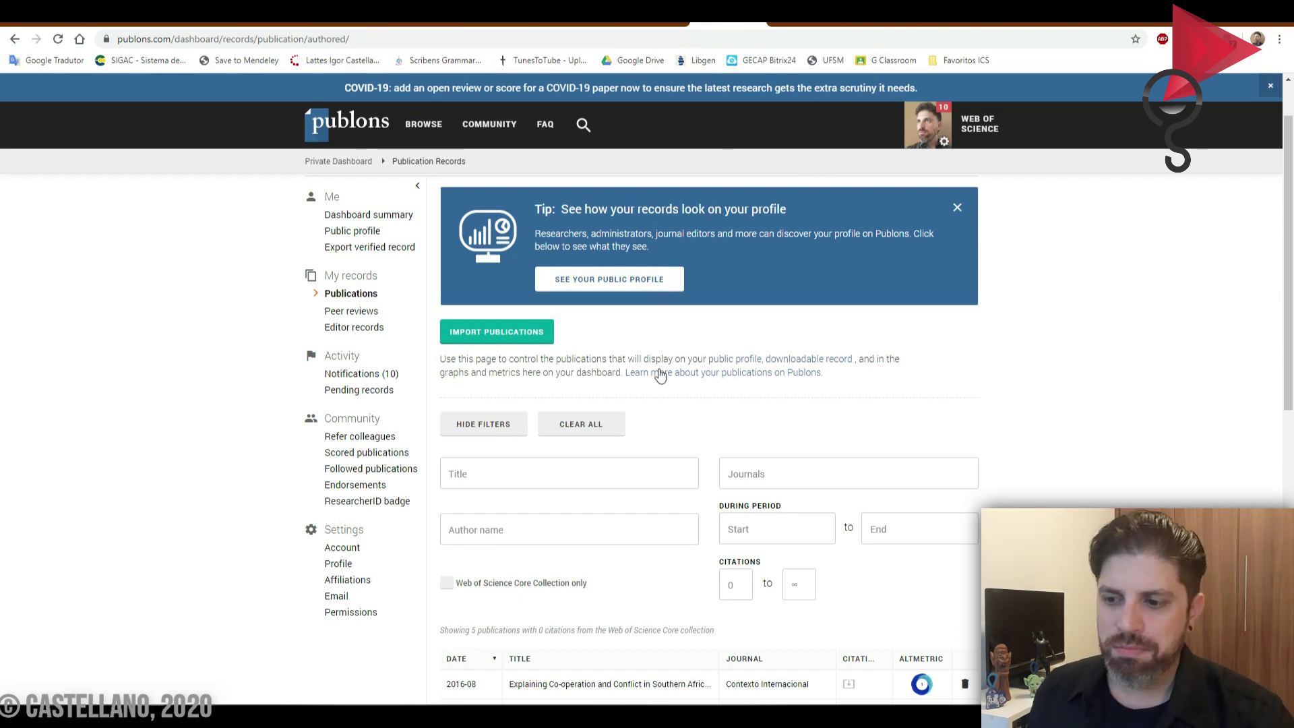
pyautogui.scroll(-2, 685, 375)
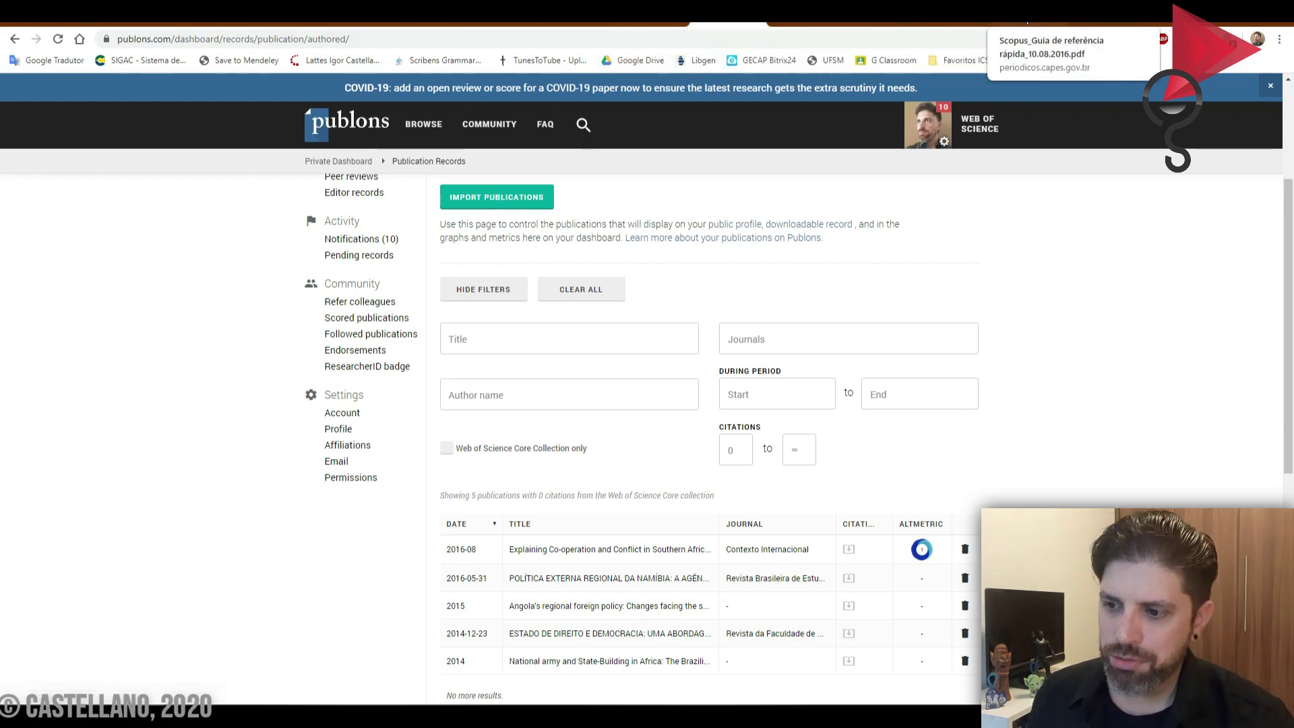
# Step: View the InCites Journal Citation Reports sign-in page and the Scimago Journal & Country Rank home page, alternating with the Scopus guide and Altmetric
pyautogui.click(1042, 27)
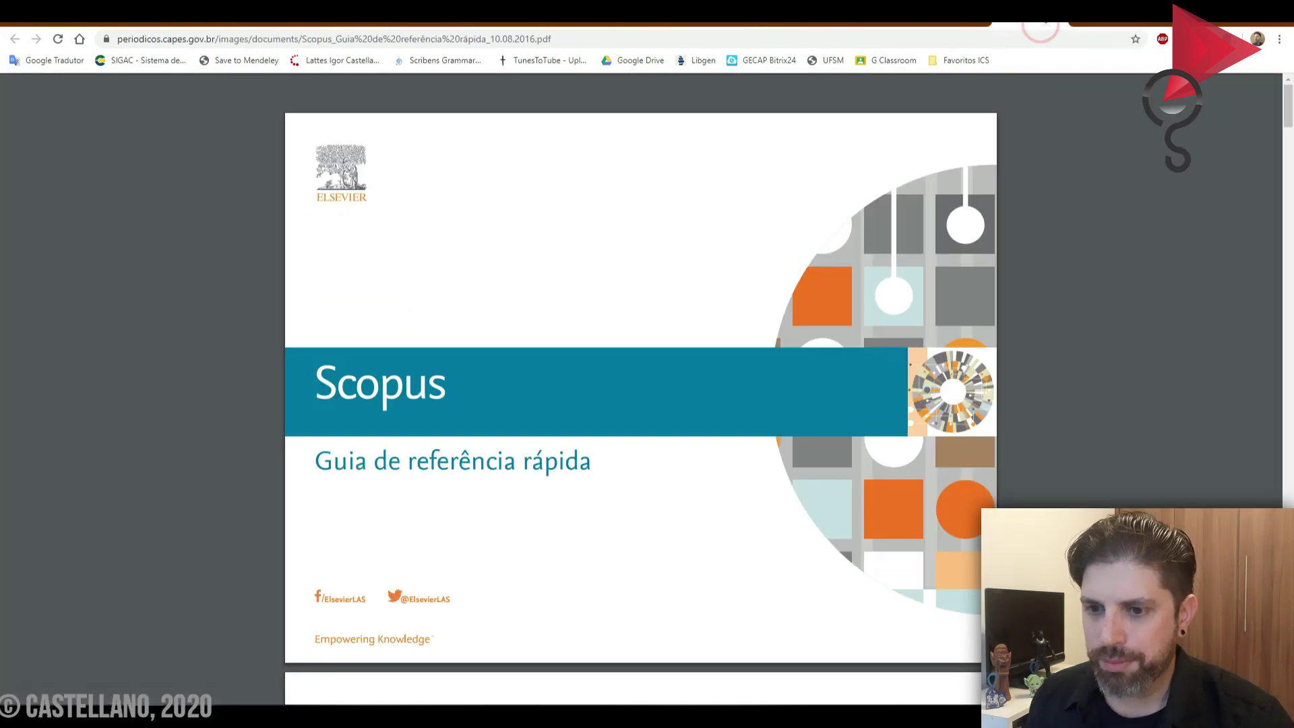
pyautogui.click(958, 27)
pyautogui.click(1086, 27)
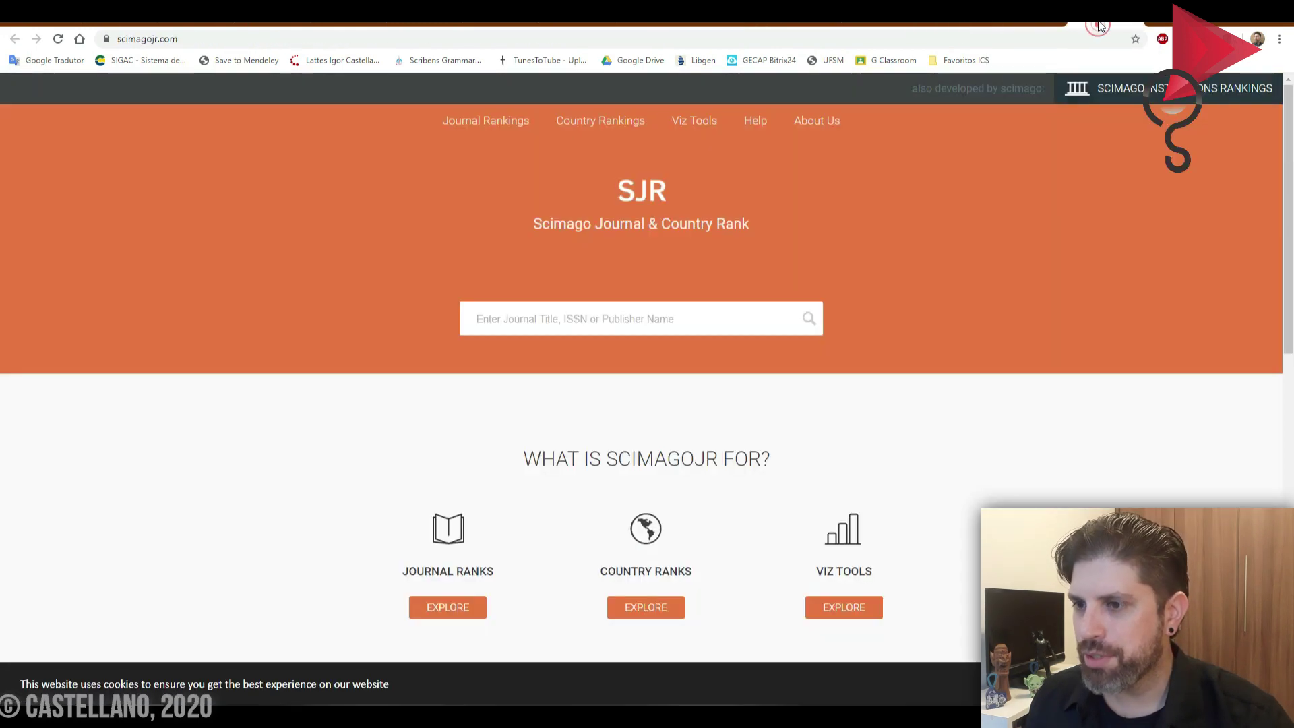
pyautogui.click(786, 25)
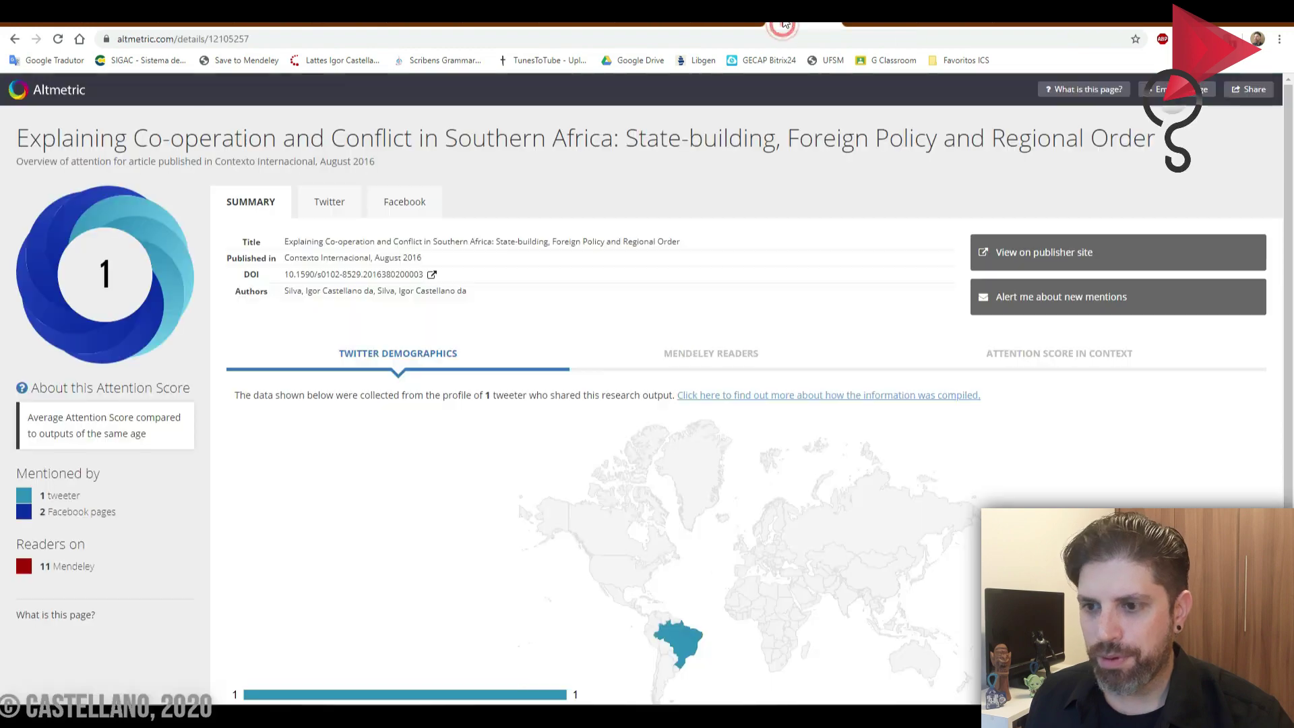
pyautogui.click(892, 24)
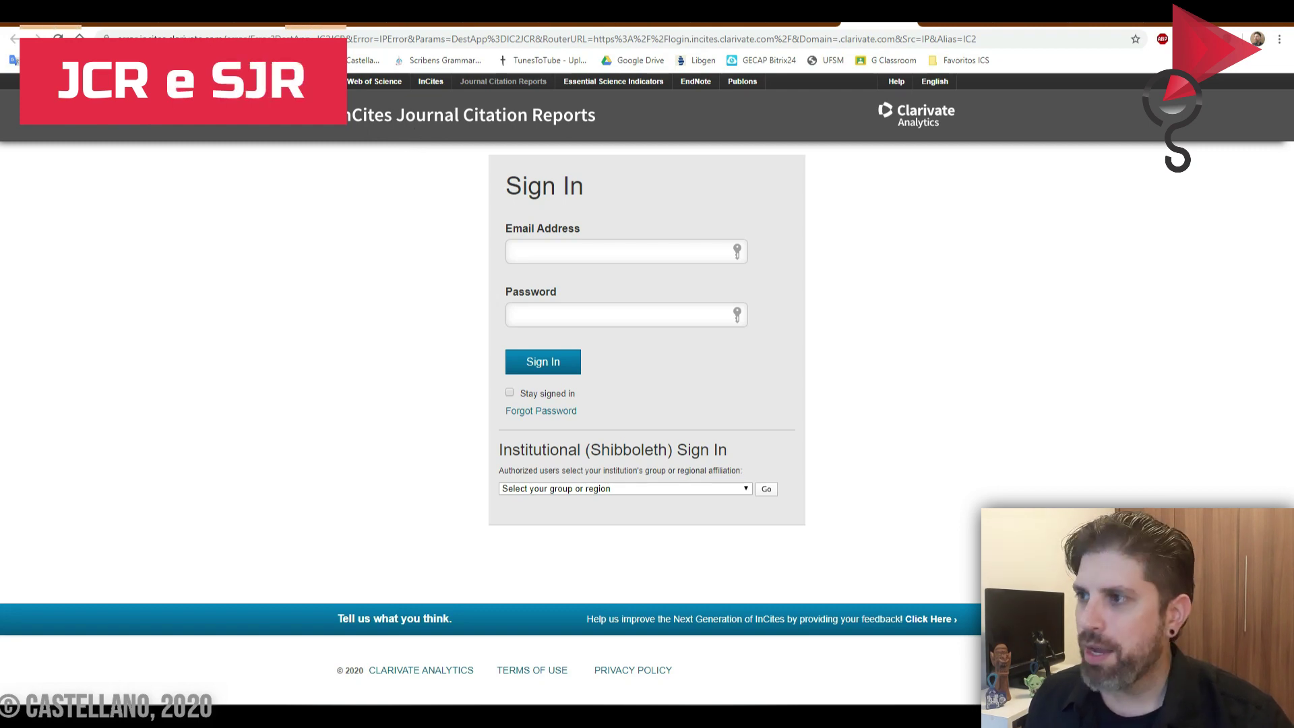
pyautogui.click(1099, 24)
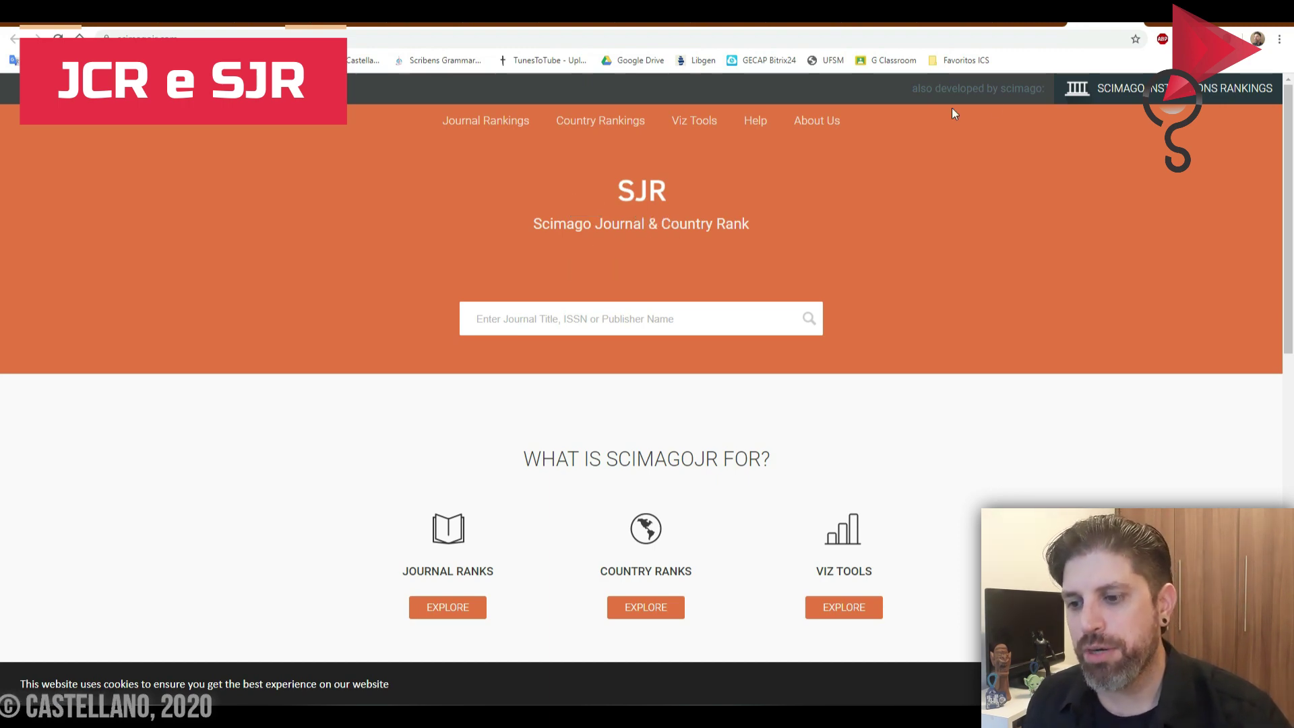
pyautogui.click(1020, 24)
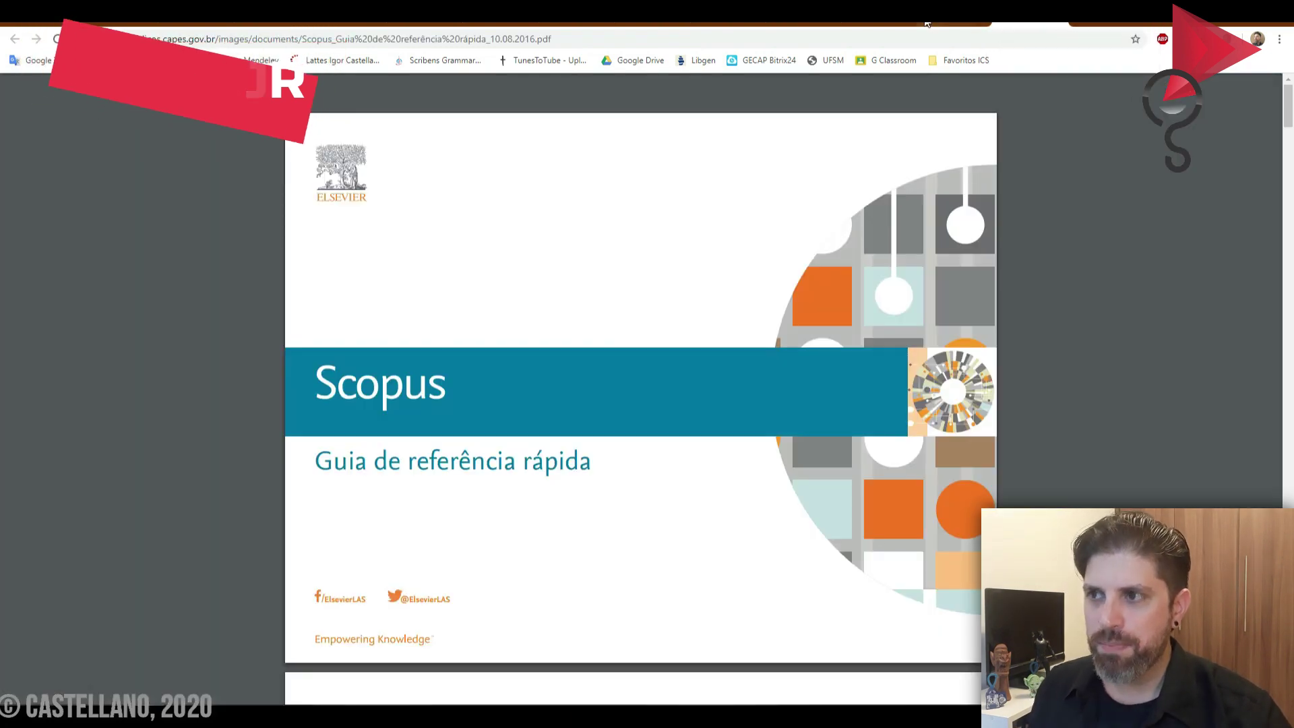
pyautogui.click(873, 17)
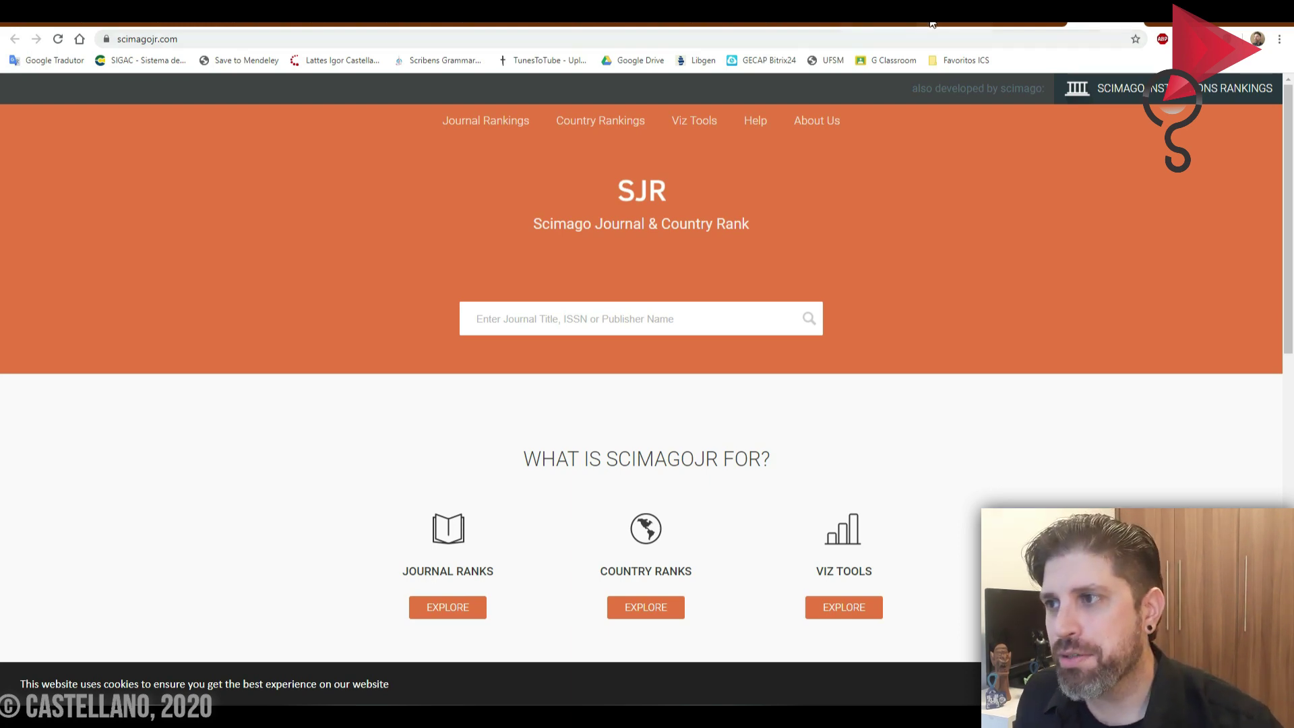
pyautogui.click(878, 24)
# Step: View the article's Altmetric details page, checking its Twitter and Facebook mentions and returning to the summary
pyautogui.click(805, 27)
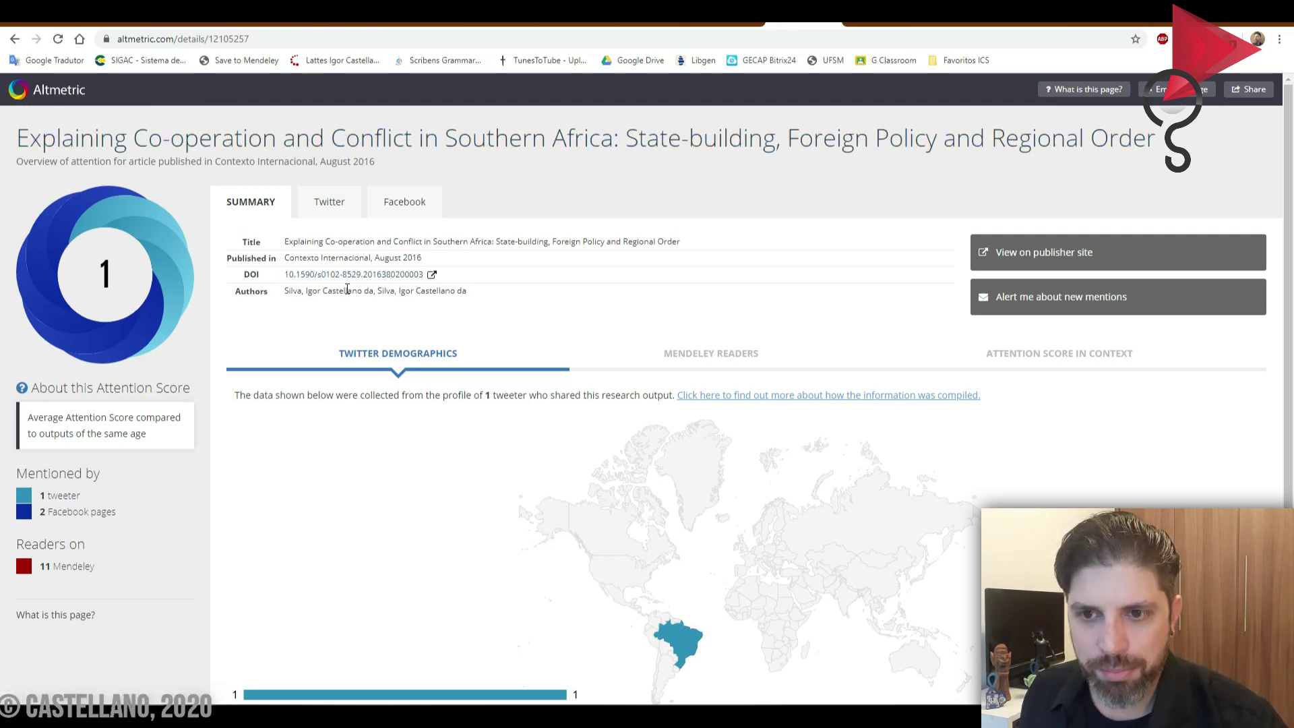
pyautogui.click(336, 213)
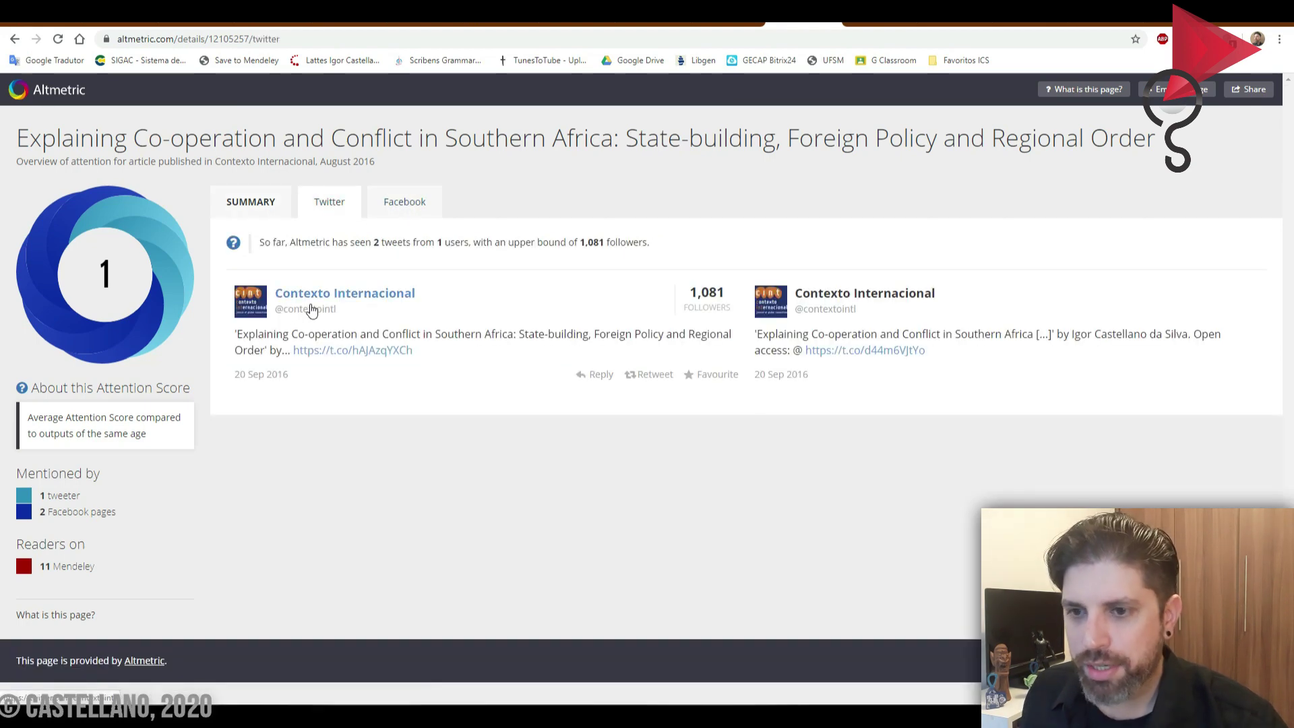
pyautogui.click(390, 209)
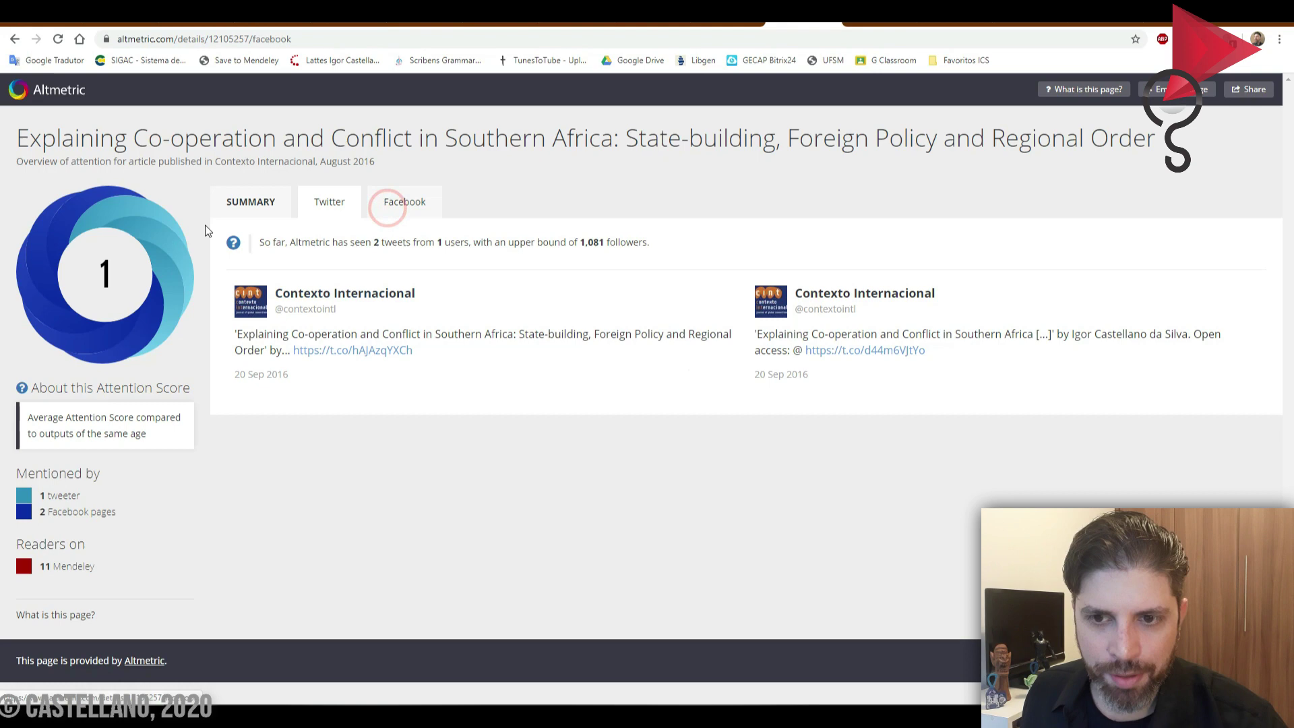
pyautogui.click(245, 210)
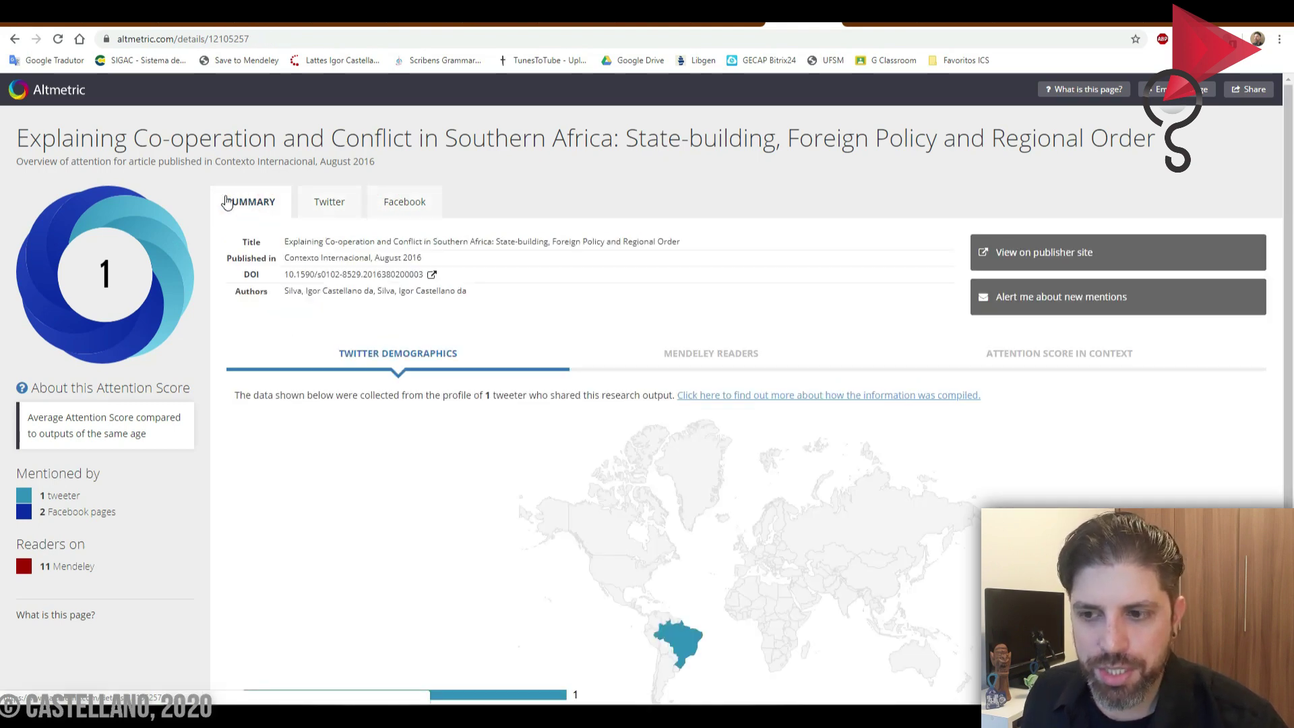
# Step: Return to the Publons publication records and look over the dashboard's ResearcherID header, filters and publications list
pyautogui.click(703, 27)
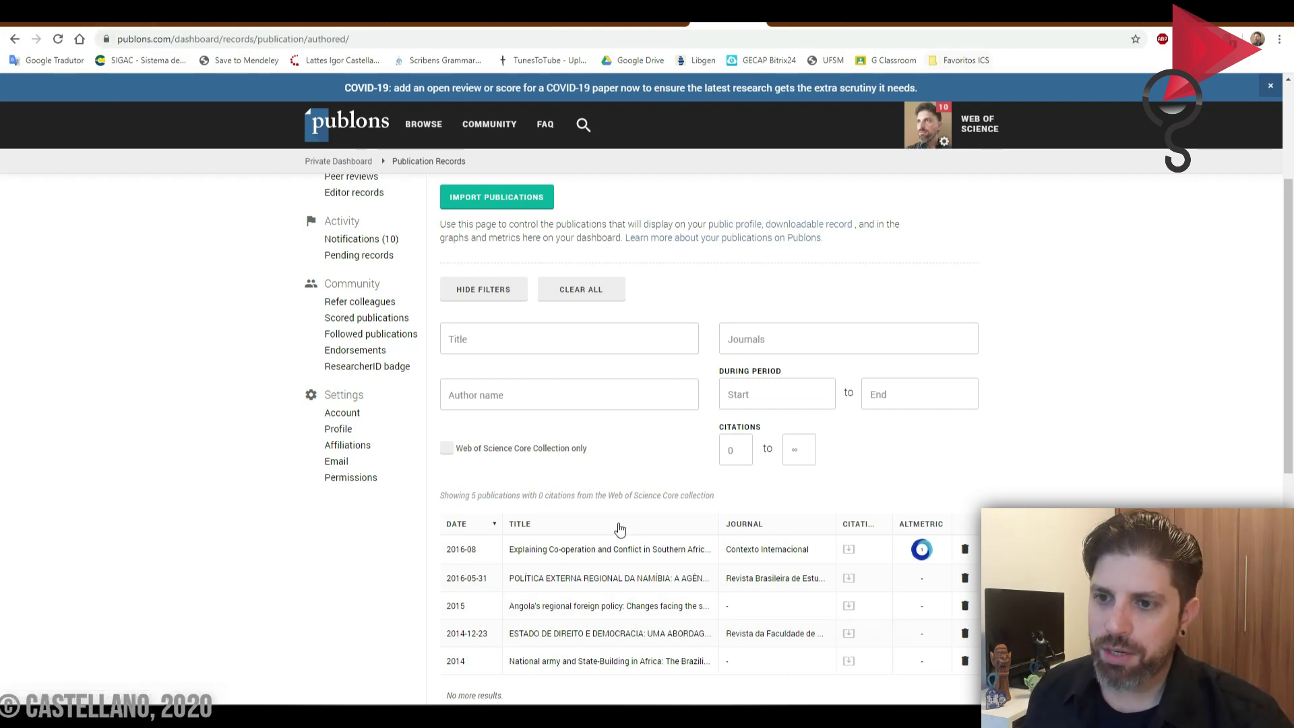
pyautogui.click(737, 393)
pyautogui.scroll(3, 708, 401)
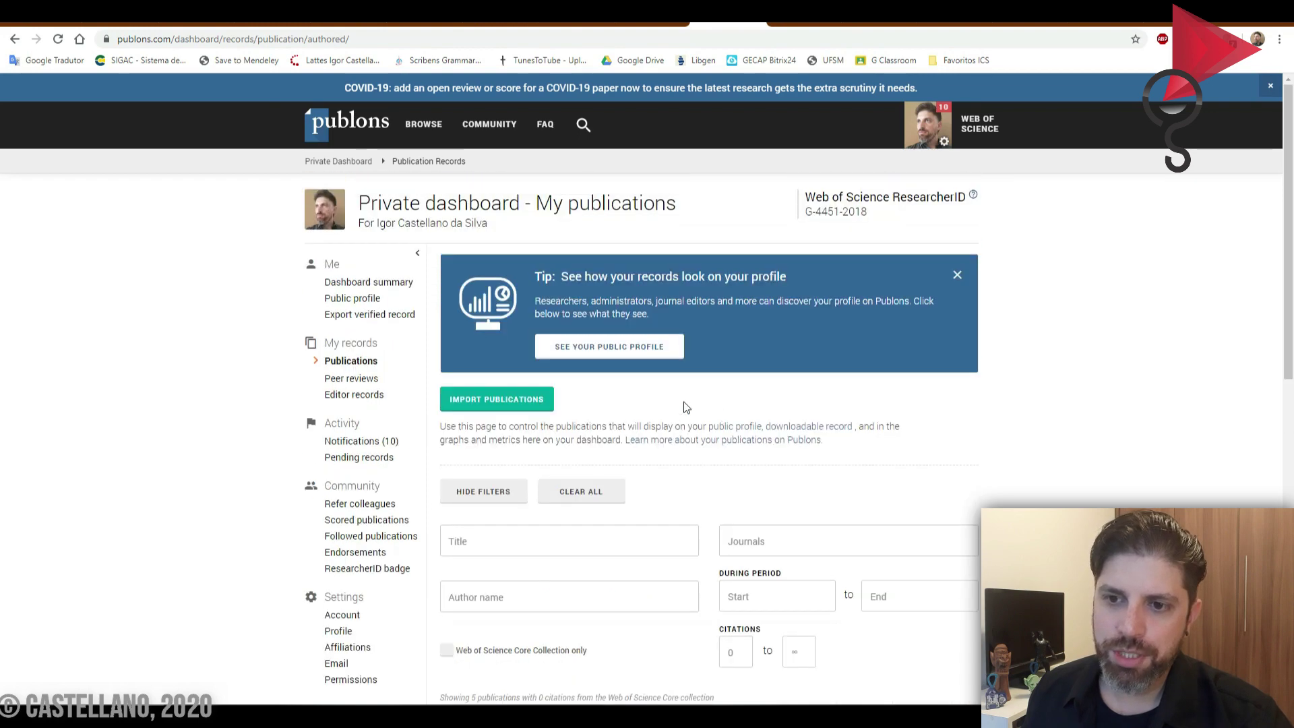
pyautogui.scroll(-7, 1018, 320)
pyautogui.scroll(3, 790, 420)
pyautogui.scroll(3, 791, 420)
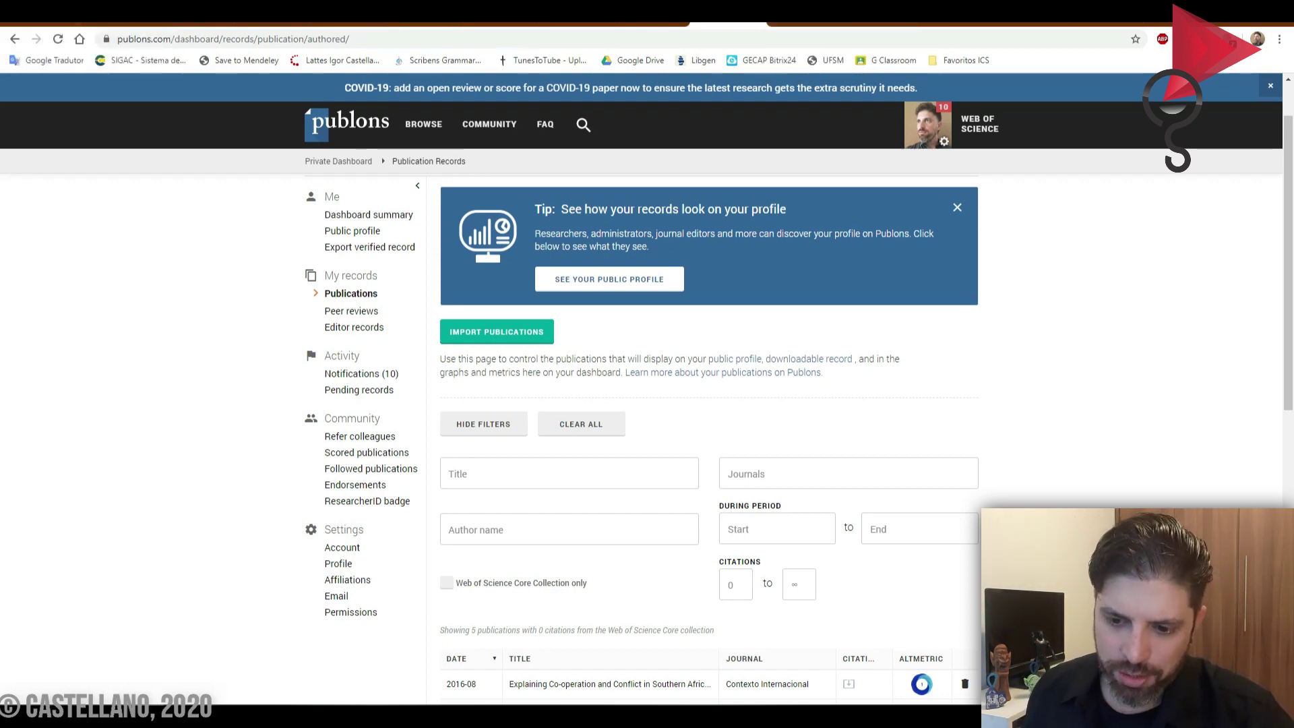
# Step: Switch to Publish or Perish and start a new Google Scholar search
pyautogui.hotkey('alt', 'Tab')
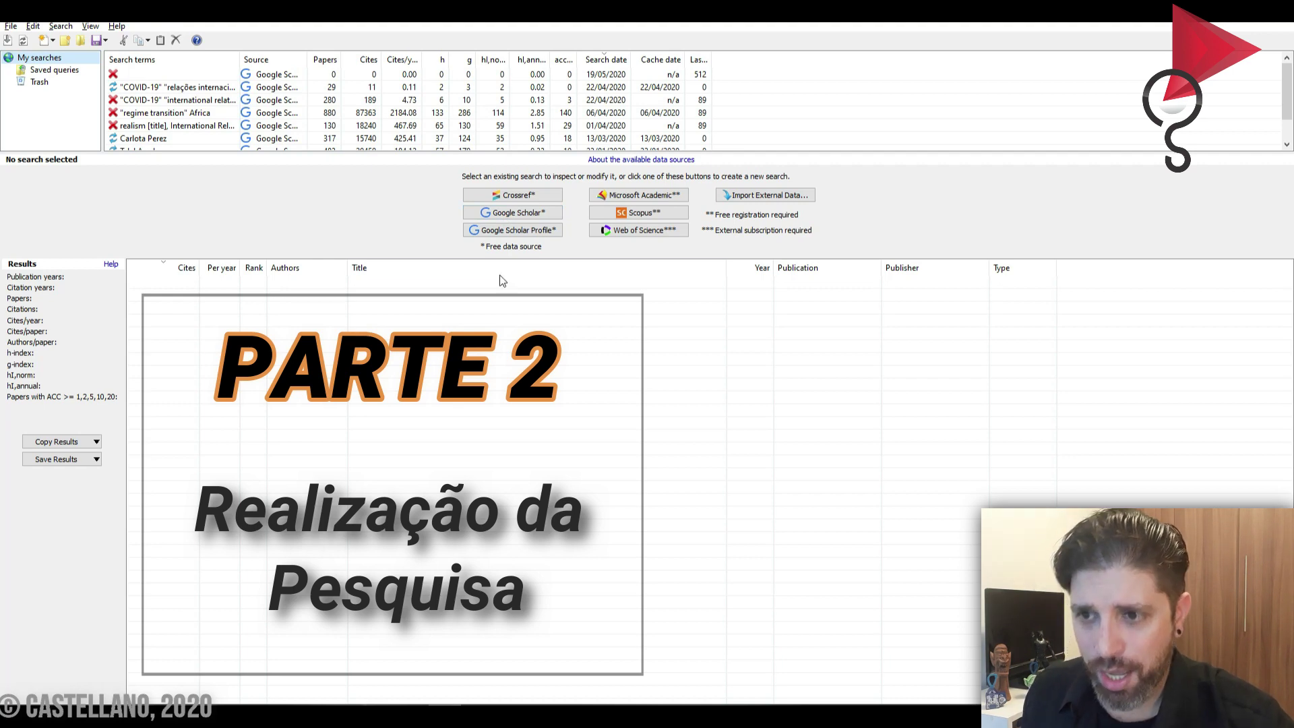
pyautogui.click(524, 213)
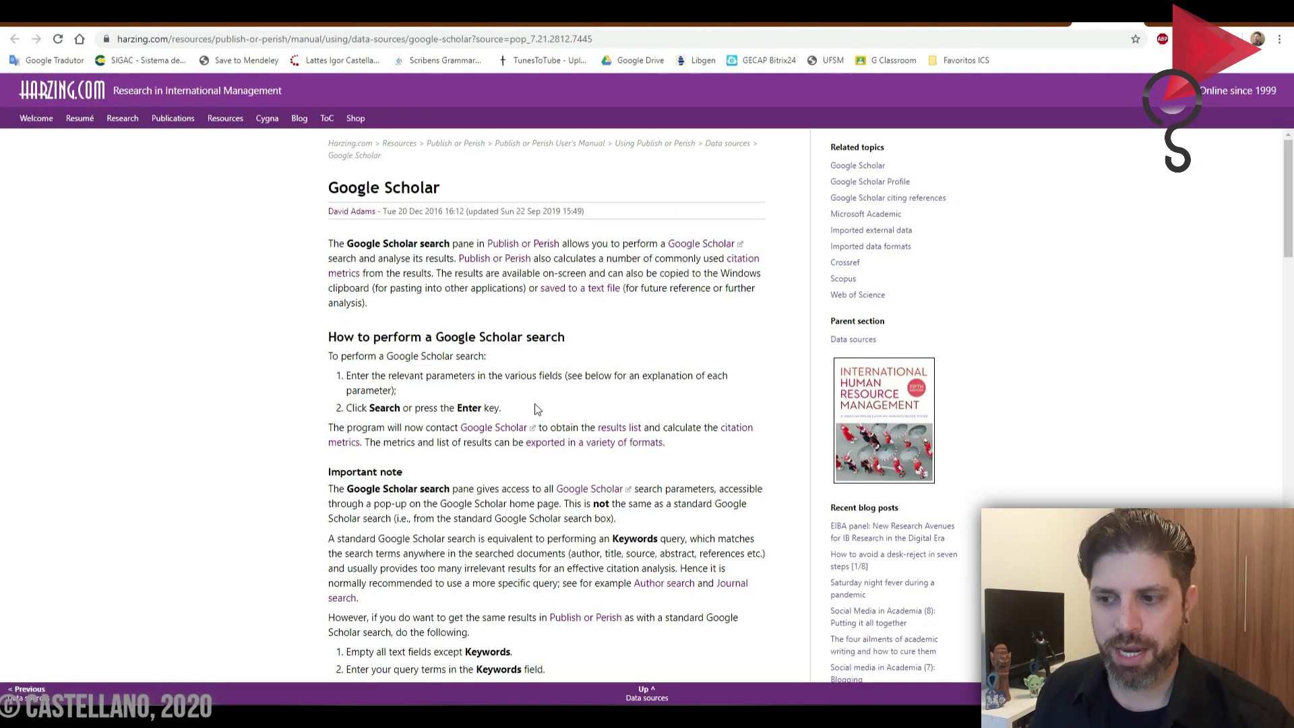
# Step: Skim the Publish or Perish manual's Google Scholar page on harzing.com, from the search instructions through the field descriptions to the Lookup functions
pyautogui.scroll(-6, 548, 426)
pyautogui.scroll(-7, 548, 427)
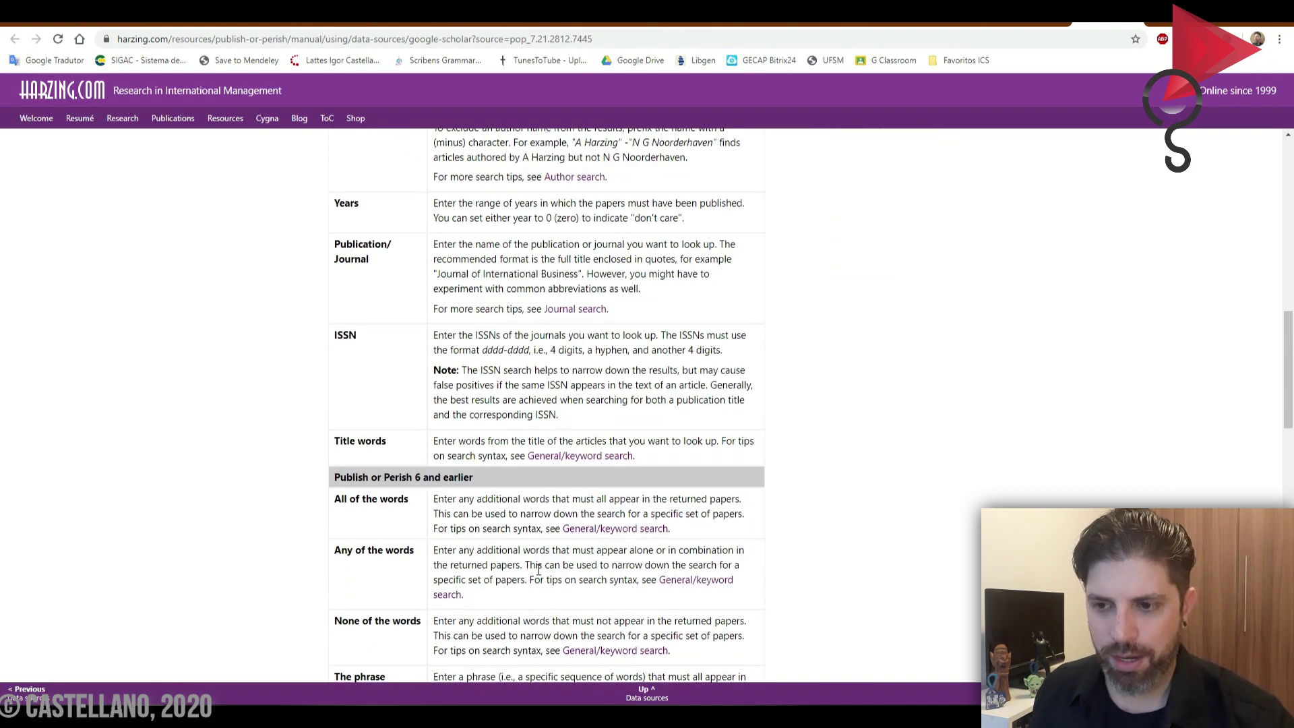
pyautogui.scroll(-5, 592, 404)
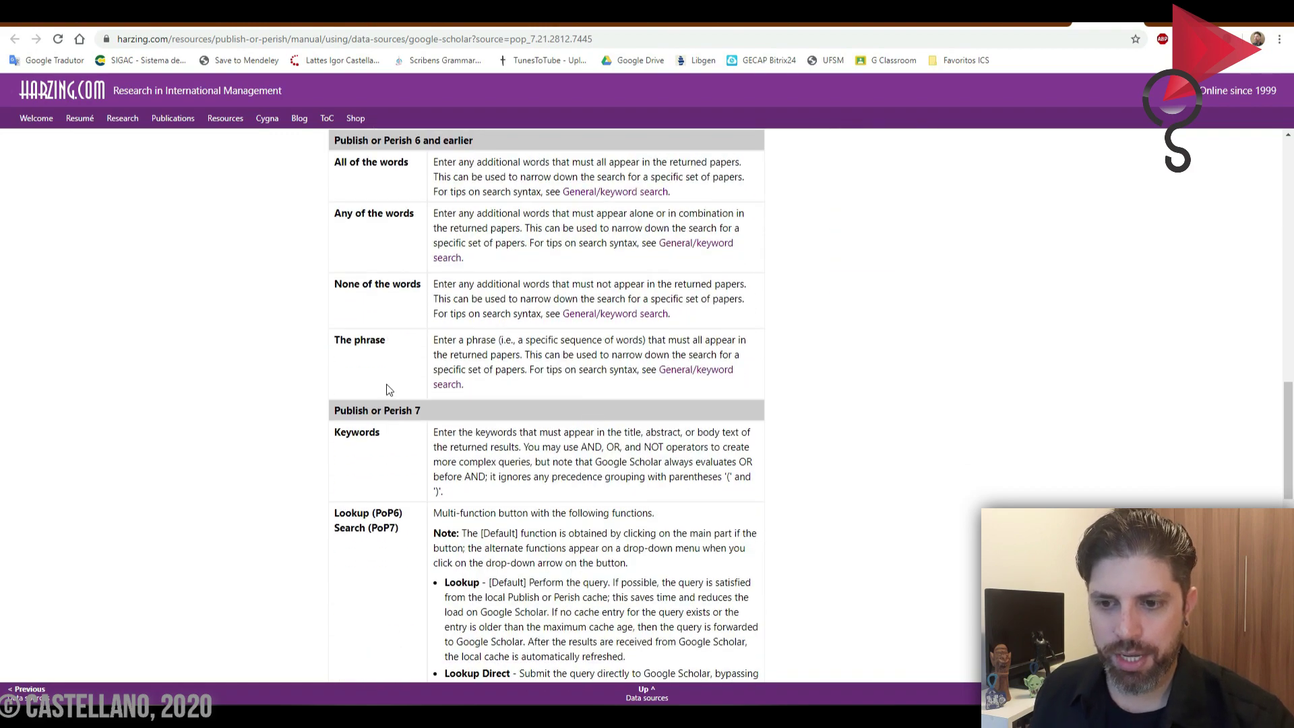
pyautogui.scroll(-6, 563, 427)
pyautogui.scroll(4, 442, 408)
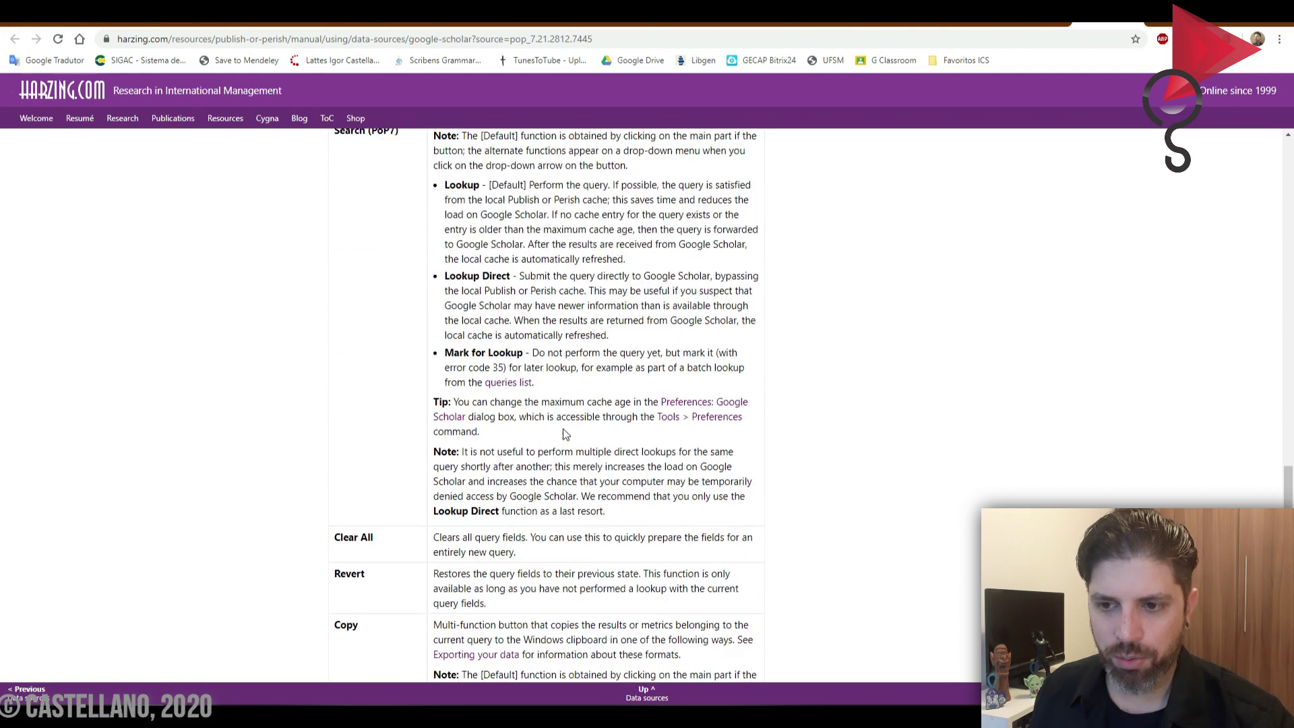
pyautogui.scroll(-3, 442, 408)
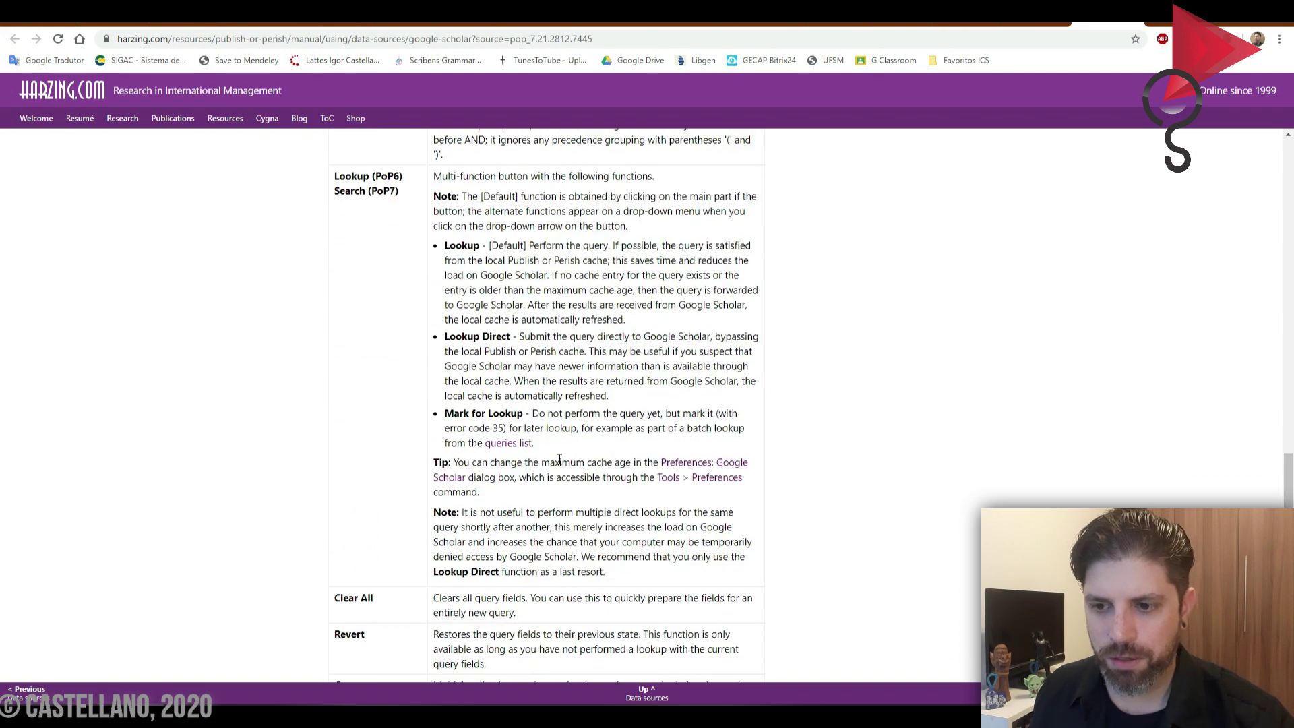
# Step: Compare the manual's search fields for Publish or Perish 6 and 7, and highlight the heading "Publish or Perish 6 and earlier"
pyautogui.scroll(3, 407, 269)
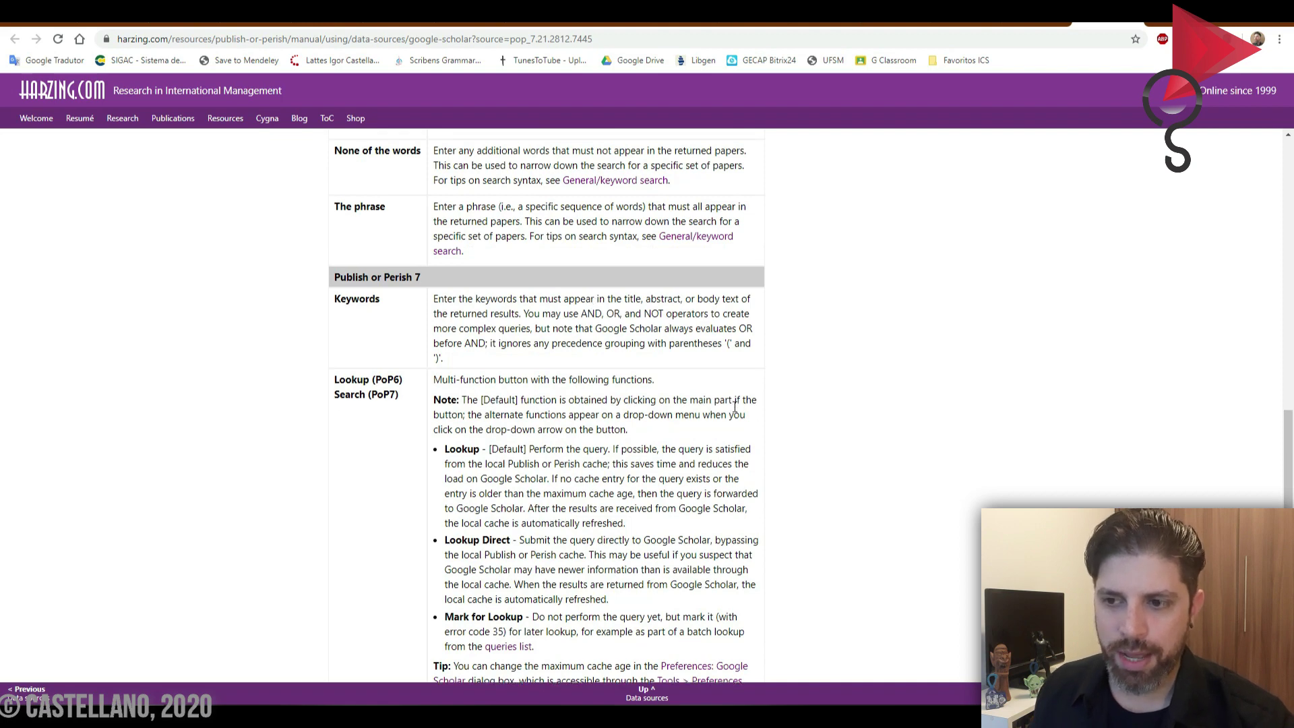
pyautogui.scroll(3, 544, 559)
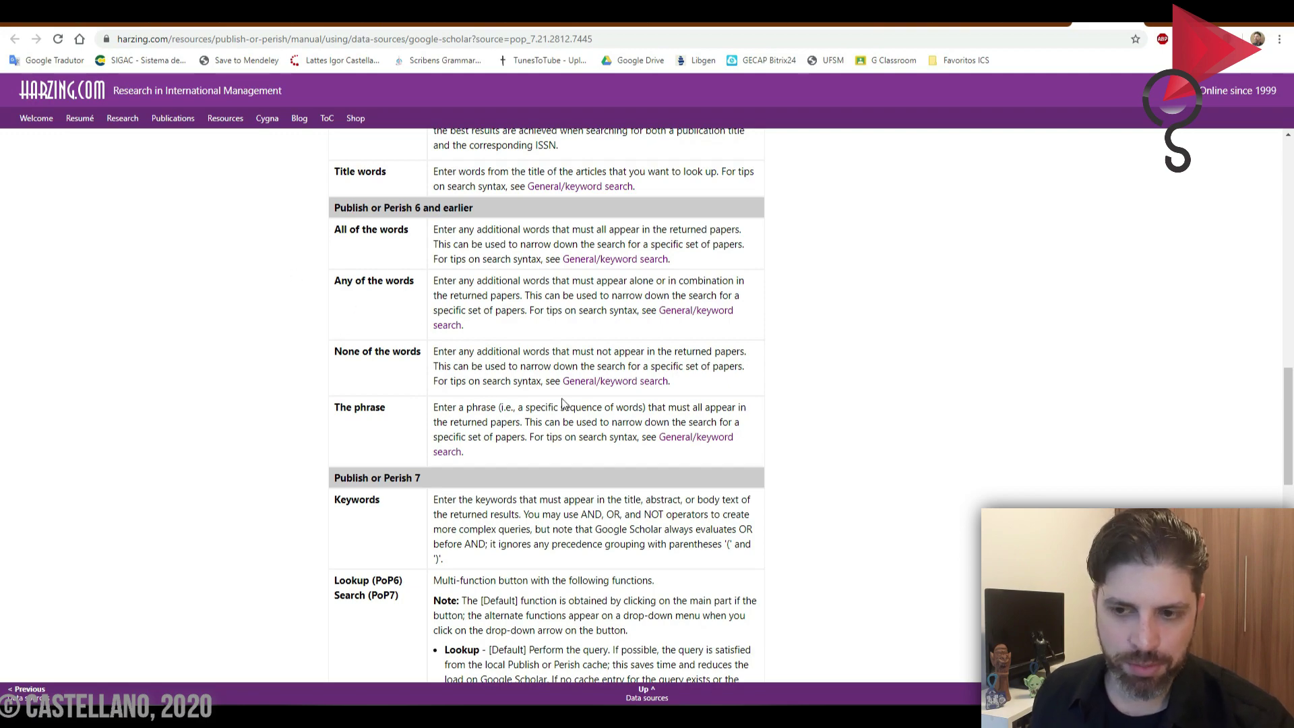
pyautogui.scroll(-2, 641, 401)
pyautogui.scroll(-3, 640, 401)
pyautogui.scroll(5, 390, 439)
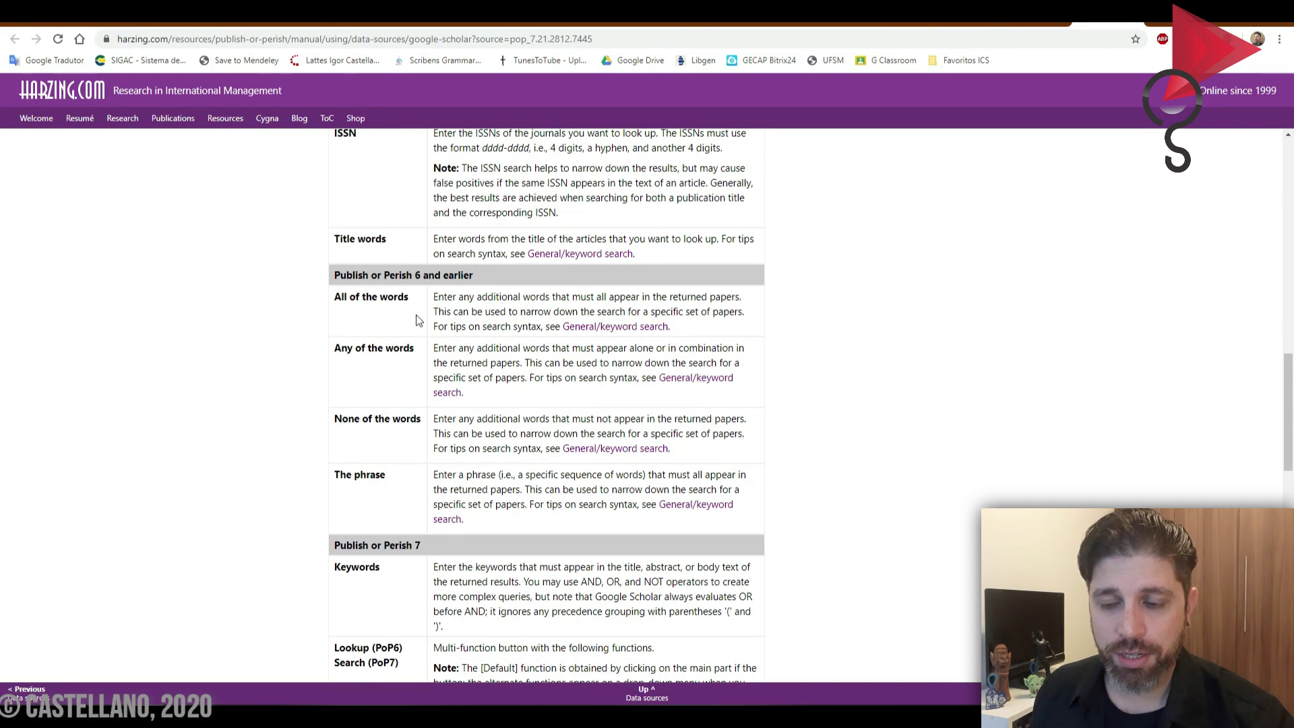
pyautogui.moveTo(331, 273); pyautogui.dragTo(491, 285)
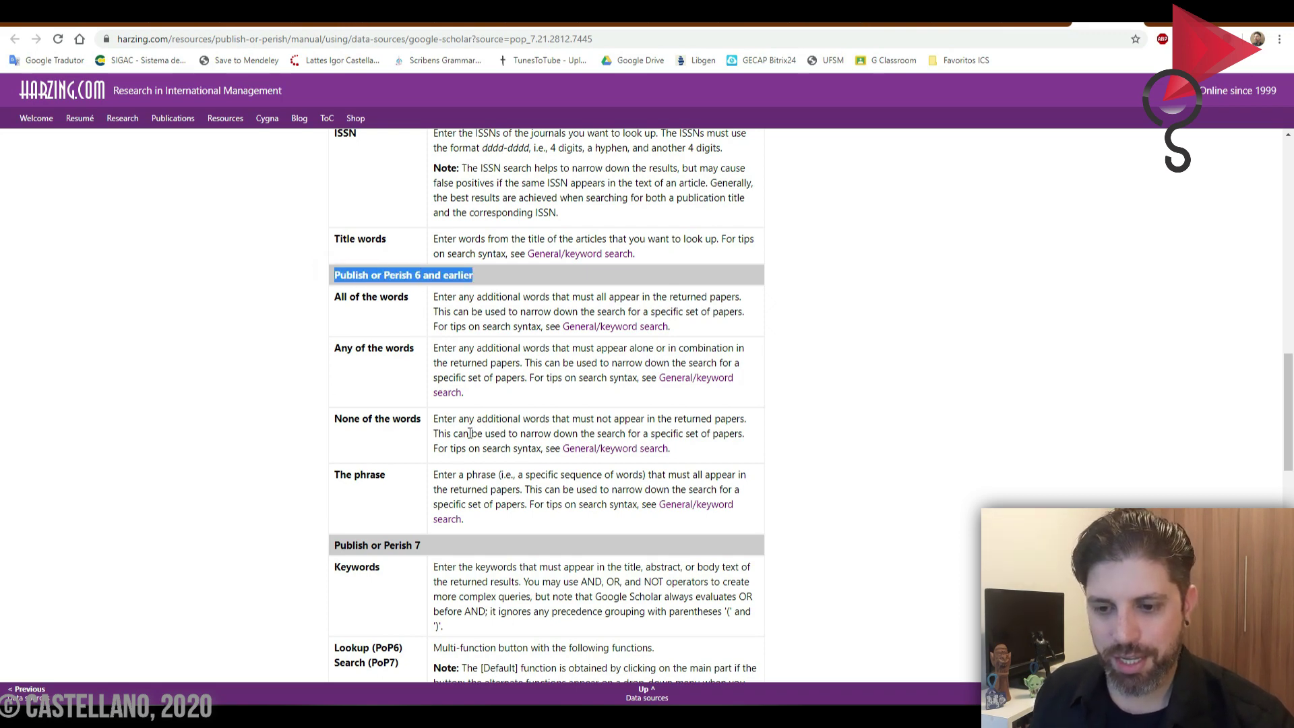
# Step: Review the rest of the manual's field table, from the Publish or Perish 7 keywords to the New options, and return to the standard-search instructions
pyautogui.scroll(-6, 473, 366)
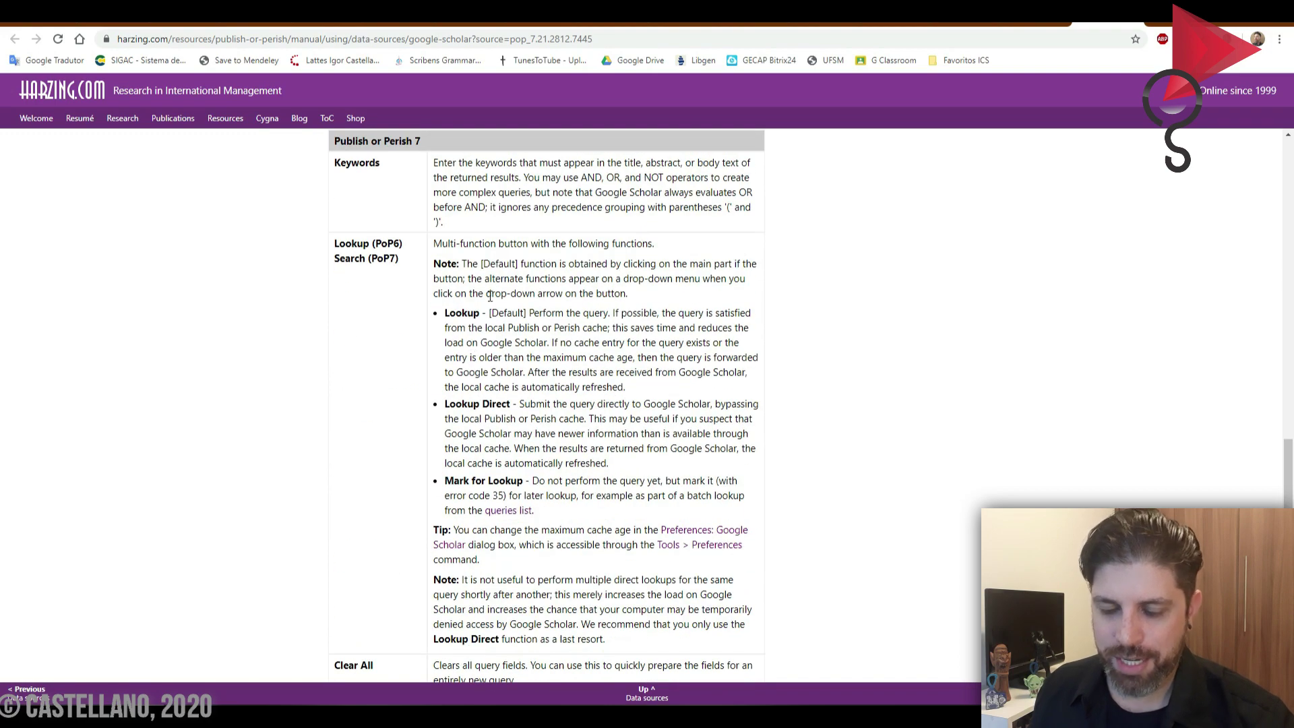
pyautogui.scroll(-6, 550, 359)
pyautogui.scroll(-2, 550, 359)
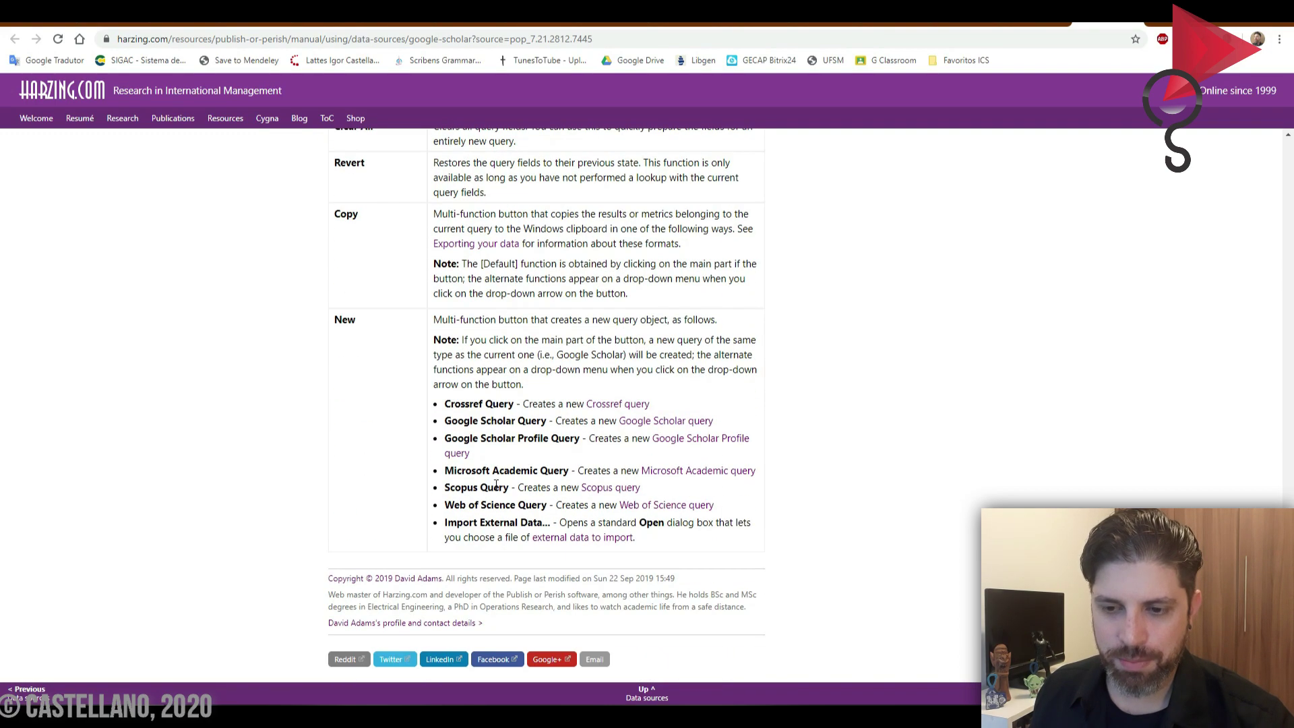
pyautogui.scroll(3, 504, 405)
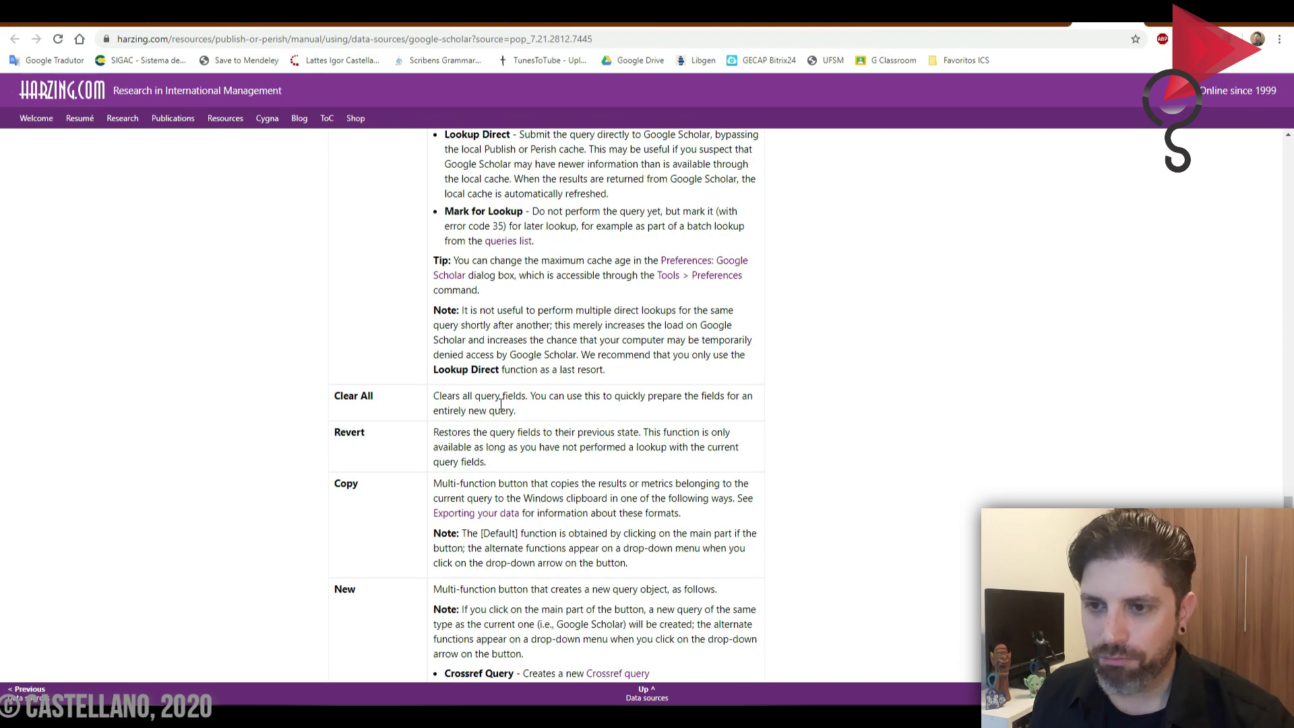
pyautogui.scroll(4, 500, 403)
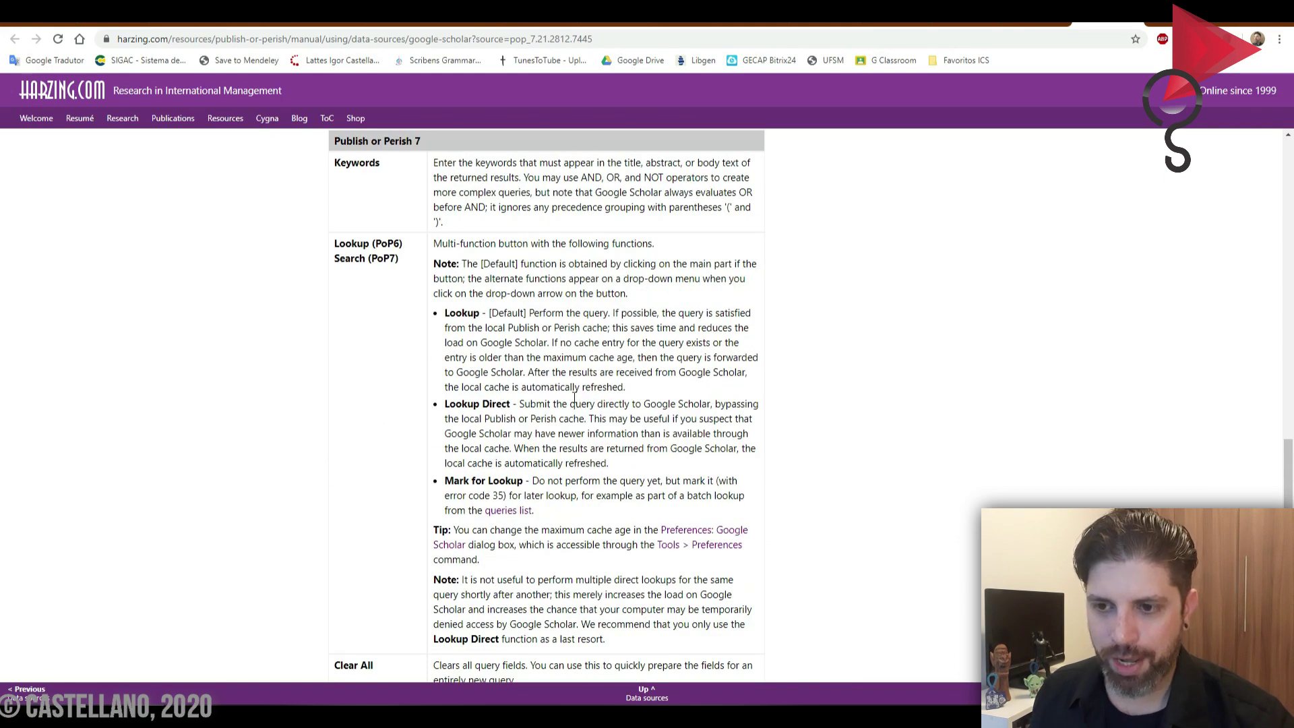
pyautogui.scroll(5, 570, 395)
pyautogui.tripleClick(405, 208)
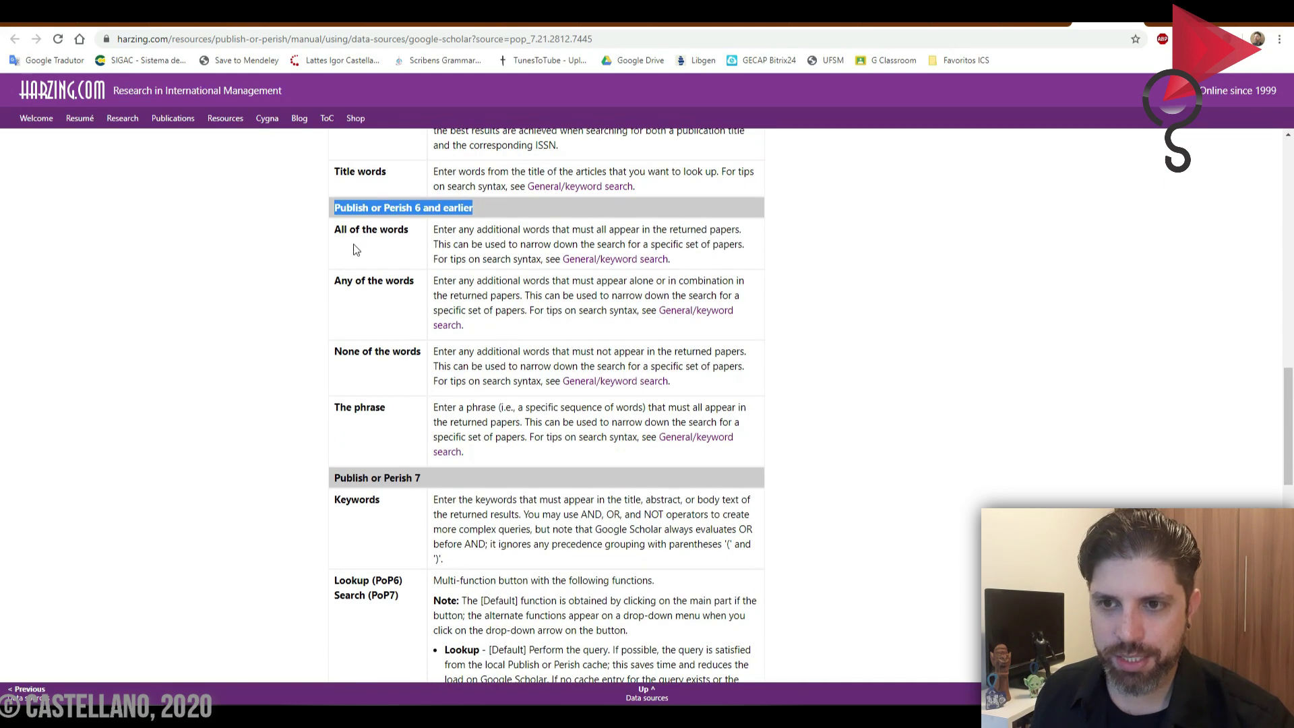
pyautogui.scroll(8, 526, 310)
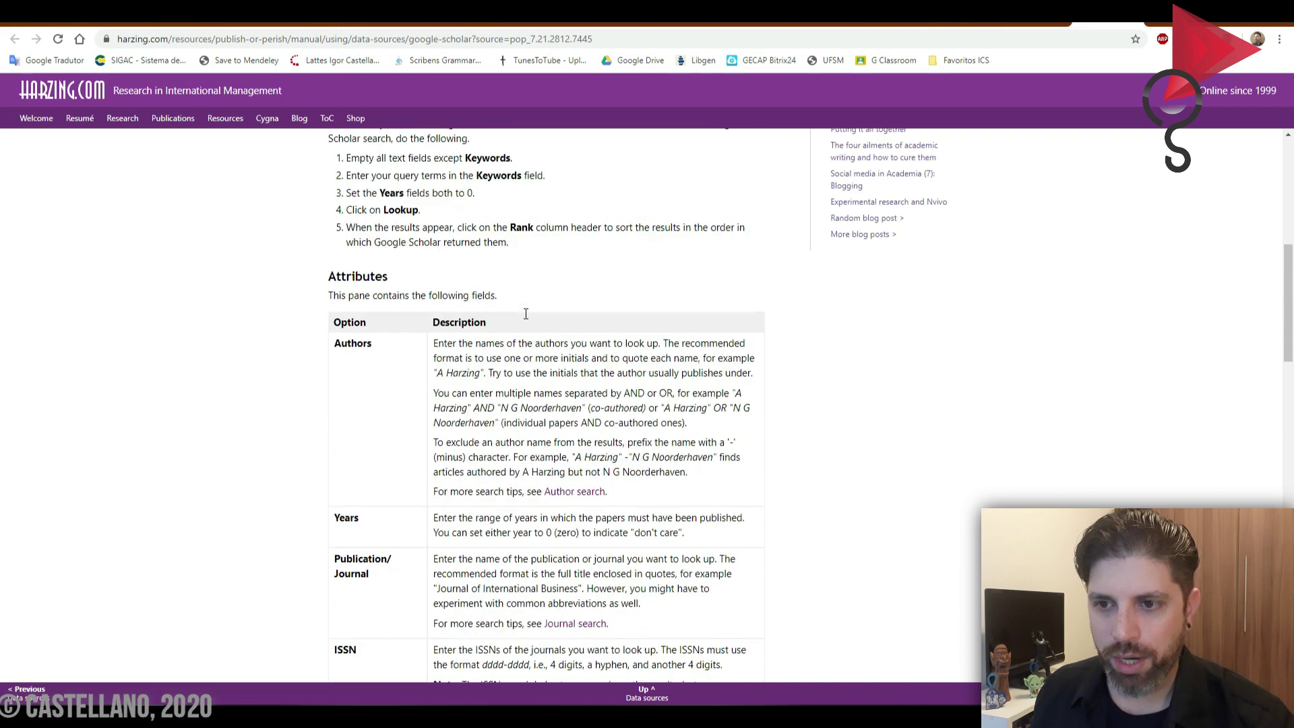
pyautogui.scroll(2, 526, 314)
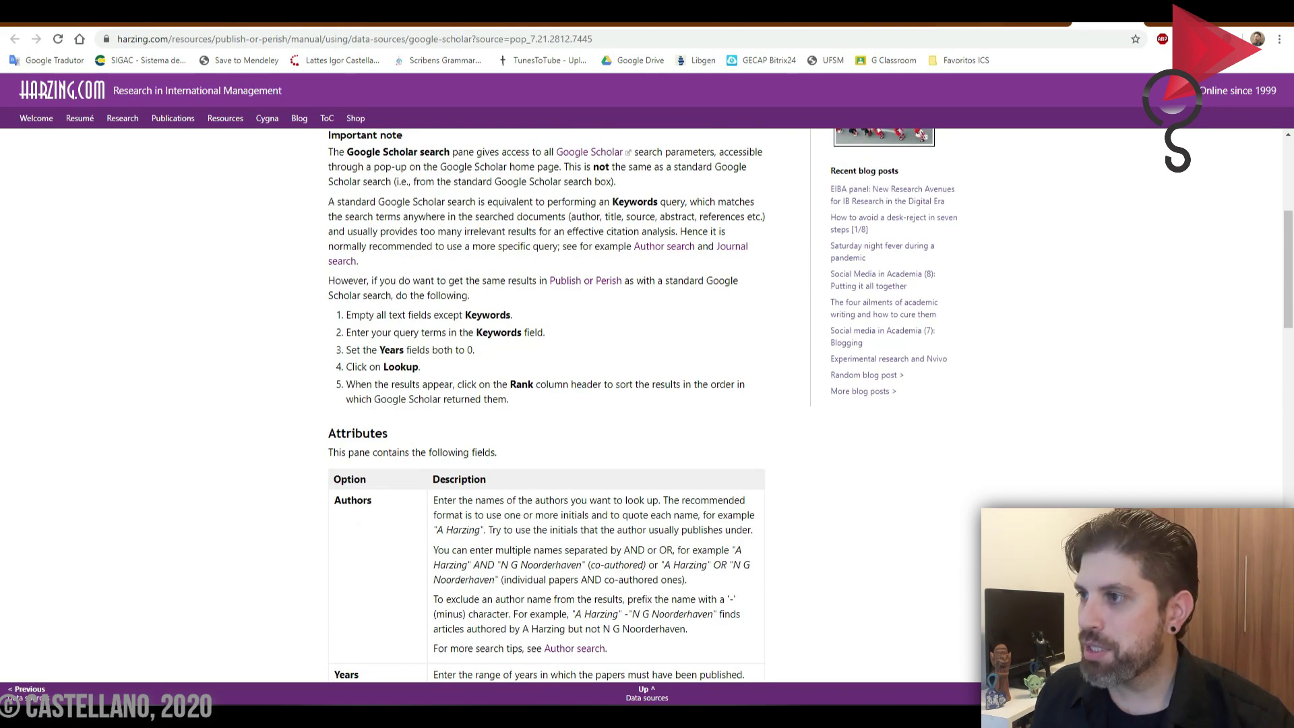
# Step: Open the Google Scholar home page at scholar.google.com.br in a new browser tab
pyautogui.click(1169, 24)
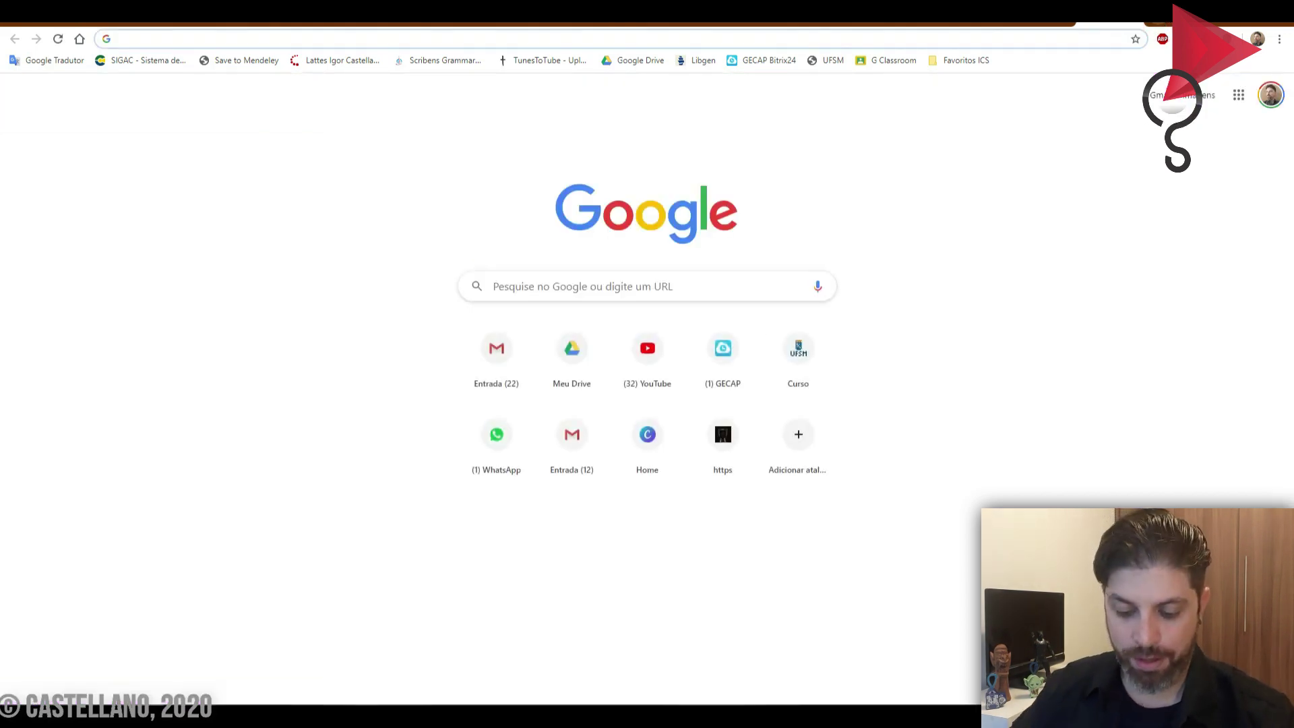
pyautogui.write('sch')
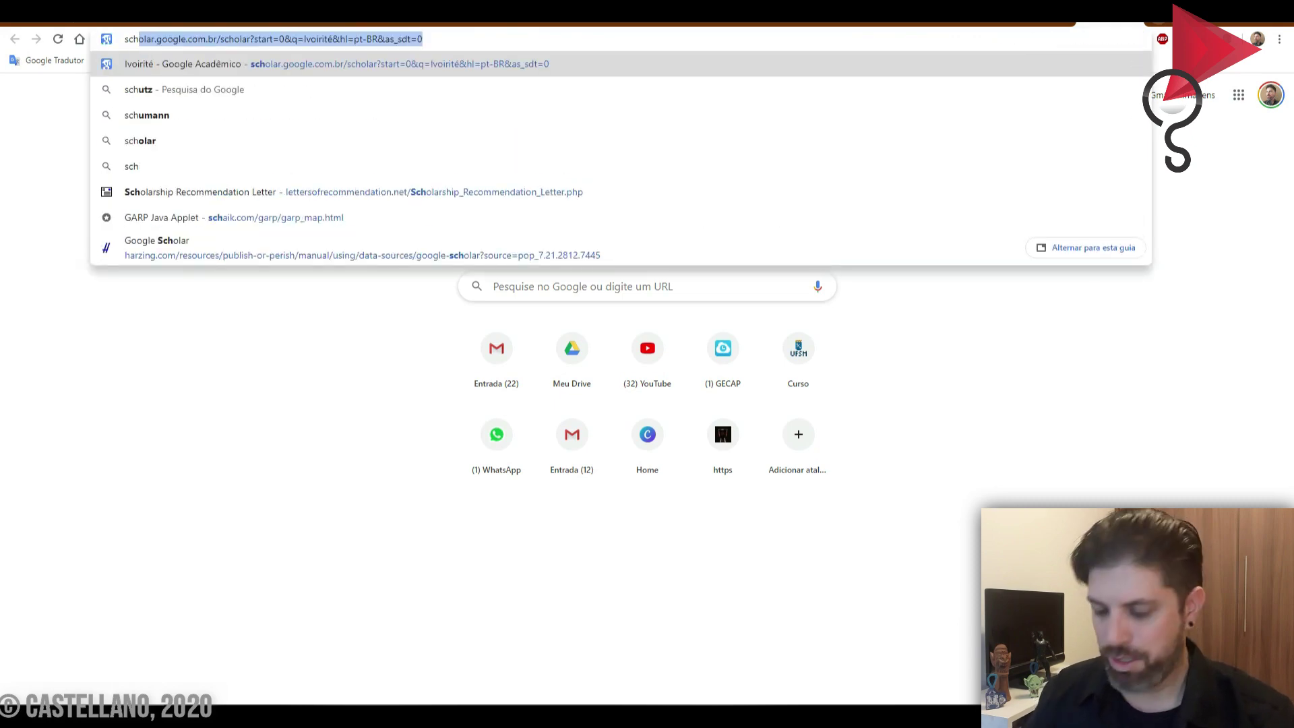
pyautogui.press('End')
pyautogui.hotkey('shift', 'Left')
pyautogui.hotkey('shift', 'Left')
pyautogui.hotkey('shift', 'Left')
pyautogui.hotkey('shift', 'Left')
pyautogui.hotkey('shift', 'Left')
pyautogui.hotkey('shift', 'Left')
pyautogui.hotkey('shift', 'Left')
pyautogui.hotkey('shift', 'Left')
pyautogui.hotkey('shift', 'Left')
pyautogui.hotkey('shift', 'Left')
pyautogui.hotkey('shift', 'Left')
pyautogui.hotkey('shift', 'Left')
pyautogui.hotkey('shift', 'Left')
pyautogui.hotkey('shift', 'Left')
pyautogui.hotkey('shift', 'Left')
pyautogui.hotkey('shift', 'Left')
pyautogui.hotkey('shift', 'Left')
pyautogui.hotkey('shift', 'Left')
pyautogui.hotkey('shift', 'Left')
pyautogui.hotkey('shift', 'Left')
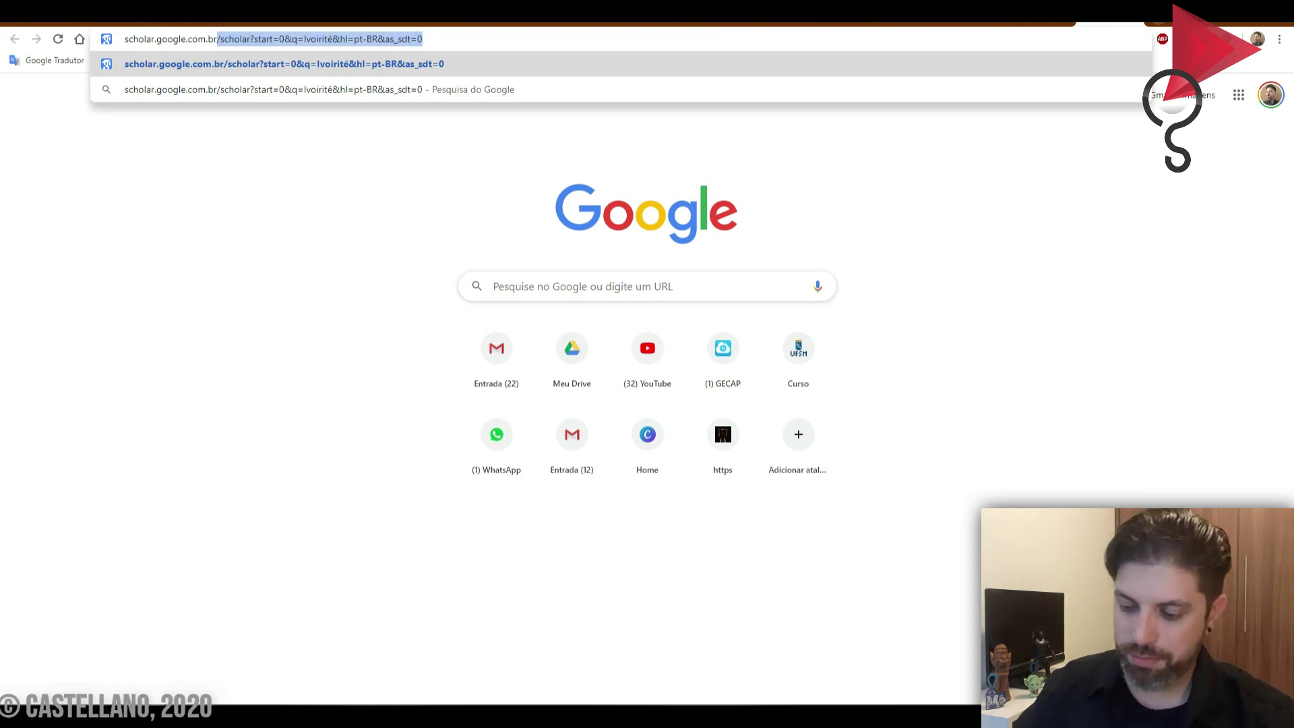
pyautogui.press('BackSpace')
pyautogui.press('Return')
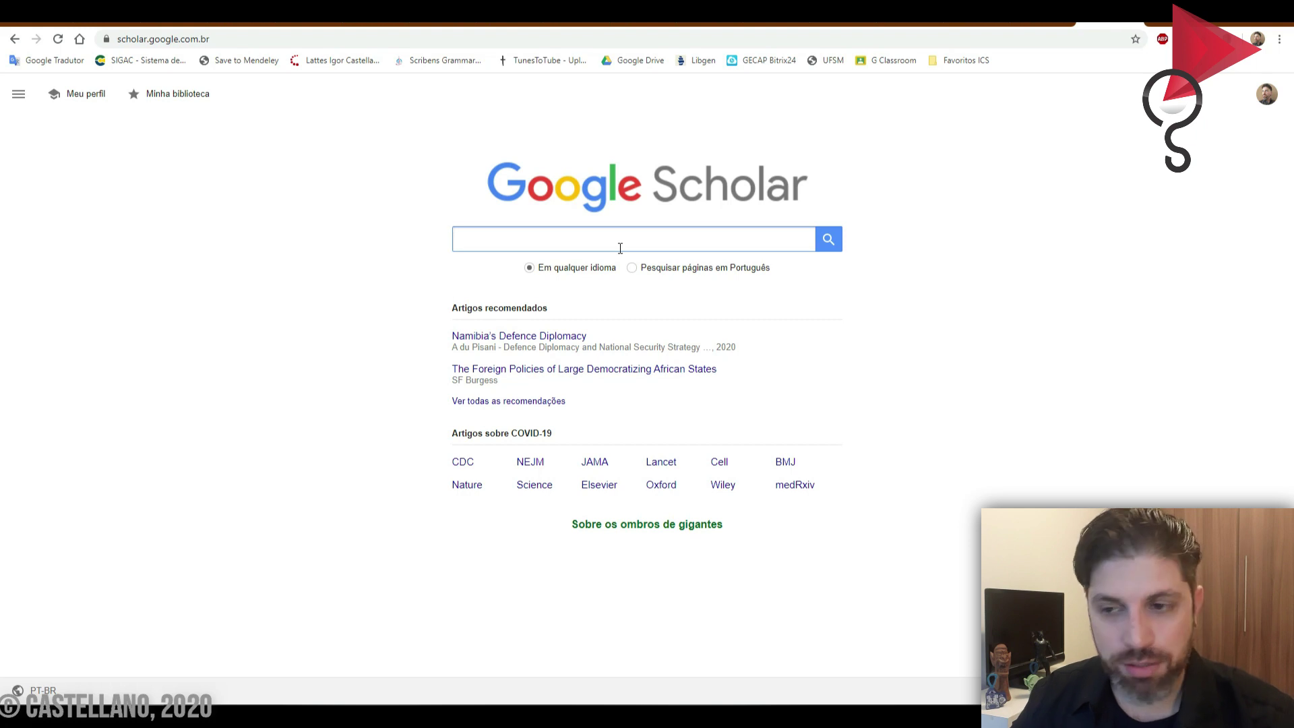
# Step: Search Google Scholar for the exact phrase "neoclassical realism", enclosed in quotation marks
pyautogui.write('neoc')
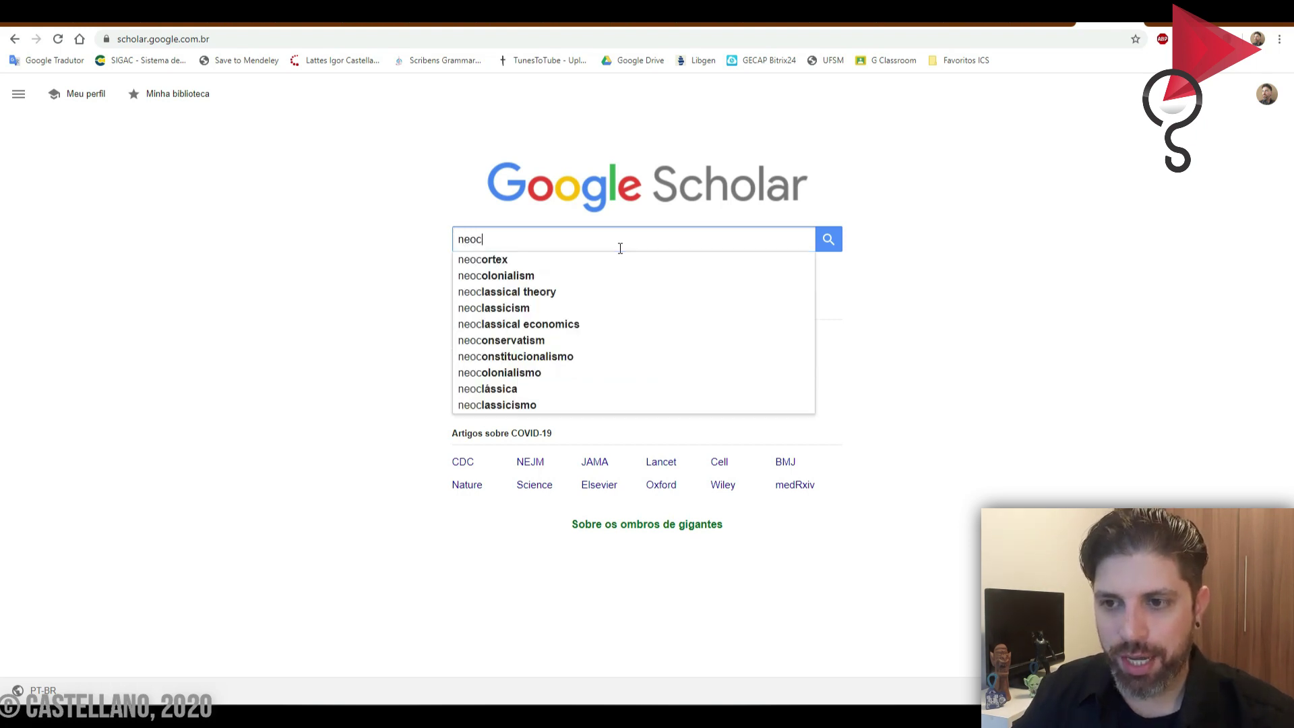
pyautogui.write('lassical')
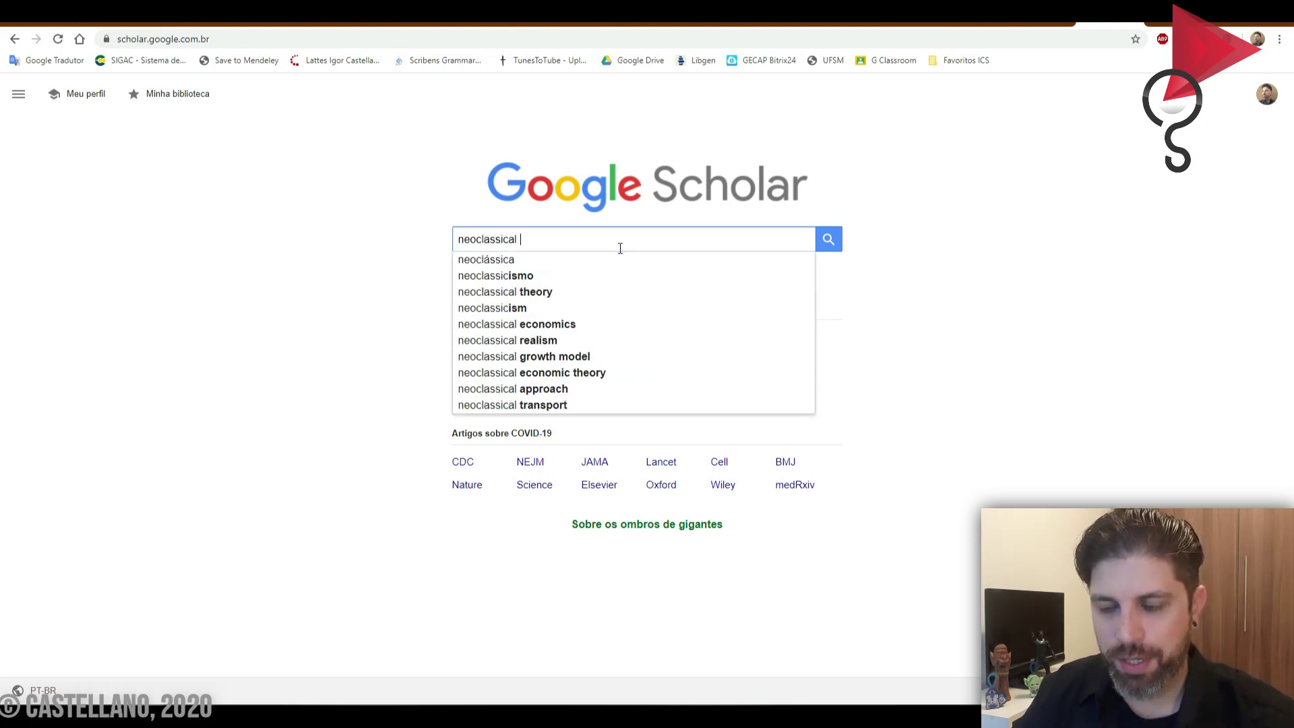
pyautogui.write(' reali')
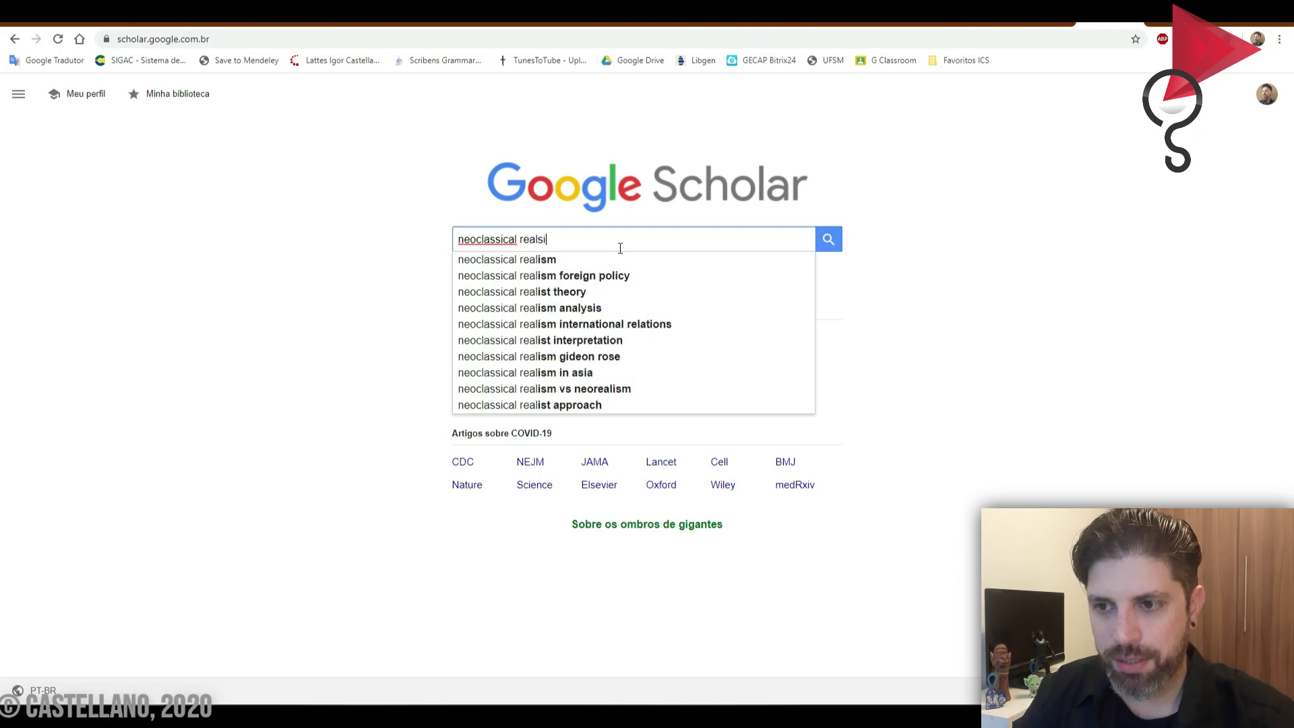
pyautogui.write('sm')
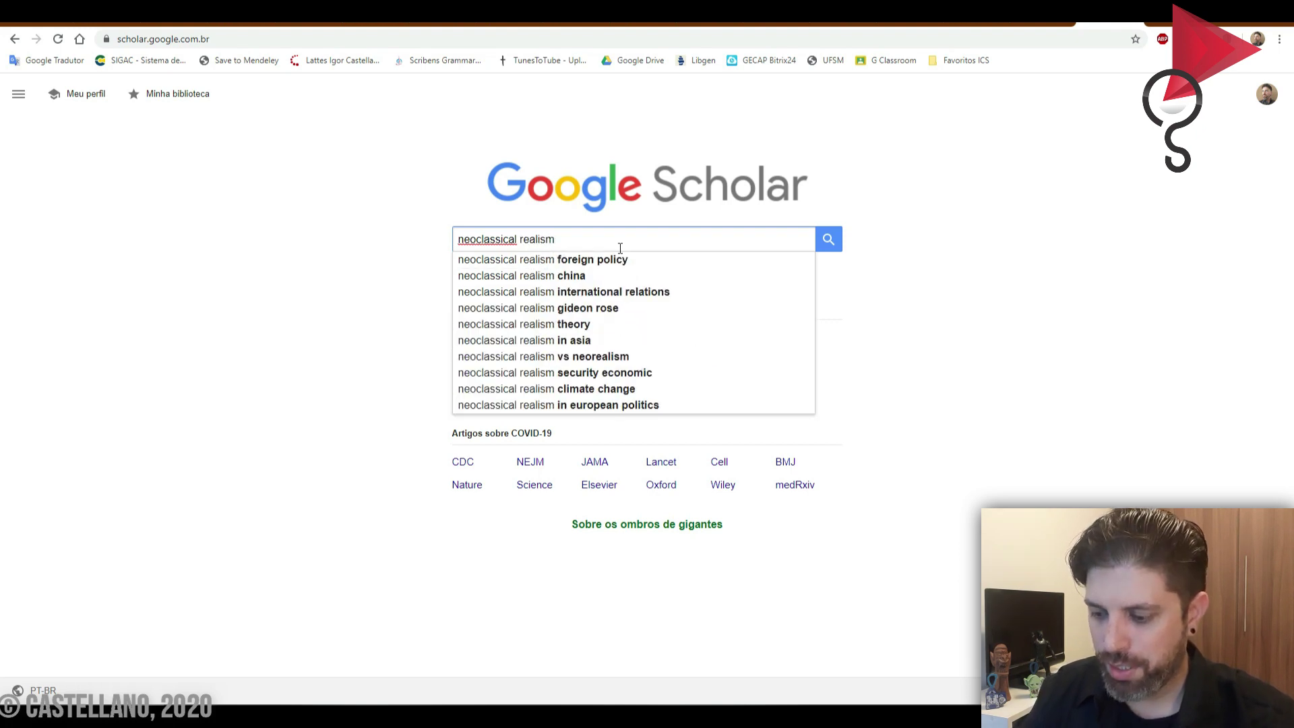
pyautogui.write('"')
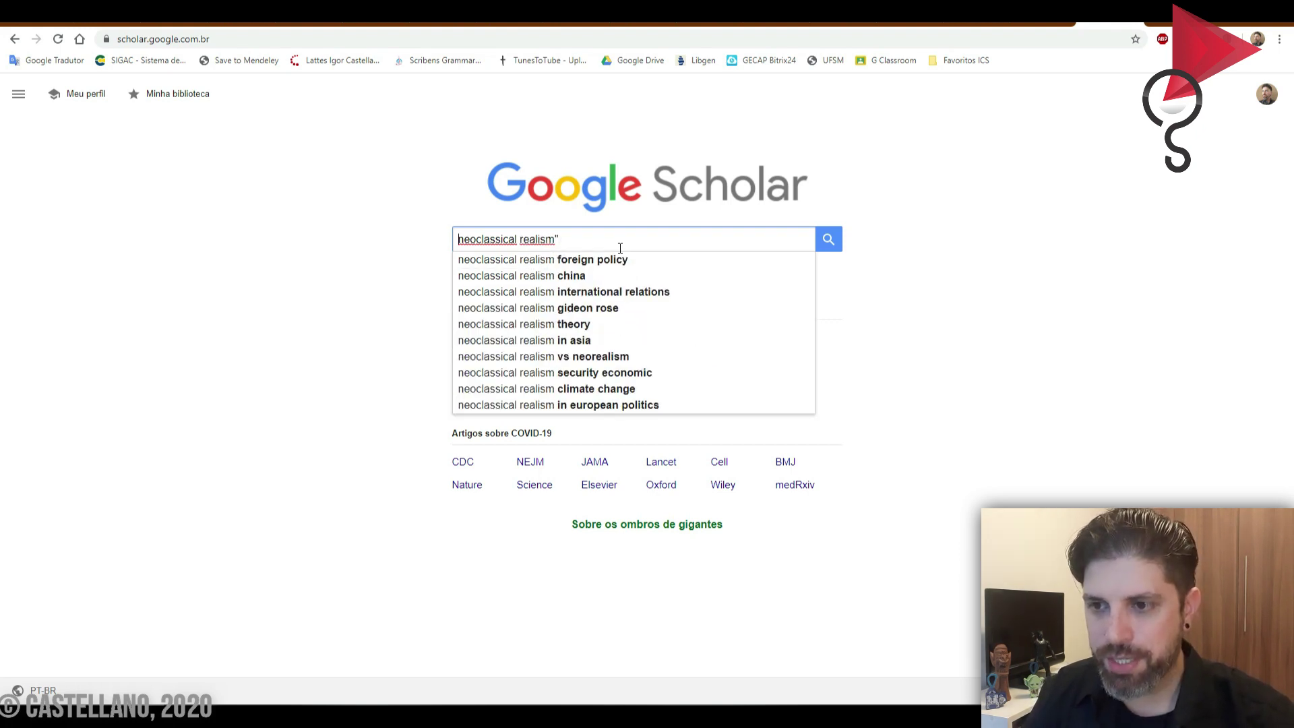
pyautogui.press('Home')
pyautogui.write('"')
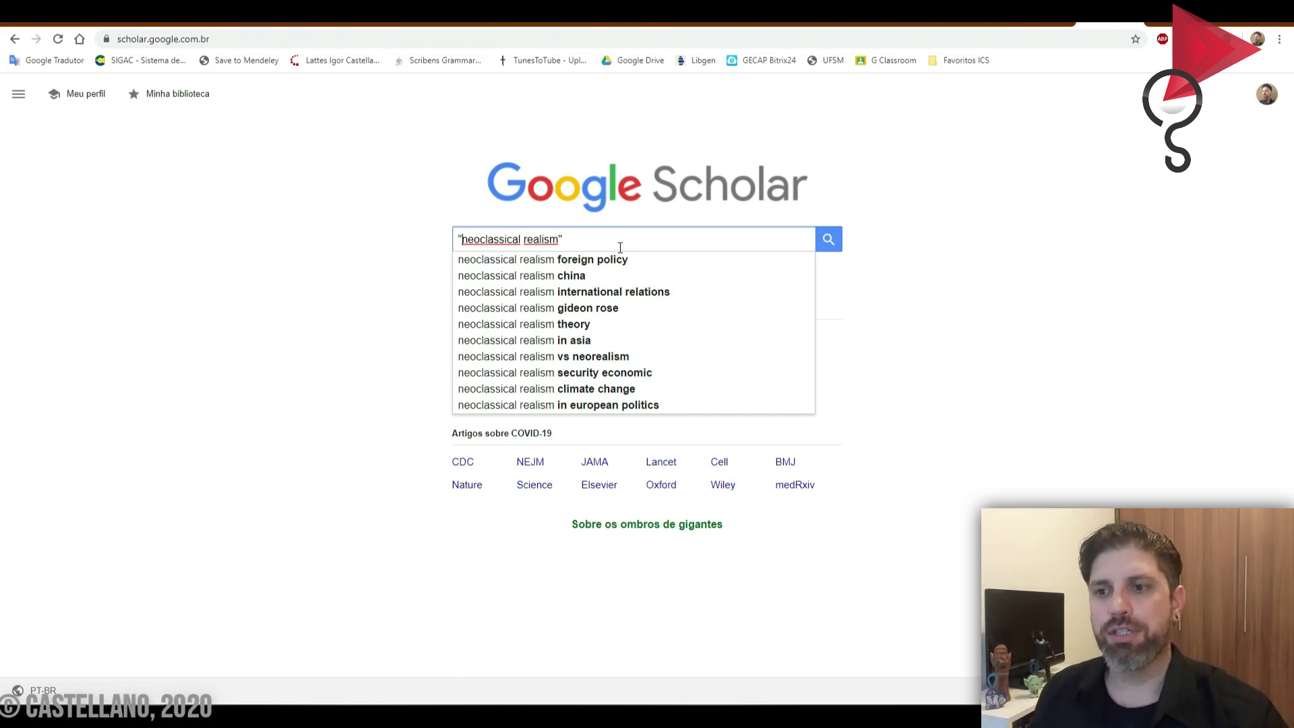
pyautogui.moveTo(591, 237); pyautogui.dragTo(439, 226)
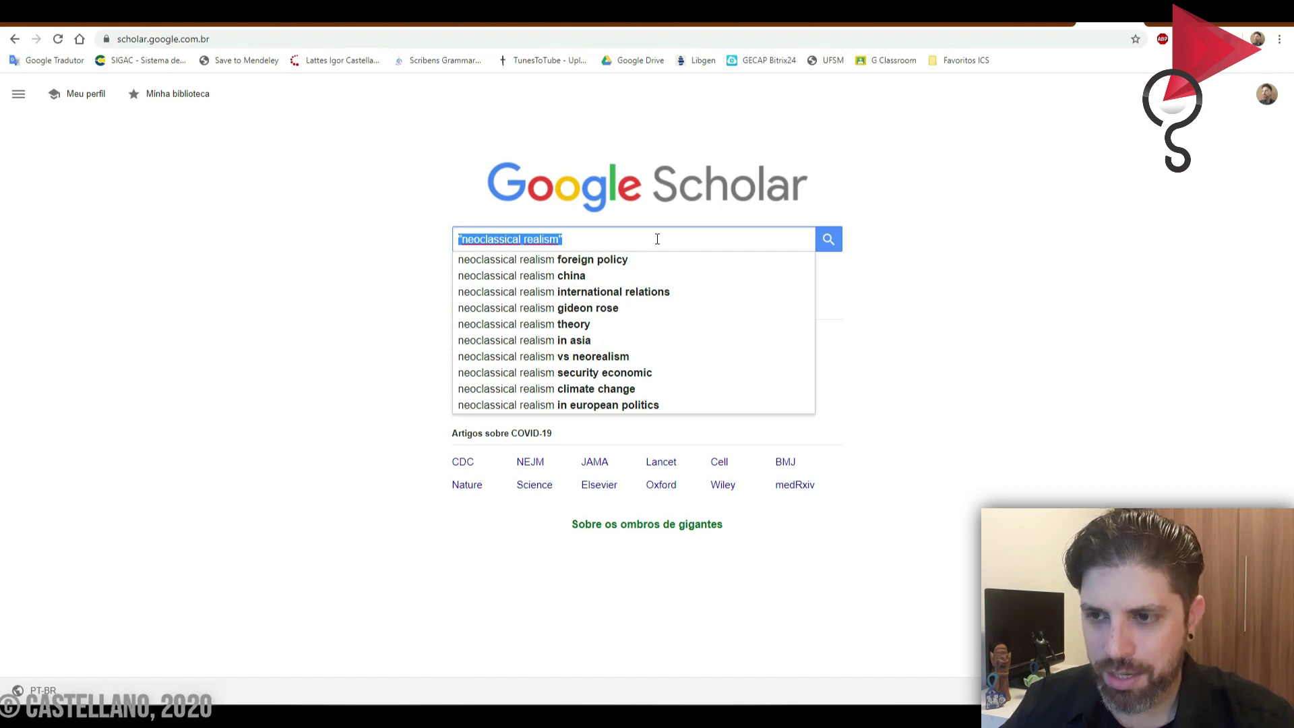
pyautogui.press('Return')
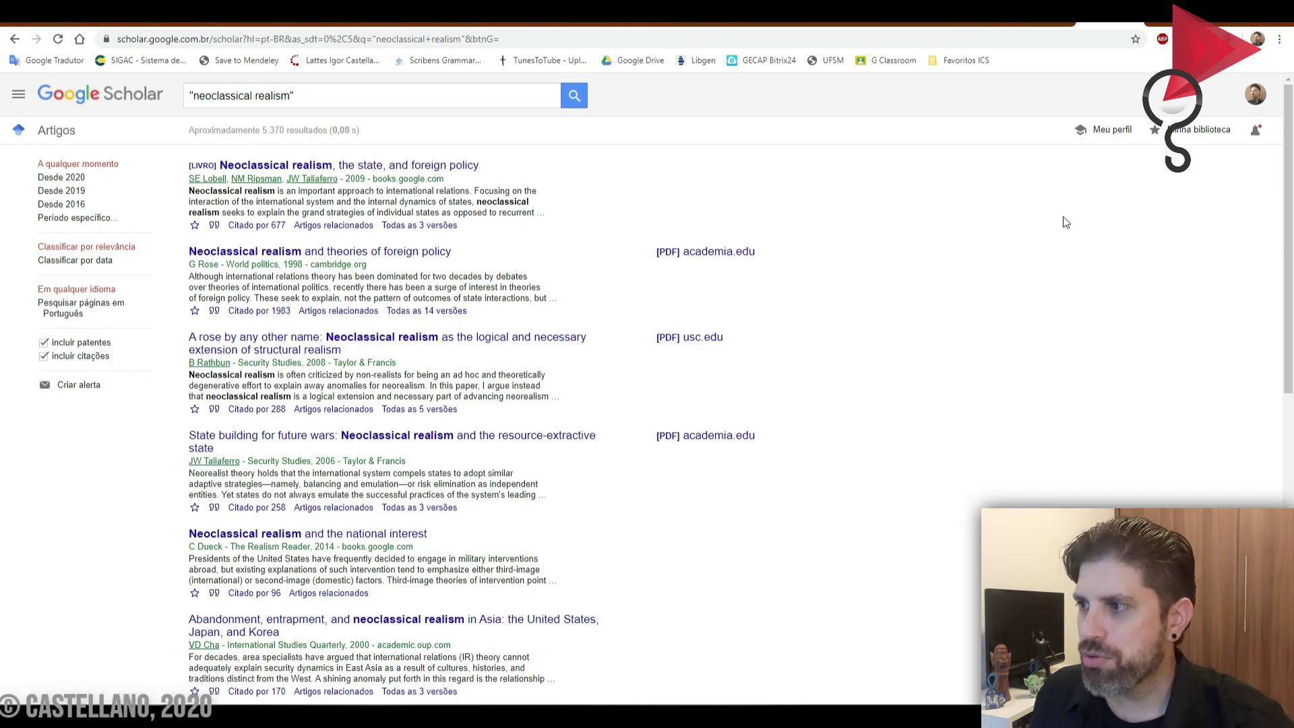
# Step: Look over the first page of search results, including the citation links, related searches and page numbers
pyautogui.scroll(-9, 512, 337)
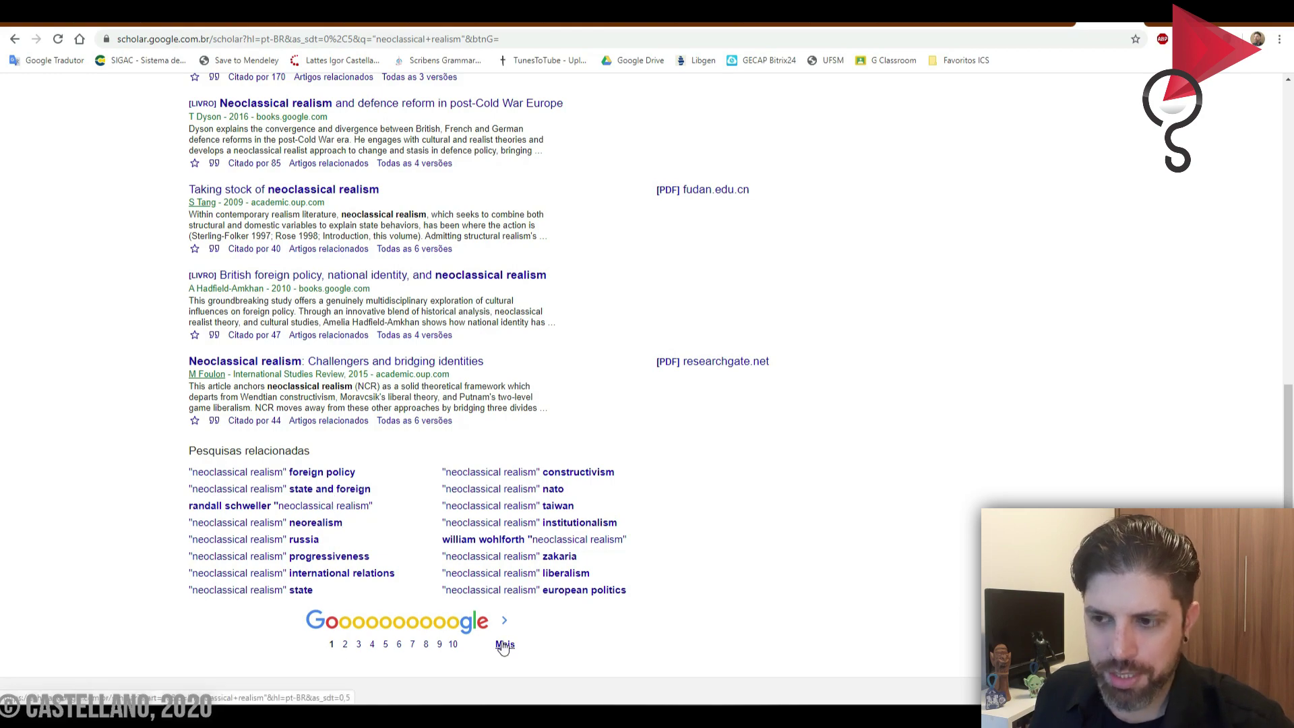
pyautogui.scroll(10, 472, 475)
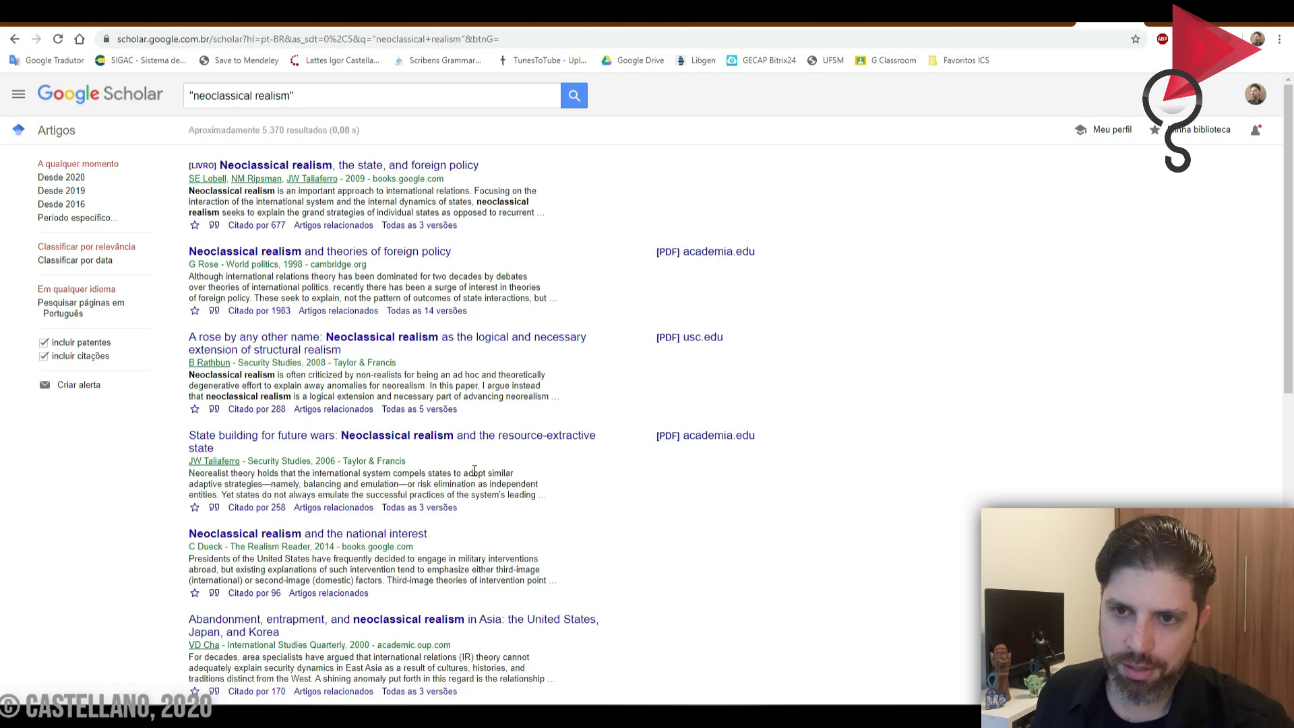
pyautogui.scroll(-9, 667, 445)
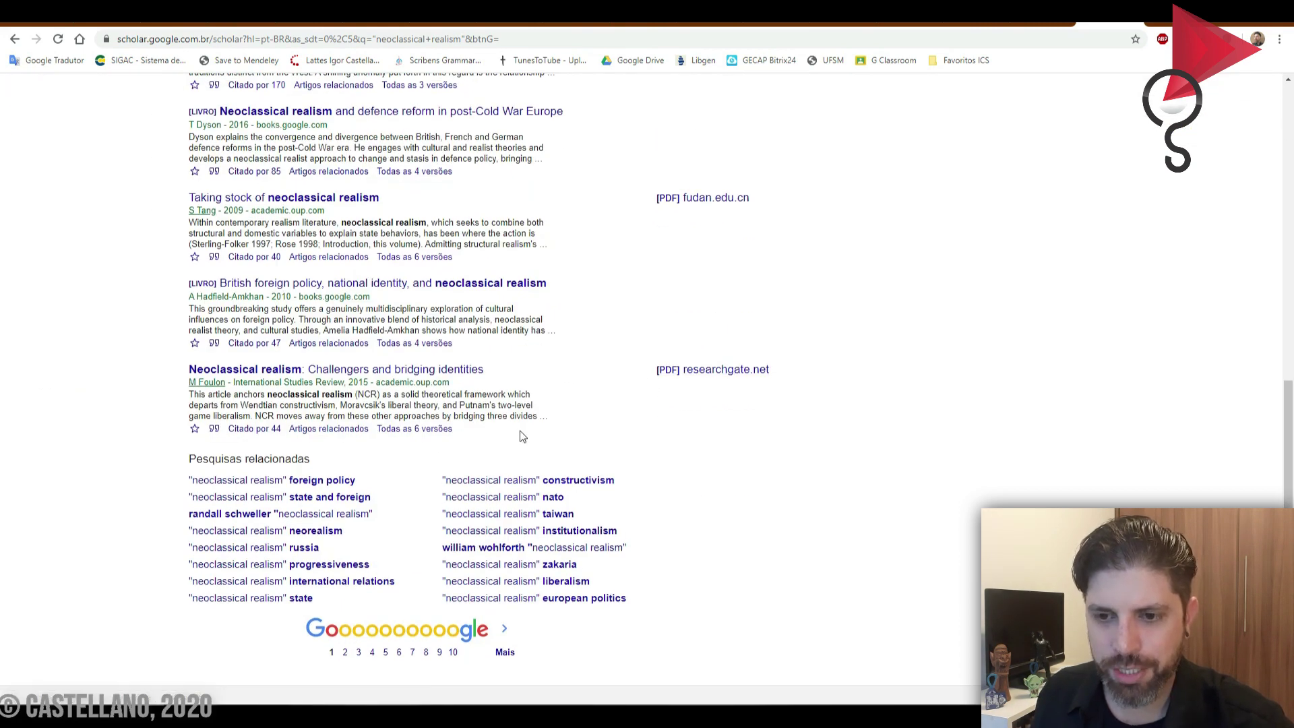
pyautogui.scroll(10, 528, 437)
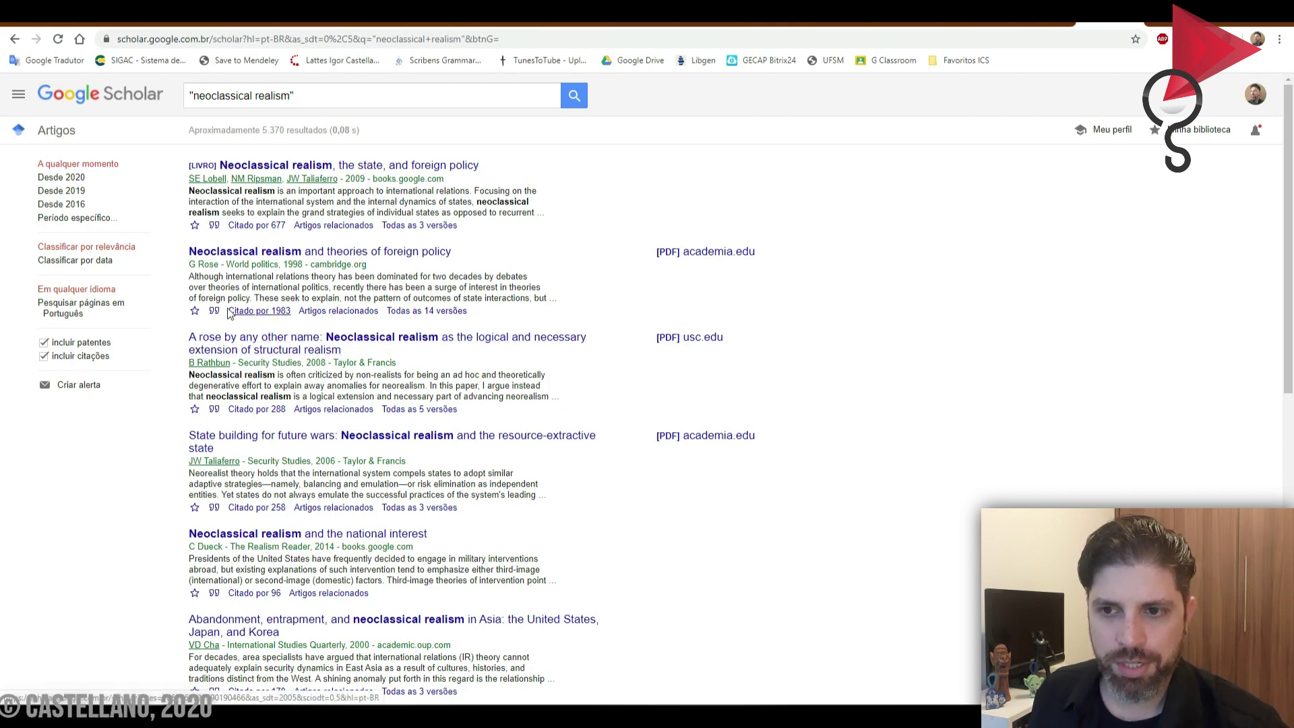
pyautogui.scroll(-4, 983, 305)
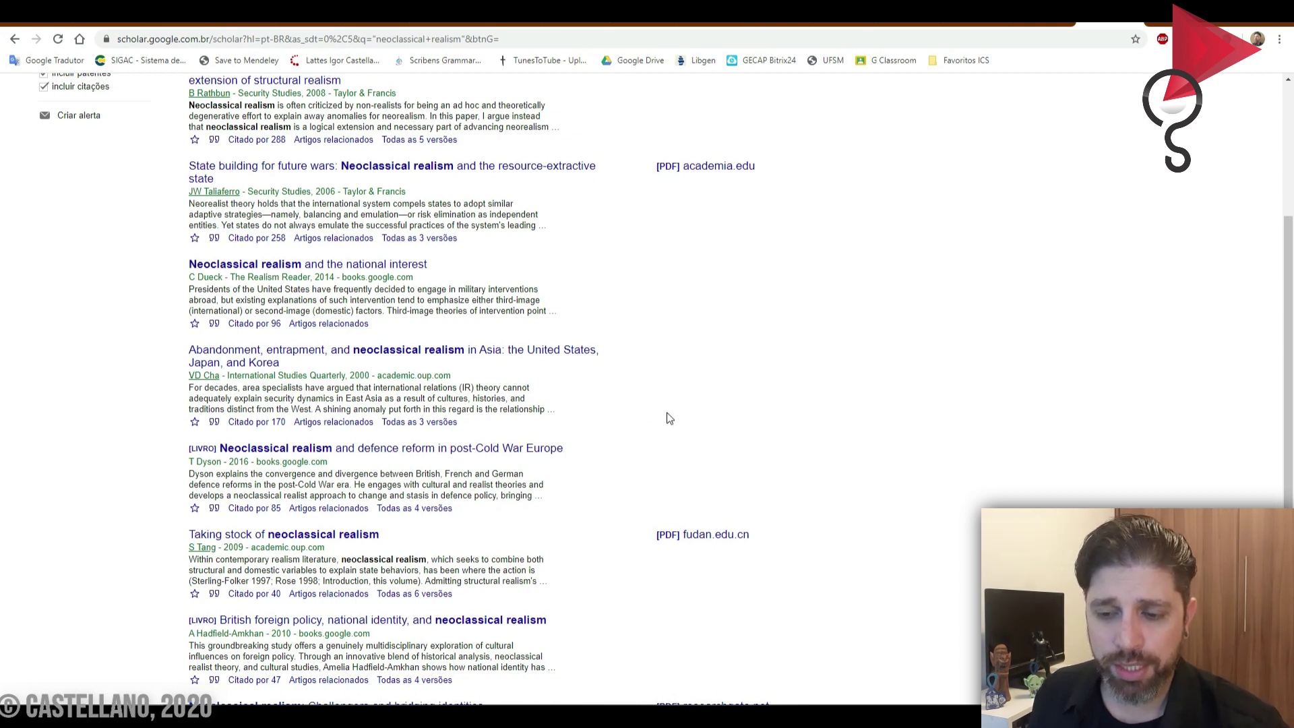
pyautogui.scroll(-5, 705, 409)
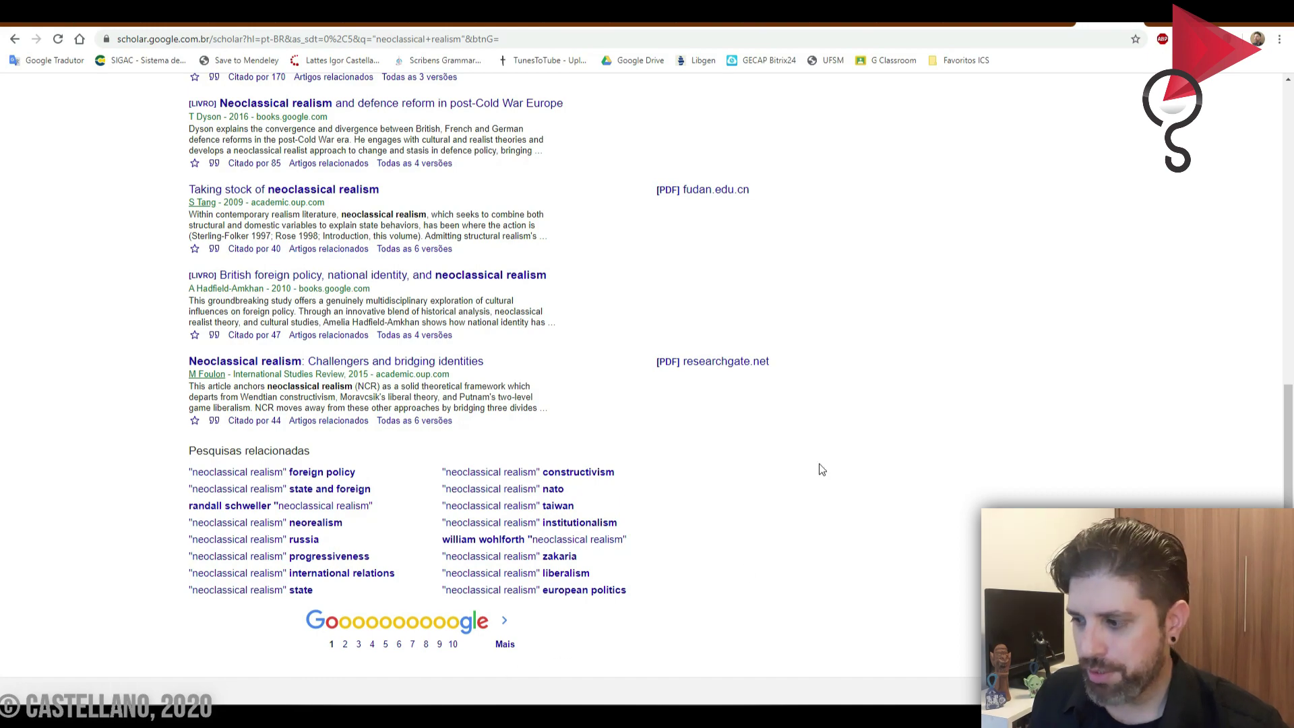
pyautogui.scroll(9, 819, 469)
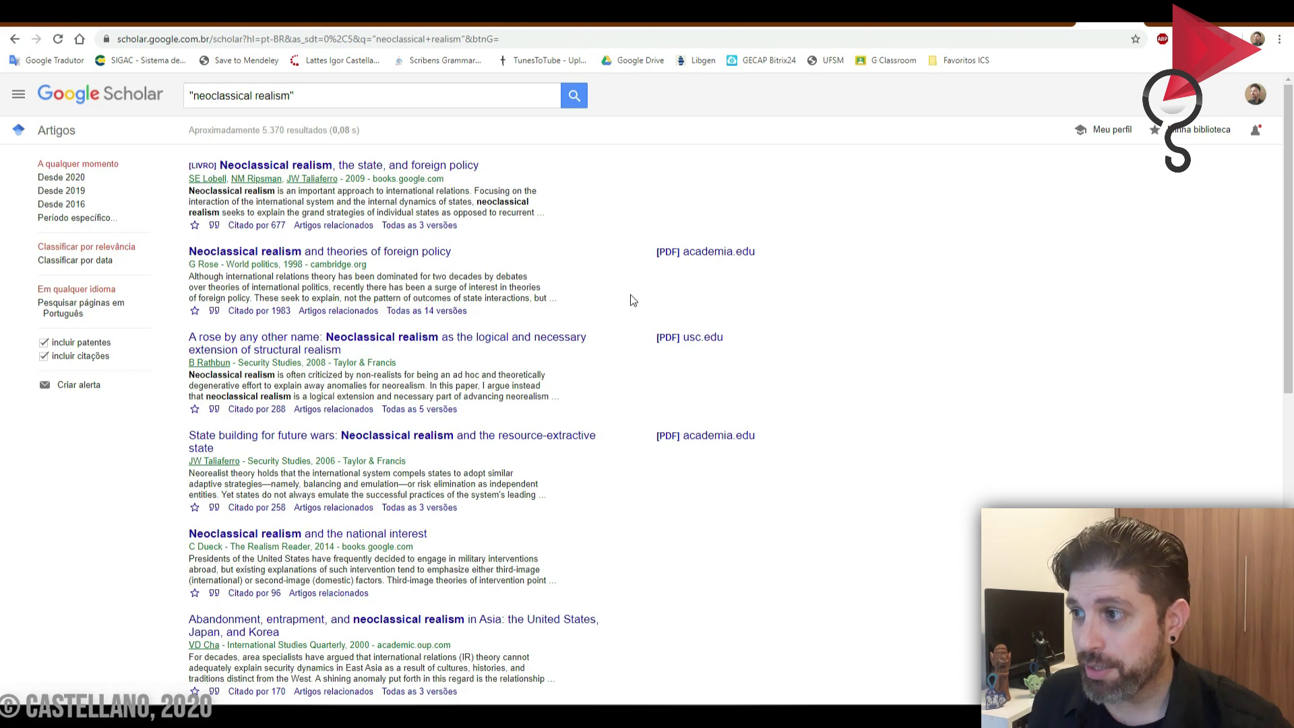
# Step: View Google Scholar's side menu with its profile, library, metrics and advanced search options, and close it again
pyautogui.click(18, 96)
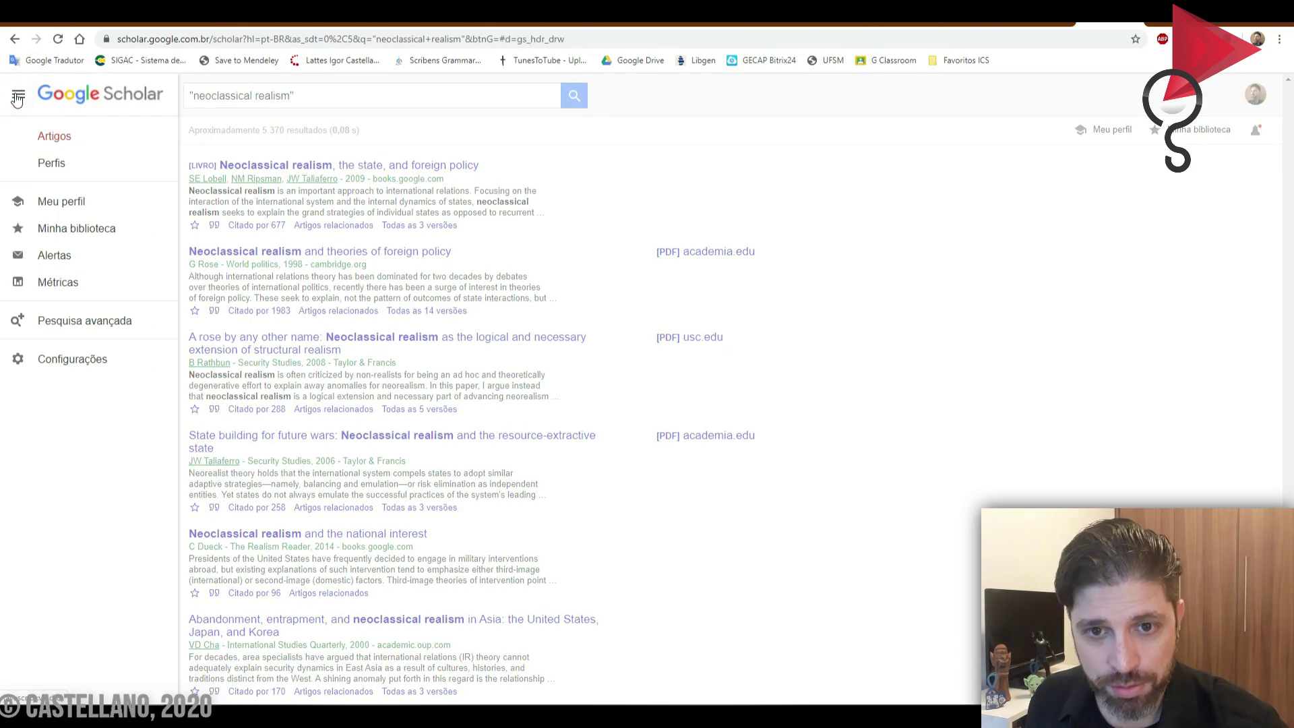
pyautogui.click(973, 343)
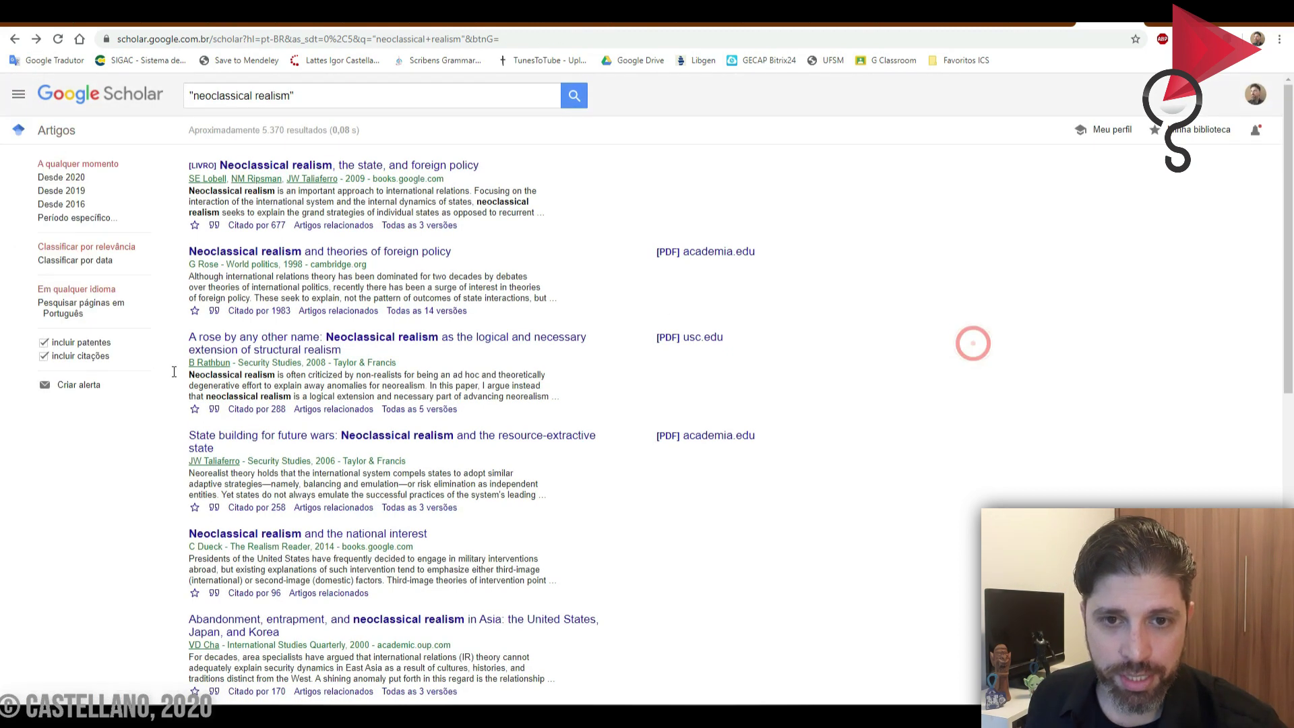
pyautogui.click(18, 95)
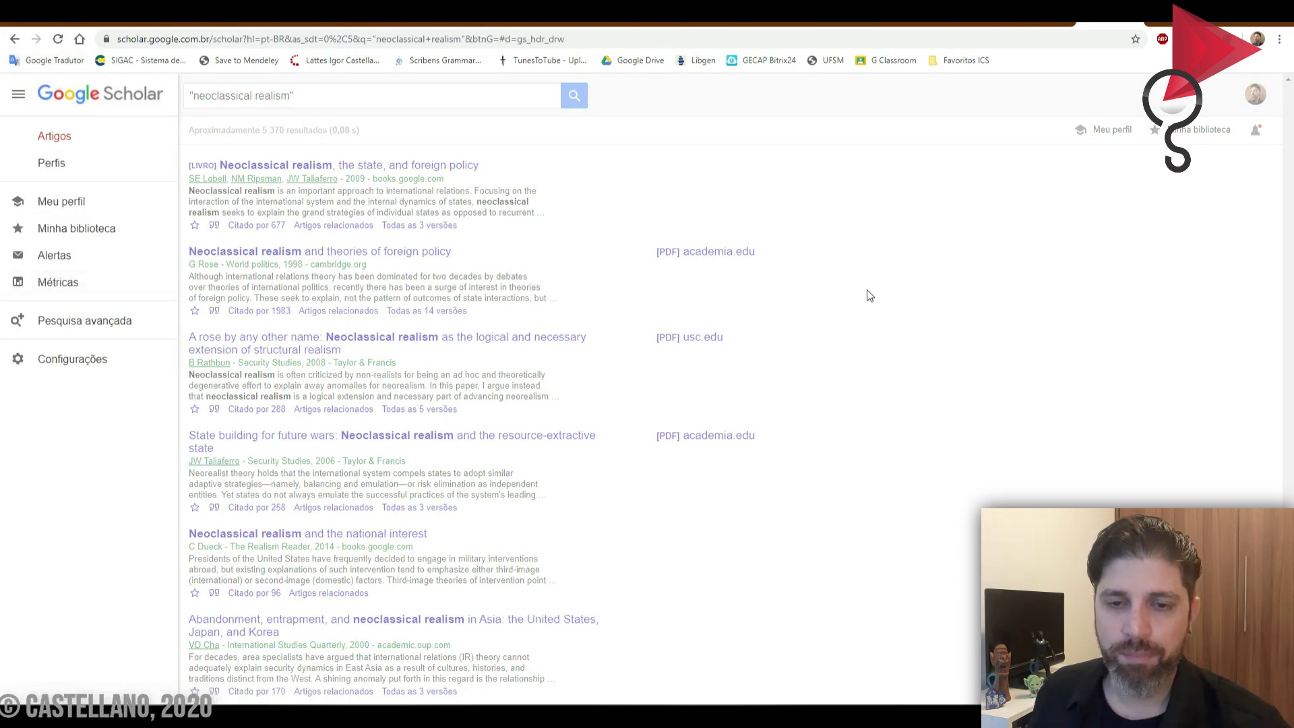
pyautogui.click(903, 275)
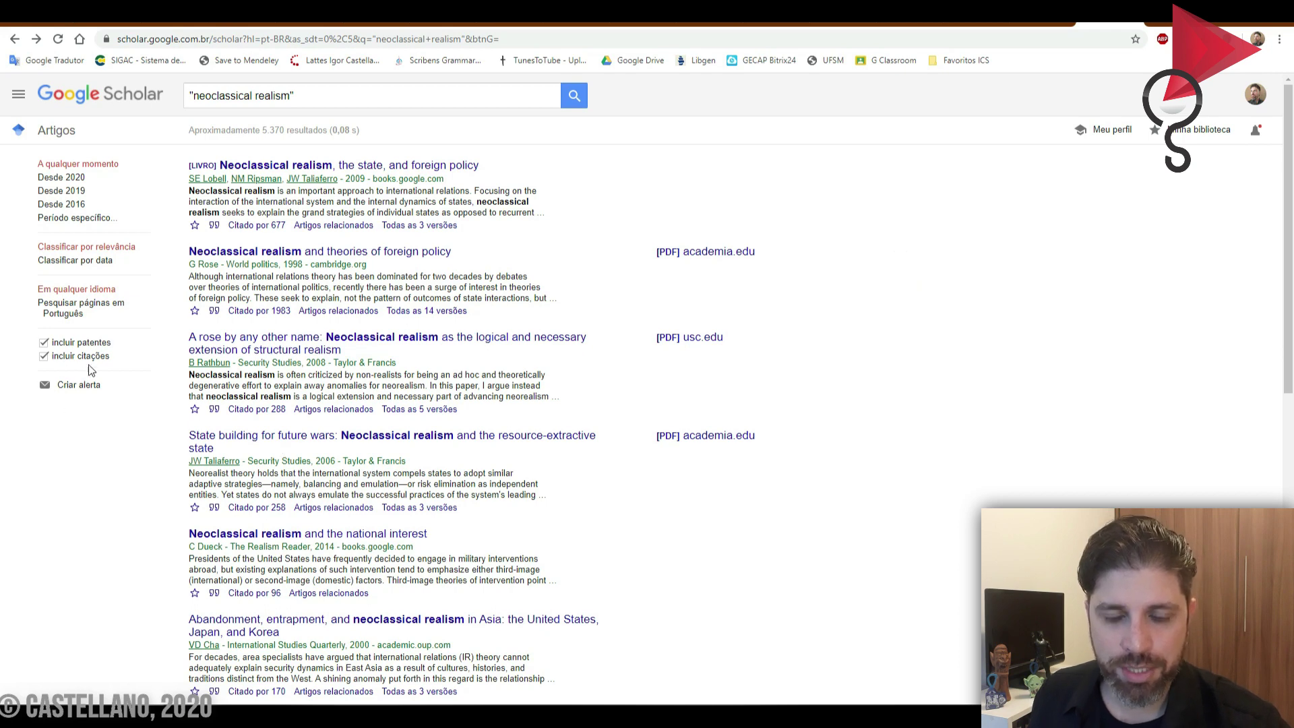
# Step: Copy the quoted phrase "neoclassical realism" from Google Scholar, switch to Publish or Perish and paste it as the search keywords
pyautogui.click(257, 96)
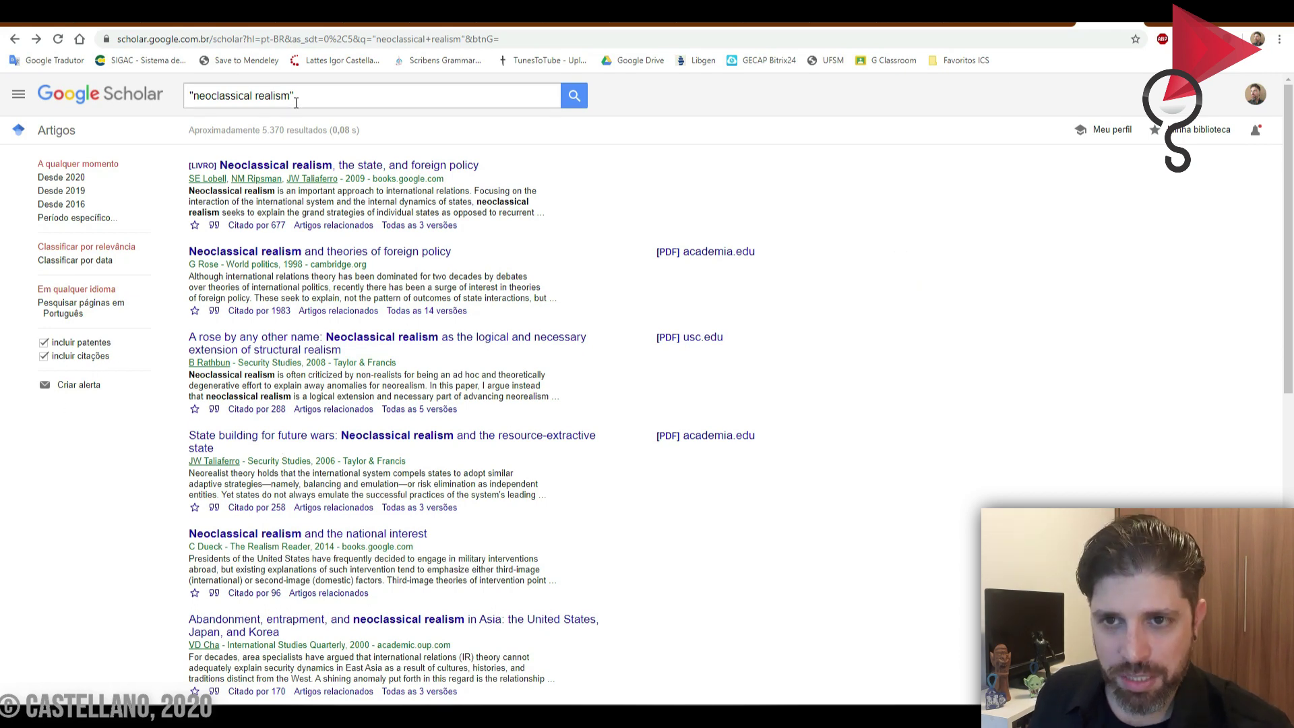
pyautogui.tripleClick(257, 96)
pyautogui.hotkey('ctrl', 'c')
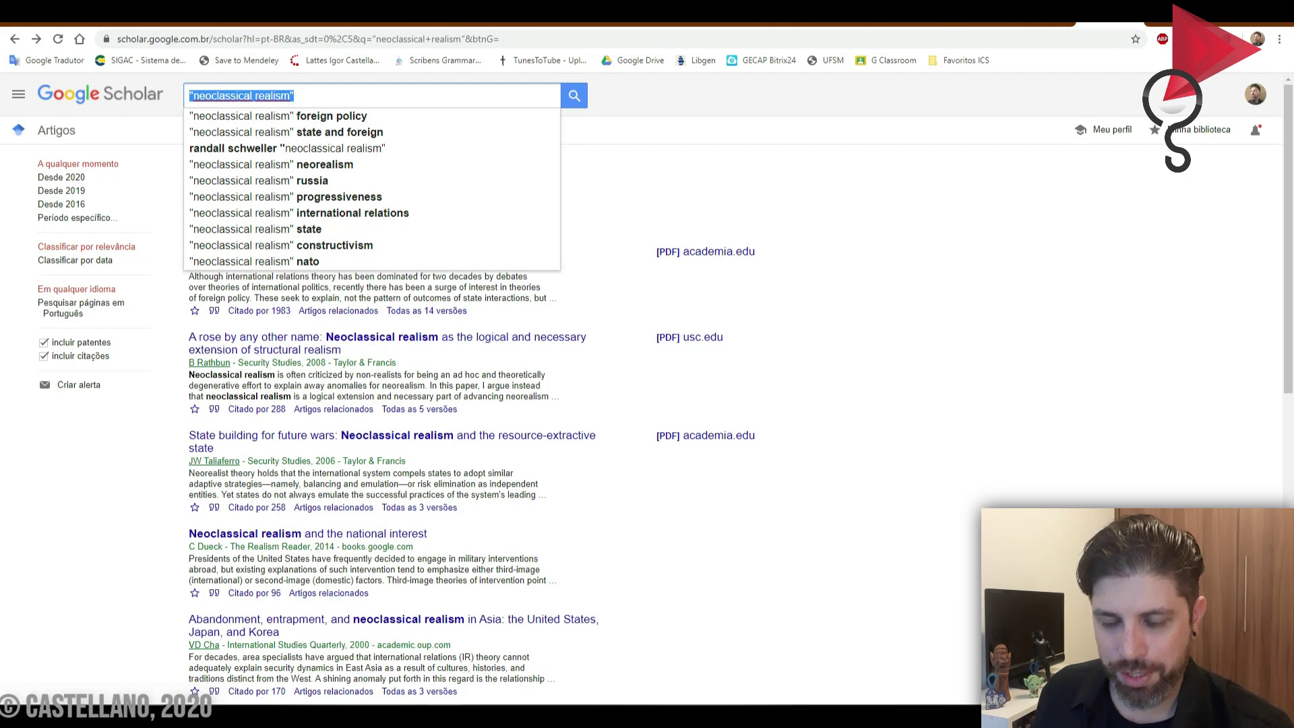
pyautogui.hotkey('alt', 'Tab')
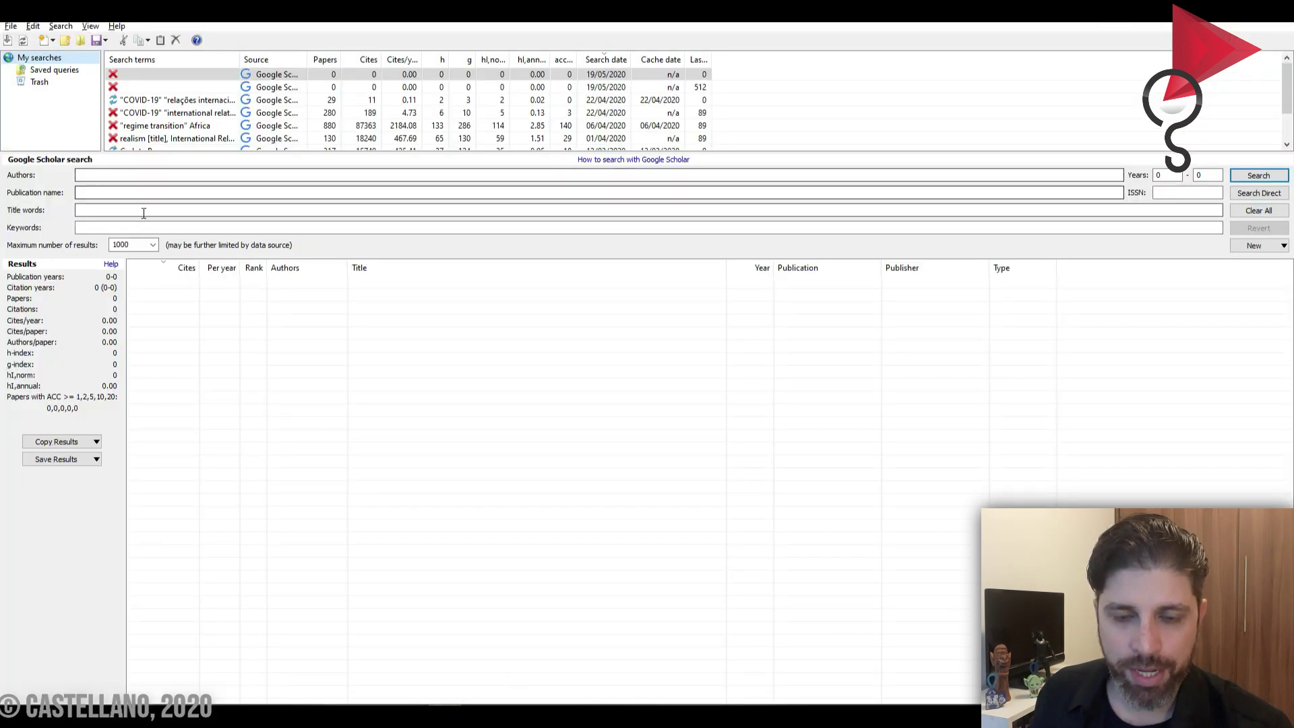
pyautogui.hotkey('alt', 'Tab')
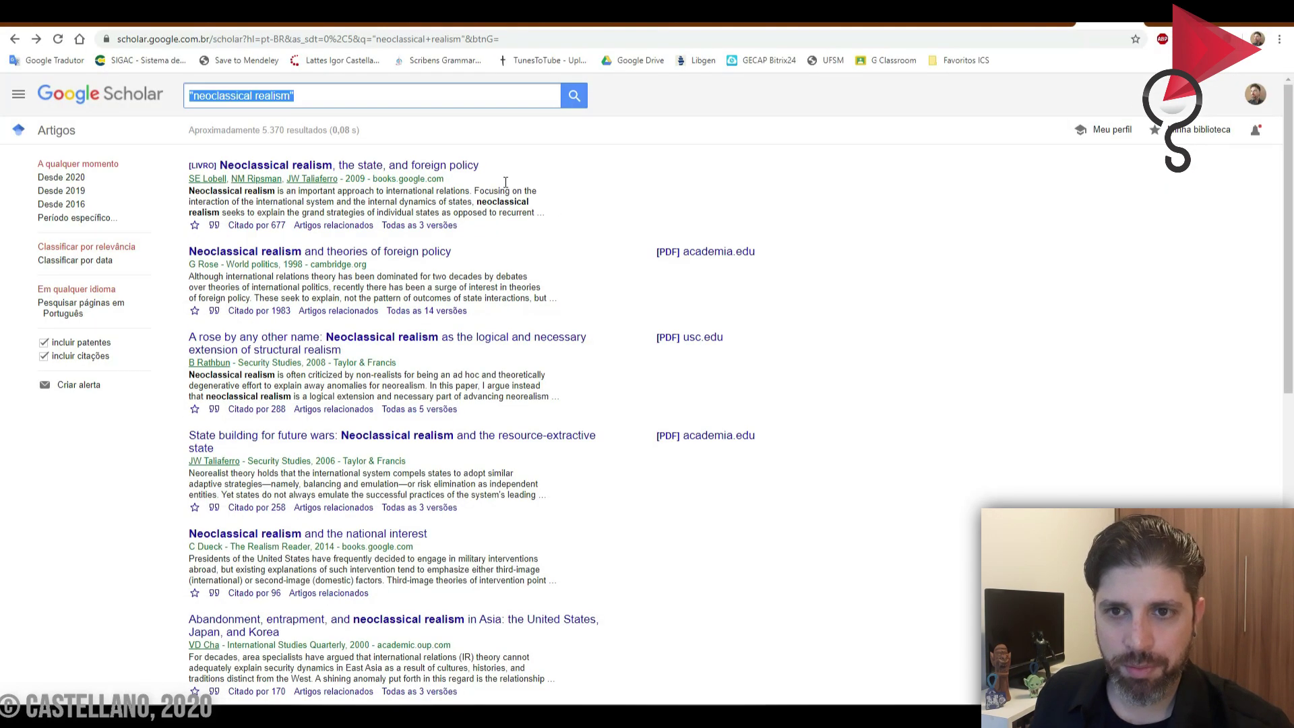
pyautogui.hotkey('alt', 'Tab')
pyautogui.click(124, 227)
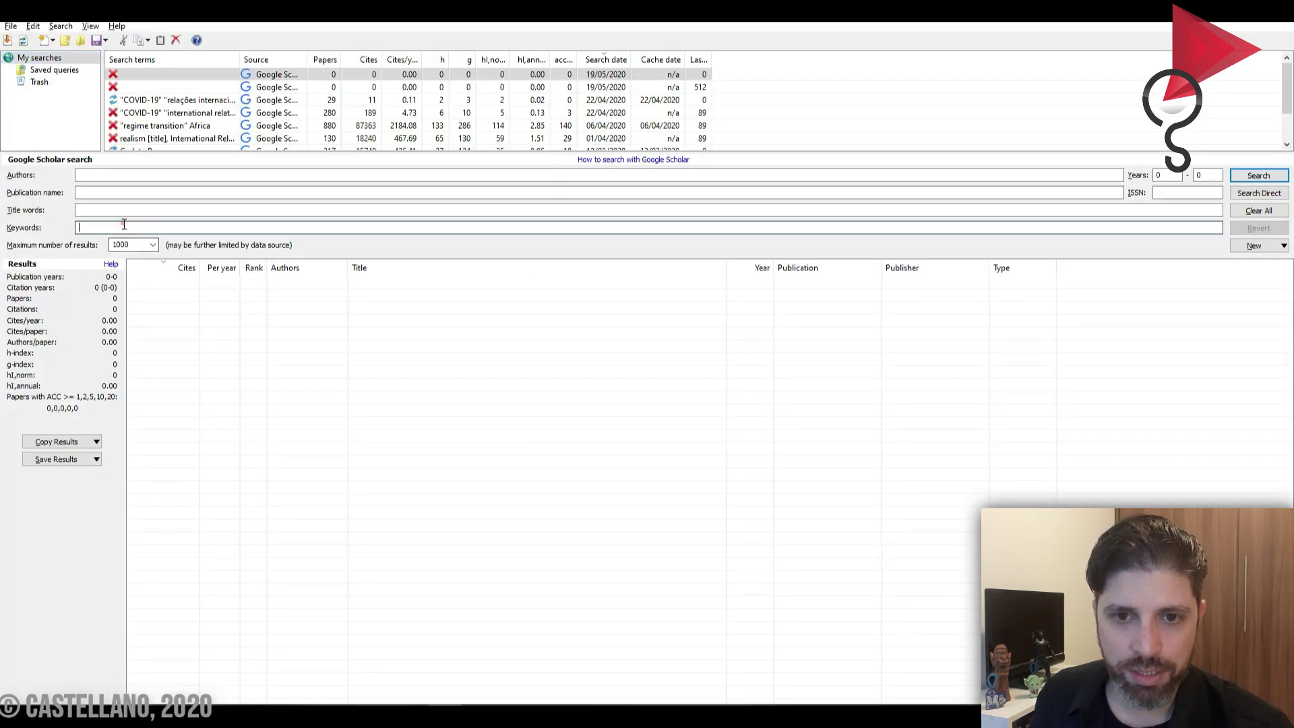
pyautogui.hotkey('ctrl', 'v')
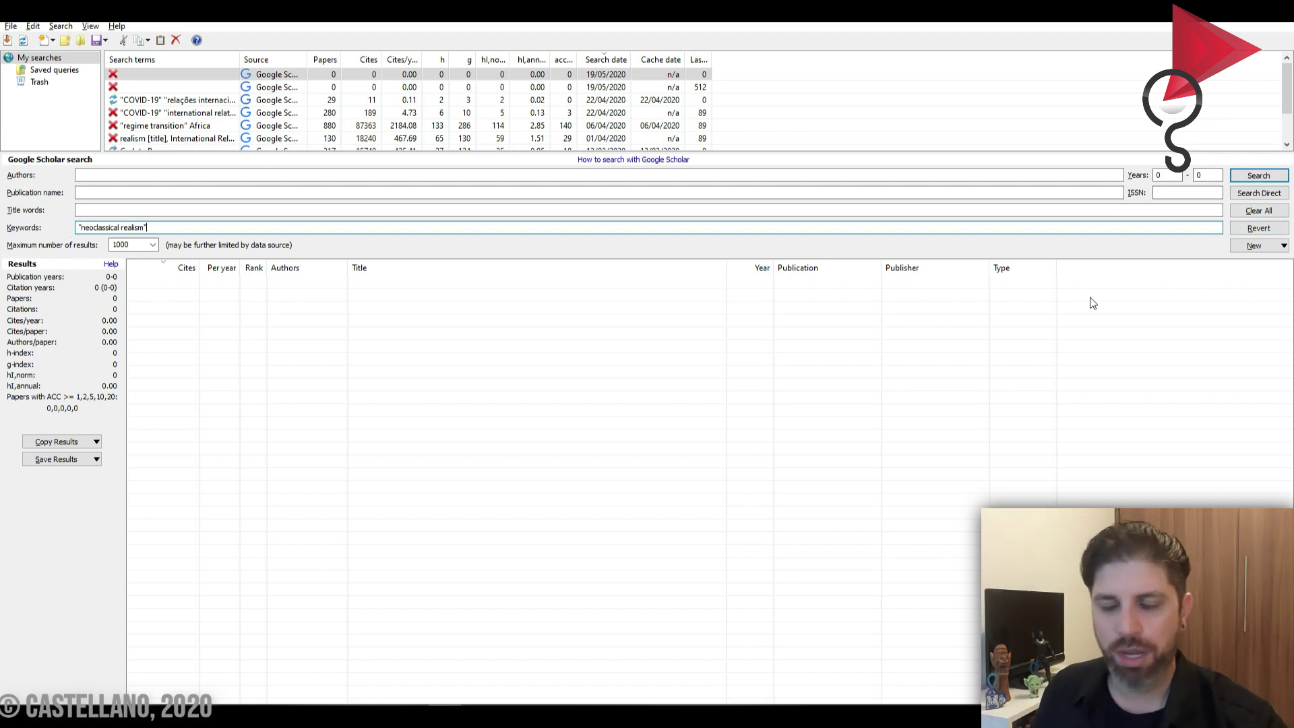
# Step: Run the Google Scholar search in Publish or Perish, moving the progress and message windows aside to keep the results readable
pyautogui.click(1259, 176)
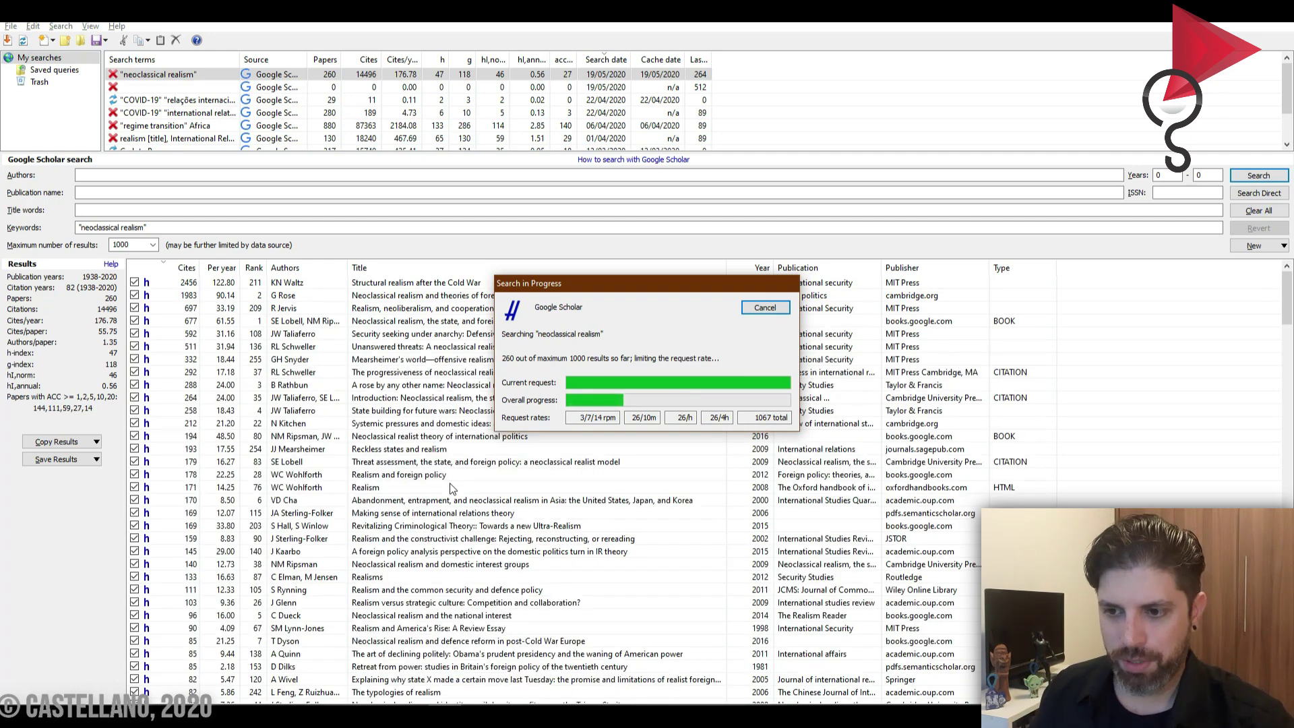
pyautogui.moveTo(638, 286); pyautogui.dragTo(609, 342)
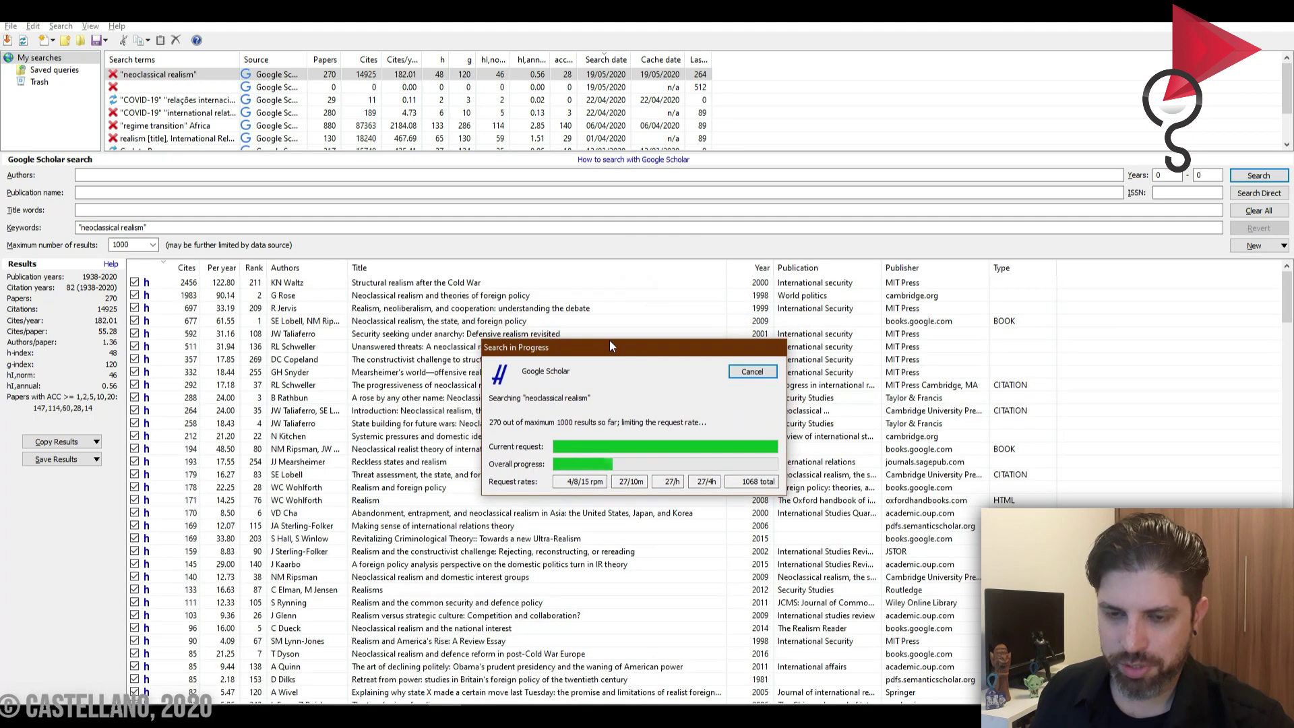
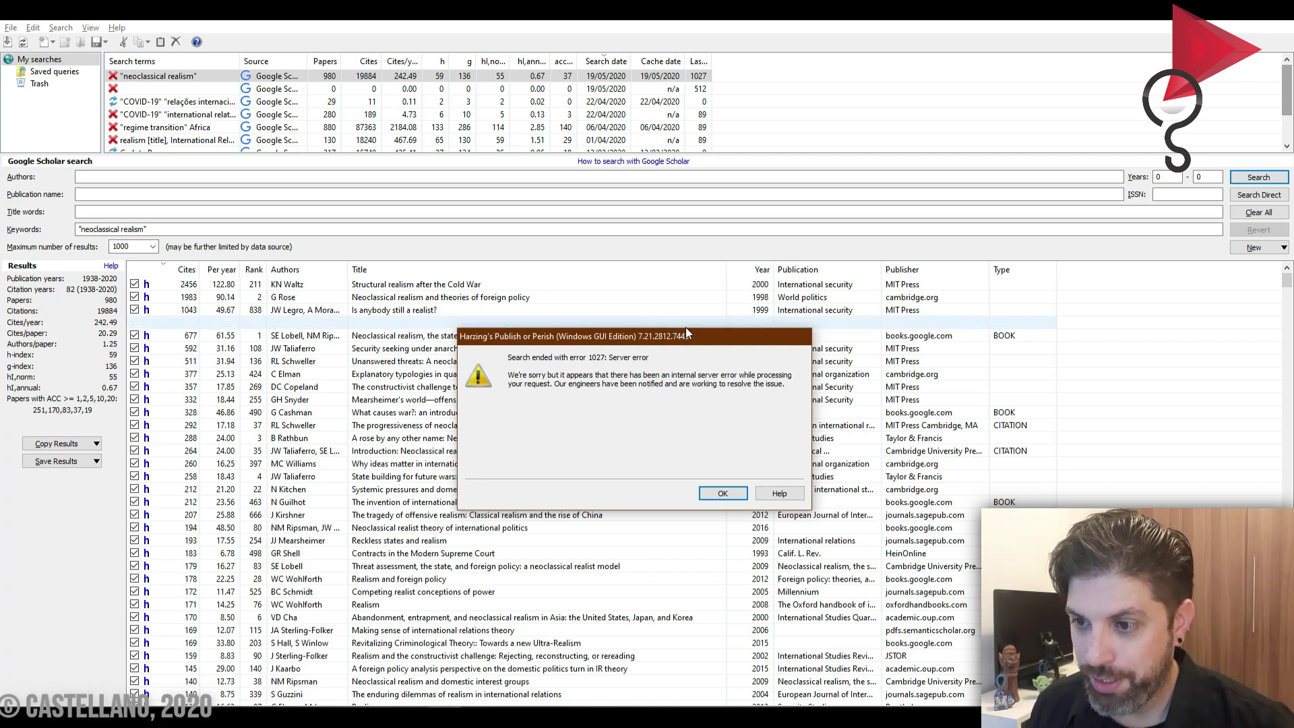
pyautogui.moveTo(697, 333); pyautogui.dragTo(613, 281)
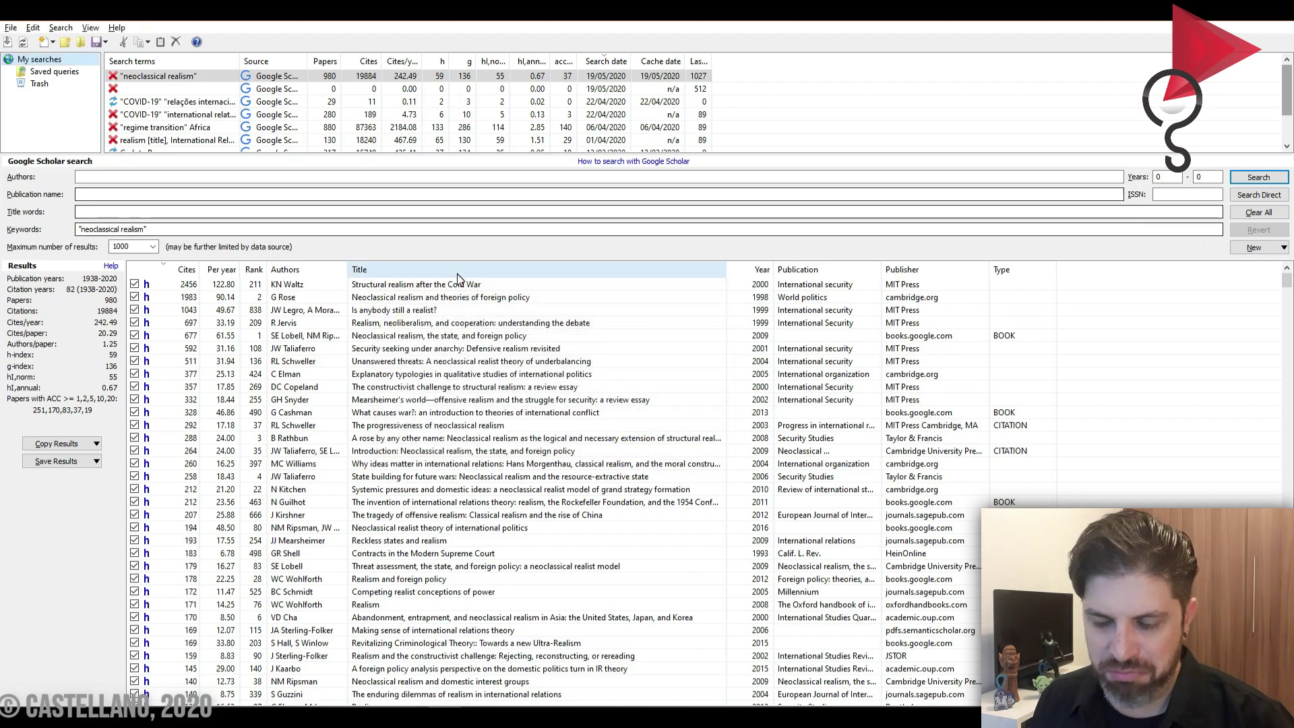
# Step: Look through the whole results list down to the uncited papers and return to the most cited ones
pyautogui.scroll(-8, 1269, 313)
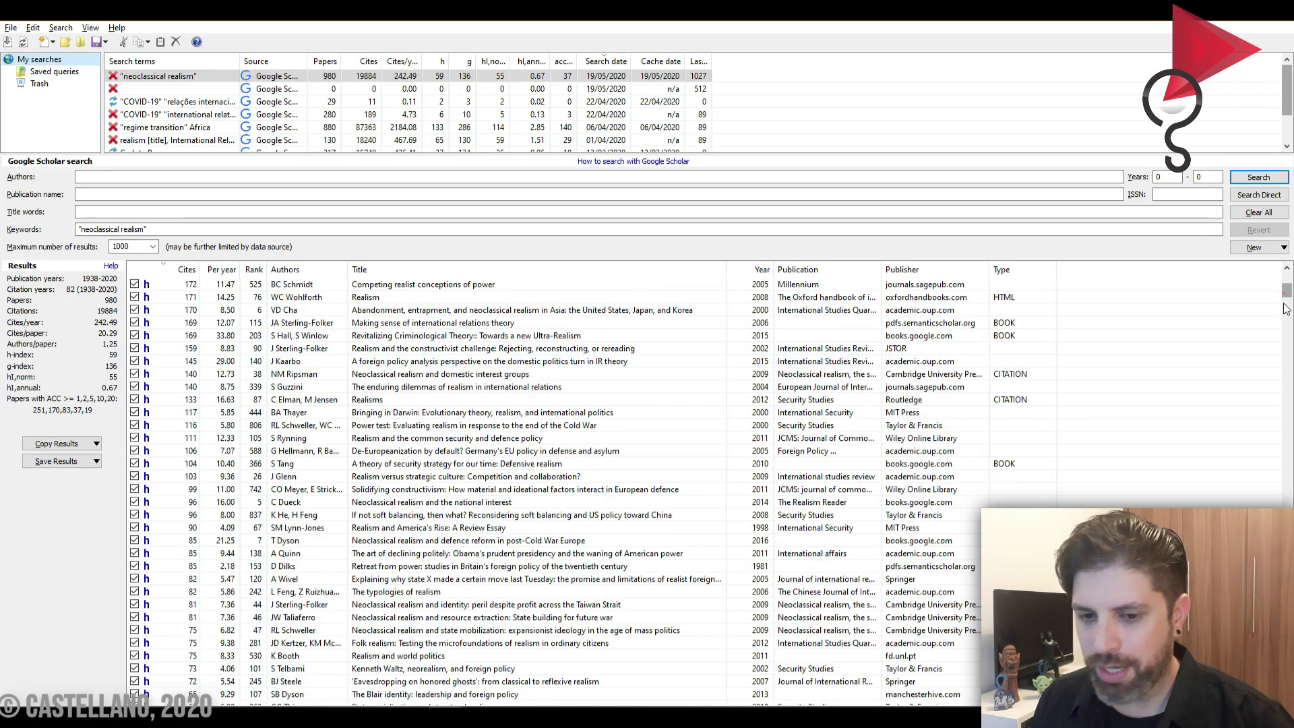
pyautogui.moveTo(1287, 291); pyautogui.dragTo(1288, 448)
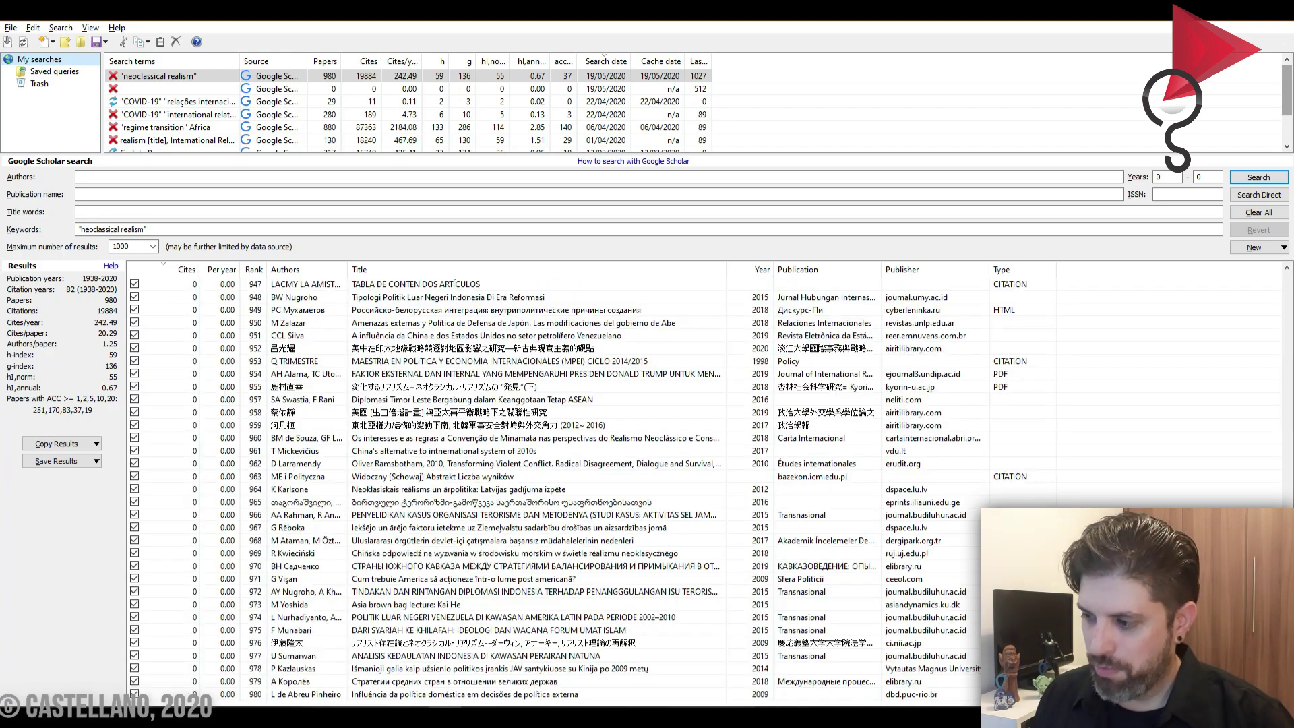
pyautogui.scroll(14, 248, 572)
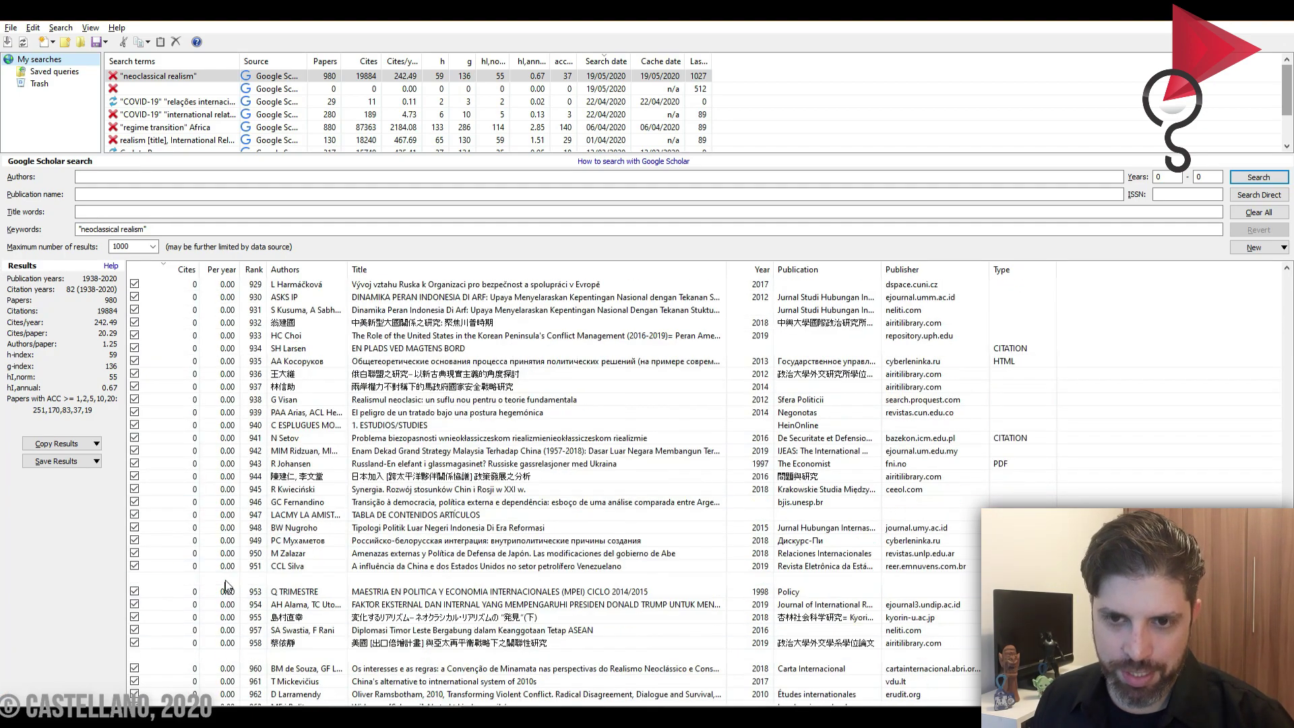
pyautogui.scroll(20, 248, 571)
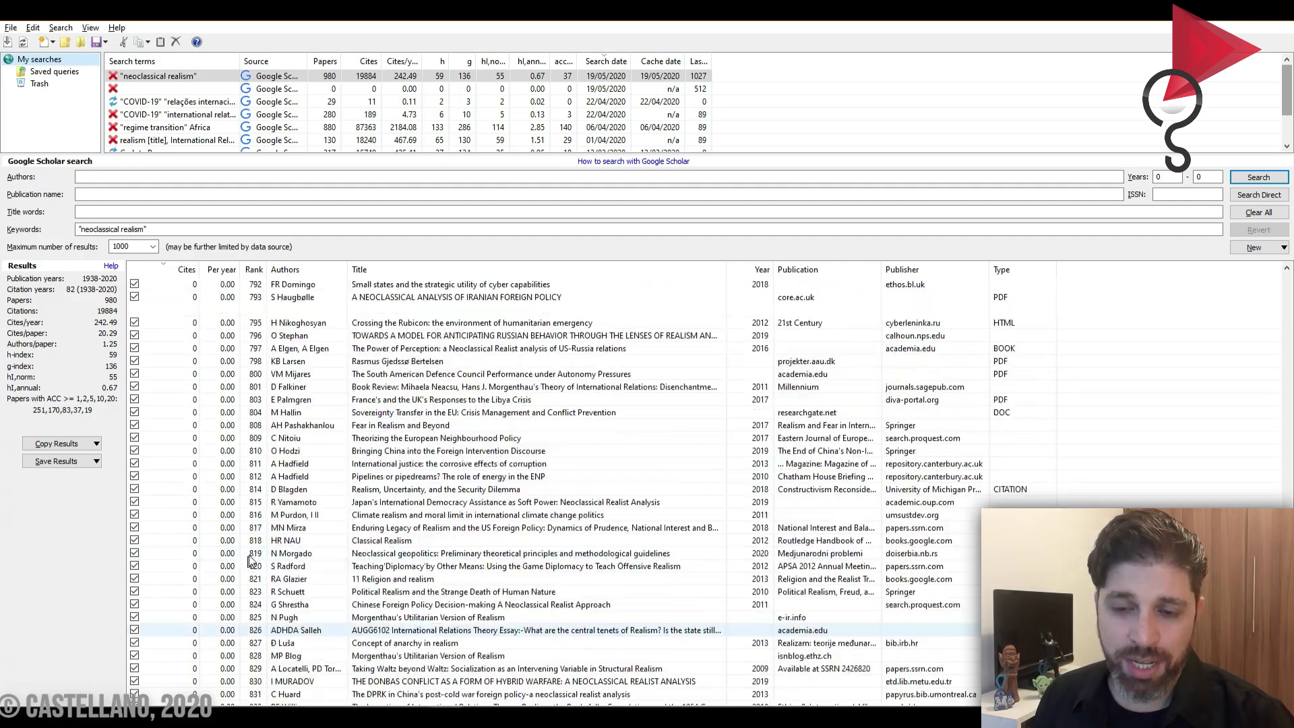
pyautogui.scroll(13, 257, 552)
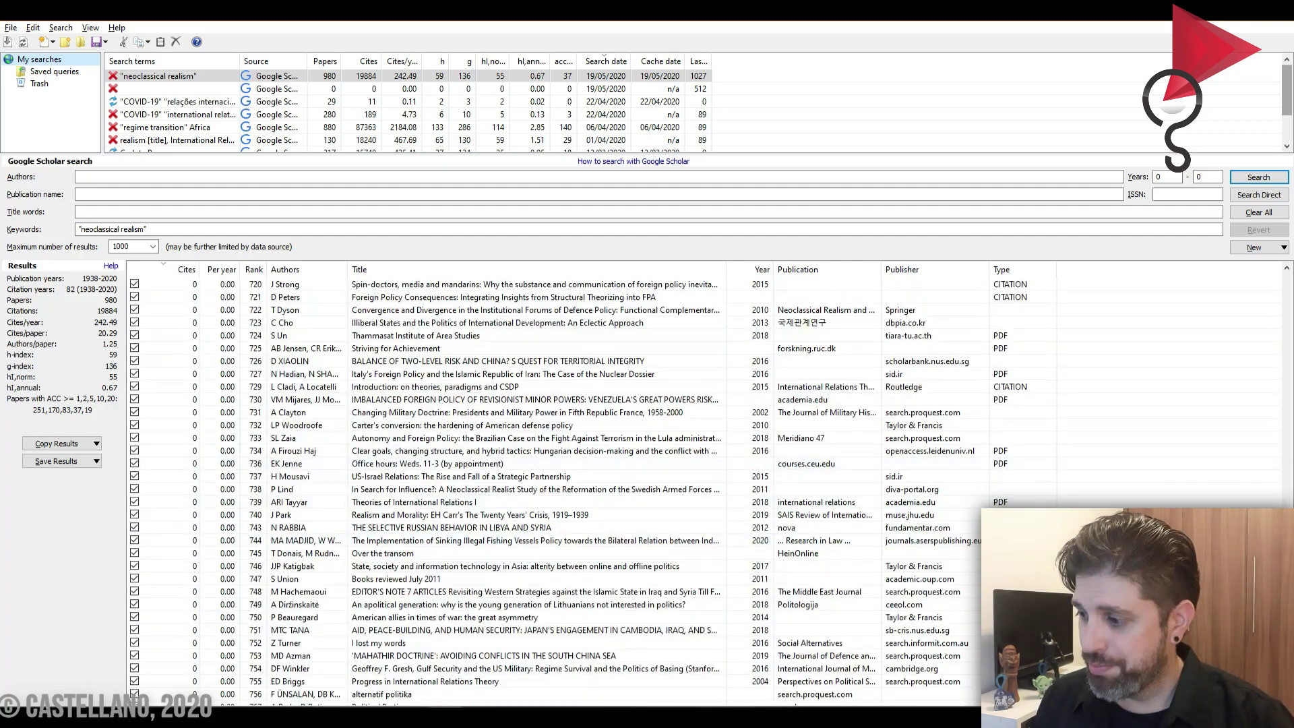
pyautogui.scroll(20, 257, 553)
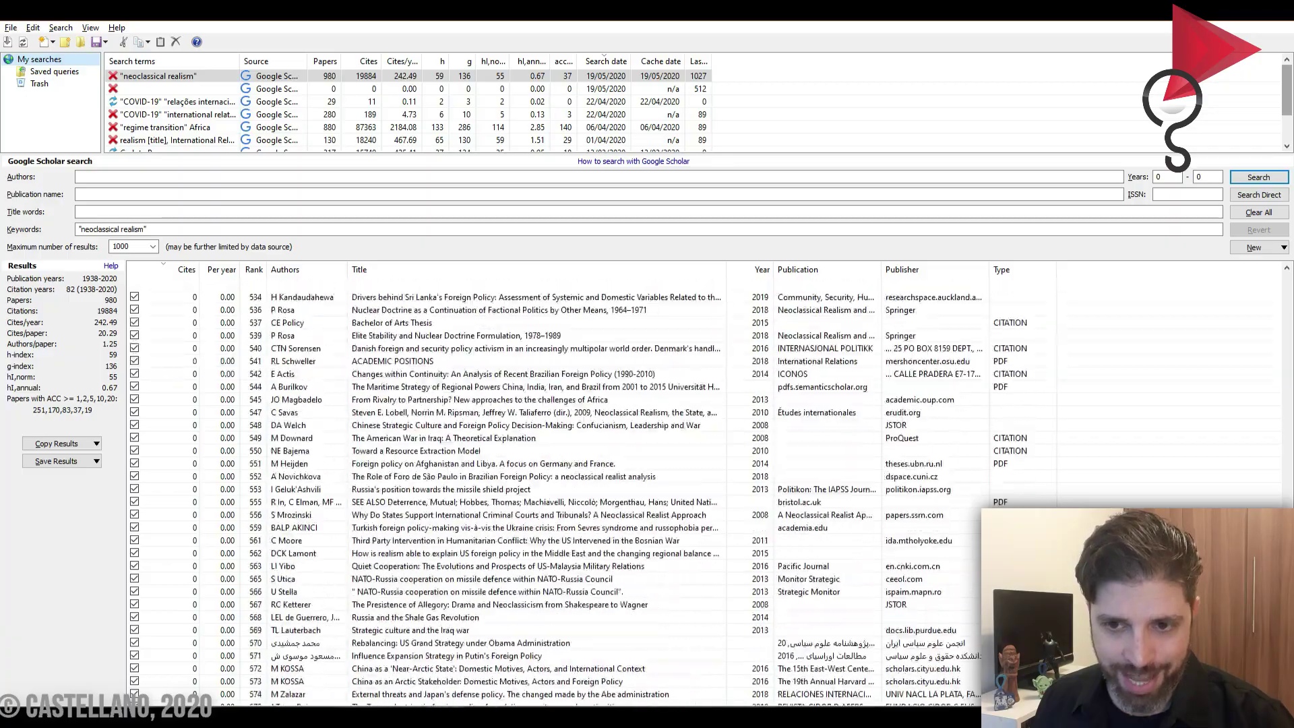
pyautogui.scroll(20, 257, 552)
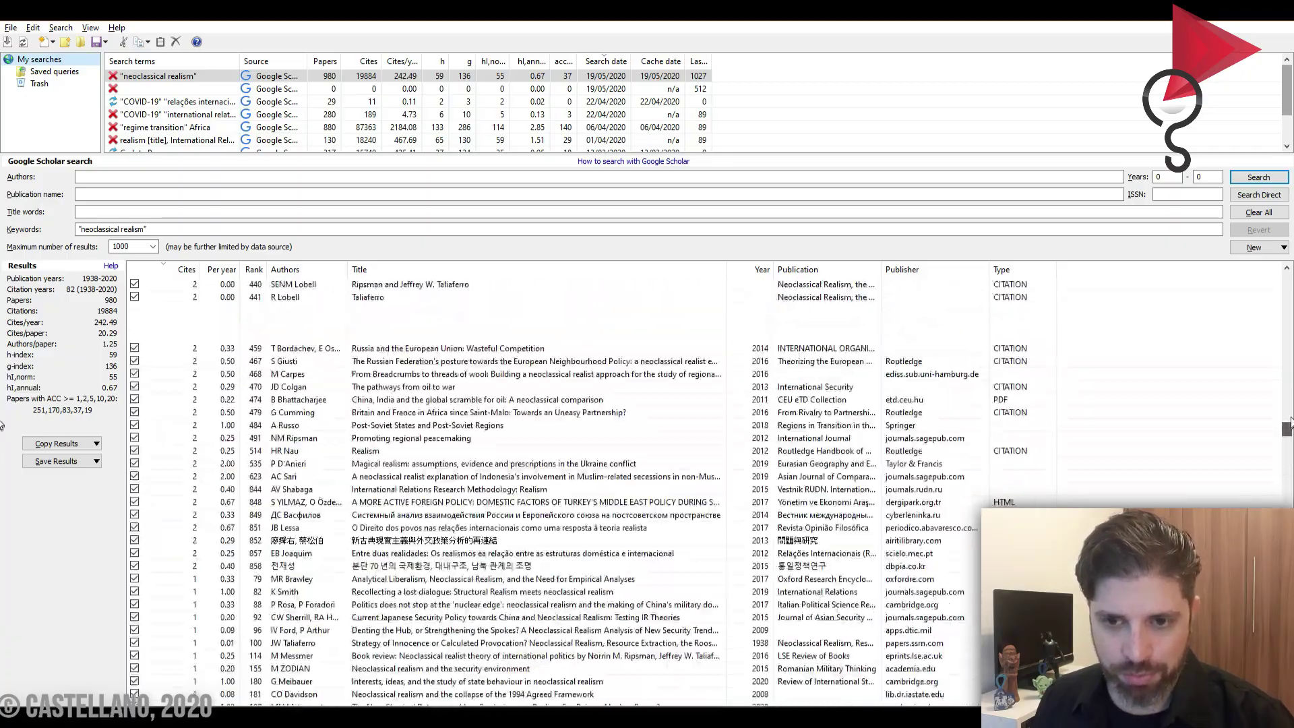
pyautogui.moveTo(1289, 423); pyautogui.dragTo(1284, 264)
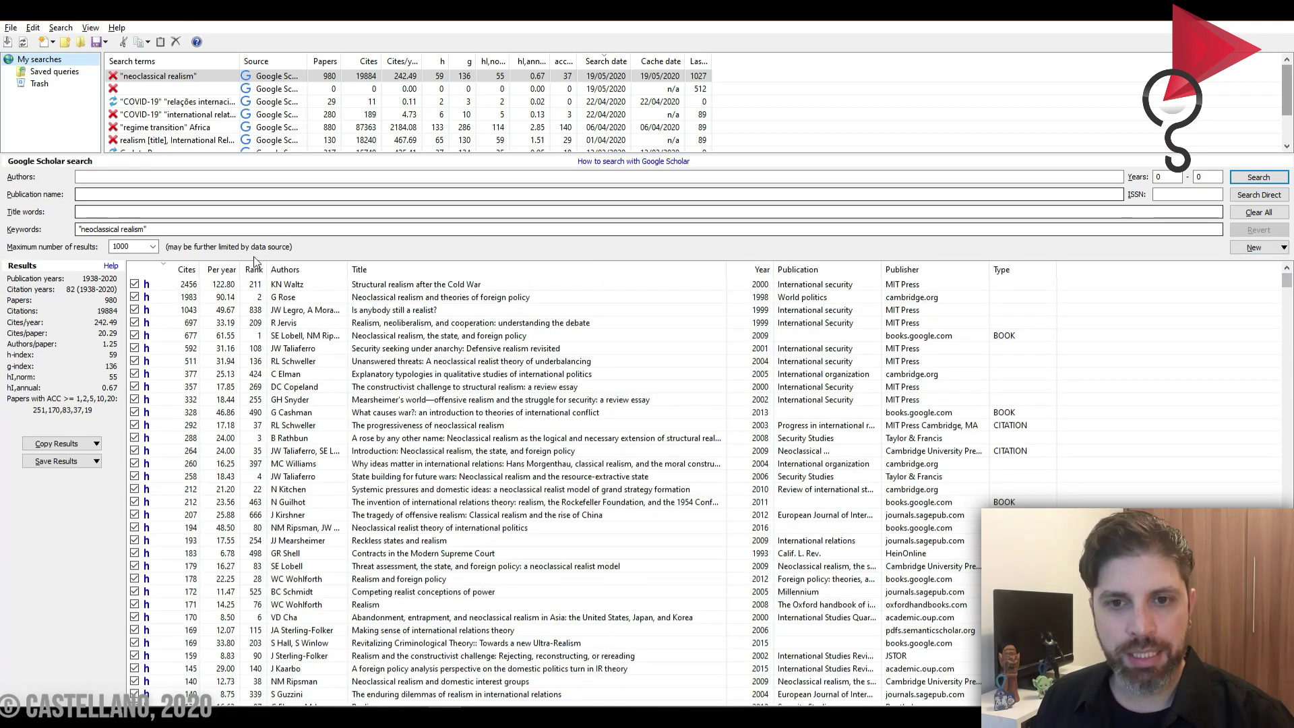
# Step: Highlight the keyword phrase used for the search and select the record "Neoclassical realism and theories of foreign policy"
pyautogui.click(142, 230)
pyautogui.moveTo(142, 229); pyautogui.dragTo(79, 229)
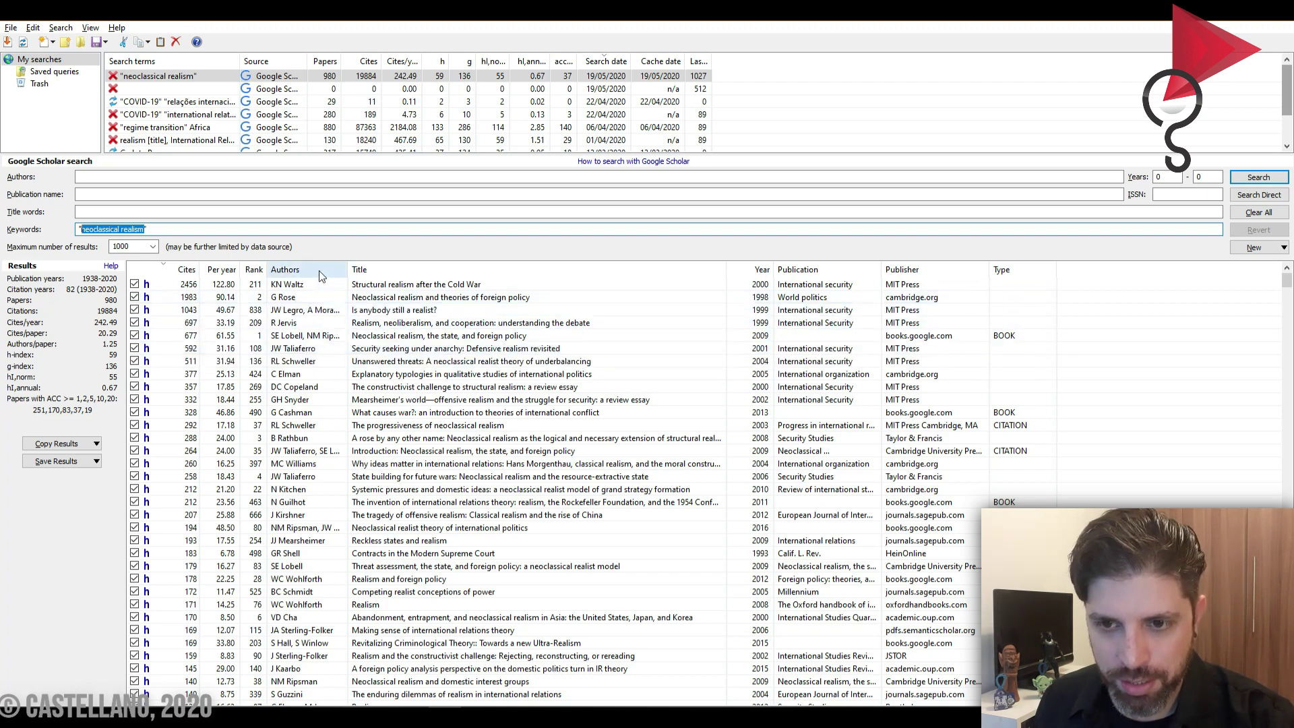
pyautogui.click(320, 296)
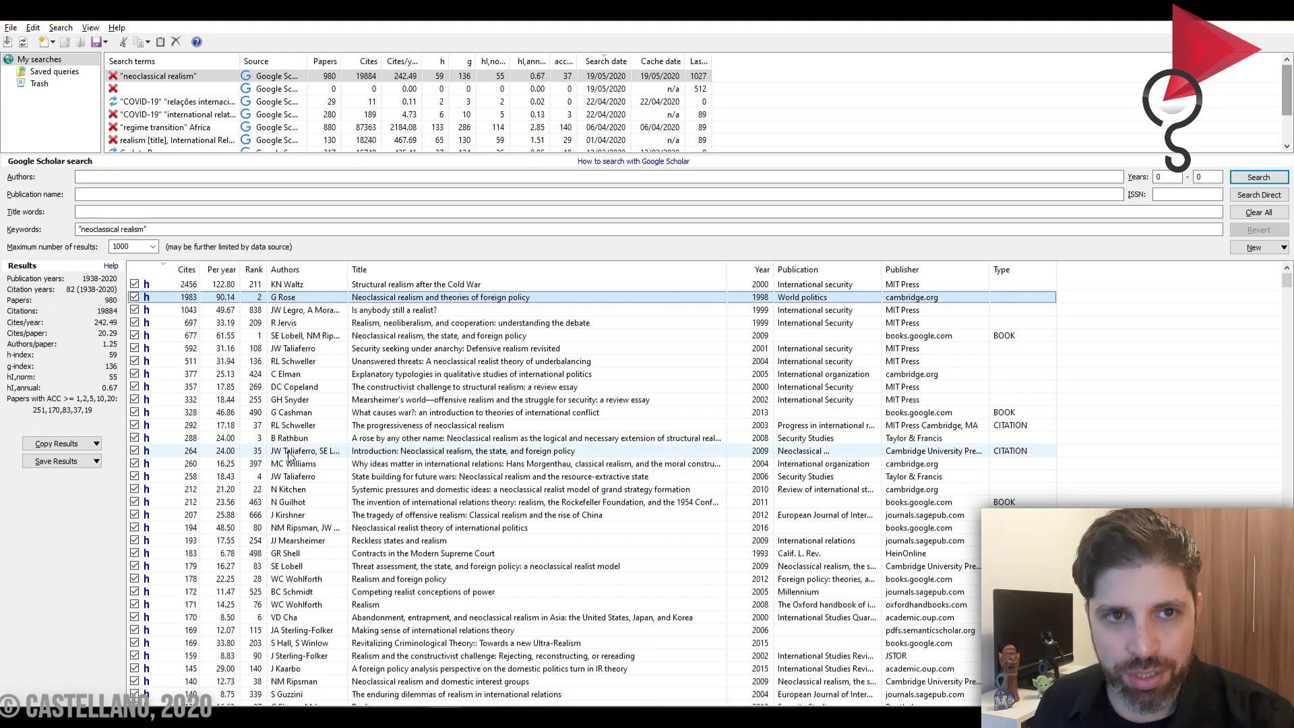
# Step: Examine the citation counts, yearly citations, ranks, authors and titles of the papers further down the results list
pyautogui.scroll(-15, 277, 451)
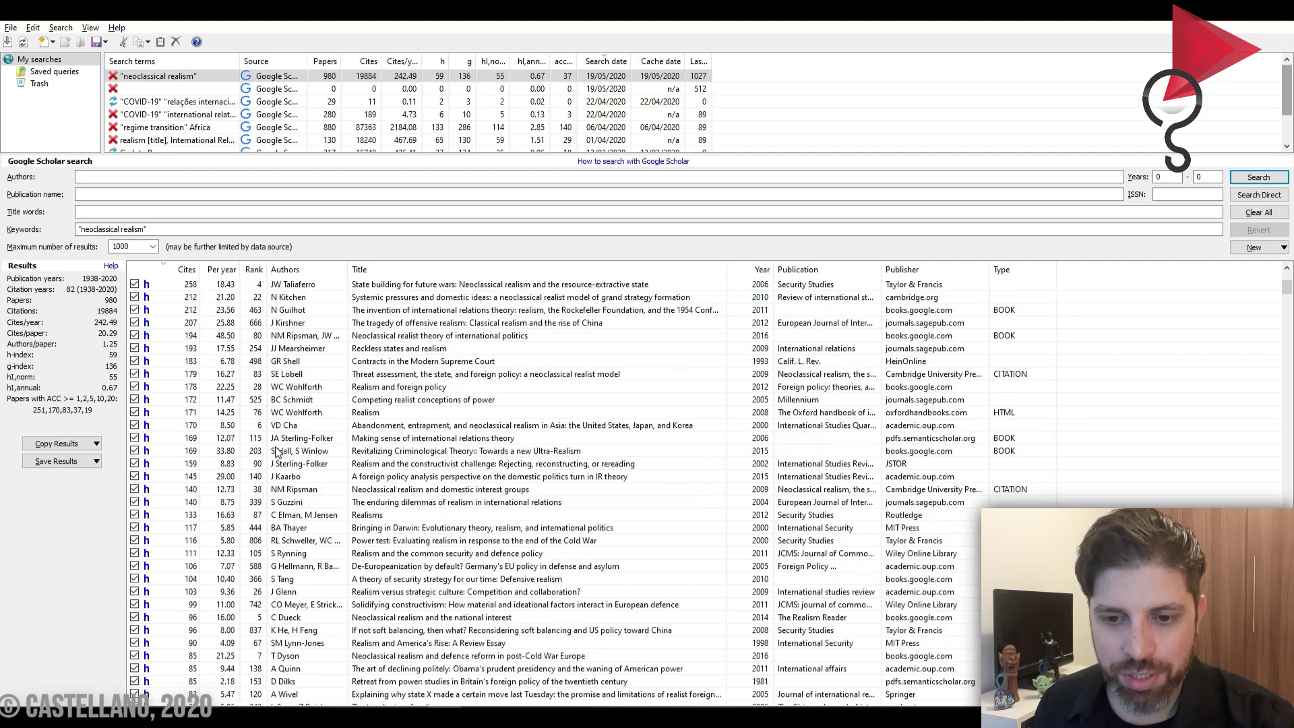
pyautogui.scroll(-10, 255, 463)
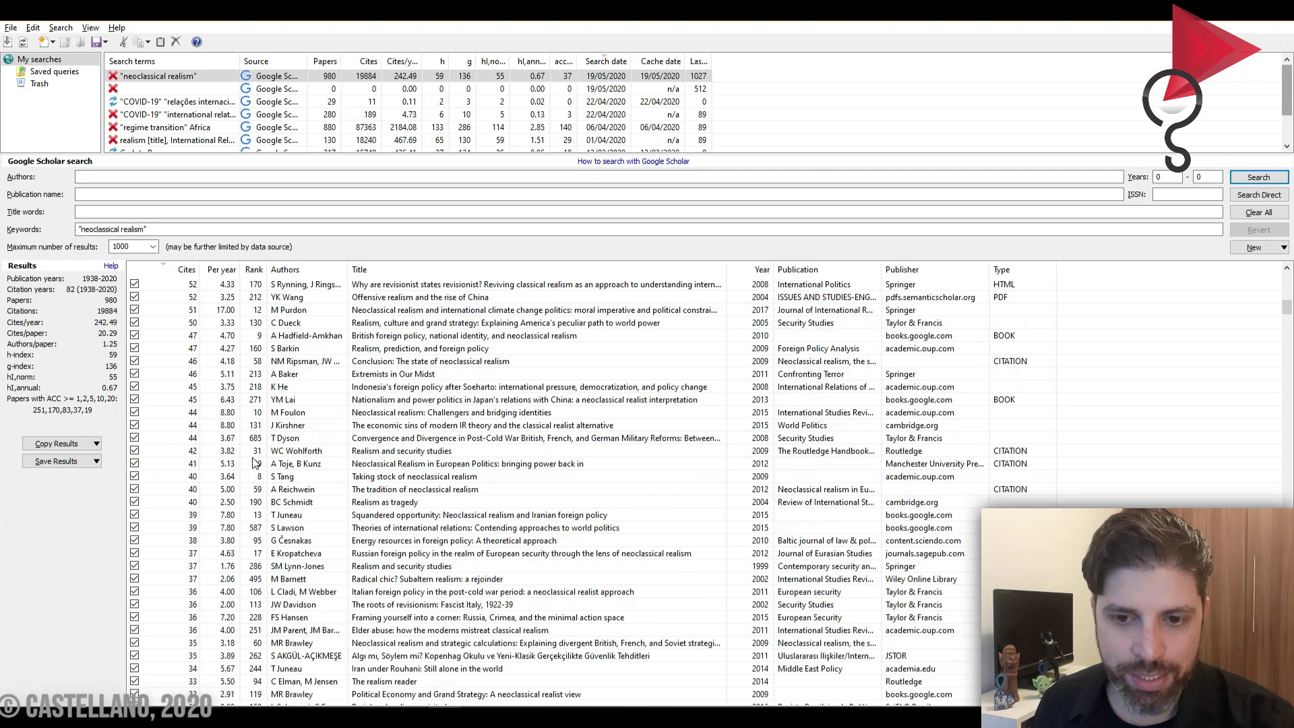
pyautogui.scroll(-4, 255, 463)
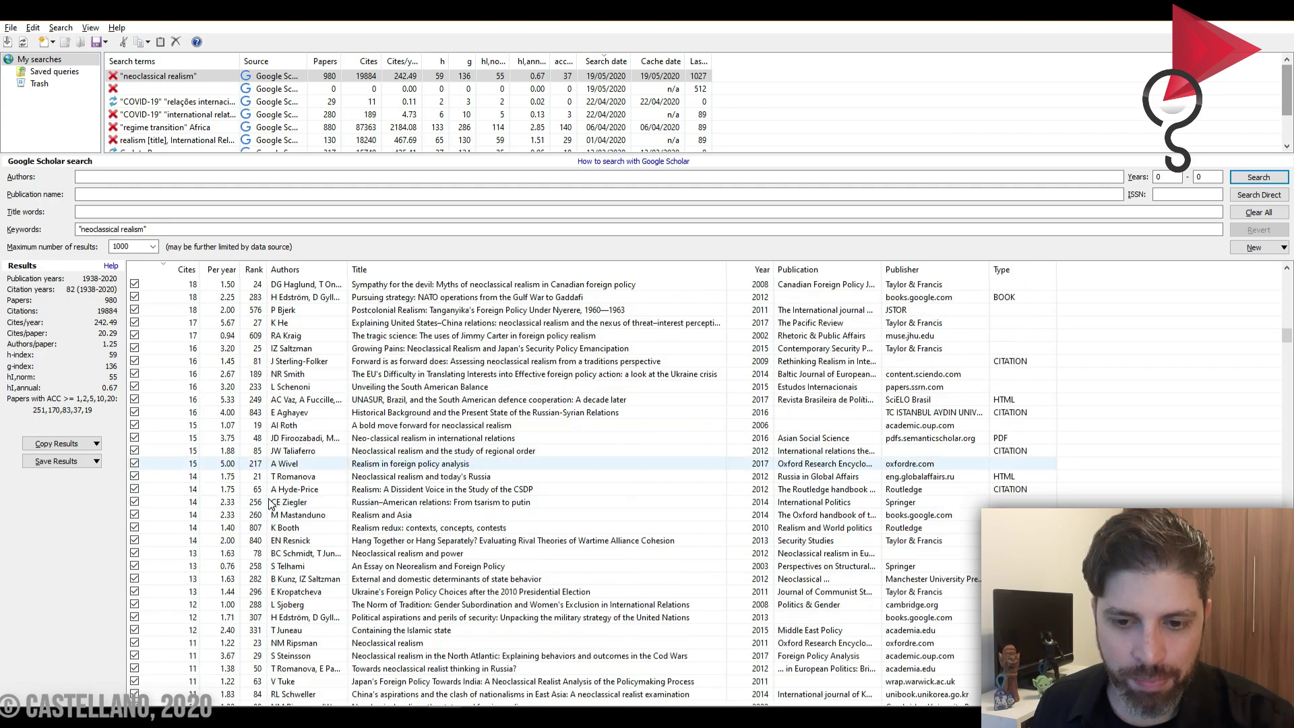
pyautogui.scroll(2, 222, 483)
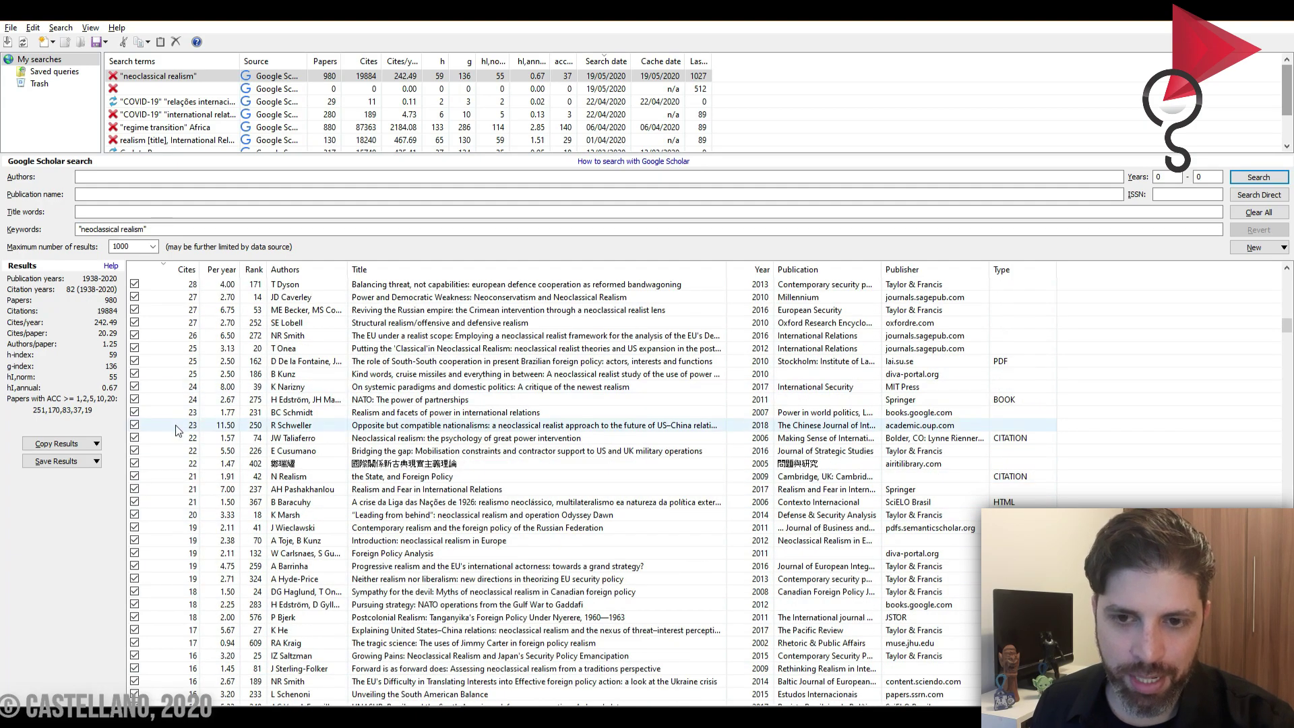
pyautogui.scroll(6, 214, 476)
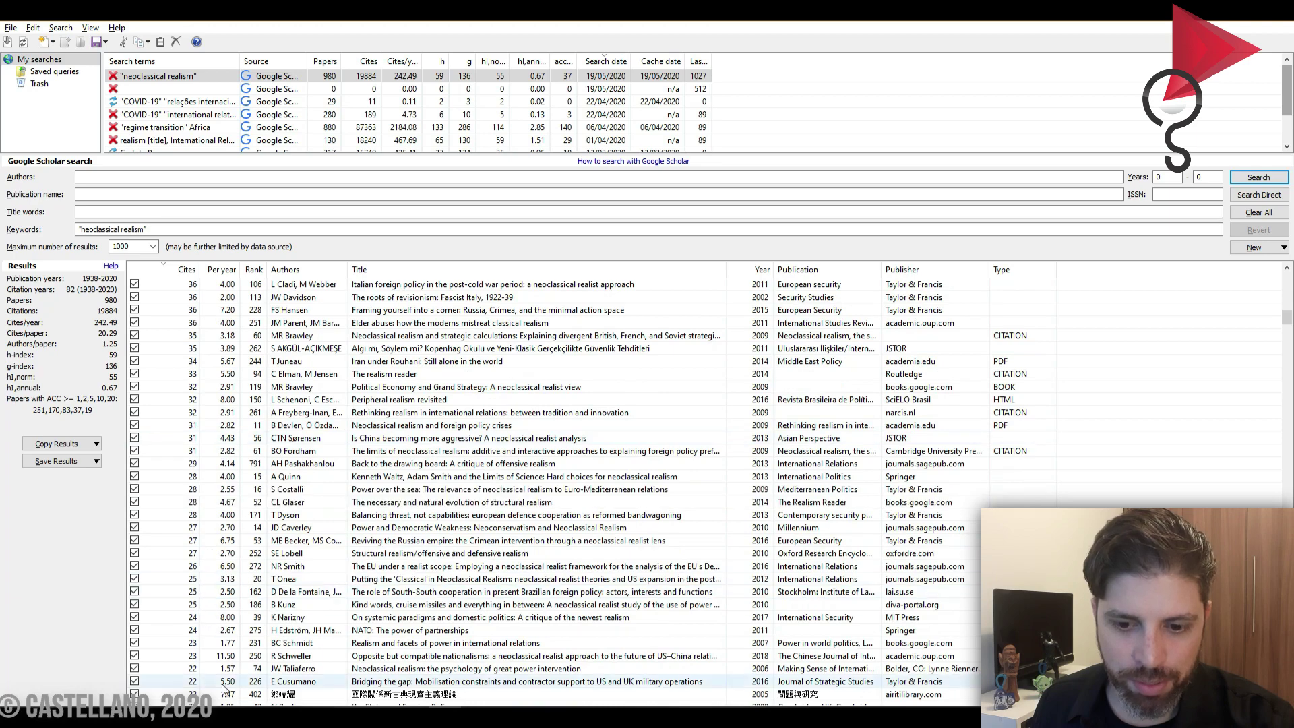
pyautogui.scroll(-2, 175, 607)
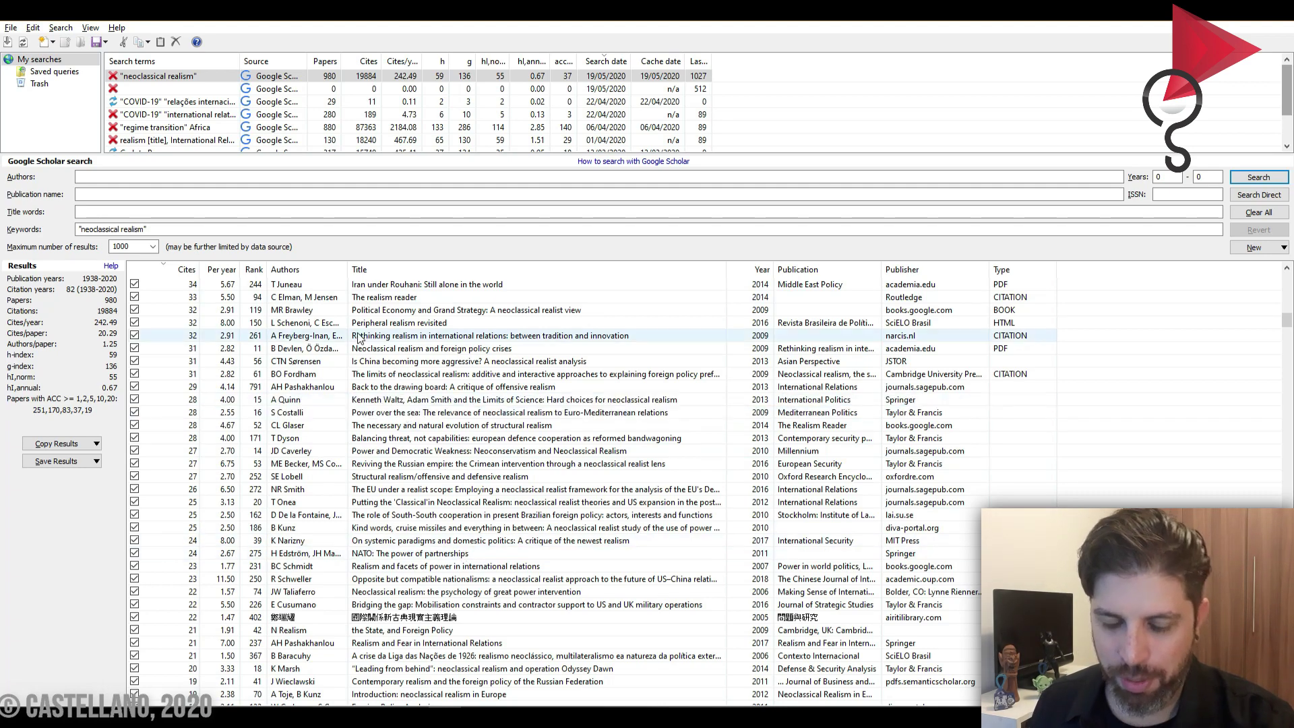
pyautogui.scroll(15, 535, 424)
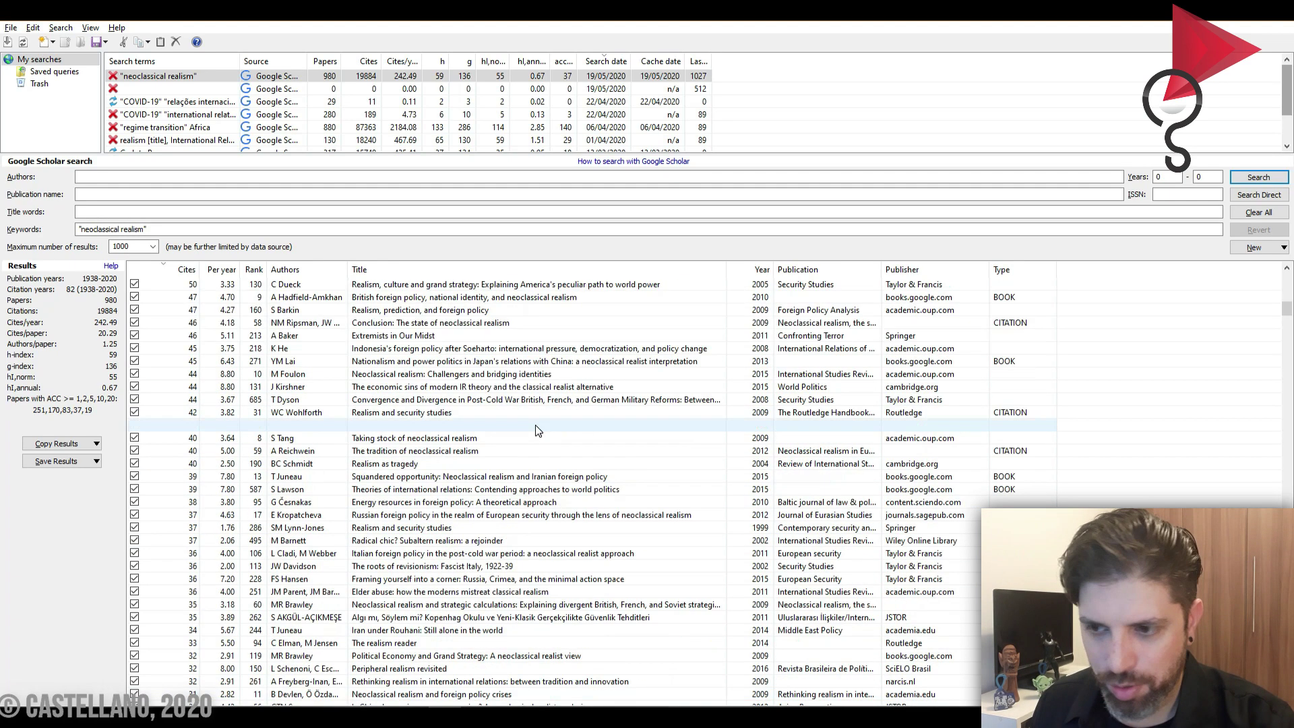
pyautogui.scroll(10, 537, 429)
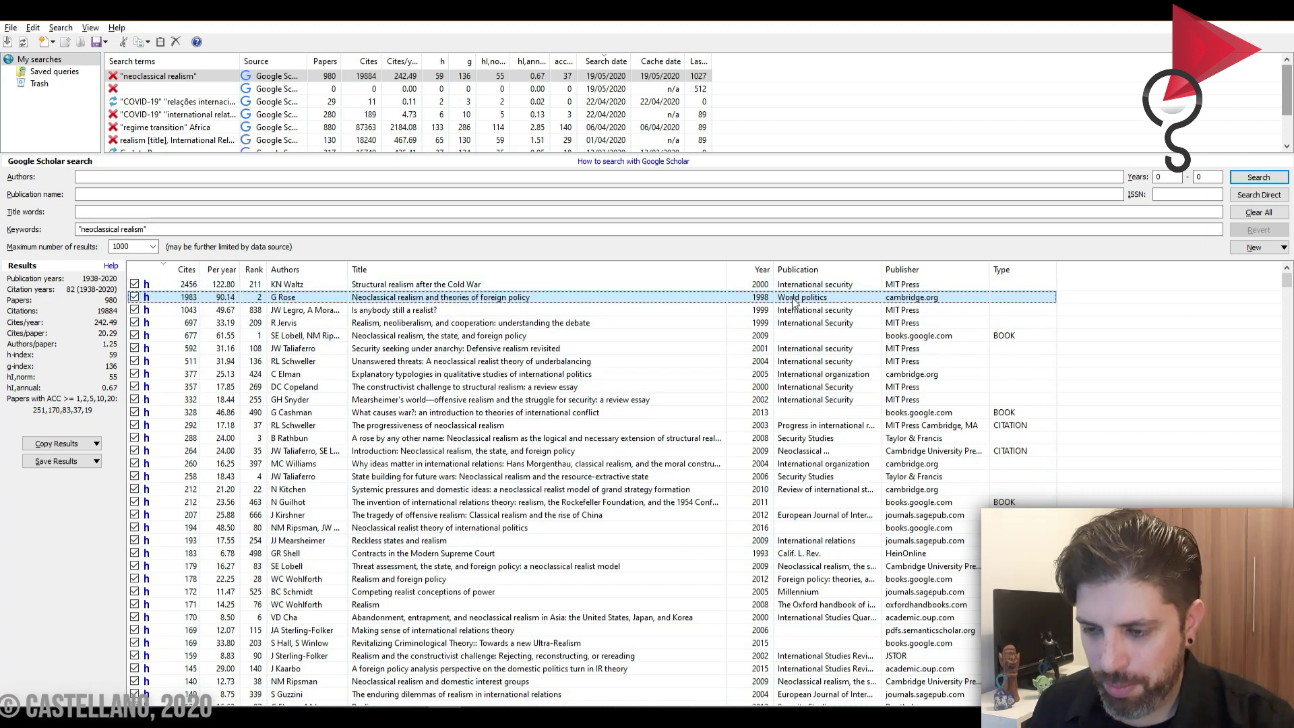
# Step: Widen the Title column of the results and sort the papers by year, newest first
pyautogui.moveTo(726, 270); pyautogui.dragTo(790, 271)
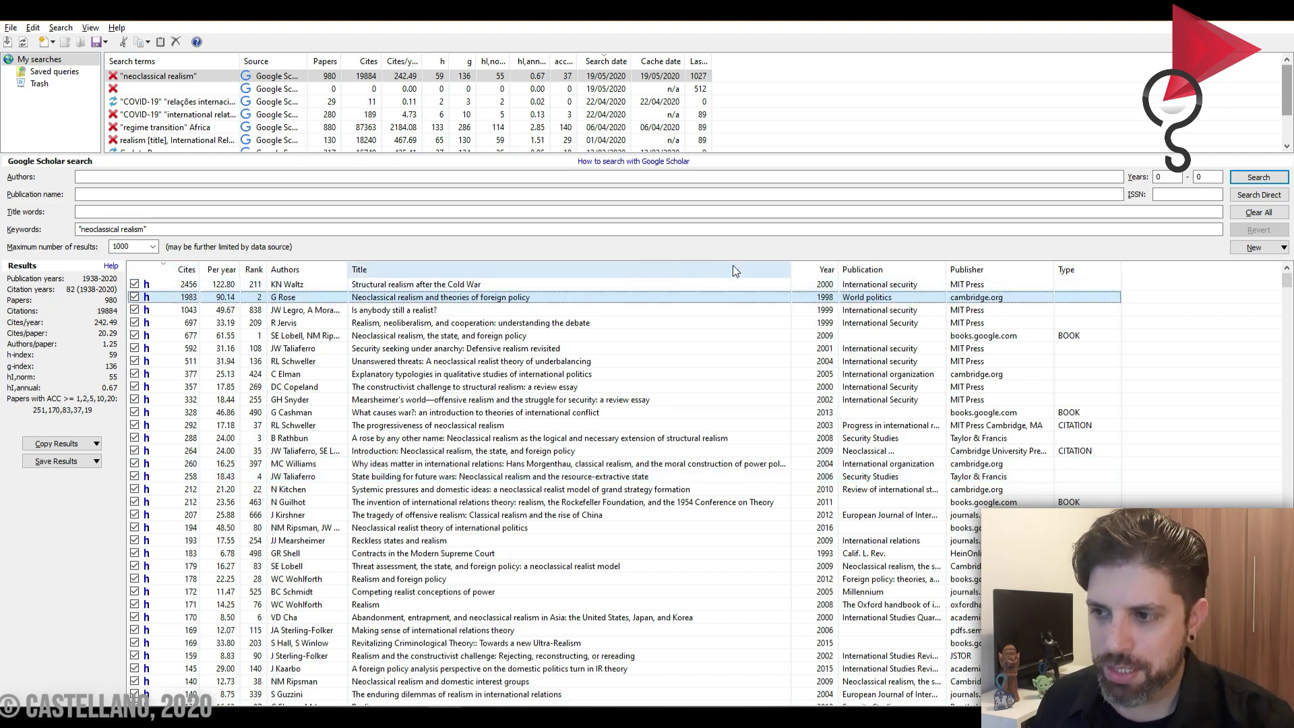
pyautogui.click(821, 272)
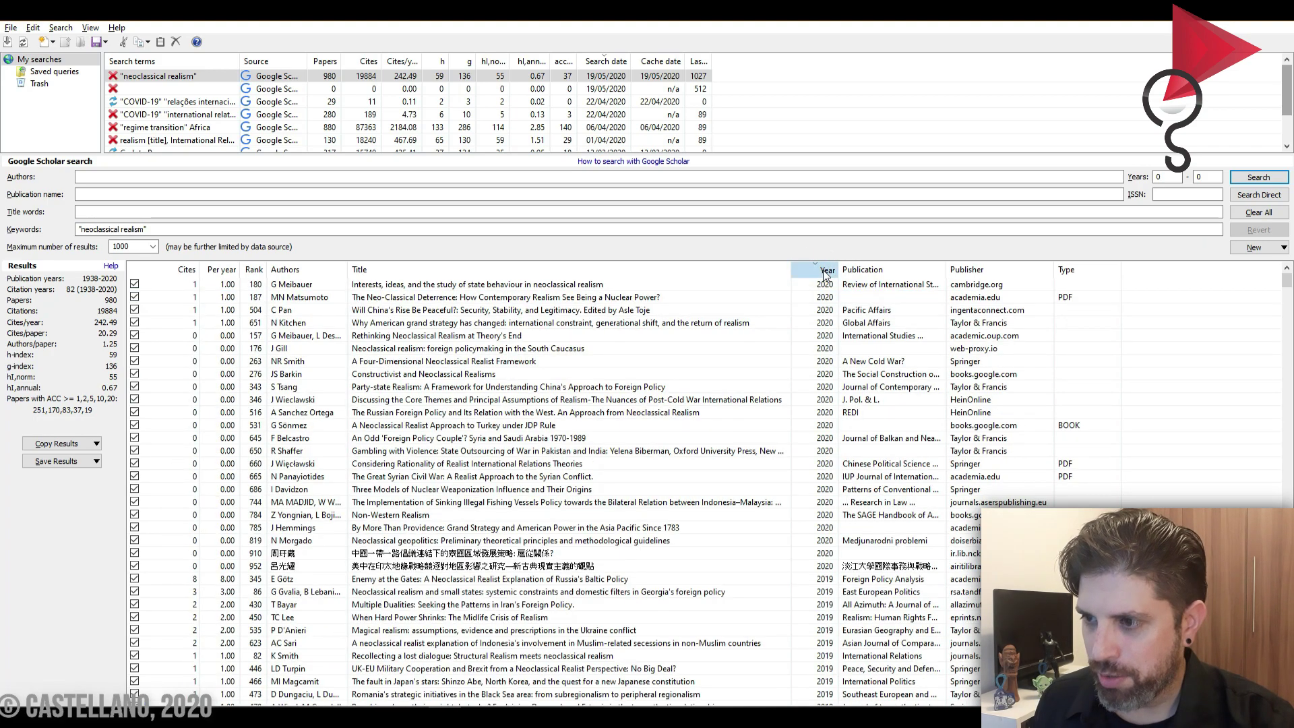
# Step: Widen the Publication column, select the 1938 record "Strategy of Innocence or Calculated Provocation?" and look through the papers that follow it by year
pyautogui.scroll(-20, 805, 412)
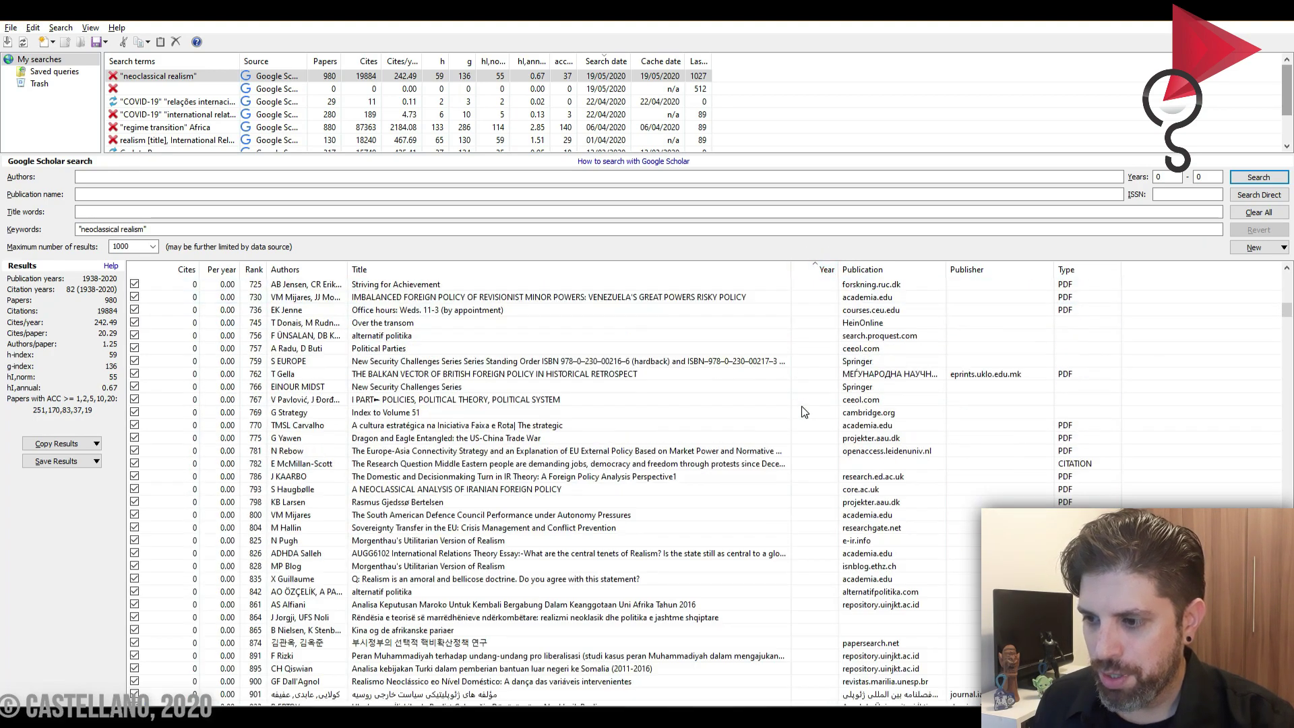
pyautogui.scroll(4, 804, 412)
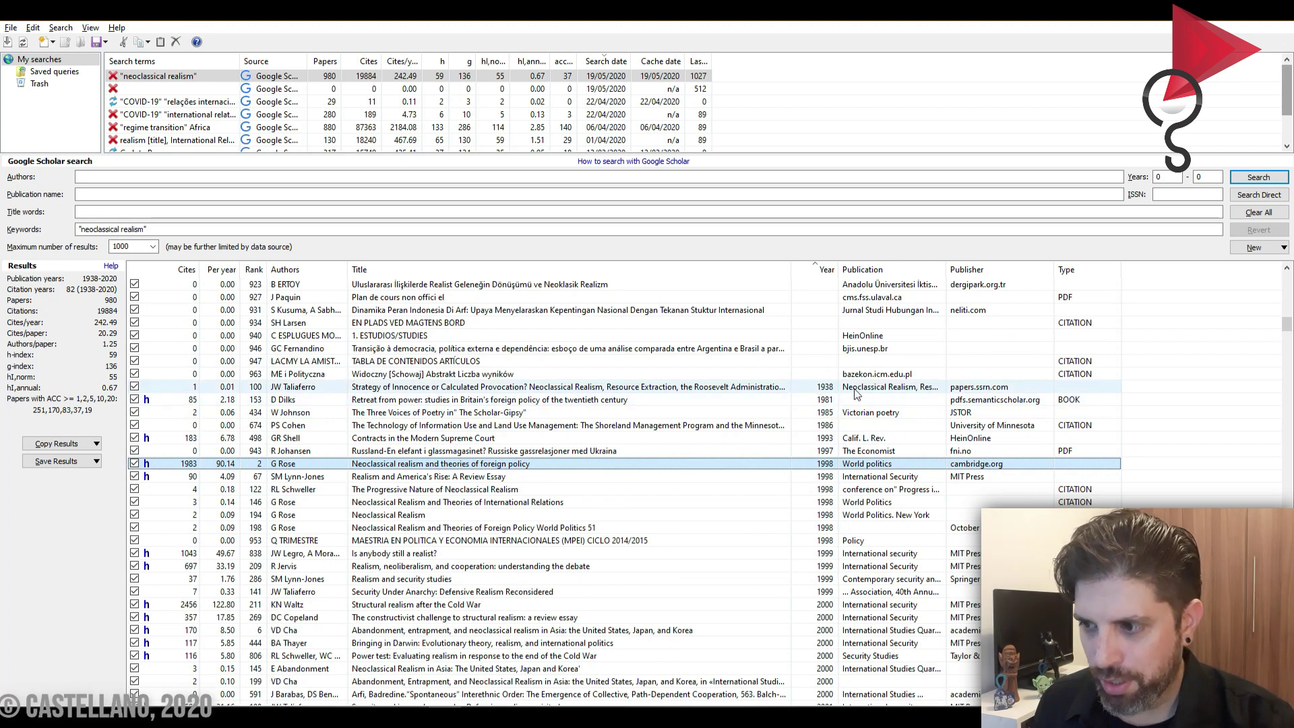
pyautogui.moveTo(946, 269); pyautogui.dragTo(1000, 273)
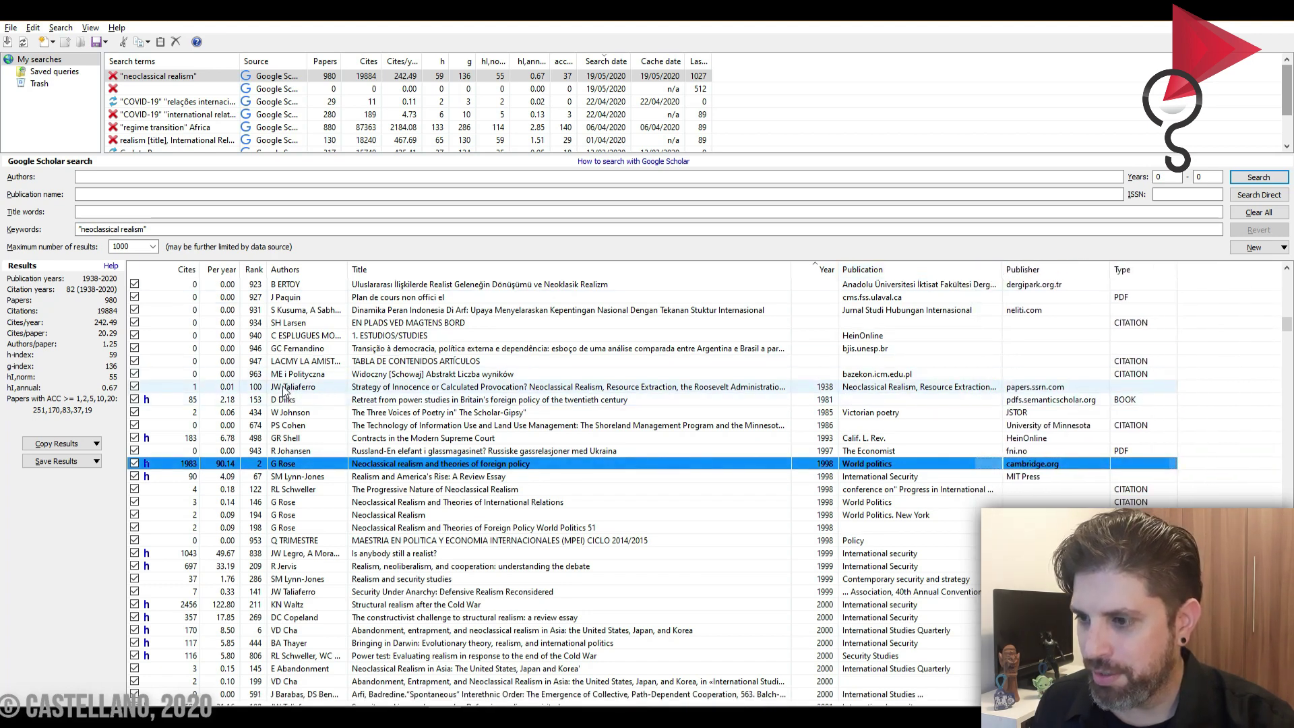
pyautogui.click(876, 387)
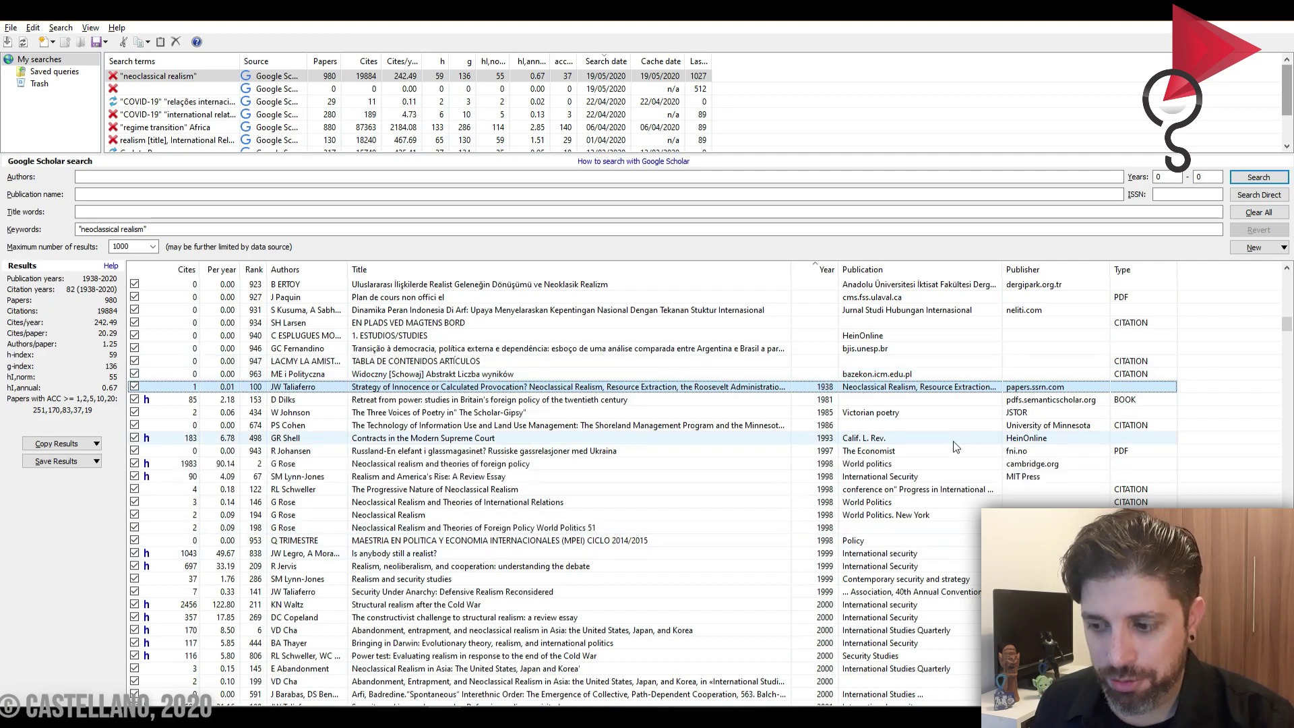
pyautogui.scroll(-20, 954, 447)
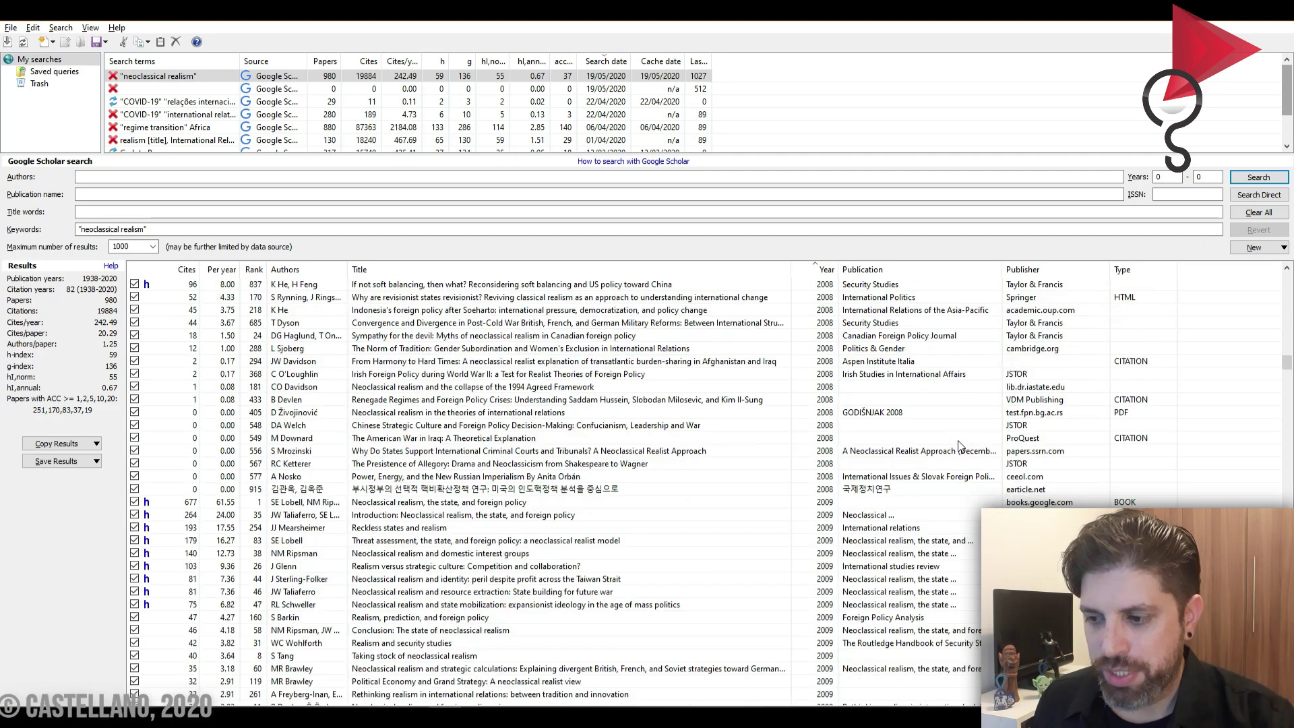
# Step: Look through the year-sorted papers from 2008 to 2012 and back to the records that have no year
pyautogui.scroll(-20, 960, 446)
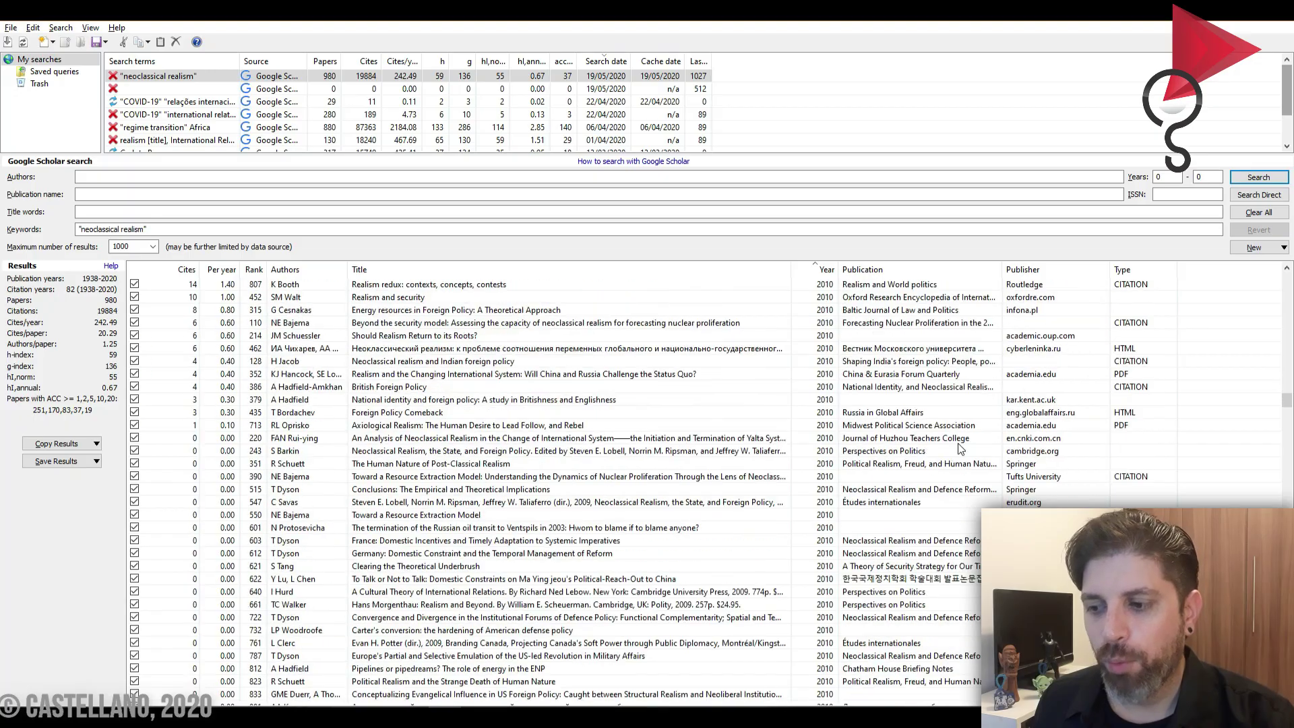
pyautogui.scroll(-7, 958, 447)
pyautogui.scroll(-20, 952, 446)
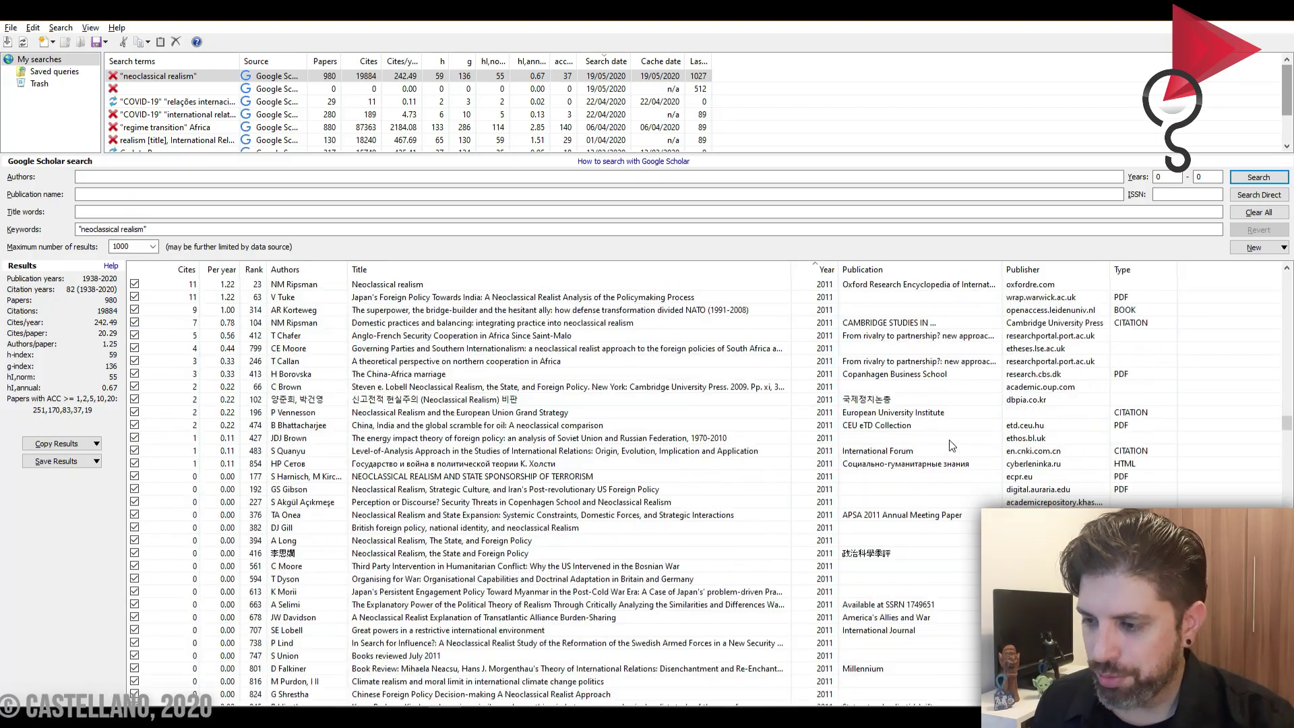
pyautogui.scroll(15, 951, 446)
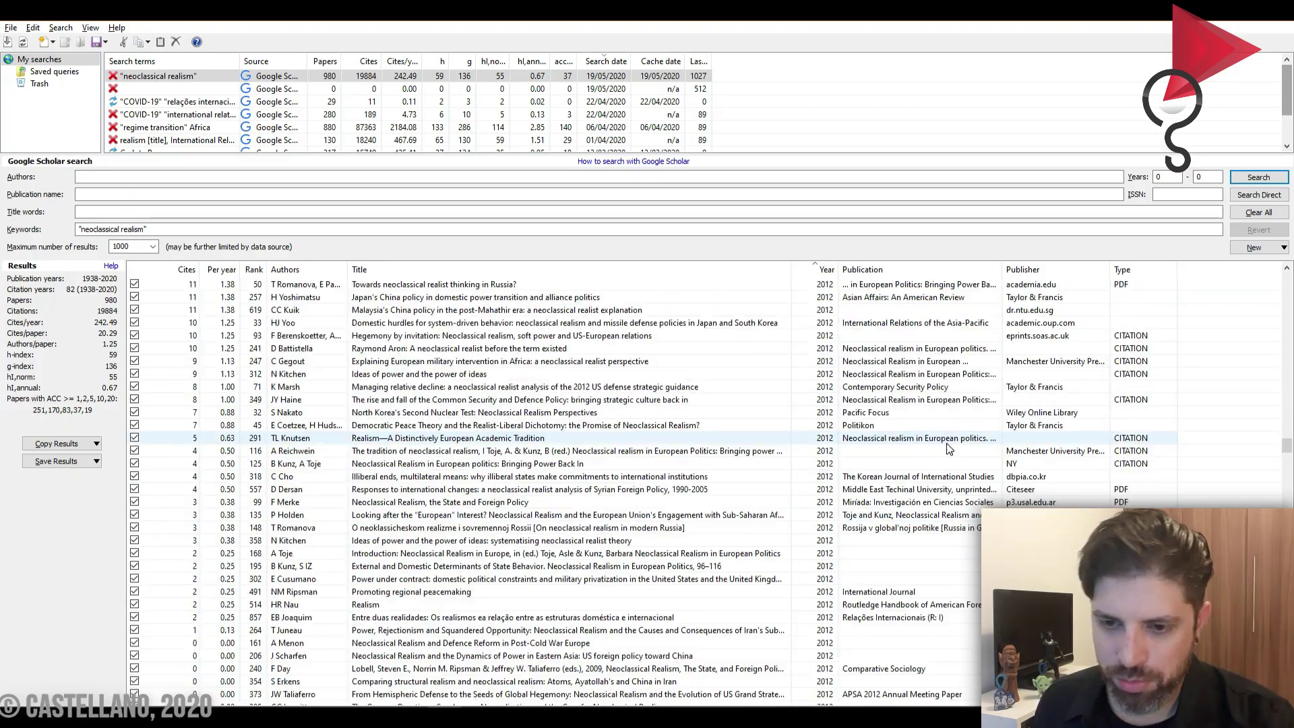
pyautogui.scroll(18, 953, 453)
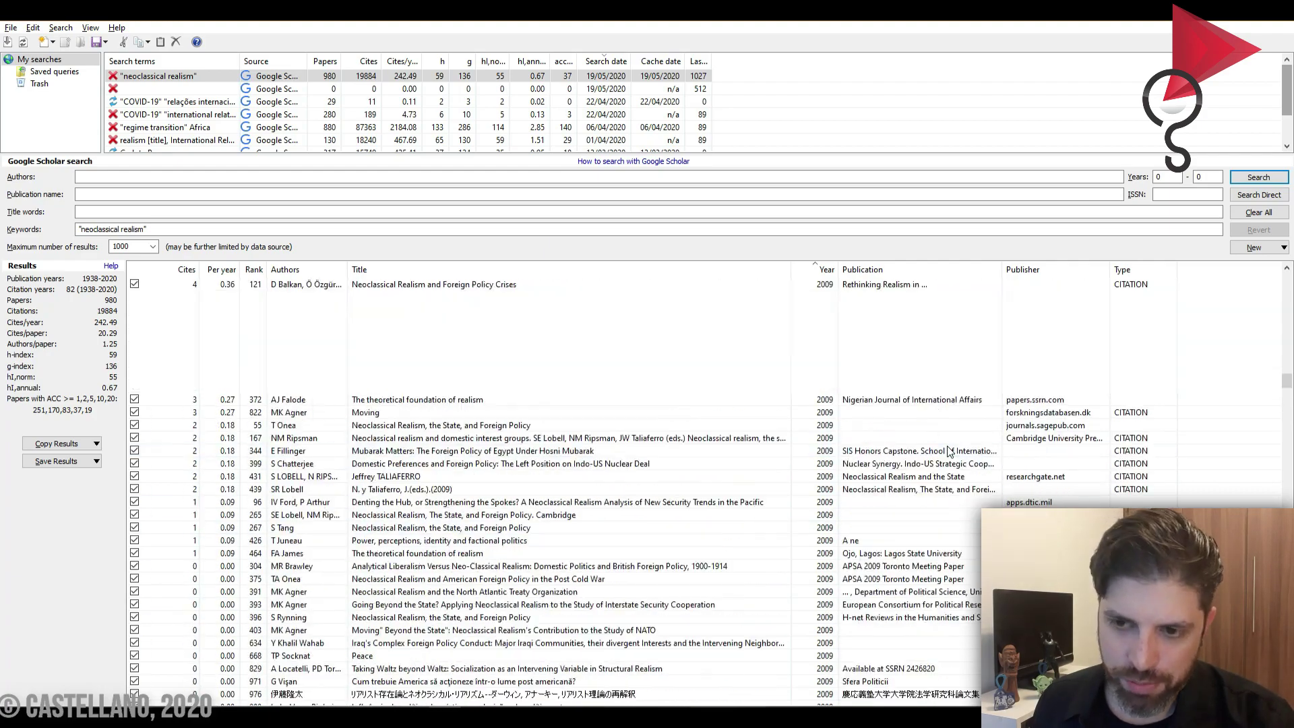
pyautogui.scroll(6, 937, 447)
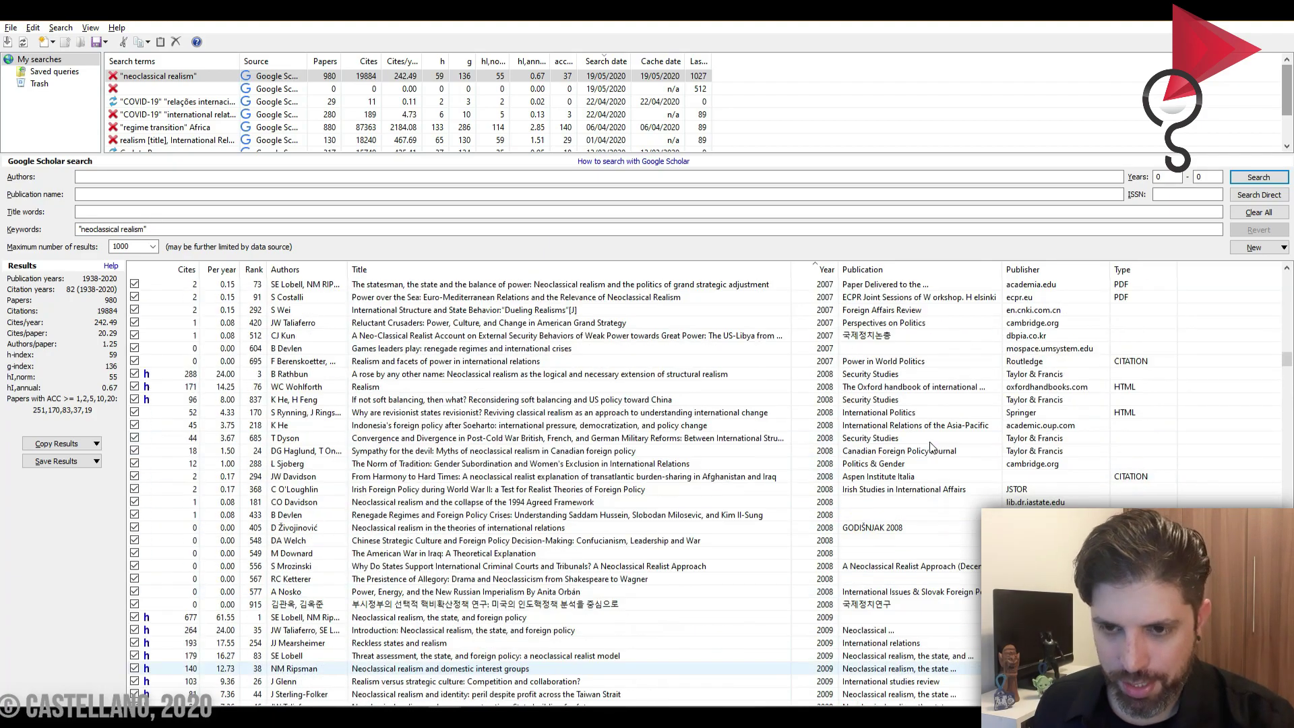
pyautogui.scroll(15, 934, 442)
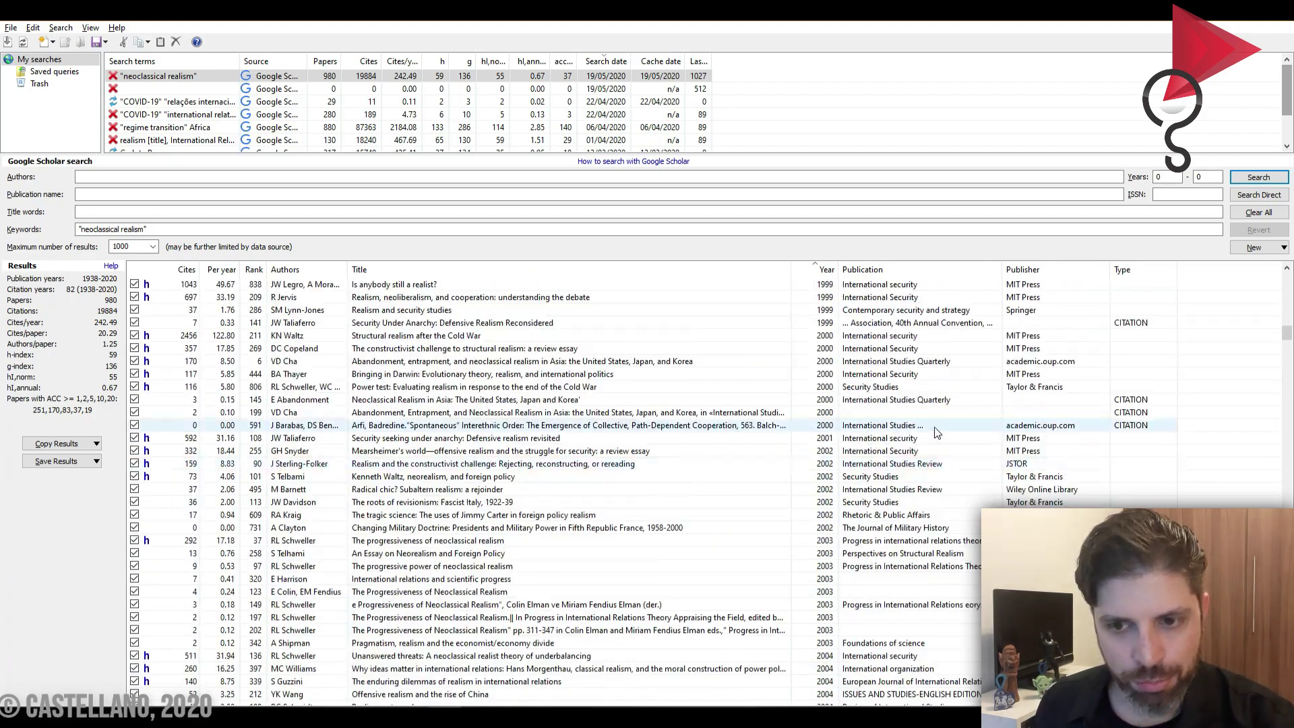
pyautogui.scroll(20, 933, 431)
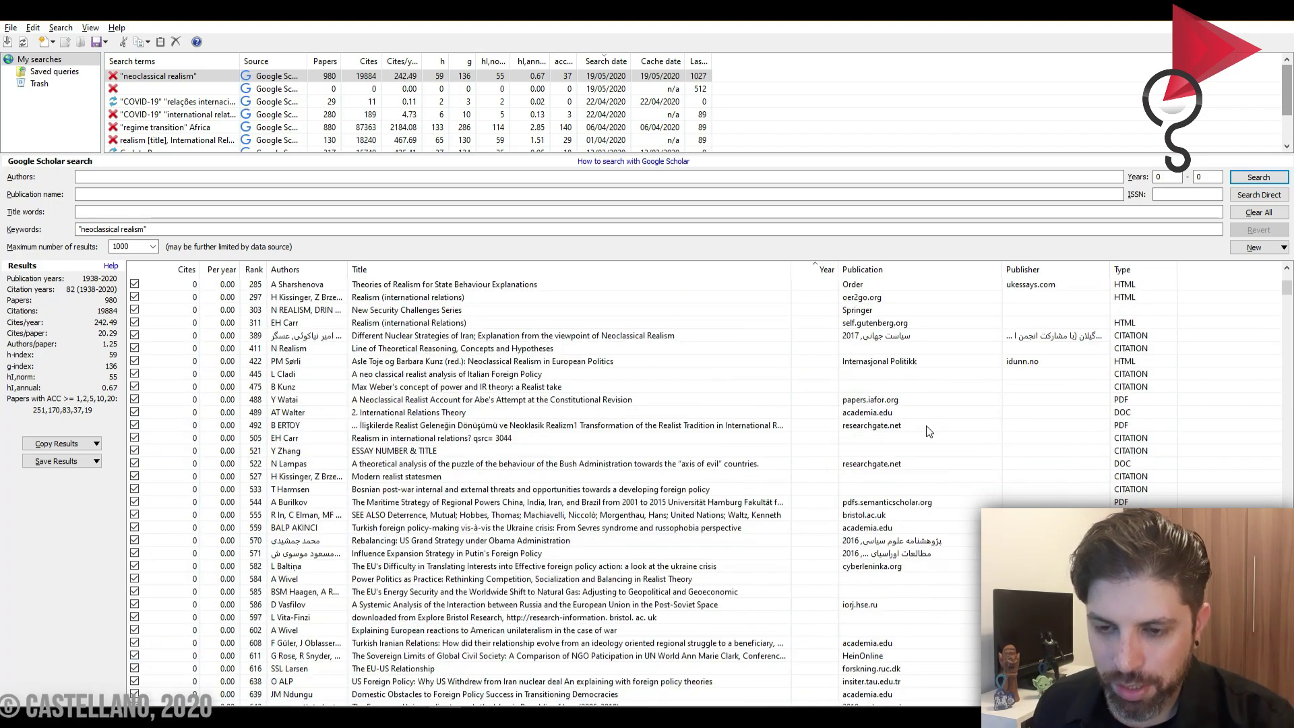
pyautogui.scroll(6, 921, 438)
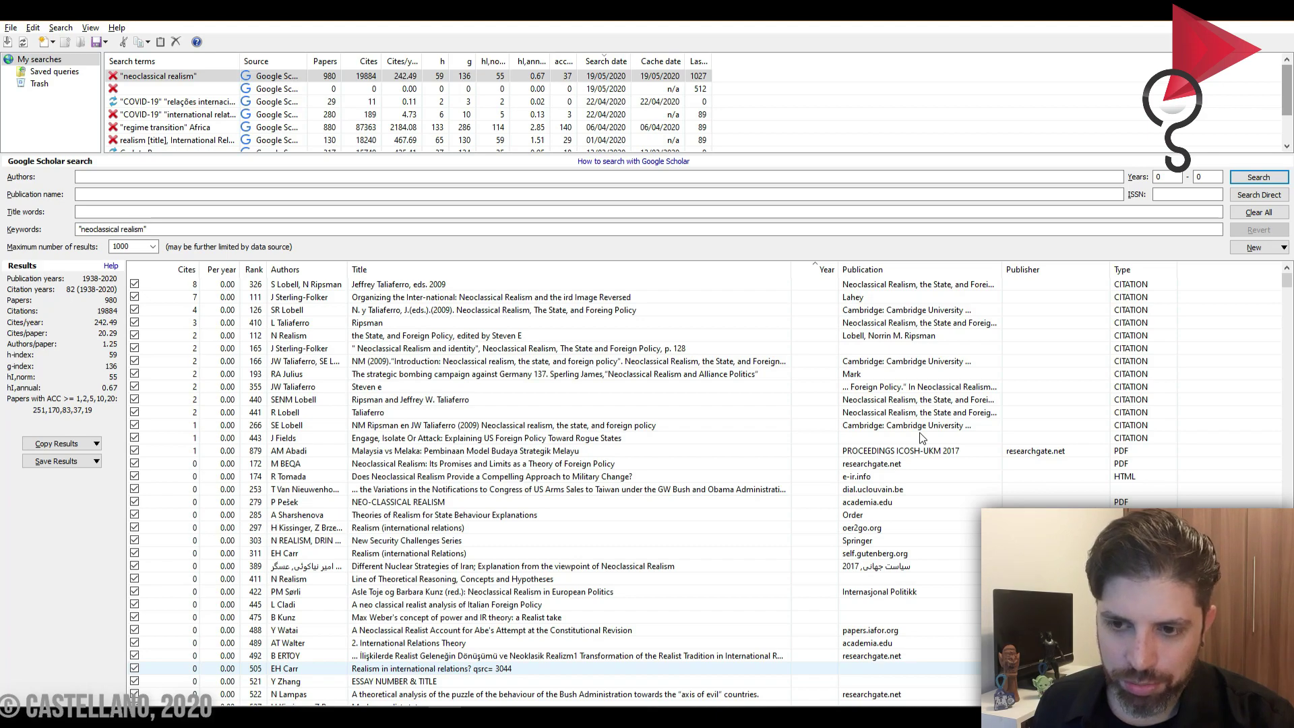
# Step: Examine the records without a year and select "Q: Realism is an amoral and bellicose doctrine" and "Sovereignty Transfer in the EU"
pyautogui.scroll(-10, 819, 399)
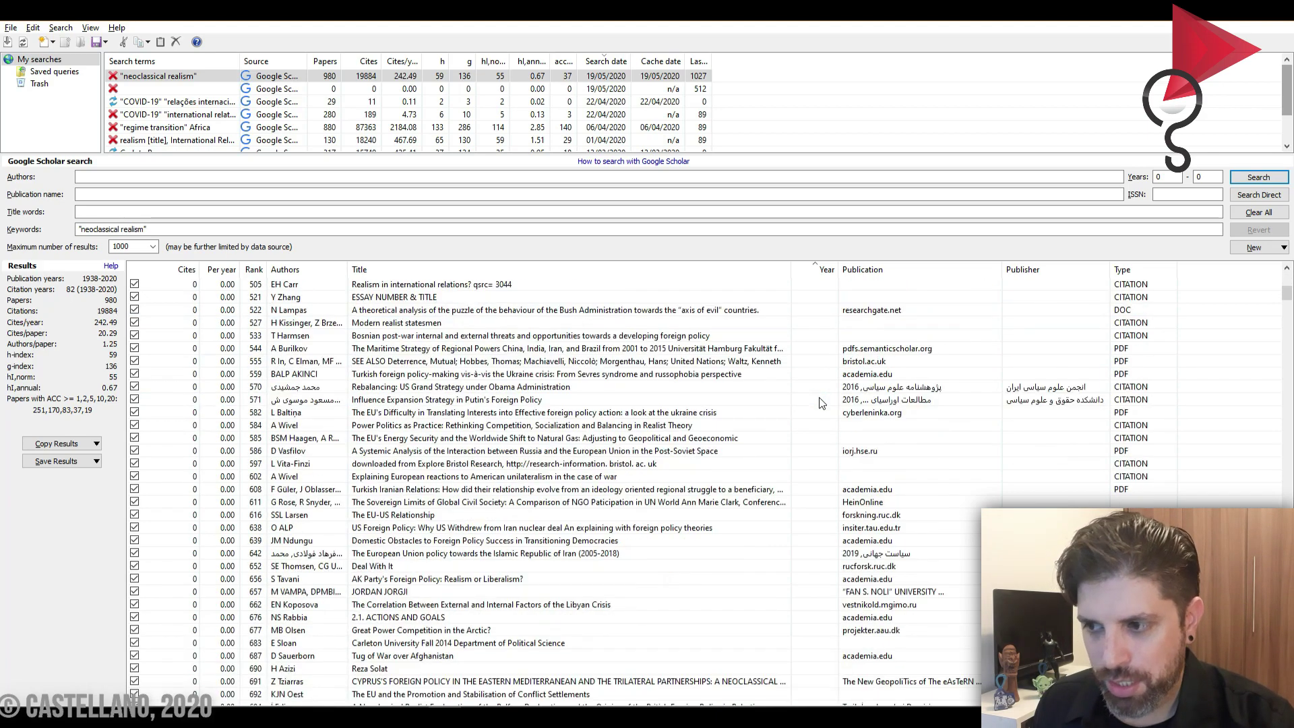
pyautogui.scroll(-6, 819, 406)
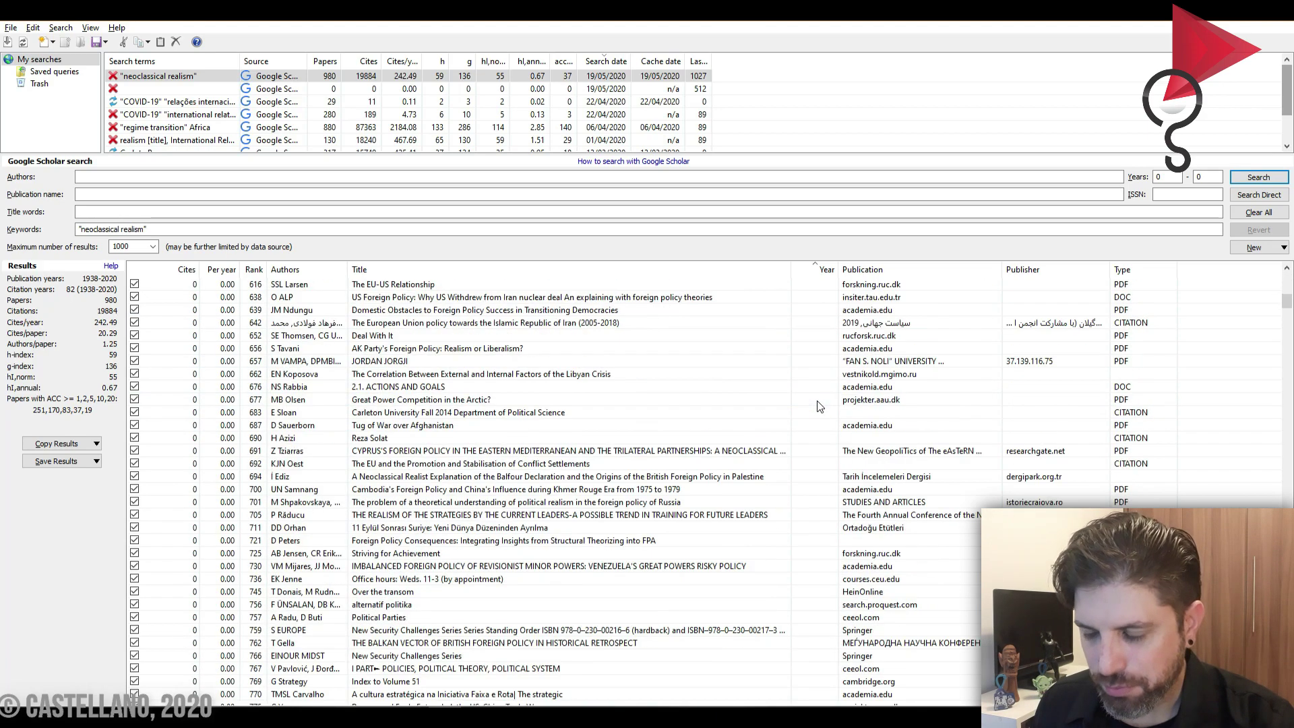
pyautogui.scroll(-5, 819, 406)
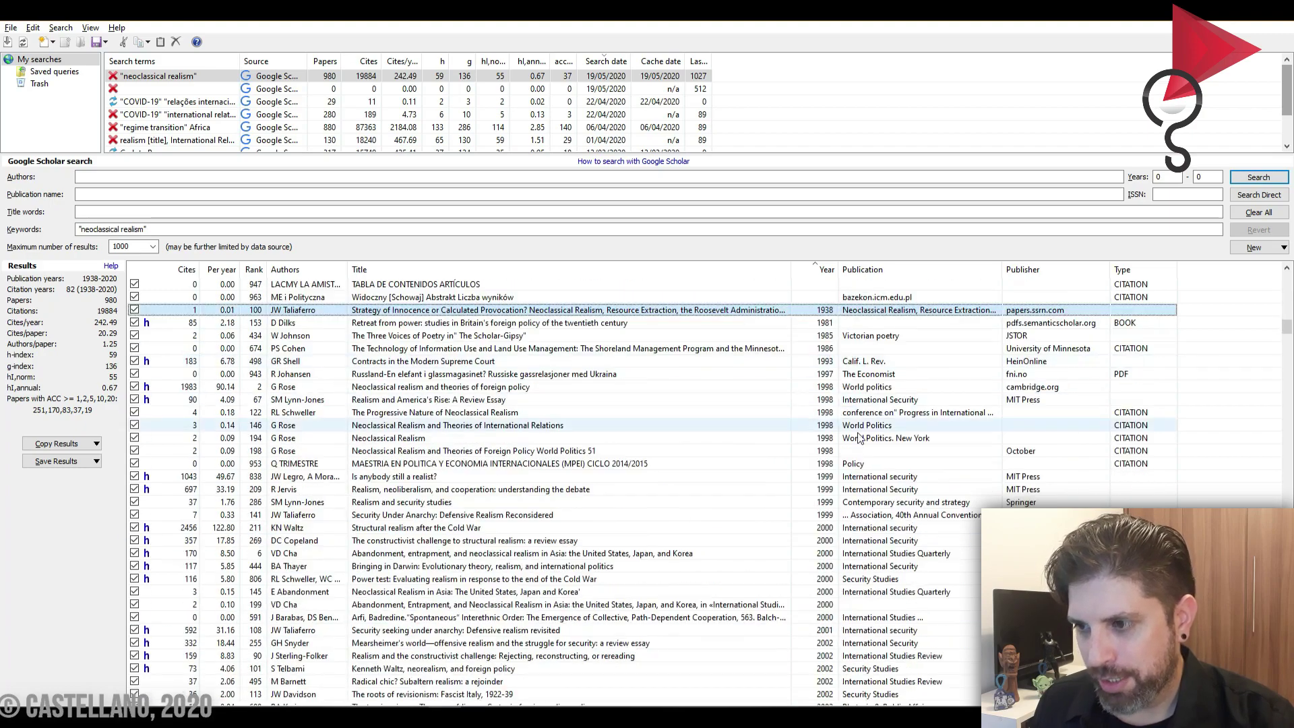
pyautogui.scroll(5, 820, 314)
pyautogui.scroll(-5, 819, 315)
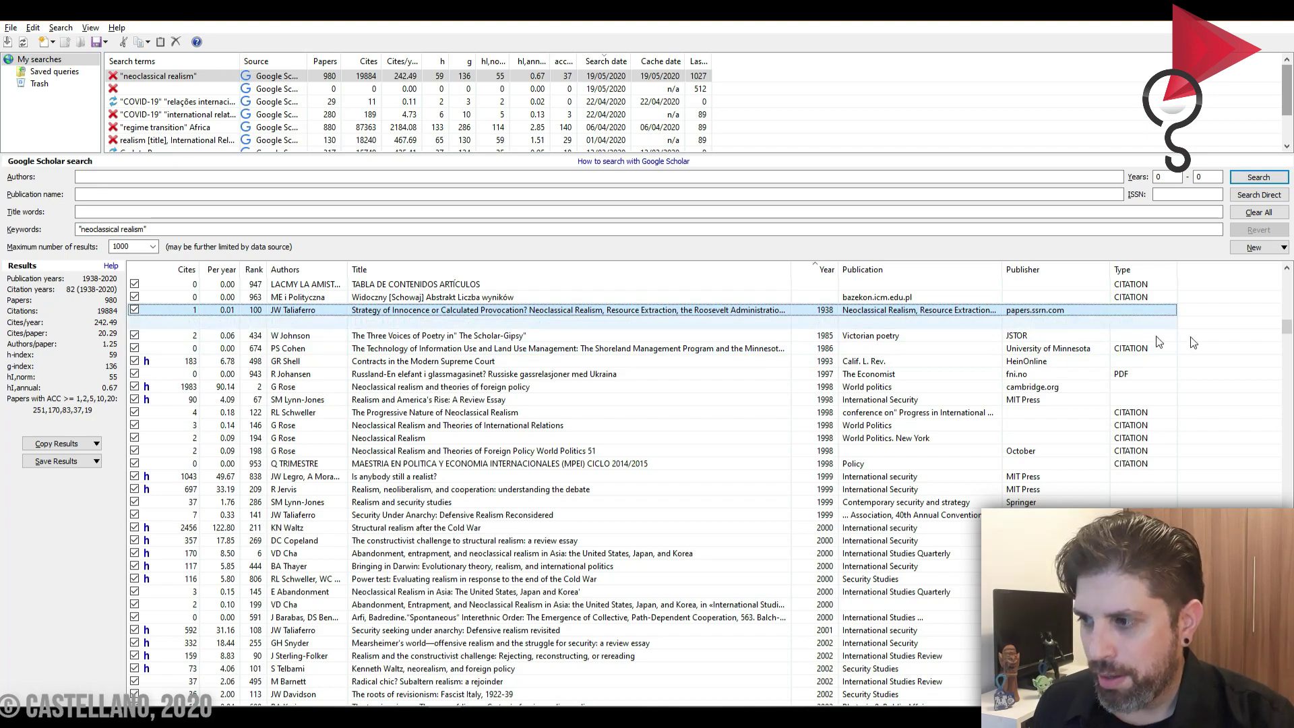
pyautogui.scroll(7, 1056, 345)
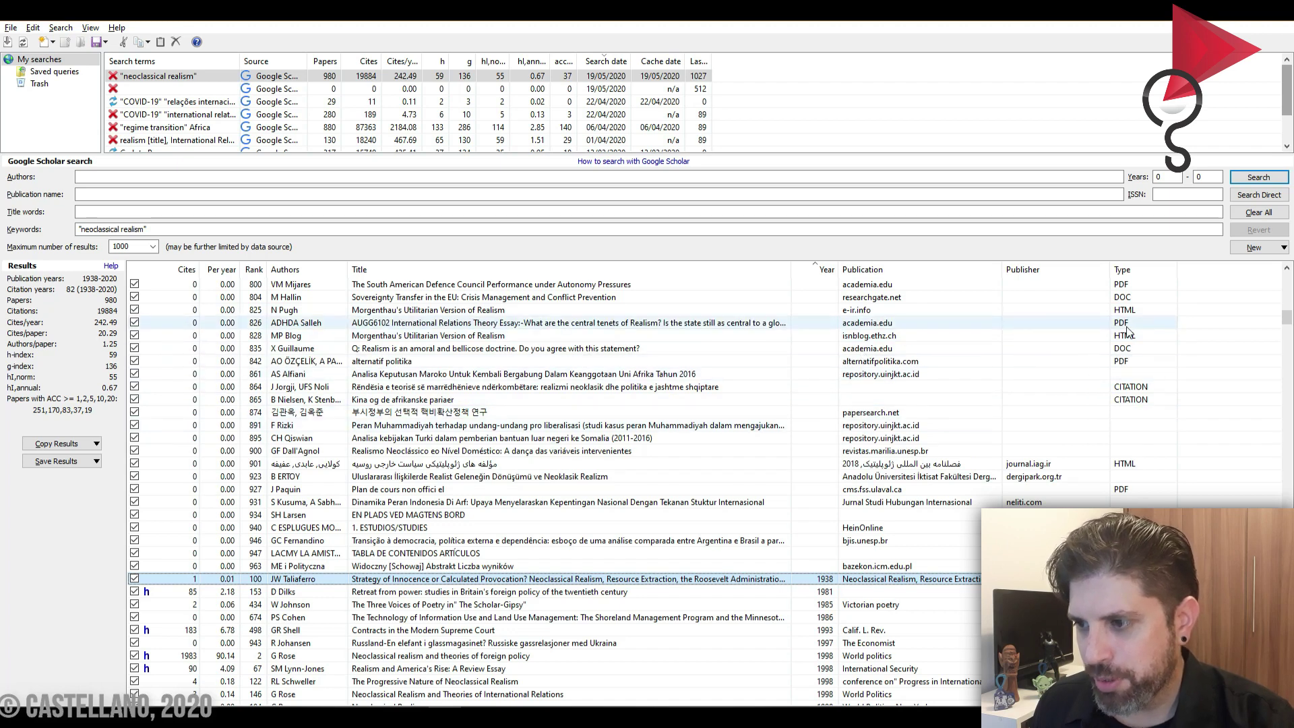
pyautogui.click(867, 349)
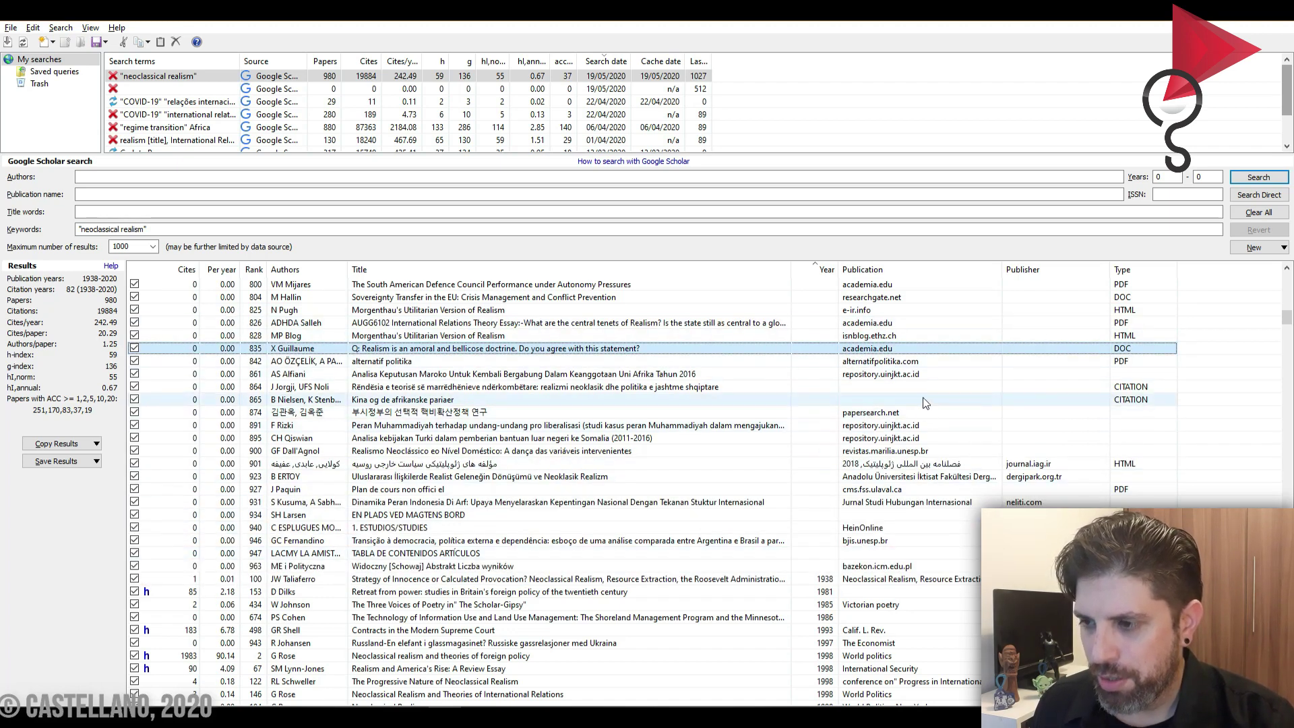
pyautogui.click(930, 299)
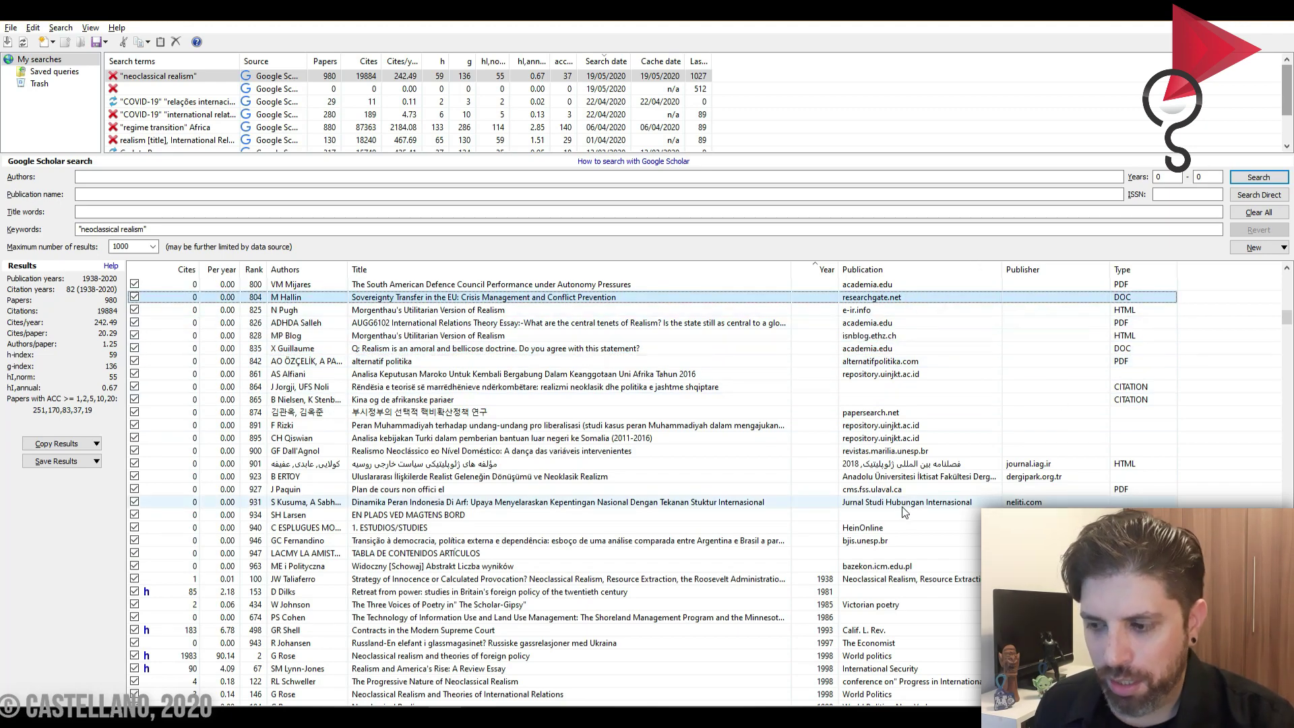
# Step: Sort the papers by total citations, highest first, and look over the list
pyautogui.scroll(-10, 914, 502)
pyautogui.scroll(-8, 914, 502)
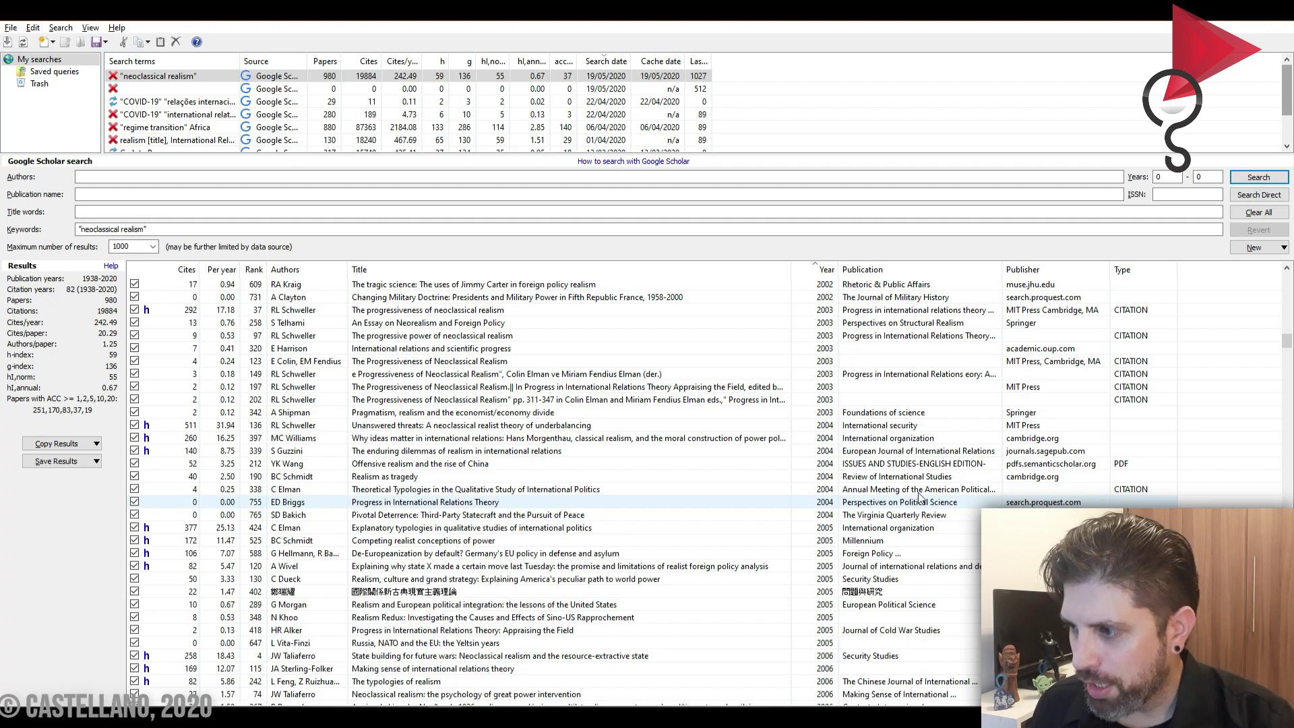
pyautogui.scroll(-9, 920, 499)
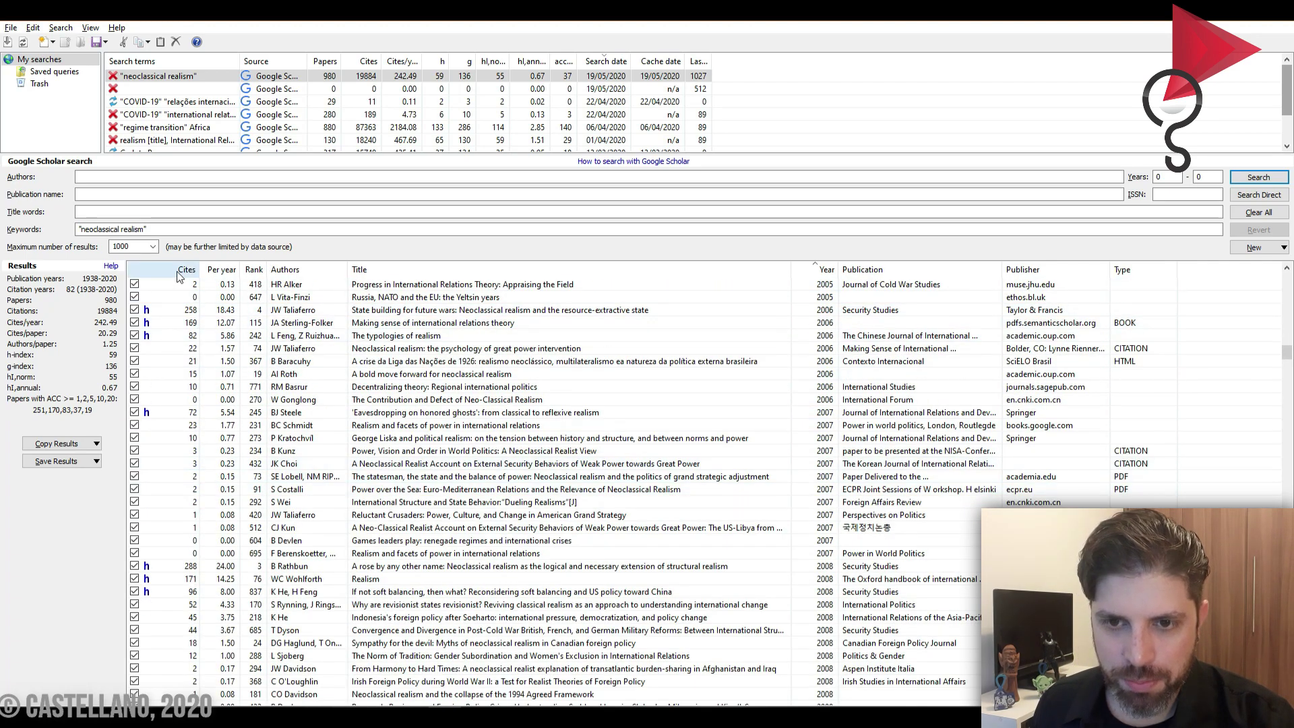
pyautogui.click(180, 270)
pyautogui.scroll(-10, 397, 357)
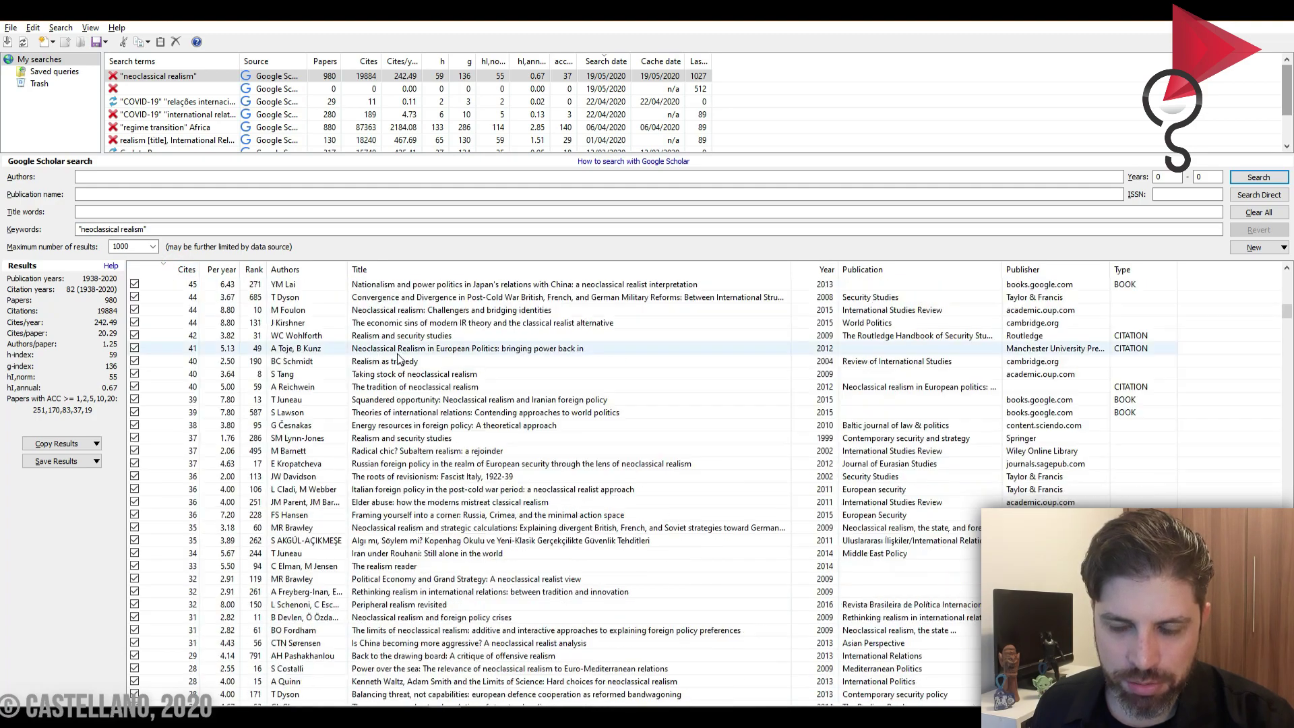
pyautogui.scroll(10, 398, 360)
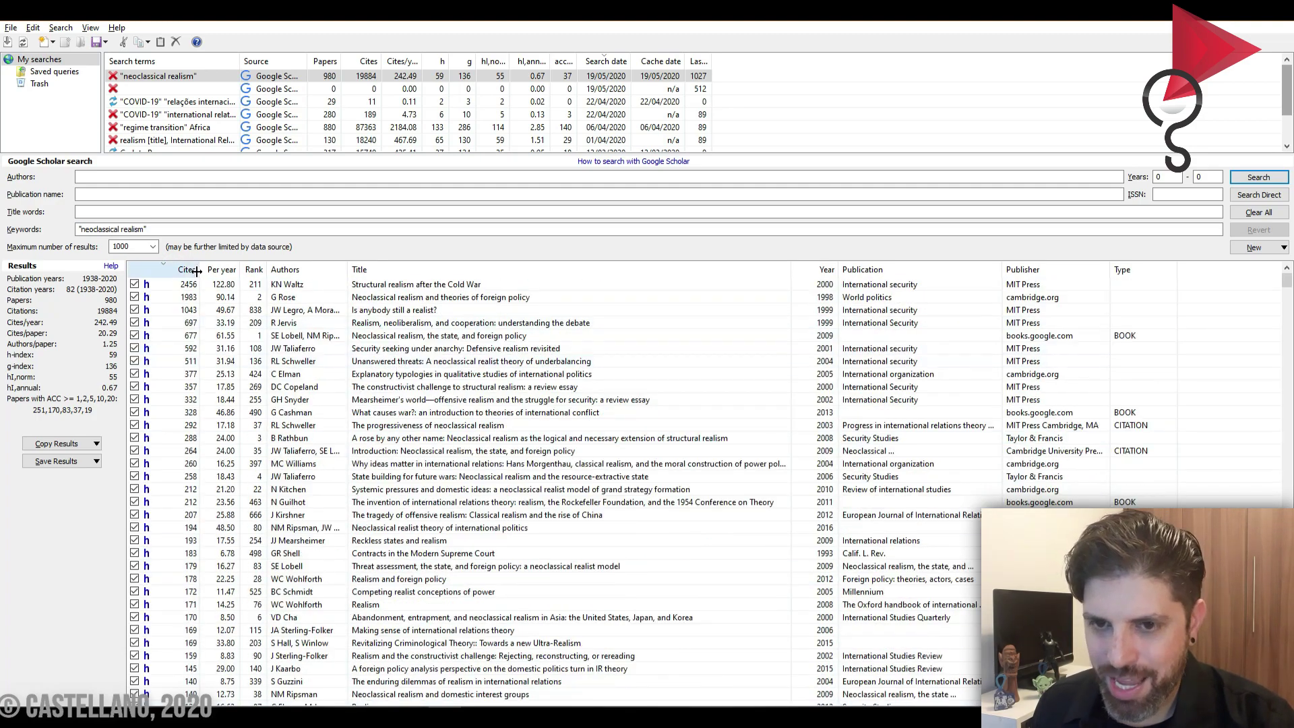
# Step: Sort the papers by citations per year and back by total citations to compare the two orders
pyautogui.click(223, 270)
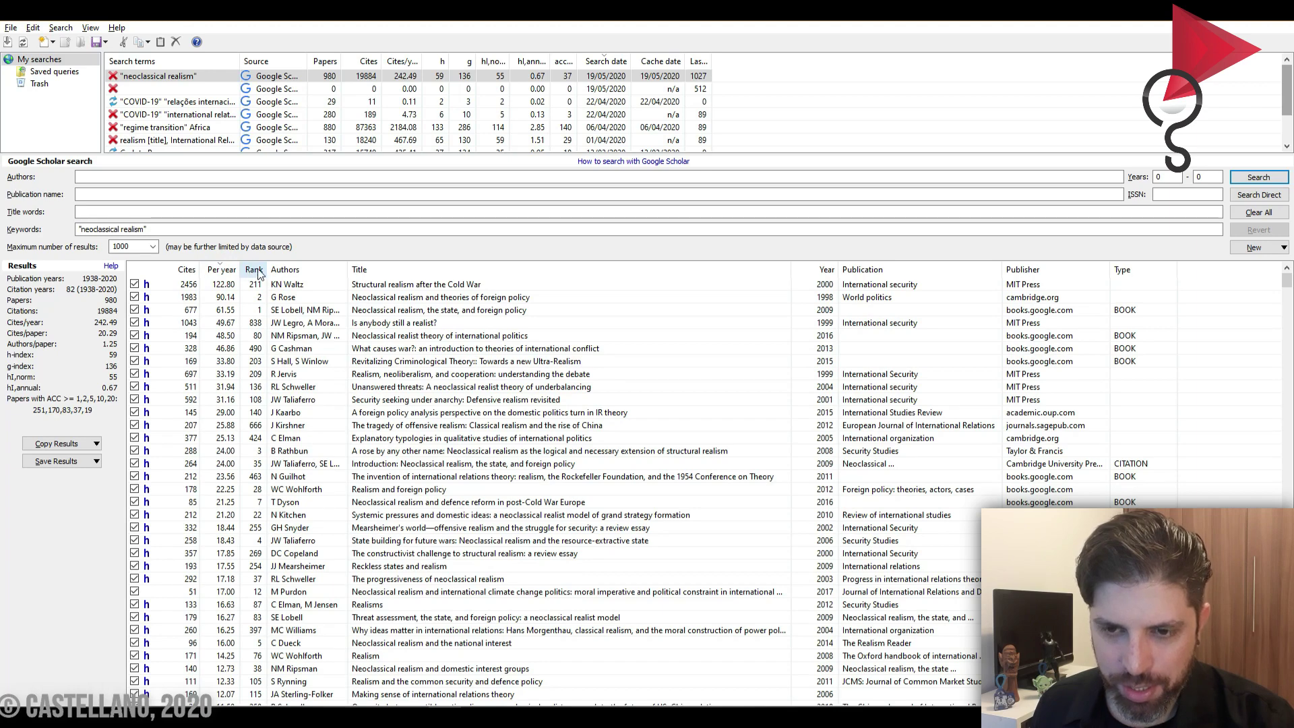
pyautogui.click(177, 269)
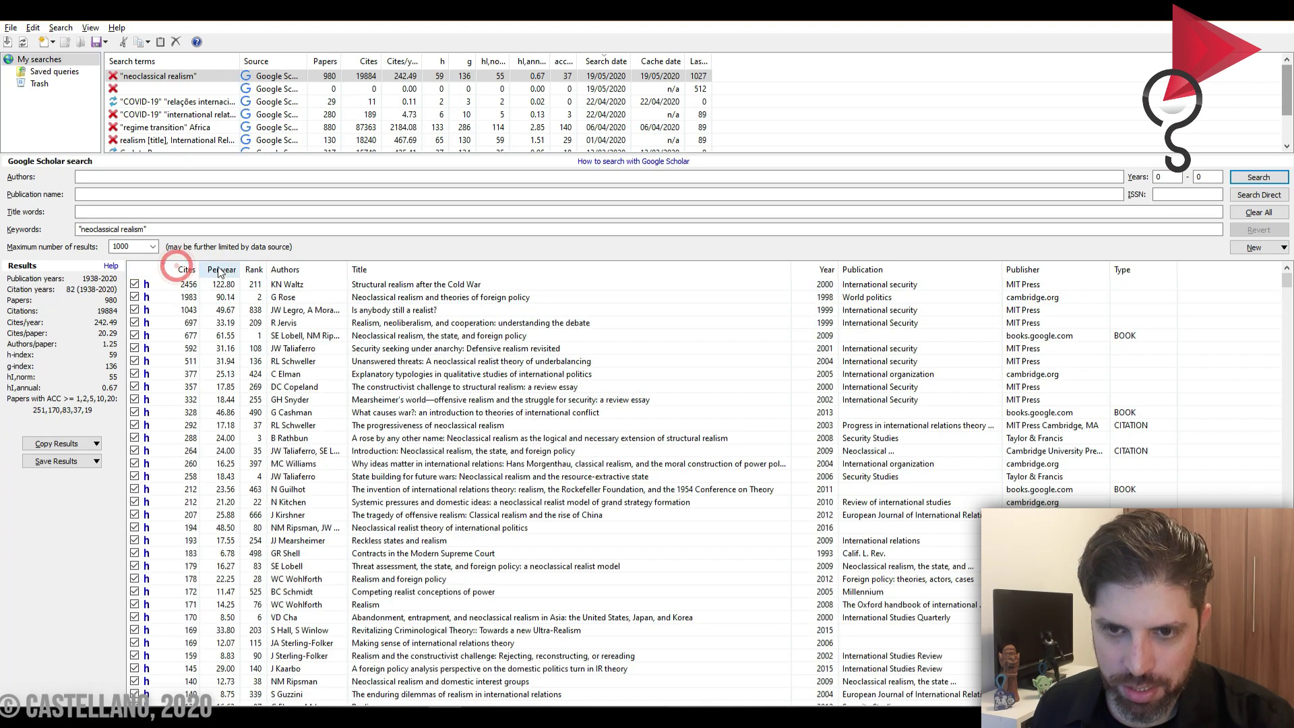
pyautogui.click(179, 269)
pyautogui.click(178, 269)
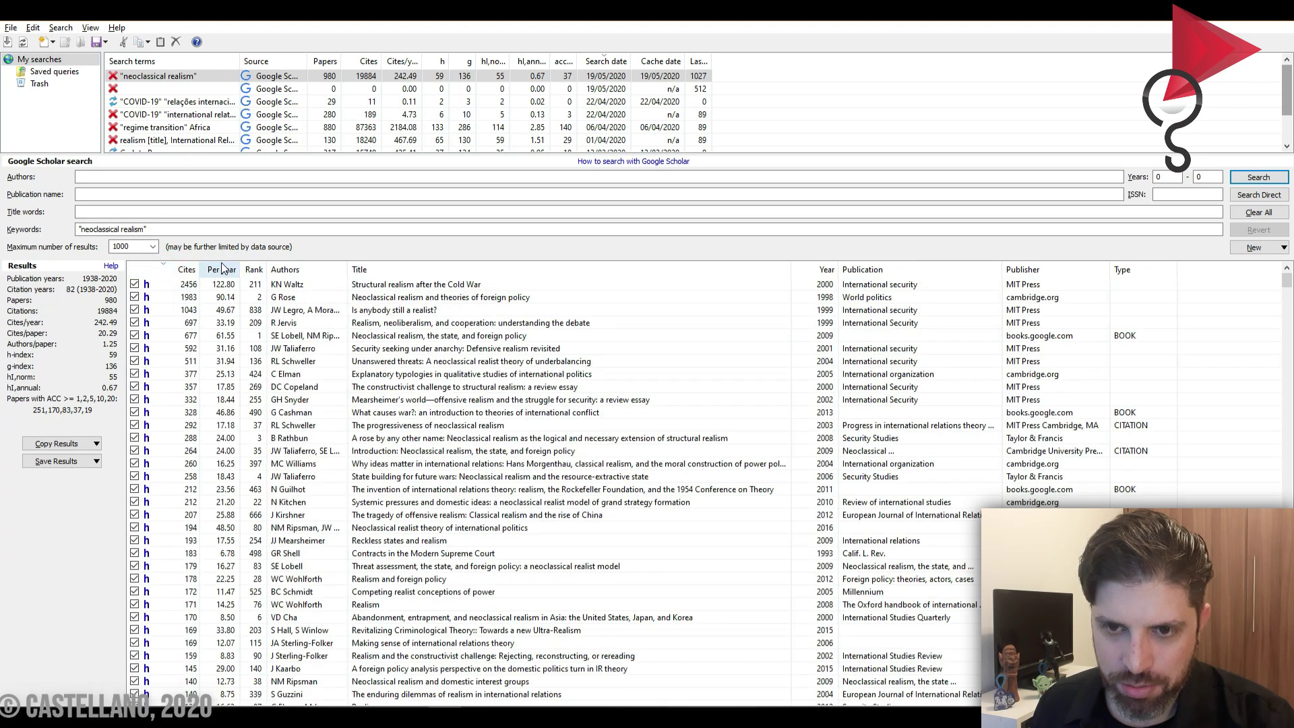
pyautogui.click(178, 269)
# Step: Sort the papers by rank, starting from 1, and widen the Authors column
pyautogui.click(253, 269)
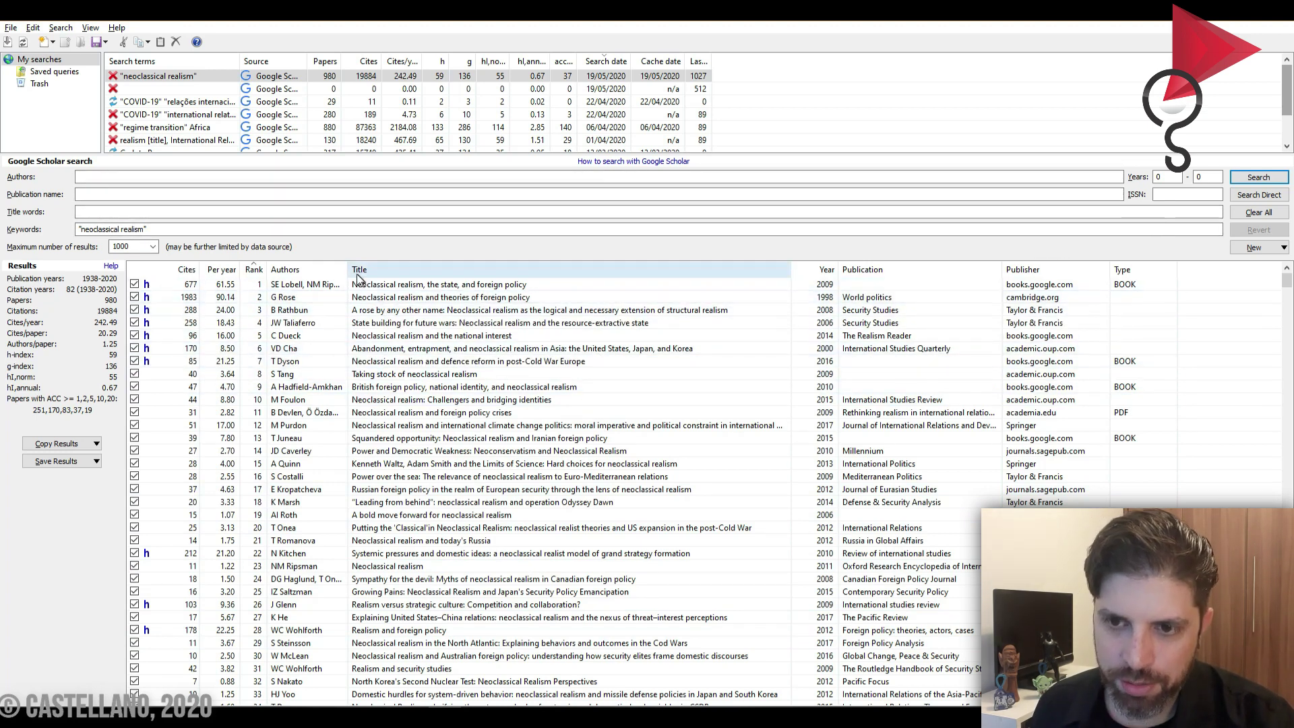
pyautogui.moveTo(347, 265); pyautogui.dragTo(400, 266)
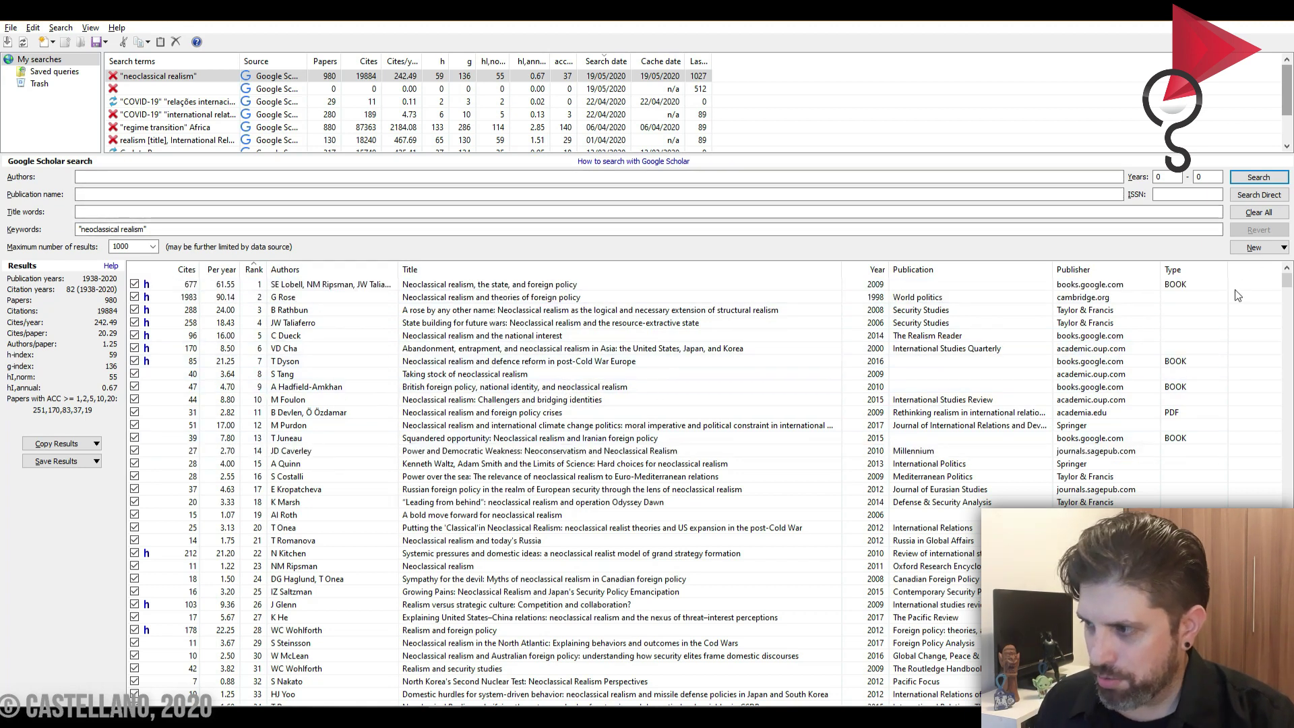
# Step: Open "Neoclassical realism, the state, and foreign policy" in the browser, return to Publish or Perish and open "Neoclassical realism and theories of foreign policy"
pyautogui.click(452, 290)
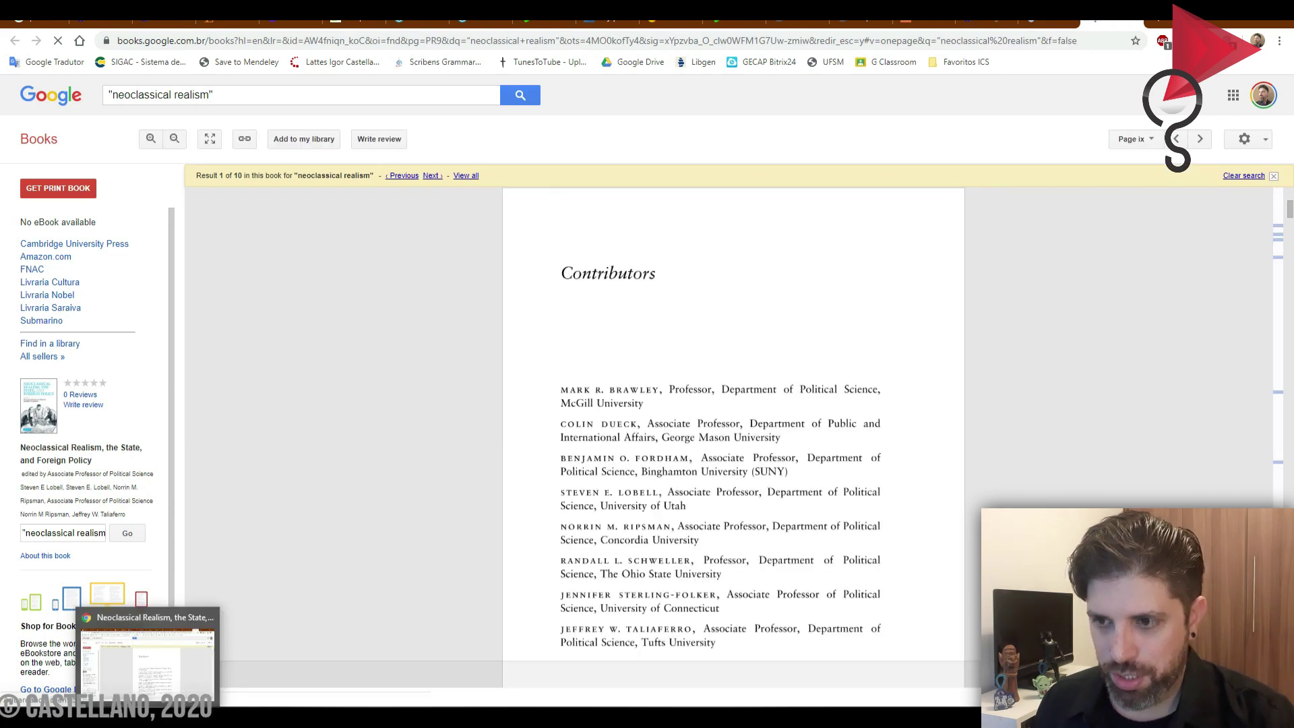
pyautogui.hotkey('alt', 'Tab')
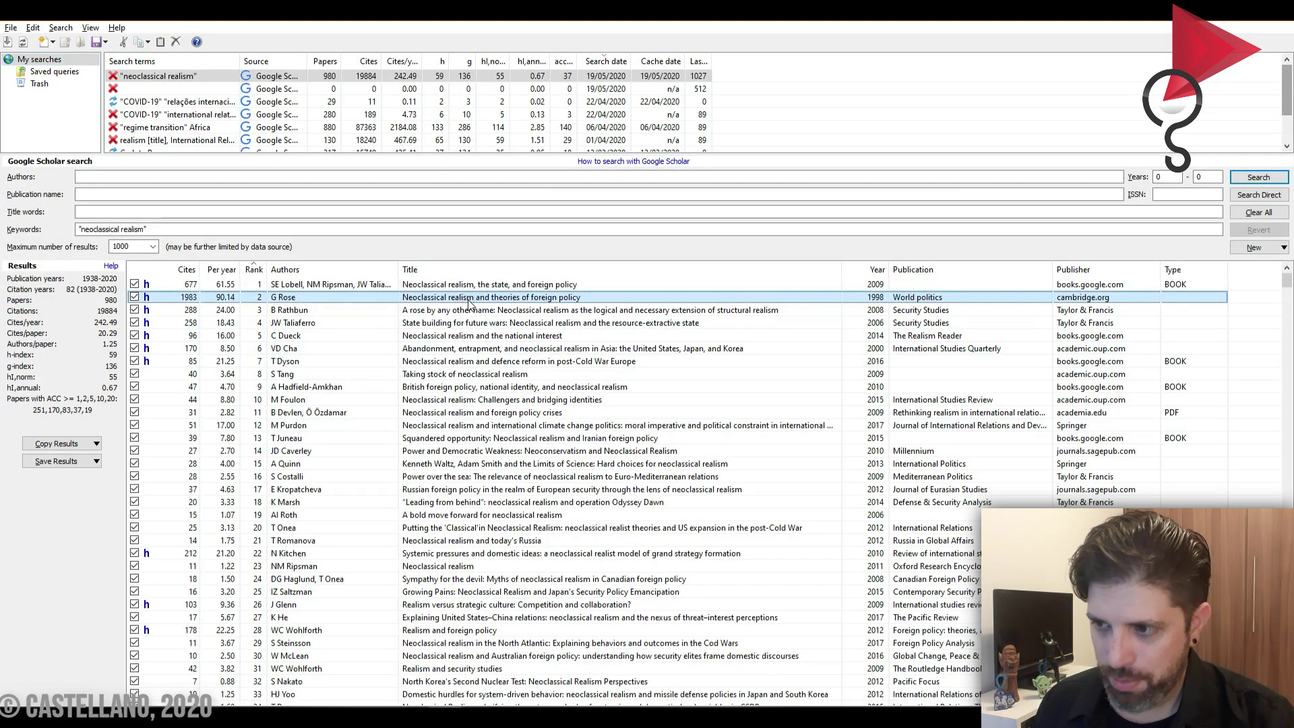
pyautogui.doubleClick(470, 299)
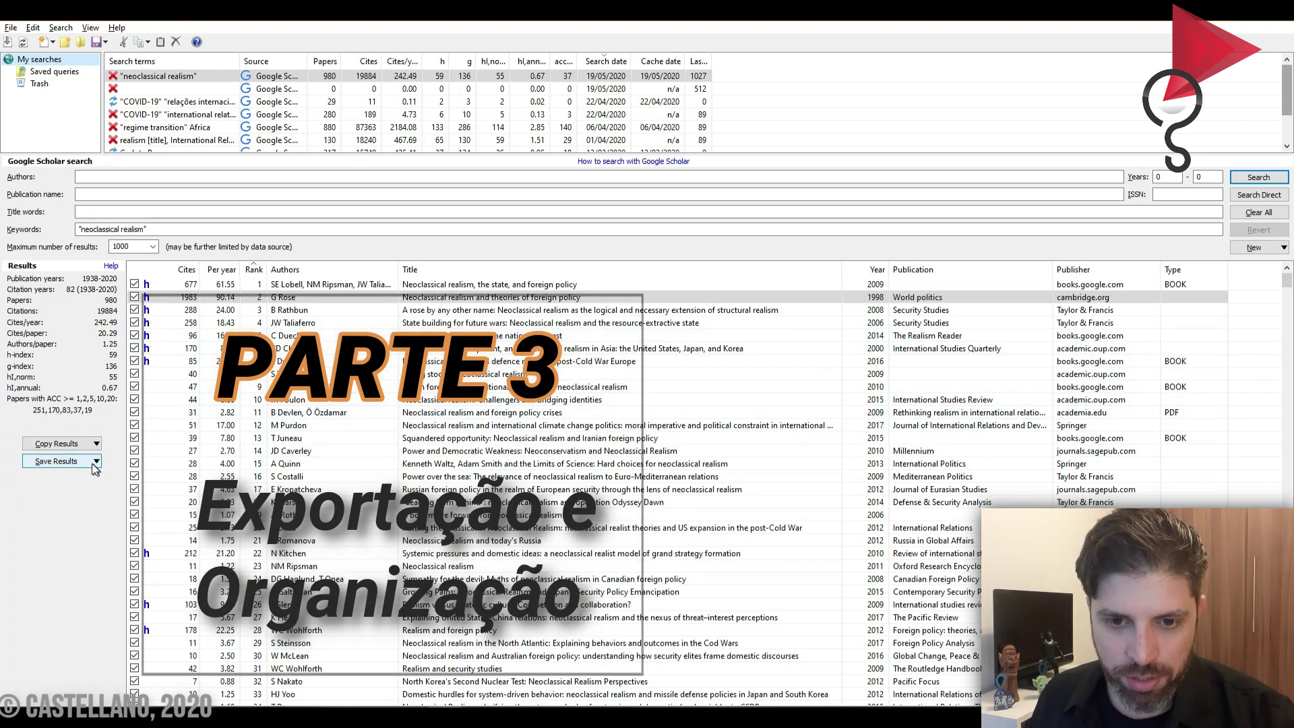
# Step: Compare the formats offered for copying the results with those offered for saving them to a file
pyautogui.click(96, 445)
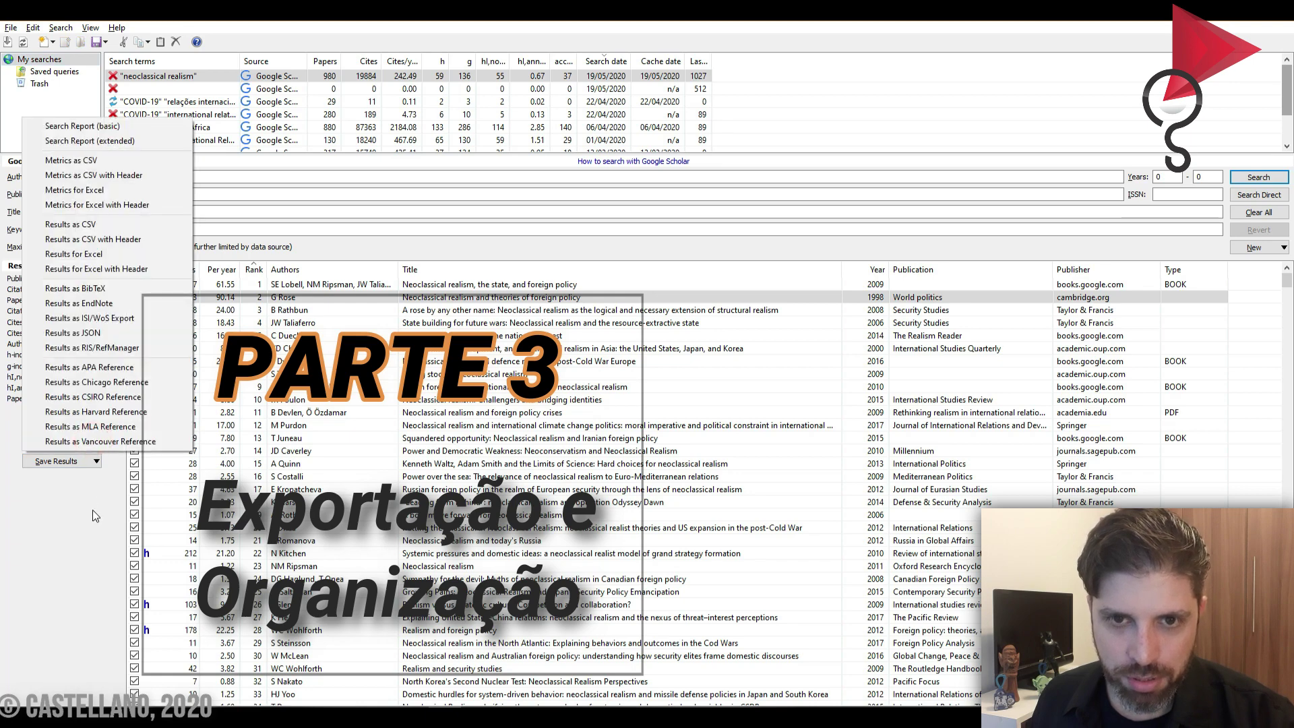
pyautogui.click(96, 517)
pyautogui.click(97, 463)
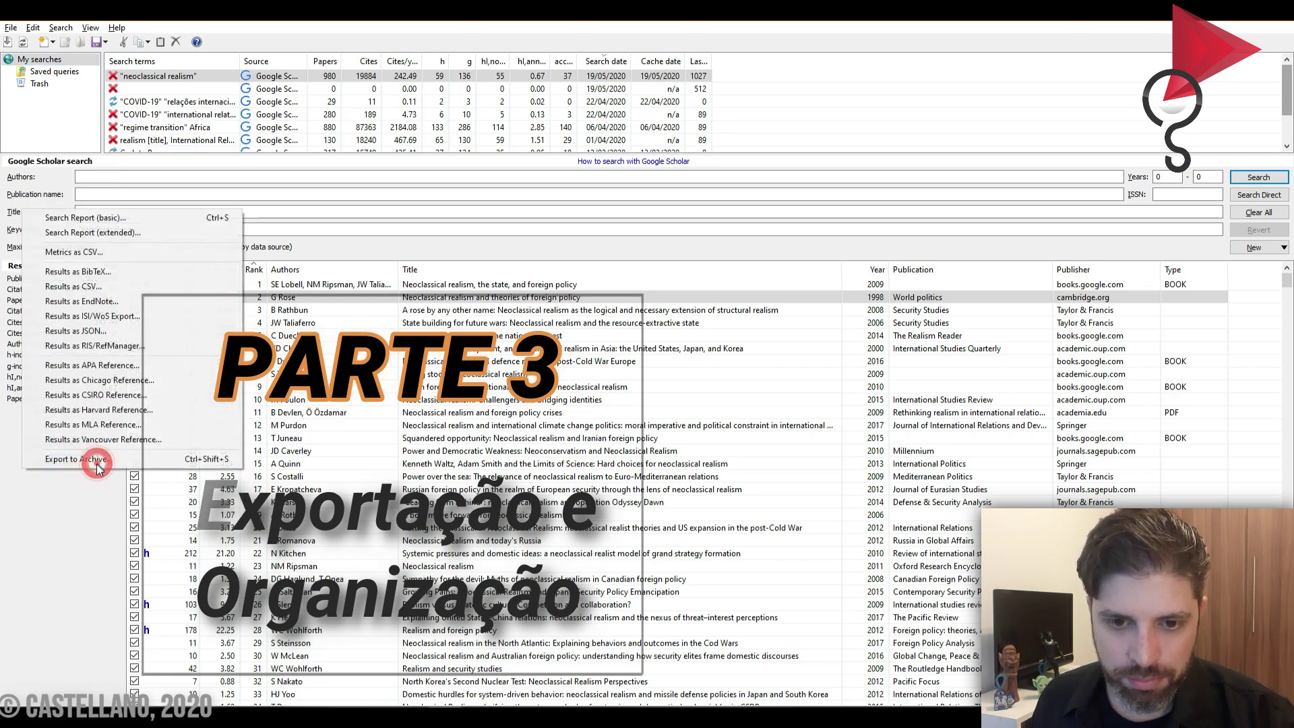
pyautogui.click(77, 462)
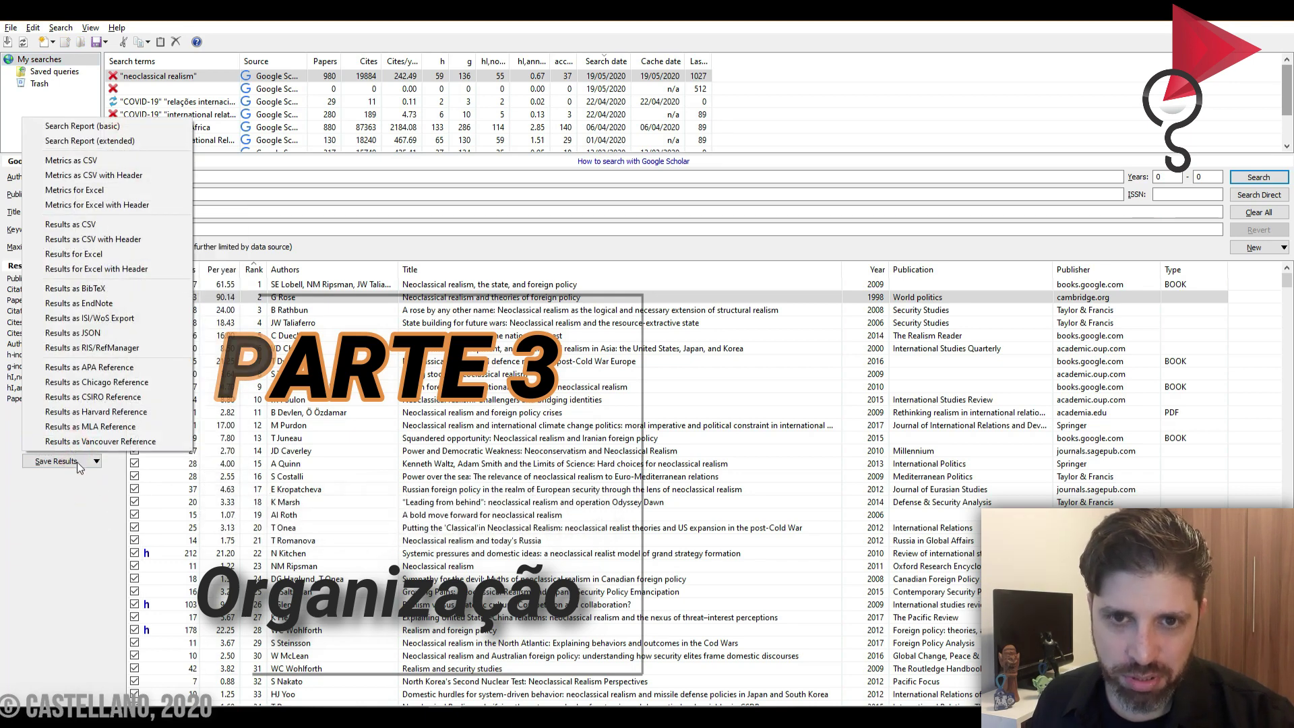
pyautogui.click(85, 496)
pyautogui.click(93, 462)
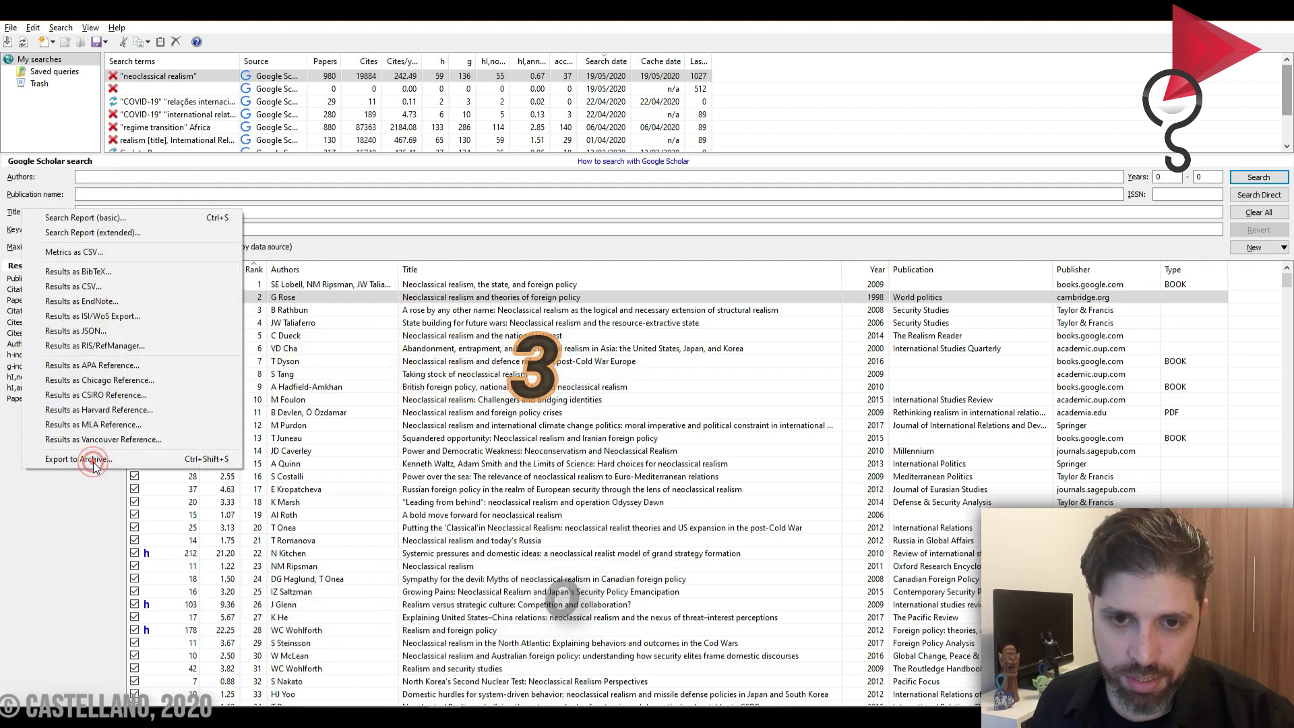
pyautogui.click(107, 573)
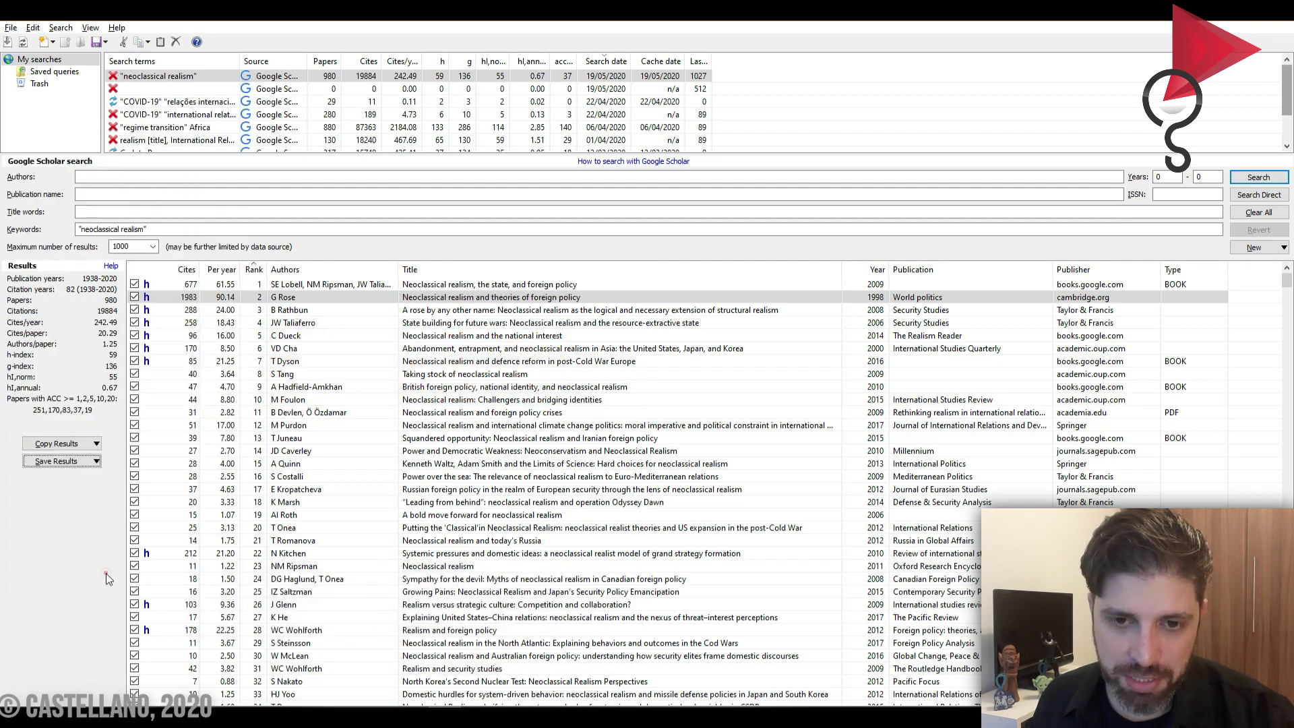
pyautogui.click(96, 461)
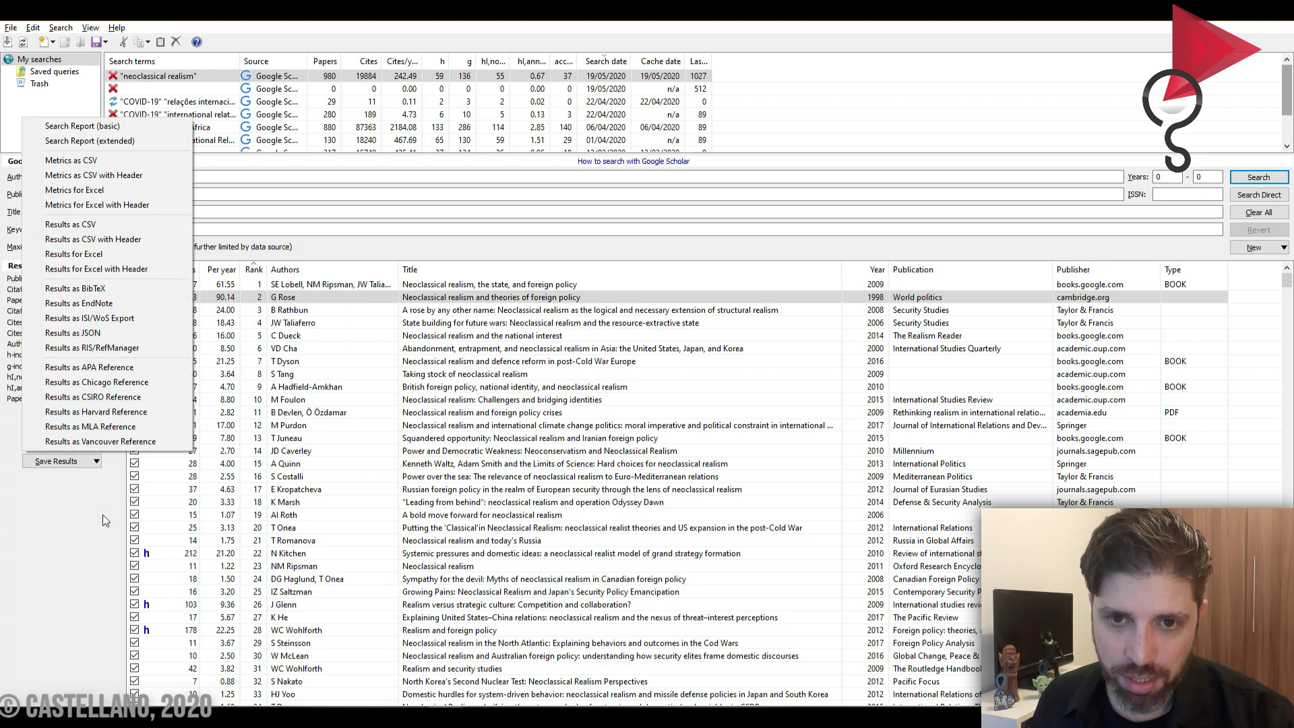
pyautogui.click(103, 515)
# Step: Review the file formats for saving the results, such as CSV, against the Excel formats for copying them
pyautogui.click(93, 464)
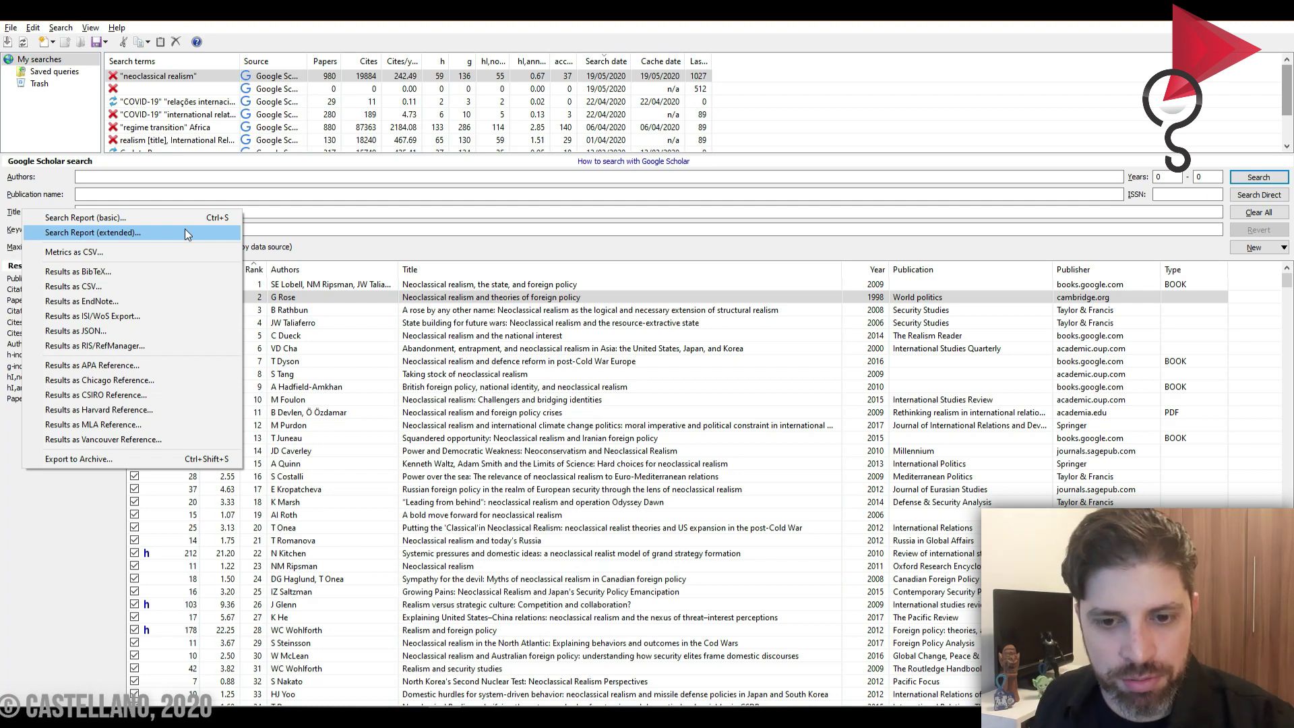
pyautogui.click(77, 520)
pyautogui.click(96, 462)
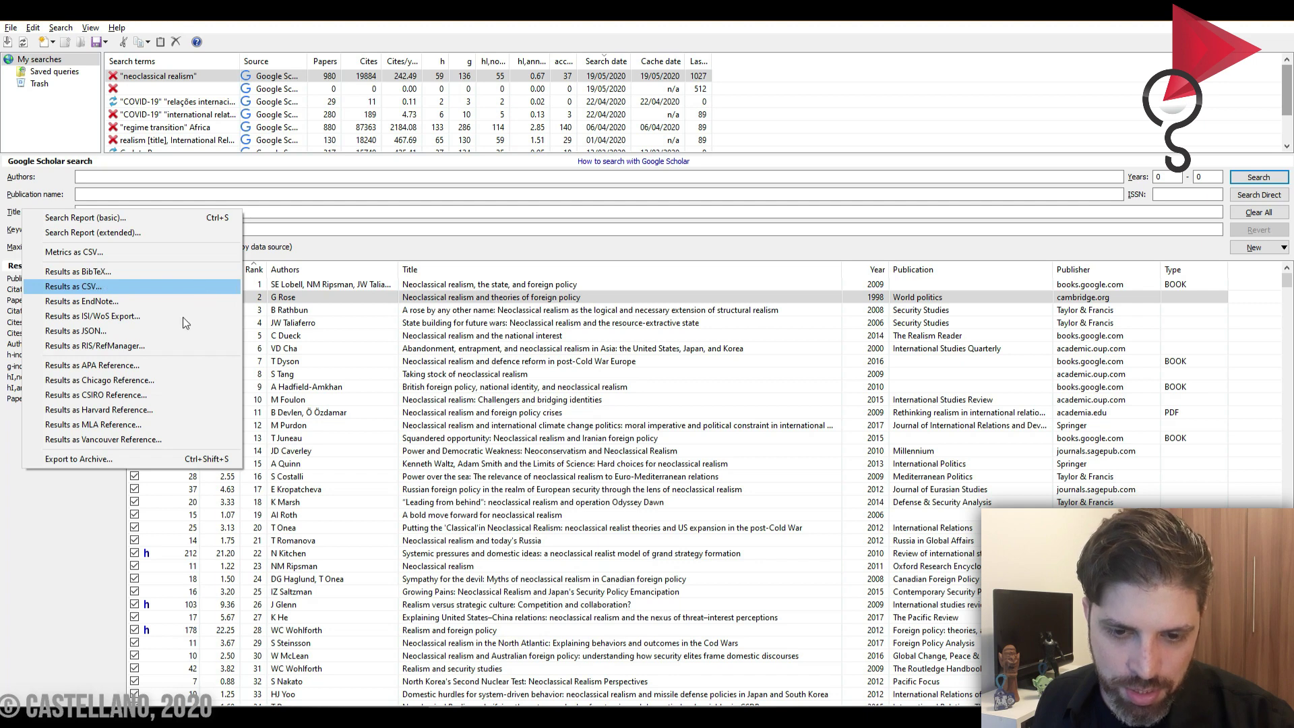
pyautogui.click(95, 486)
pyautogui.click(97, 461)
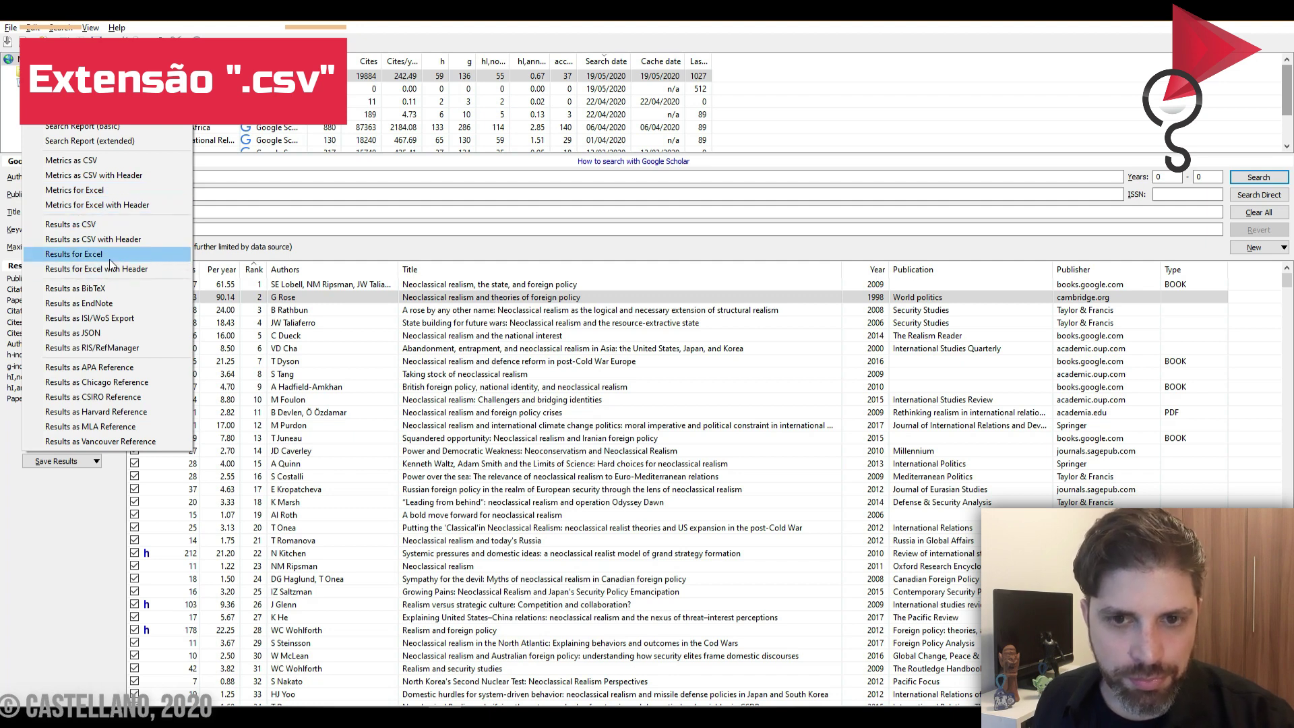
# Step: Copy the results for Excel, switch to a blank Excel workbook at cell A1, and return to Publish or Perish
pyautogui.click(147, 250)
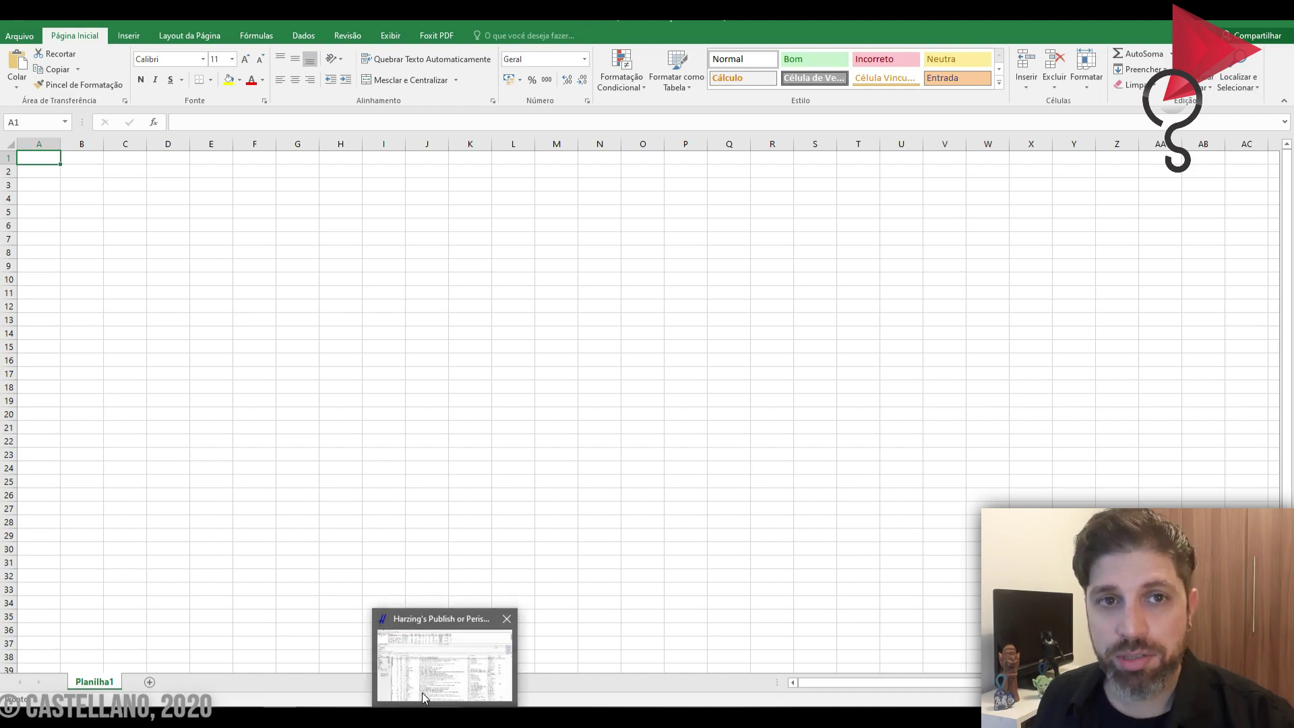
pyautogui.click(422, 693)
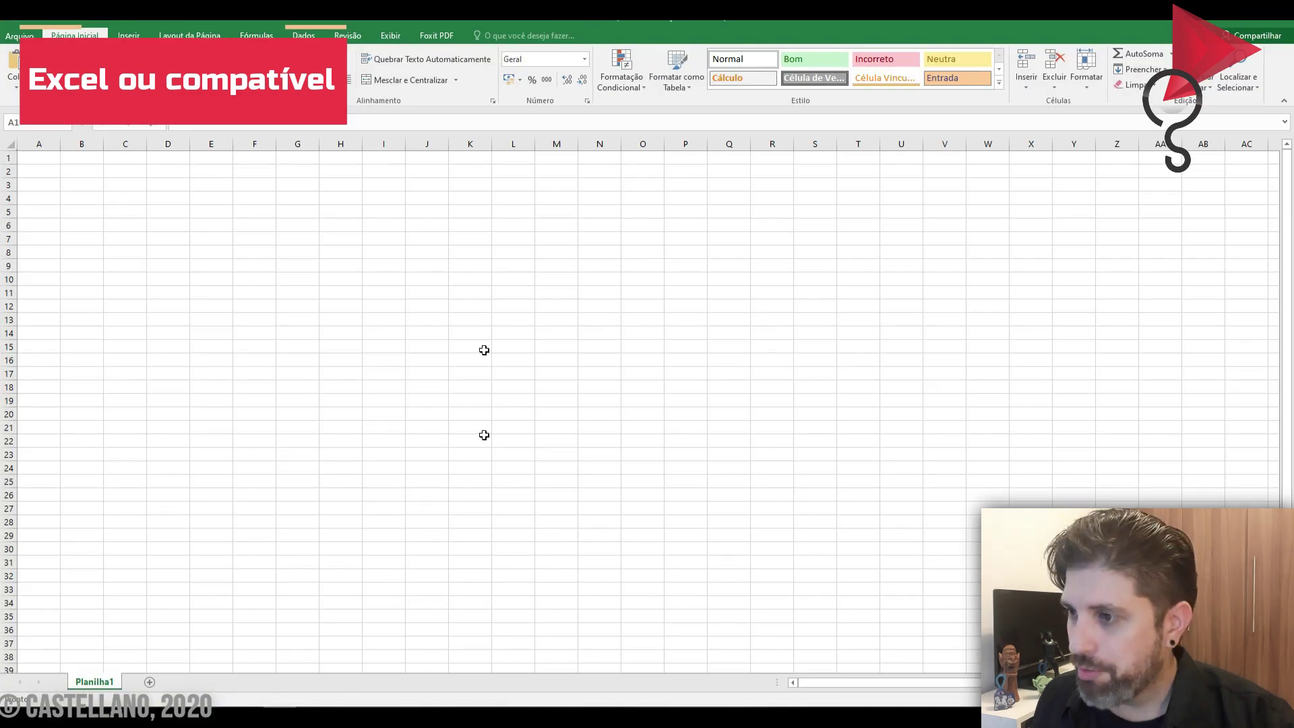
pyautogui.click(479, 263)
pyautogui.click(52, 157)
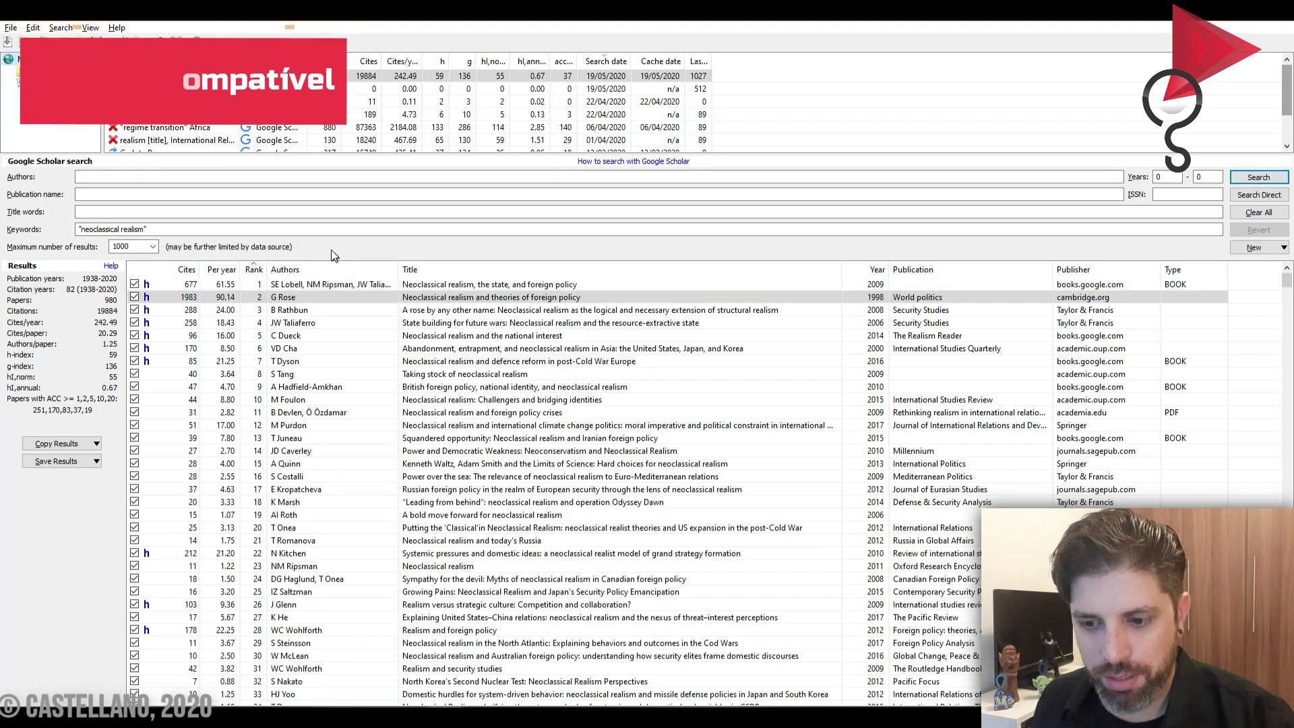
pyautogui.click(98, 444)
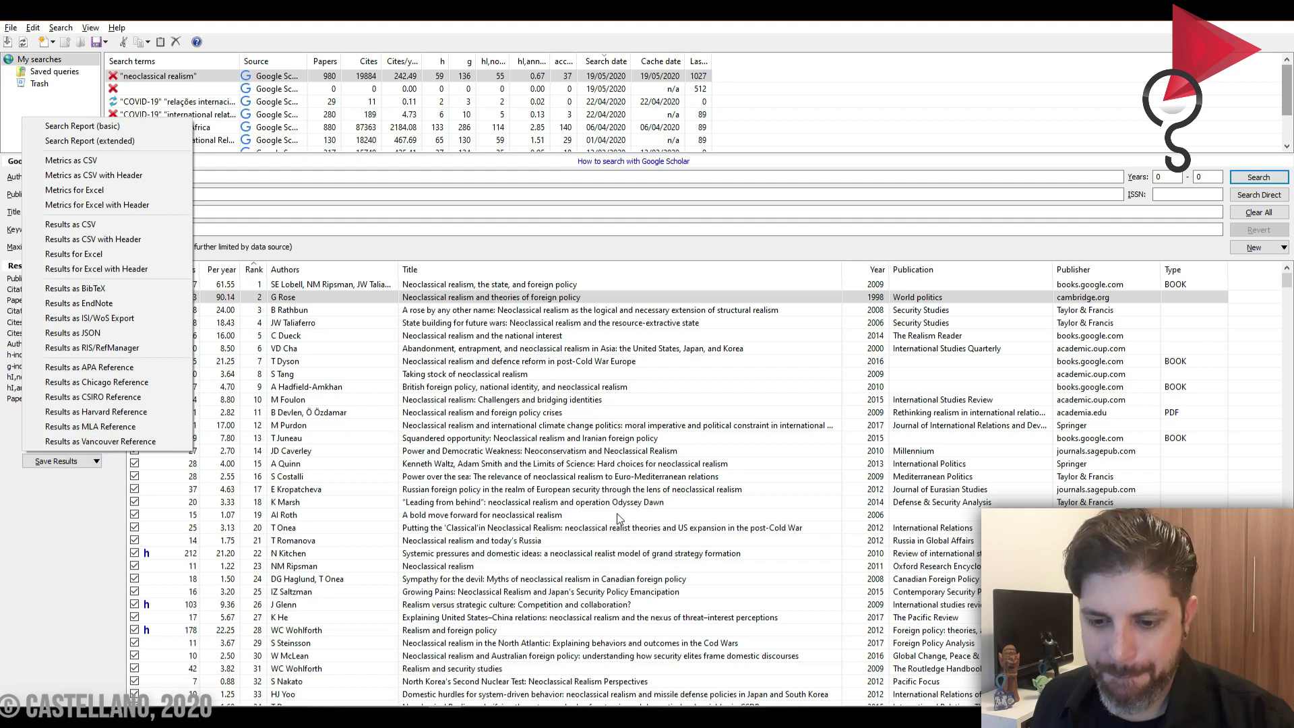
pyautogui.click(445, 704)
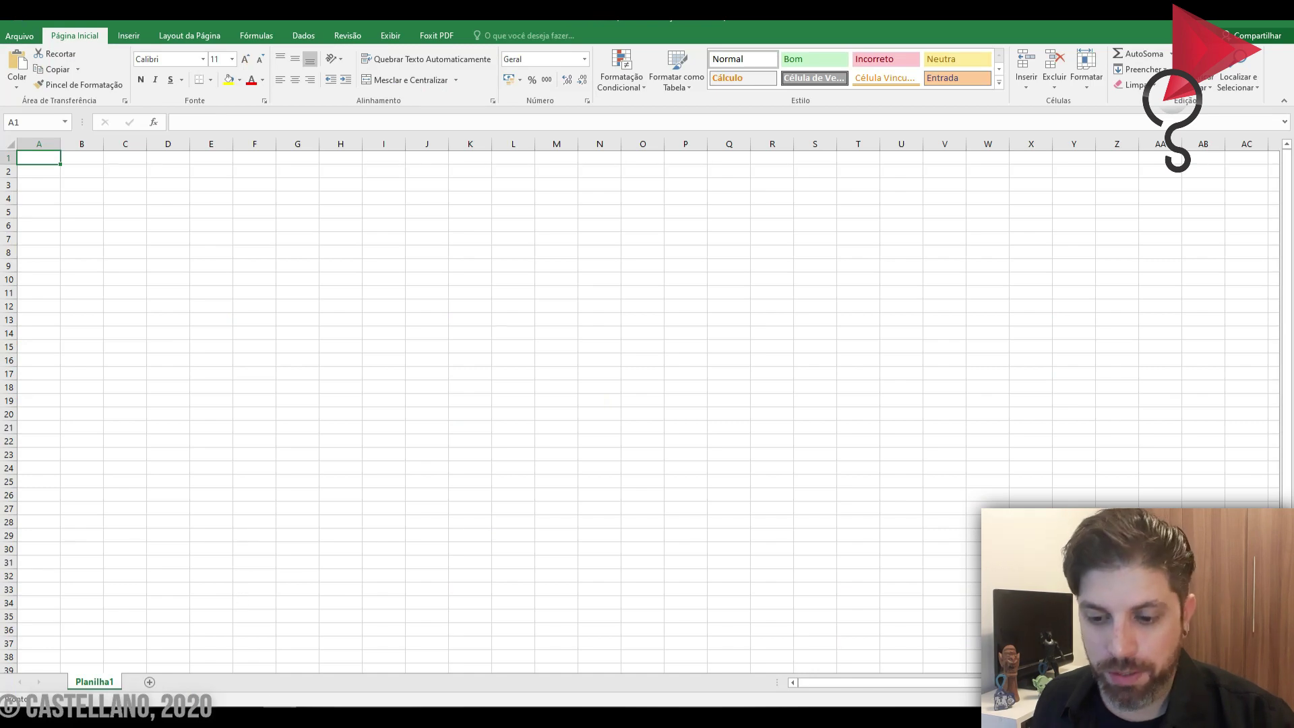
pyautogui.hotkey('alt', 'Tab')
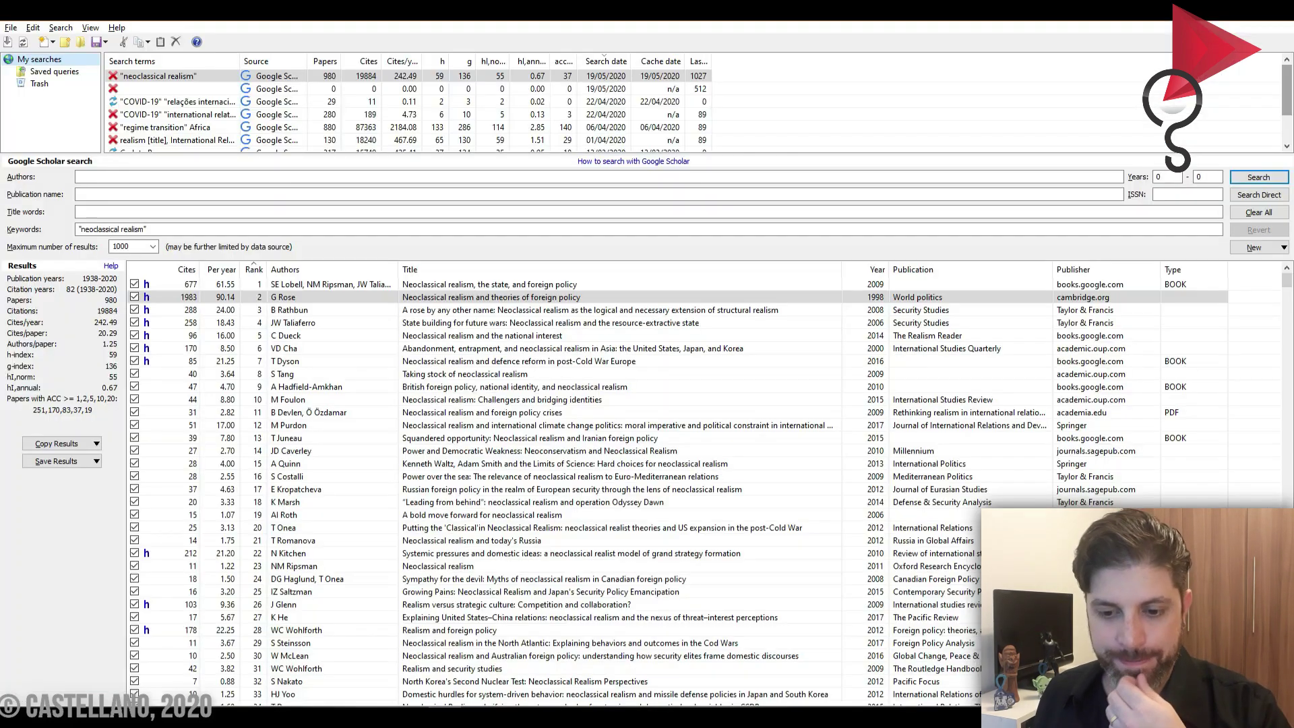
# Step: Save the results as a CSV file named "PoPCites_Neoclassical Realism.csv" in the Documents folder
pyautogui.click(75, 461)
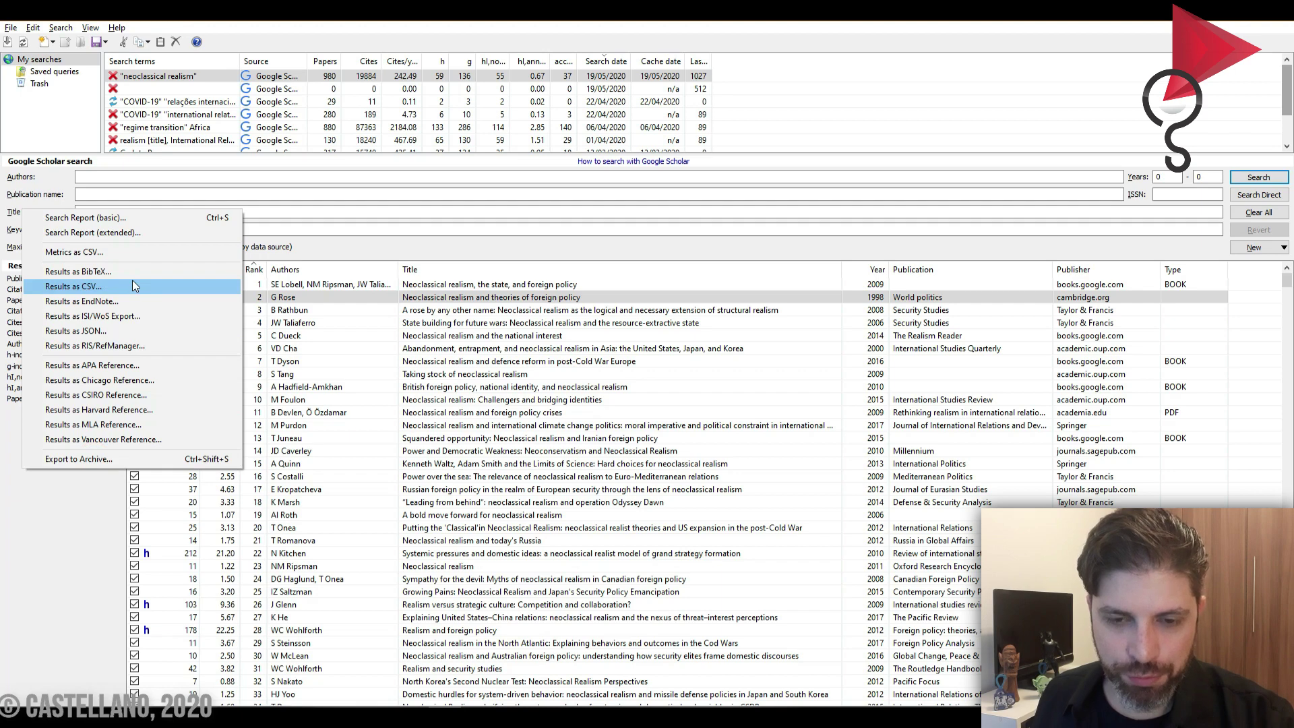
pyautogui.click(133, 284)
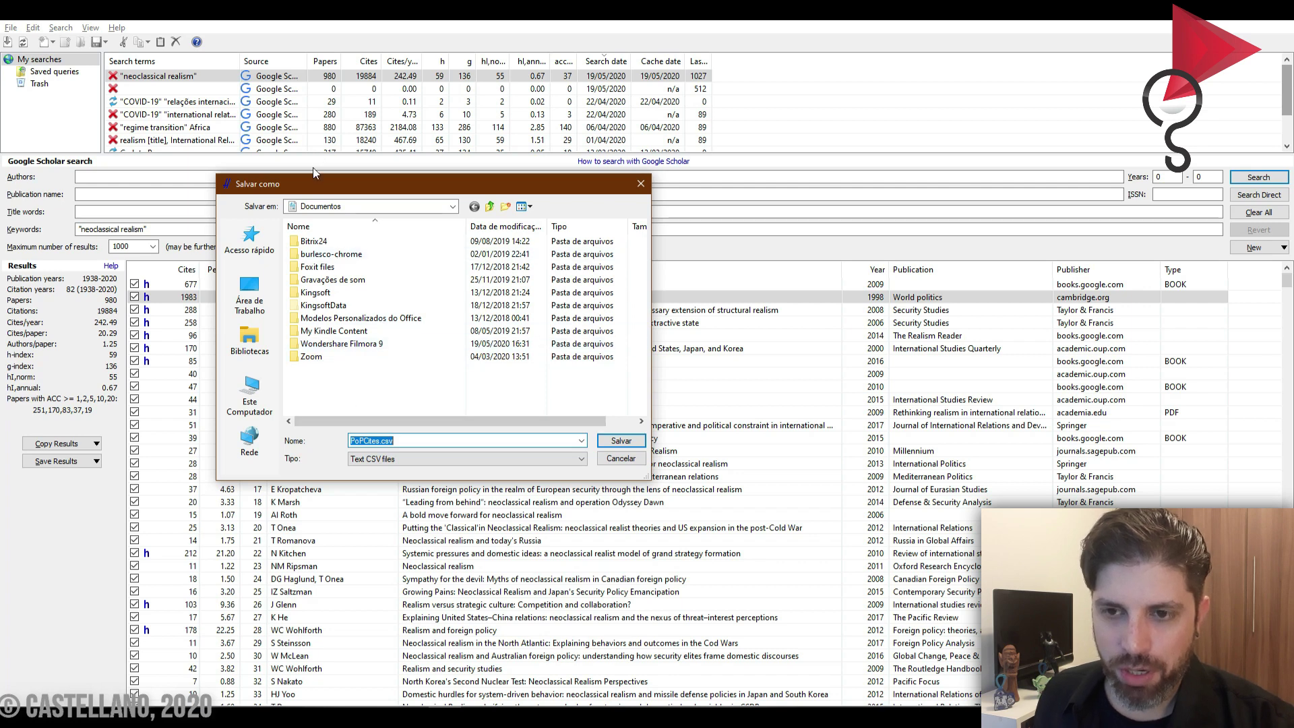
pyautogui.click(372, 446)
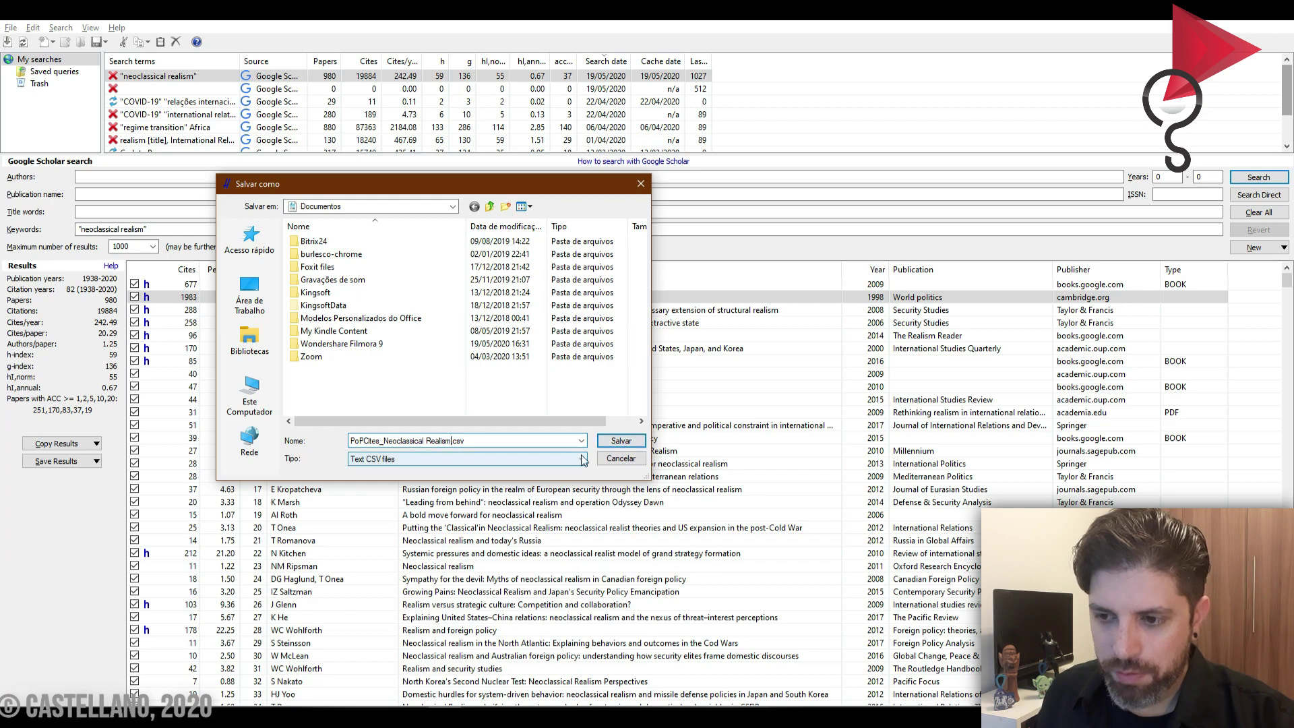
pyautogui.click(621, 440)
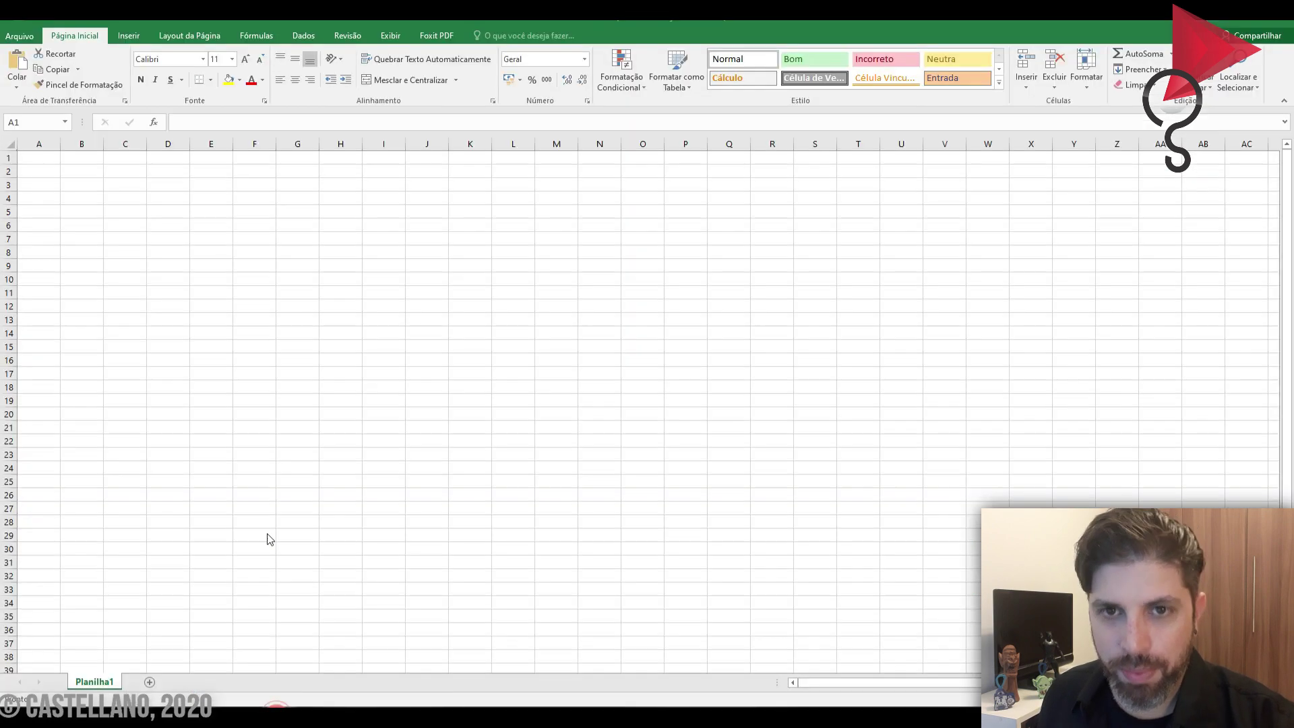
# Step: In Excel, browse Documents with all file types shown and open "PoPCites_Neoclassical Realism.csv"
pyautogui.click(27, 36)
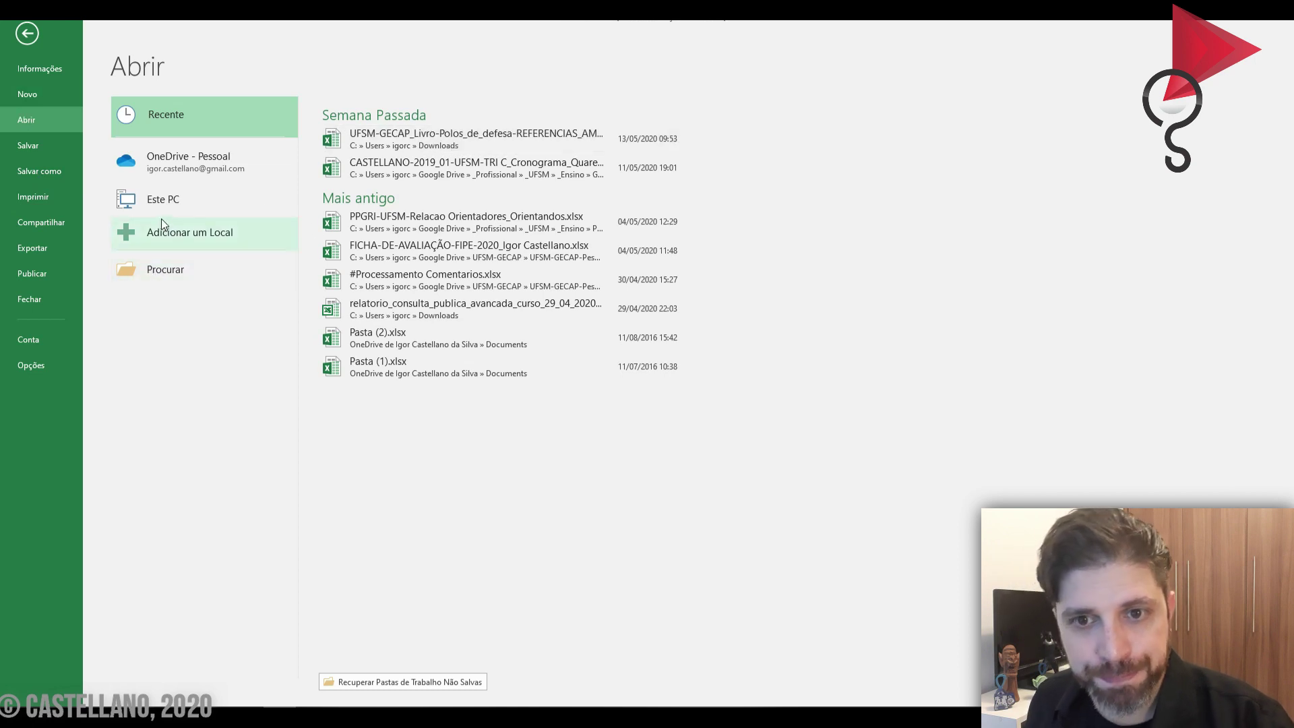
pyautogui.click(183, 273)
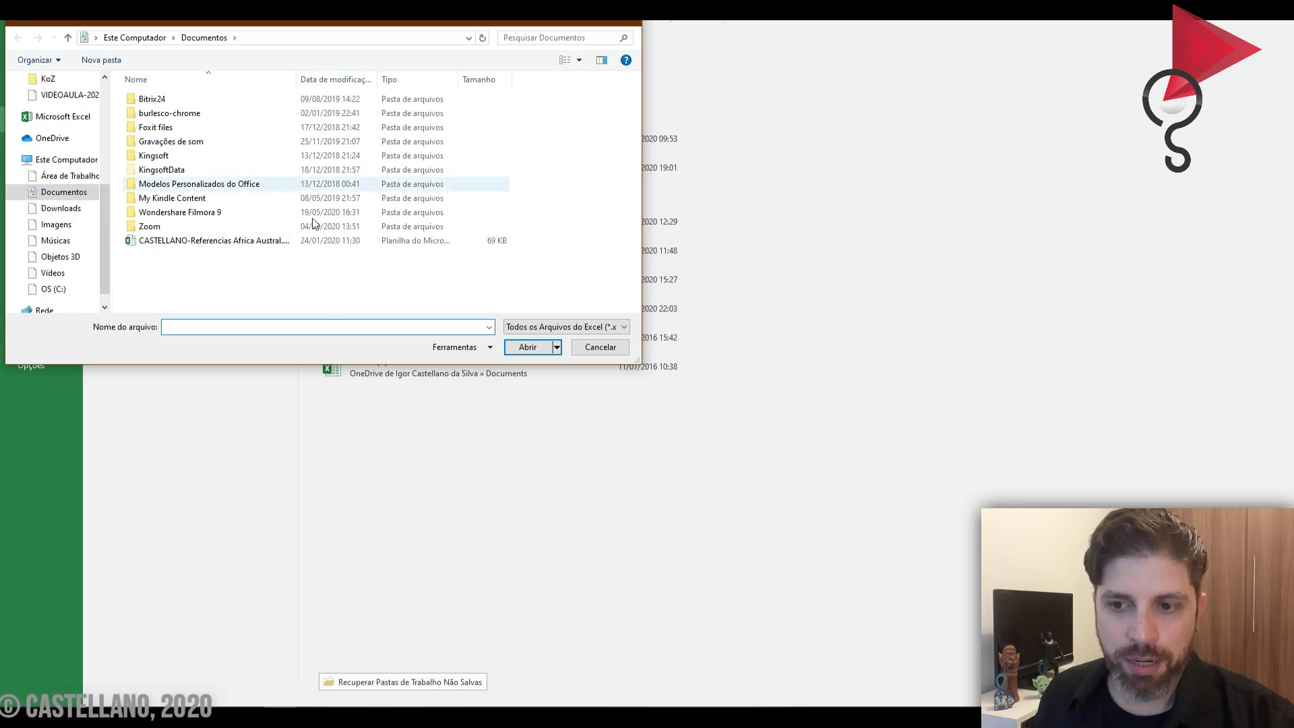
pyautogui.click(561, 326)
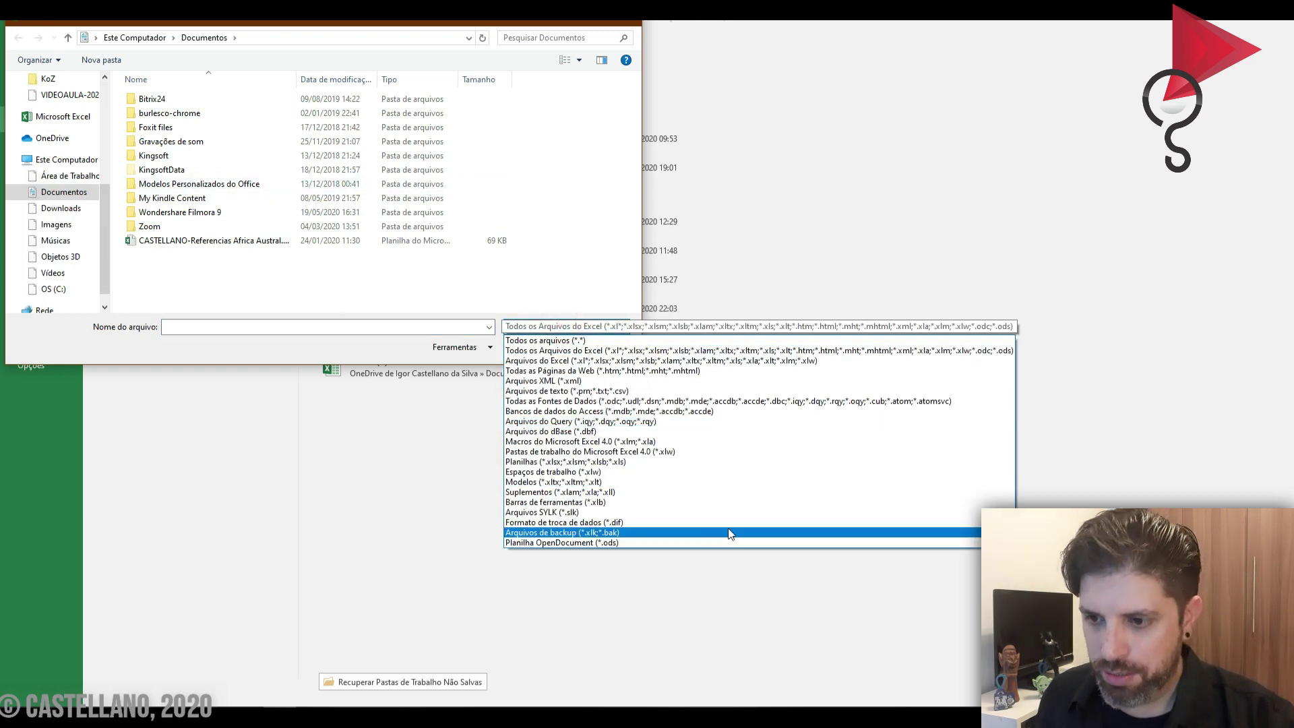
pyautogui.click(651, 340)
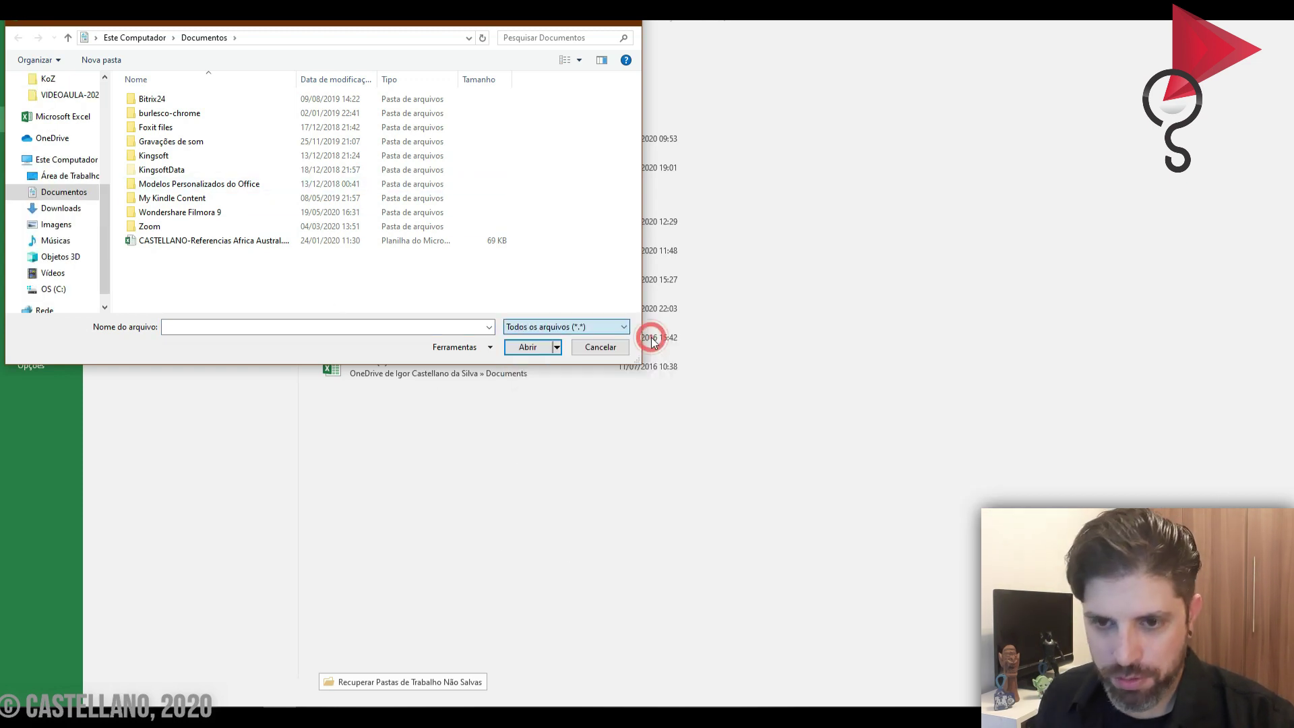
pyautogui.click(238, 277)
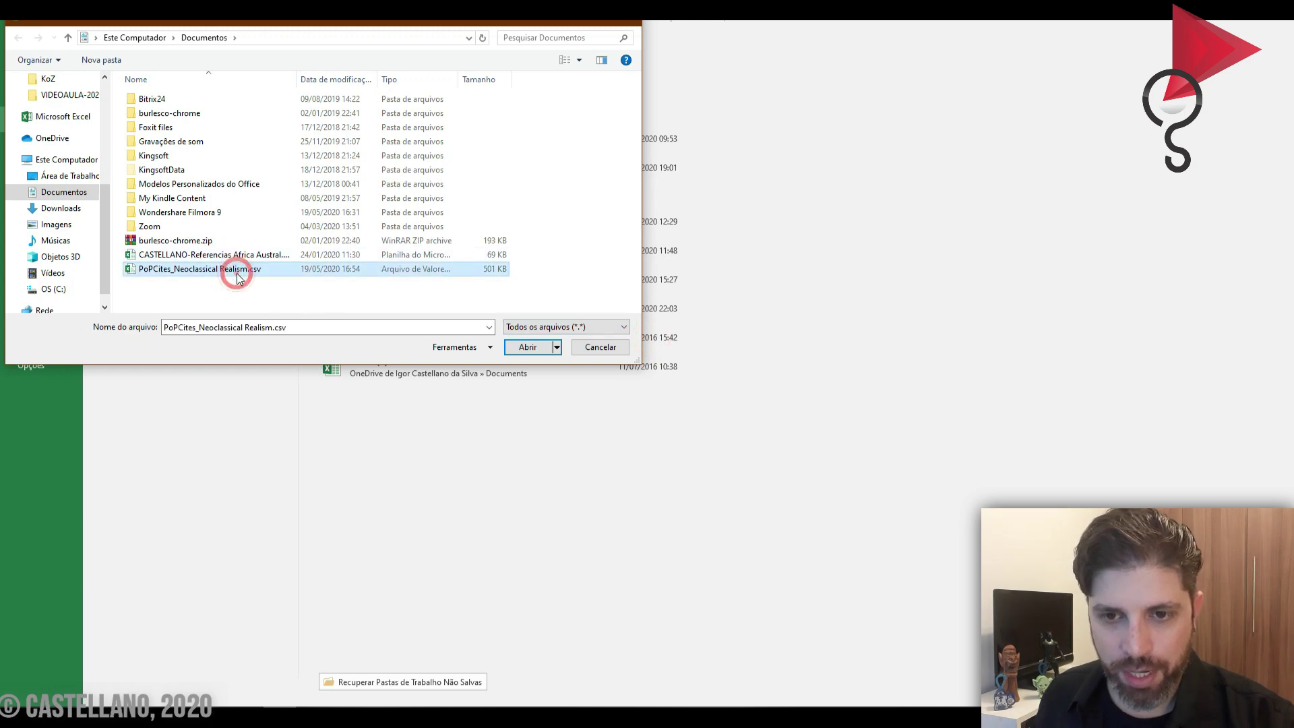
pyautogui.click(529, 349)
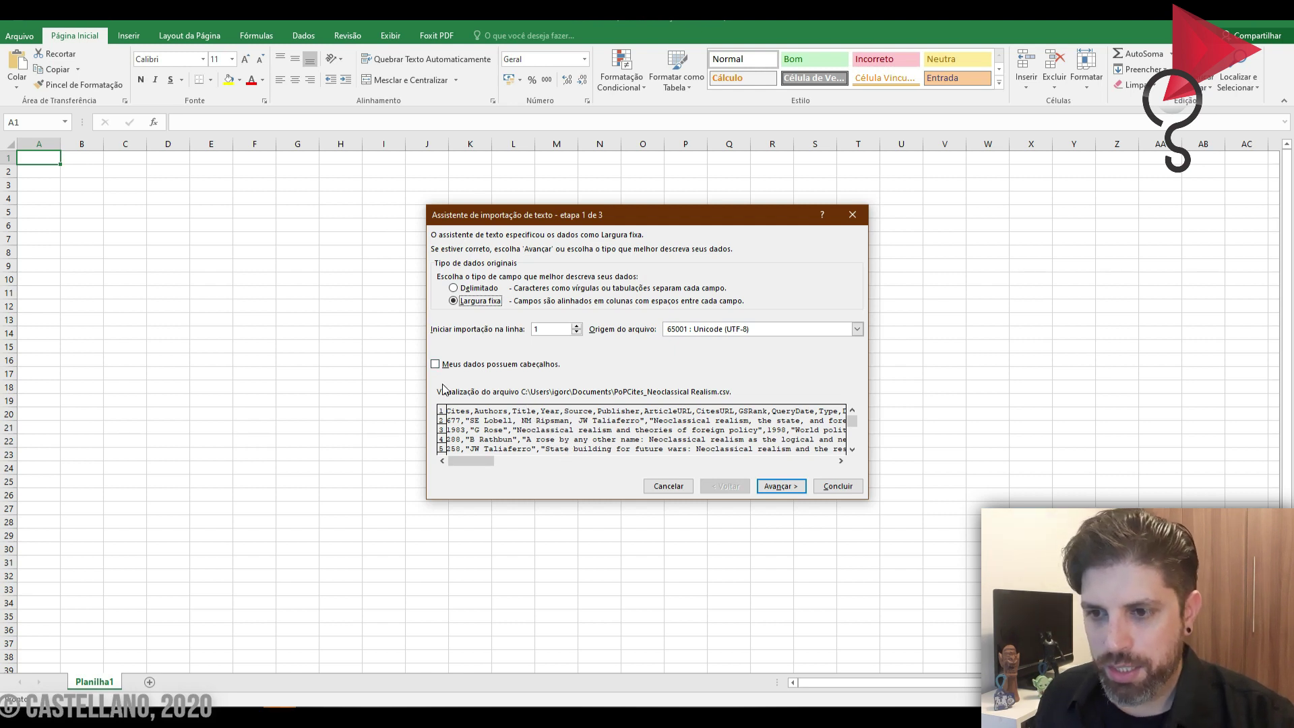
# Step: Set the text import's original data type to fixed width and advance to the column format settings
pyautogui.click(782, 486)
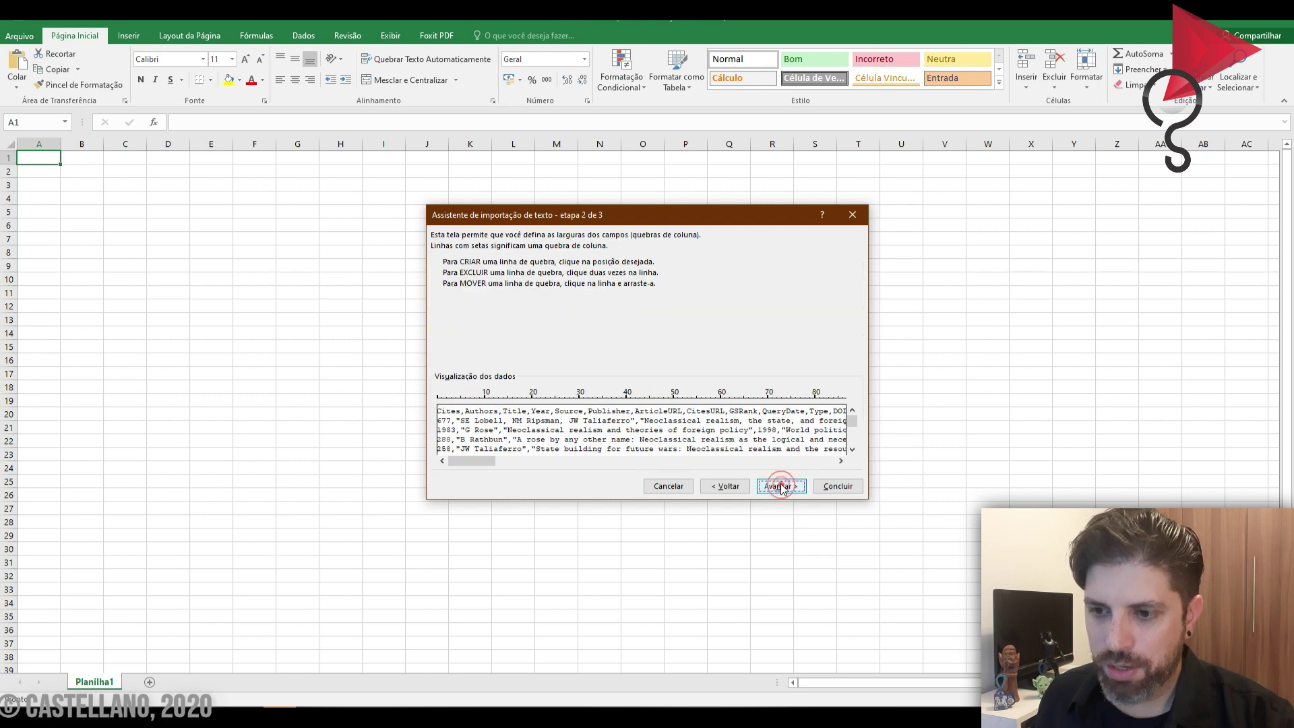
pyautogui.click(707, 488)
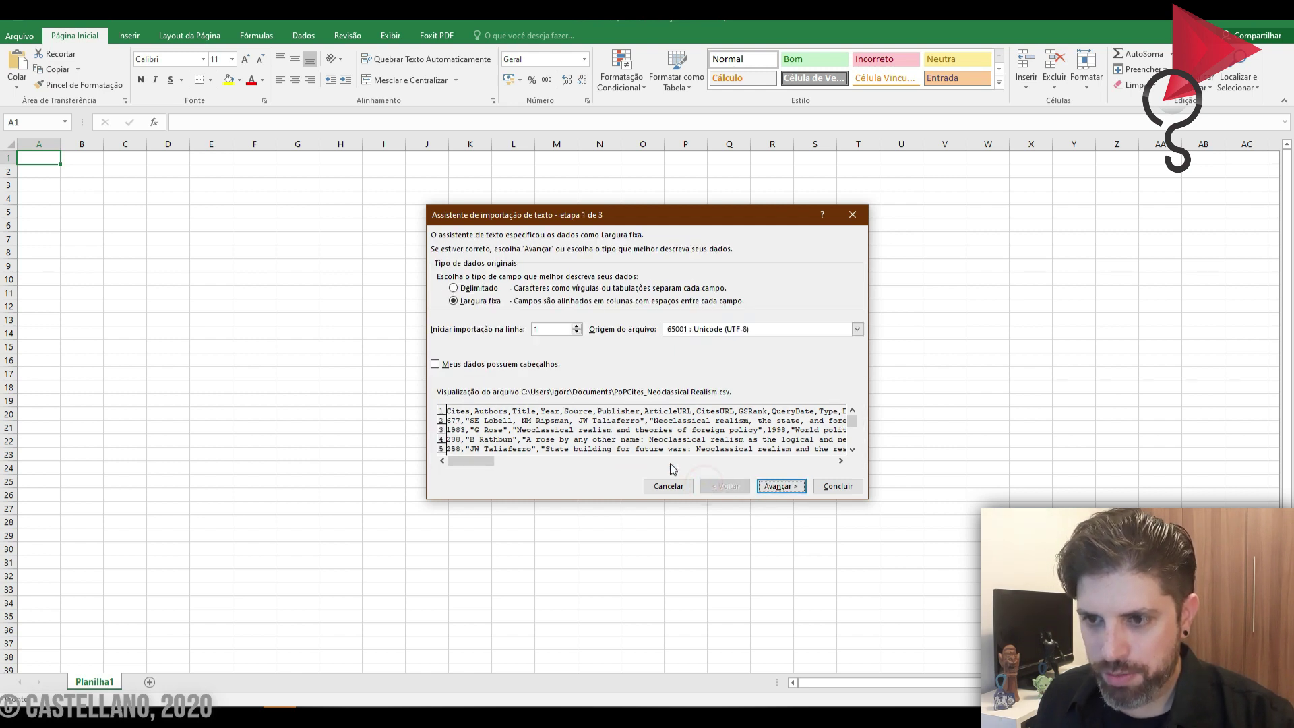
pyautogui.click(470, 290)
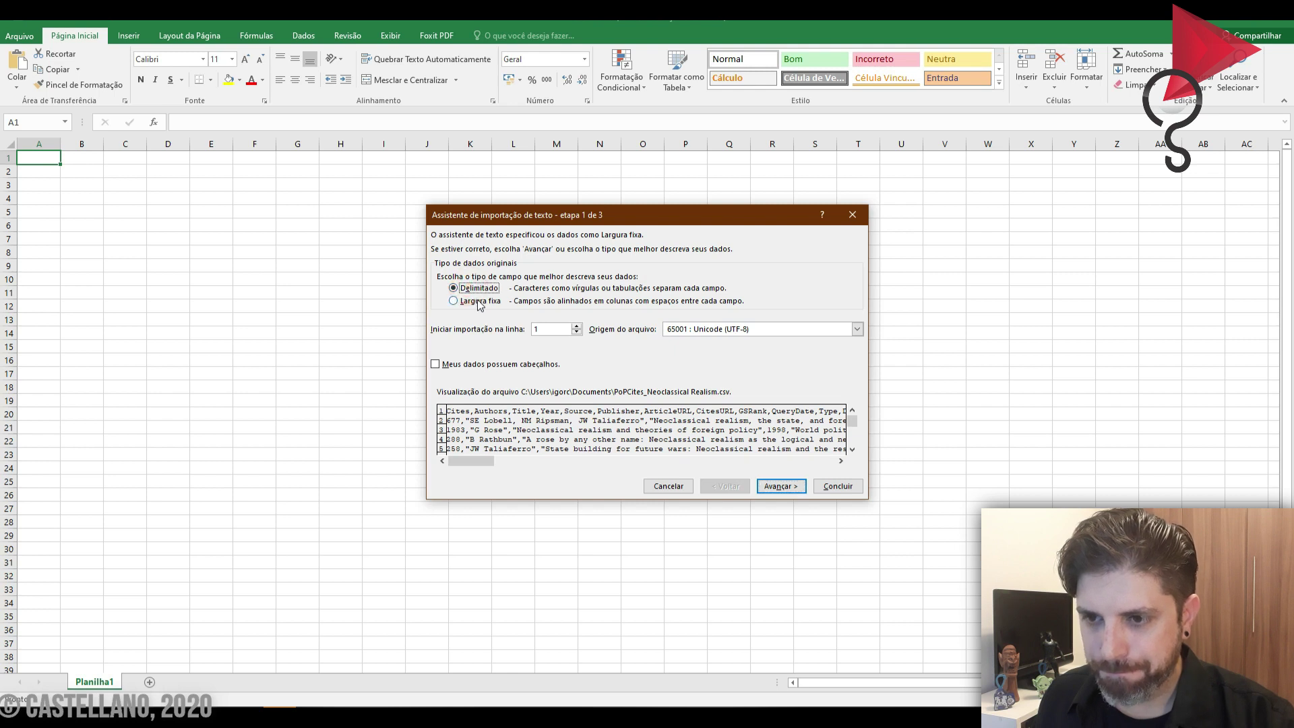
pyautogui.click(480, 300)
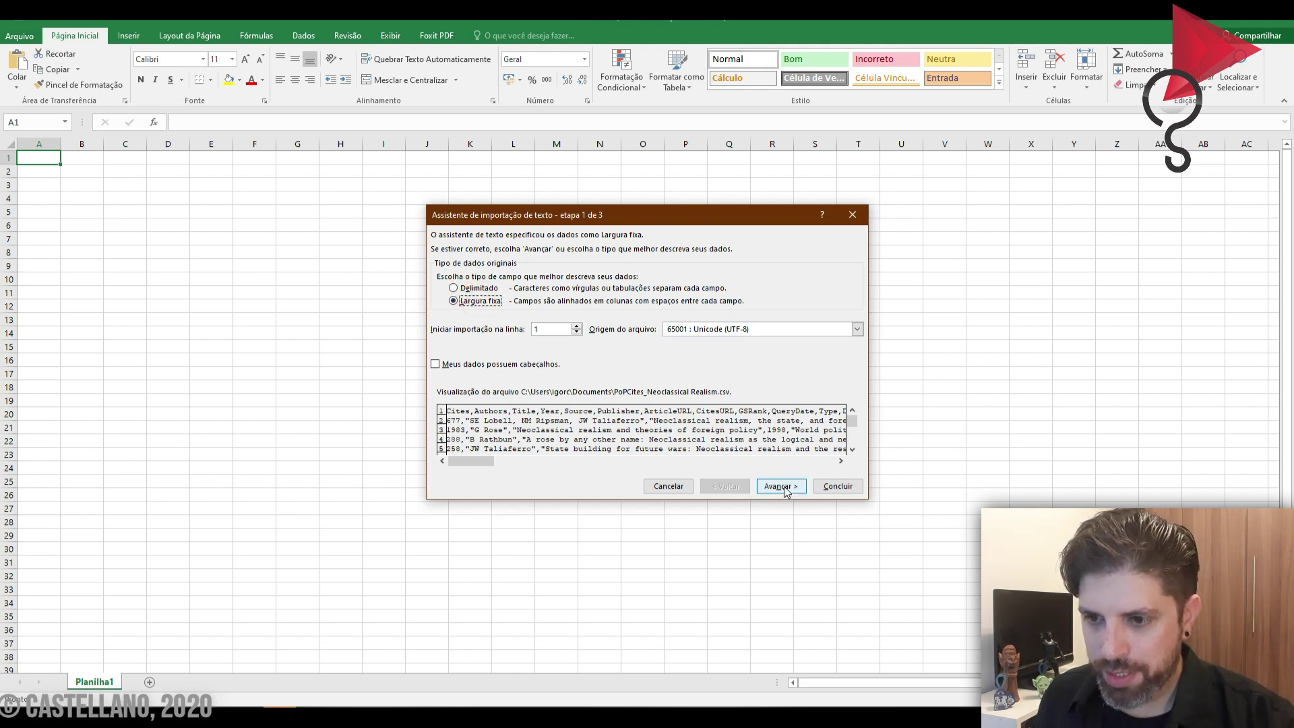
pyautogui.click(780, 487)
pyautogui.click(781, 487)
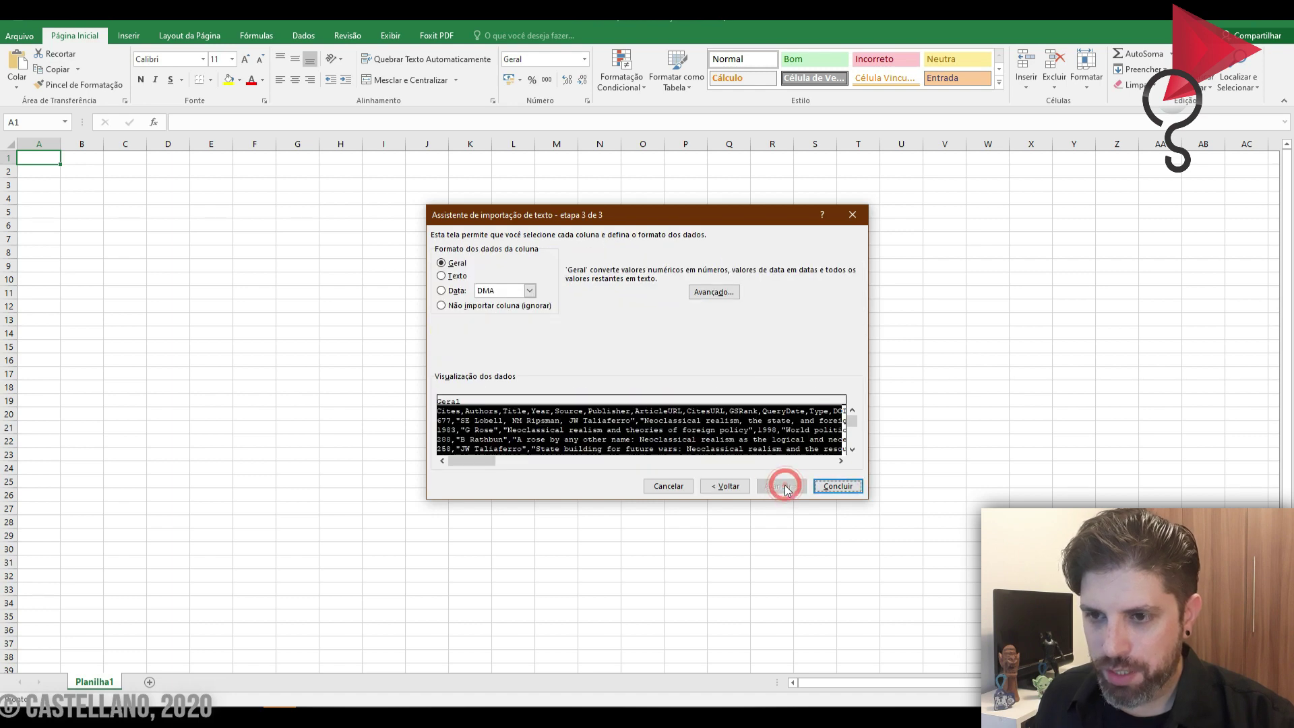
# Step: Set the imported column's data format to Text and finish the import
pyautogui.click(451, 277)
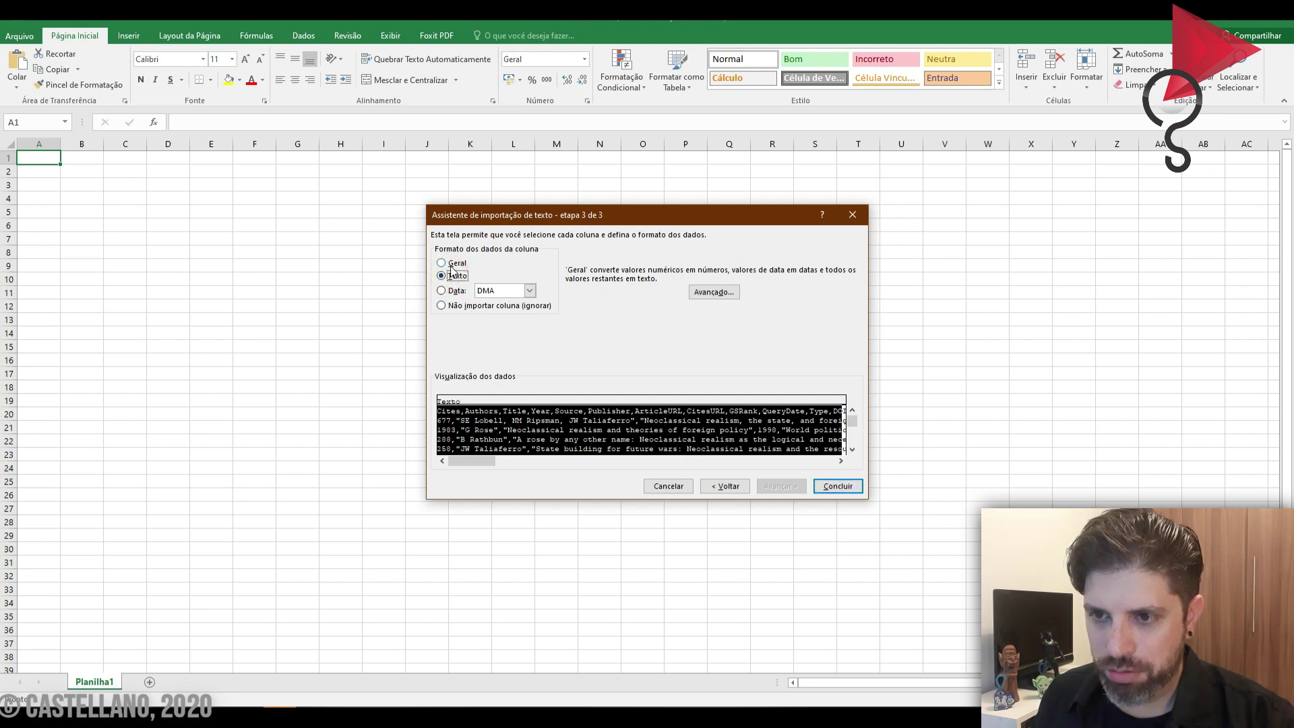
pyautogui.click(451, 264)
pyautogui.click(452, 276)
pyautogui.click(451, 264)
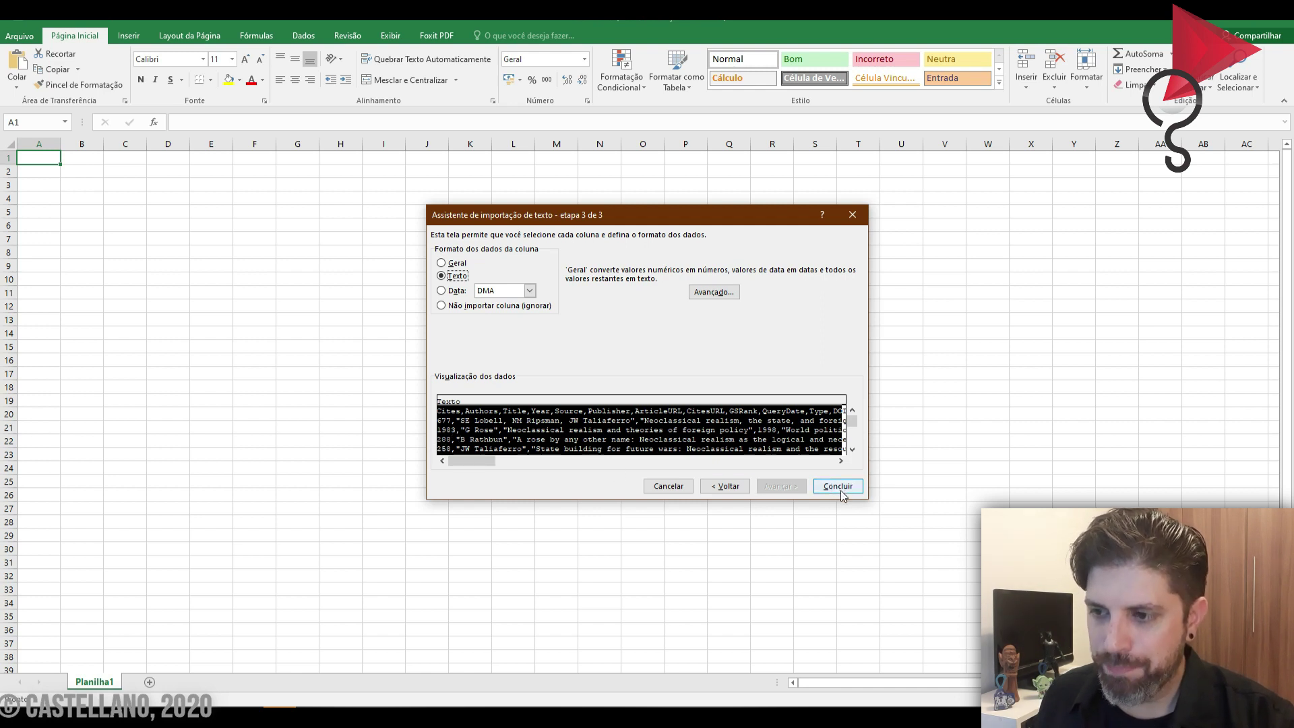
pyautogui.click(838, 486)
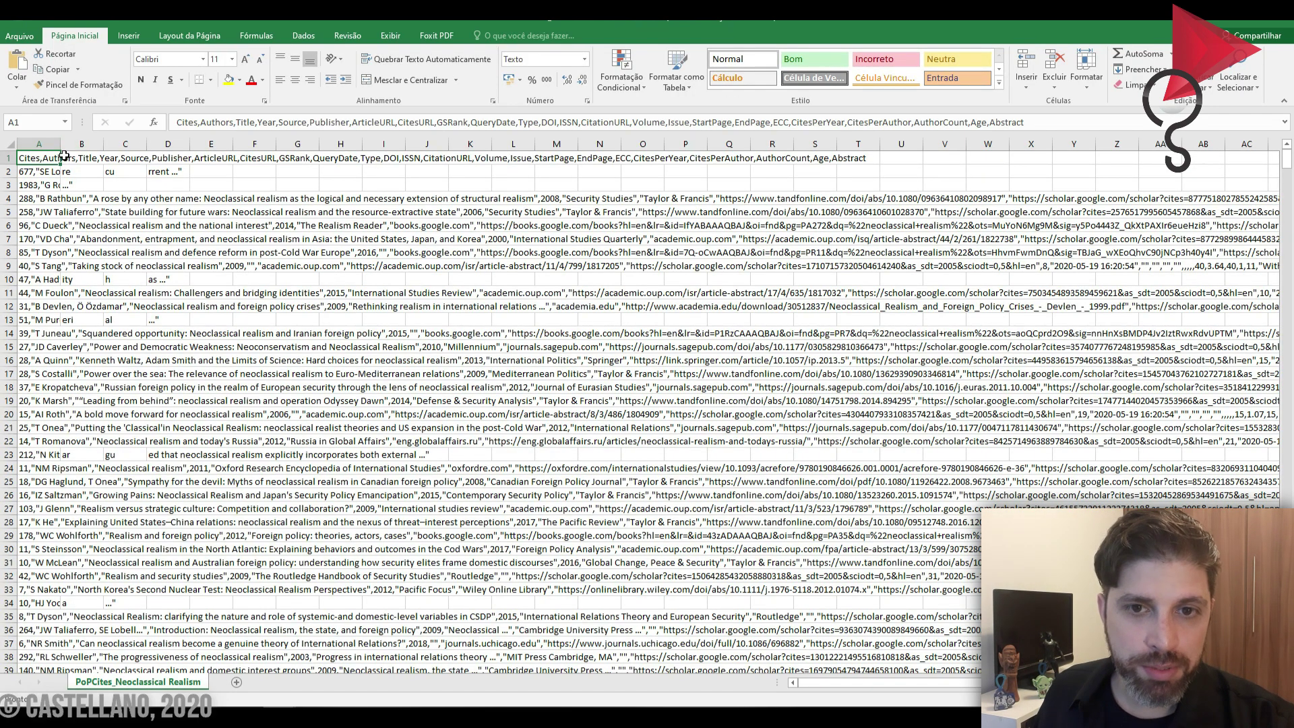
# Step: Widen column A and start converting its text to columns as delimited data, advancing to the delimiter settings
pyautogui.moveTo(60, 146); pyautogui.dragTo(273, 145)
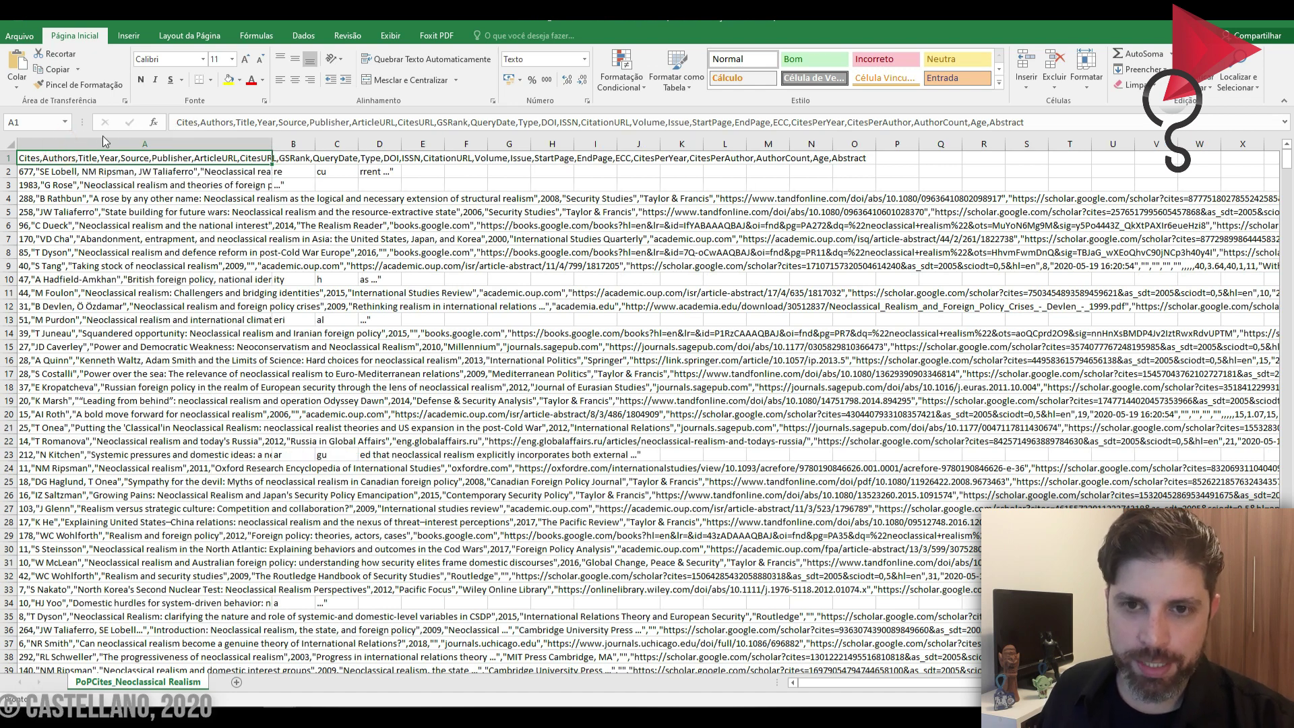
pyautogui.click(170, 144)
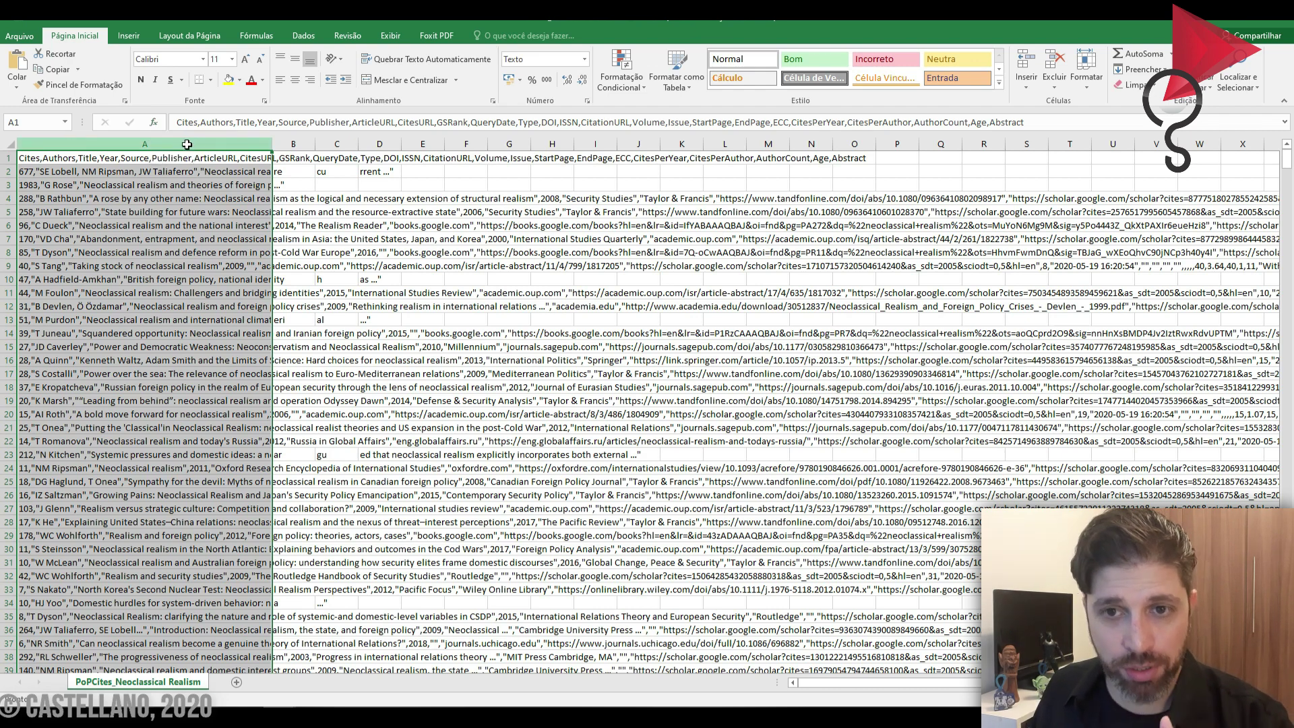
pyautogui.click(181, 137)
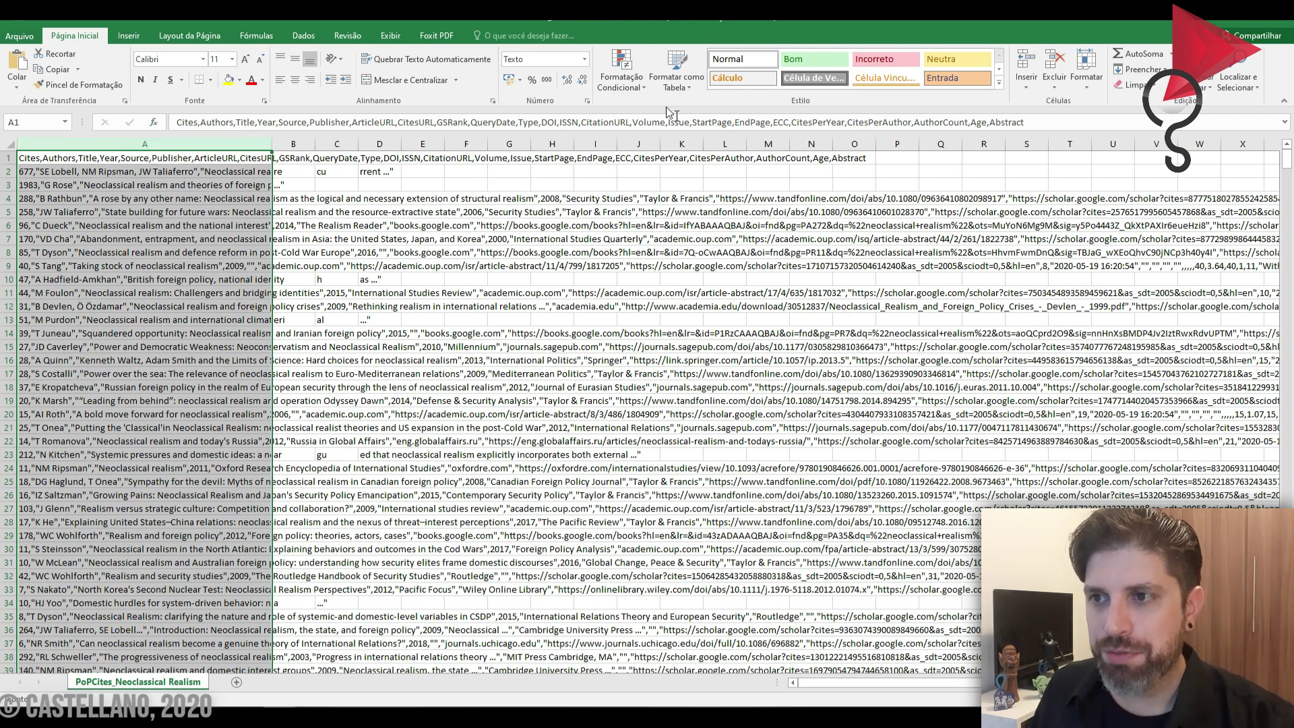
pyautogui.click(297, 36)
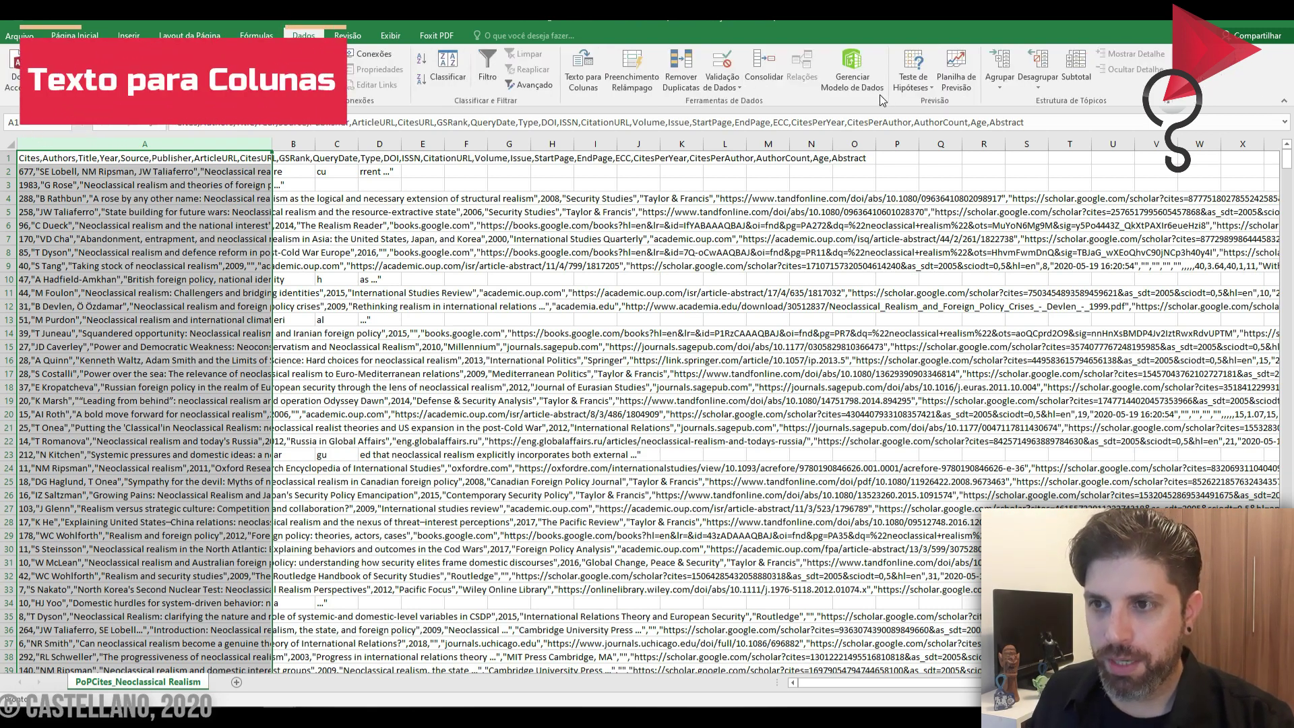
pyautogui.click(586, 65)
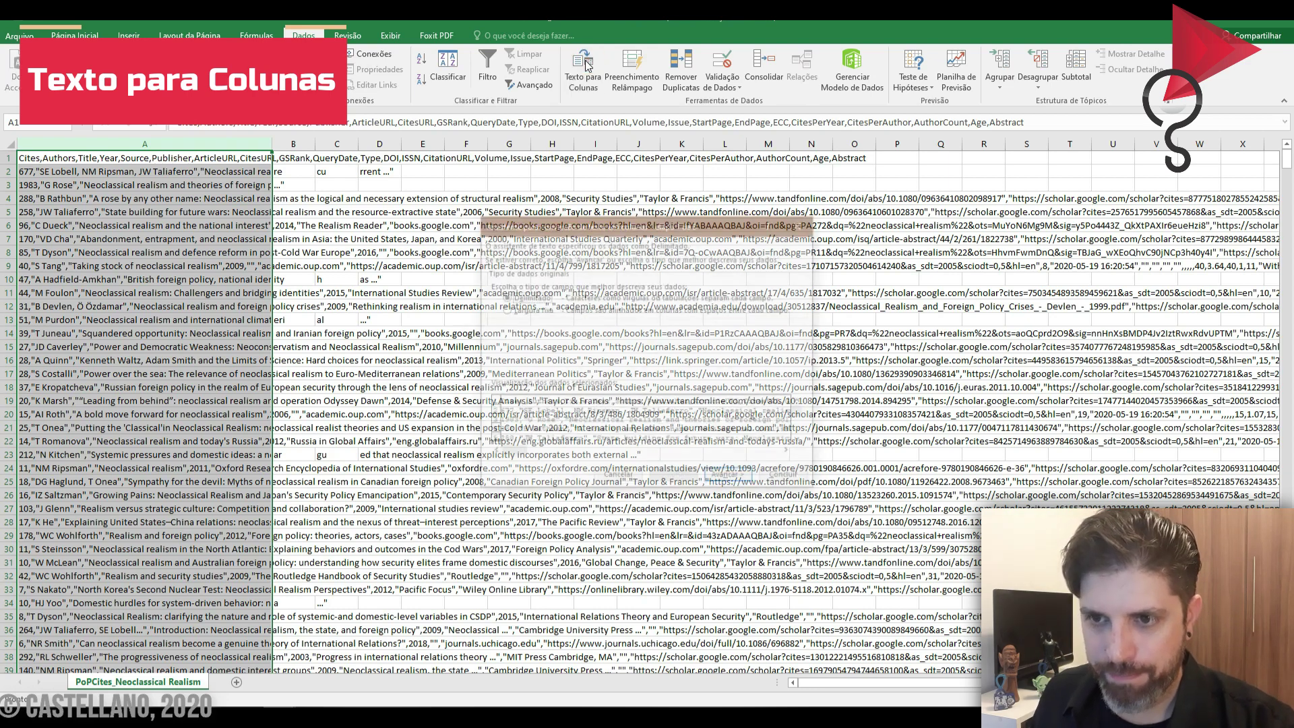
pyautogui.click(731, 478)
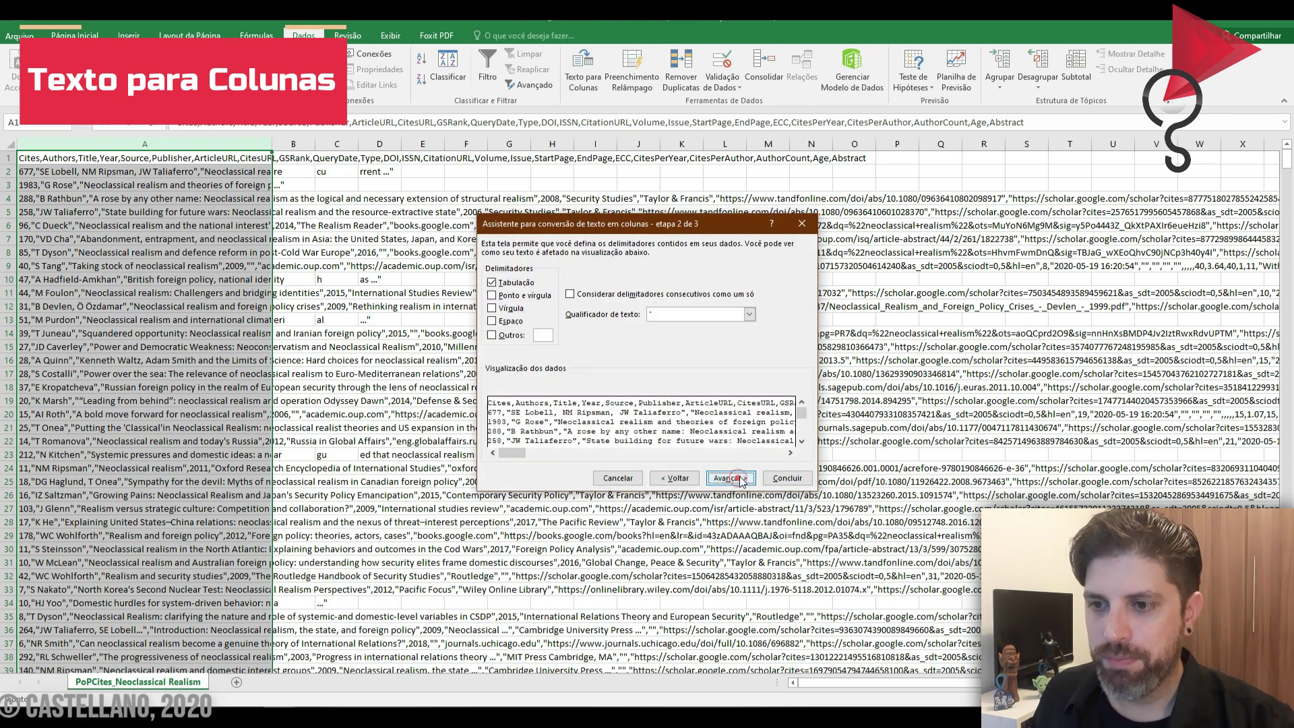
# Step: Add the comma as a delimiter and finish the conversion with the General data format, replacing the existing data
pyautogui.click(510, 310)
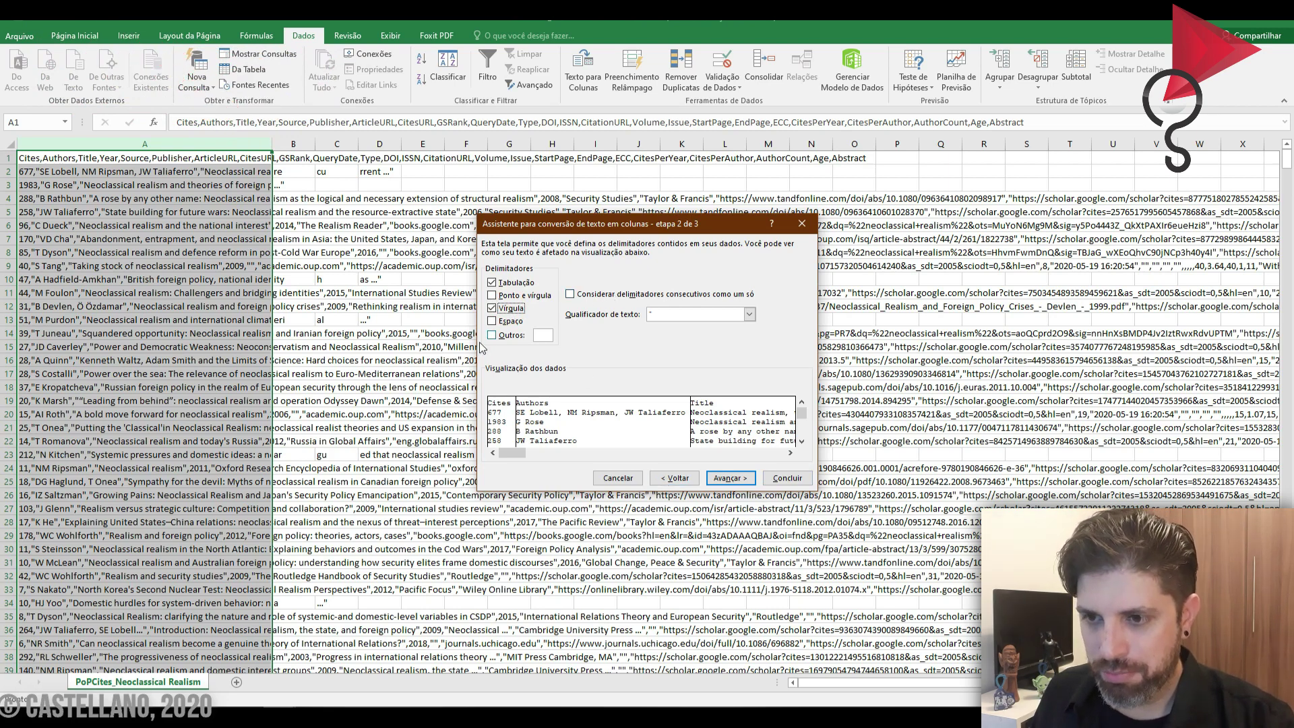
pyautogui.click(735, 480)
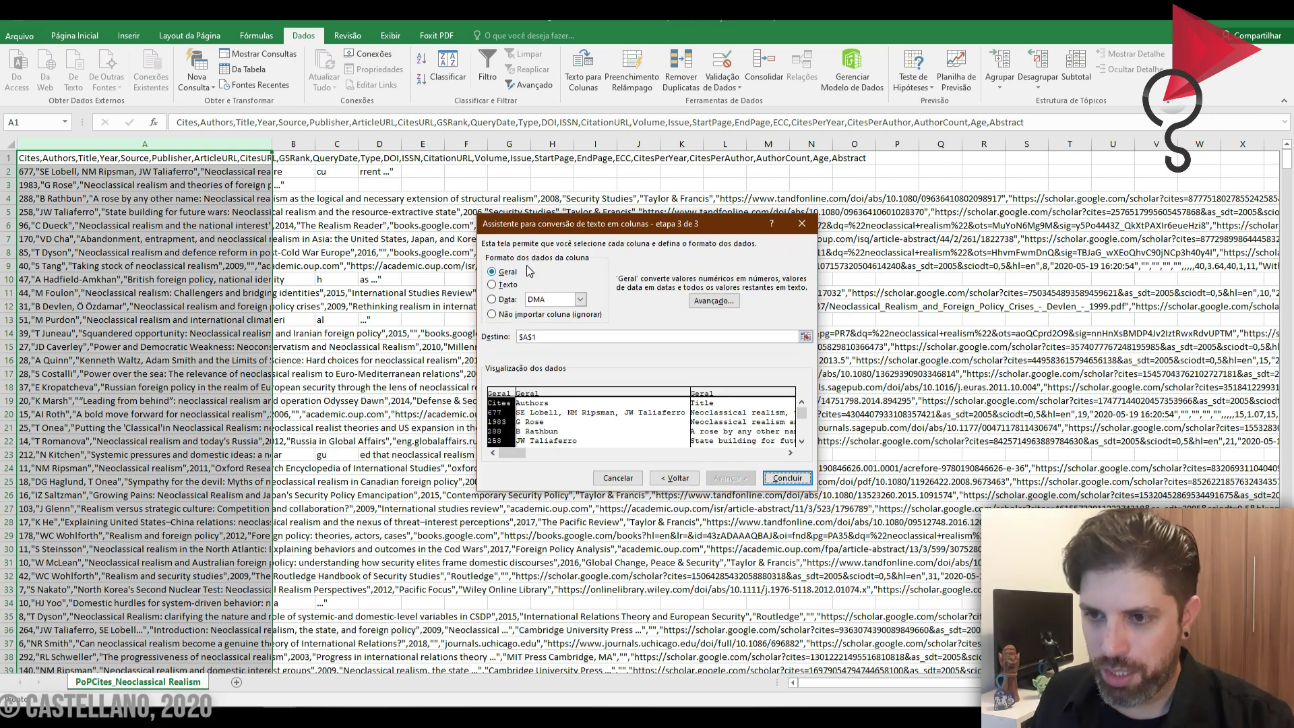
pyautogui.click(787, 478)
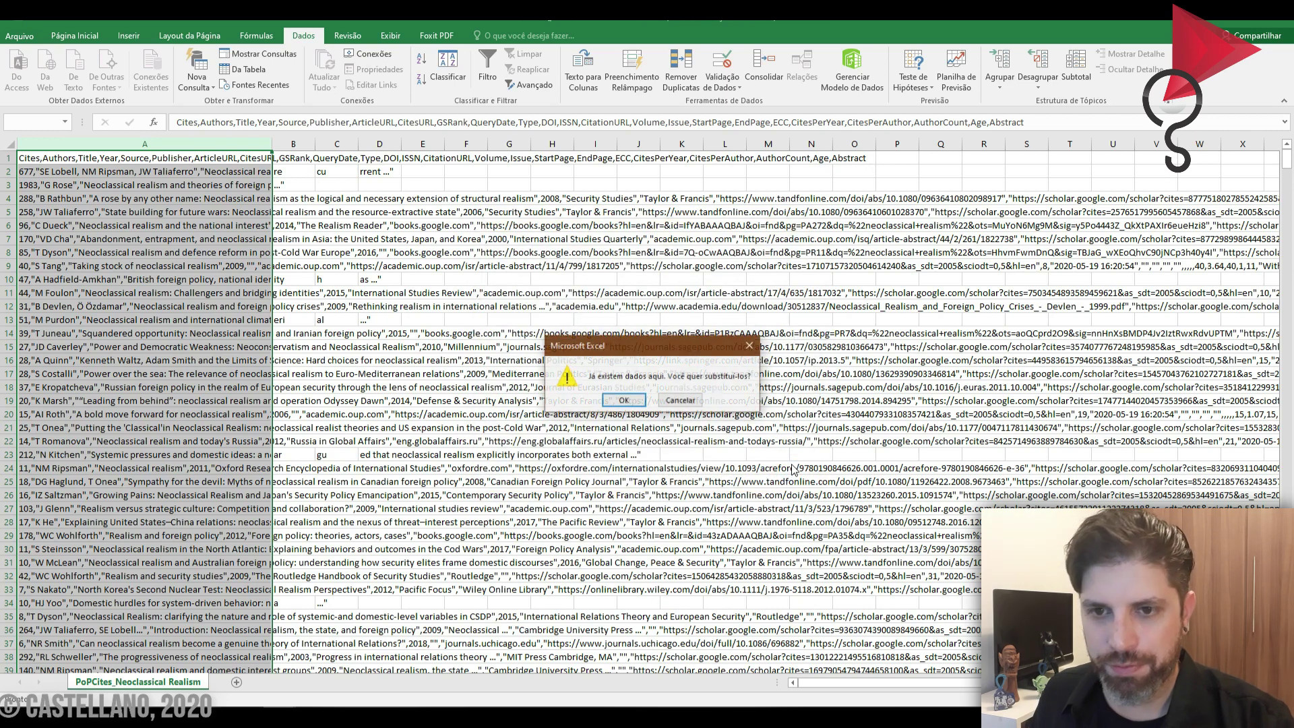
pyautogui.click(624, 401)
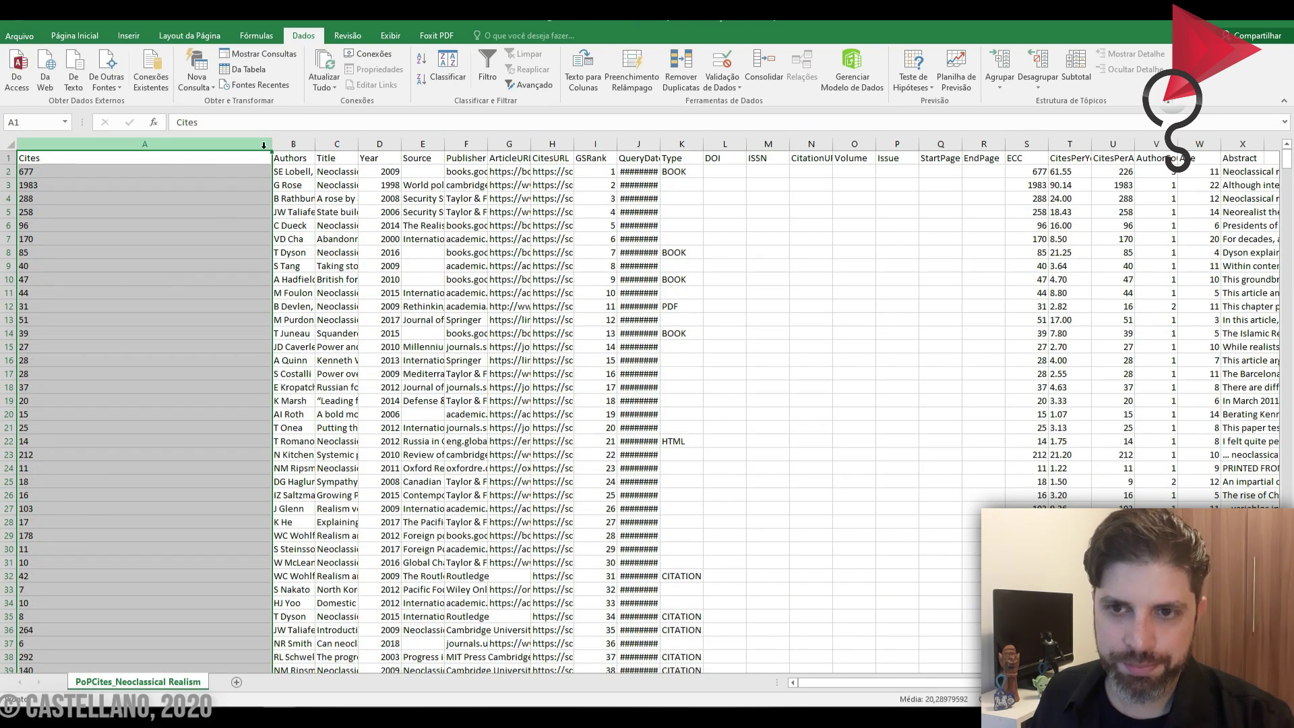
# Step: Narrow the Cites column, and widen the CitesURL and ArticleURL columns so their links are easier to read
pyautogui.moveTo(273, 144); pyautogui.dragTo(107, 144)
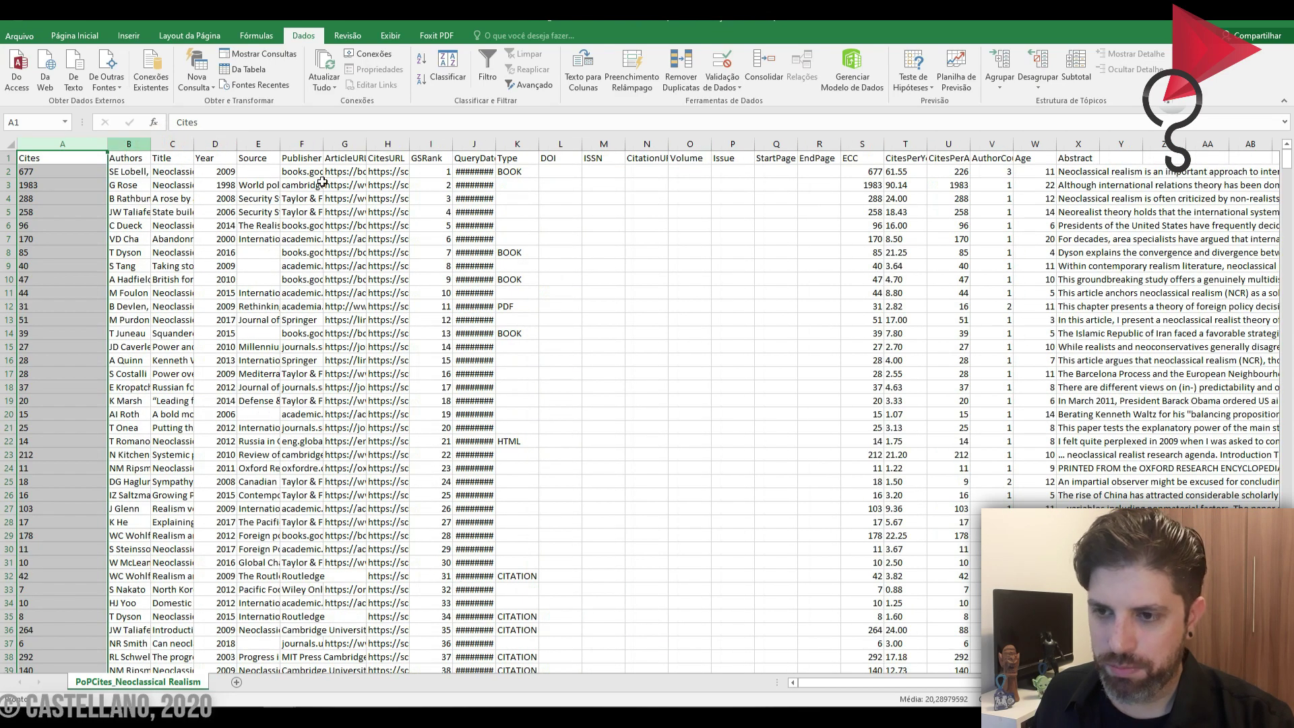
pyautogui.doubleClick(410, 143)
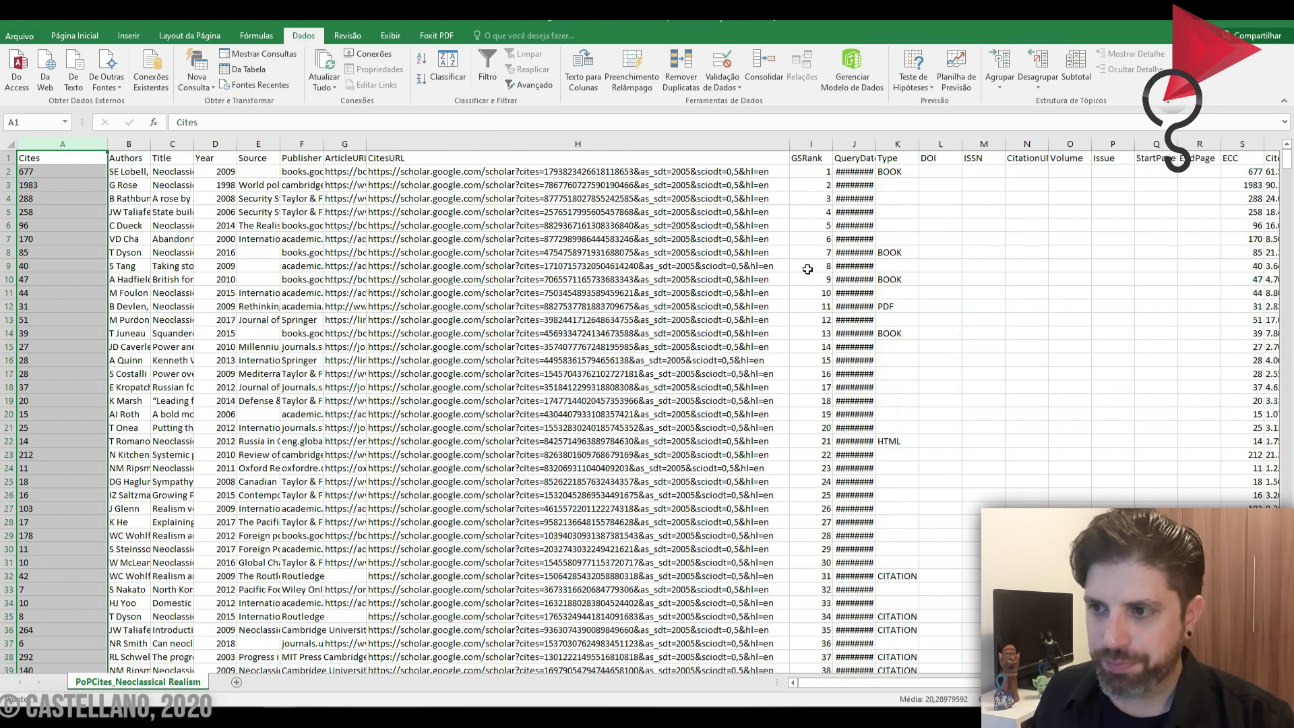
pyautogui.doubleClick(783, 147)
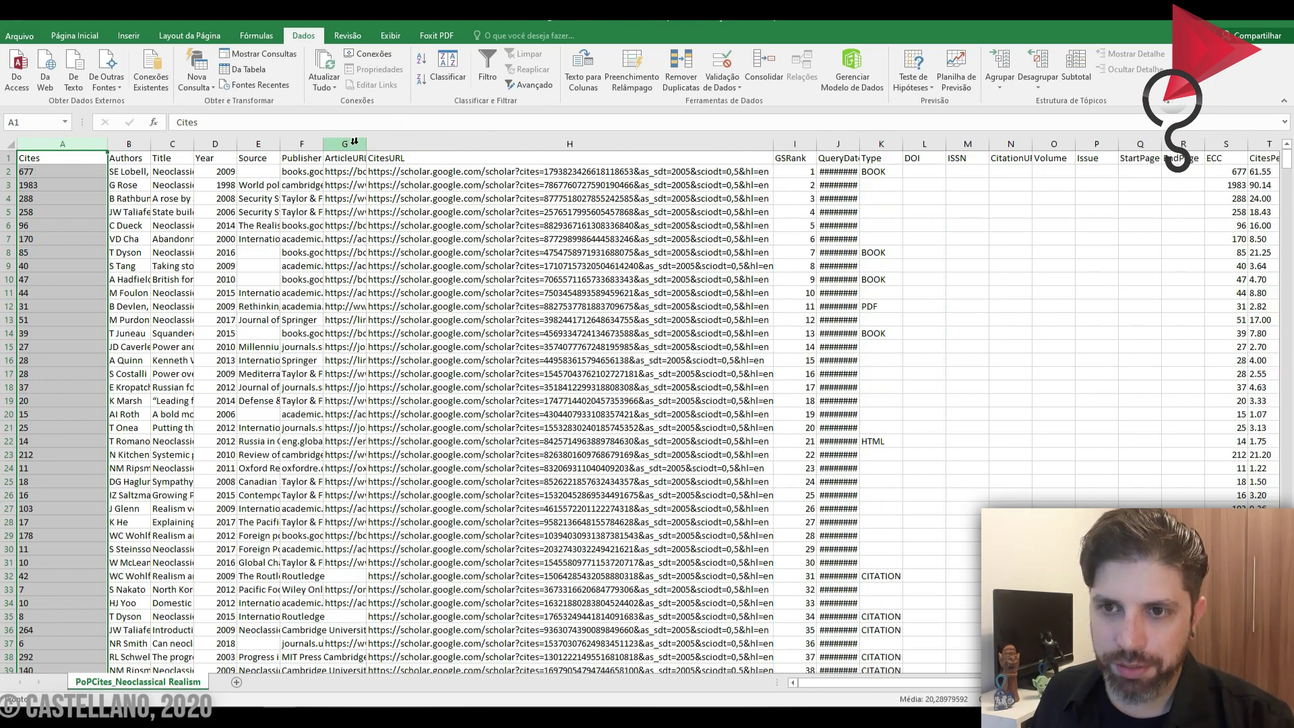
pyautogui.moveTo(429, 143); pyautogui.dragTo(480, 158)
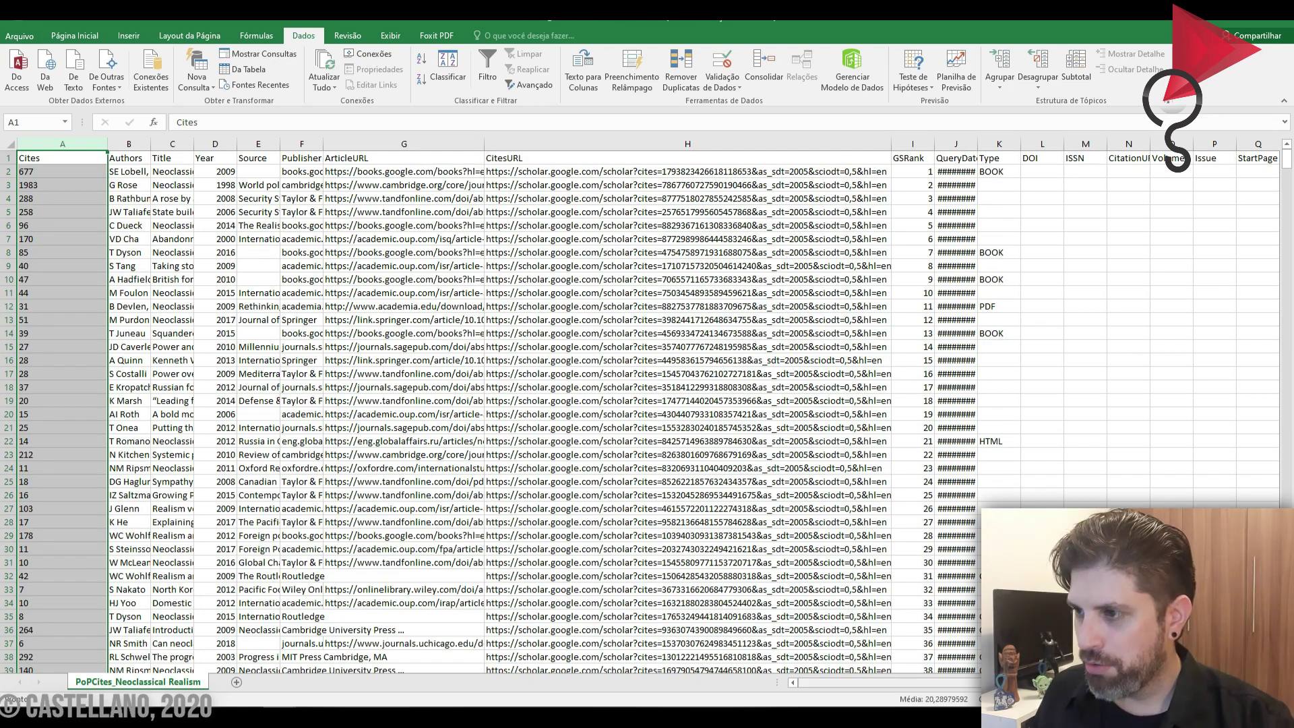
# Step: Widen the Abstract column at the far end of the table
pyautogui.hscroll(3, 2, 688)
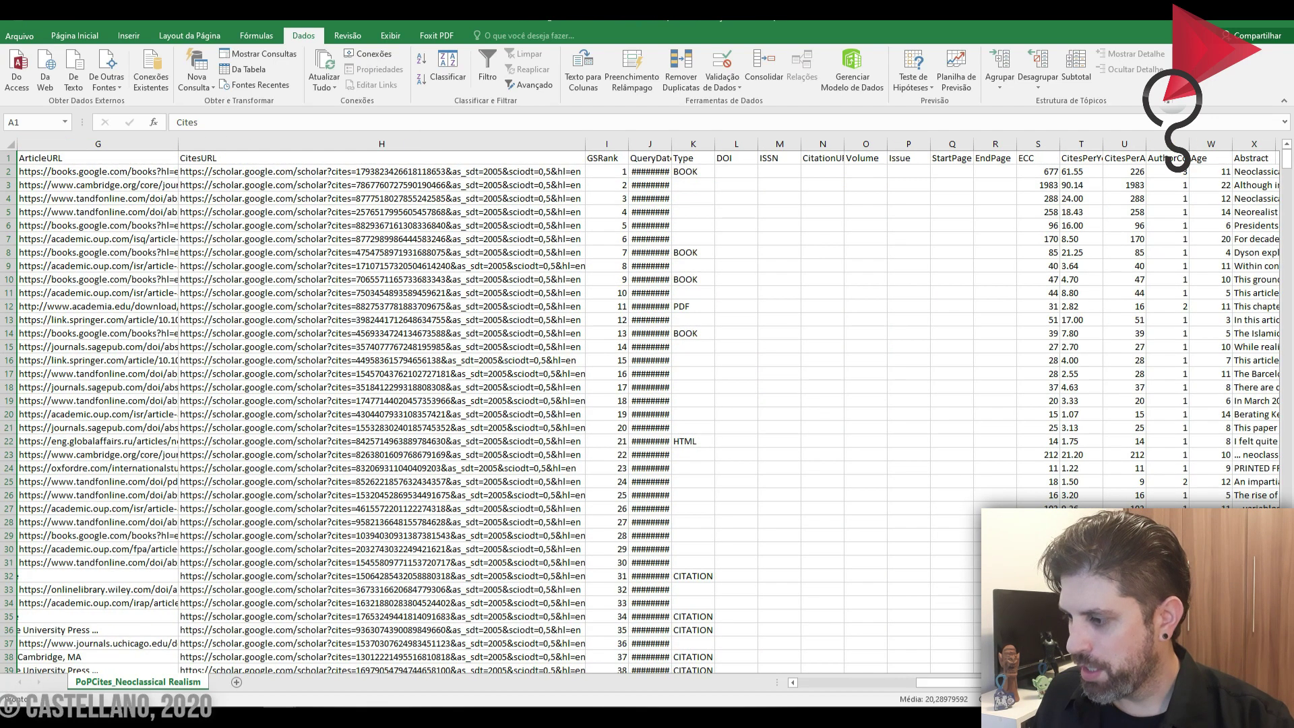
pyautogui.hscroll(2, 2, 681)
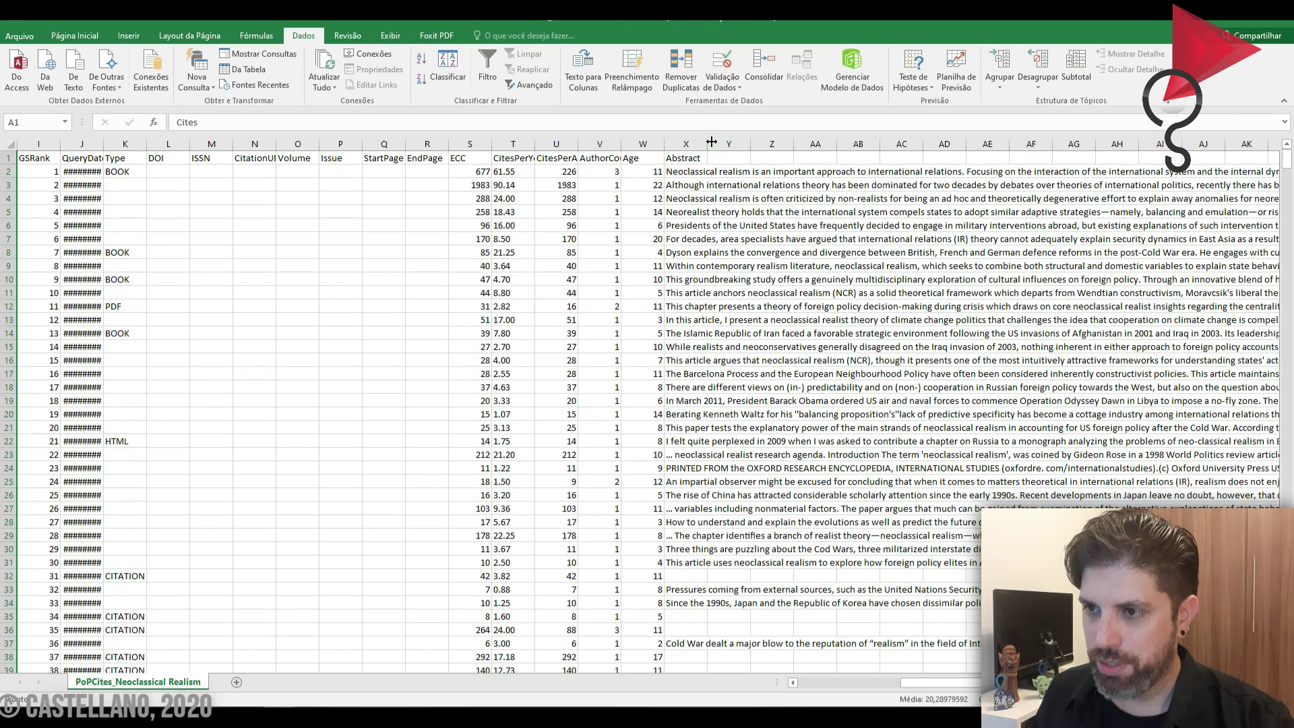
pyautogui.moveTo(703, 138); pyautogui.dragTo(861, 138)
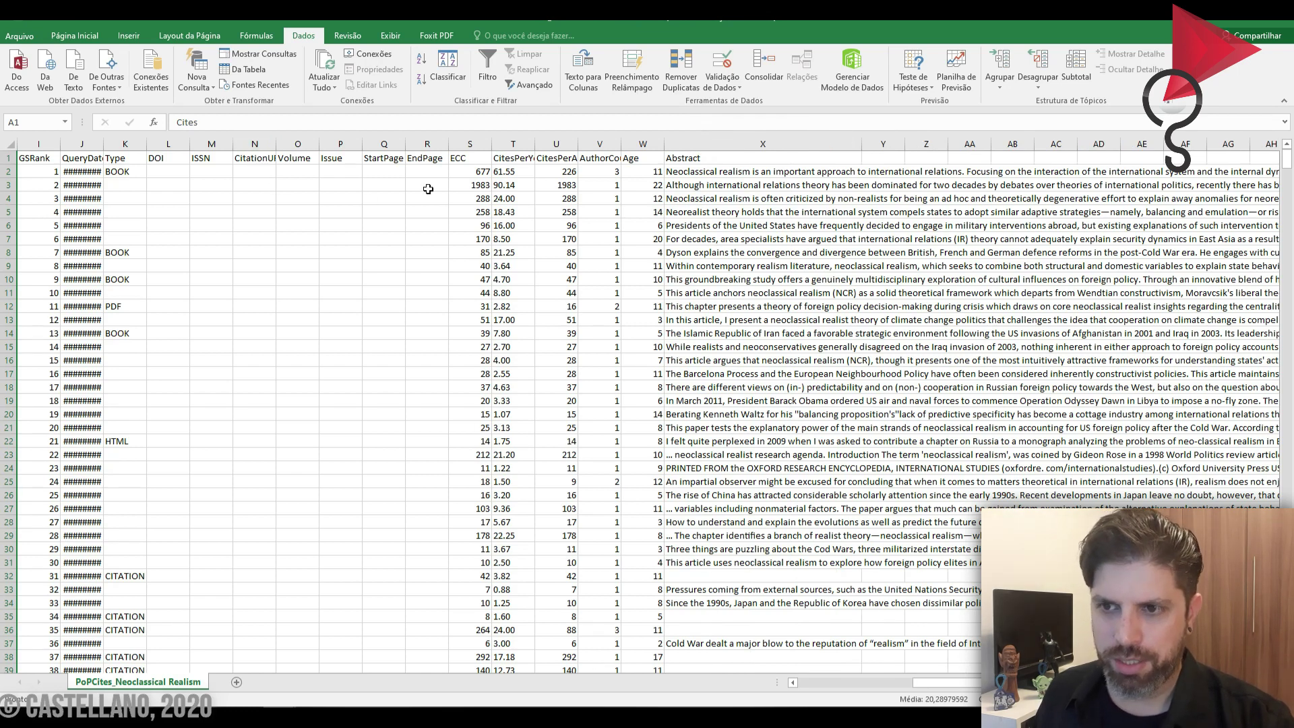
# Step: Review the CitesPerAuthor, AuthorCount, Cites, Authors, Title, Year and GSRank columns one after another
pyautogui.click(513, 144)
pyautogui.click(557, 144)
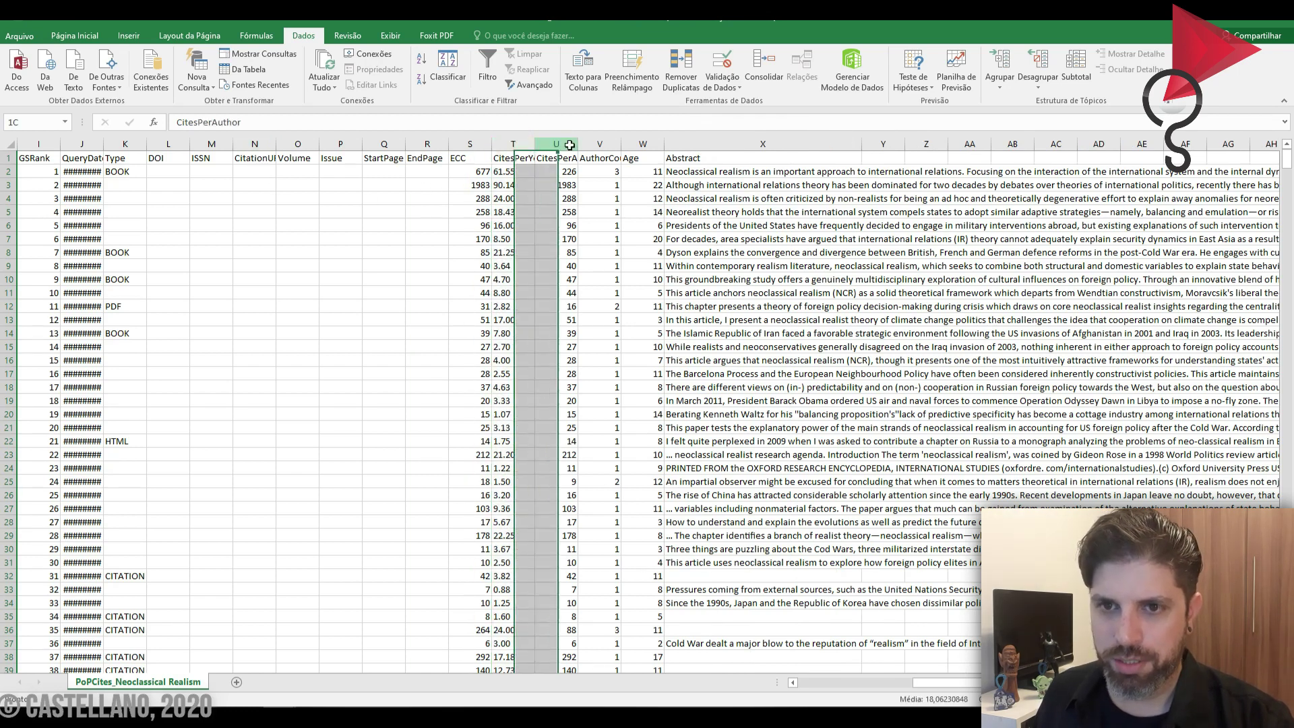
pyautogui.click(601, 144)
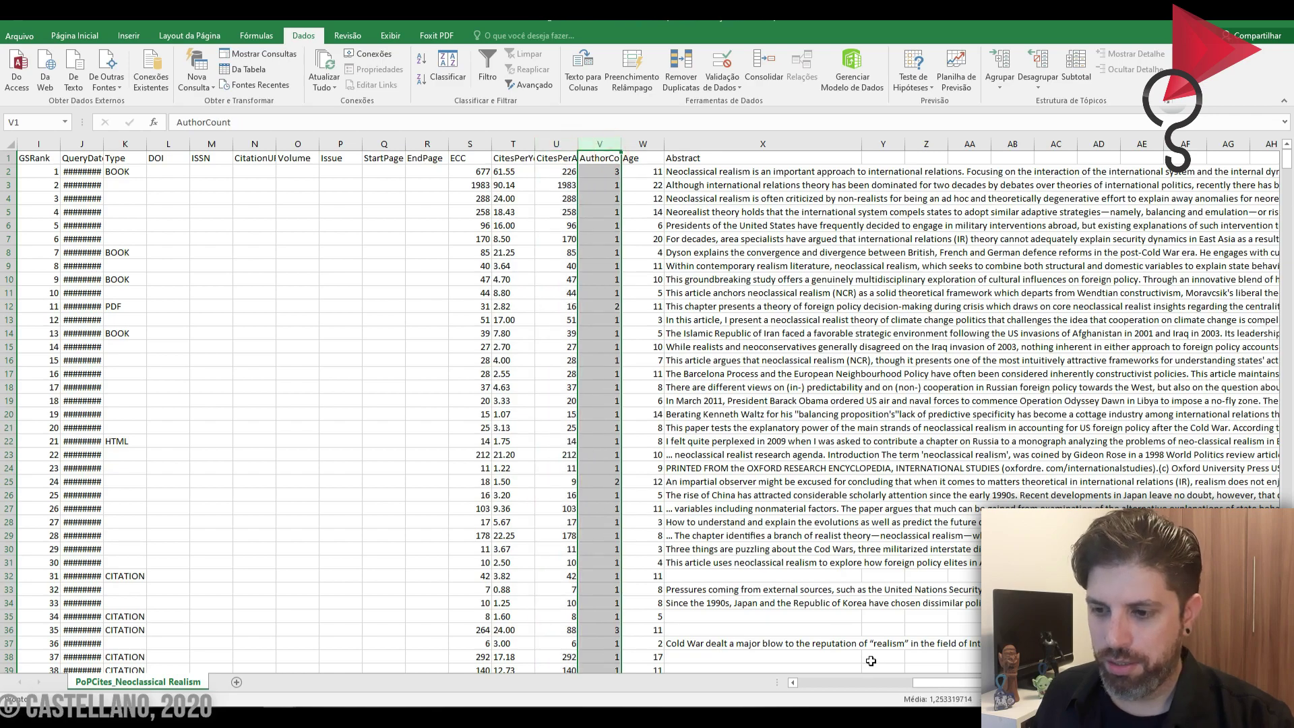
pyautogui.moveTo(947, 683); pyautogui.dragTo(793, 692)
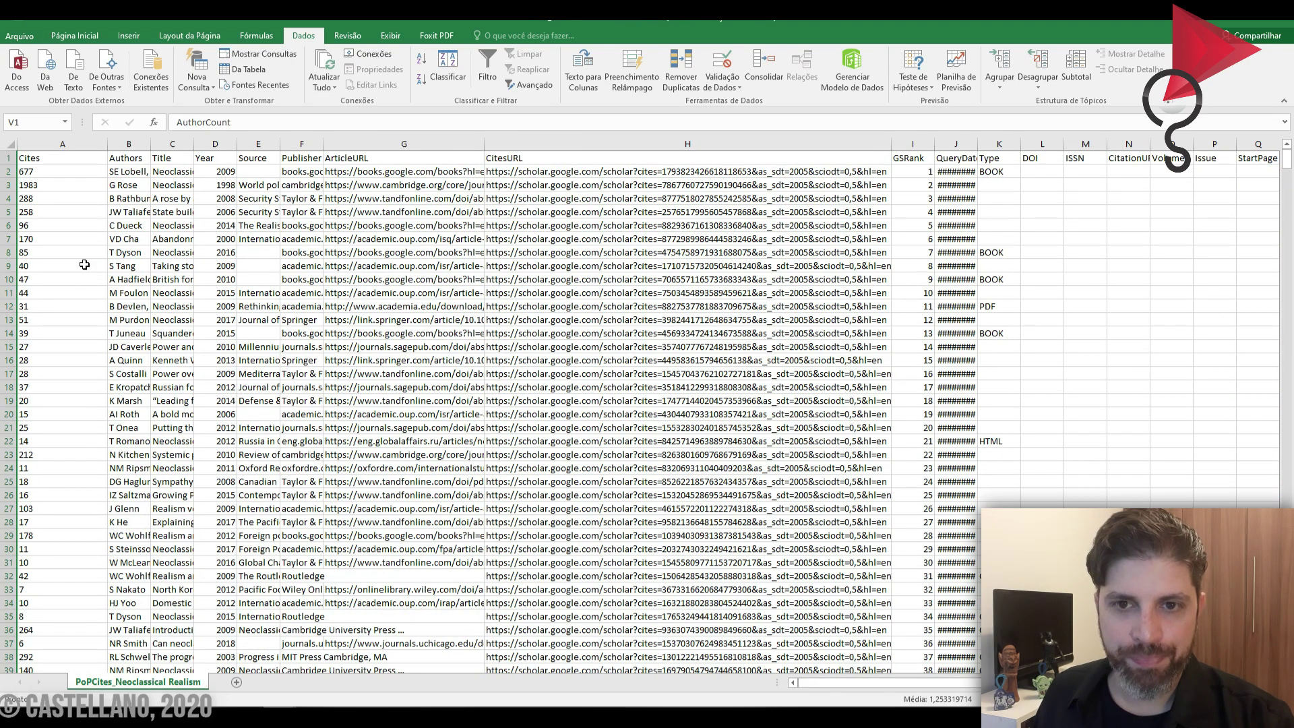
pyautogui.click(88, 144)
pyautogui.click(129, 143)
pyautogui.click(172, 143)
pyautogui.click(215, 144)
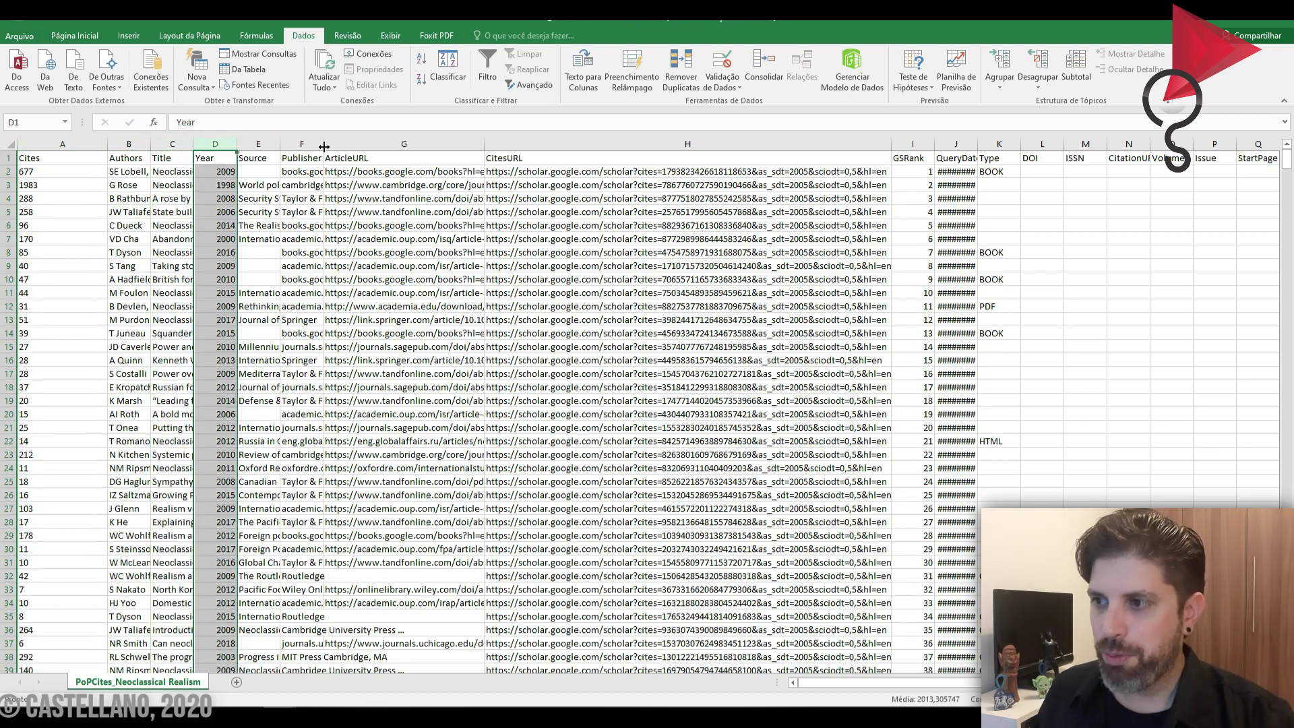
pyautogui.click(913, 144)
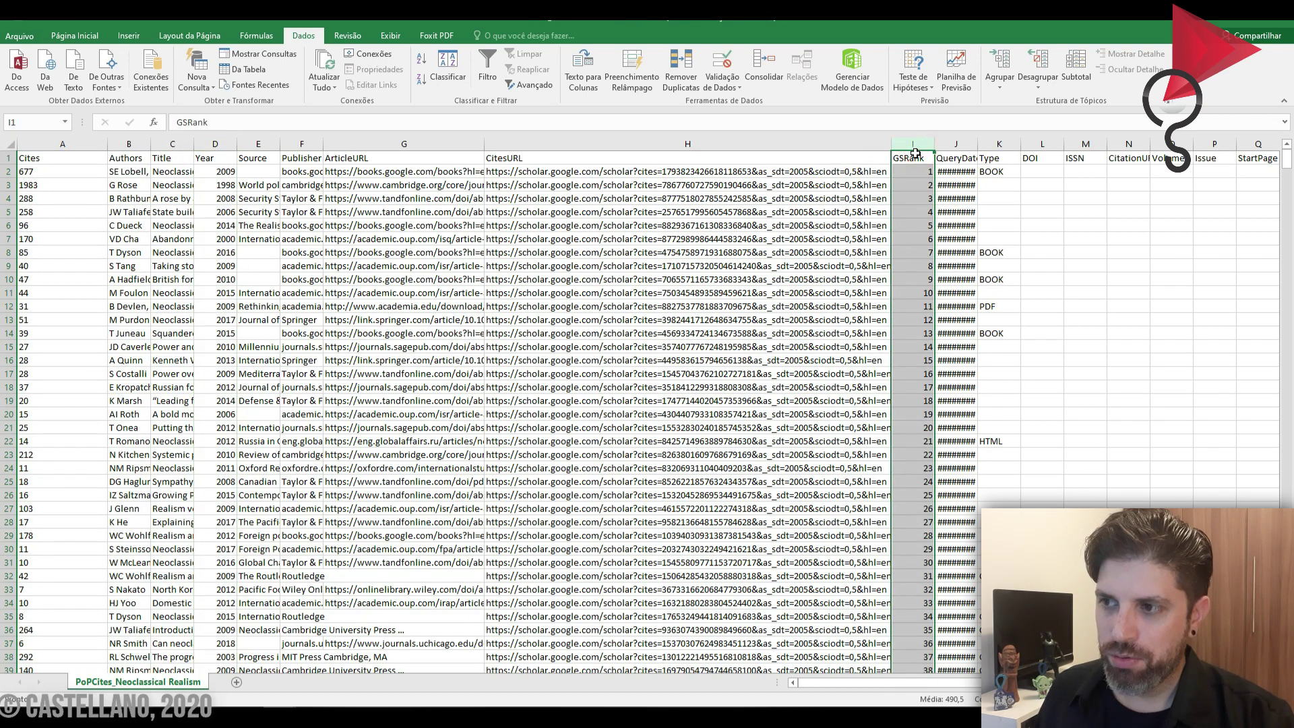
# Step: Fit the QueryDate column's width to its contents and select the column
pyautogui.doubleClick(978, 144)
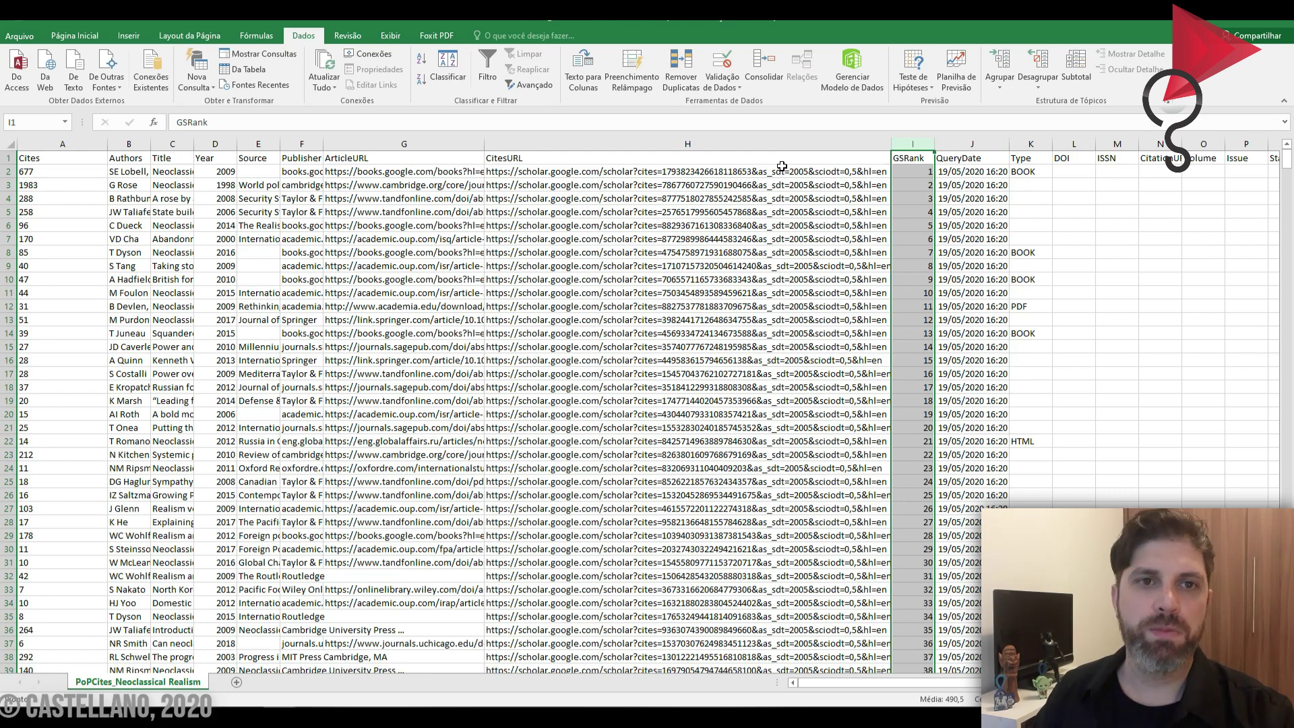
pyautogui.click(973, 144)
pyautogui.rightClick(973, 143)
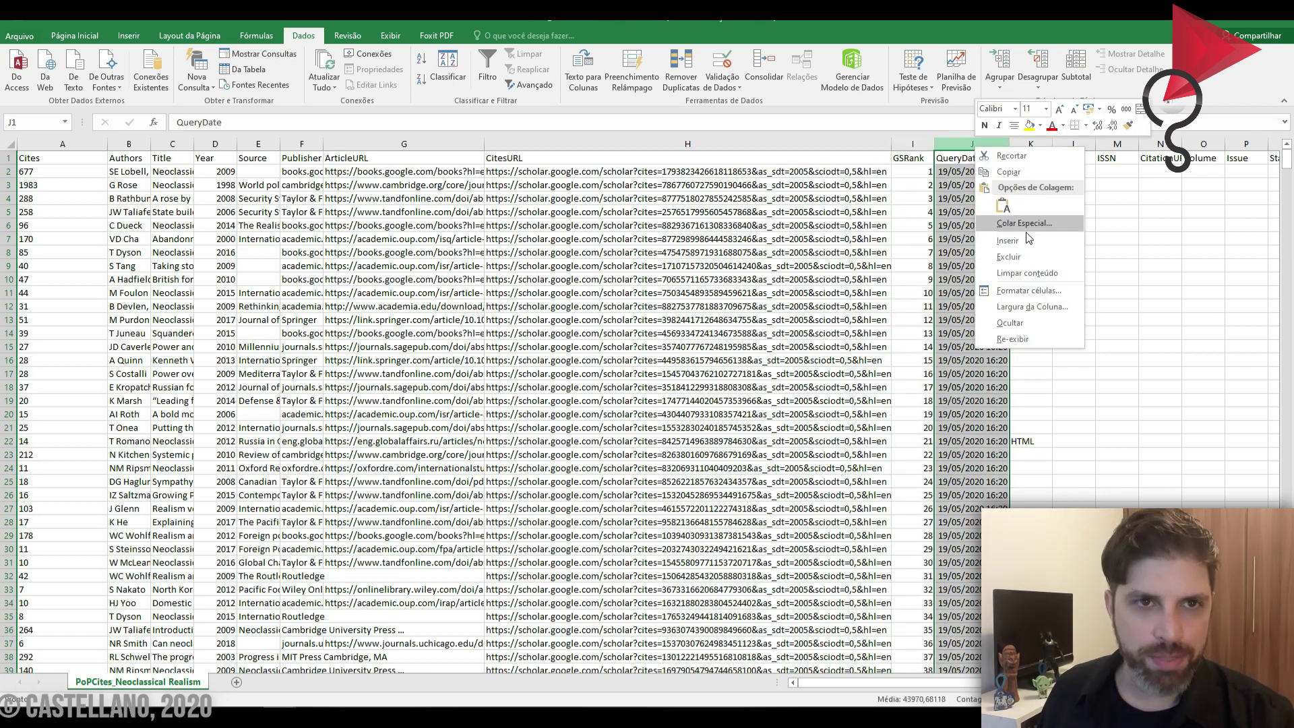
pyautogui.press('Escape')
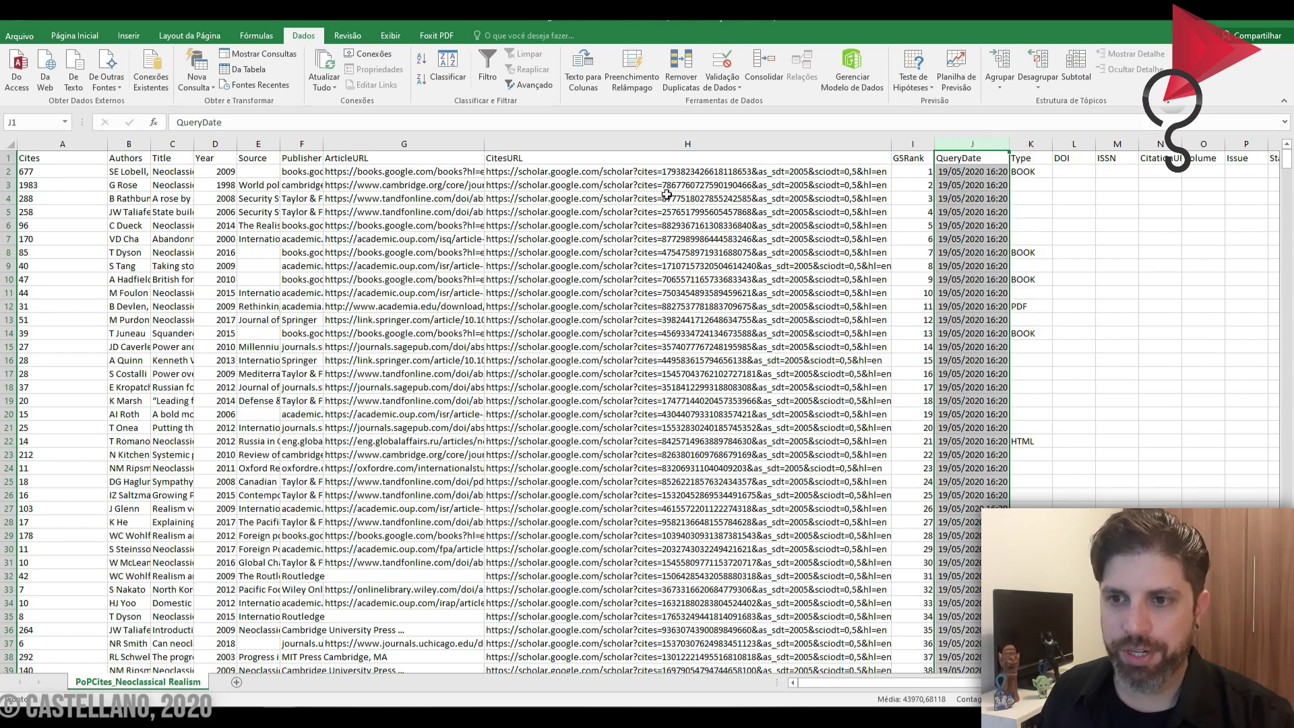
# Step: Fit the Title column to its contents and narrow it slightly so full titles remain readable
pyautogui.doubleClick(194, 143)
pyautogui.click(196, 143)
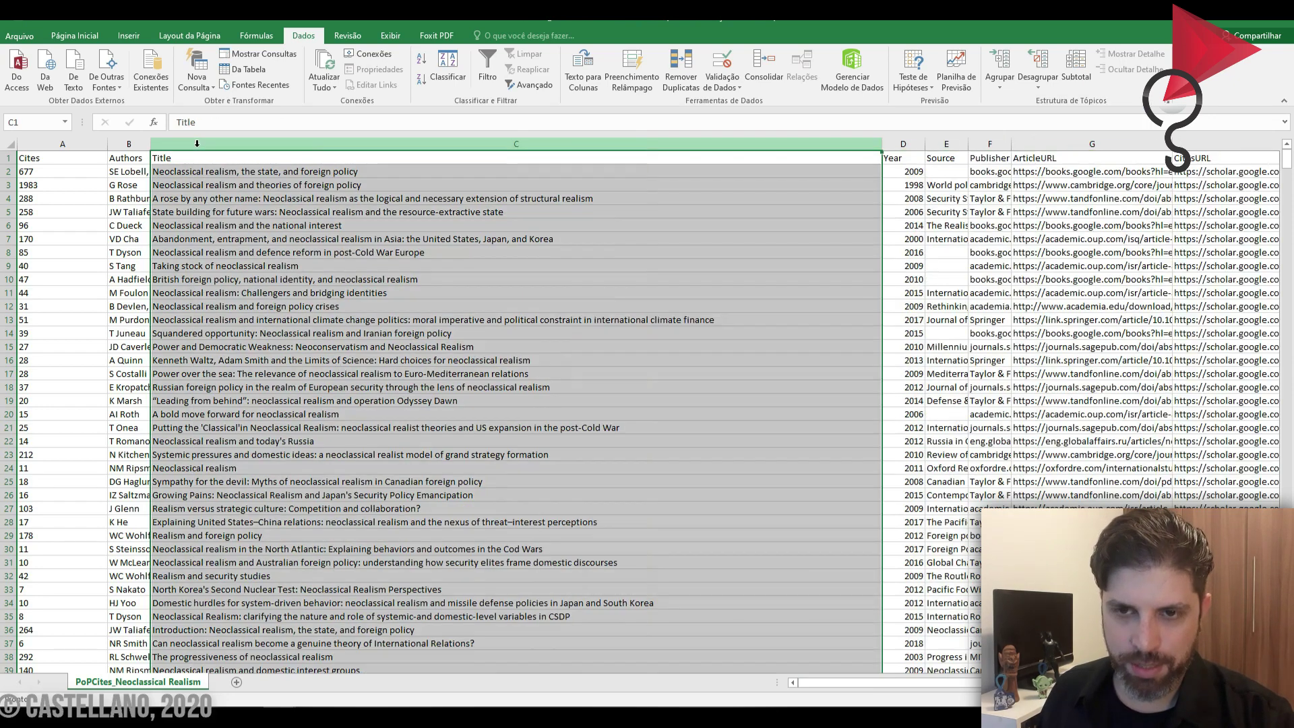
pyautogui.moveTo(883, 144); pyautogui.dragTo(762, 142)
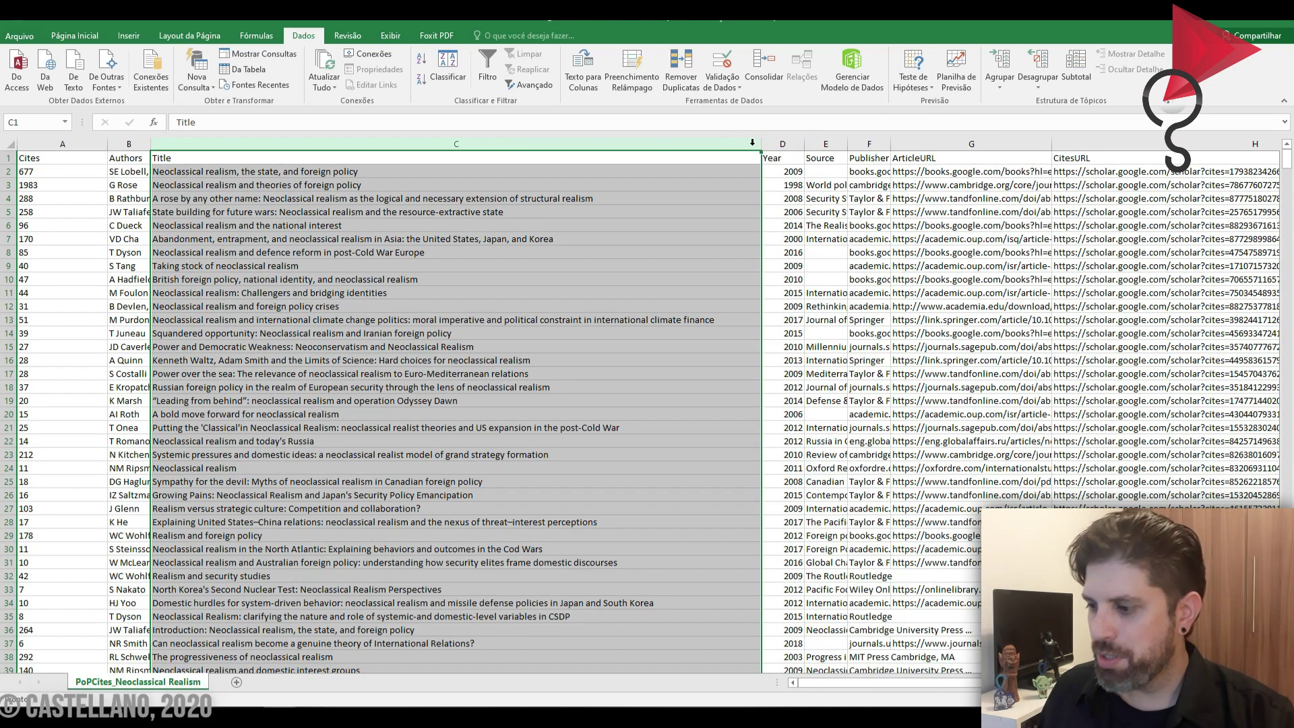
# Step: Add filters to the header row and narrow the Cites column further
pyautogui.click(6, 157)
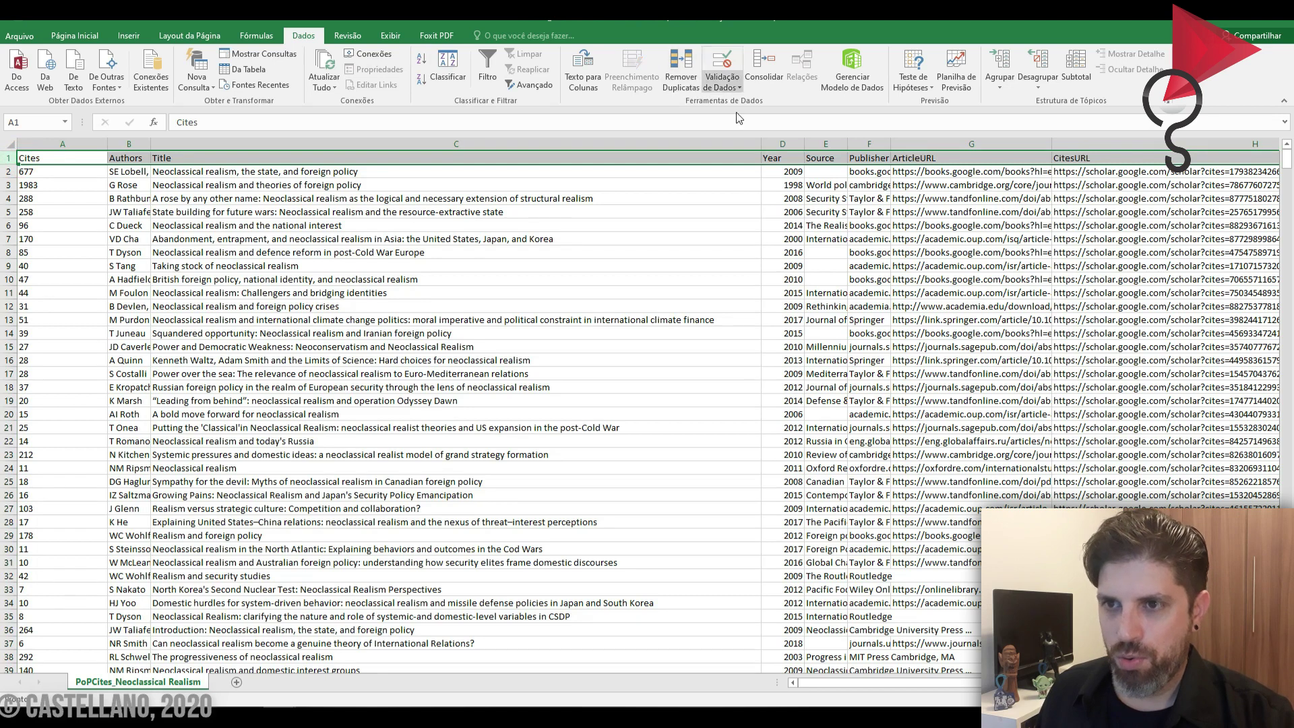
pyautogui.click(483, 62)
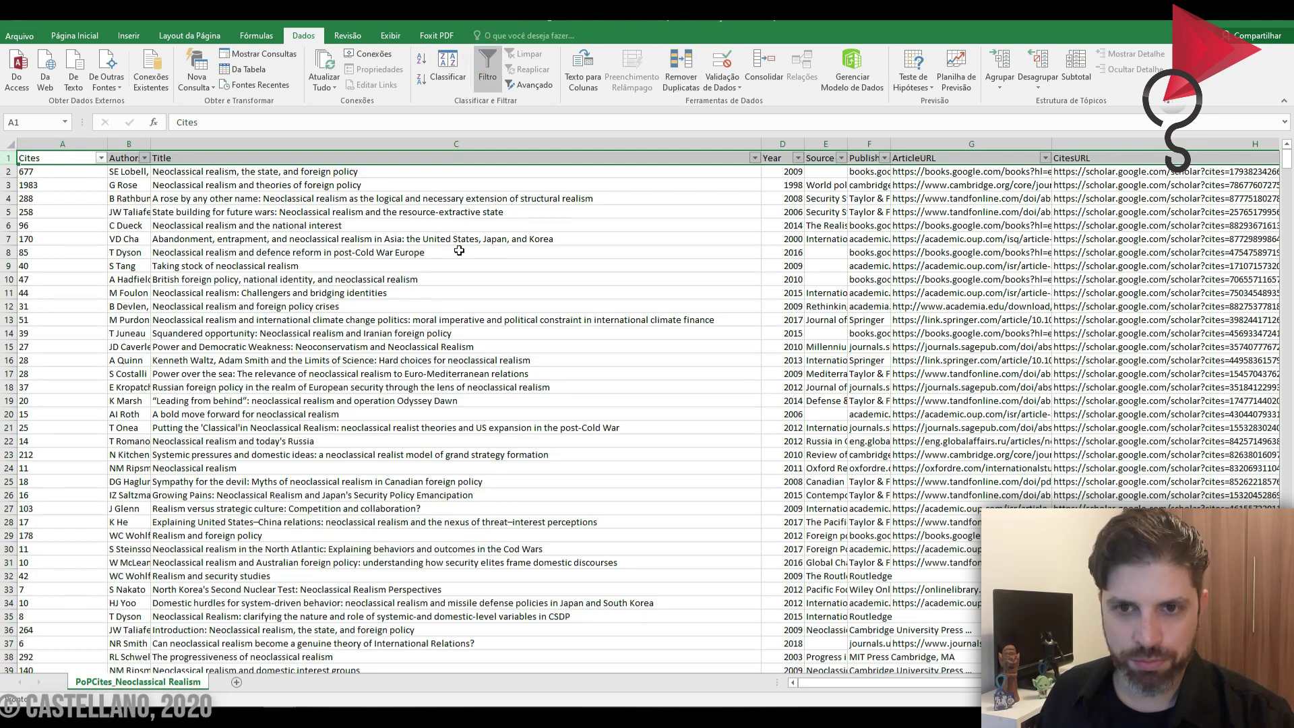
pyautogui.moveTo(106, 147); pyautogui.dragTo(71, 147)
# Step: Look through the publication list to examine the citation counts of the lower-ranked records
pyautogui.scroll(-9, 816, 256)
pyautogui.scroll(-20, 815, 258)
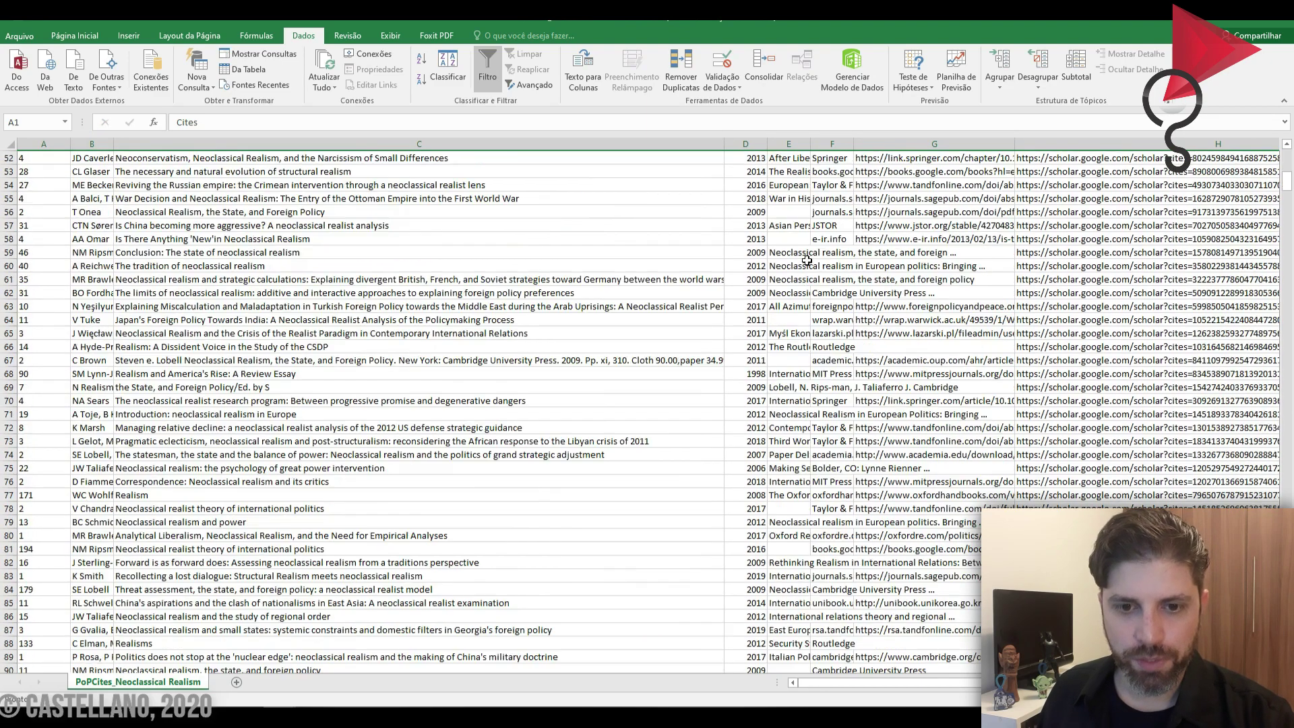
pyautogui.scroll(-9, 173, 336)
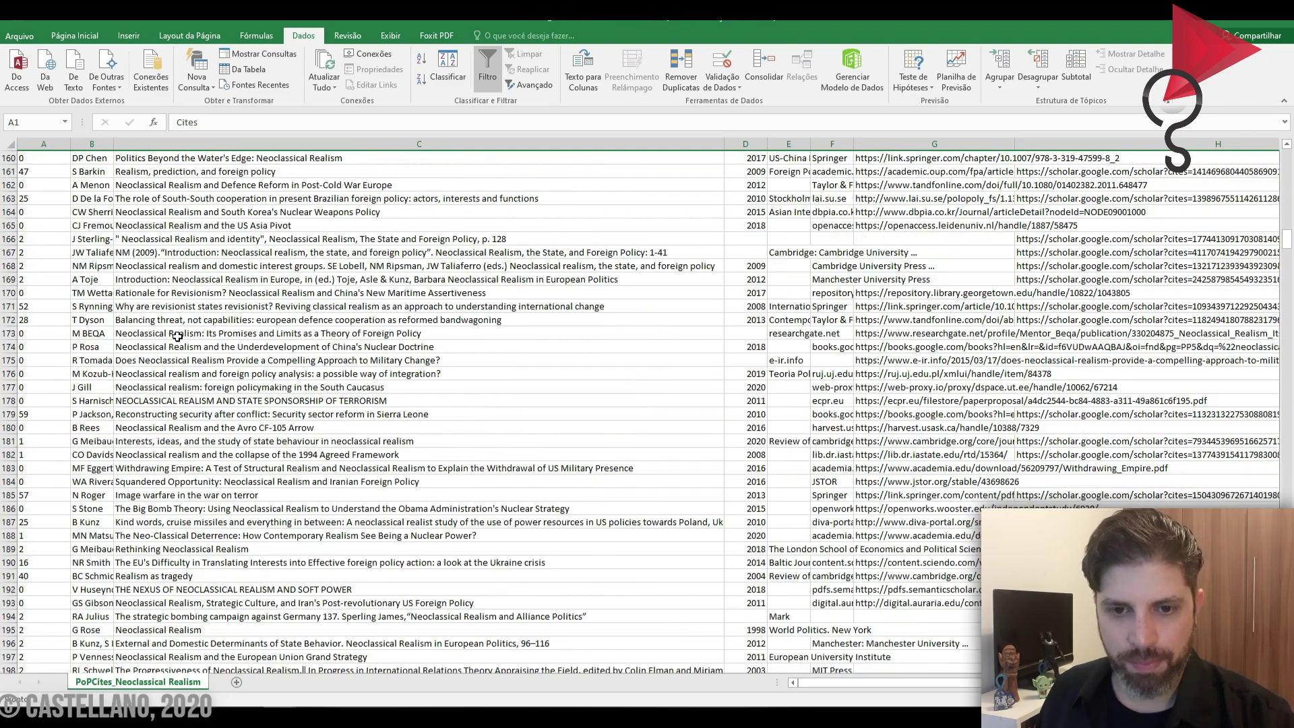
pyautogui.scroll(-8, 177, 336)
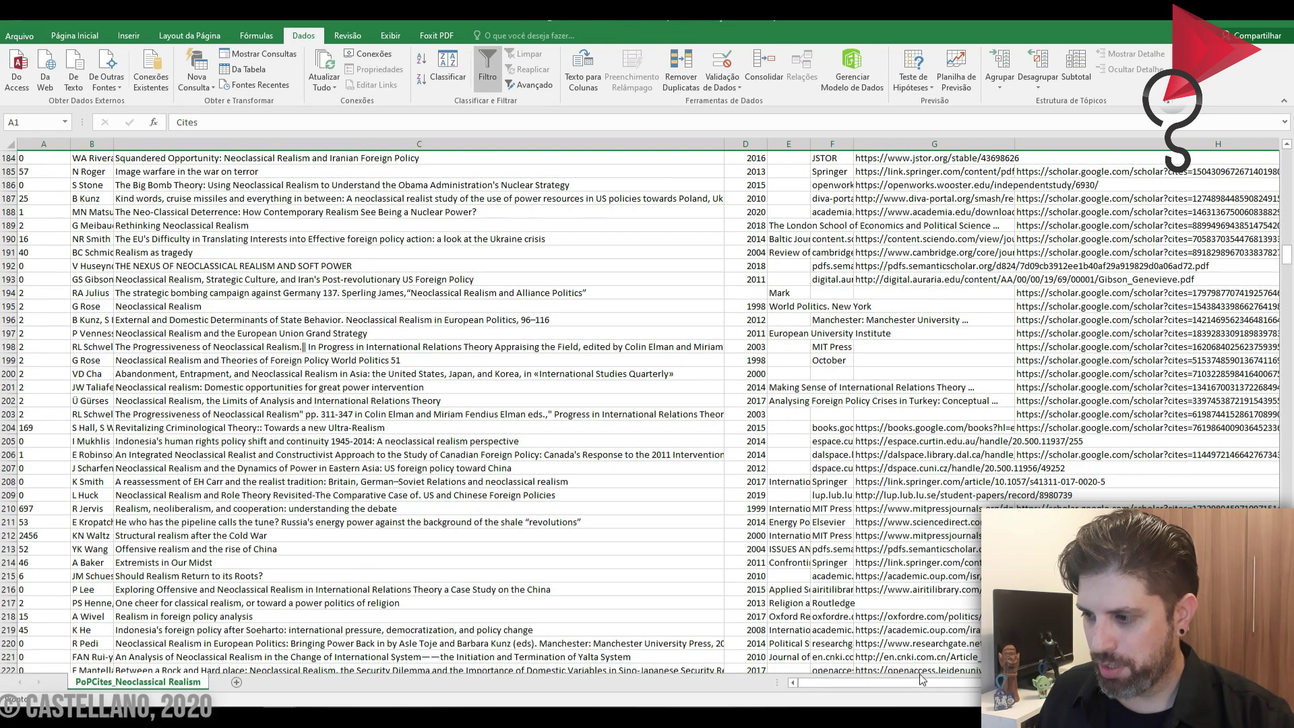
pyautogui.moveTo(923, 680); pyautogui.dragTo(647, 696)
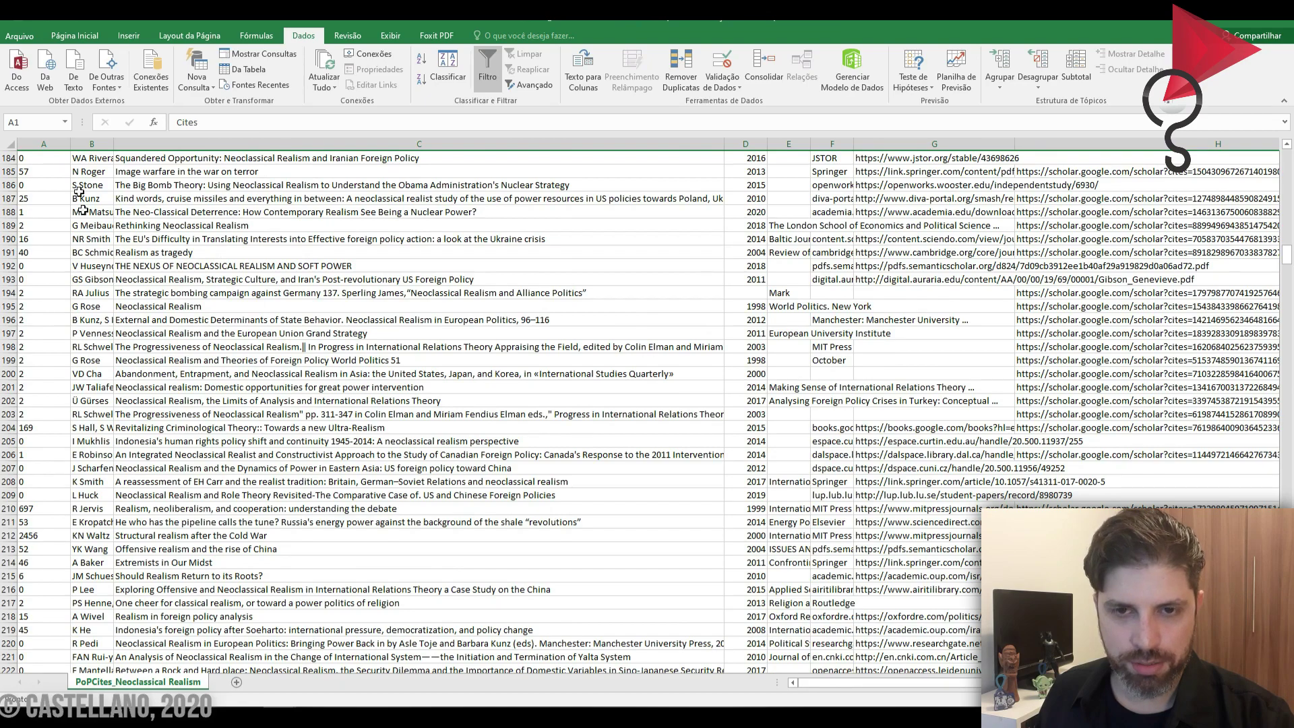
pyautogui.scroll(20, 80, 194)
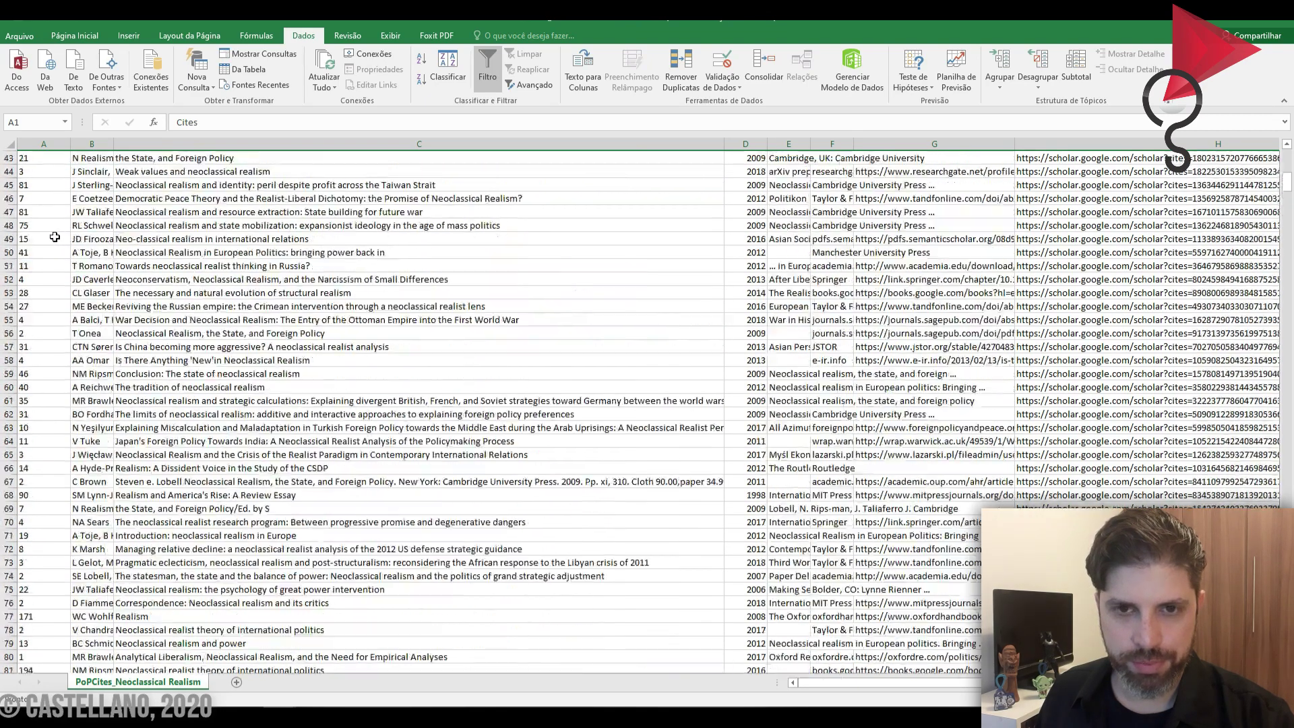
pyautogui.scroll(14, 55, 237)
# Step: Filter the Cites column to show only the records with 0 citations
pyautogui.click(64, 158)
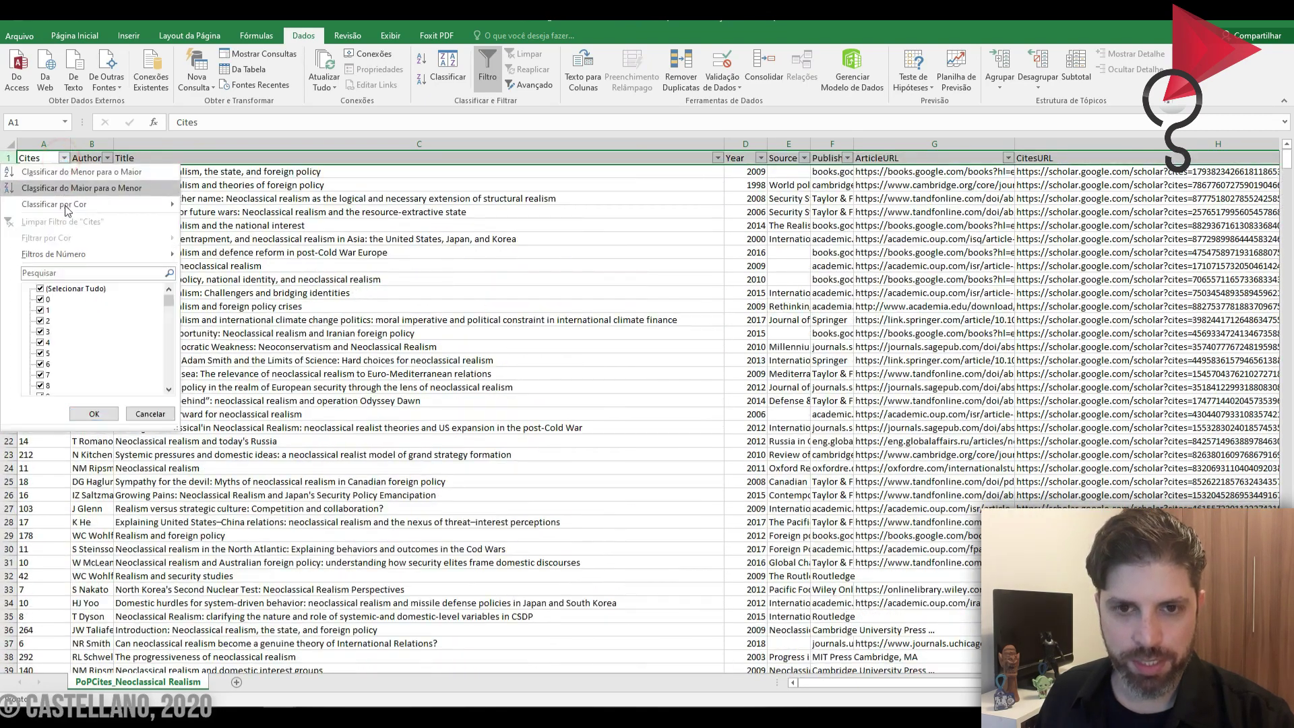
pyautogui.click(40, 288)
pyautogui.click(40, 288)
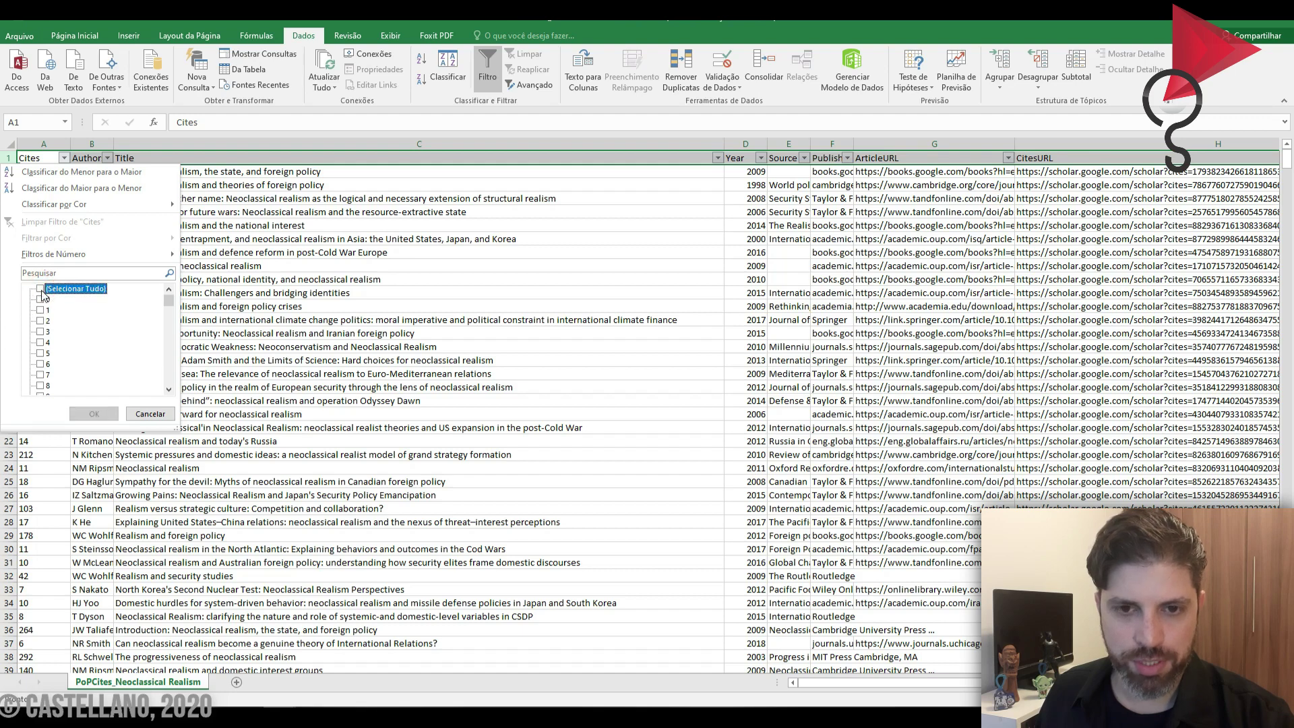
pyautogui.click(41, 288)
pyautogui.click(41, 289)
pyautogui.click(40, 288)
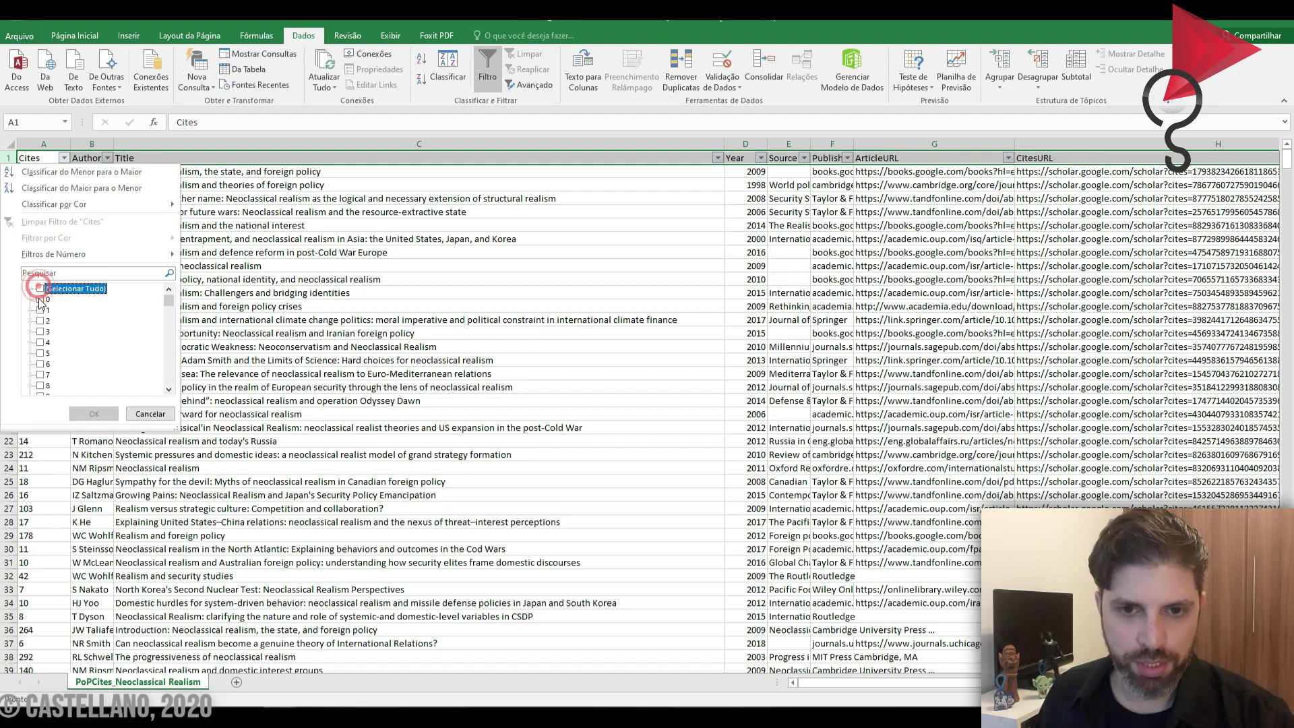
pyautogui.click(40, 300)
pyautogui.click(94, 411)
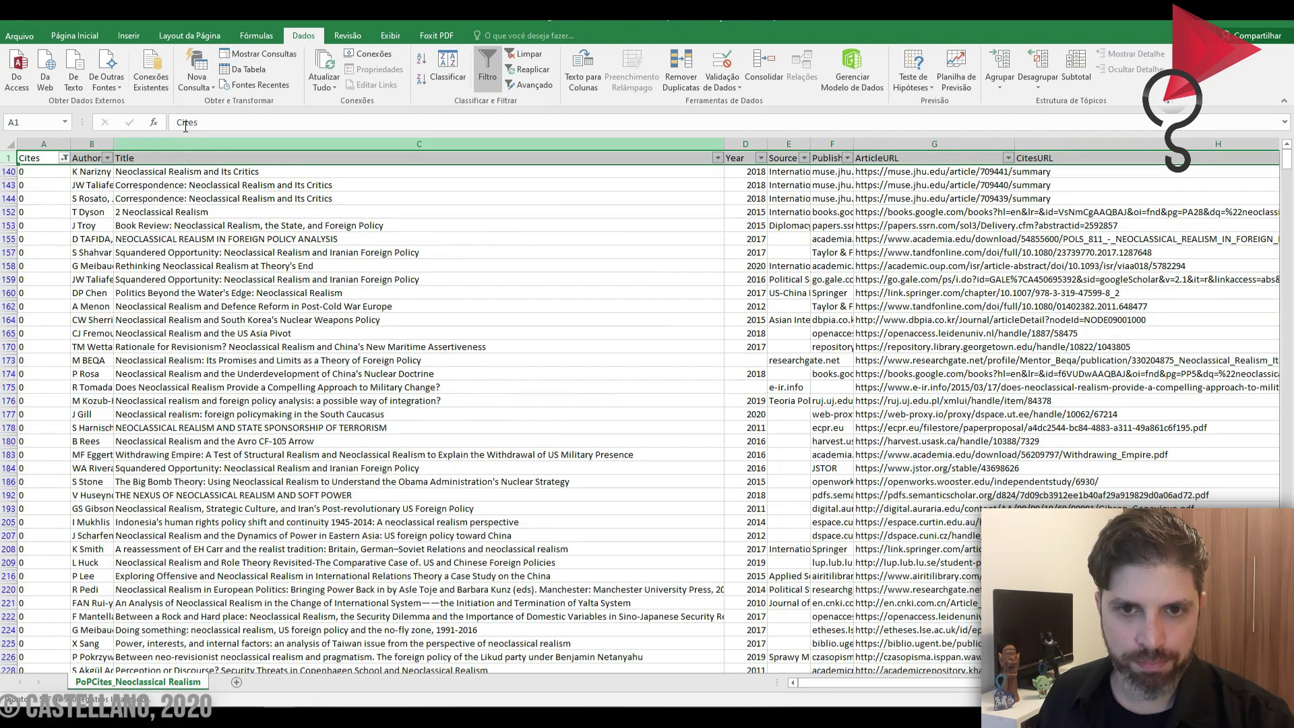
# Step: Examine the filtered zero-citation records from the first row through to the last one
pyautogui.click(7, 174)
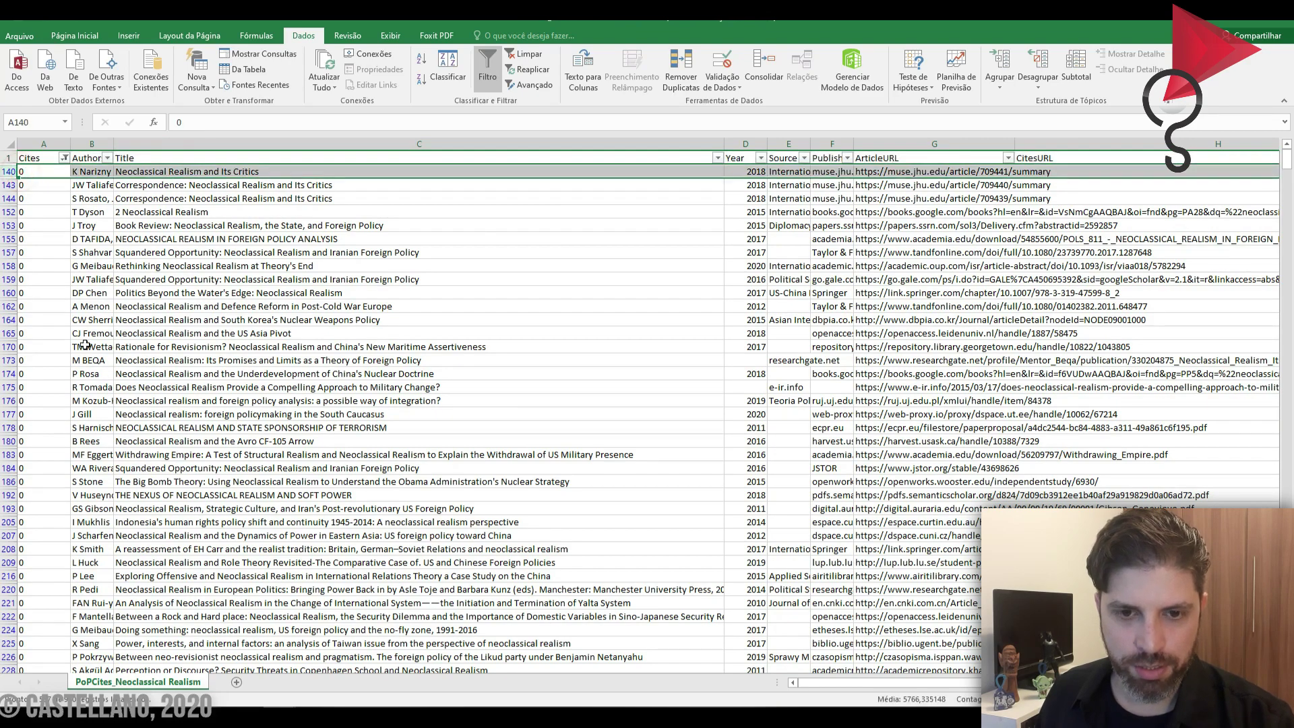
pyautogui.scroll(-10, 26, 405)
pyautogui.scroll(-20, 25, 412)
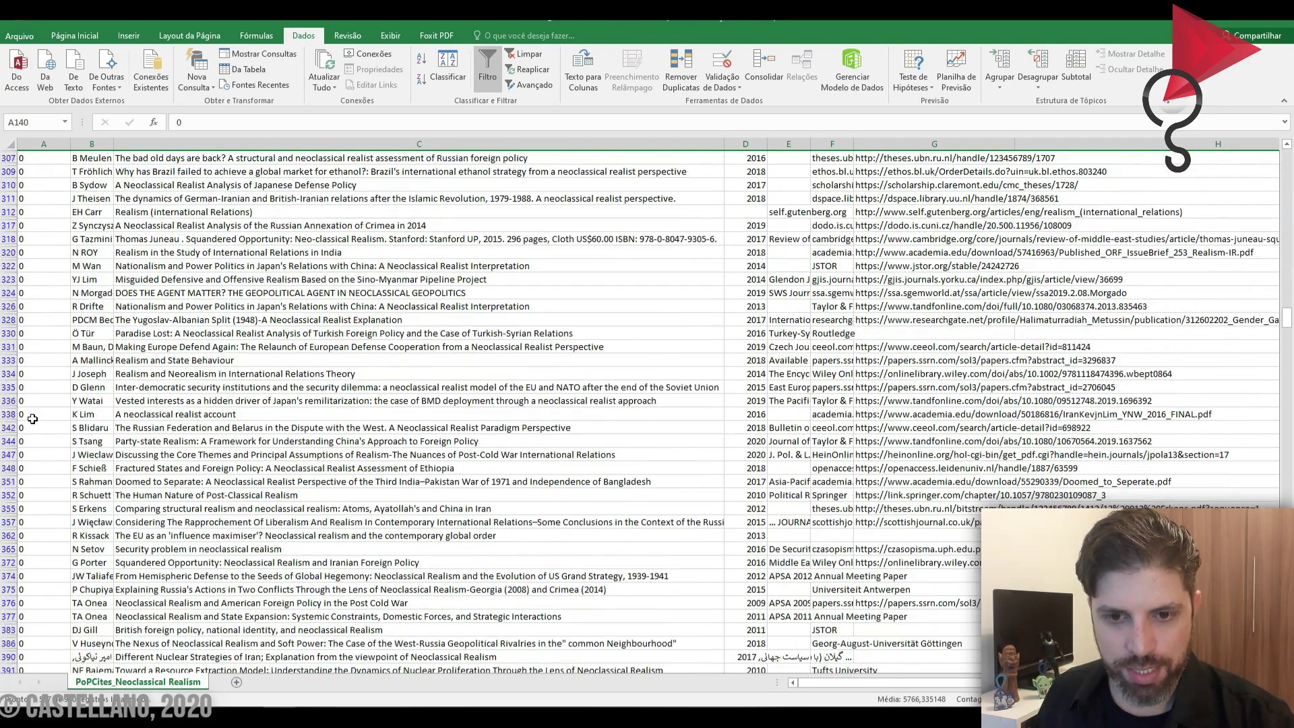
pyautogui.scroll(-20, 32, 419)
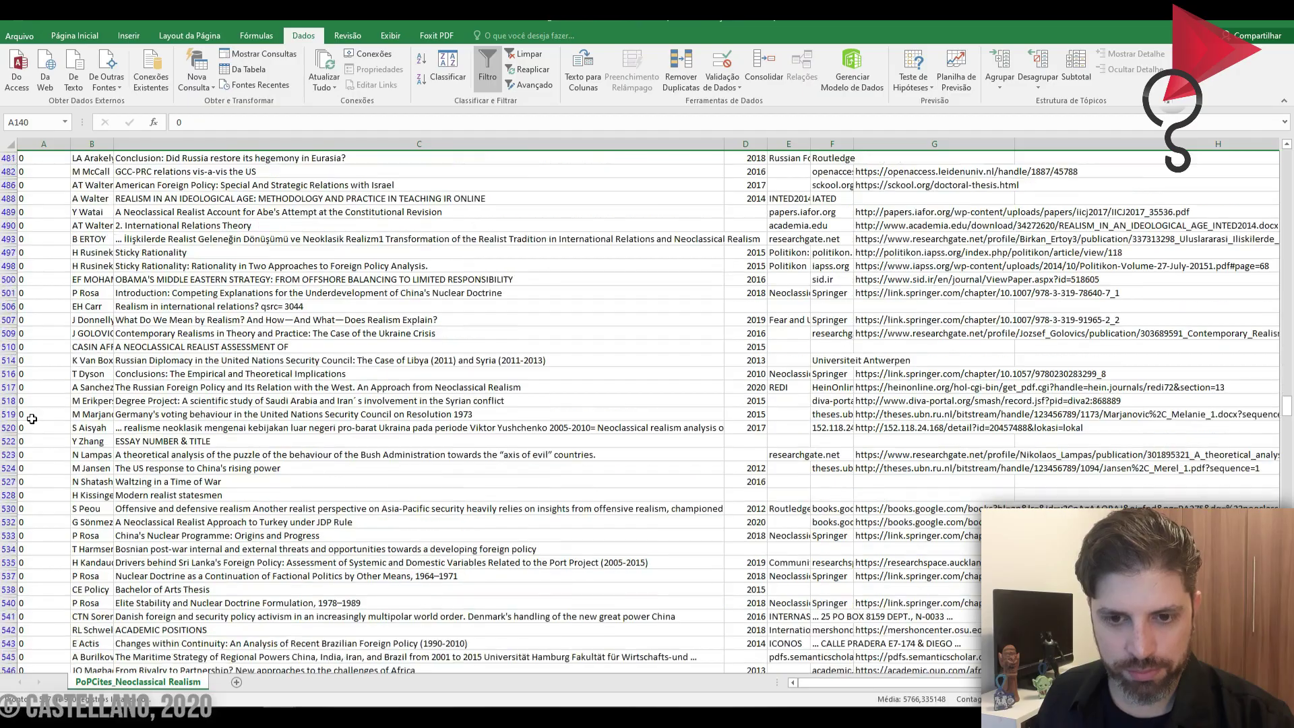
pyautogui.scroll(-12, 32, 418)
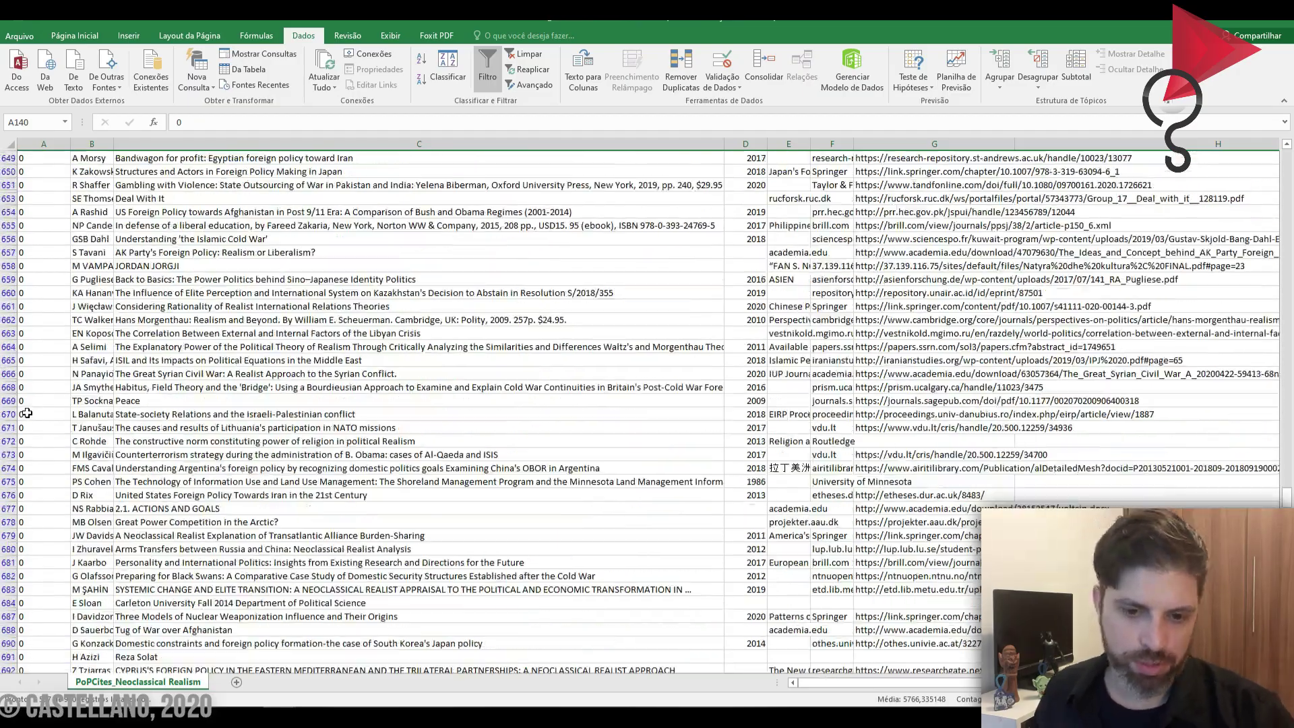
pyautogui.scroll(-15, 26, 410)
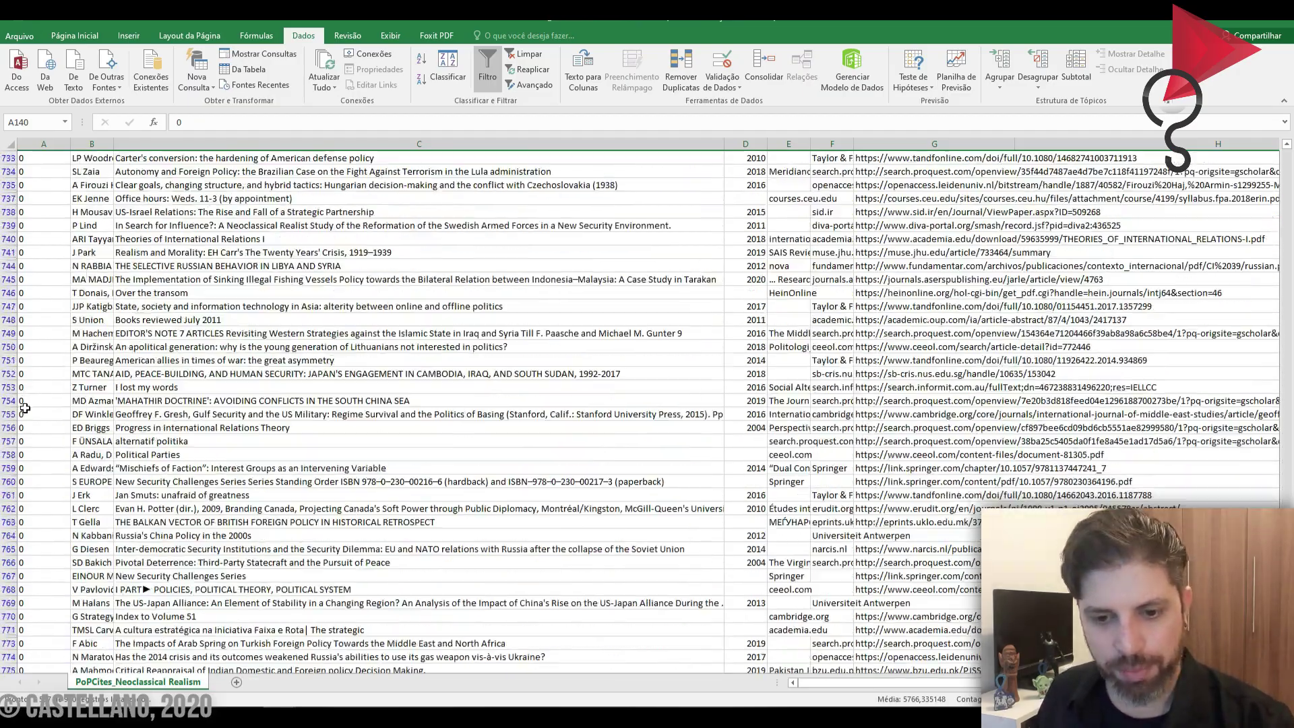
pyautogui.scroll(-8, 7, 409)
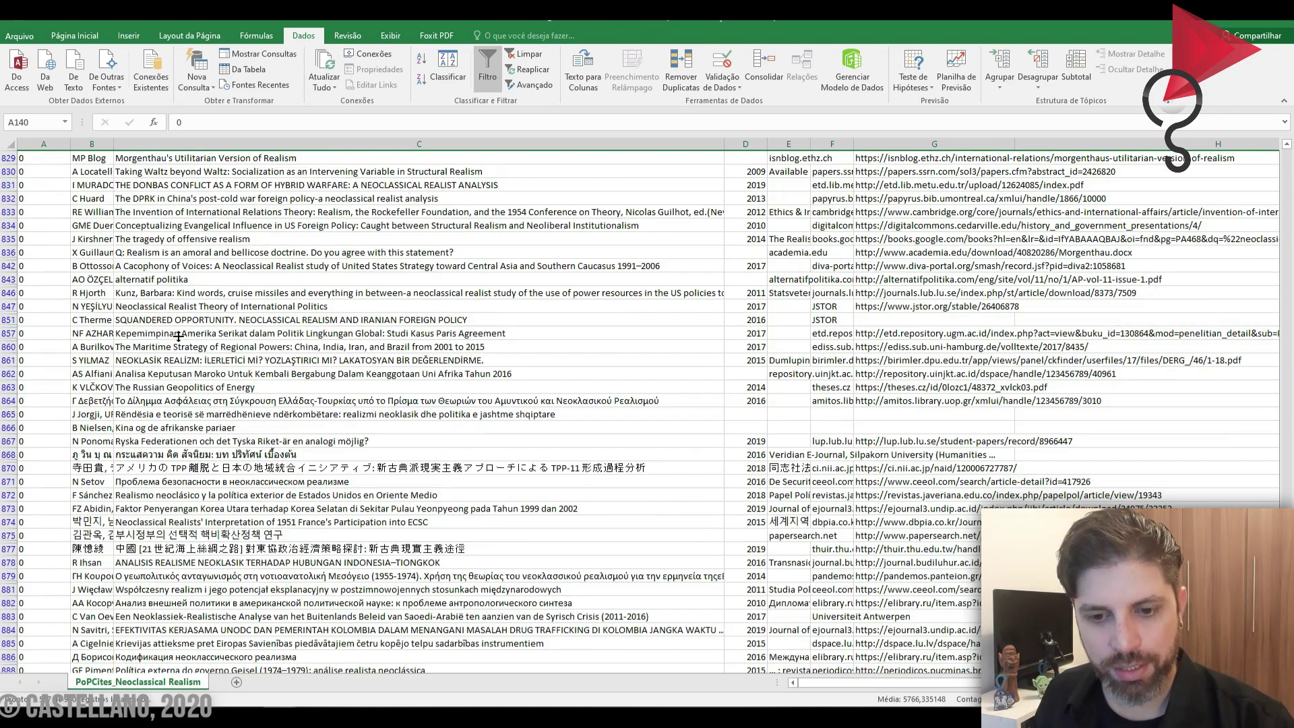
pyautogui.scroll(-20, 169, 351)
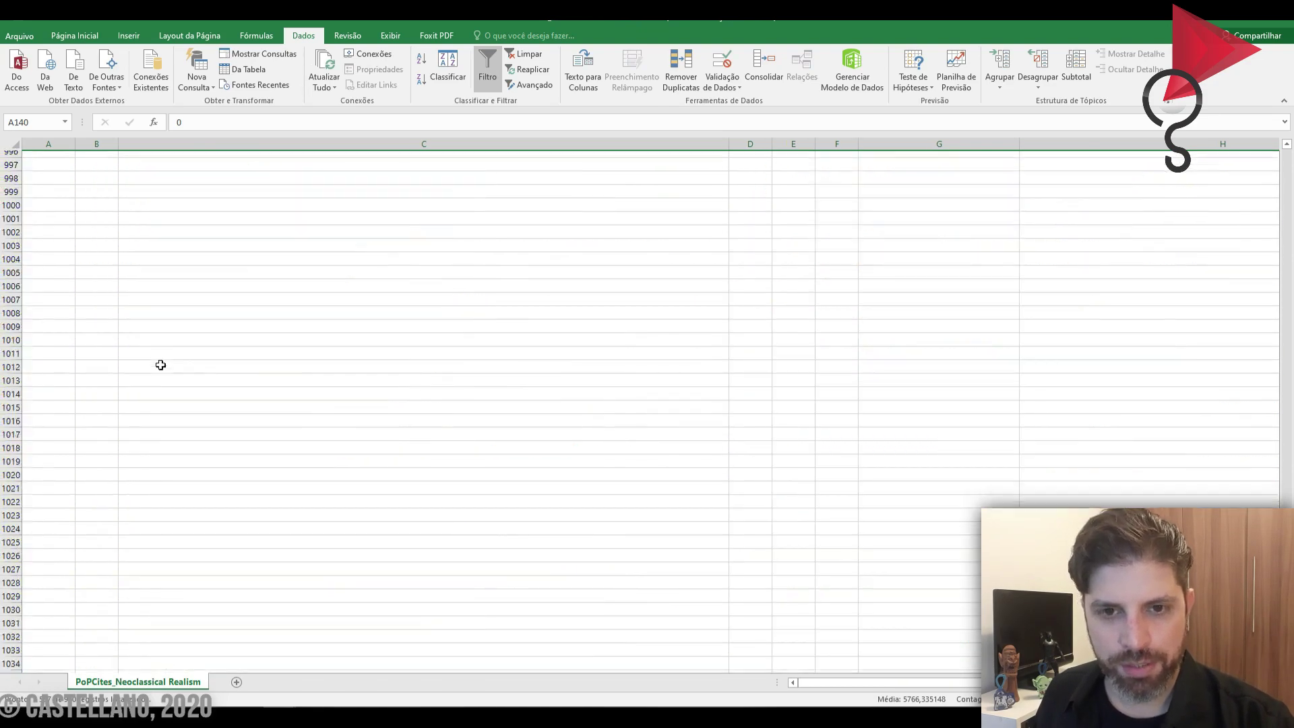
pyautogui.scroll(7, 160, 365)
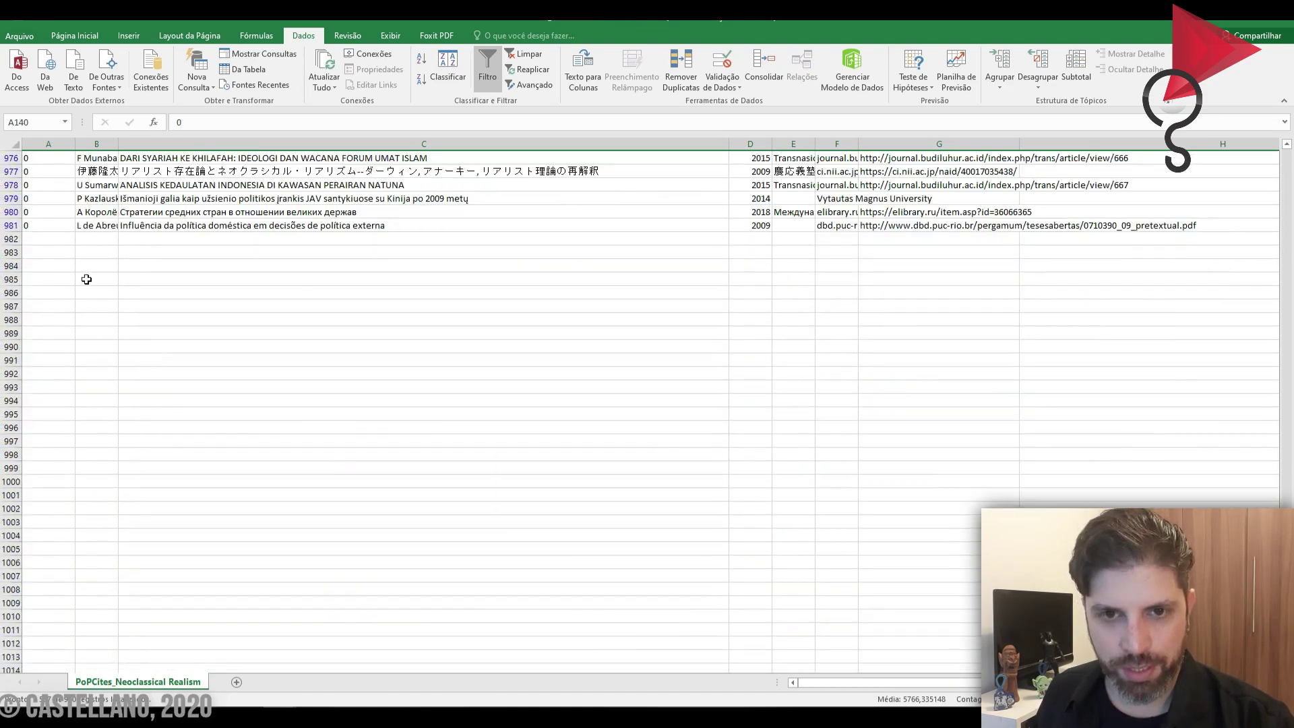
pyautogui.click(10, 227)
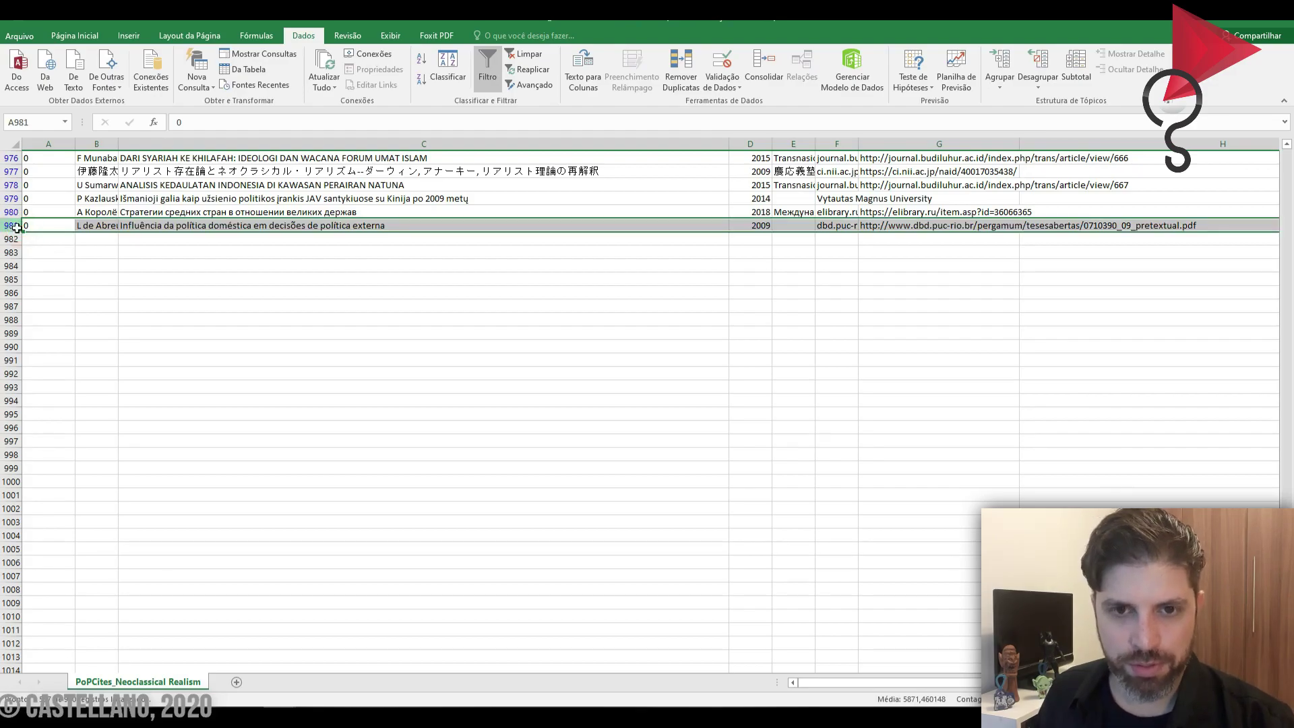
# Step: Delete all filtered rows with 0 citations, from the first one below the header through to the last
pyautogui.scroll(20, 16, 229)
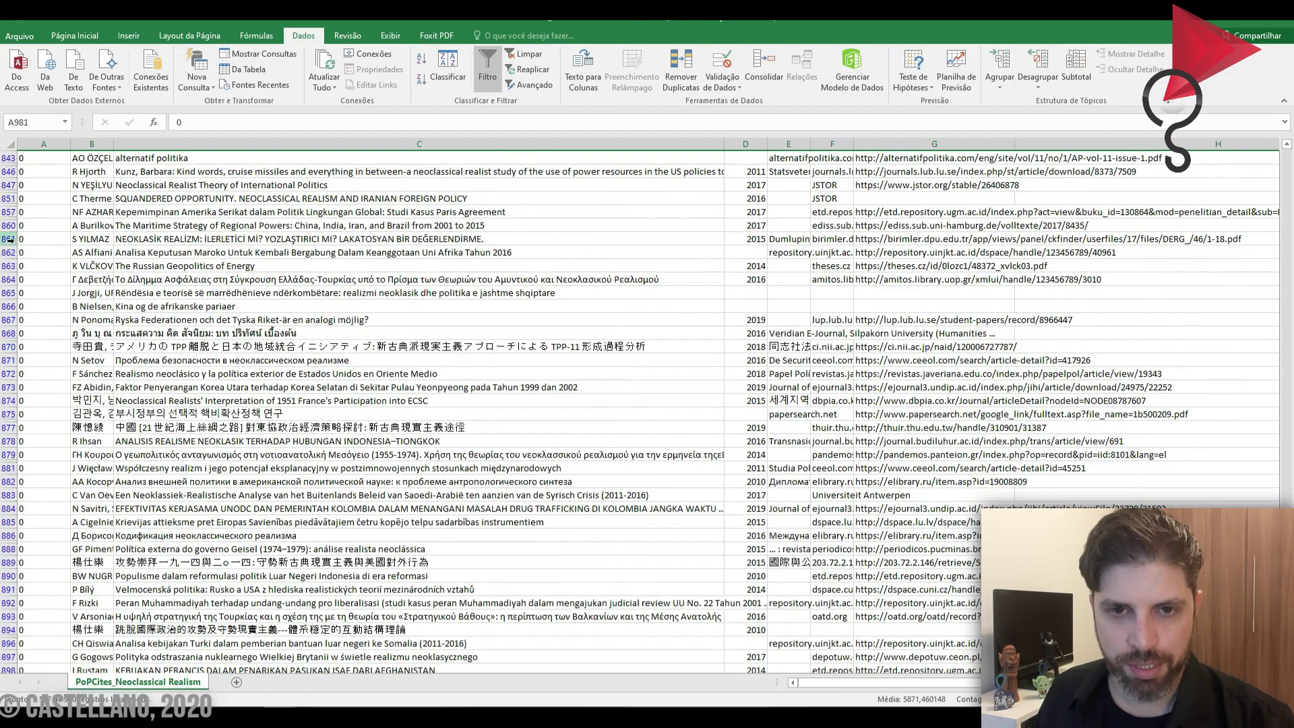
pyautogui.scroll(20, 10, 238)
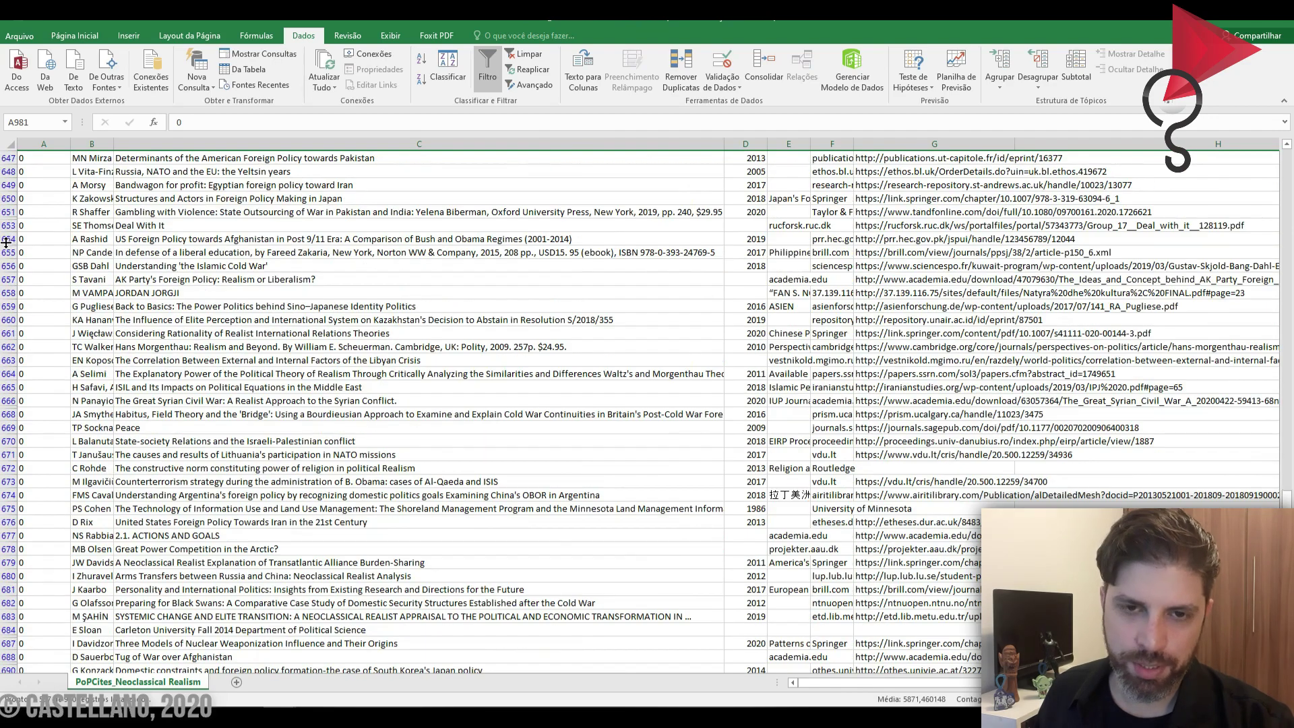
pyautogui.scroll(10, 7, 243)
pyautogui.moveTo(1290, 466); pyautogui.dragTo(1289, 159)
pyautogui.click(13, 174)
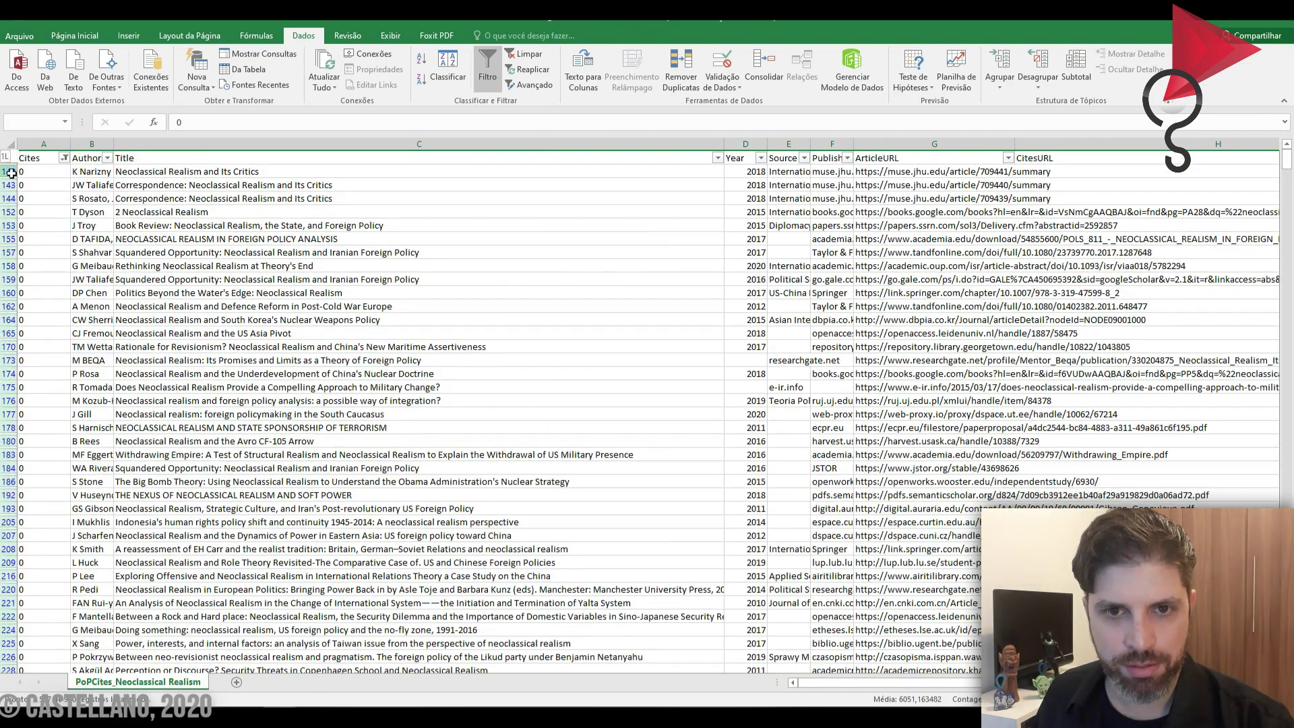
pyautogui.hotkey('ctrl', 'shift', 'Down')
pyautogui.rightClick(14, 174)
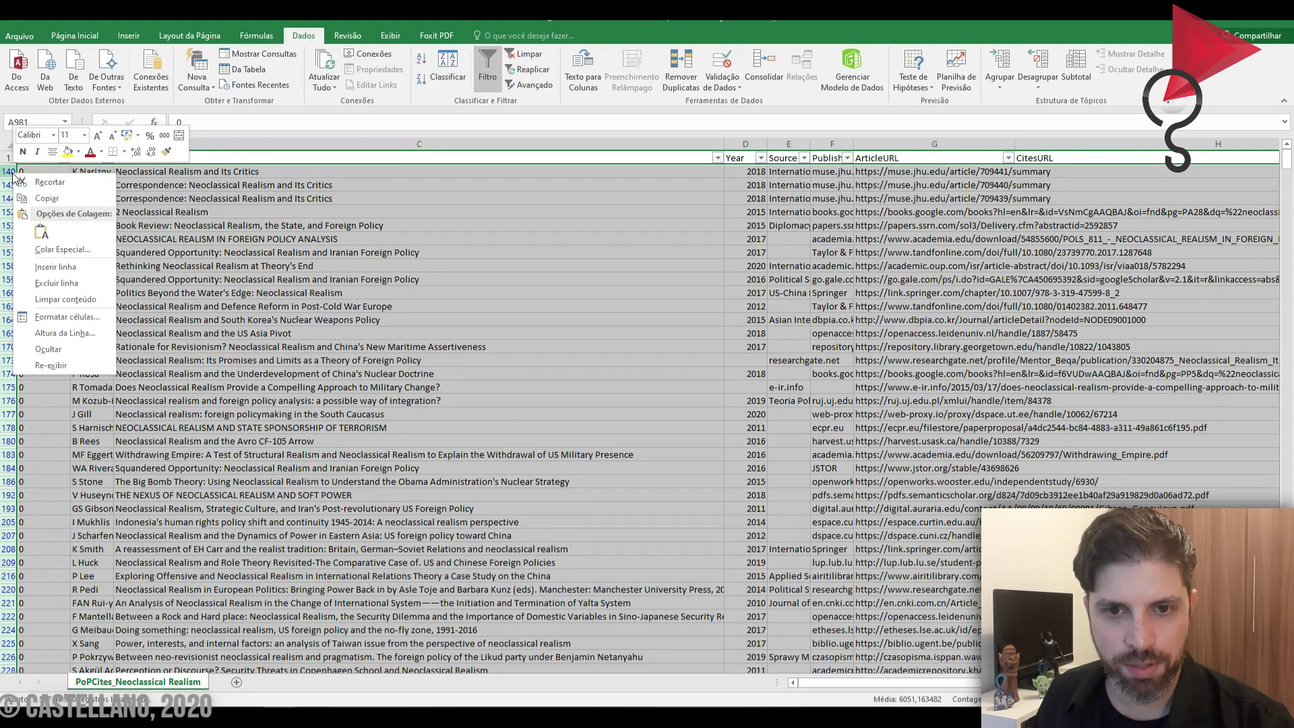
pyautogui.click(76, 284)
pyautogui.click(482, 282)
pyautogui.scroll(20, 482, 282)
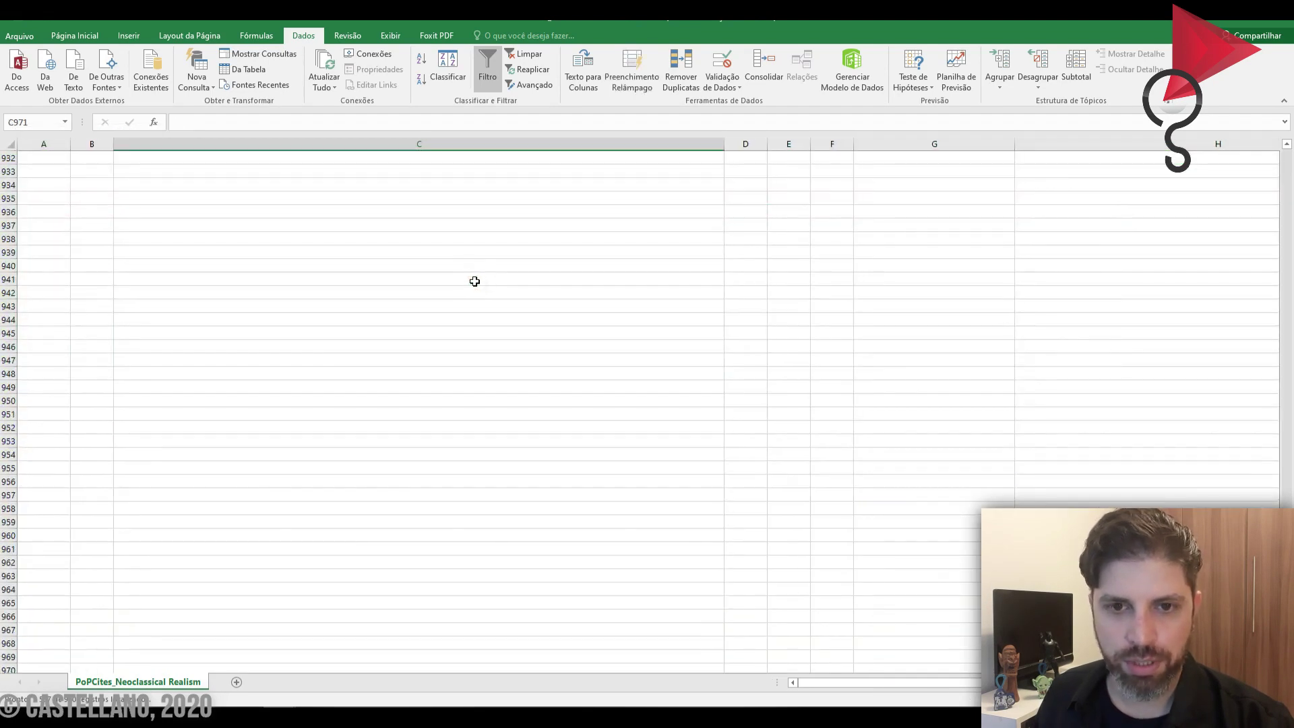
pyautogui.scroll(20, 1263, 173)
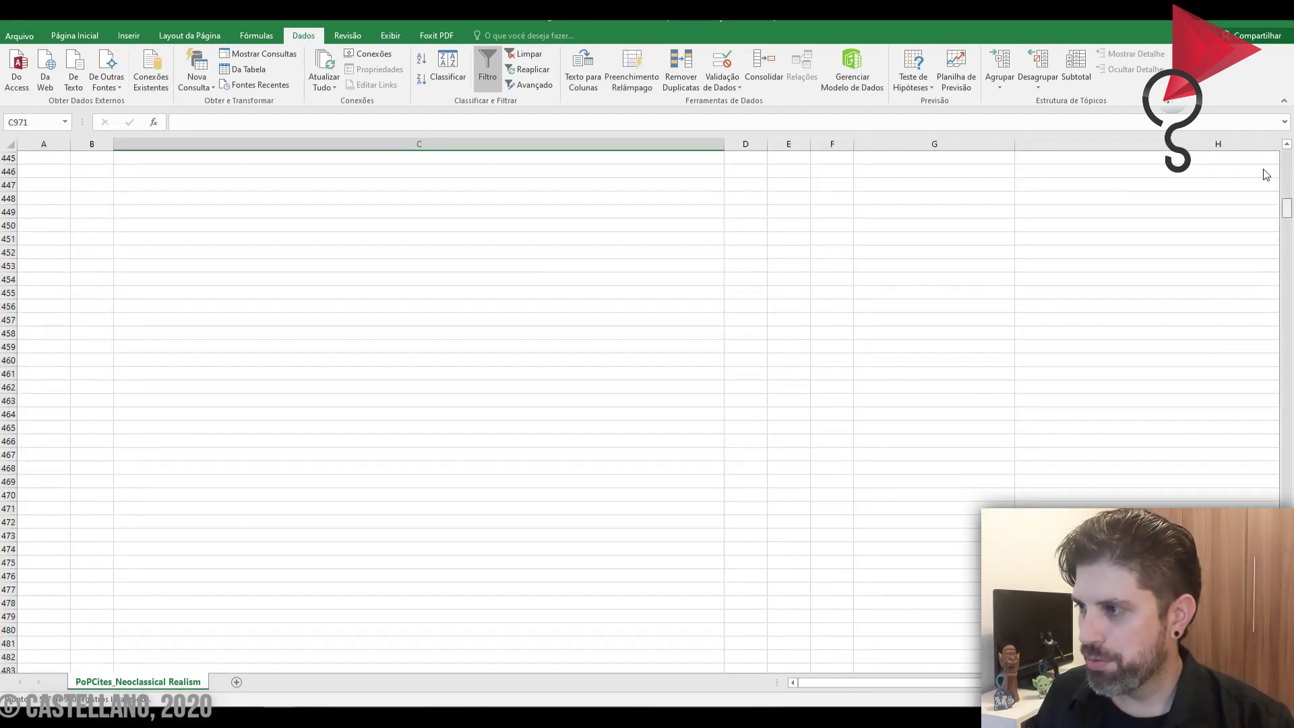
# Step: Reset the Cites column filter so that all citation values are included
pyautogui.click(64, 158)
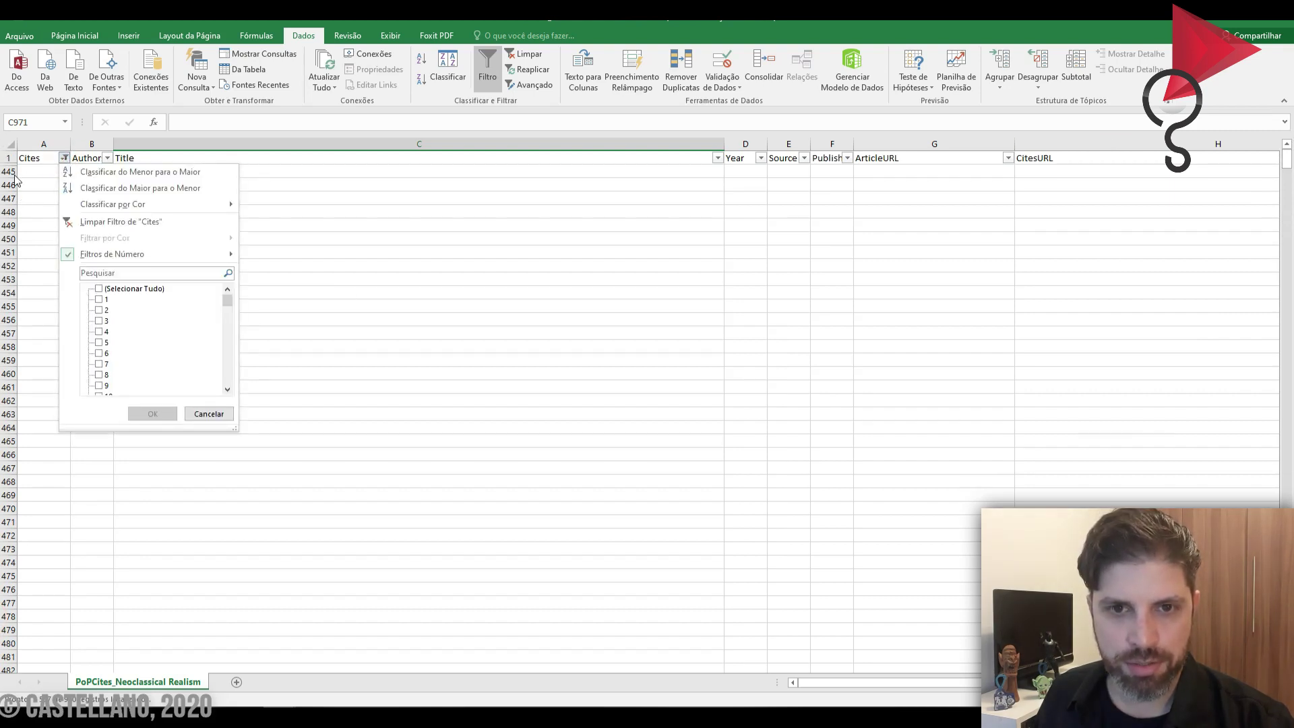
pyautogui.click(99, 289)
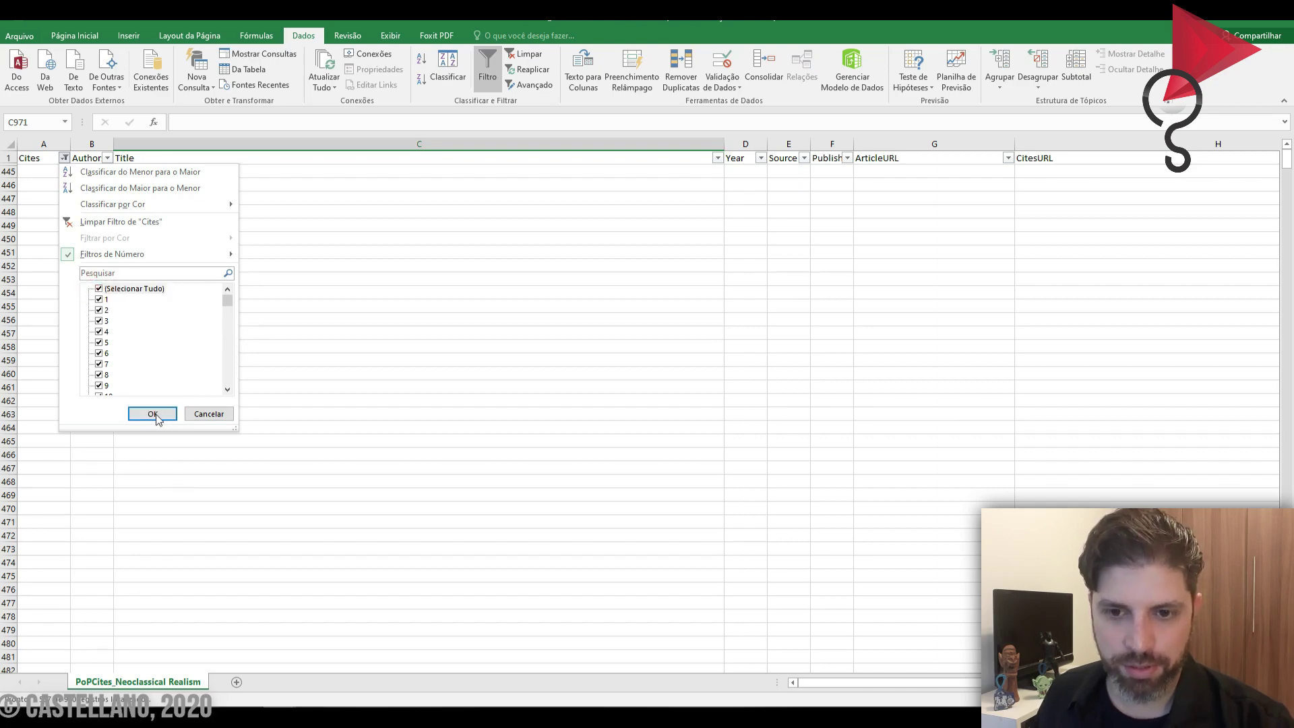
pyautogui.click(152, 413)
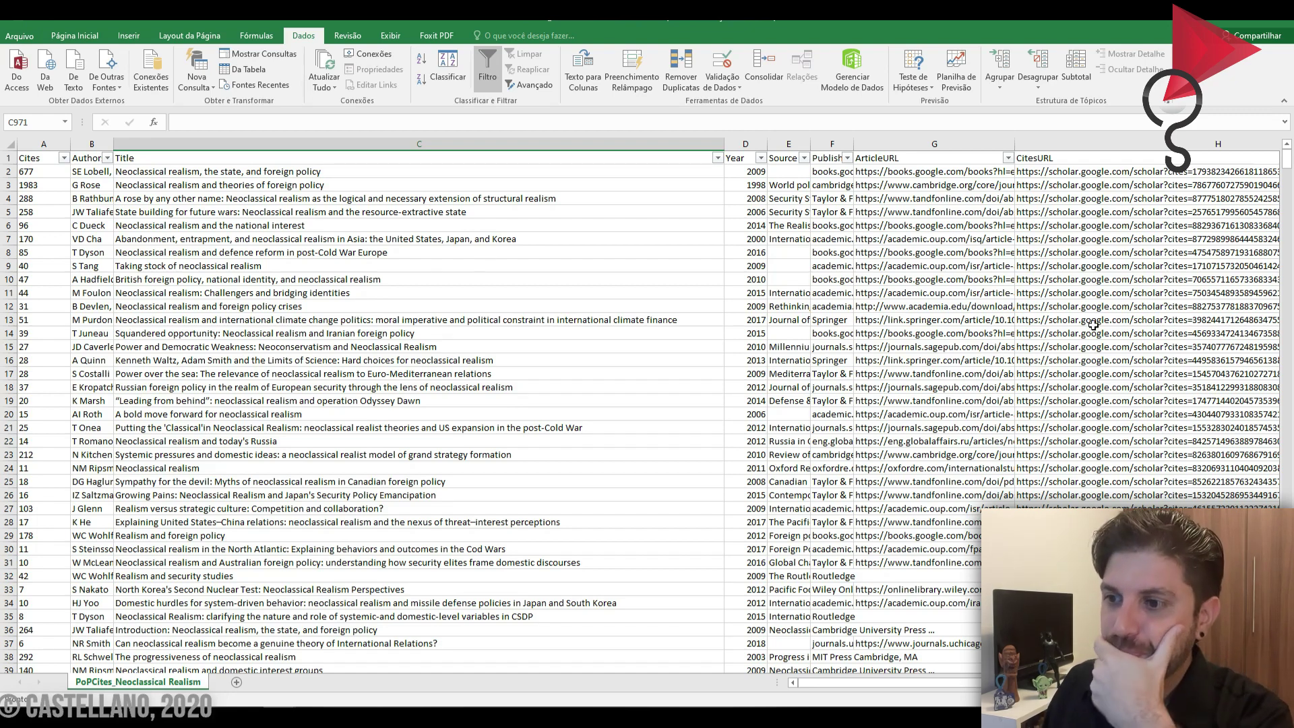
# Step: Filter the Year column to only 1938, 1981, 1985, 1993 and blank entries
pyautogui.click(761, 158)
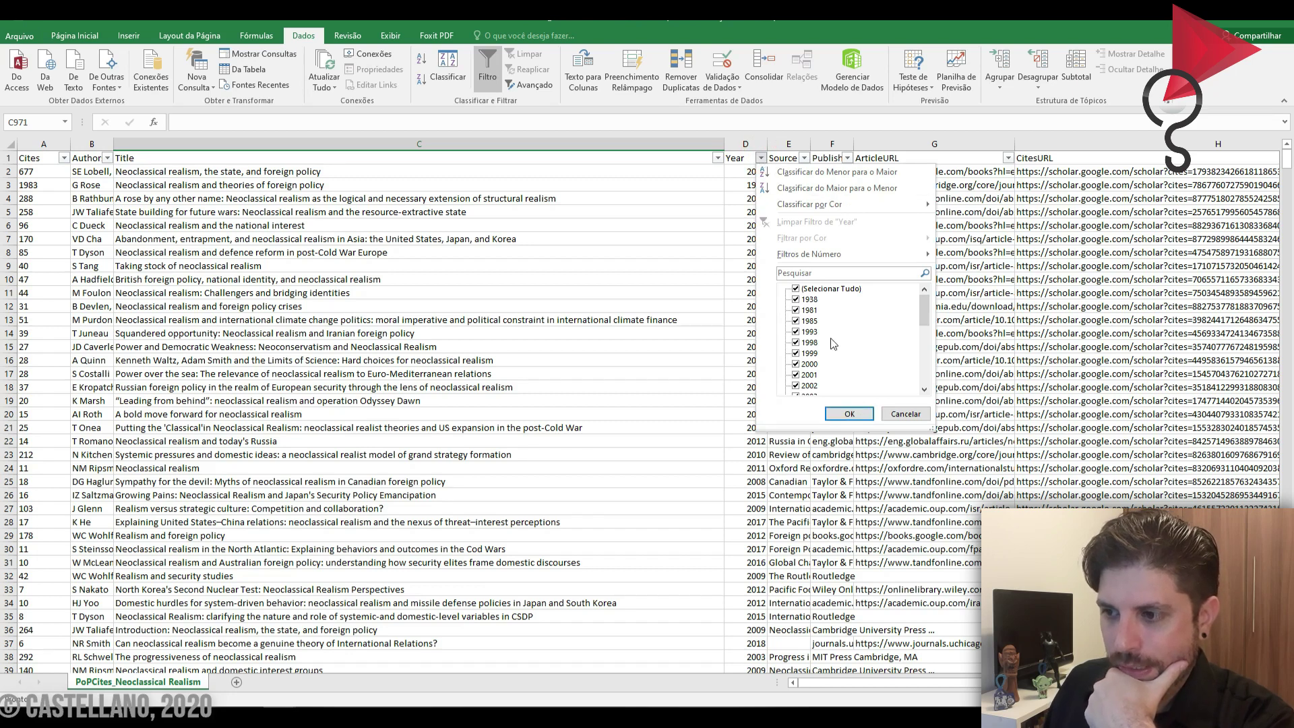
pyautogui.moveTo(927, 316); pyautogui.dragTo(931, 401)
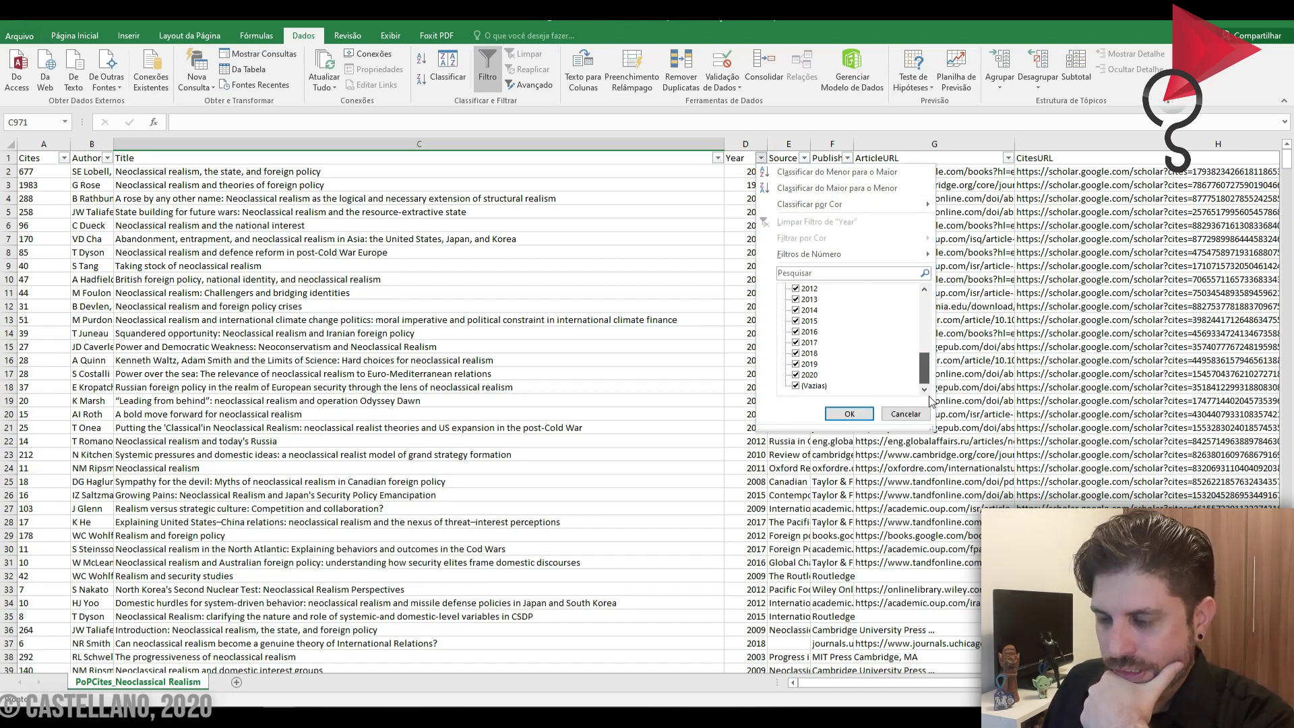
pyautogui.moveTo(919, 381); pyautogui.dragTo(940, 288)
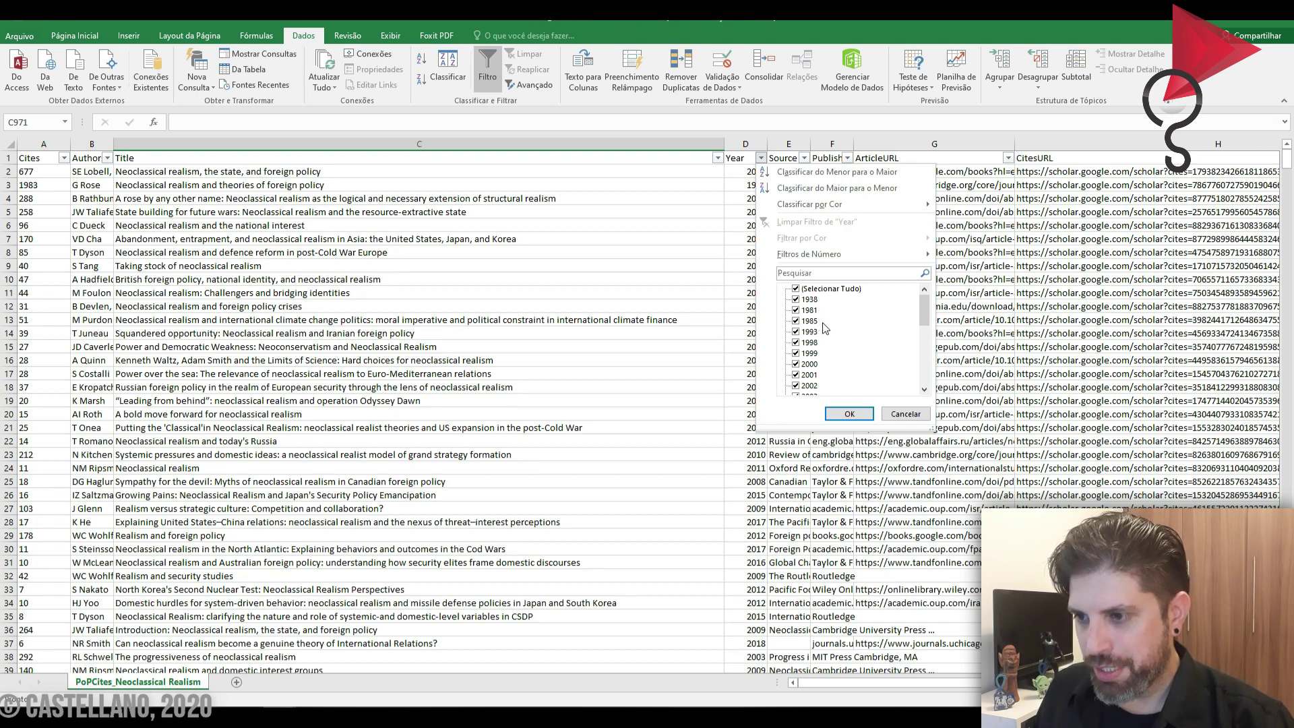
pyautogui.click(796, 288)
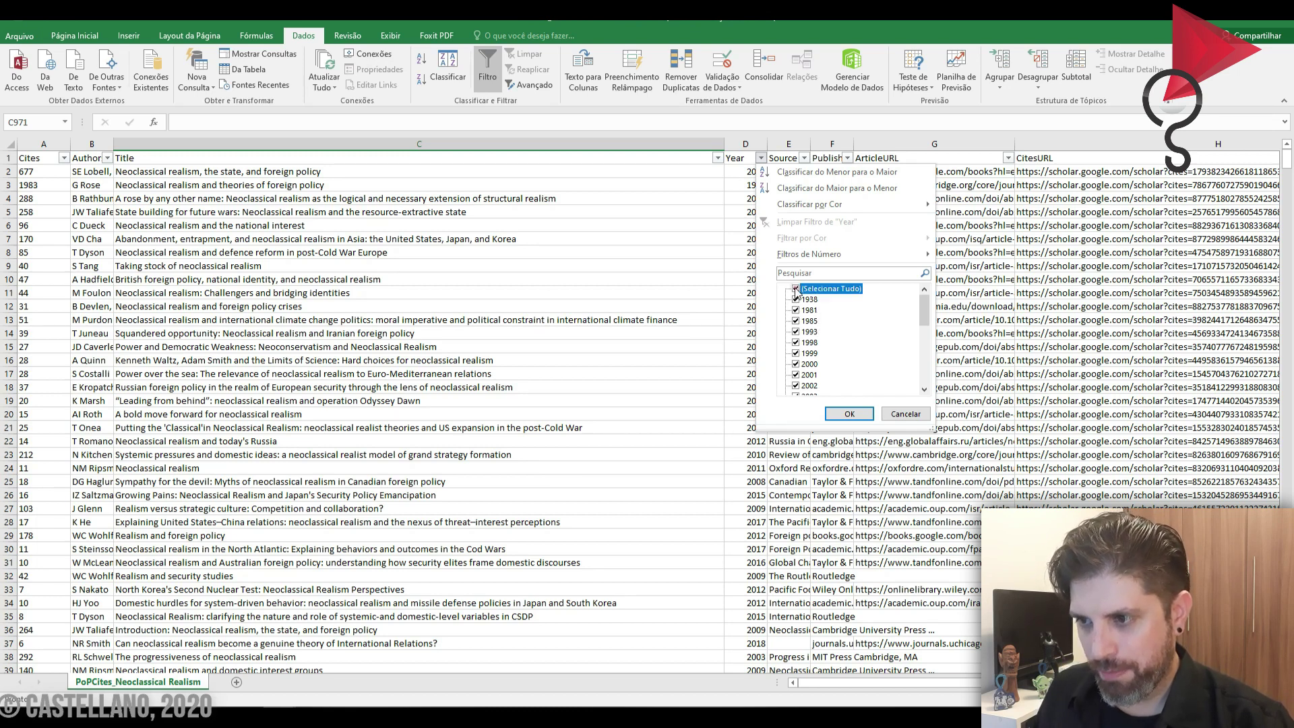
pyautogui.click(796, 300)
pyautogui.click(796, 310)
pyautogui.click(796, 321)
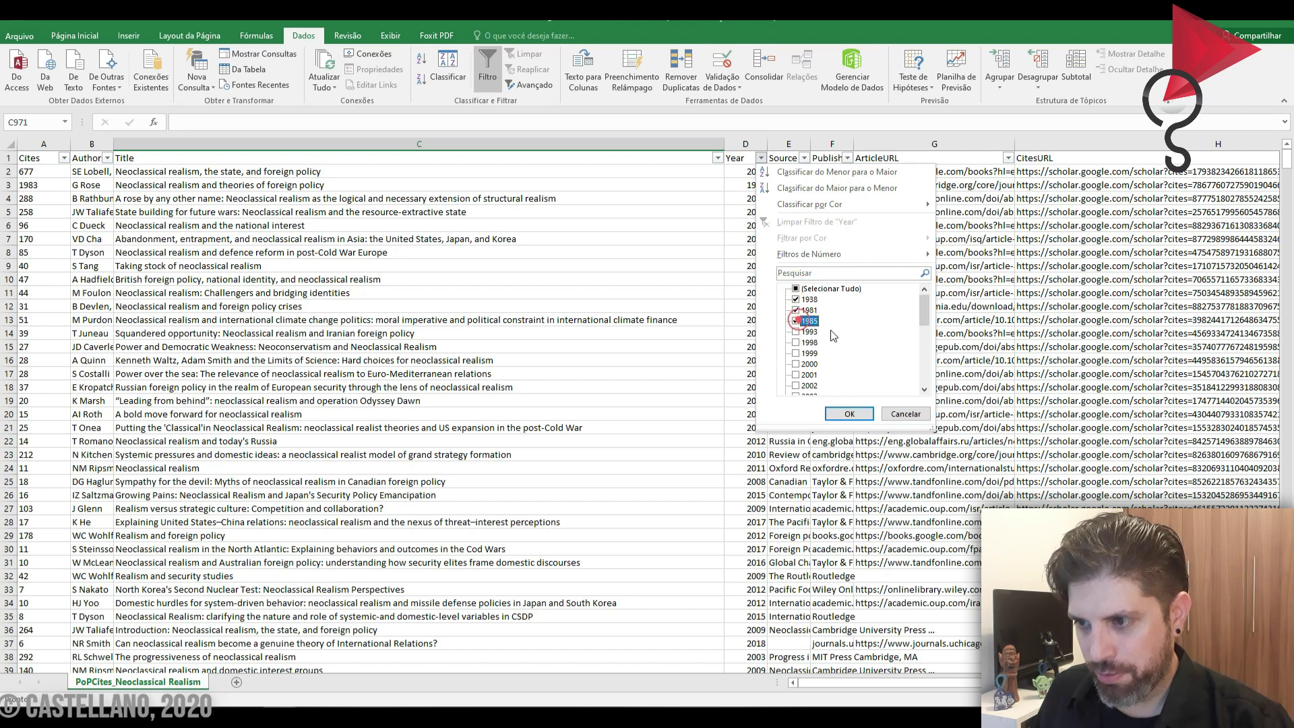
pyautogui.click(796, 331)
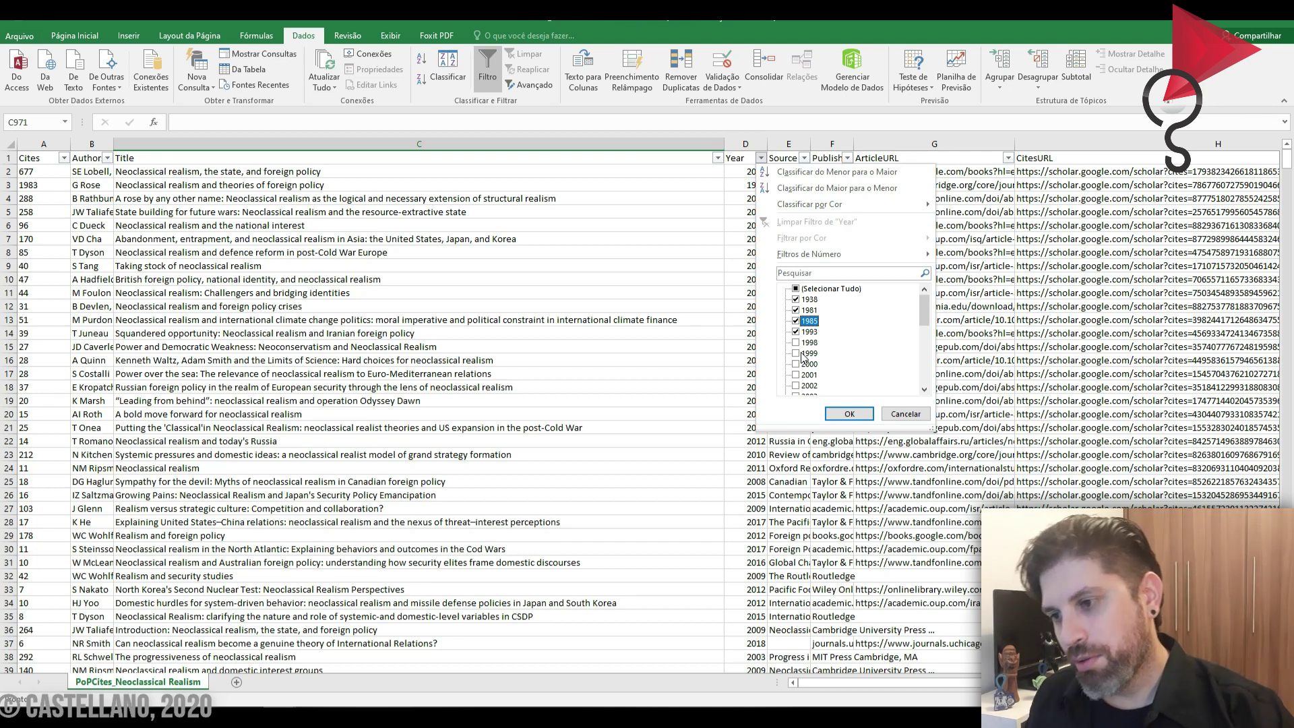
pyautogui.scroll(-6, 865, 357)
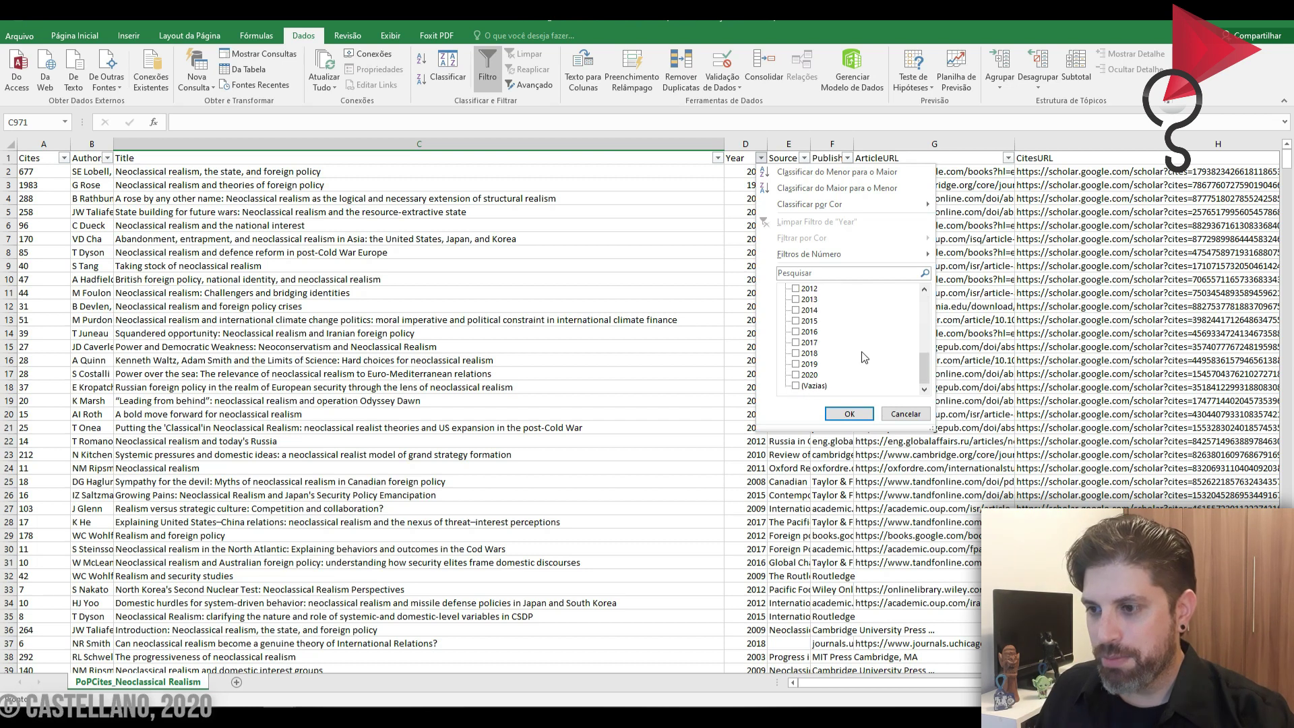
pyautogui.click(799, 386)
pyautogui.click(850, 414)
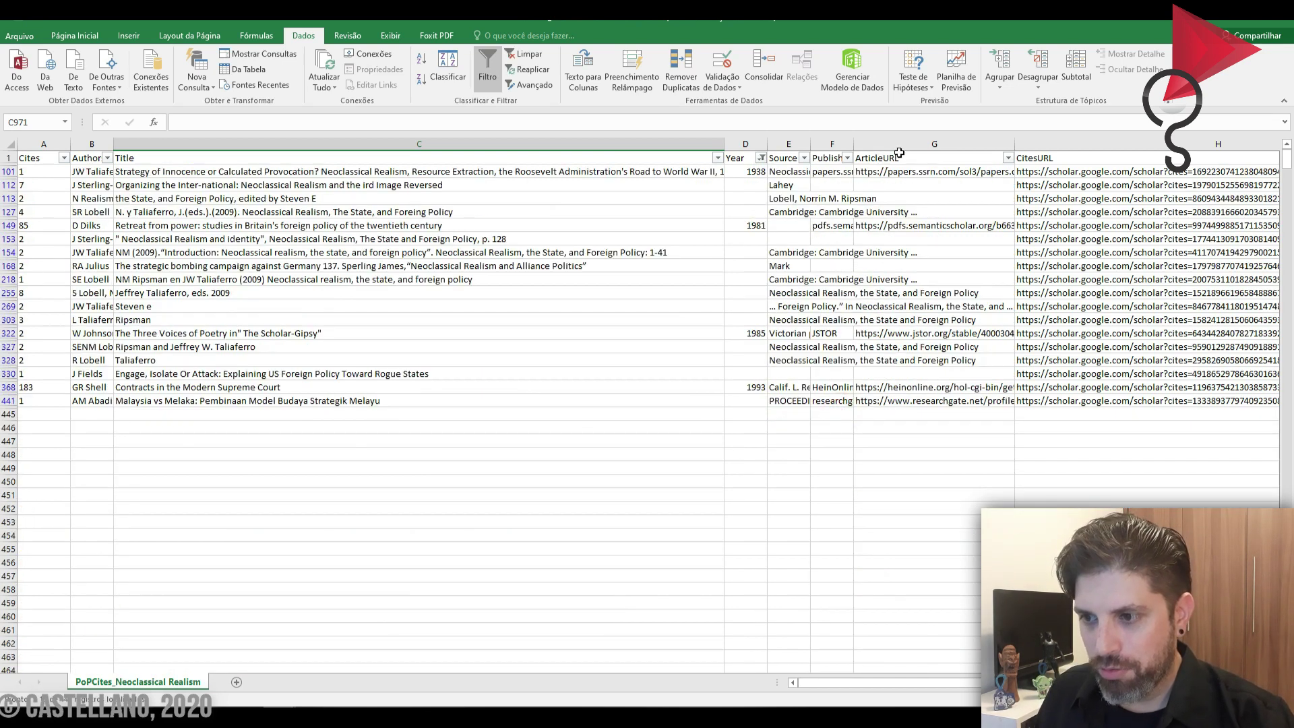
# Step: Examine the titles and years of the filtered records to judge whether they belong in the neoclassical realism dataset
pyautogui.click(284, 387)
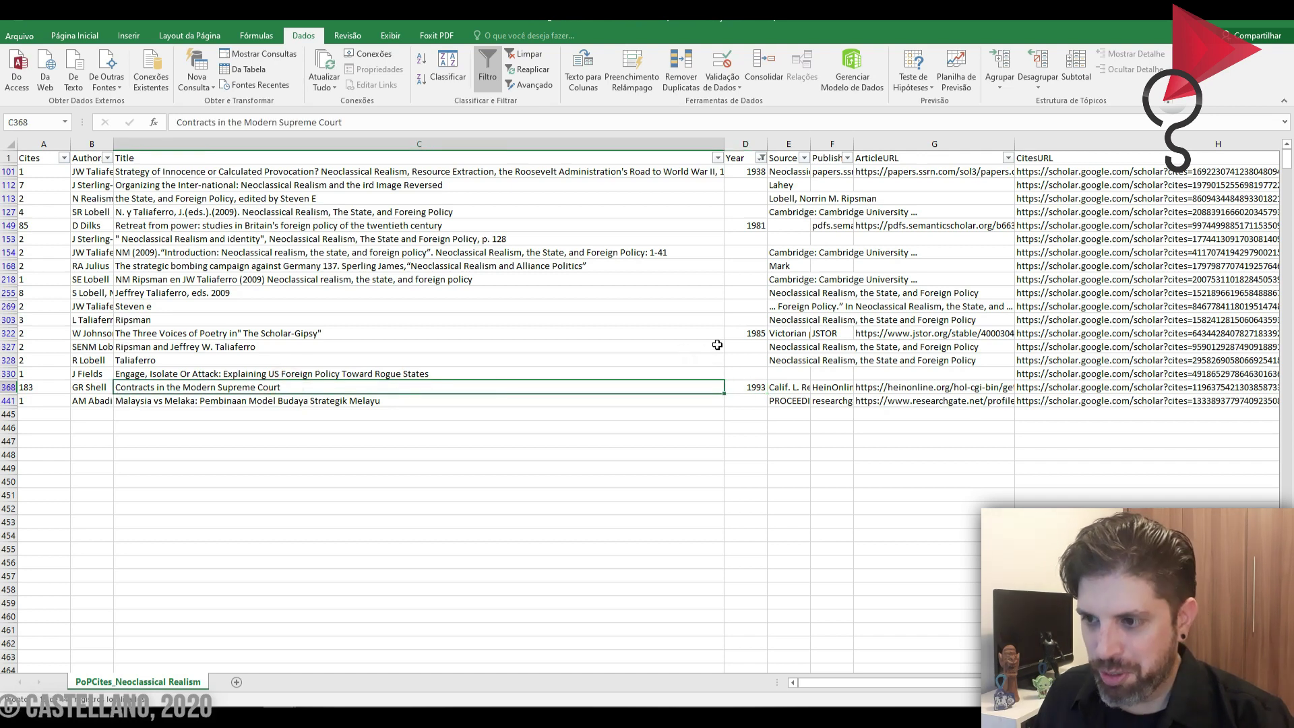
pyautogui.click(749, 366)
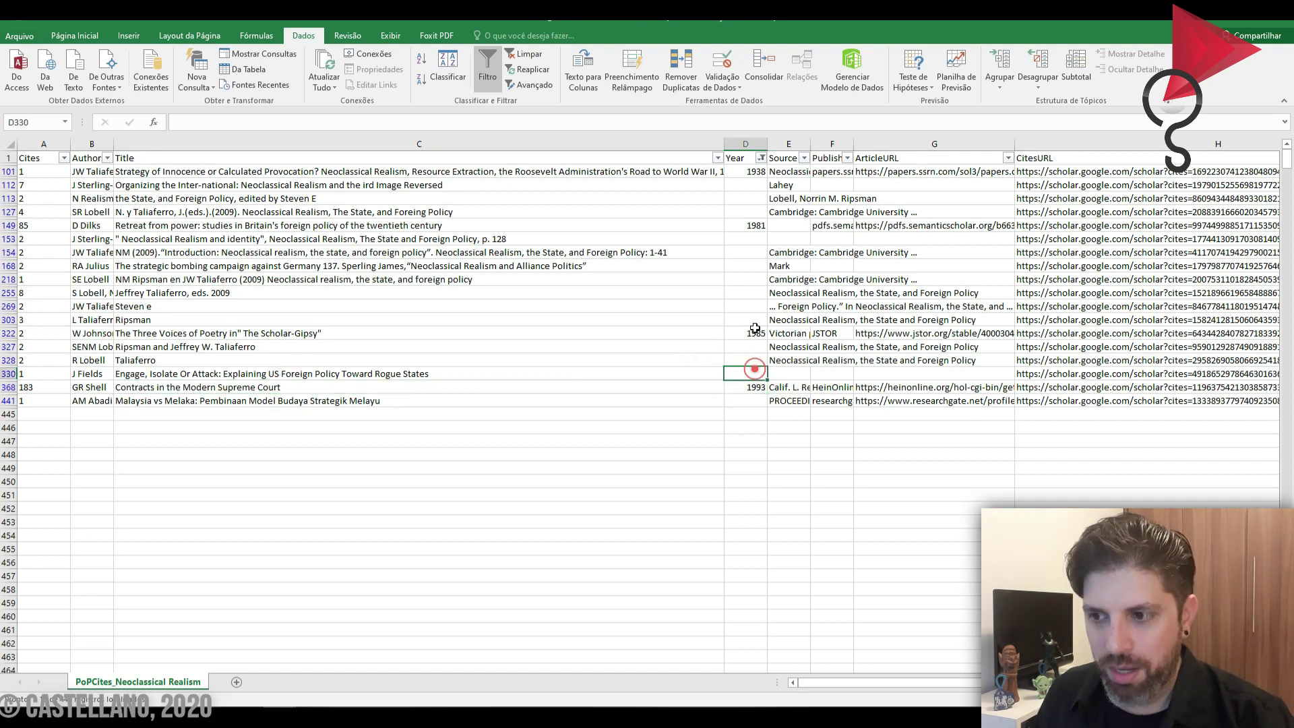
pyautogui.click(756, 346)
pyautogui.click(756, 310)
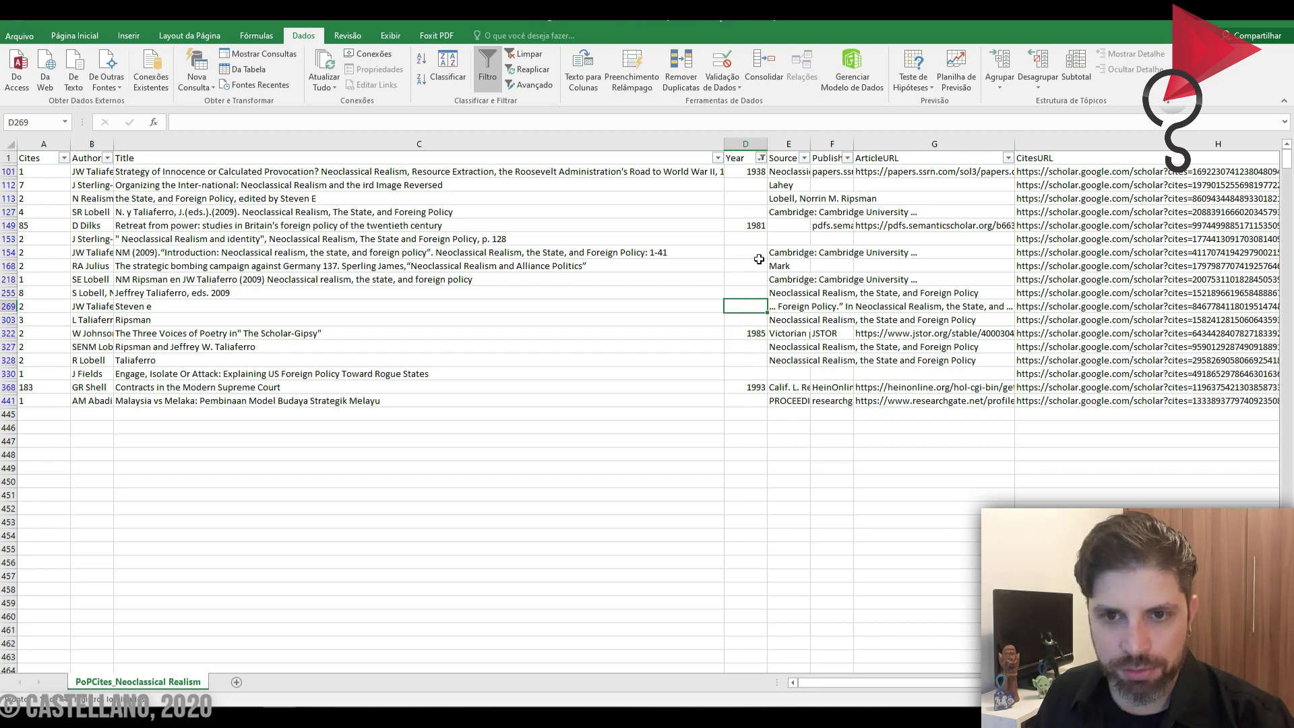
pyautogui.click(409, 225)
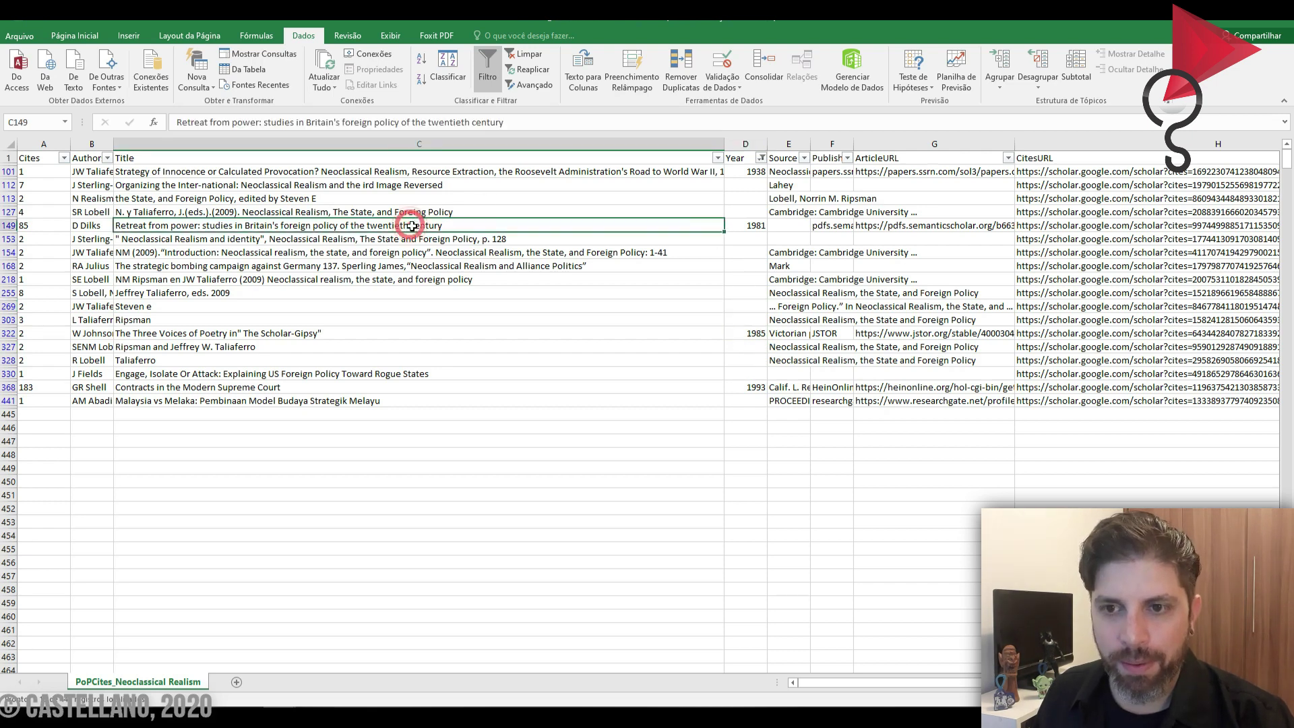
pyautogui.click(746, 226)
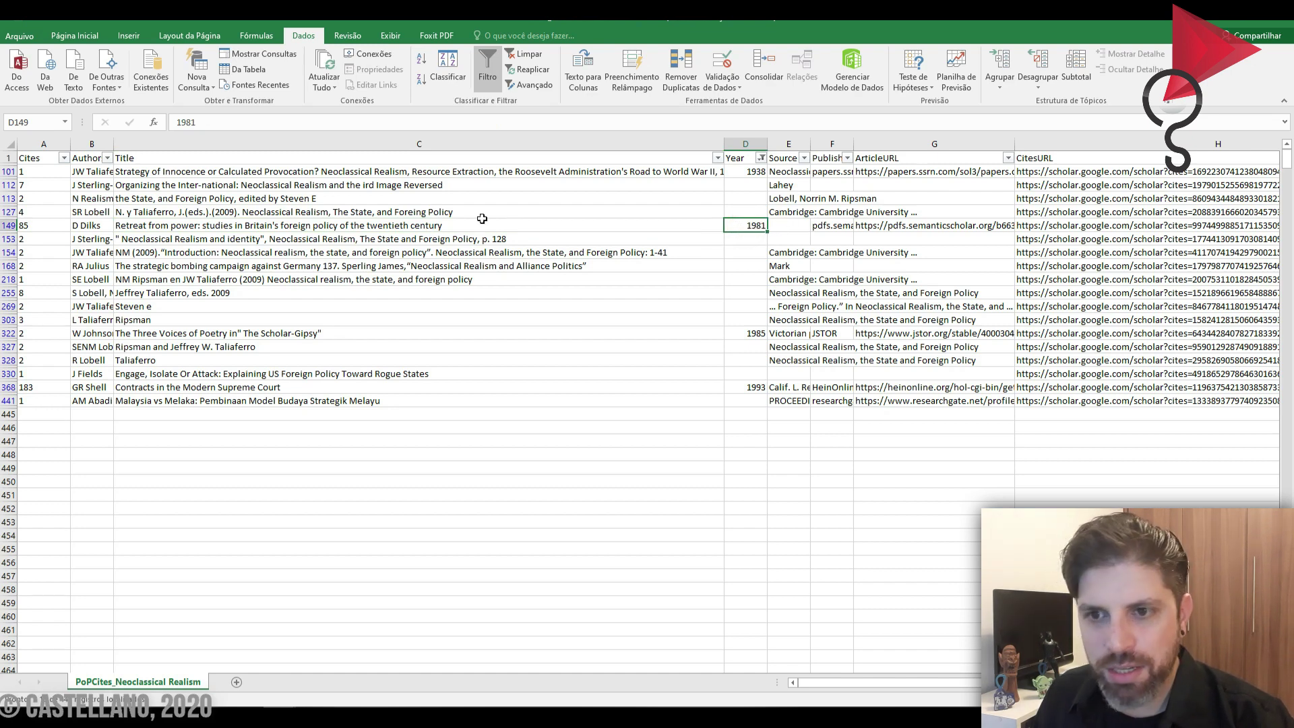
pyautogui.click(229, 224)
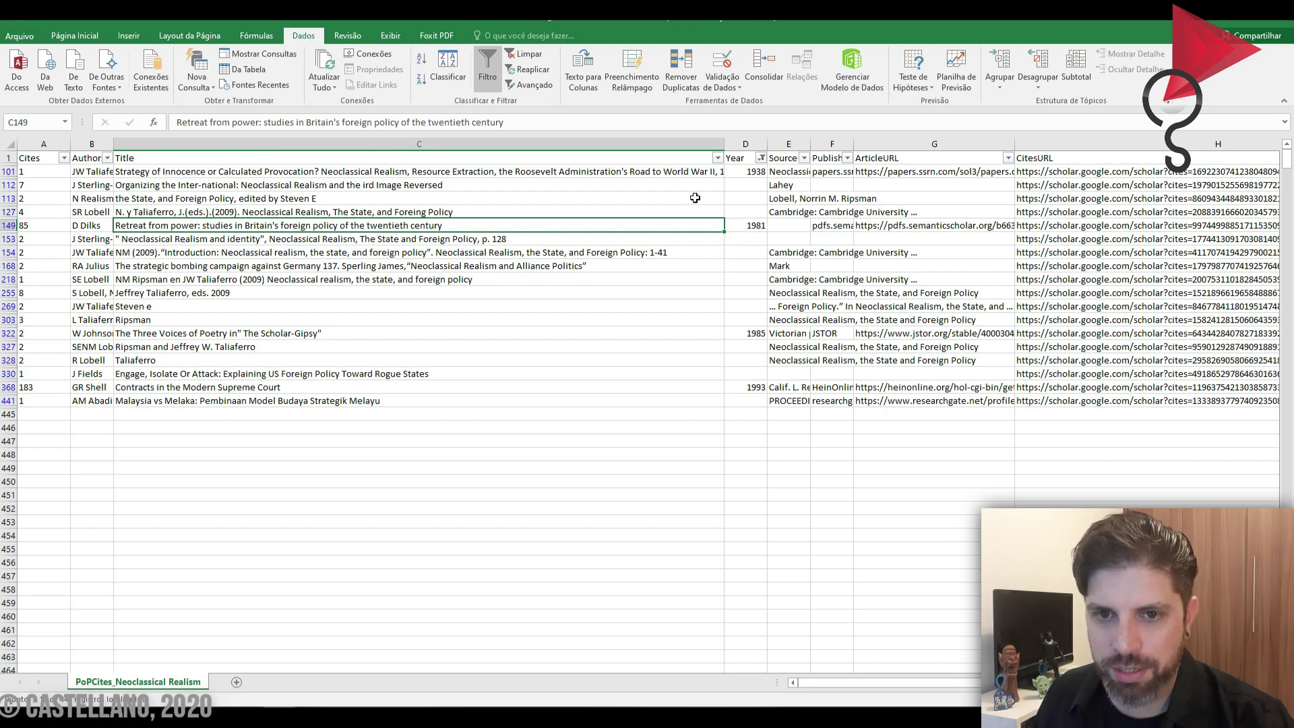
pyautogui.click(759, 226)
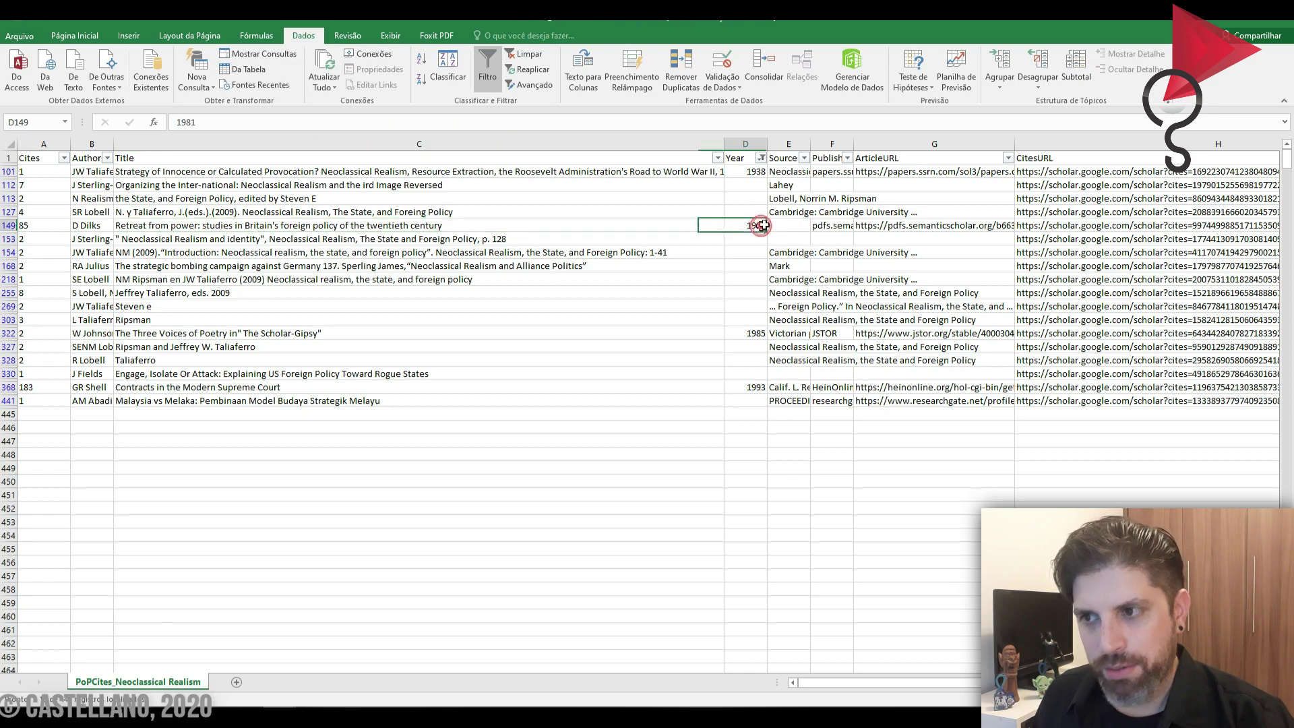
pyautogui.click(1134, 228)
pyautogui.click(583, 200)
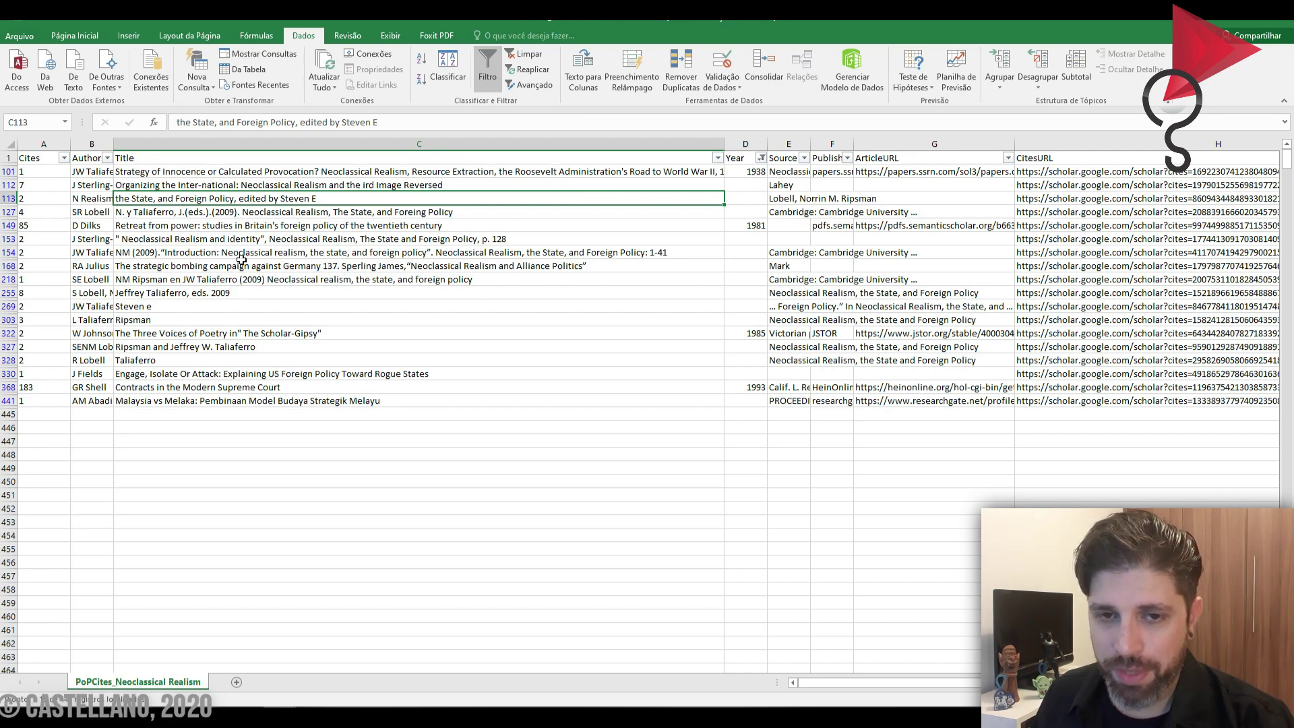
# Step: Delete all the filtered records, from row 101 through row 441
pyautogui.click(14, 174)
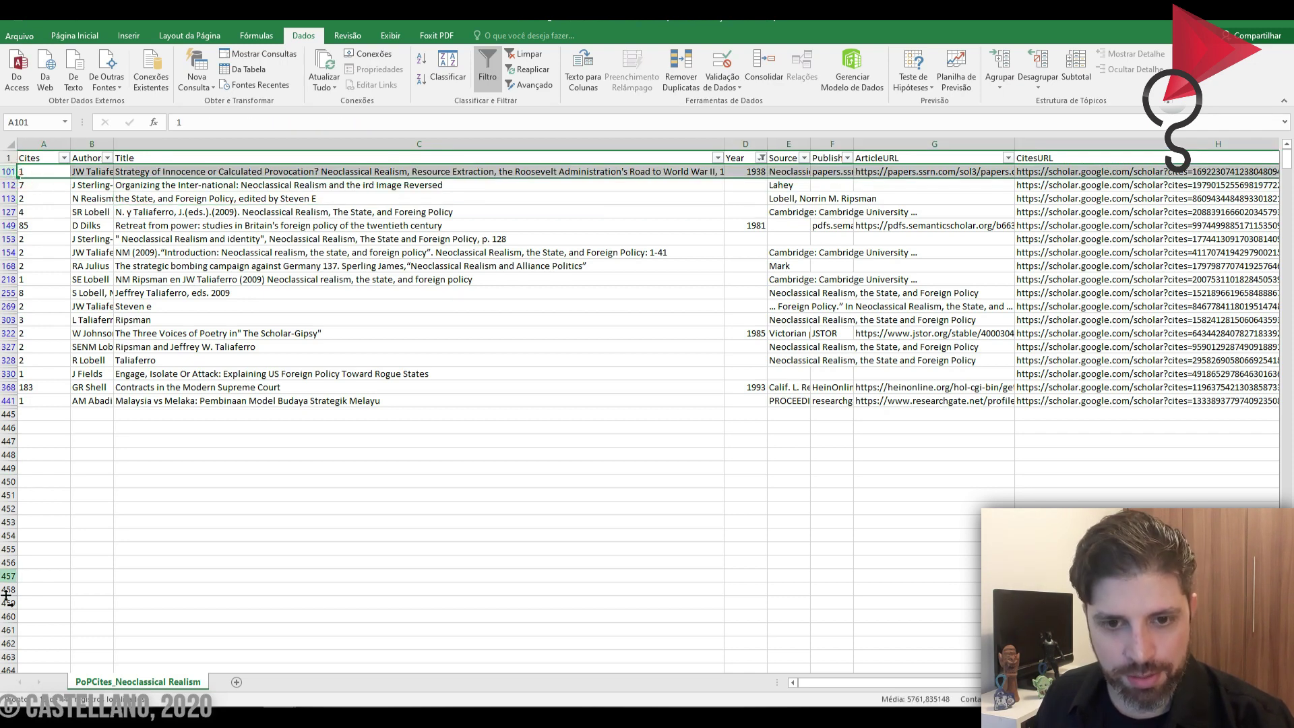
pyautogui.keyDown('shift'); pyautogui.click(8, 402); pyautogui.keyUp('shift')
pyautogui.rightClick(9, 402)
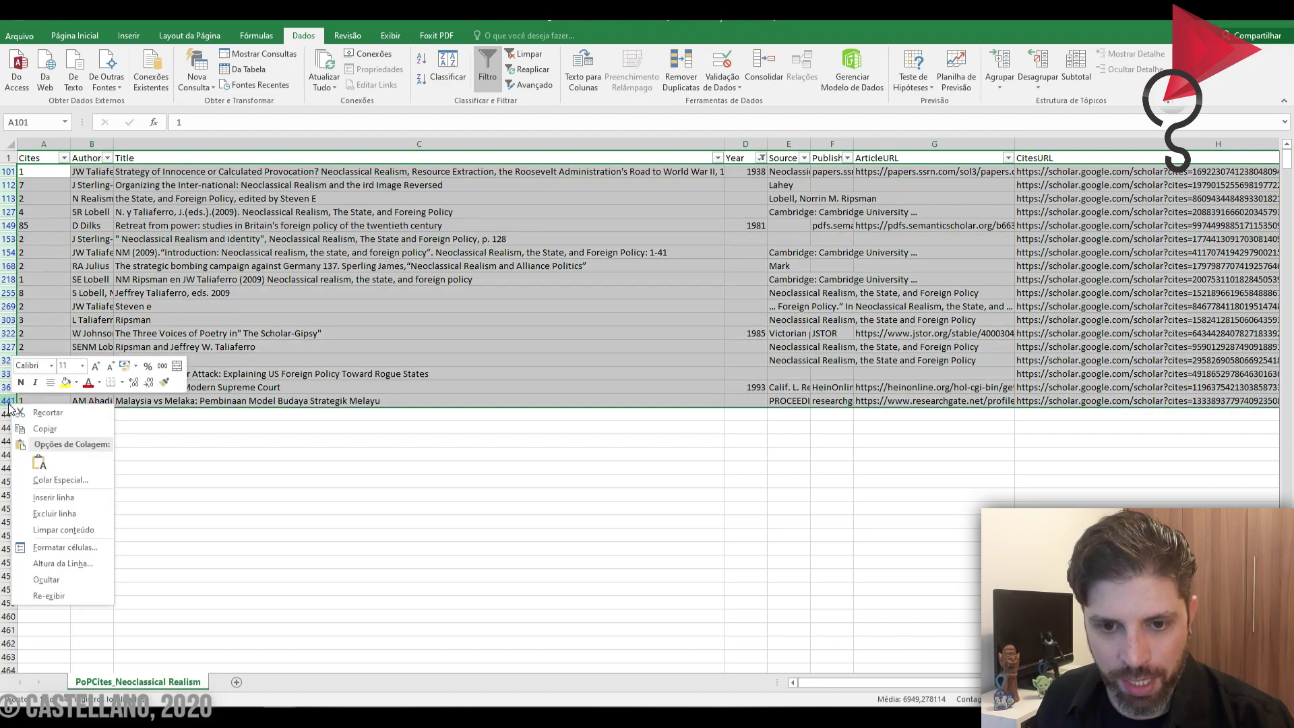
pyautogui.click(94, 515)
# Step: Reset the Year column filter so that all remaining years are included
pyautogui.click(890, 159)
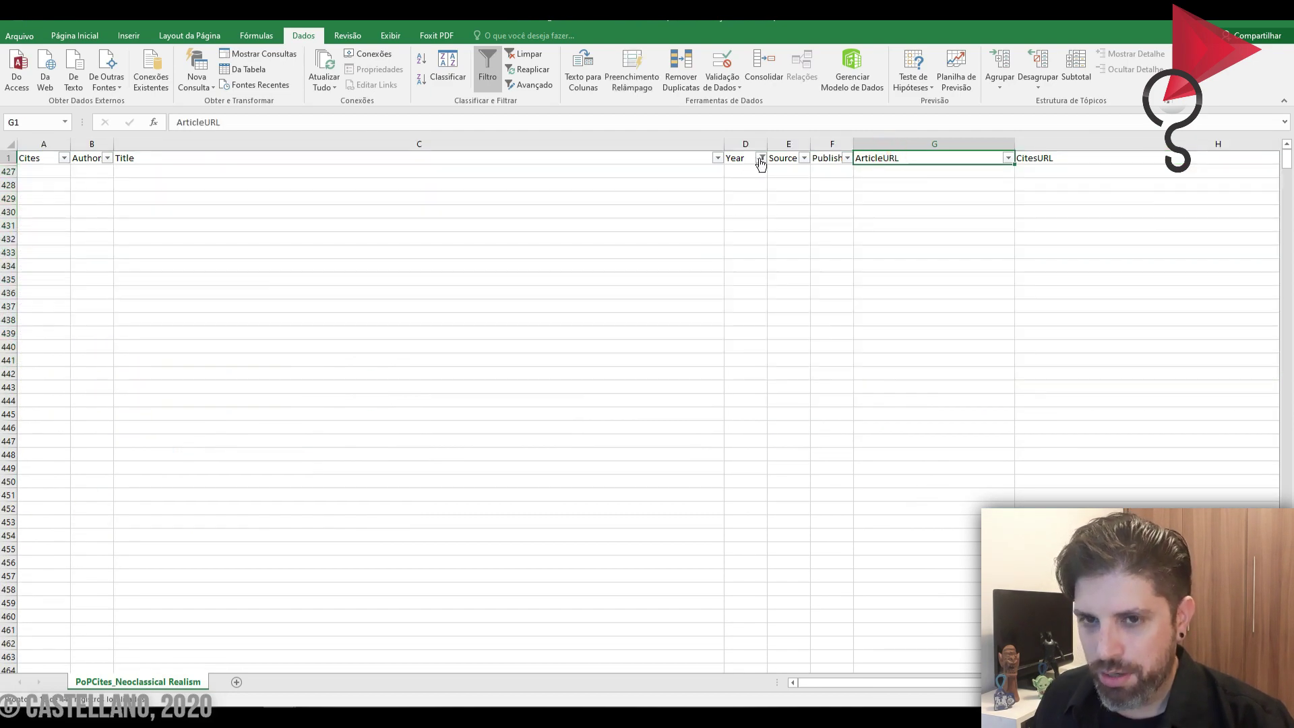
pyautogui.click(761, 159)
pyautogui.click(798, 290)
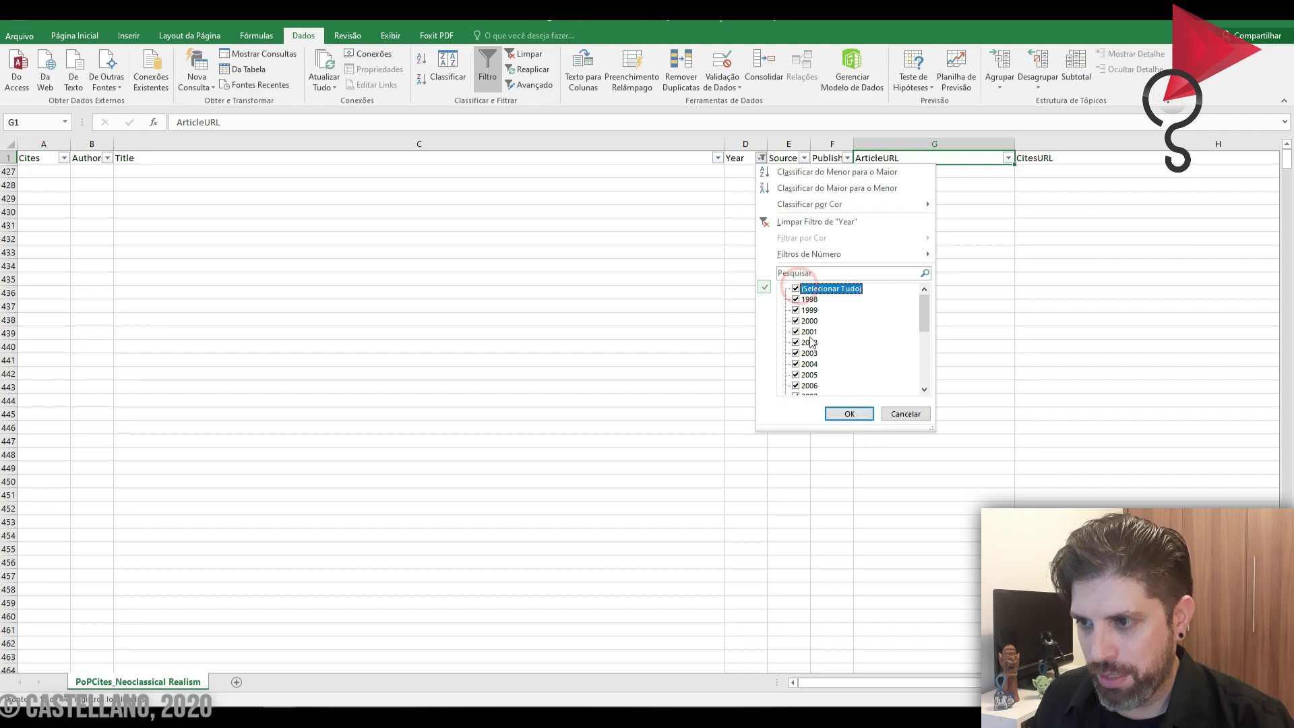
pyautogui.click(851, 414)
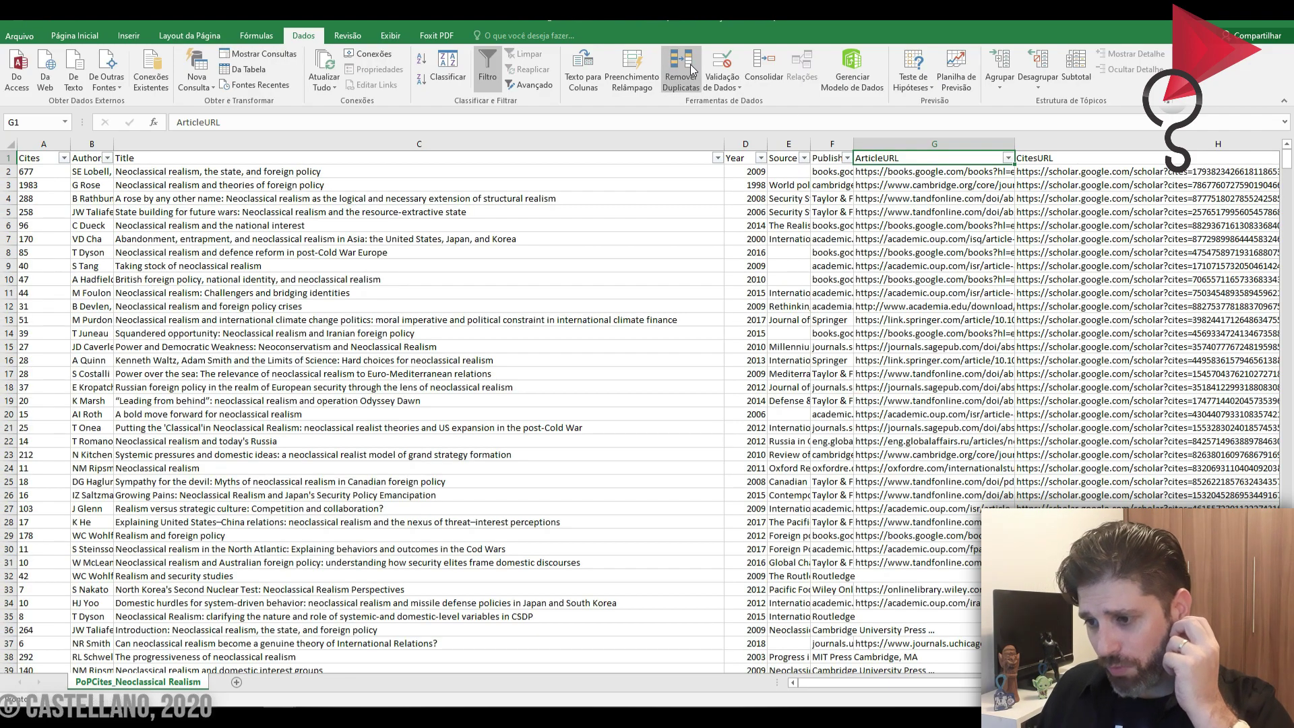
# Step: Widen the Source and Publisher columns so their entries can be read
pyautogui.scroll(-9, 988, 310)
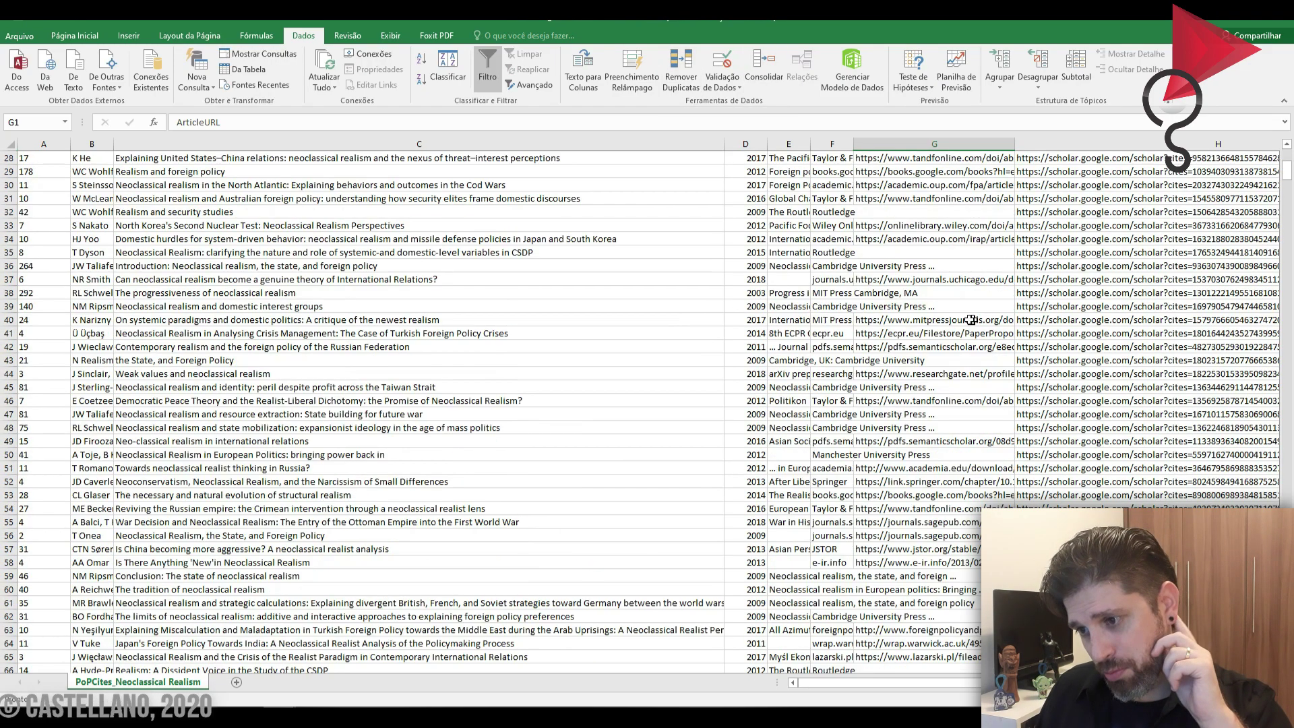
pyautogui.scroll(-7, 911, 321)
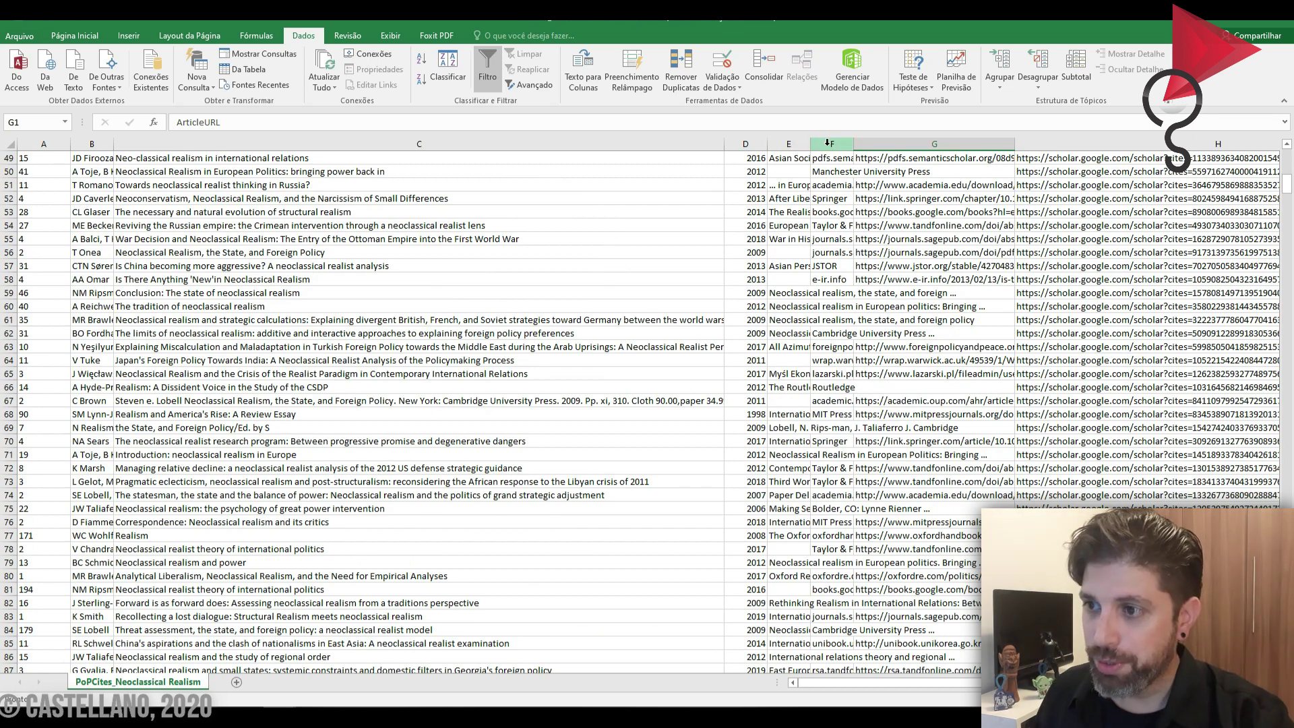
pyautogui.moveTo(811, 143); pyautogui.dragTo(1005, 148)
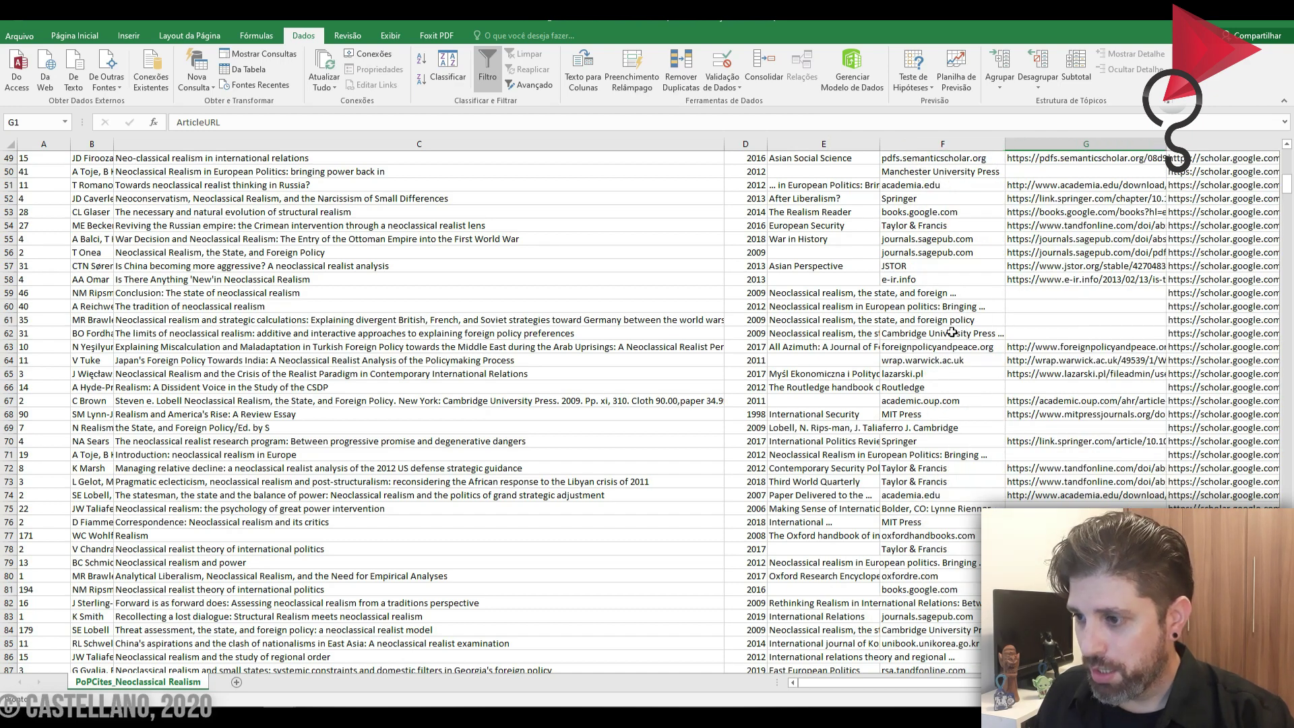
pyautogui.scroll(16, 949, 319)
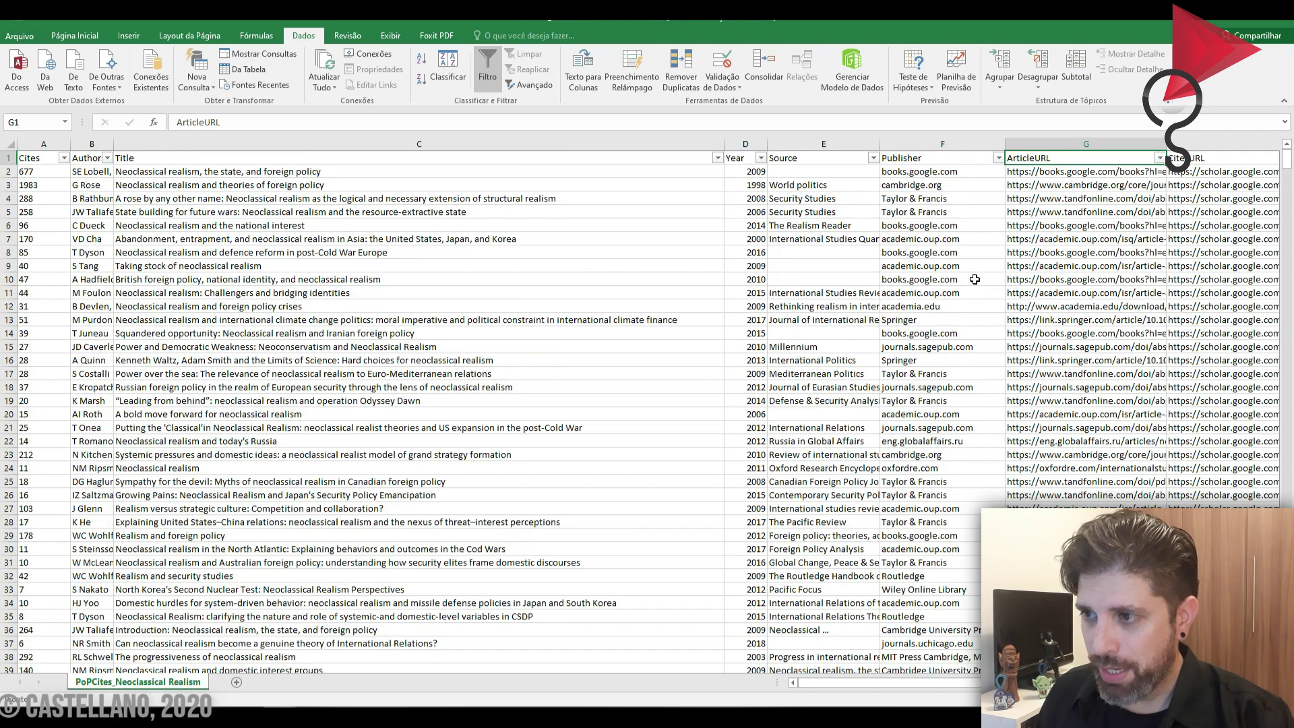
# Step: Filter the Type column to only the CITATION entries
pyautogui.moveTo(834, 683); pyautogui.dragTo(936, 681)
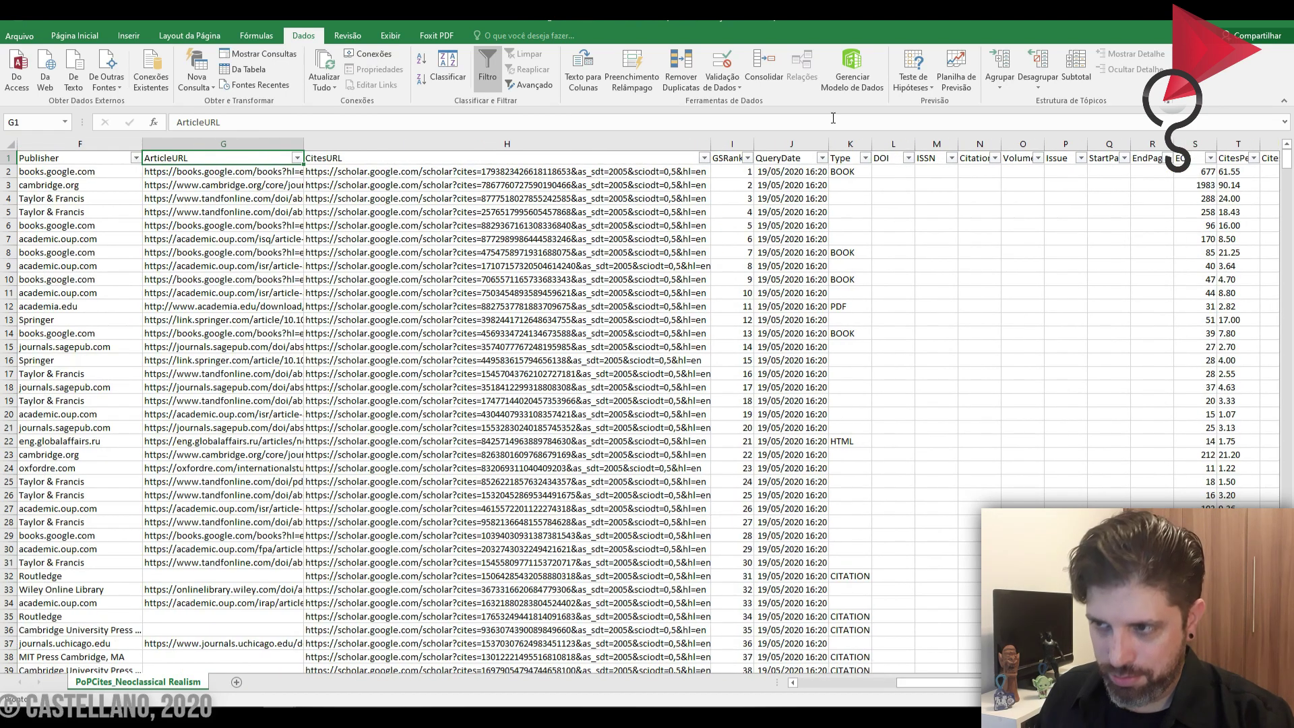
pyautogui.click(865, 158)
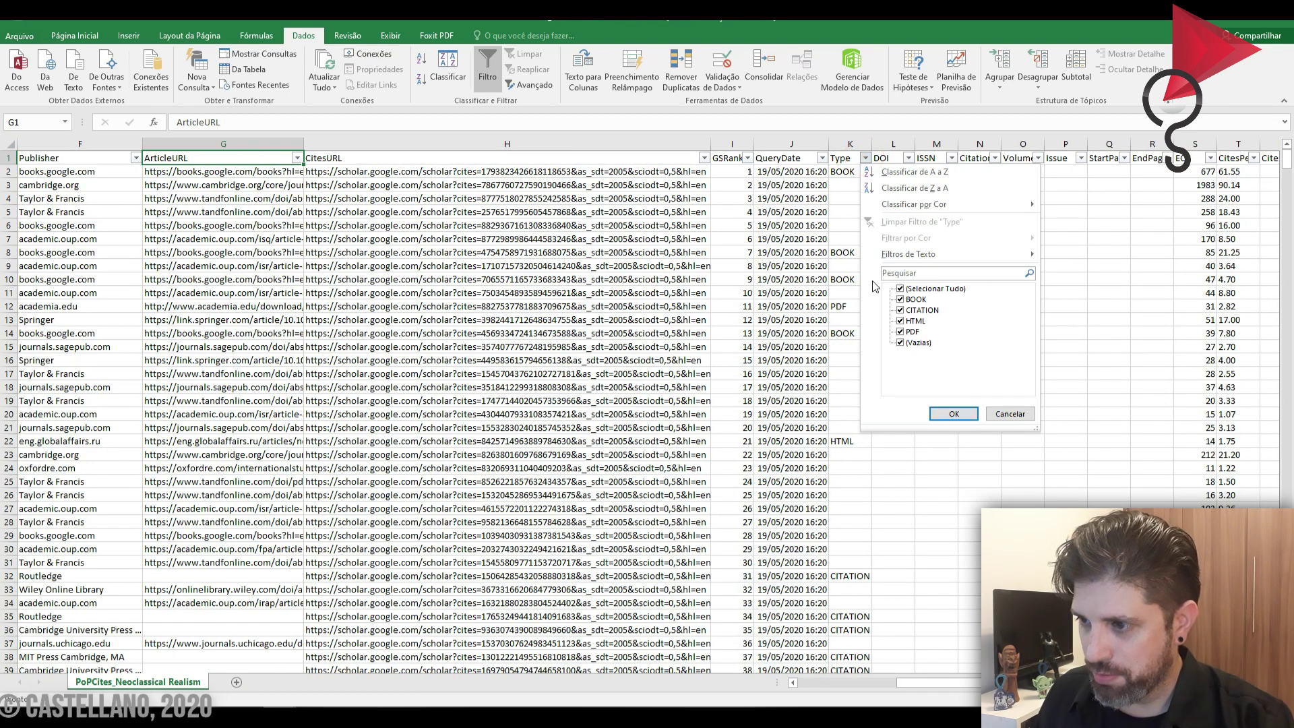
pyautogui.click(901, 289)
pyautogui.click(901, 310)
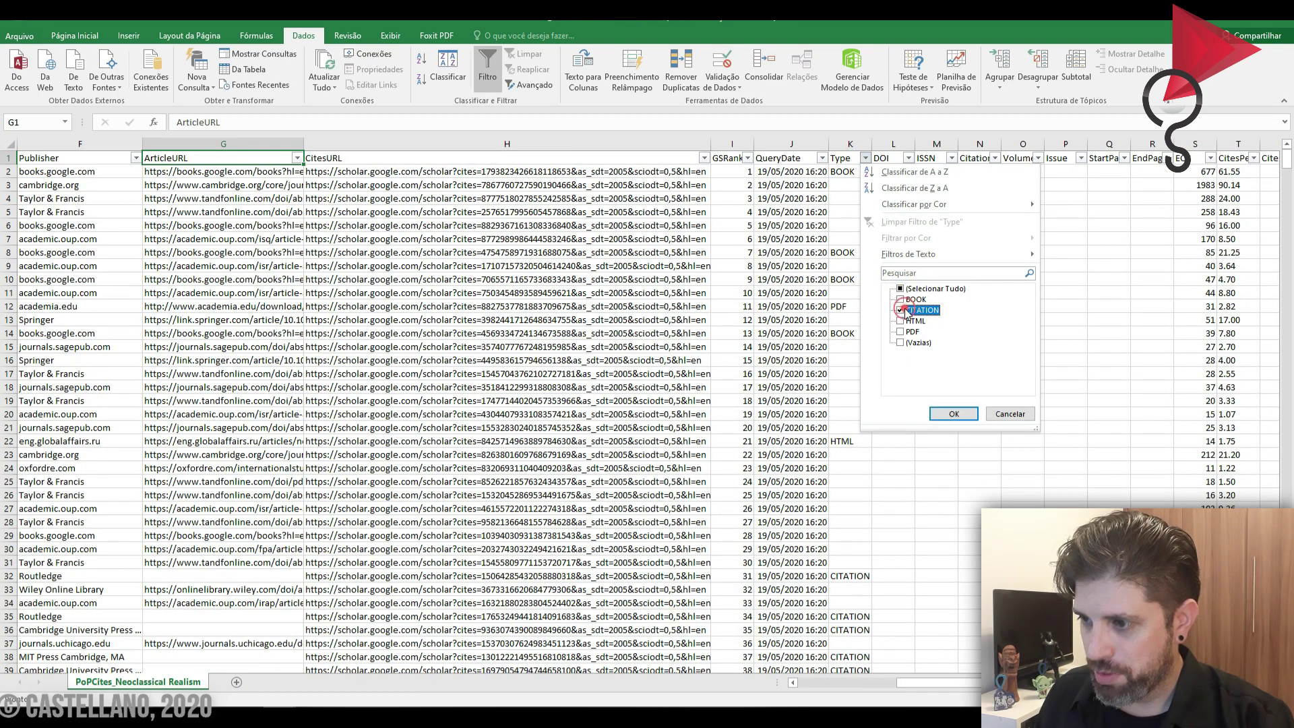
pyautogui.click(954, 414)
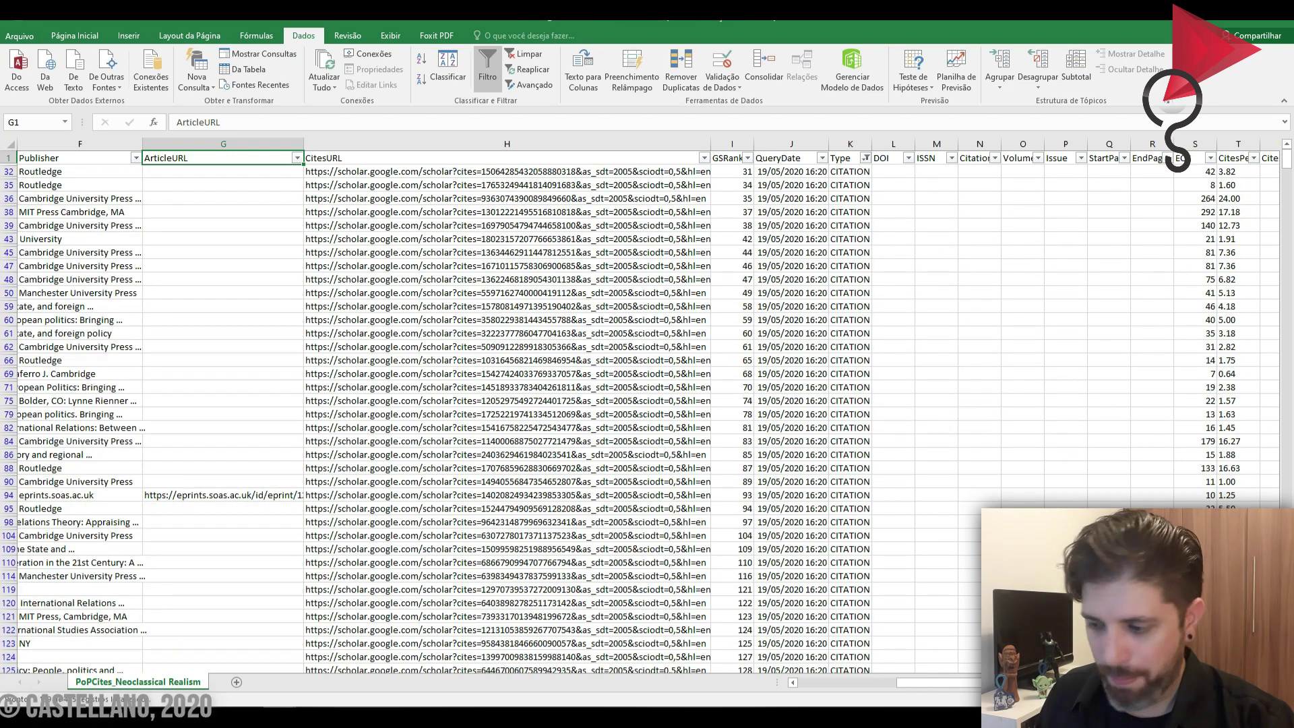
# Step: Examine the filtered CITATION records, checking their citation counts, authors, titles, sources and publishers
pyautogui.moveTo(971, 682); pyautogui.dragTo(798, 683)
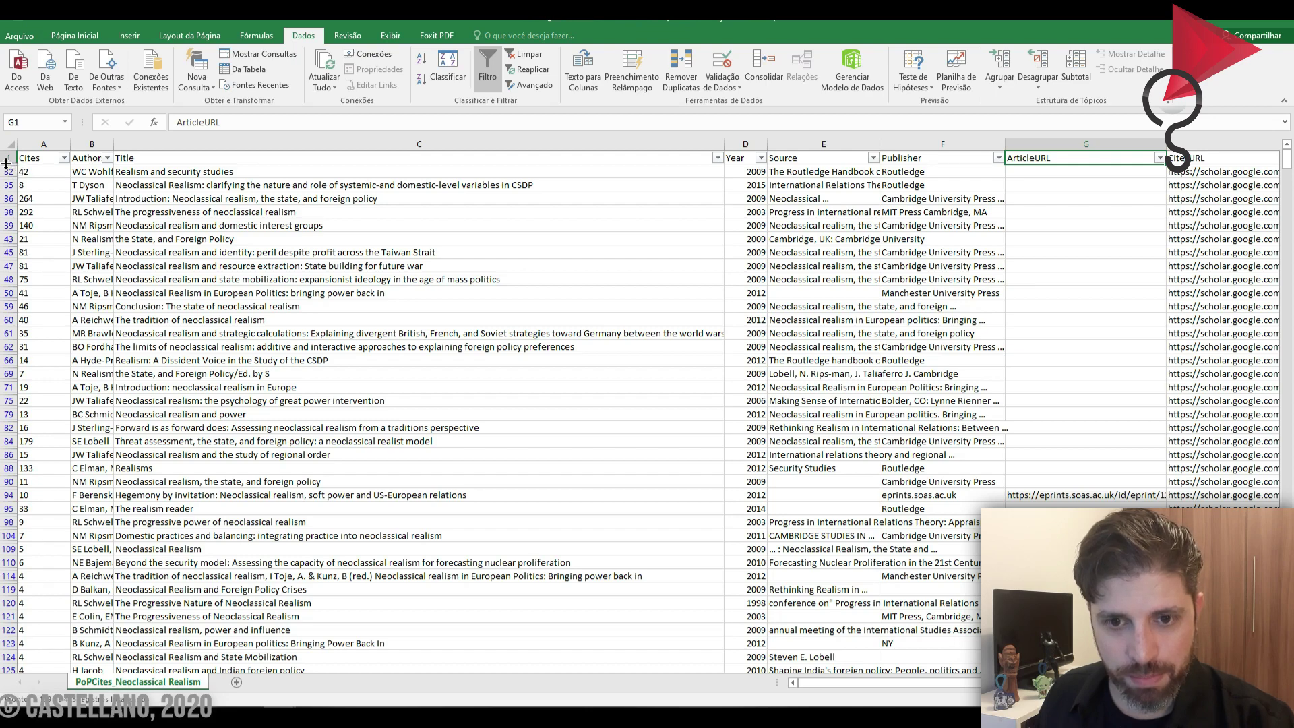
pyautogui.scroll(-7, 394, 383)
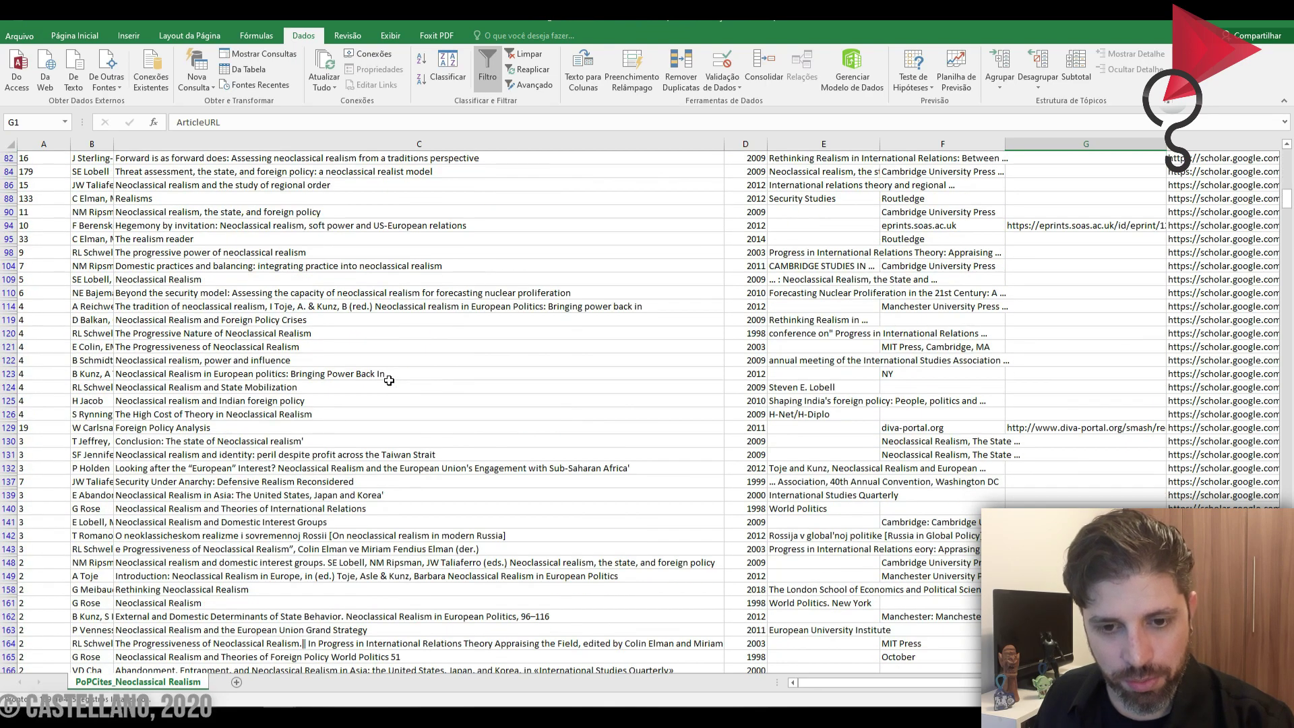
pyautogui.scroll(-10, 388, 379)
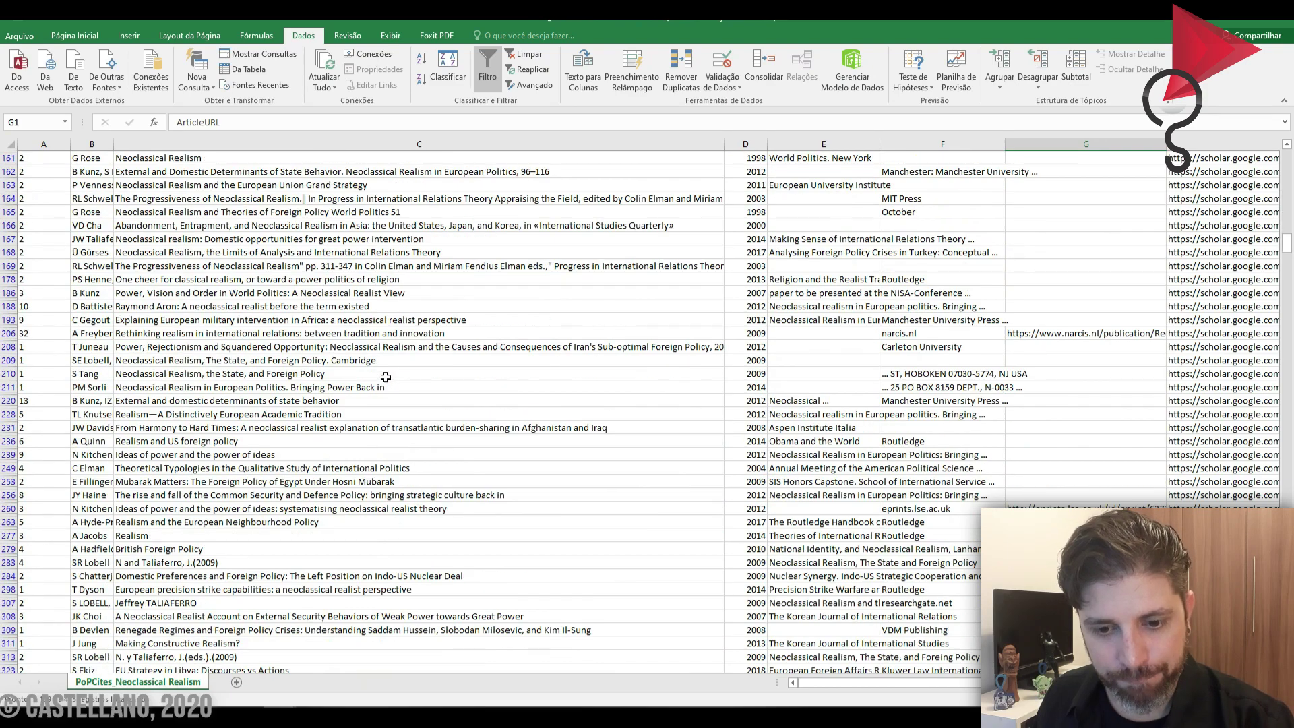
pyautogui.scroll(15, 386, 378)
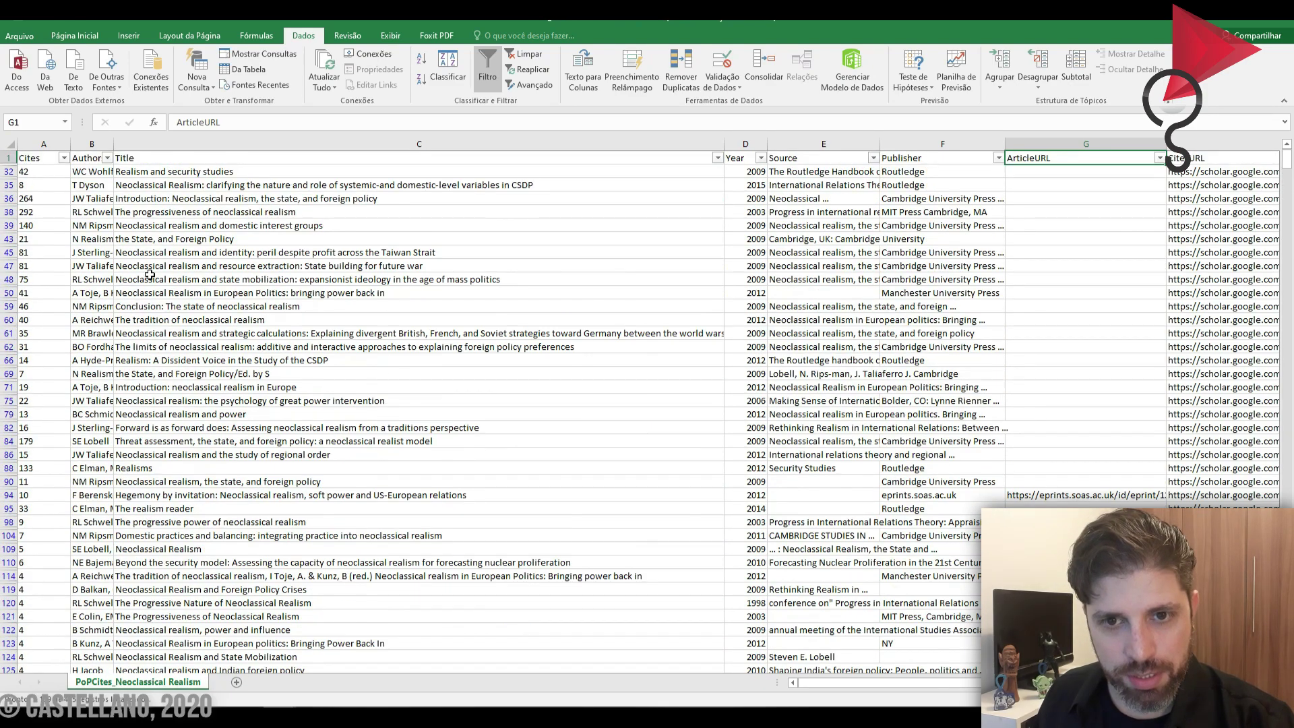
pyautogui.click(80, 200)
pyautogui.click(132, 210)
pyautogui.click(101, 211)
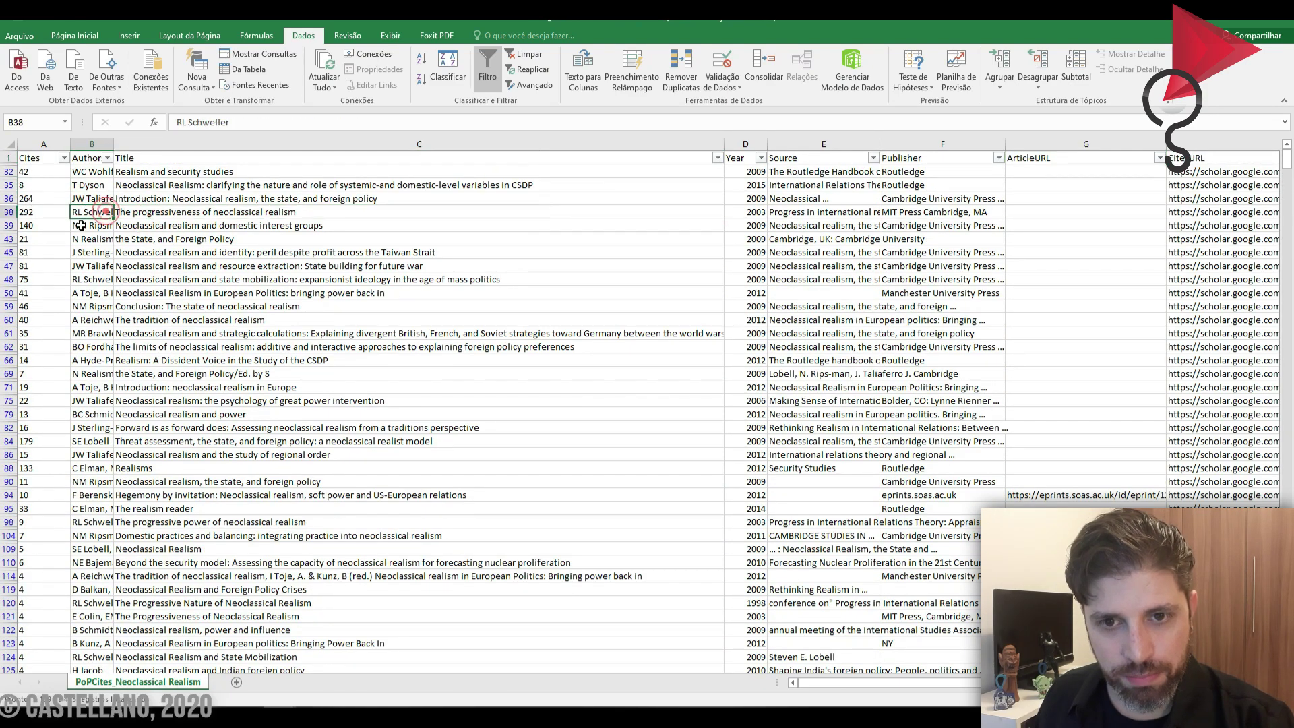
pyautogui.click(80, 225)
pyautogui.click(37, 213)
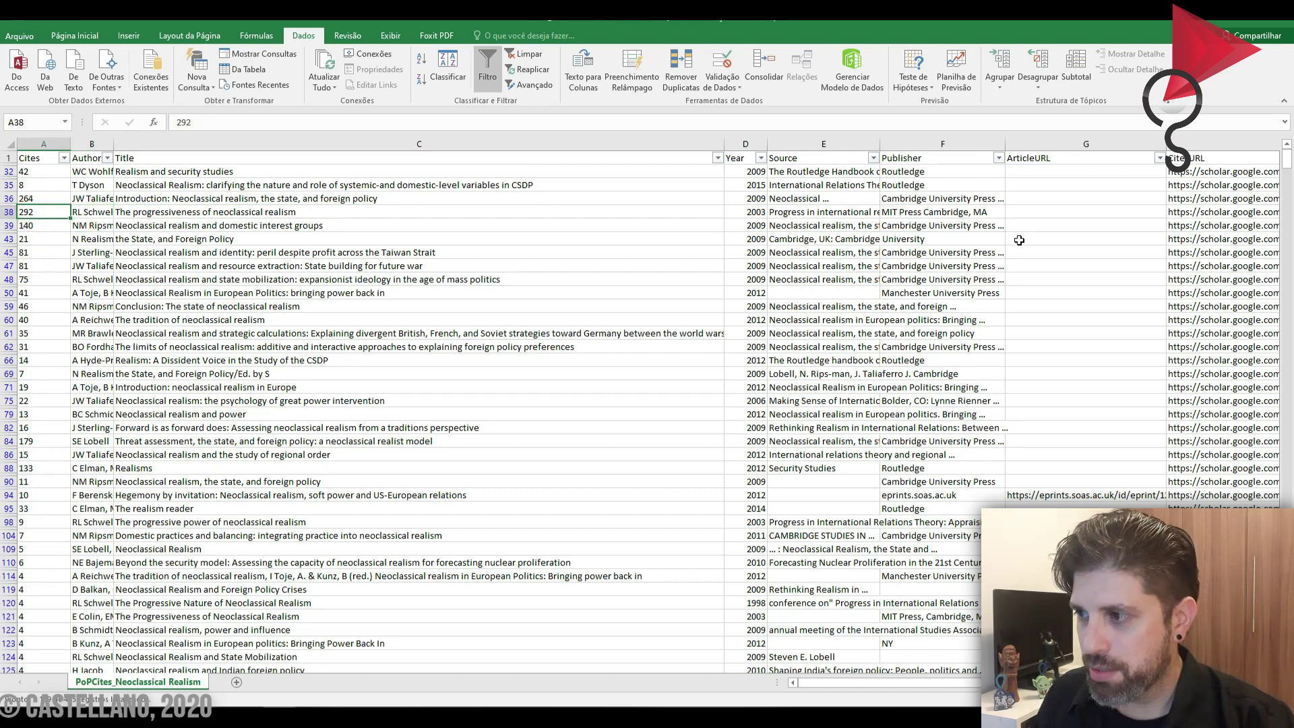
# Step: Reset the Type column filter so that all types, including blanks, are selected
pyautogui.hscroll(8, 647, 405)
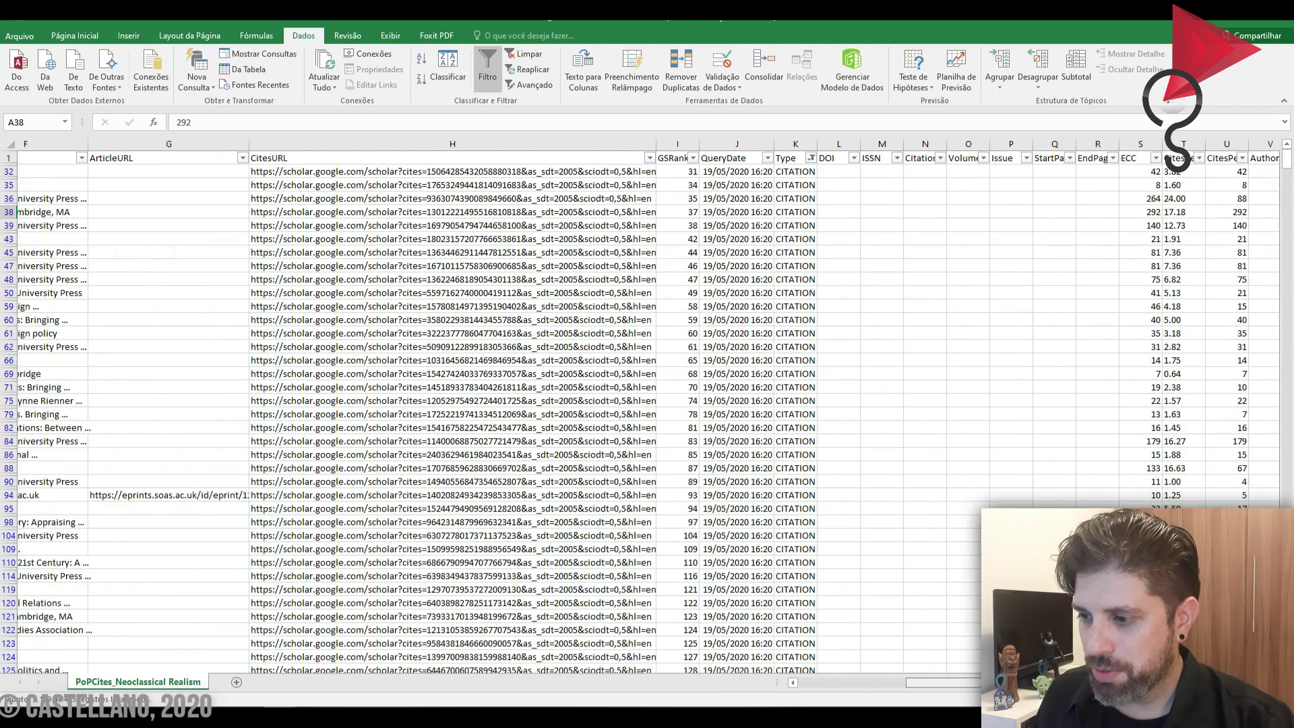
pyautogui.click(866, 158)
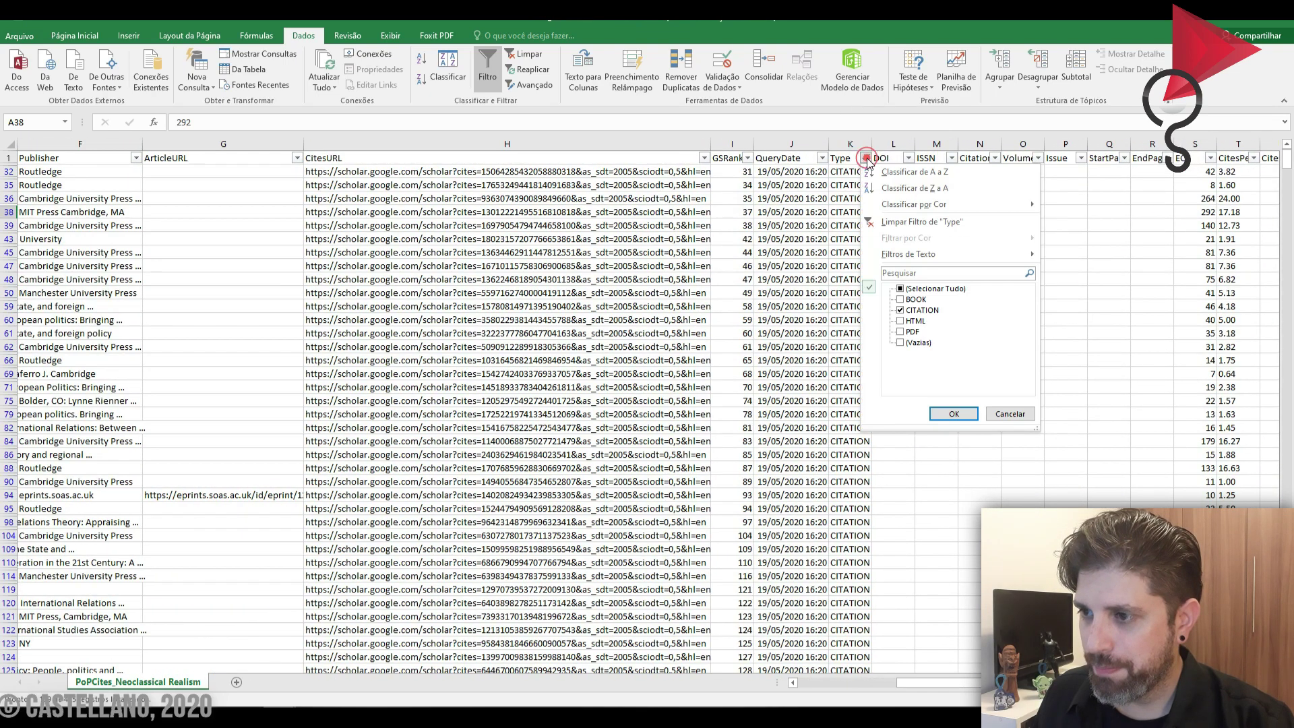
pyautogui.click(901, 311)
pyautogui.click(901, 343)
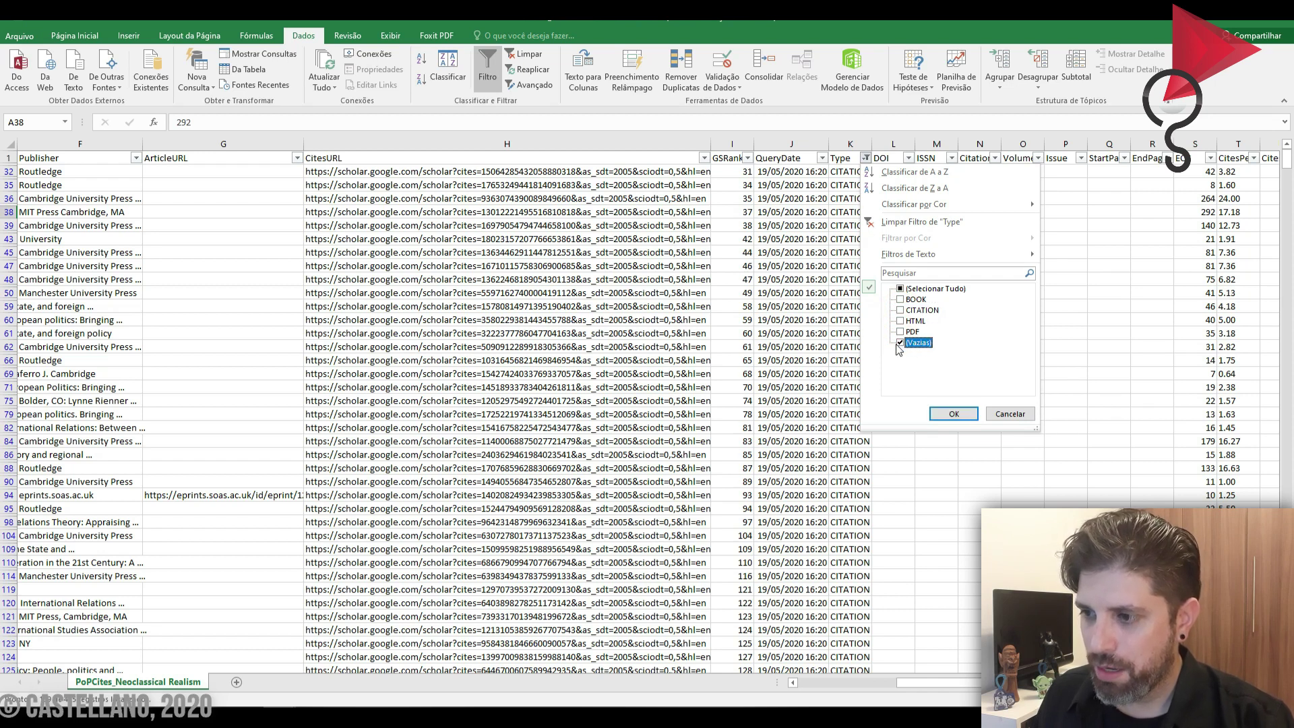
pyautogui.click(901, 290)
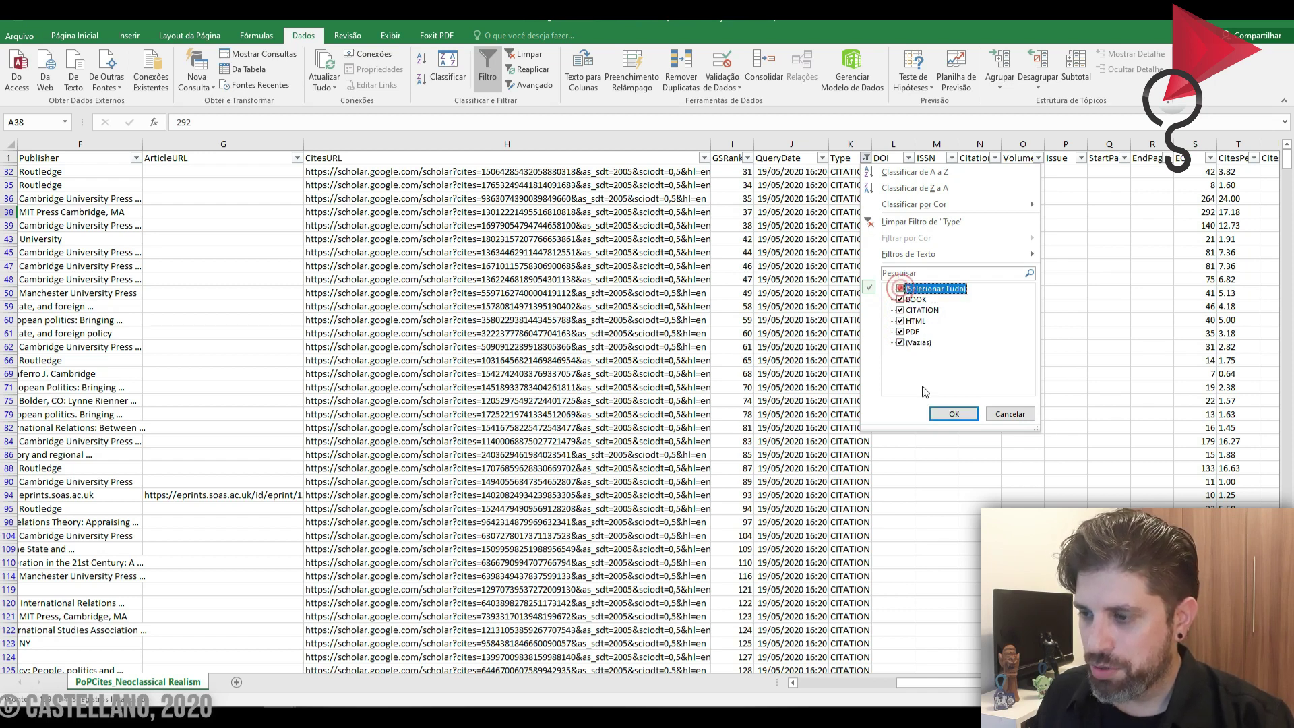
pyautogui.click(953, 414)
# Step: Sort the dataset by the Type column from A to Z
pyautogui.click(865, 157)
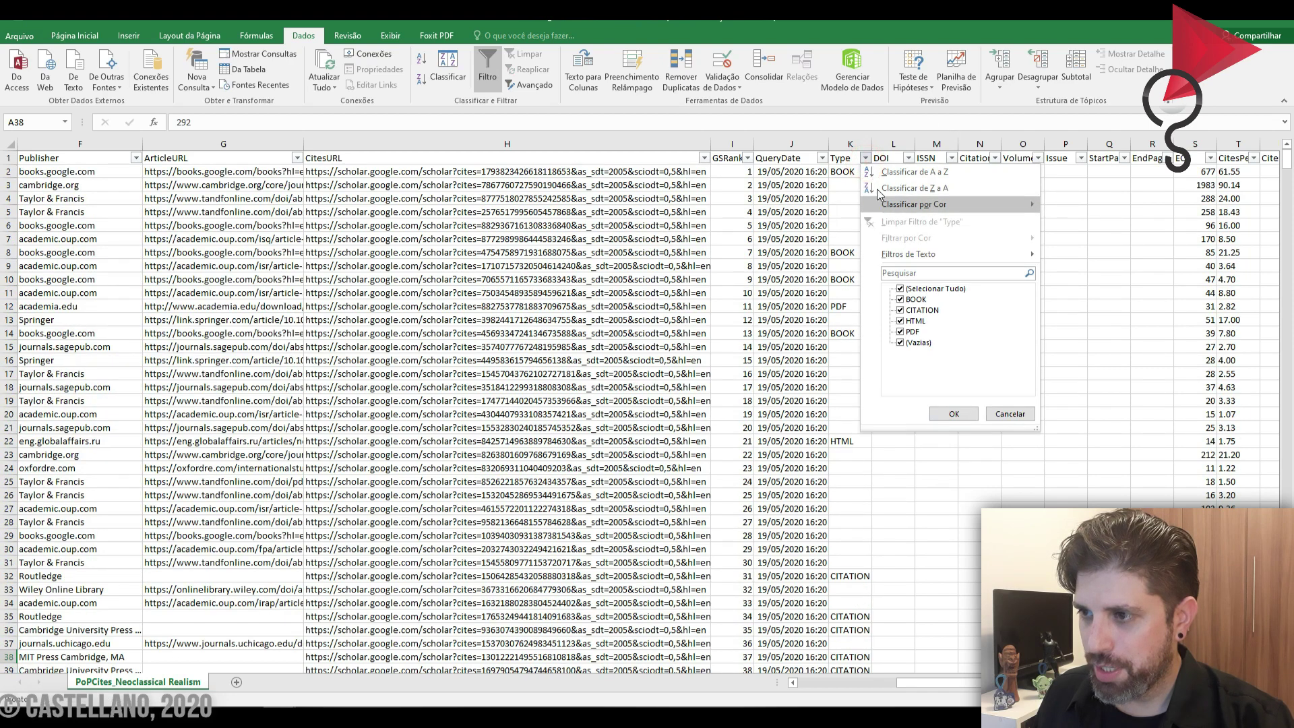
pyautogui.click(883, 175)
pyautogui.hscroll(2, 850, 265)
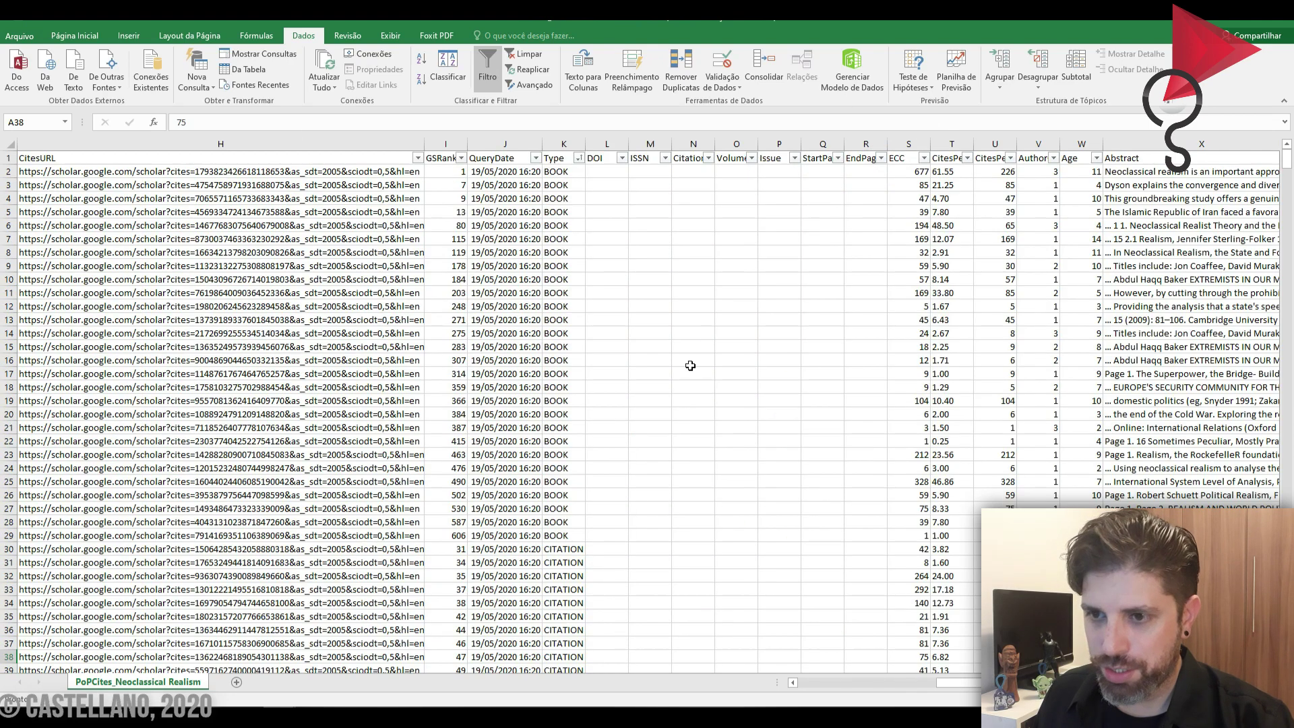
# Step: Examine the sorted records across the document types, comparing their titles, sources, publishers and article URLs
pyautogui.moveTo(959, 683); pyautogui.dragTo(820, 682)
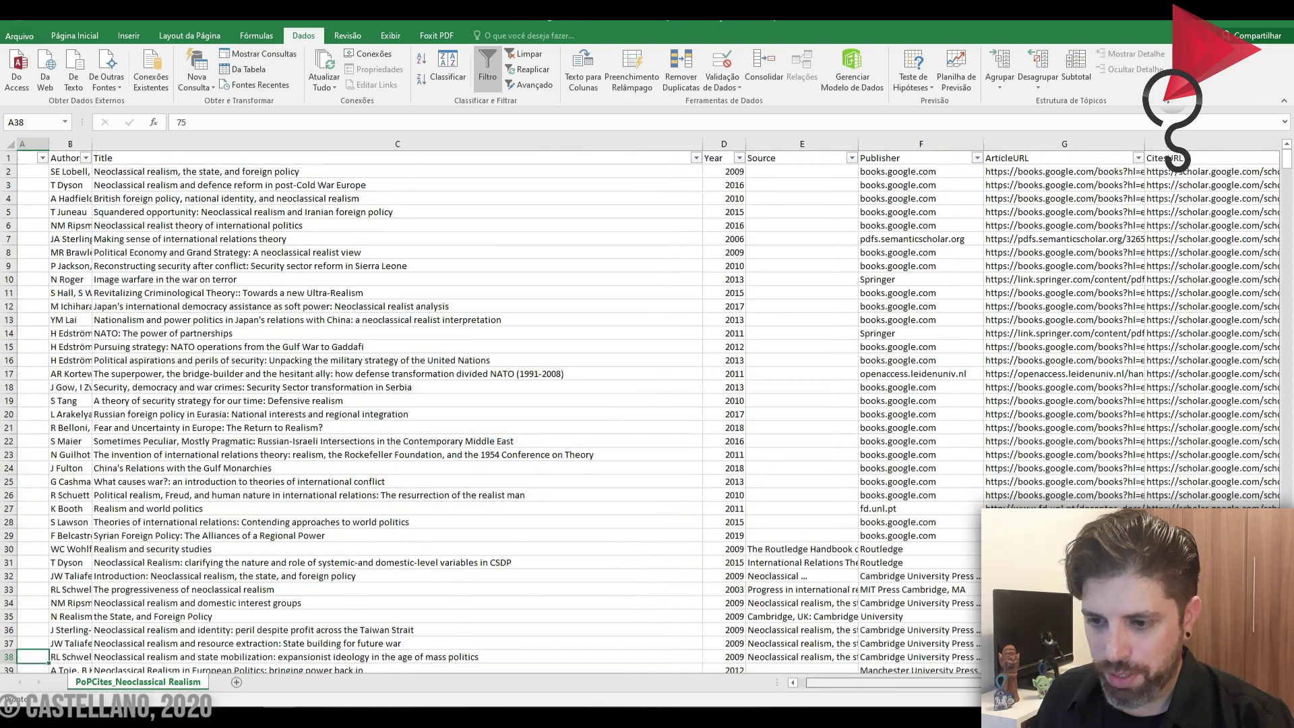
pyautogui.hscroll(4, 647, 405)
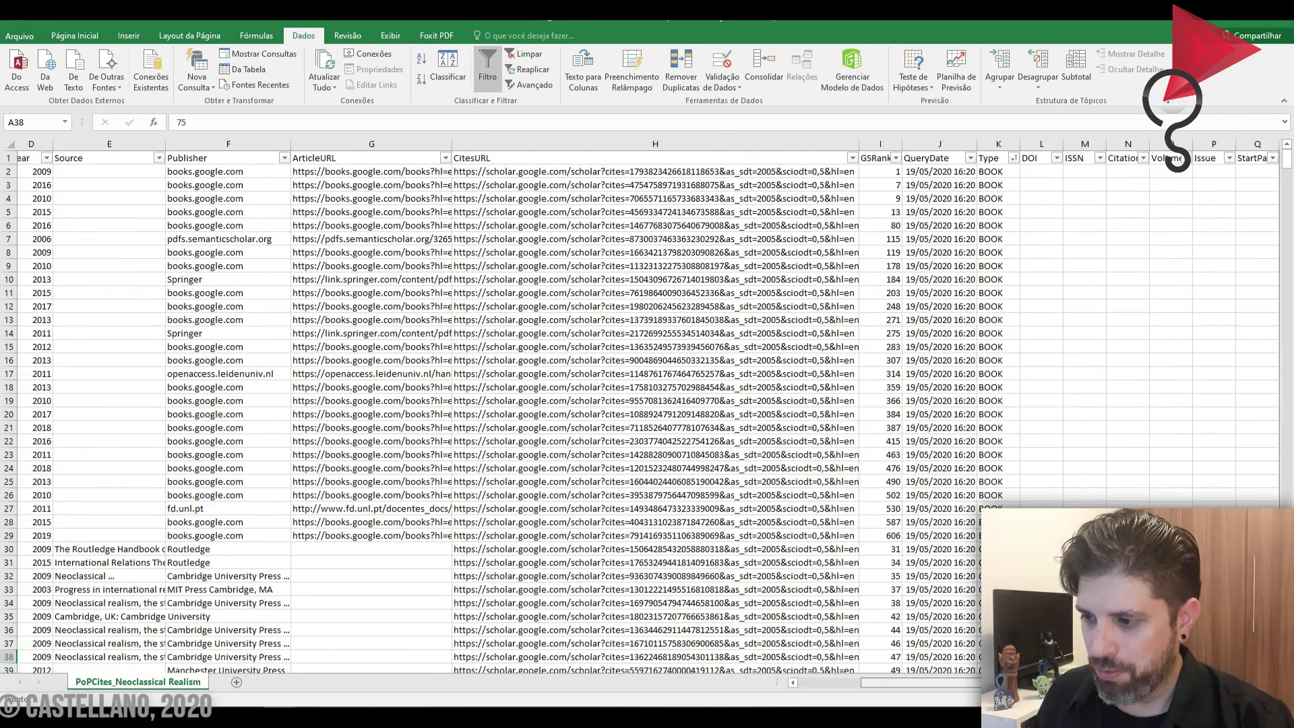
pyautogui.hscroll(-2, 647, 404)
pyautogui.hscroll(2, 647, 405)
pyautogui.hscroll(-2, 647, 404)
pyautogui.scroll(-18, 647, 405)
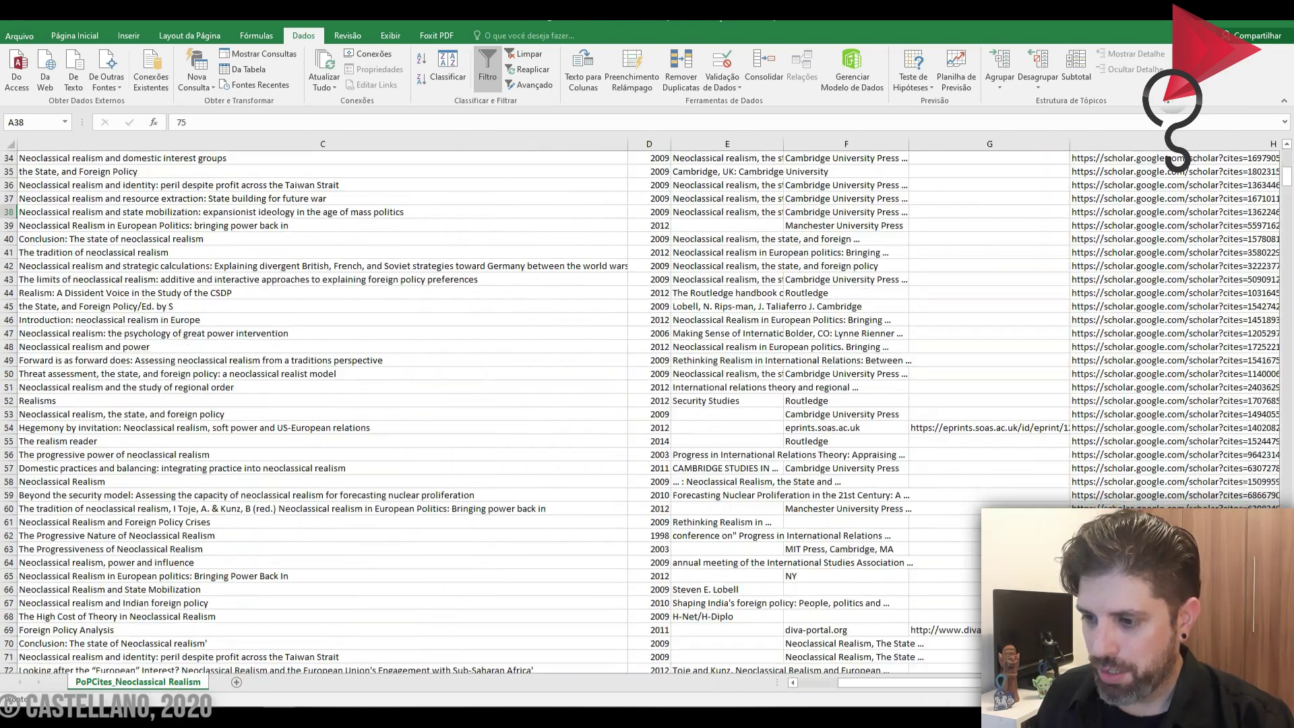
pyautogui.scroll(-20, 647, 405)
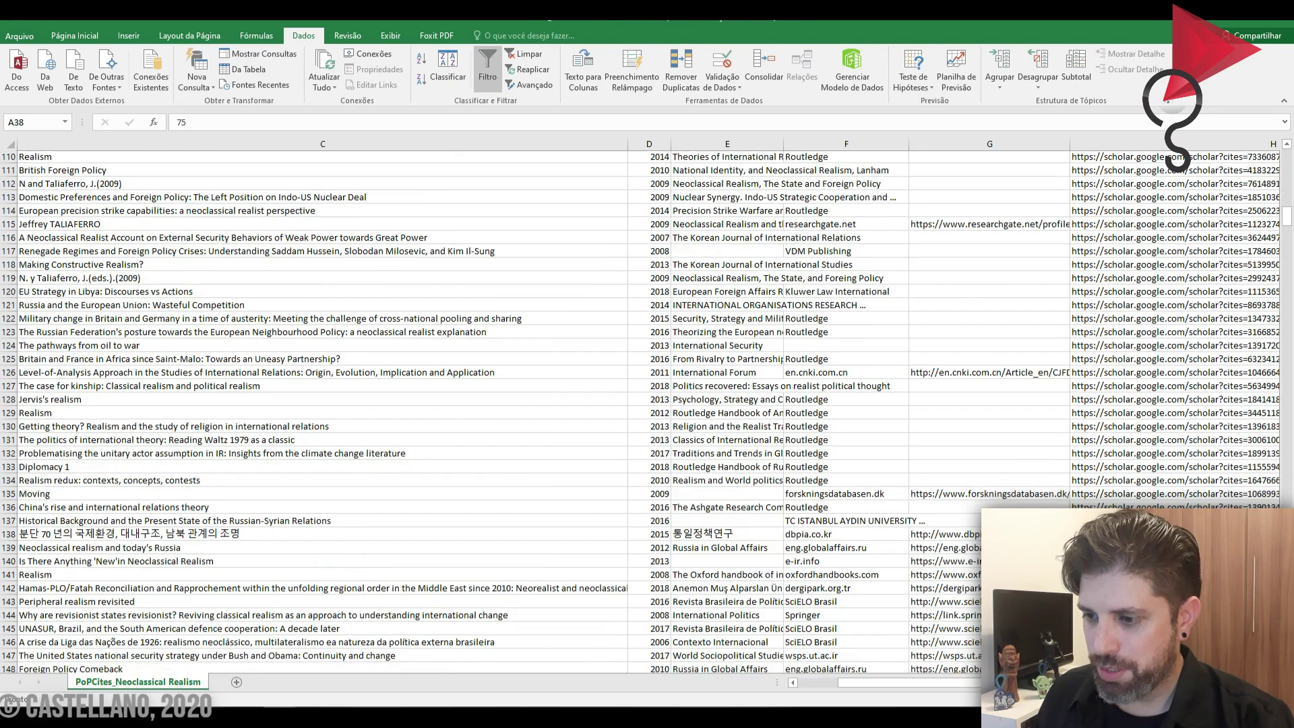
pyautogui.scroll(-14, 648, 405)
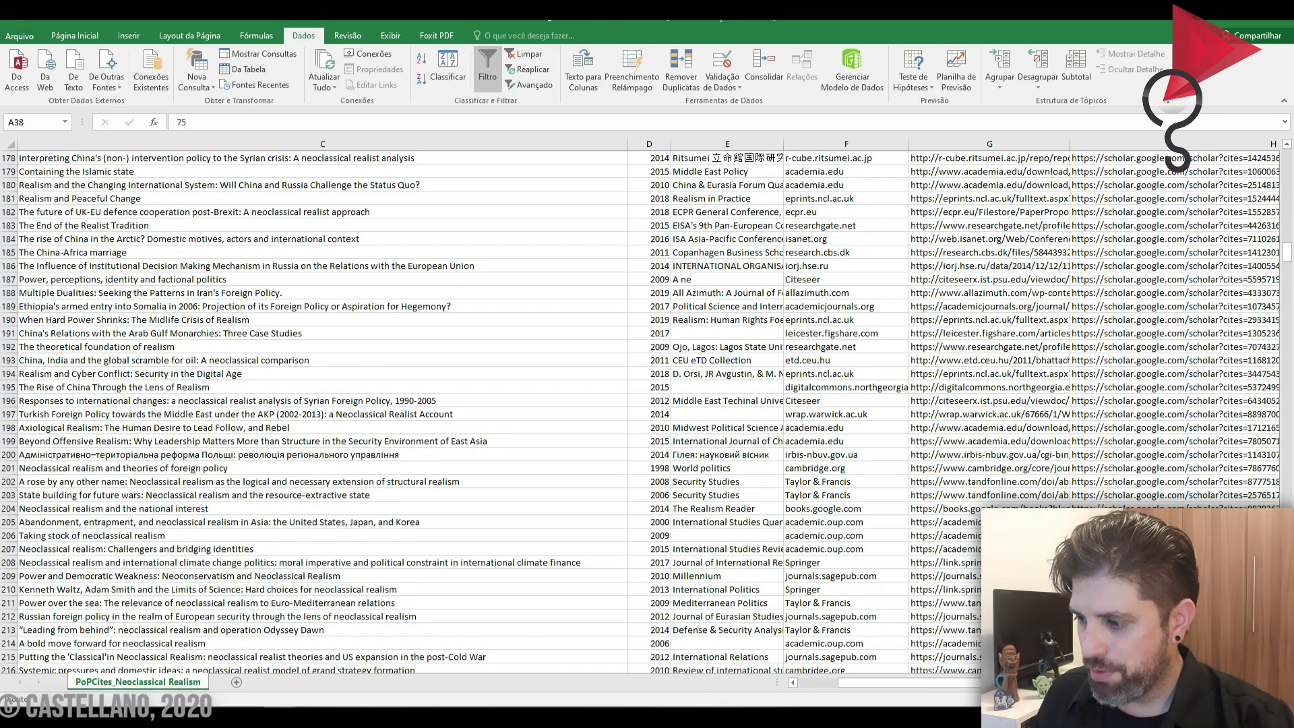
pyautogui.hscroll(3, 648, 405)
pyautogui.hscroll(-2, 907, 577)
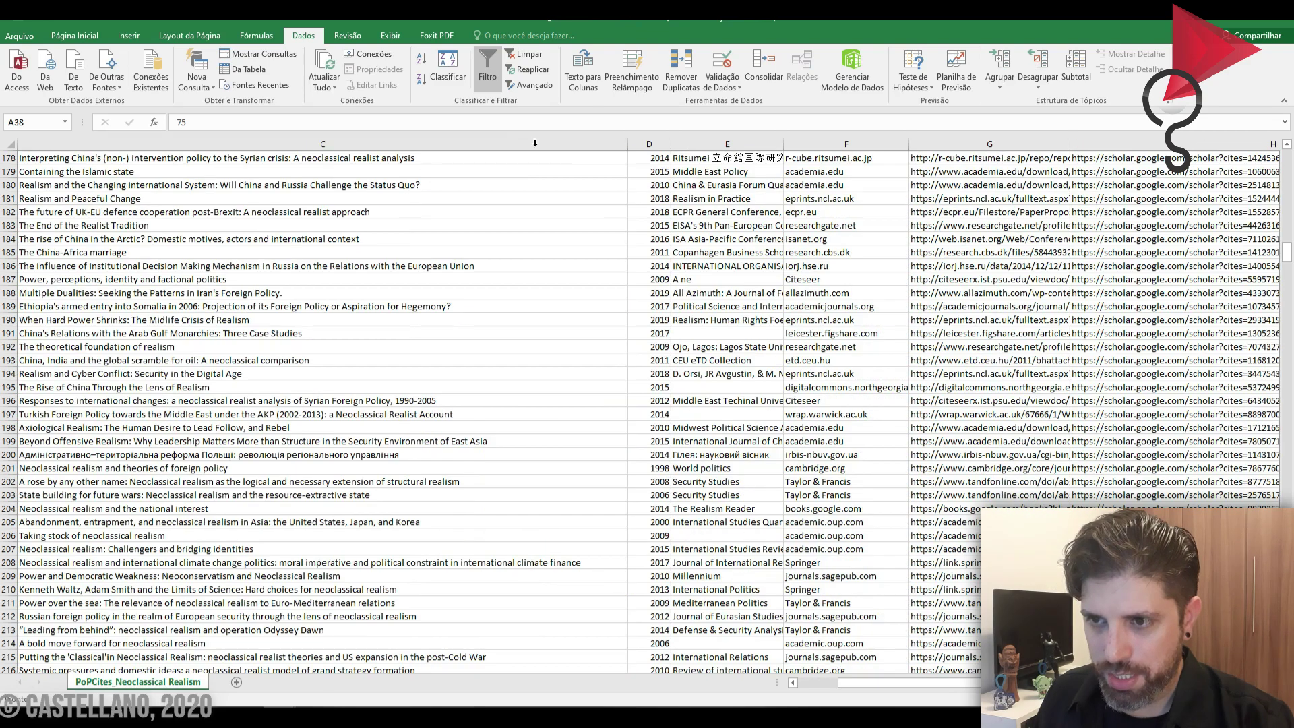
pyautogui.hscroll(-1, 907, 578)
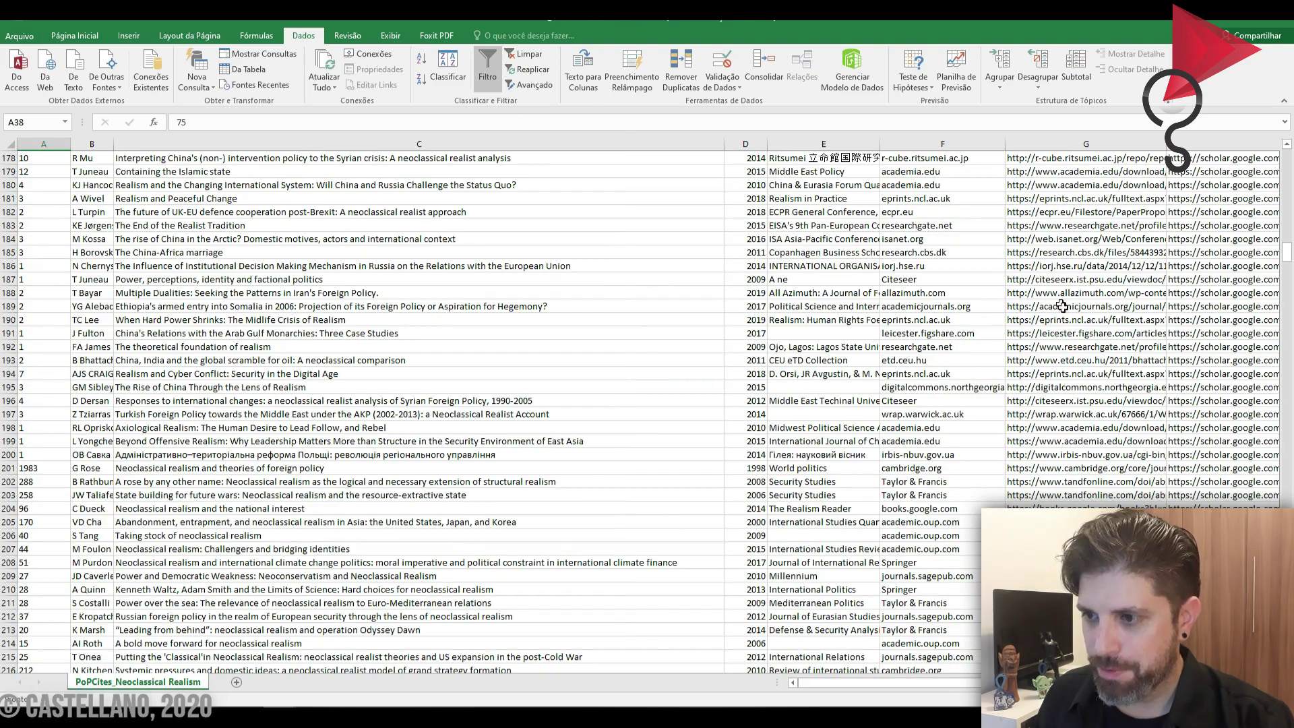
pyautogui.scroll(20, 907, 577)
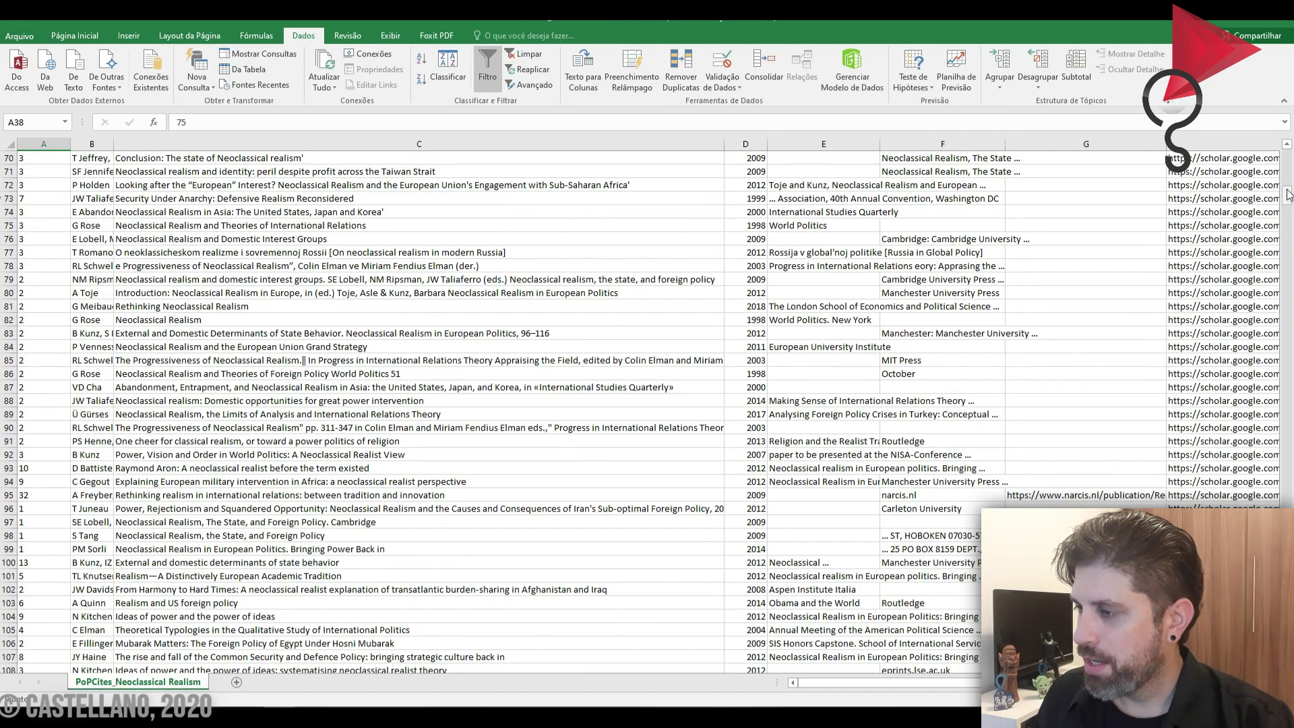
pyautogui.moveTo(1289, 195); pyautogui.dragTo(1287, 162)
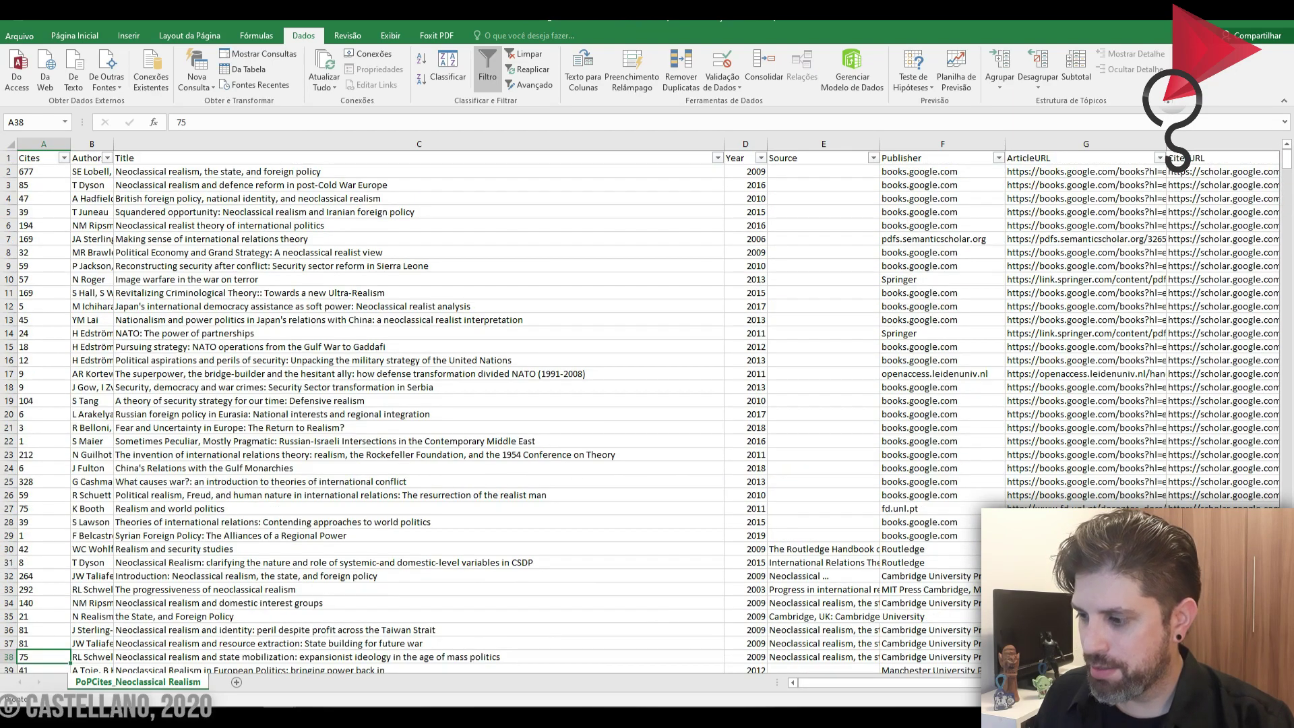
# Step: Filter the Type column to exclude the CITATION and BOOK entries
pyautogui.hscroll(3, 564, 171)
pyautogui.click(577, 160)
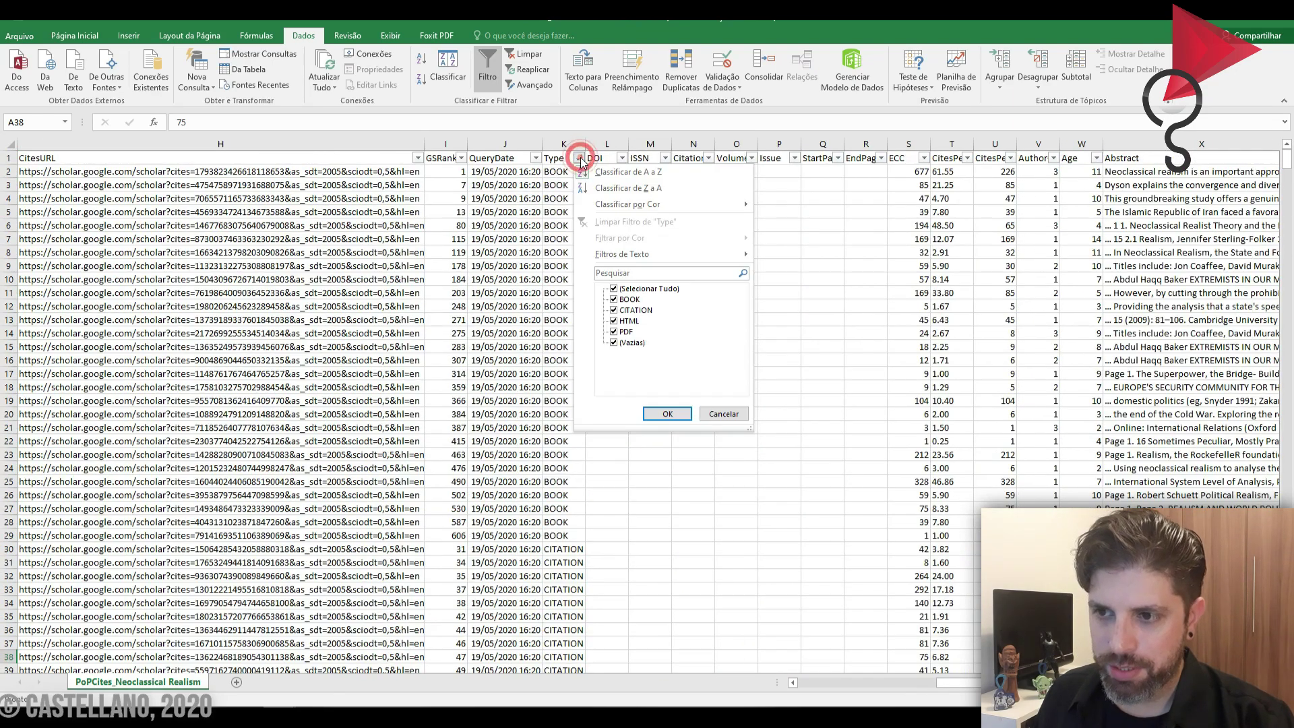
pyautogui.click(613, 310)
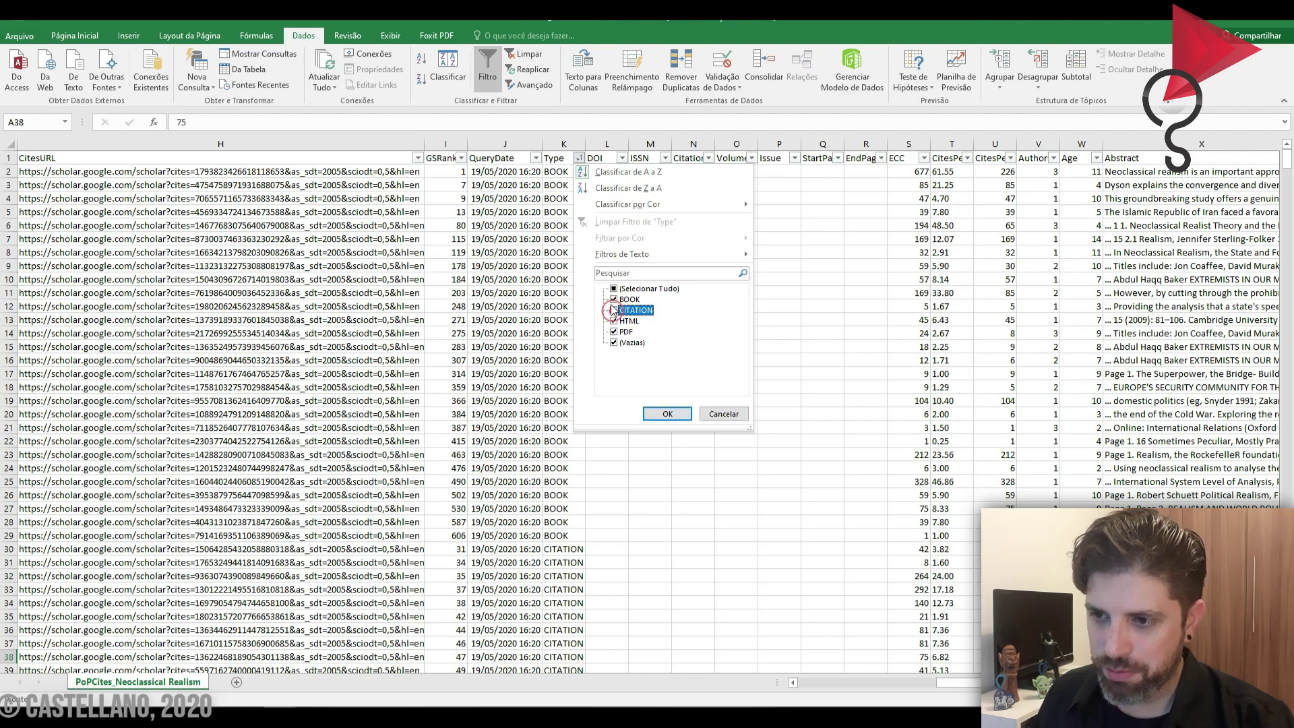
pyautogui.click(614, 299)
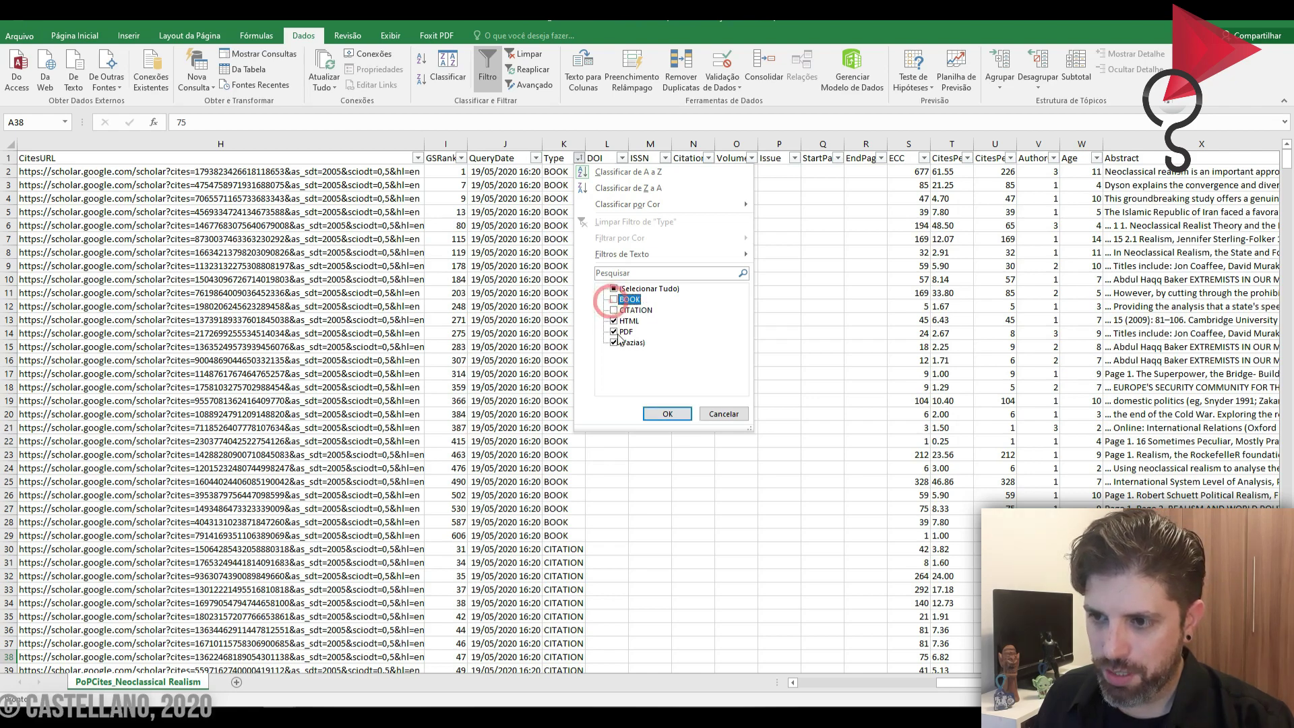
pyautogui.click(670, 414)
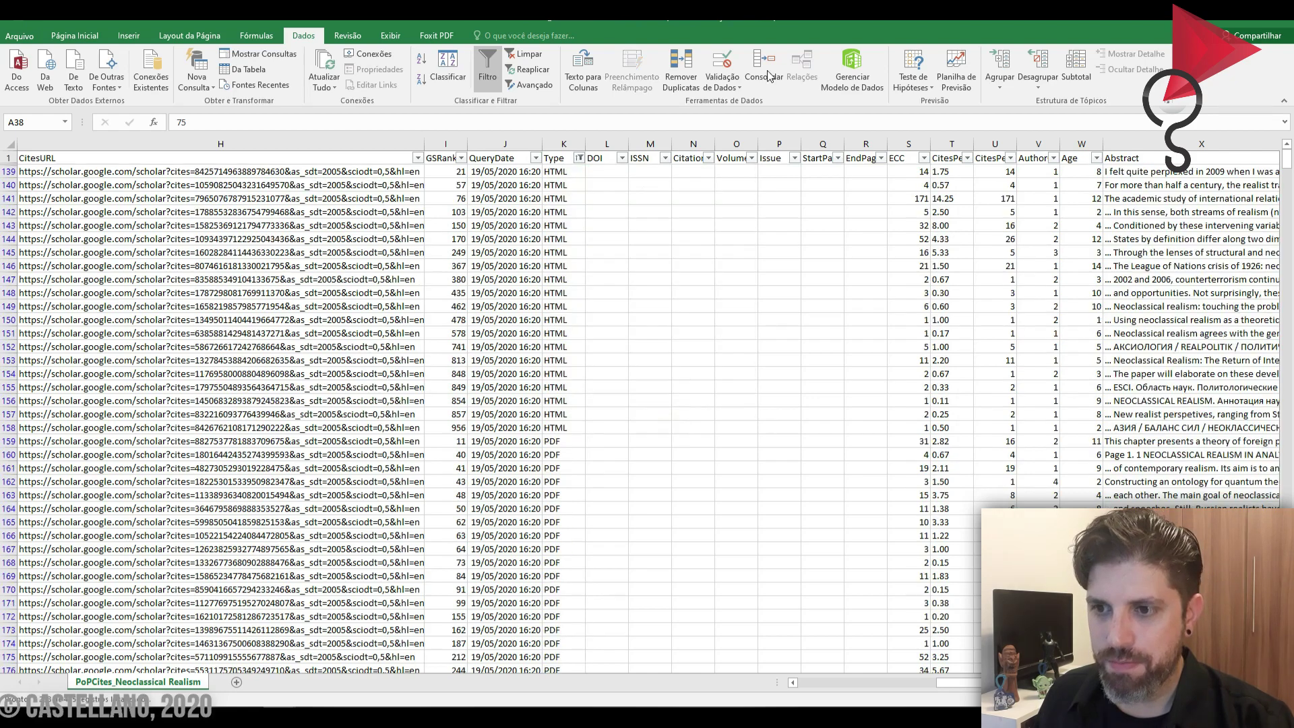
# Step: Widen the Source column and delete row 140, the e-ir.info record without a source
pyautogui.hscroll(-10, 892, 694)
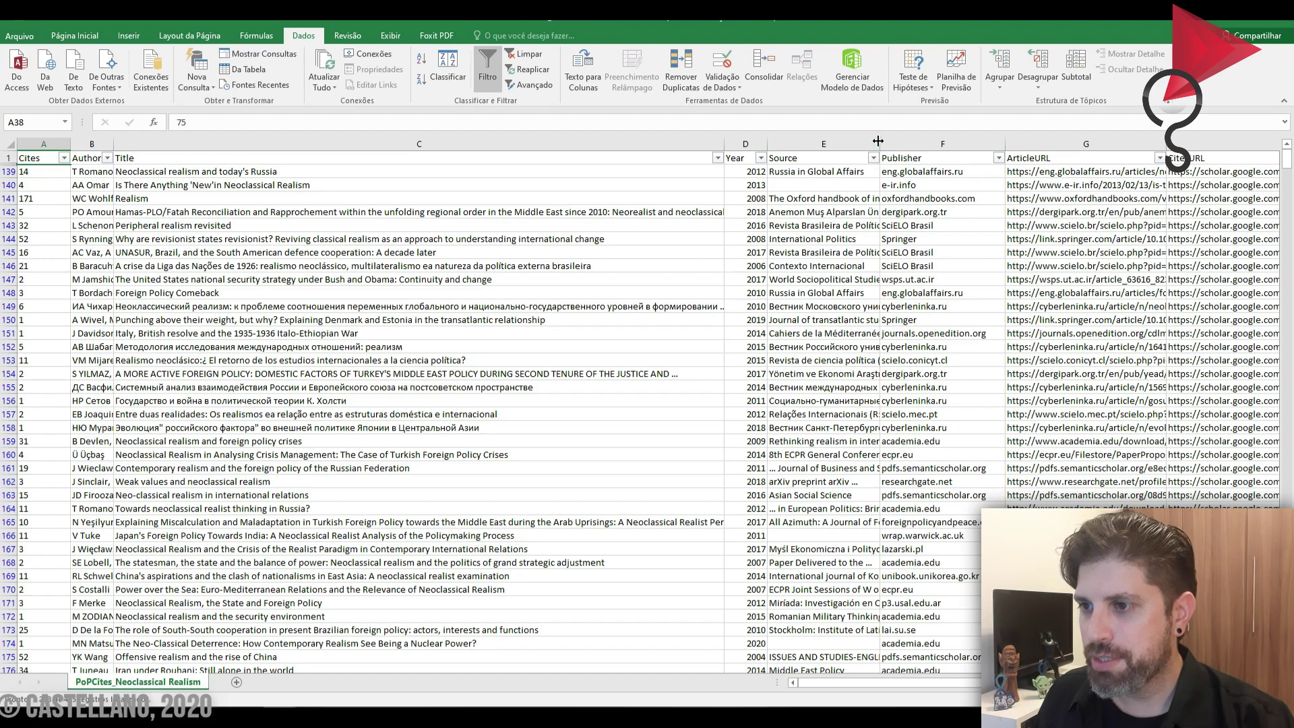
pyautogui.moveTo(878, 141); pyautogui.dragTo(964, 142)
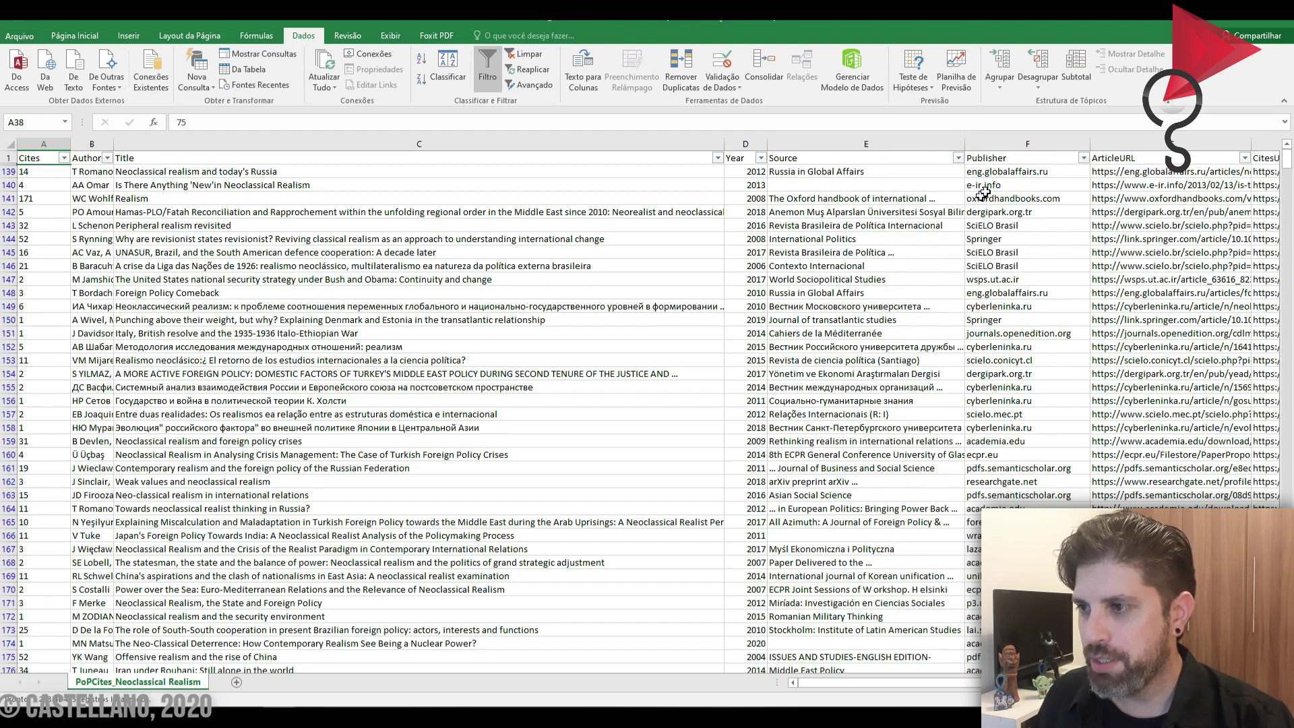
pyautogui.click(10, 185)
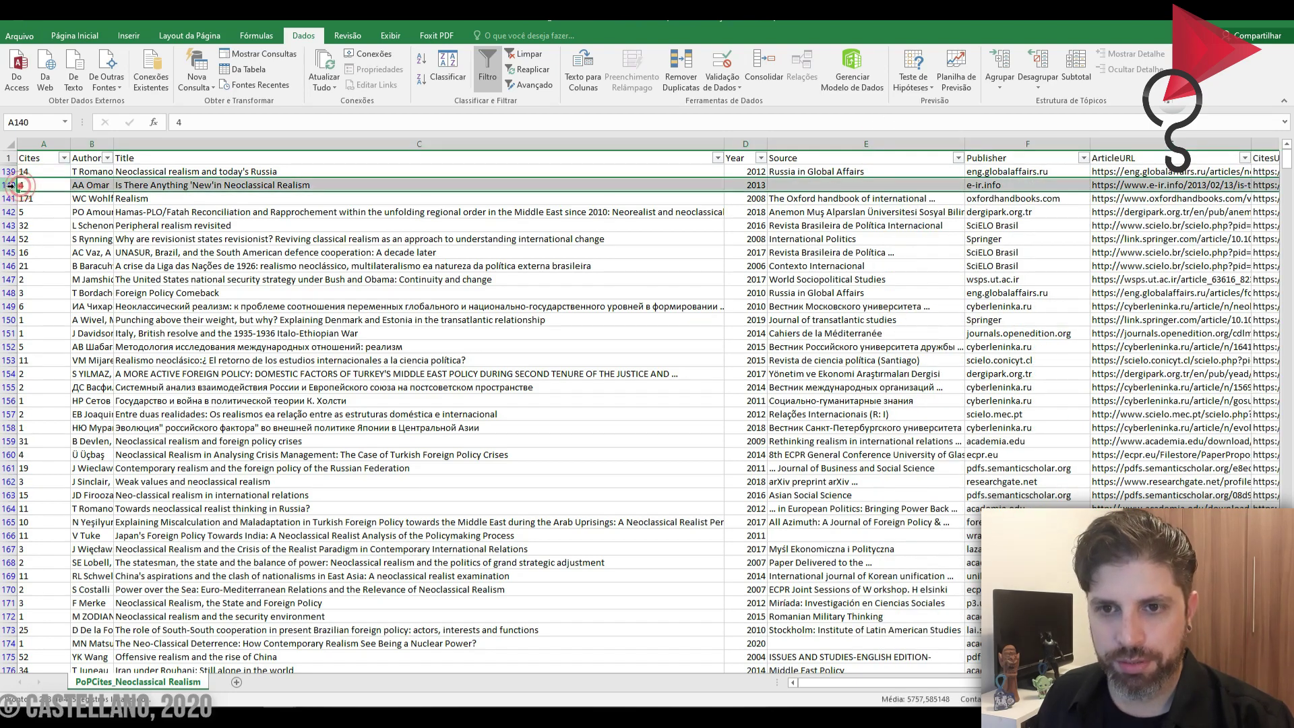
pyautogui.rightClick(10, 185)
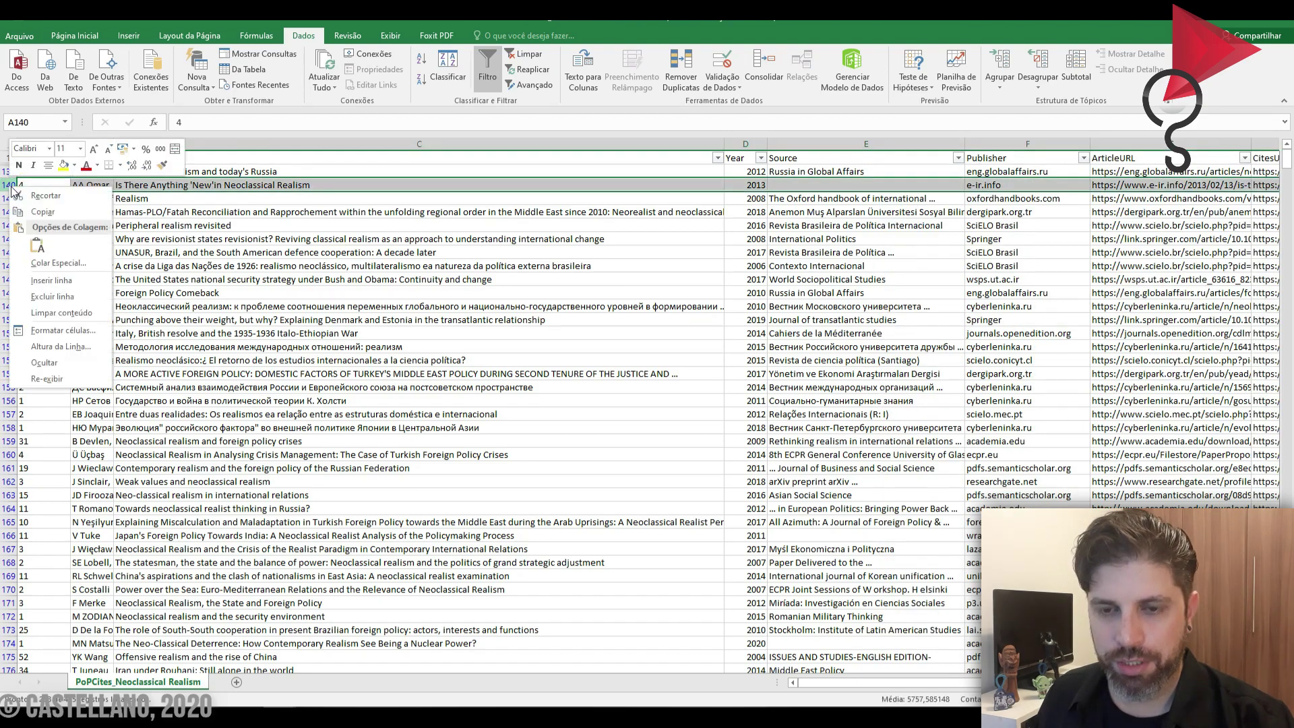
pyautogui.click(75, 301)
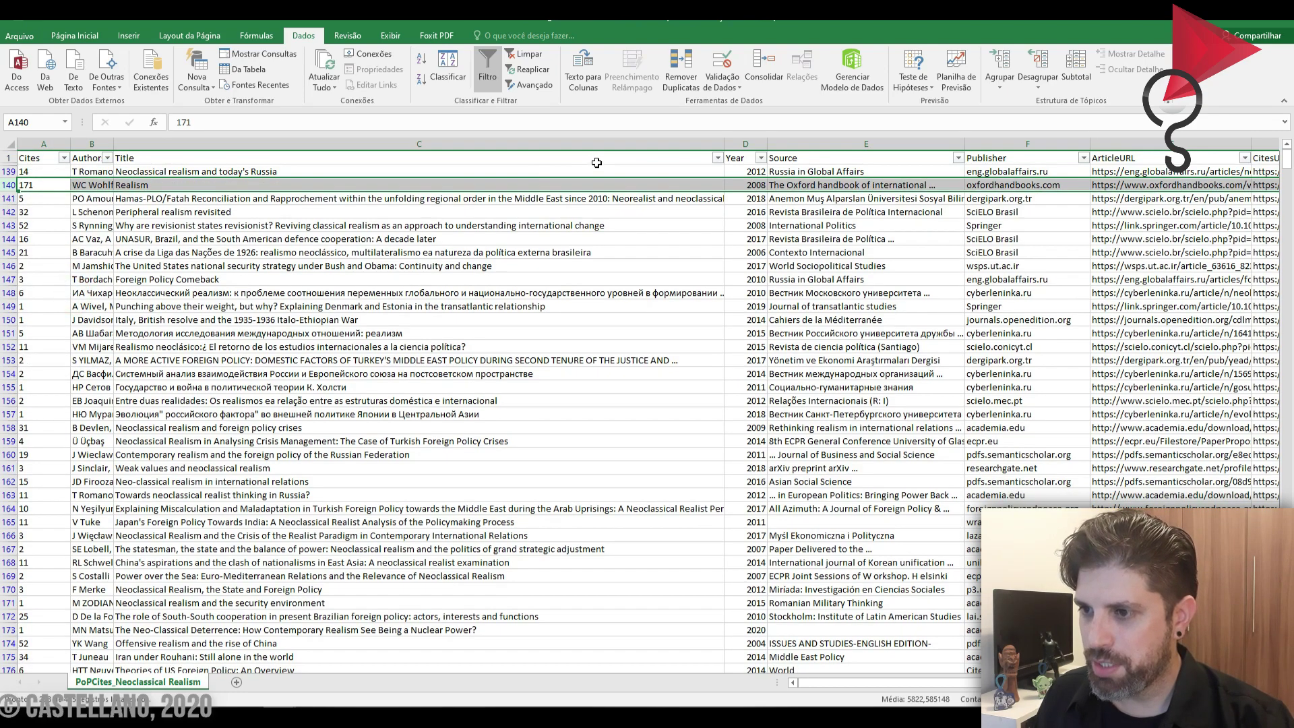
# Step: Delete row 165, the record without a source on Japan's foreign policy towards India
pyautogui.click(912, 240)
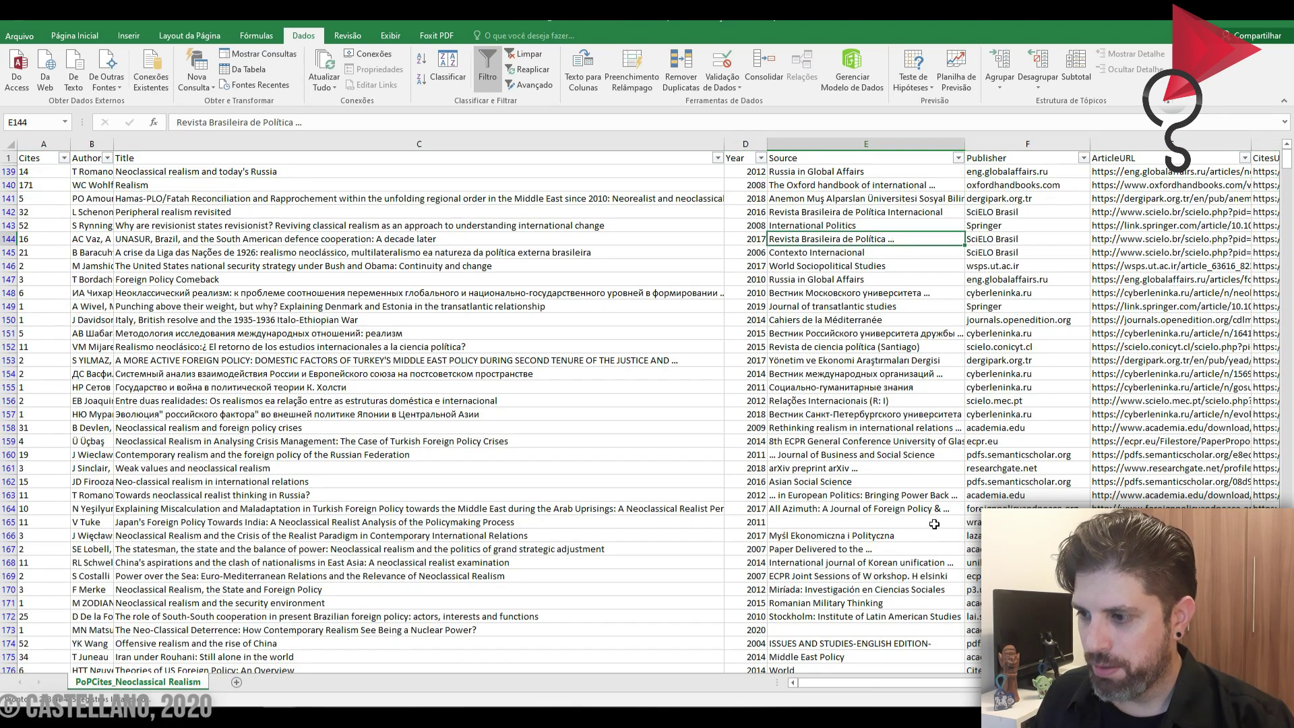
pyautogui.click(938, 456)
pyautogui.click(890, 525)
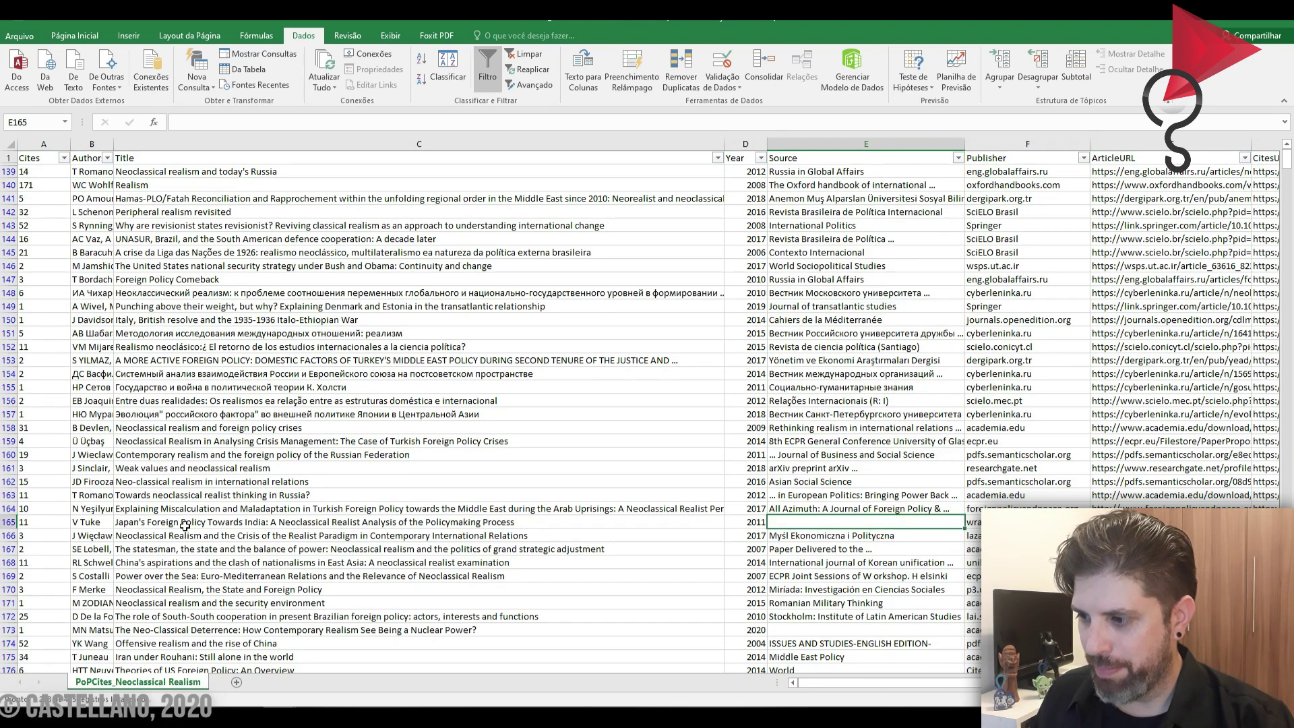
pyautogui.click(6, 523)
pyautogui.rightClick(6, 523)
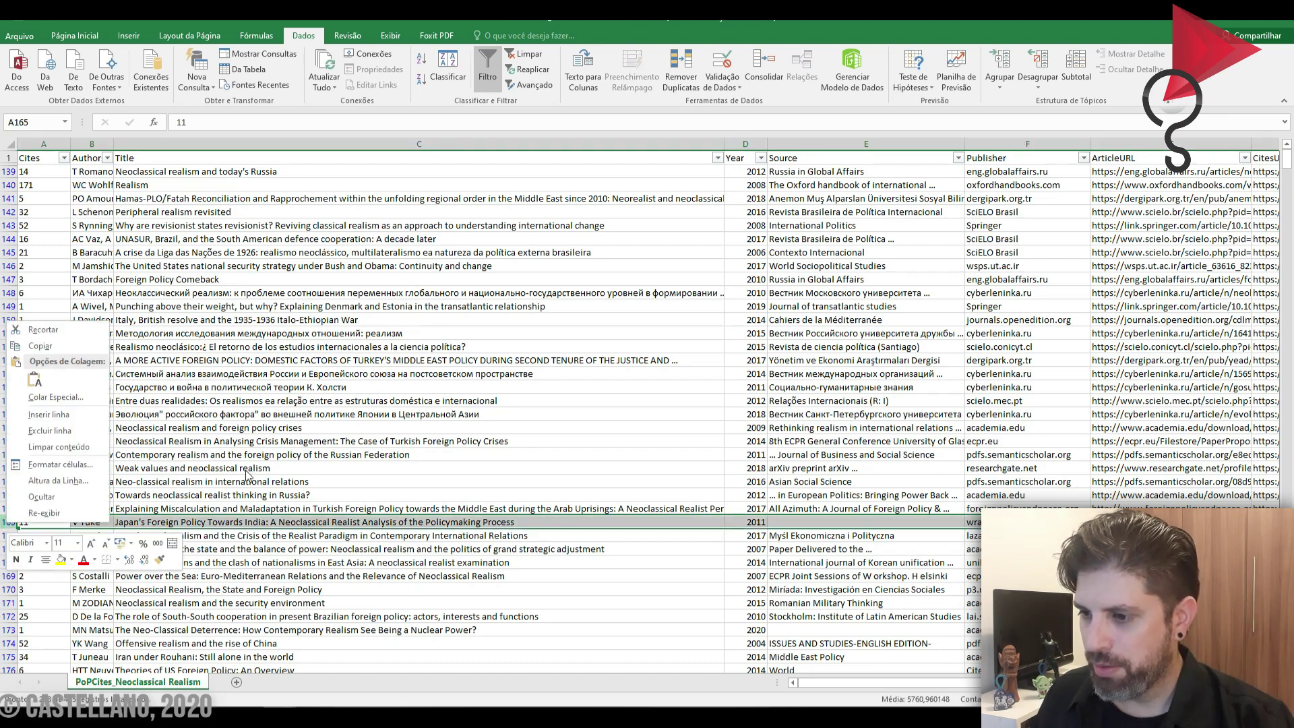
pyautogui.click(68, 431)
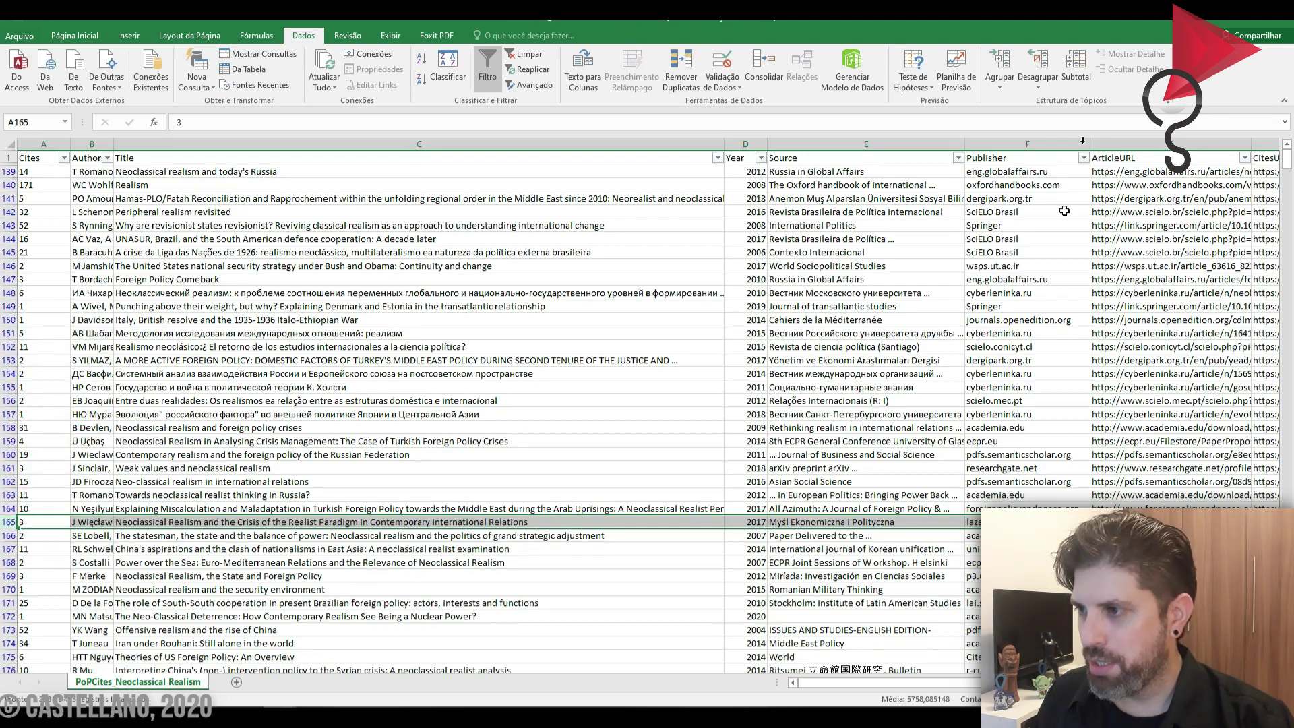
# Step: Filter the Publisher column to show only the academia.edu and researchgate.net records
pyautogui.click(1084, 159)
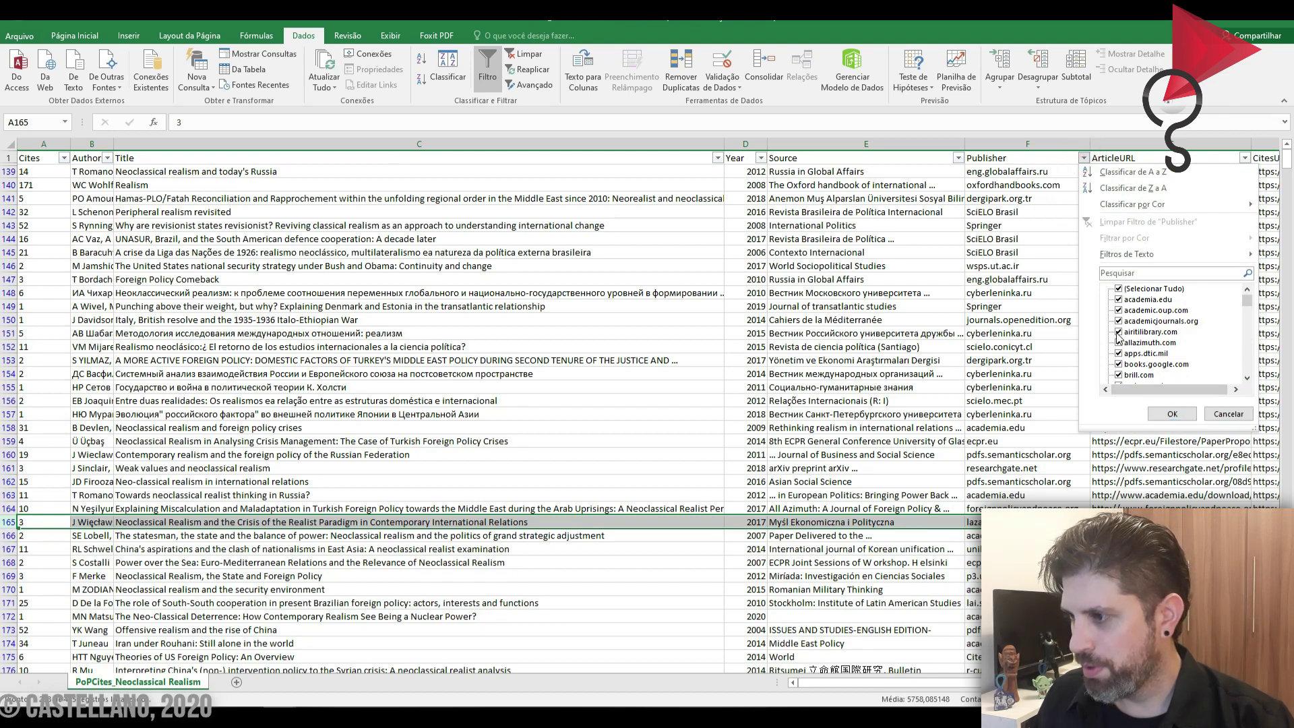
pyautogui.click(1120, 290)
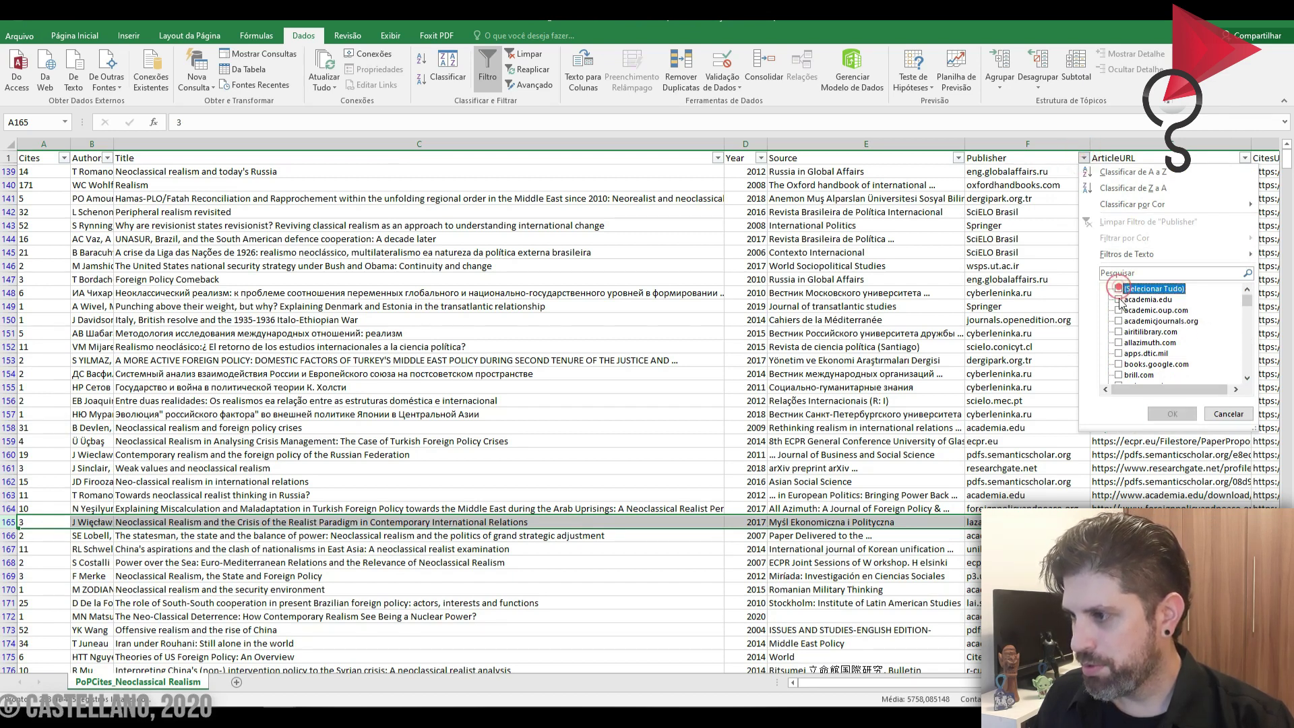
pyautogui.scroll(-3, 1186, 338)
pyautogui.scroll(-10, 1197, 366)
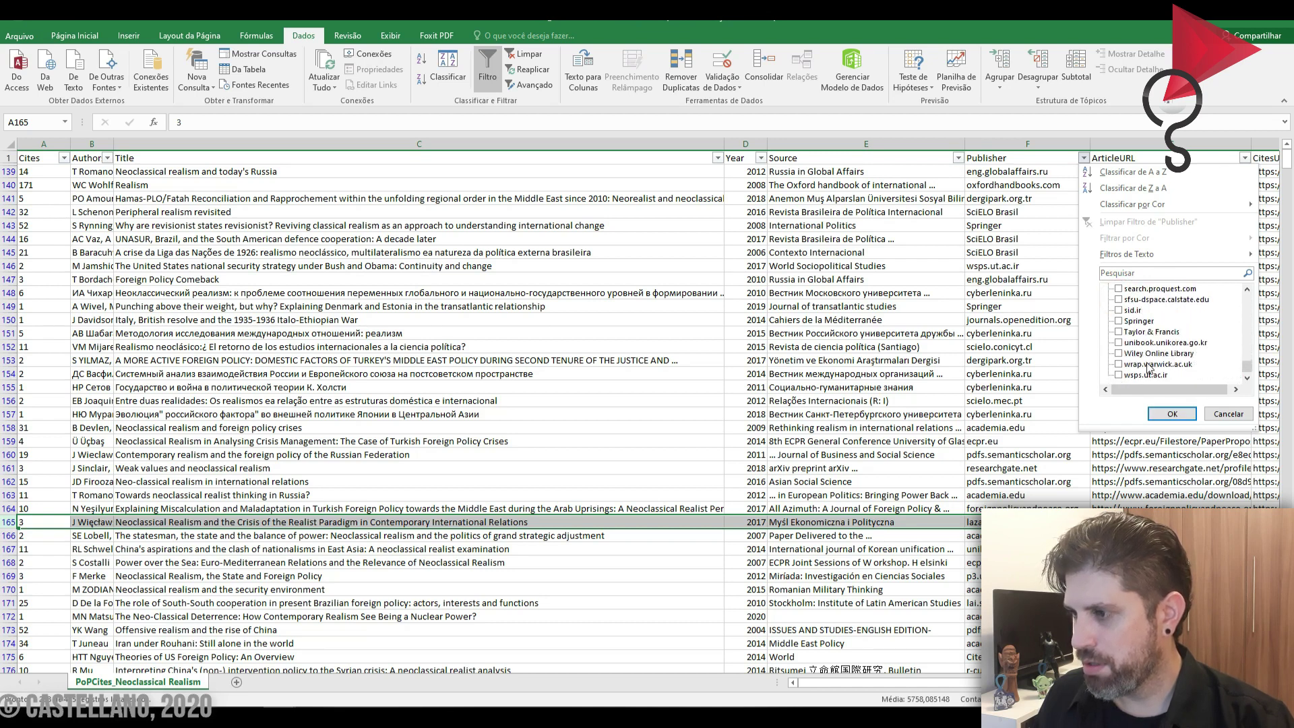
pyautogui.scroll(4, 1146, 349)
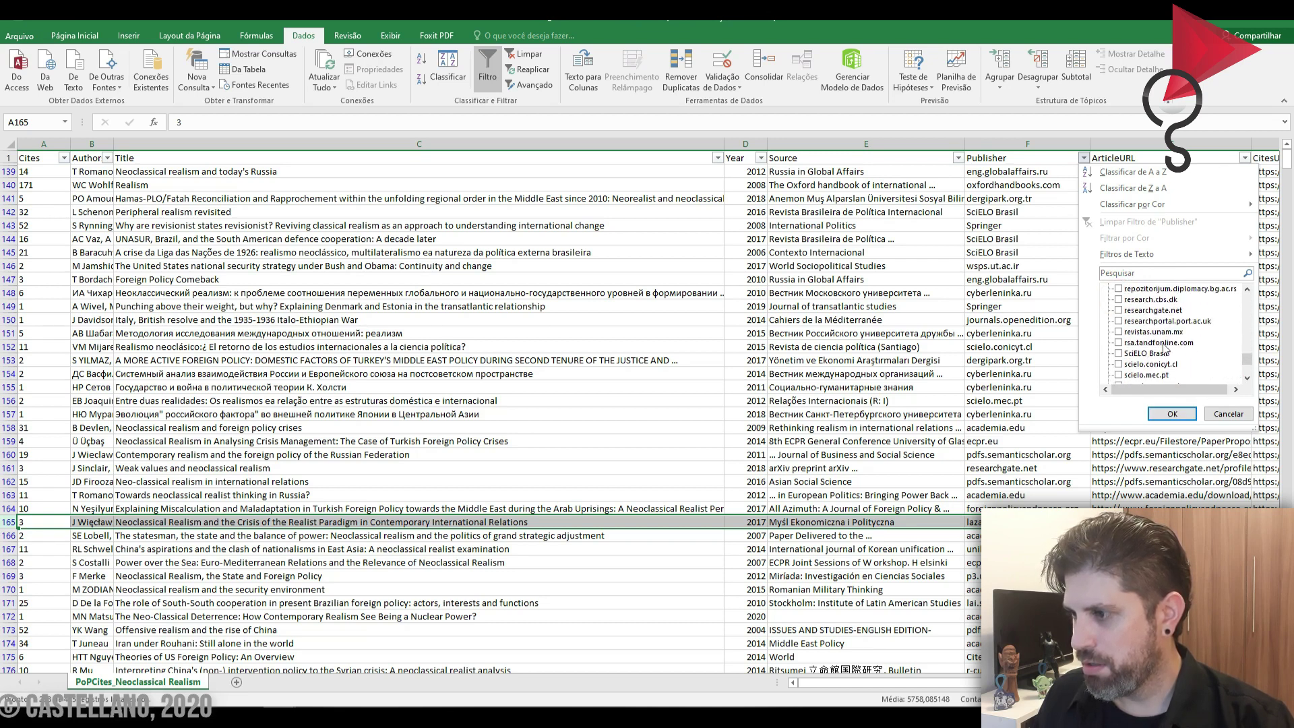
pyautogui.click(1119, 310)
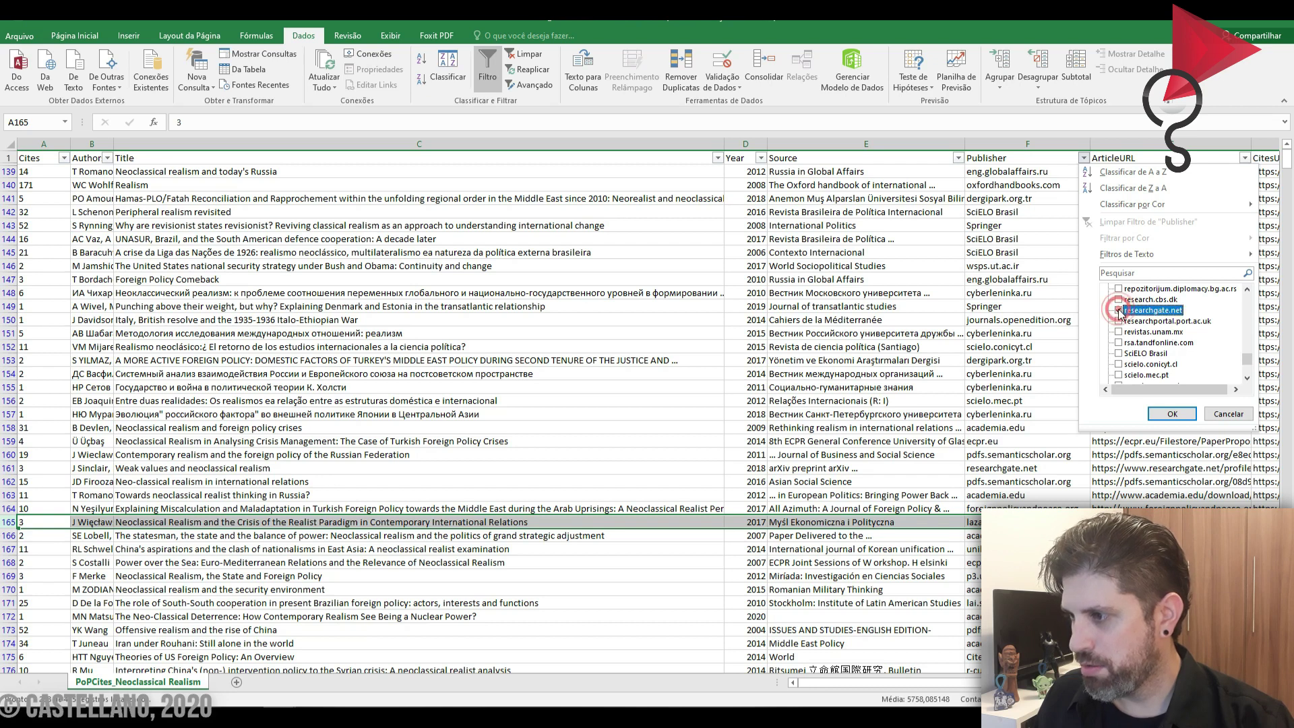
pyautogui.click(1172, 413)
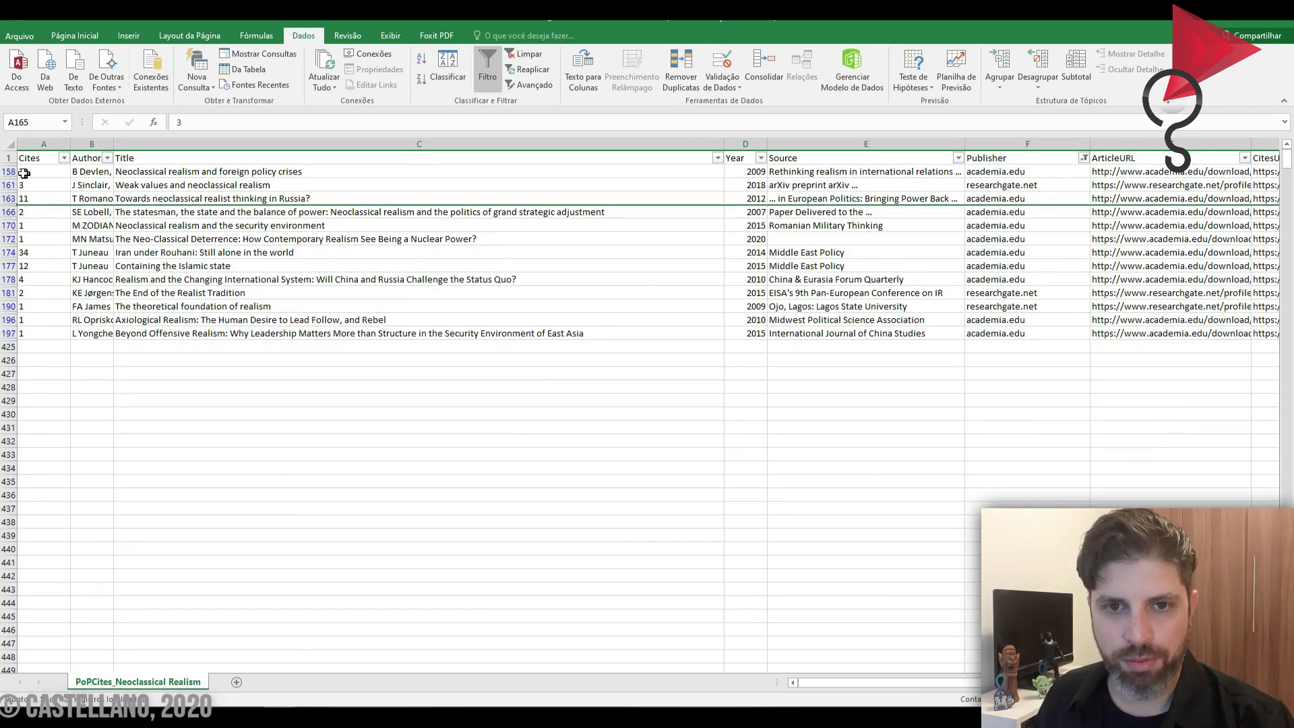
# Step: Delete all the filtered academia.edu and researchgate.net rows, from row 158 through row 197
pyautogui.click(9, 185)
pyautogui.click(8, 171)
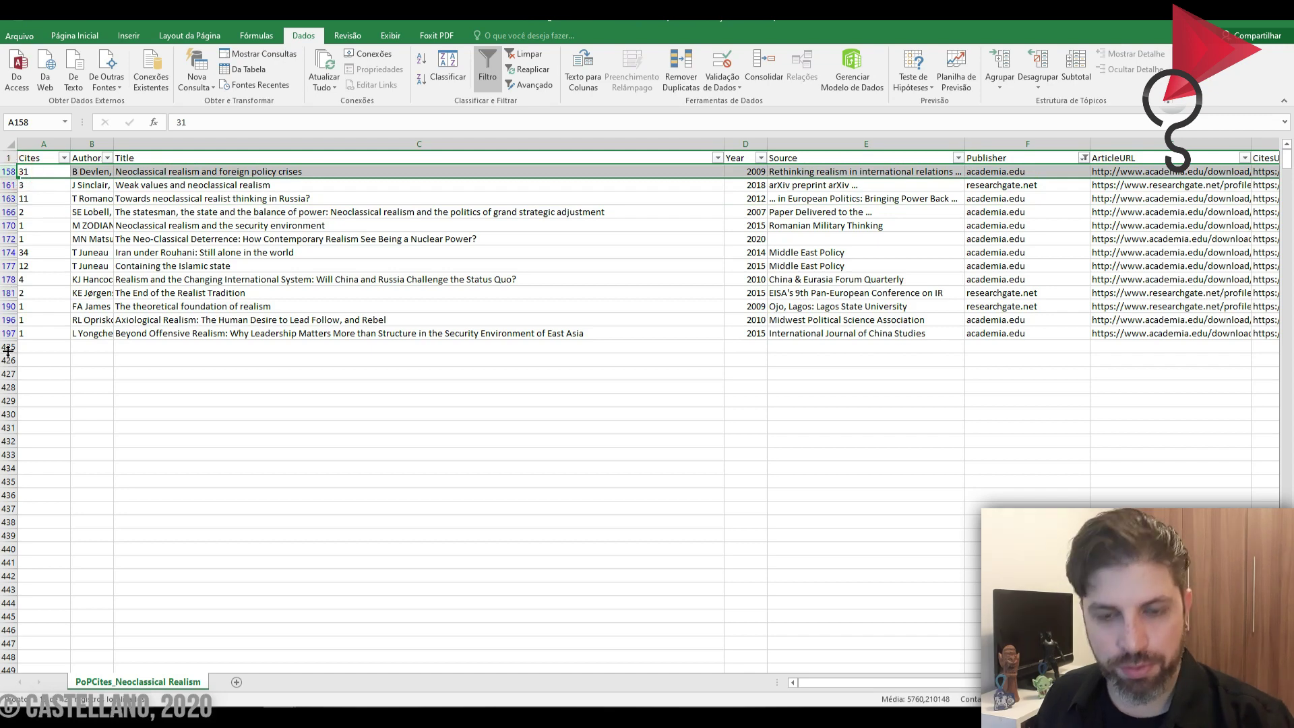
pyautogui.moveTo(11, 333); pyautogui.dragTo(10, 333)
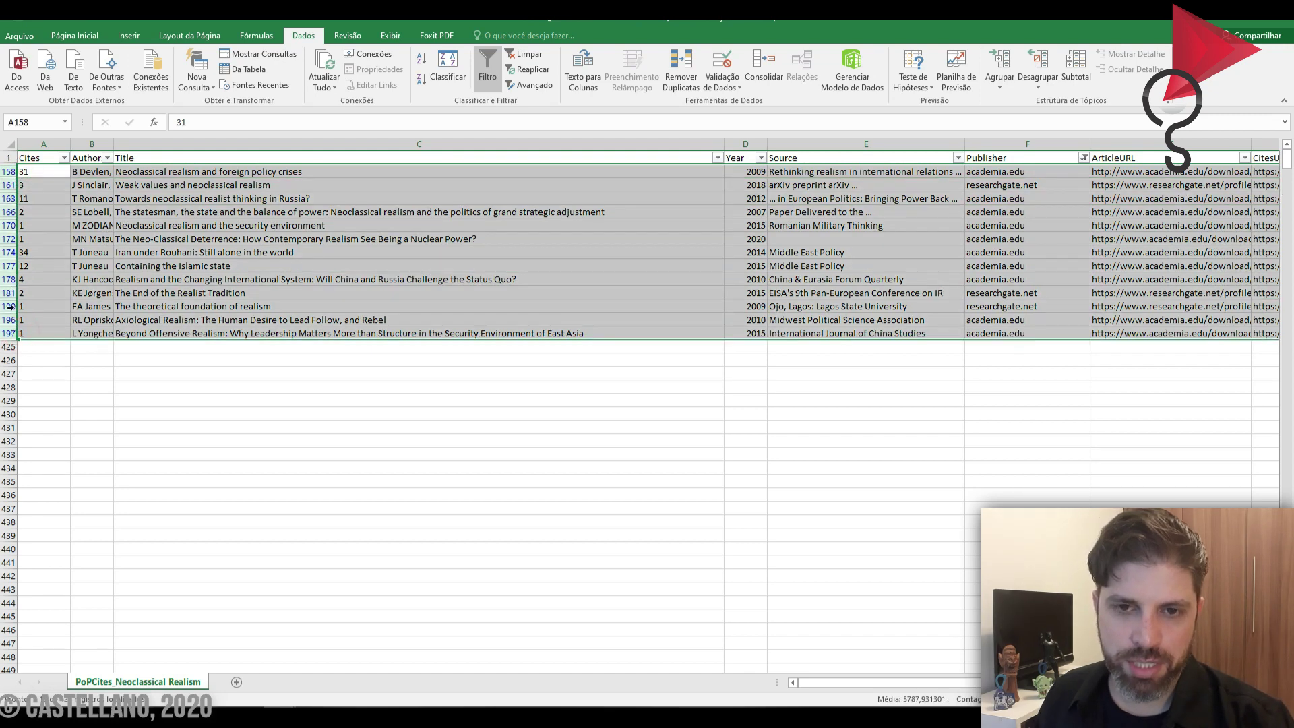
pyautogui.rightClick(10, 293)
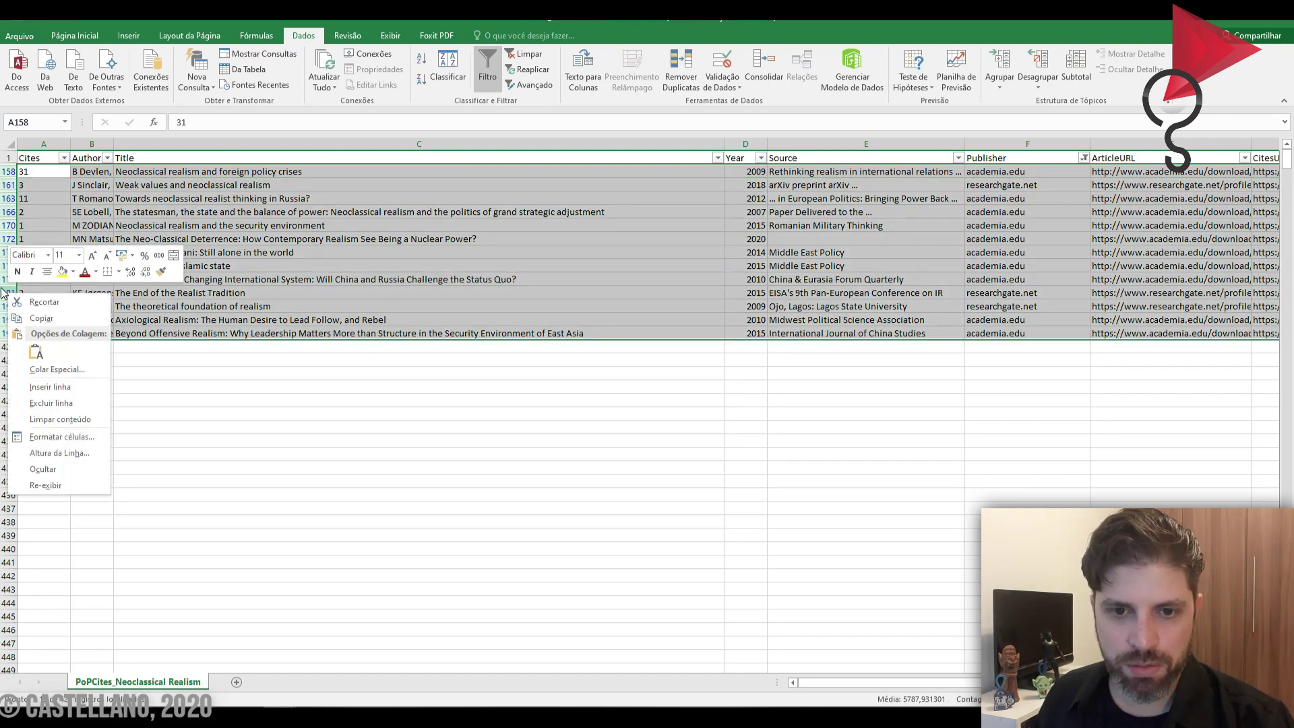
pyautogui.click(70, 404)
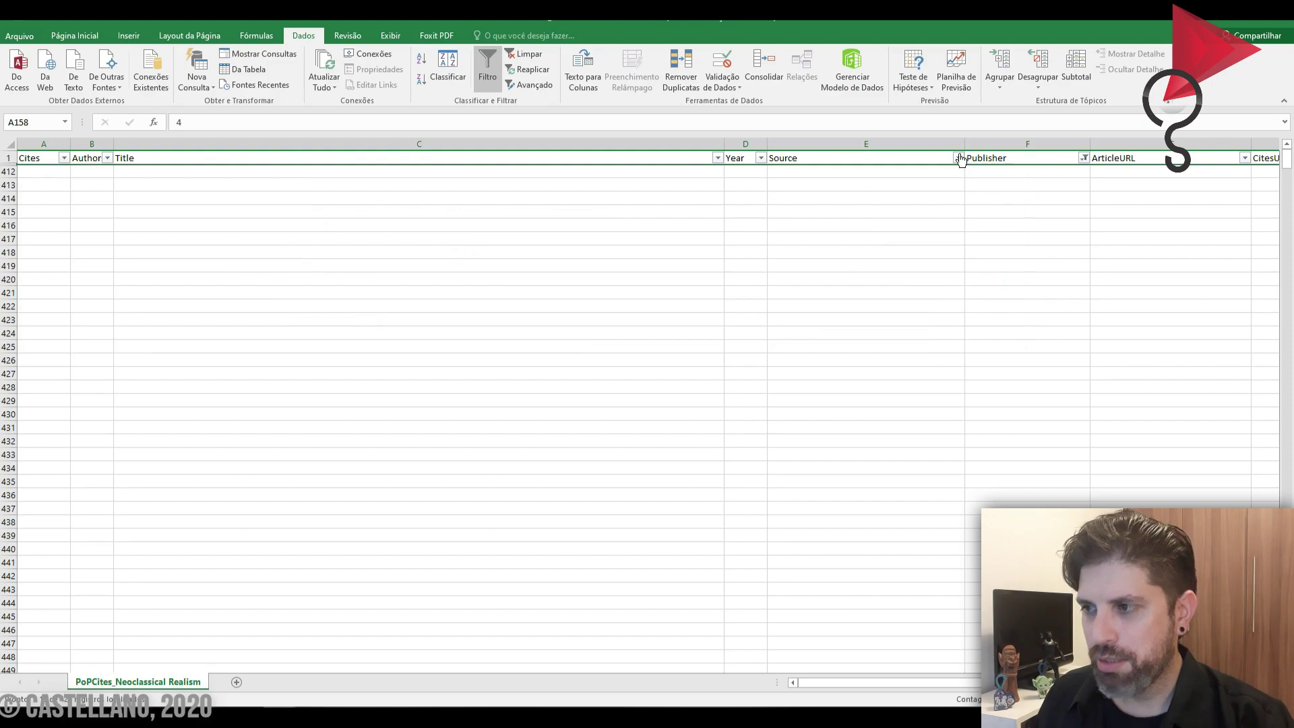
# Step: Reselect all publishers in the Publisher column filter to show the remaining records
pyautogui.click(1084, 158)
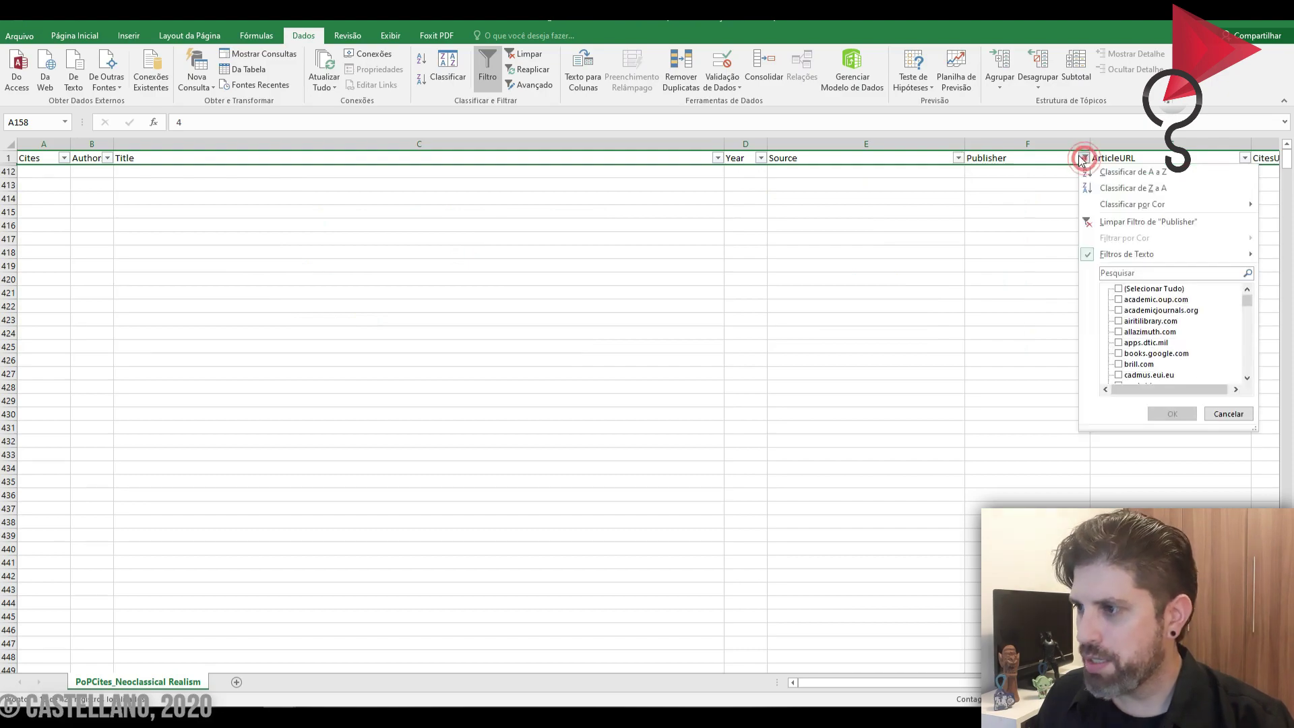
pyautogui.click(1119, 289)
pyautogui.click(1173, 413)
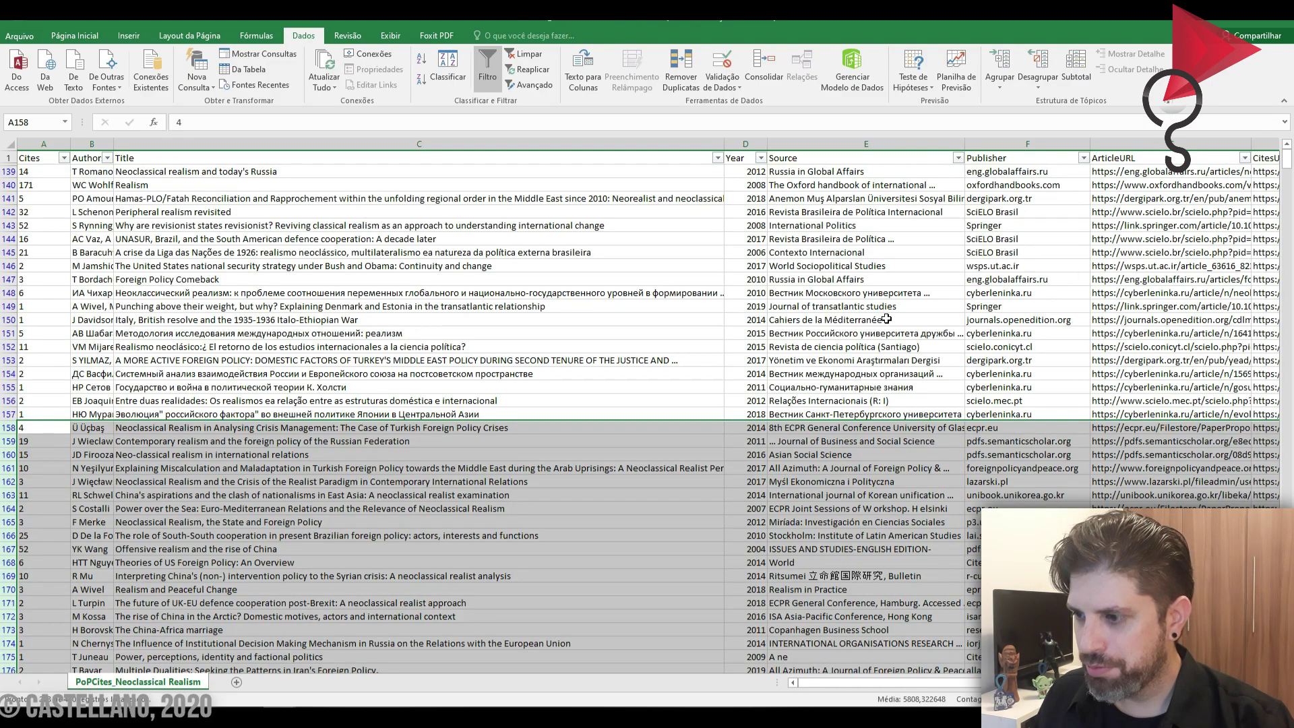
# Step: Sort the records by the Source column from A to Z
pyautogui.click(886, 319)
pyautogui.scroll(-8, 887, 319)
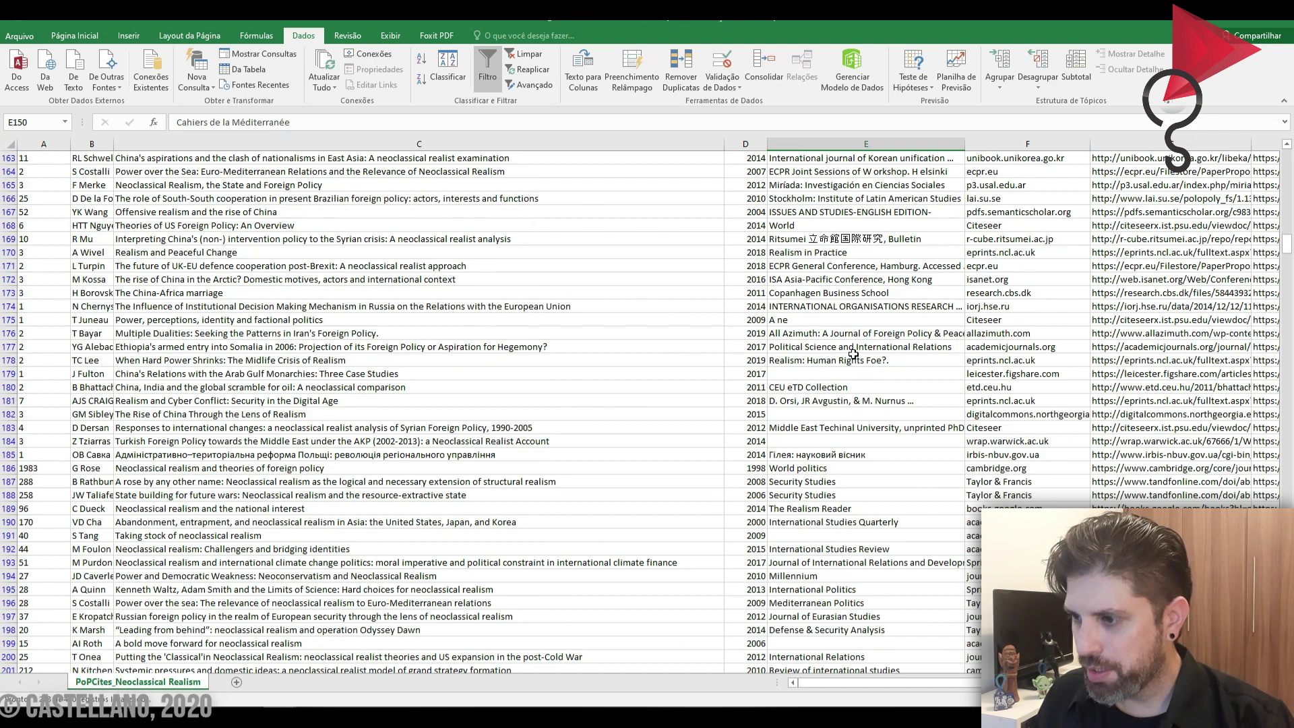
pyautogui.scroll(8, 942, 294)
pyautogui.click(958, 158)
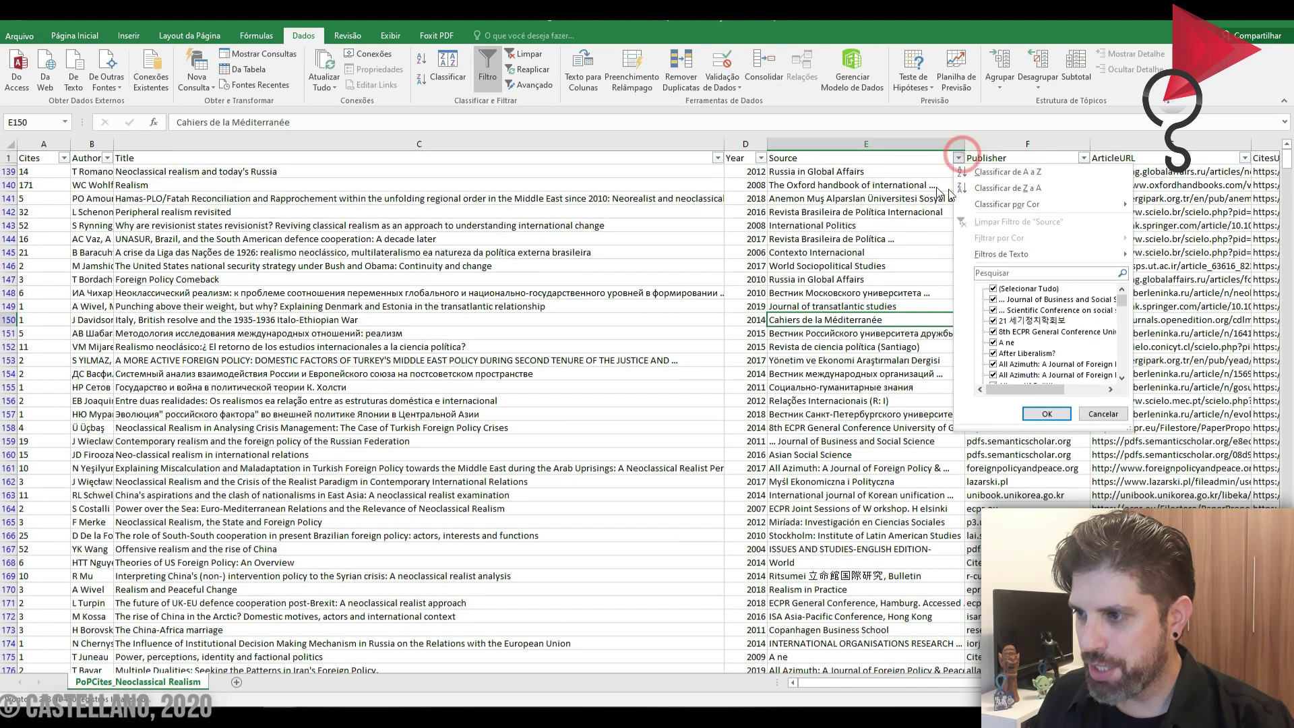
pyautogui.click(1008, 172)
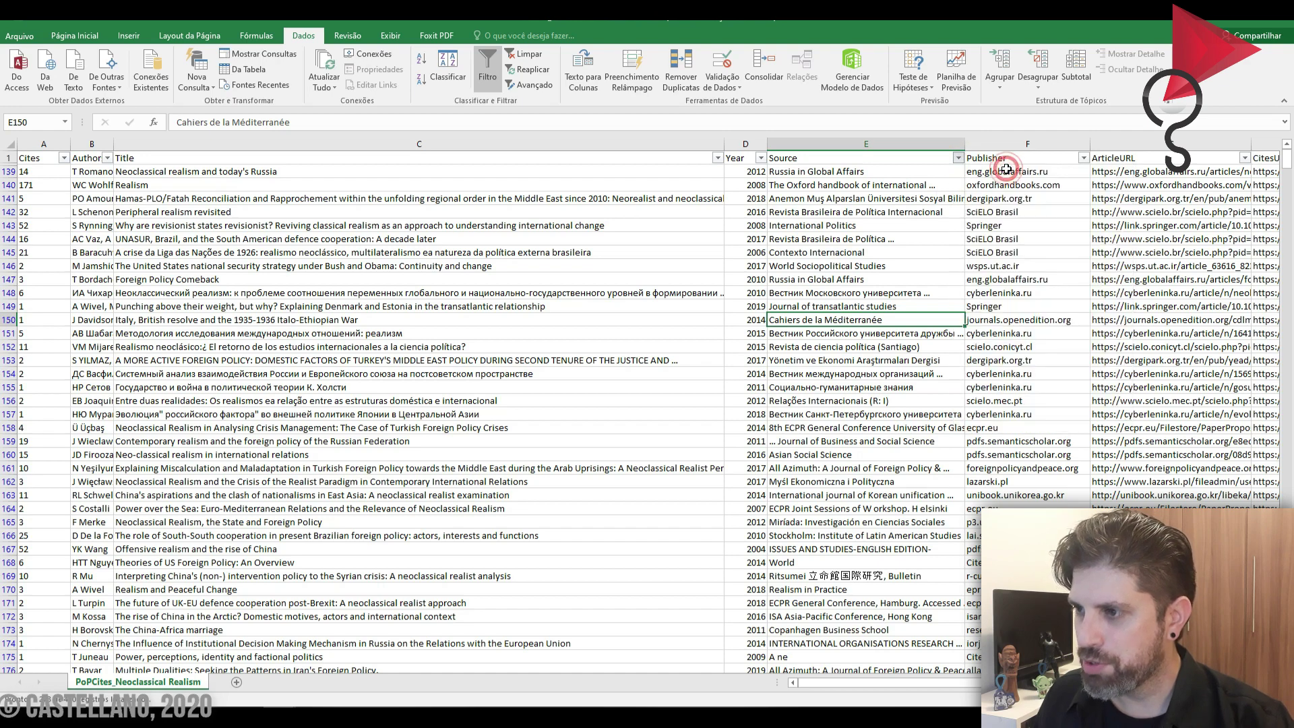
# Step: Examine the alphabetically sorted Source column for non-journal entries, including the LSE Brexit and Ritsumei Bulletin records
pyautogui.scroll(-8, 941, 404)
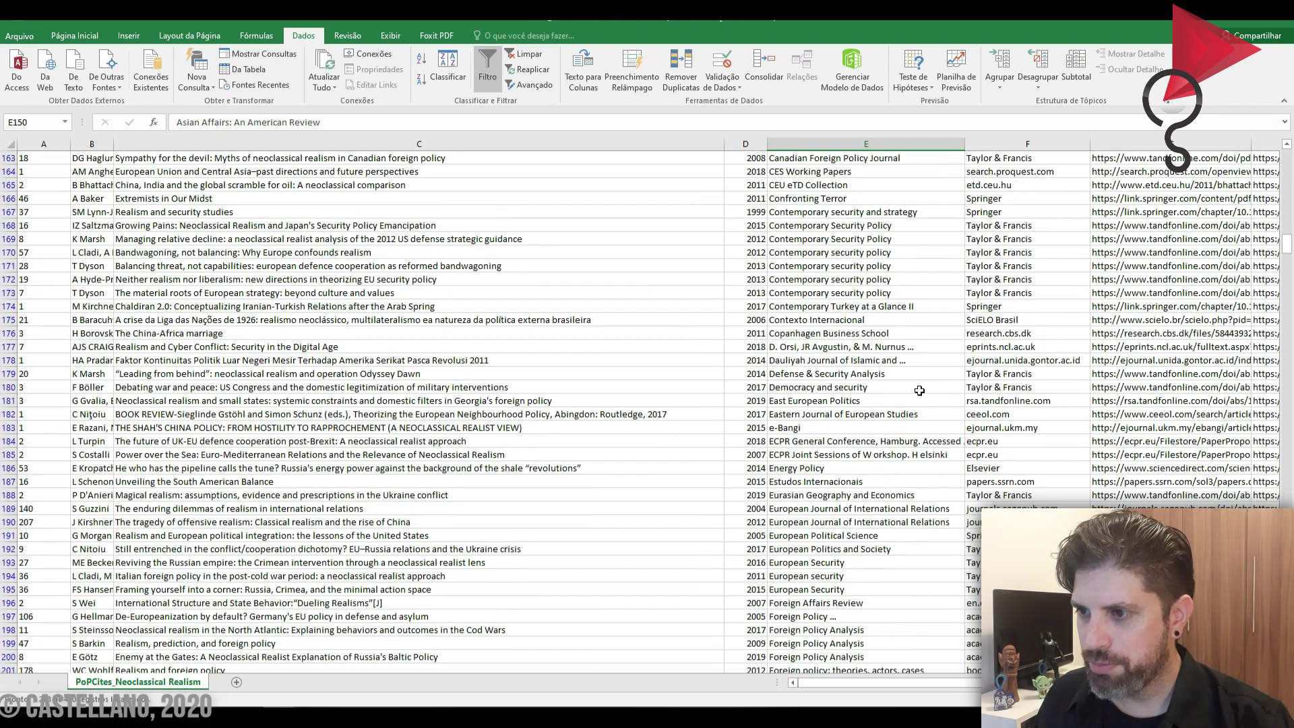
pyautogui.scroll(-10, 859, 368)
pyautogui.scroll(-8, 857, 382)
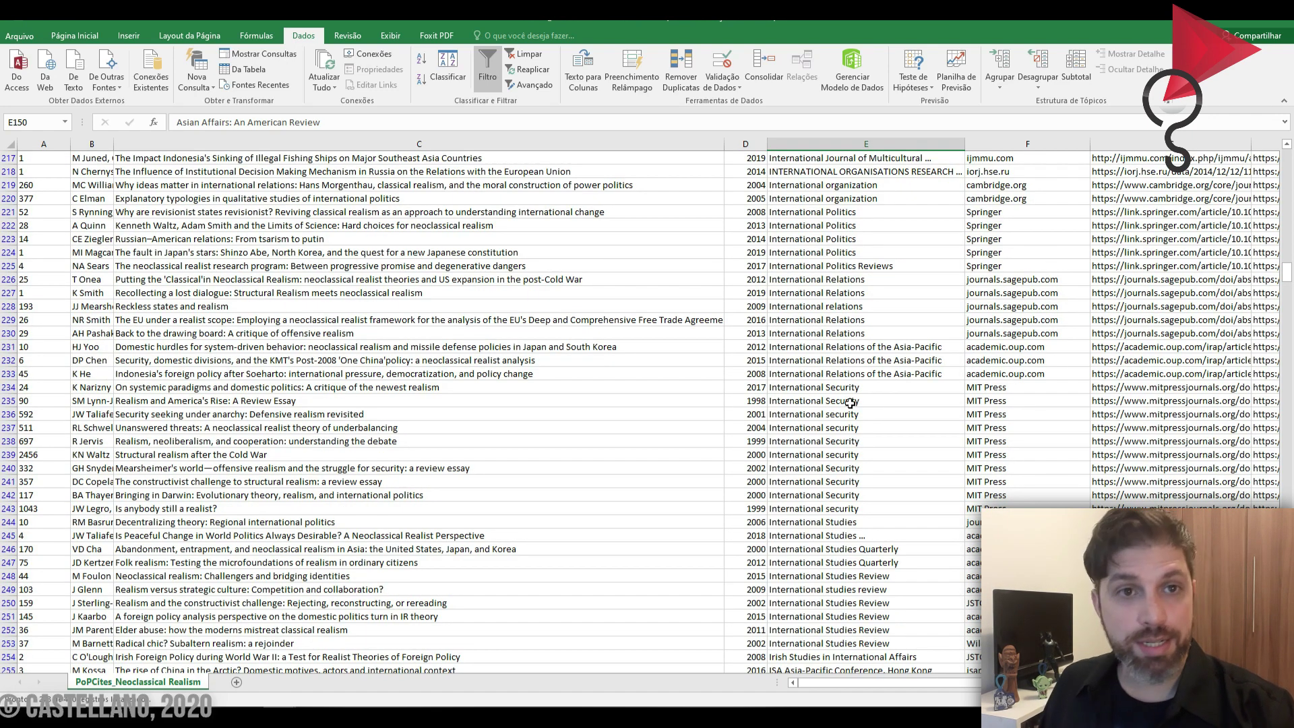
pyautogui.scroll(-5, 877, 423)
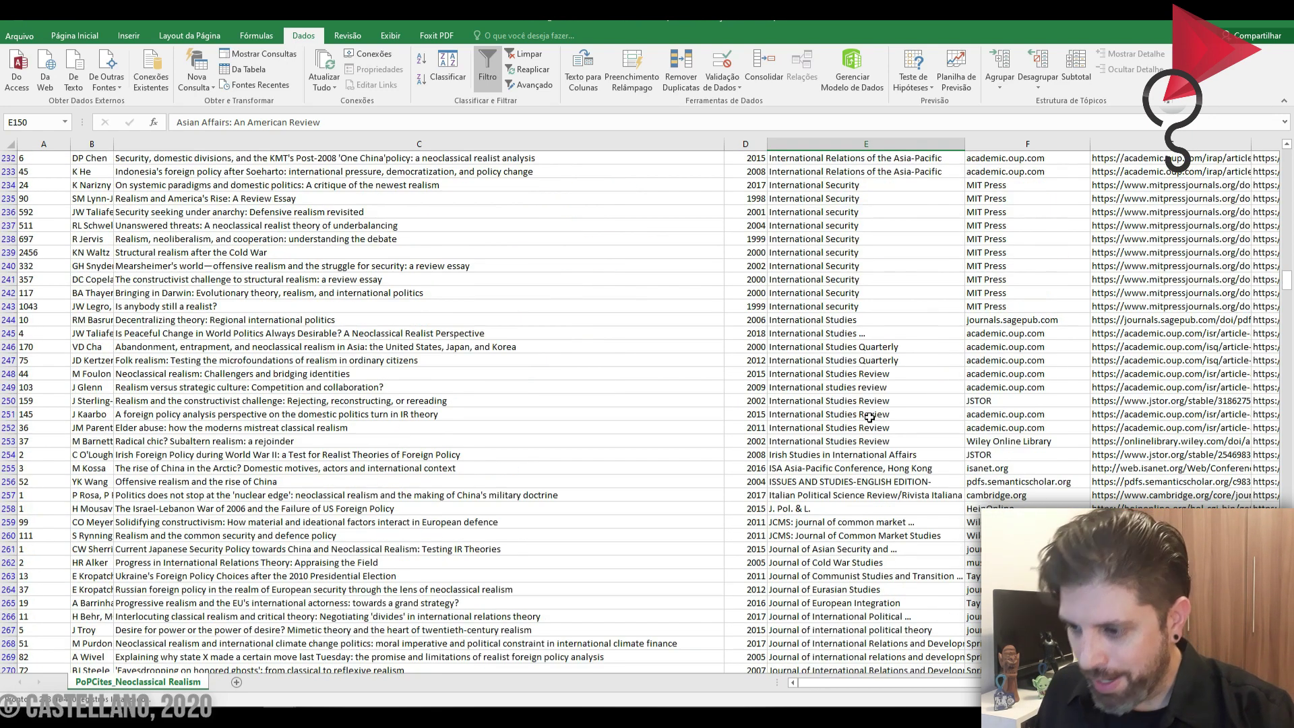
pyautogui.scroll(-7, 851, 373)
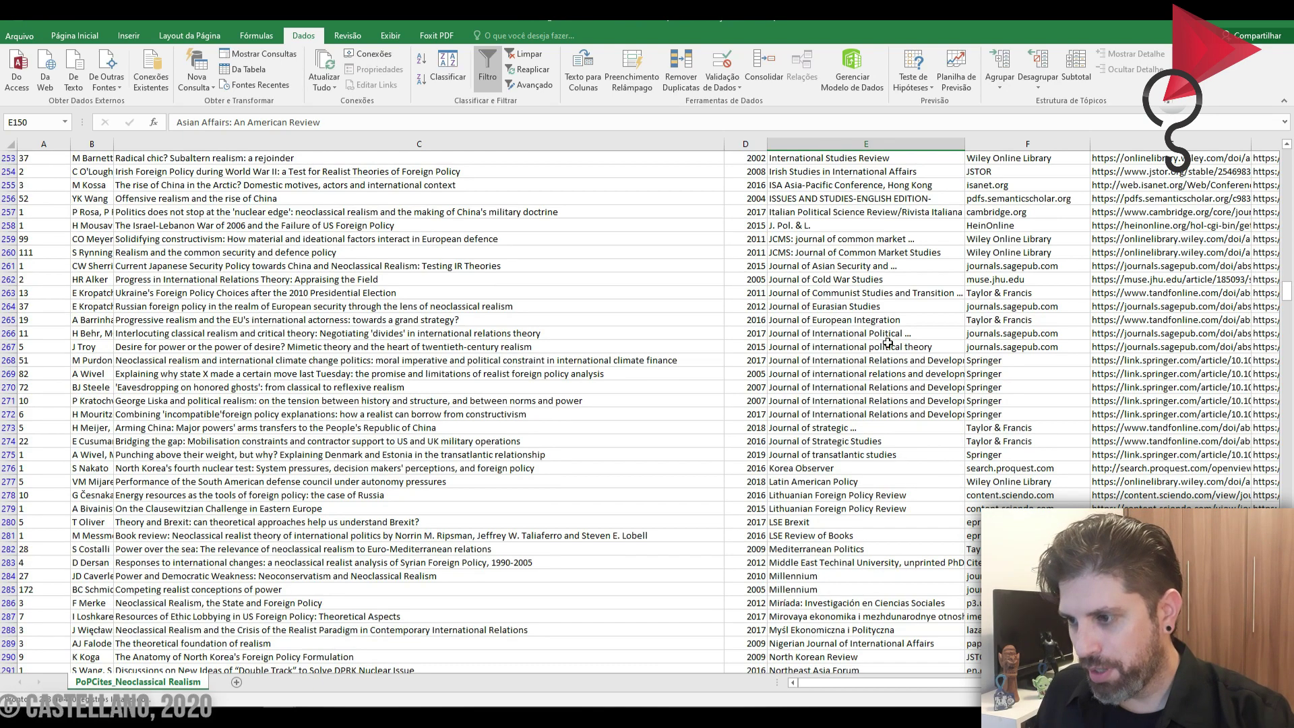
pyautogui.scroll(-6, 888, 389)
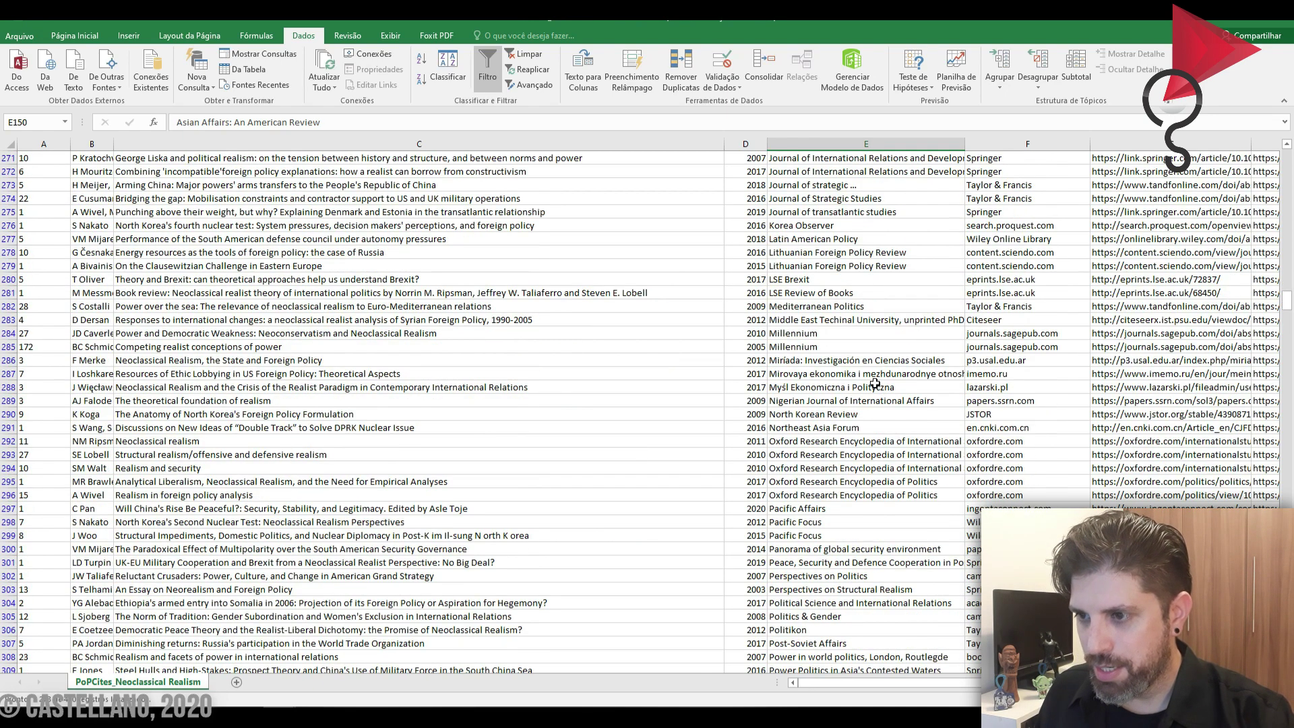
pyautogui.click(818, 280)
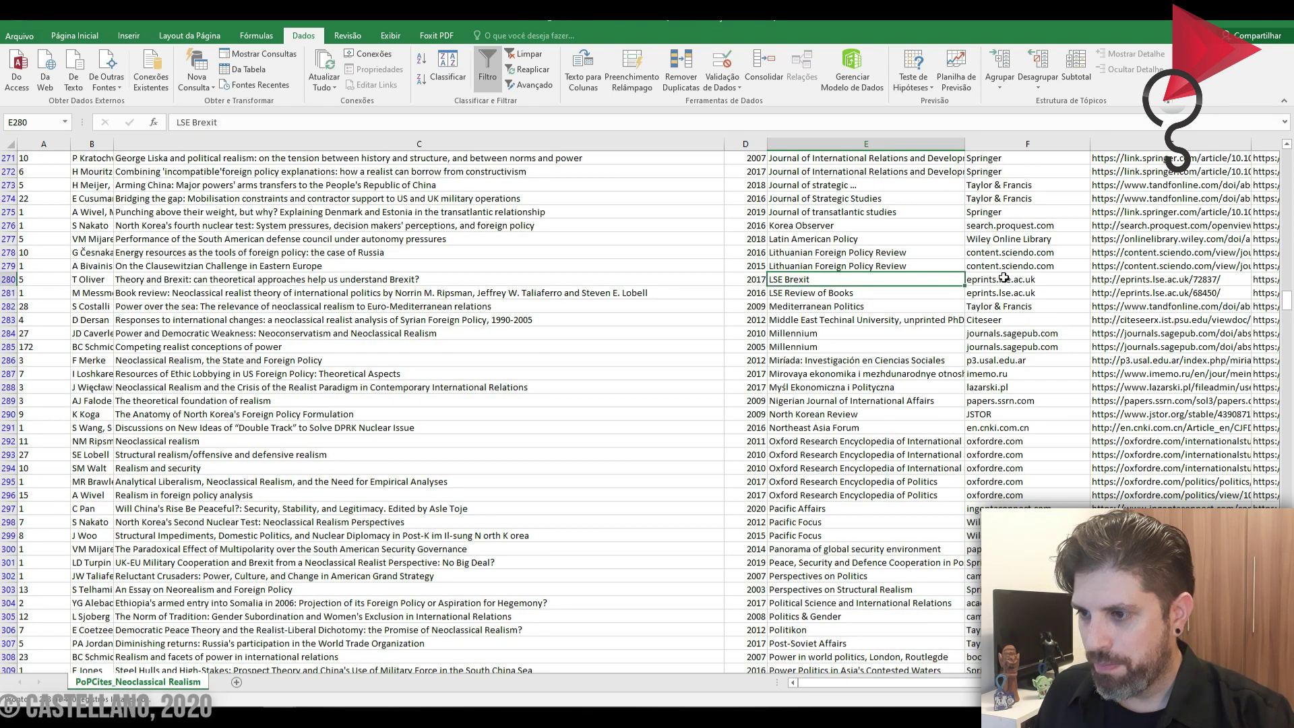
pyautogui.scroll(-11, 826, 319)
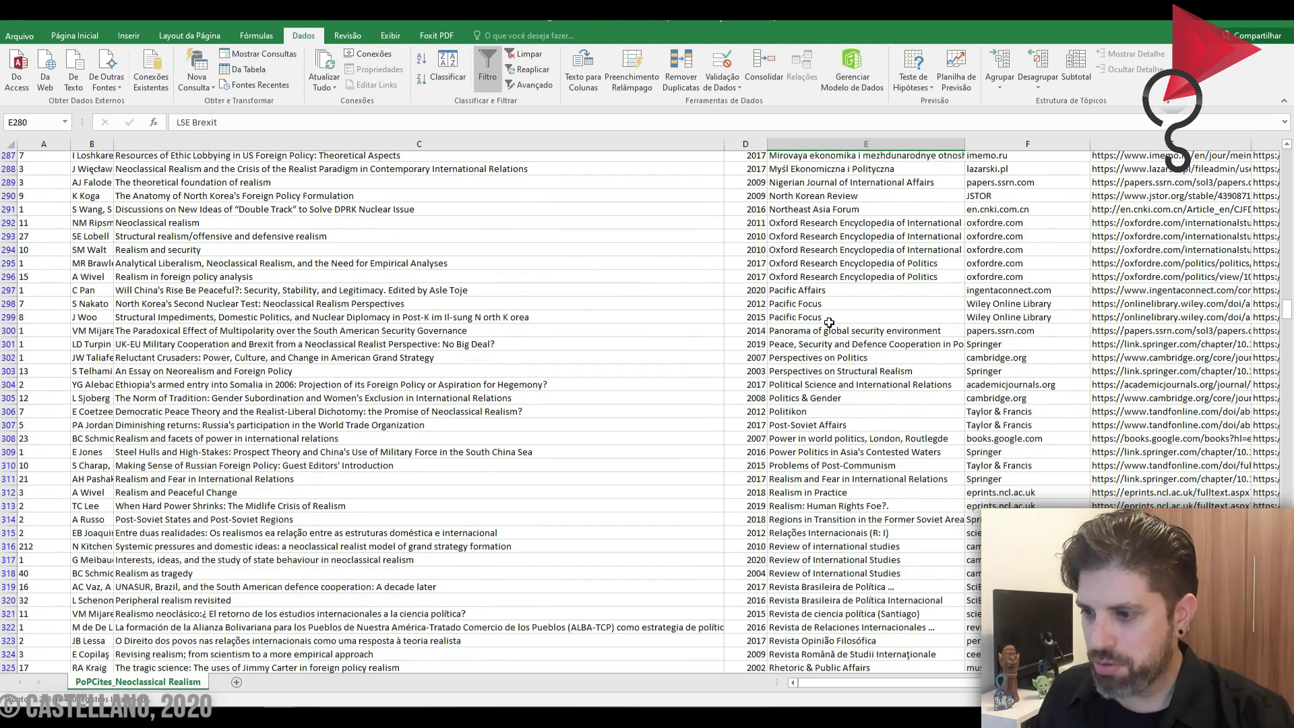
pyautogui.scroll(-3, 829, 322)
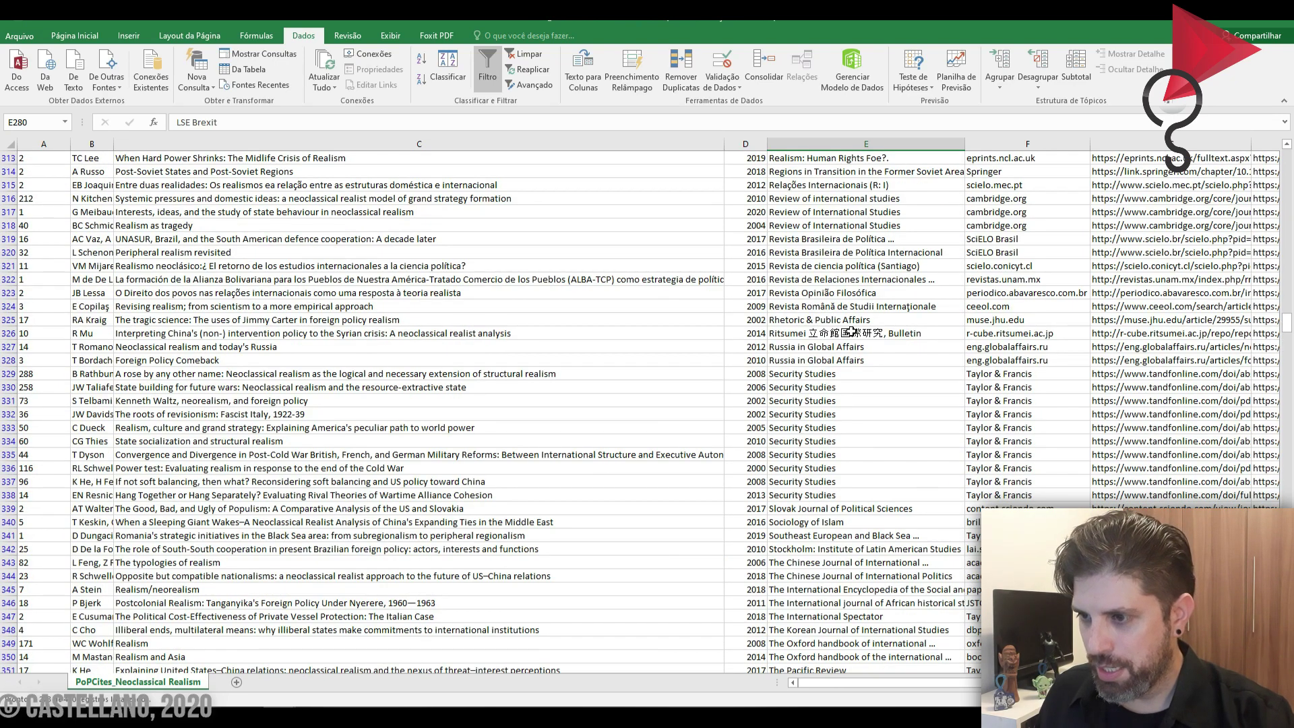
pyautogui.click(851, 333)
pyautogui.scroll(-5, 796, 248)
pyautogui.scroll(-6, 796, 248)
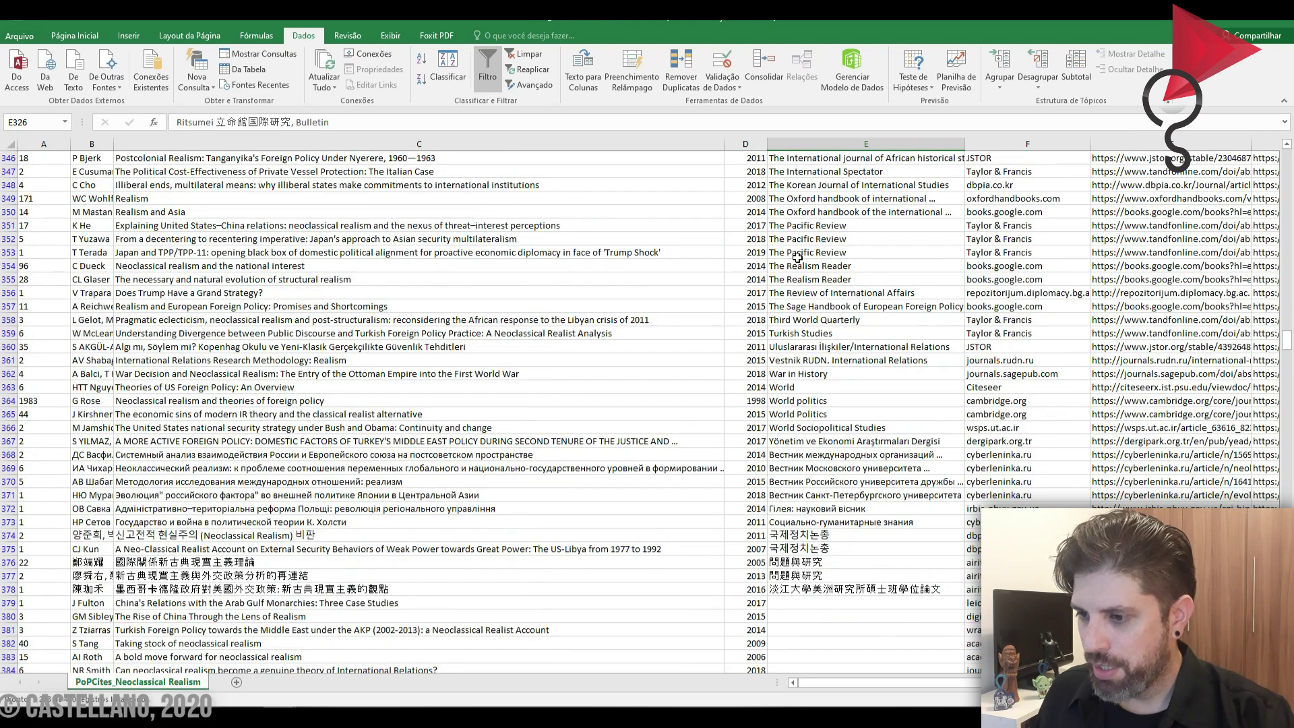
# Step: Examine the publishers of the records with blank sources, such as etheses.bham.ac.uk, and review the named sources back toward the list's beginning
pyautogui.scroll(-6, 797, 258)
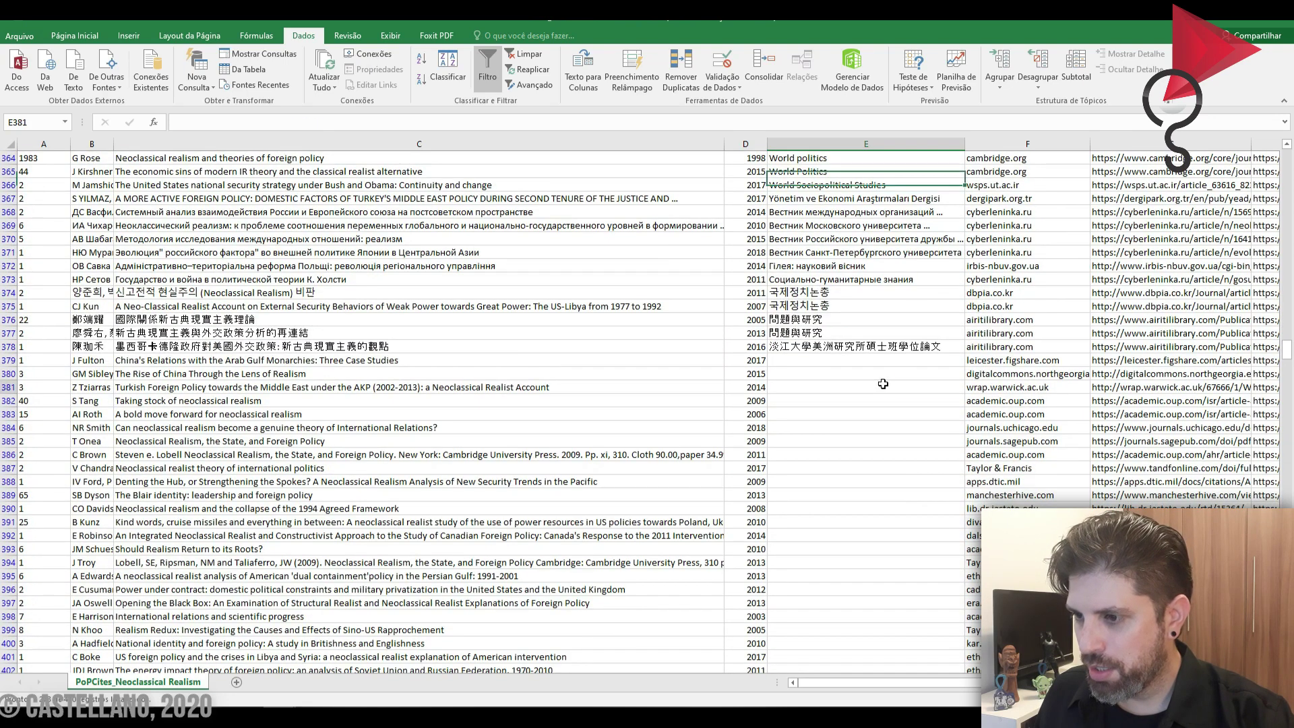
pyautogui.click(873, 387)
pyautogui.click(865, 364)
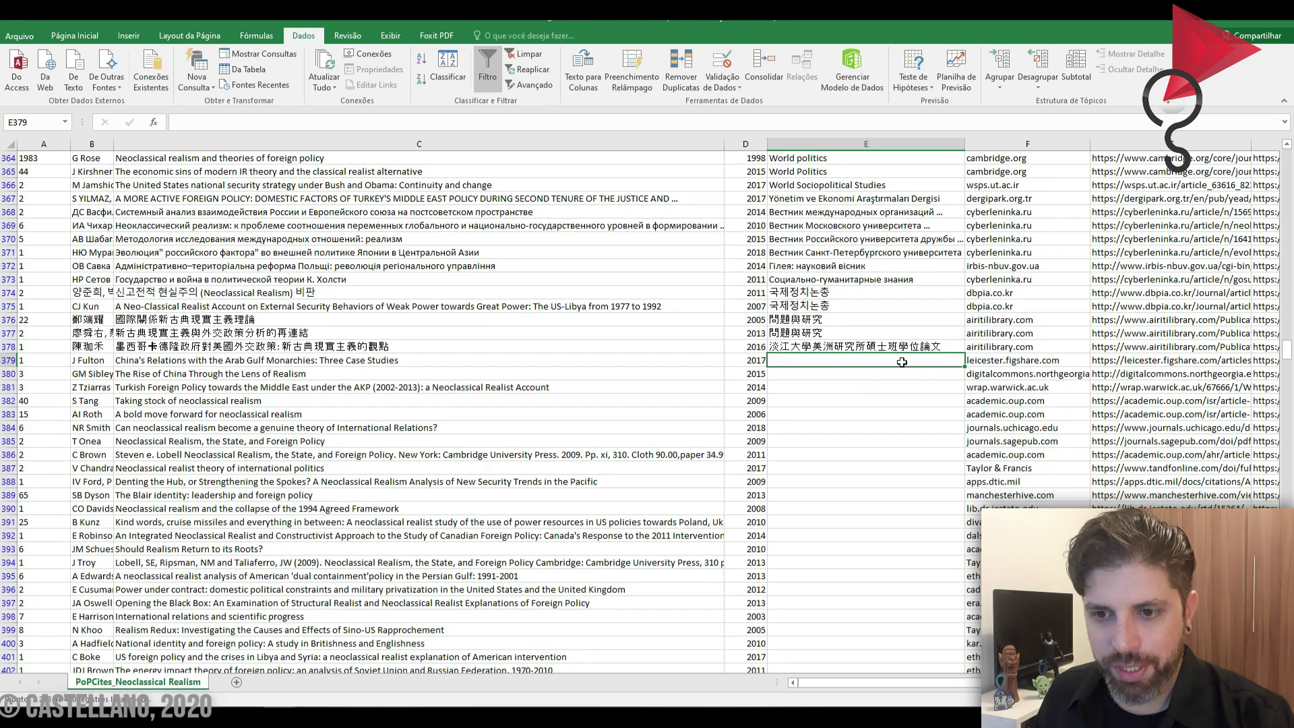
pyautogui.scroll(-5, 896, 377)
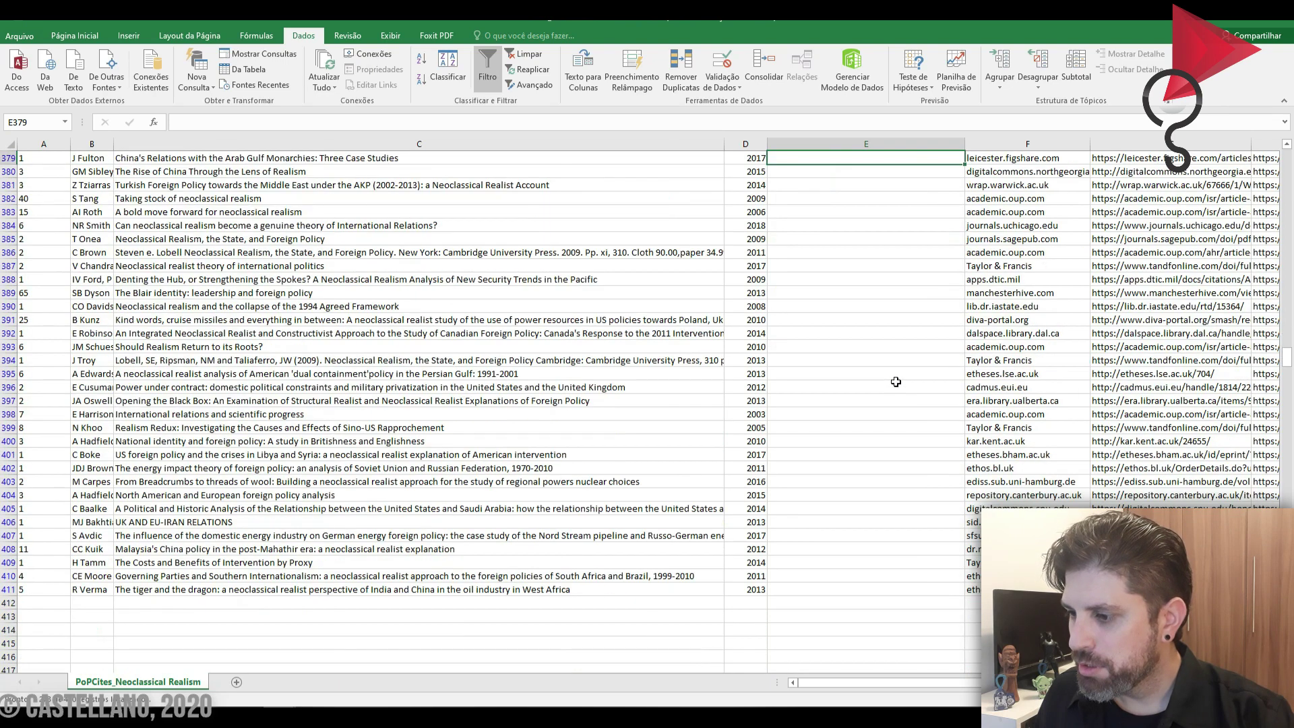
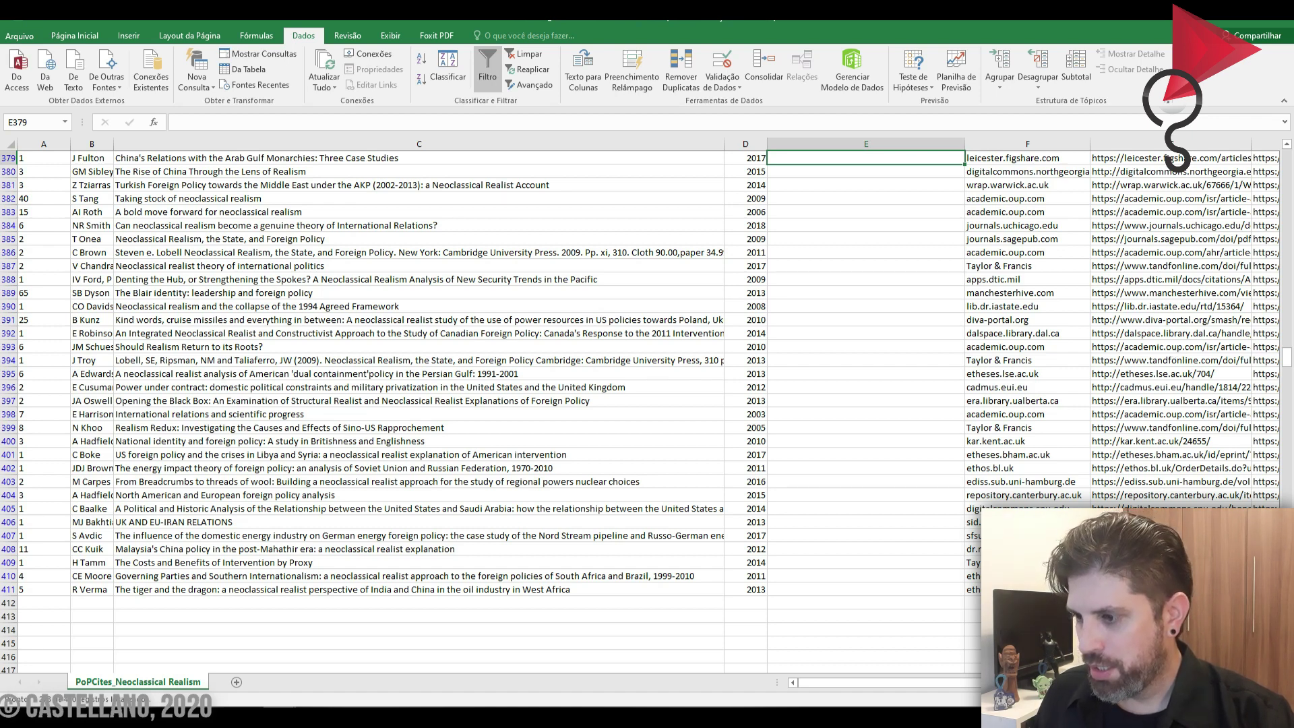
pyautogui.click(1013, 456)
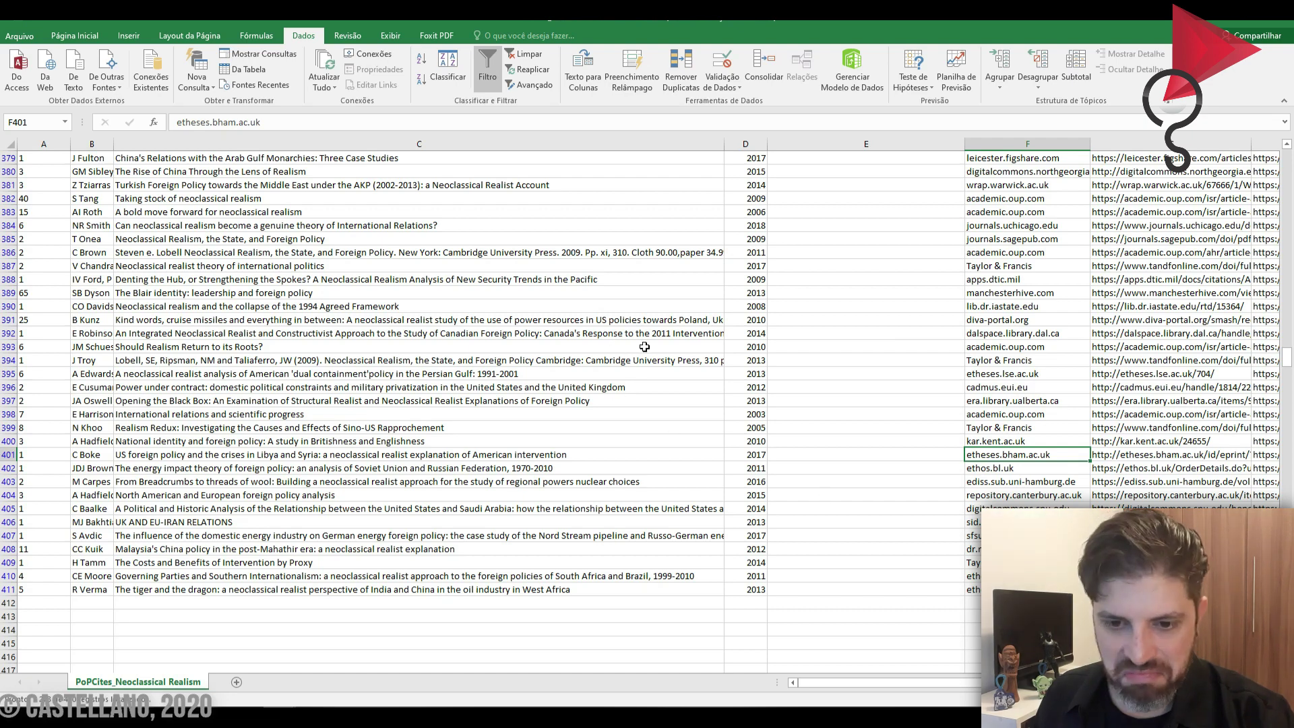
pyautogui.scroll(8, 765, 356)
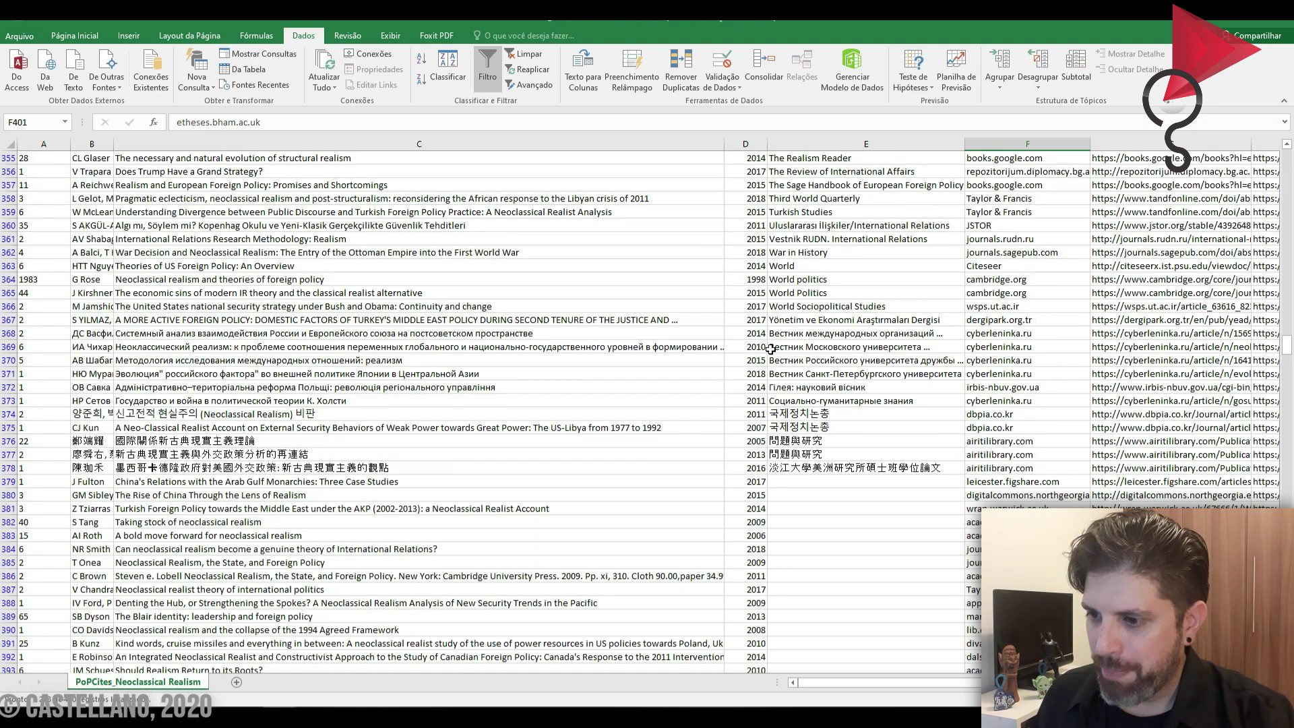
pyautogui.scroll(4, 770, 349)
pyautogui.scroll(-5, 809, 338)
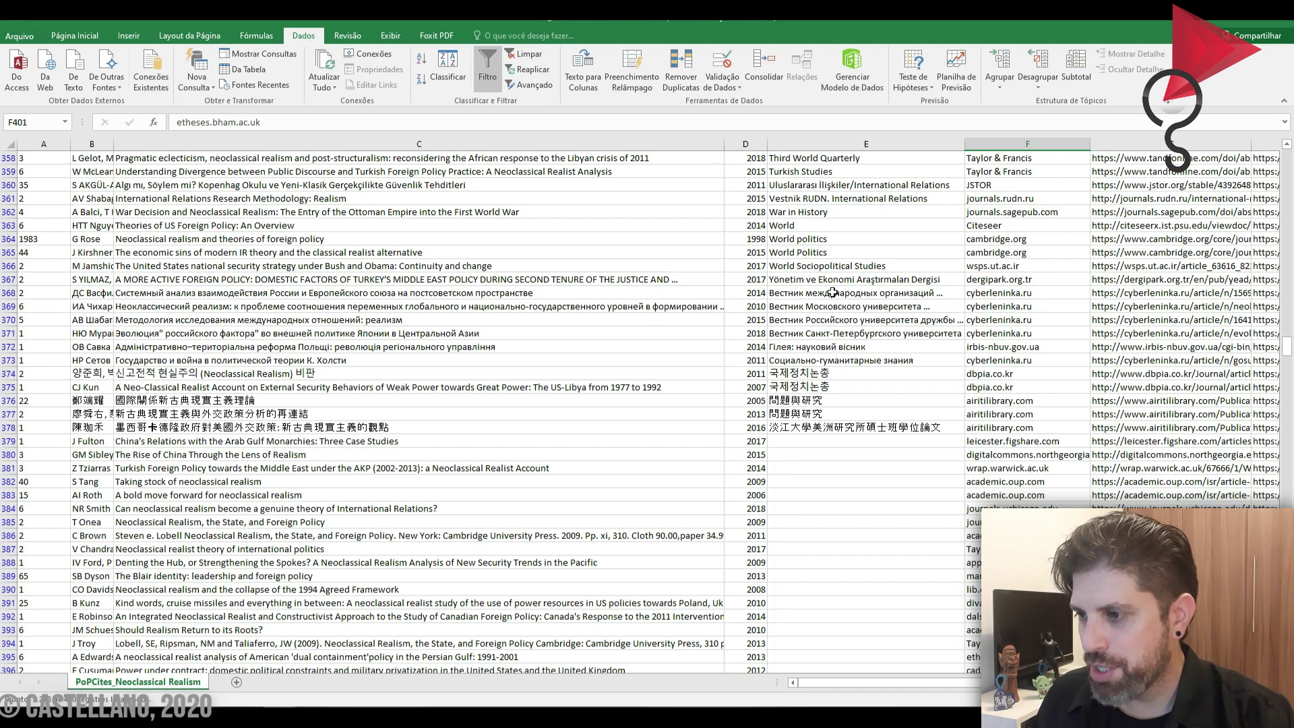
pyautogui.scroll(8, 766, 489)
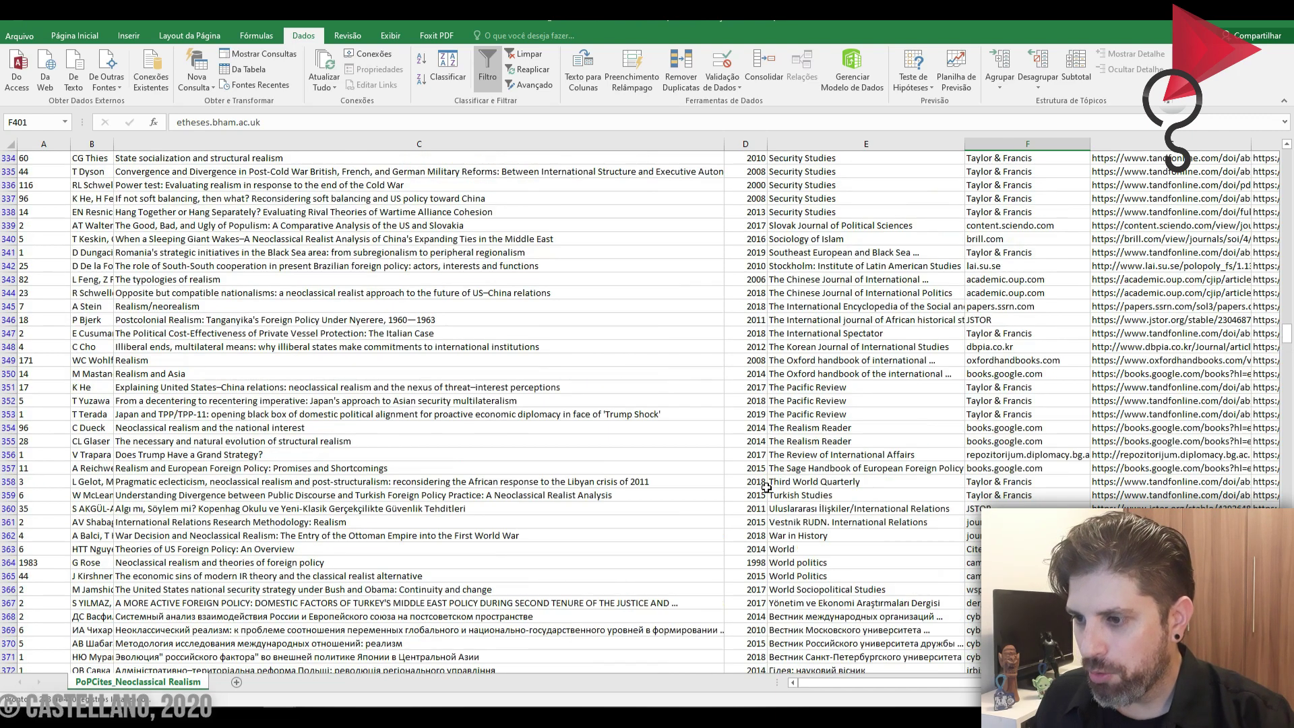
pyautogui.scroll(1, 766, 488)
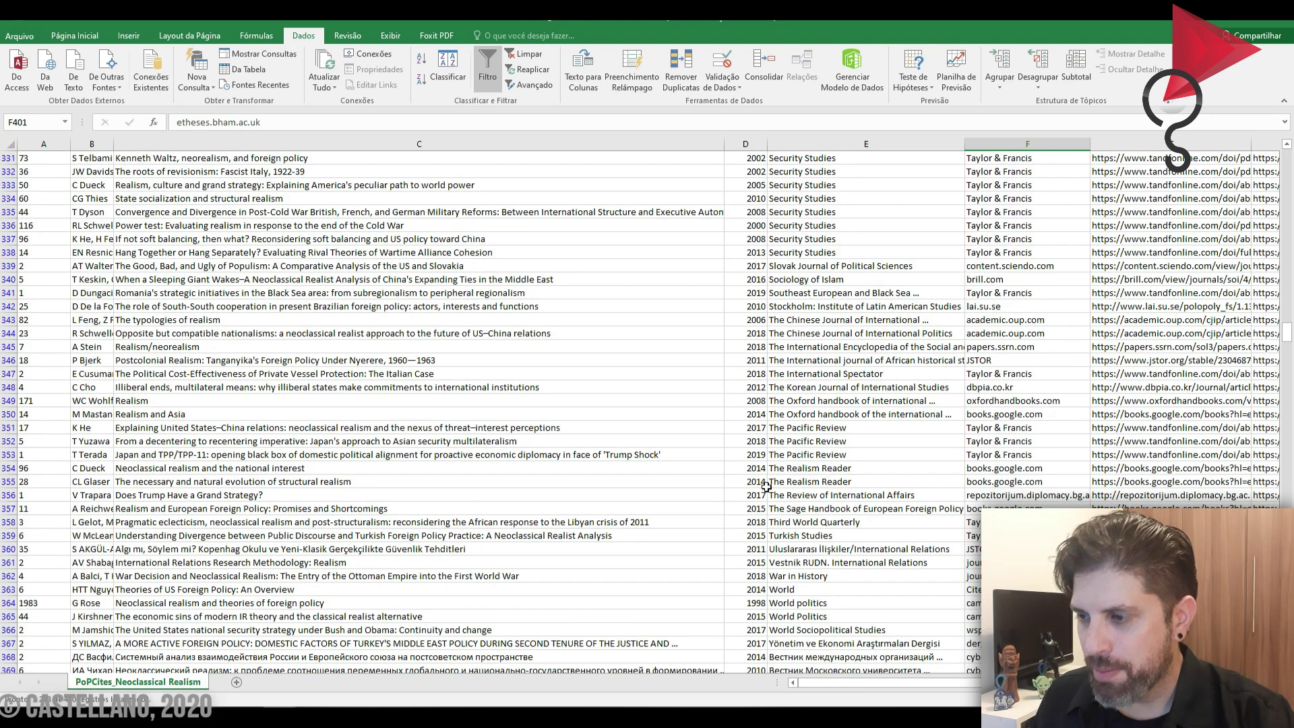
pyautogui.scroll(20, 766, 487)
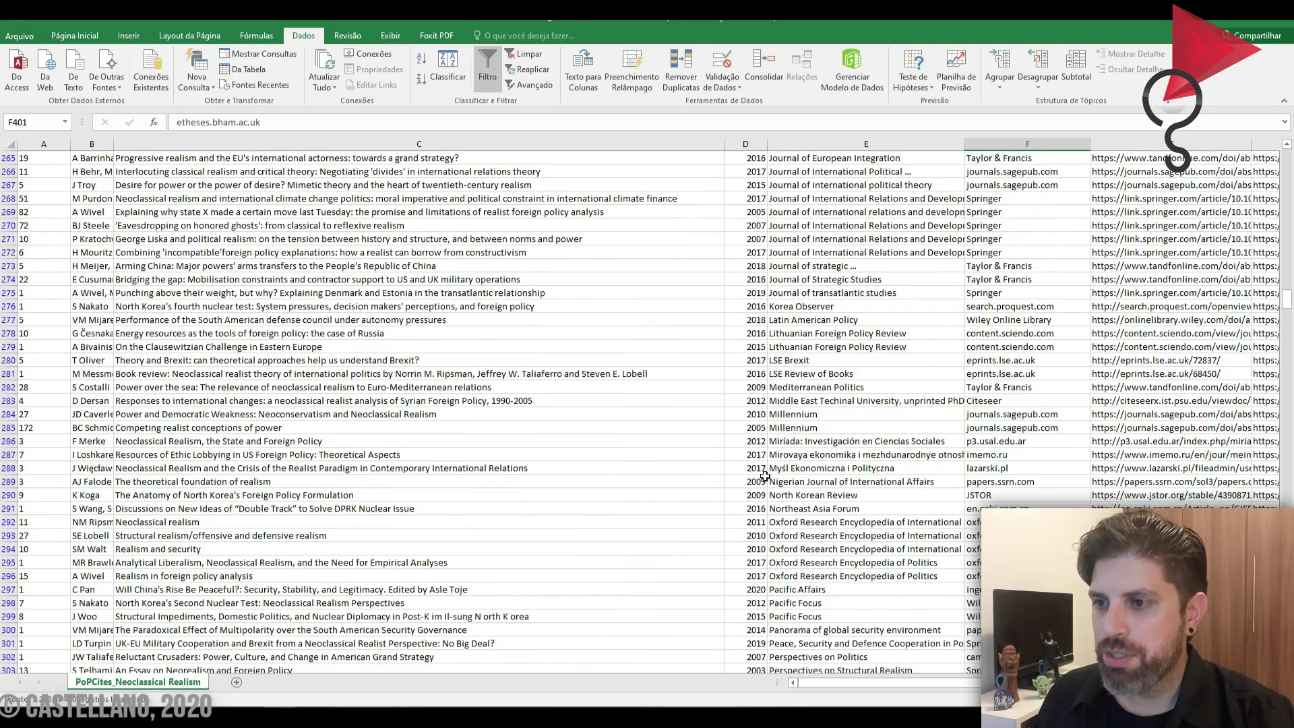
pyautogui.scroll(18, 755, 465)
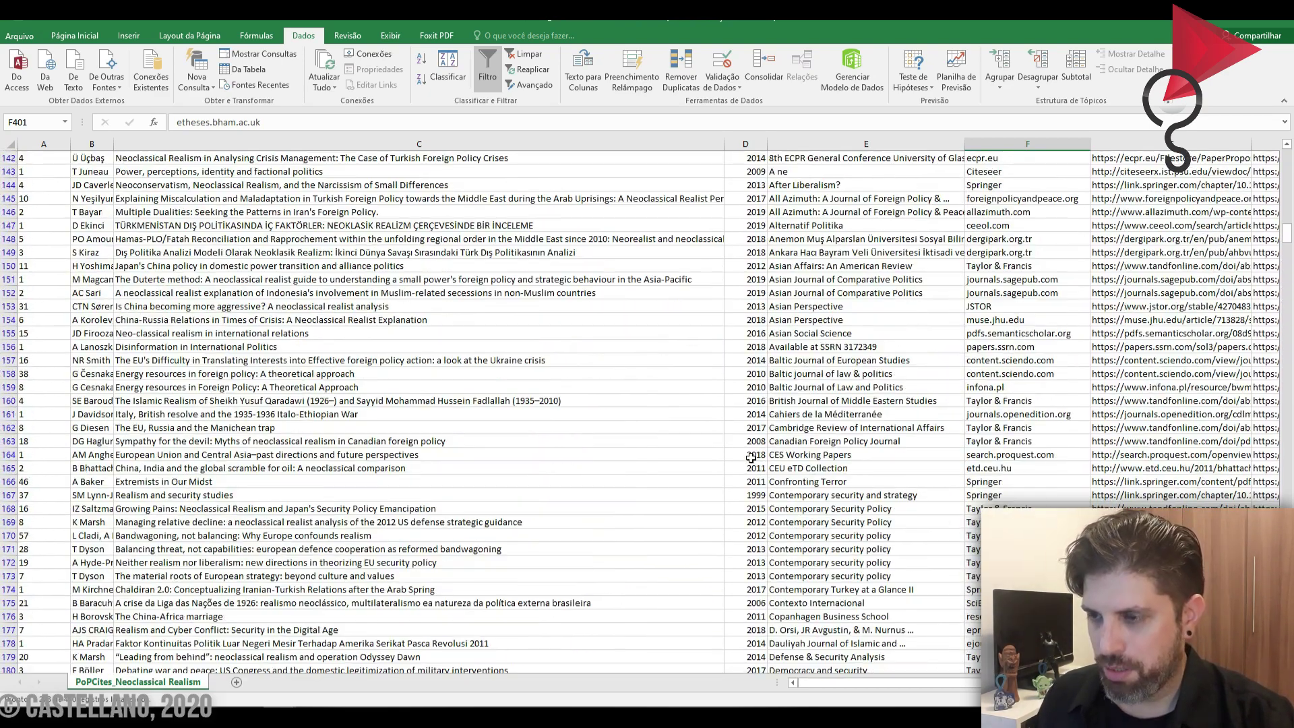
# Step: Reselect all record types in the Type column filter so that books and citations are included again
pyautogui.scroll(1, 751, 458)
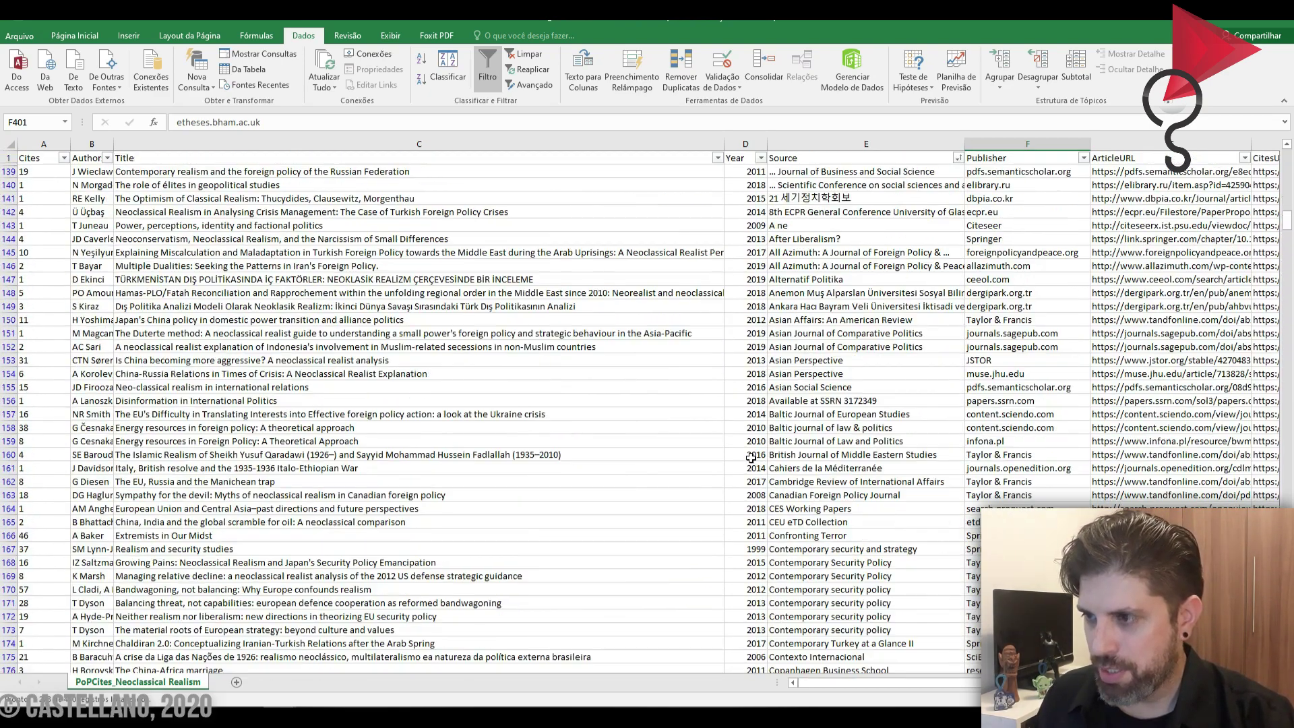
pyautogui.click(871, 201)
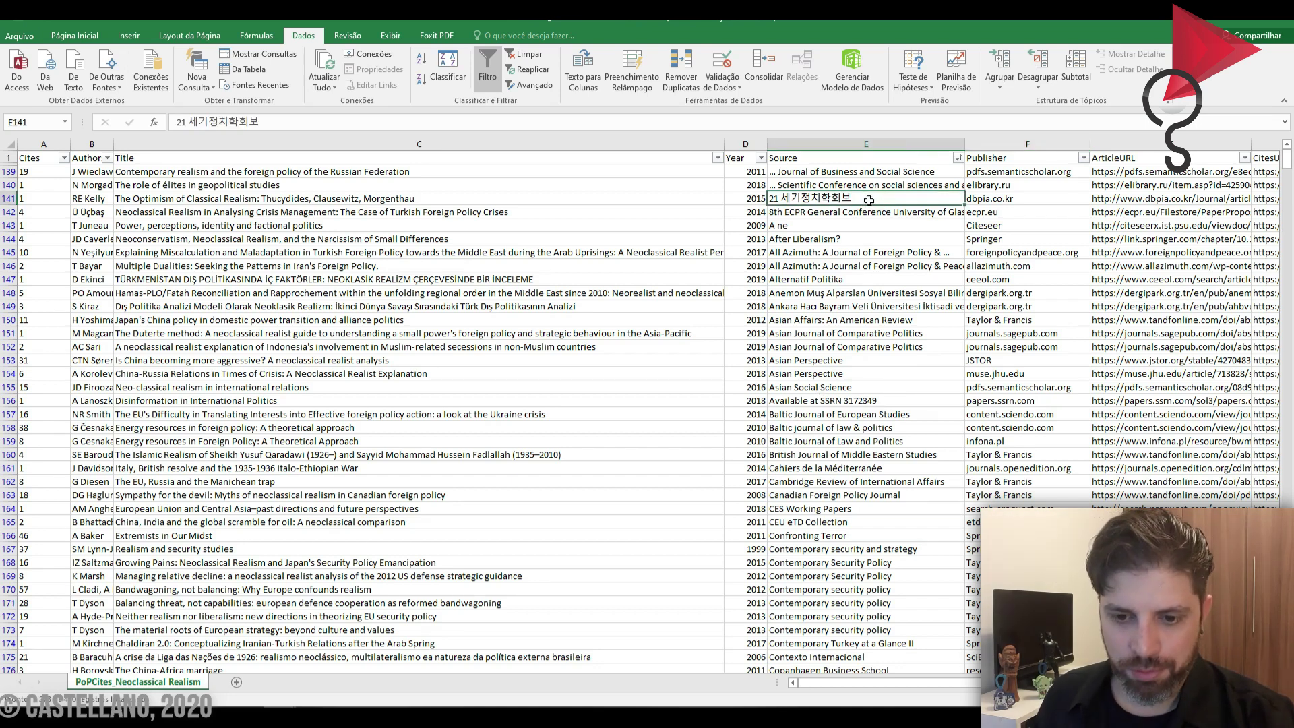
pyautogui.click(760, 159)
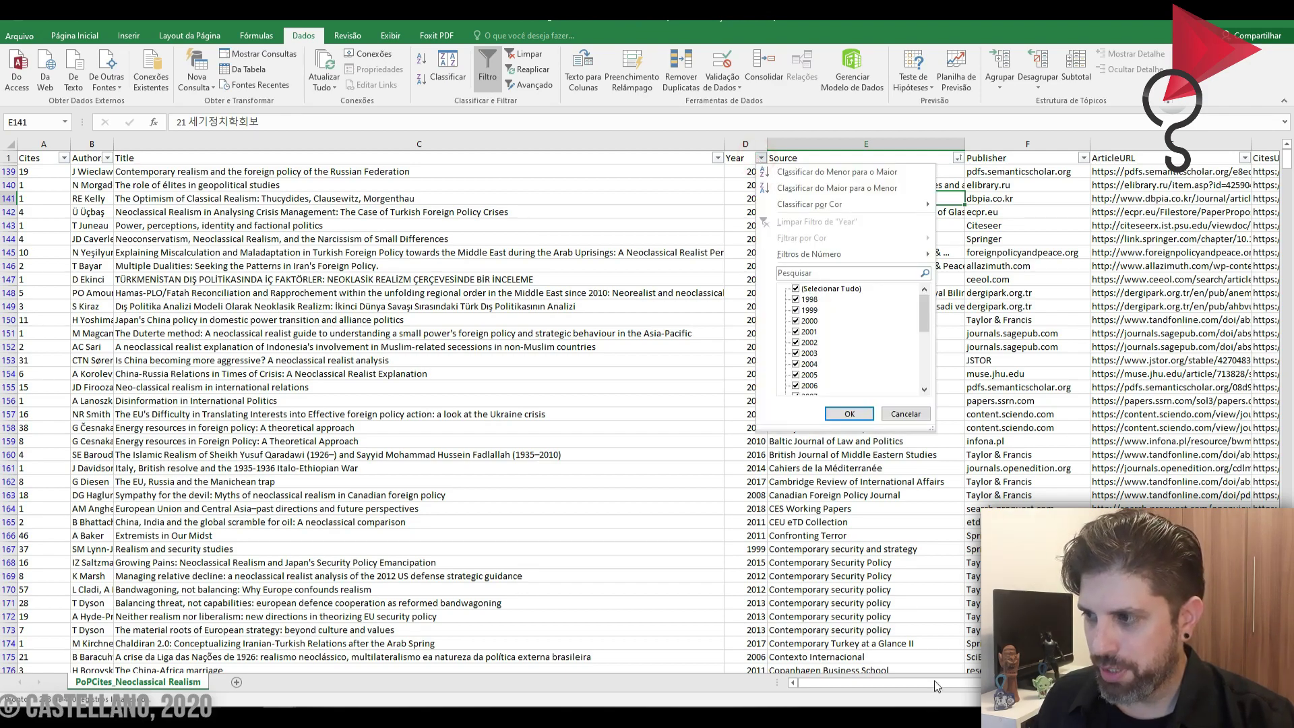
pyautogui.moveTo(935, 681); pyautogui.dragTo(1054, 681)
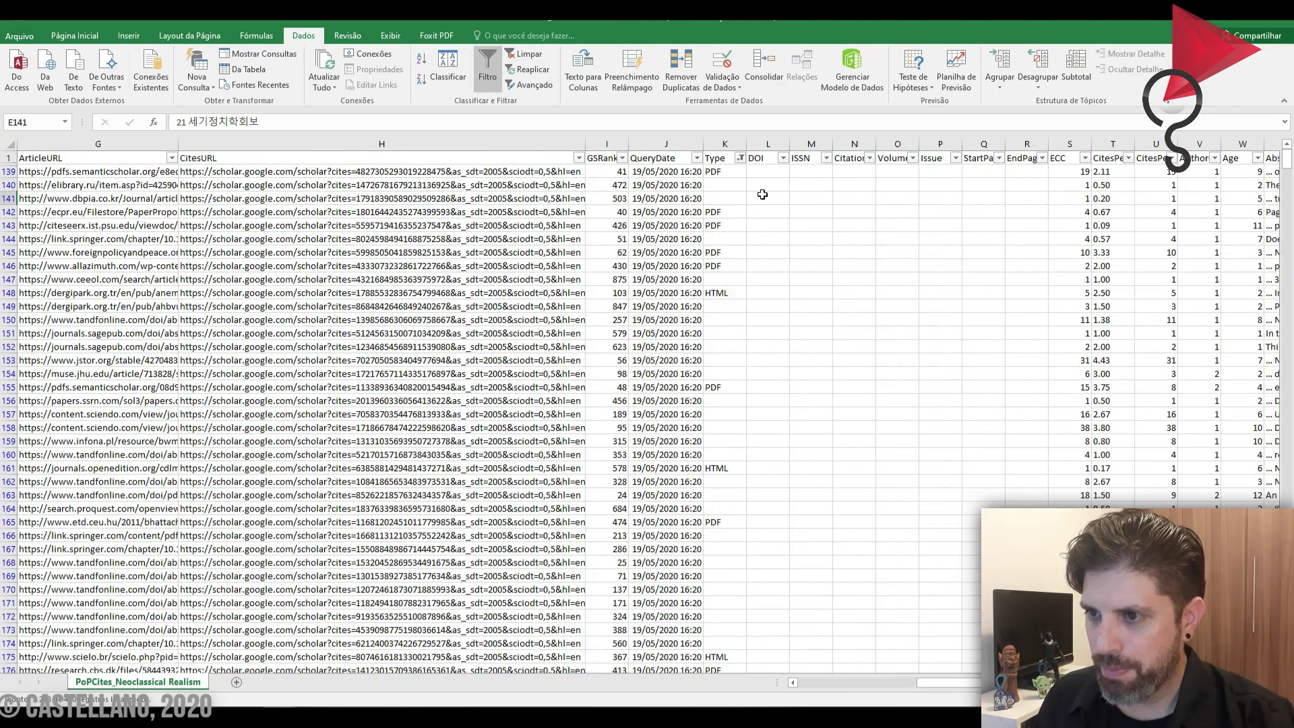
pyautogui.click(741, 159)
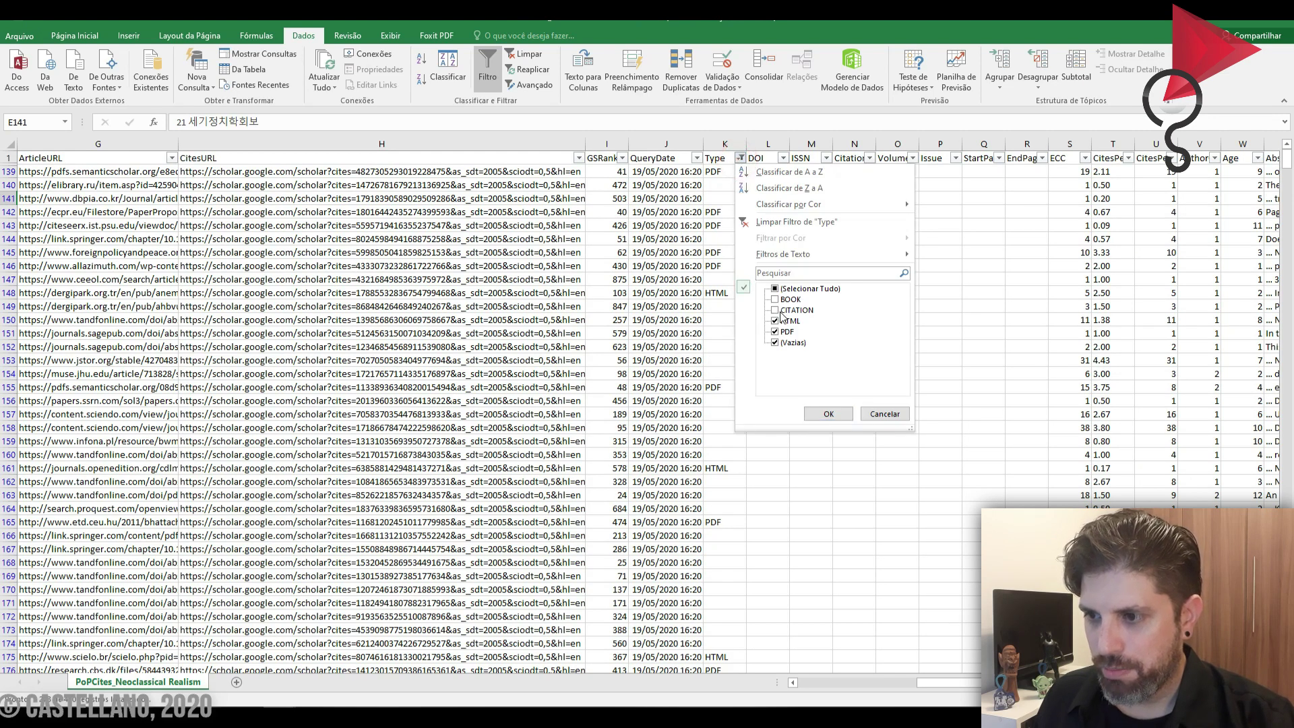
pyautogui.click(776, 289)
pyautogui.click(829, 414)
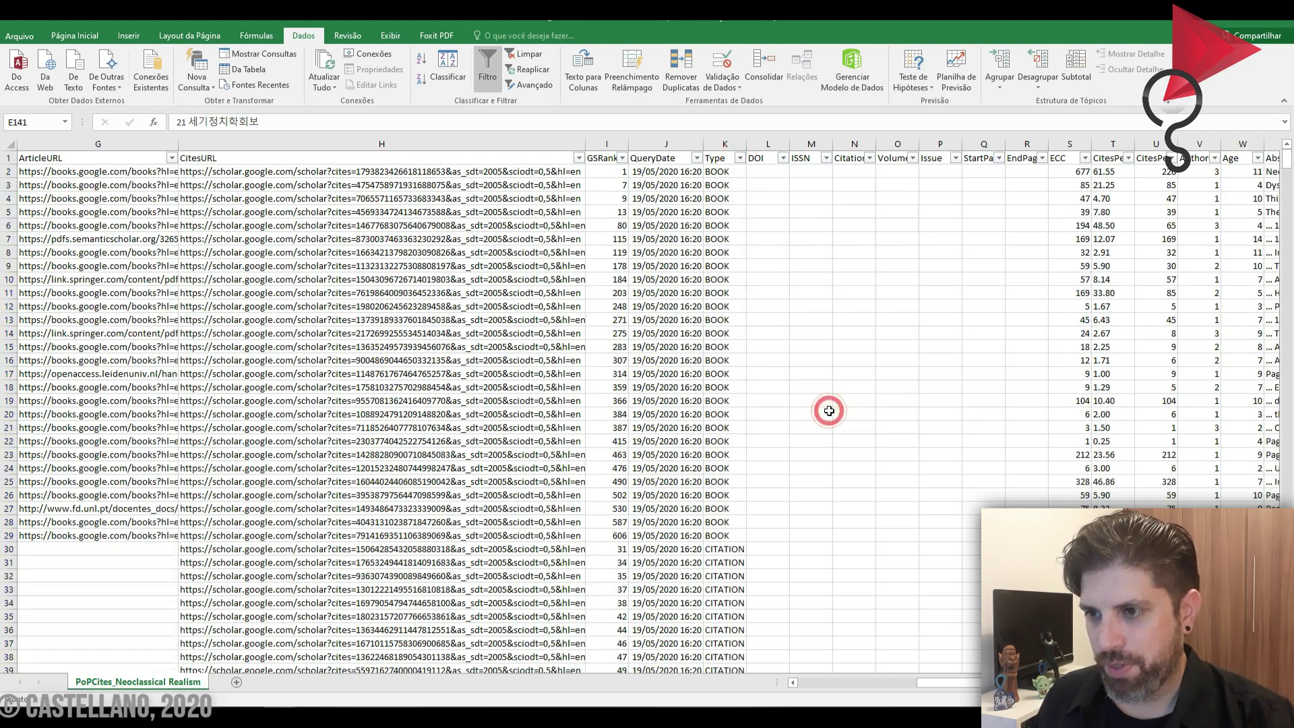
# Step: Sort all the records by the Year column from smallest to largest
pyautogui.moveTo(957, 683)
pyautogui.mouseDown()
pyautogui.moveTo(936, 681)
pyautogui.moveTo(967, 682)
pyautogui.mouseUp()
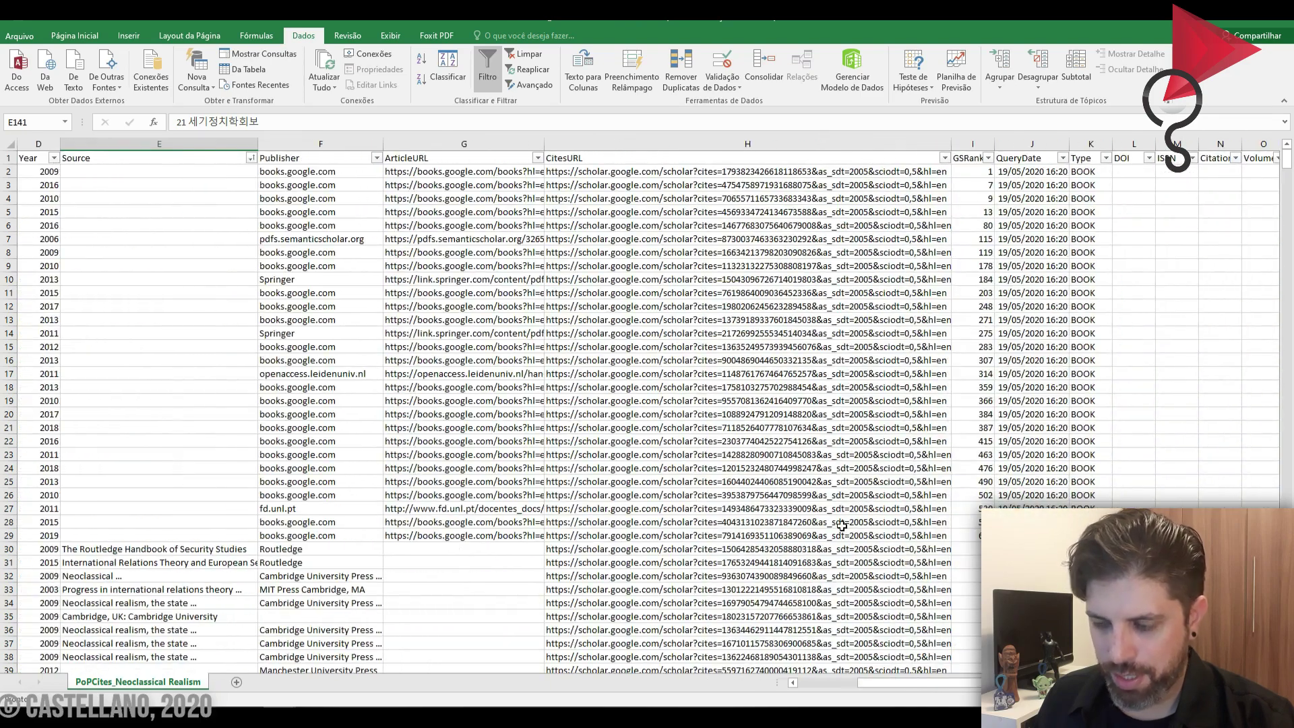
pyautogui.scroll(-11, 408, 578)
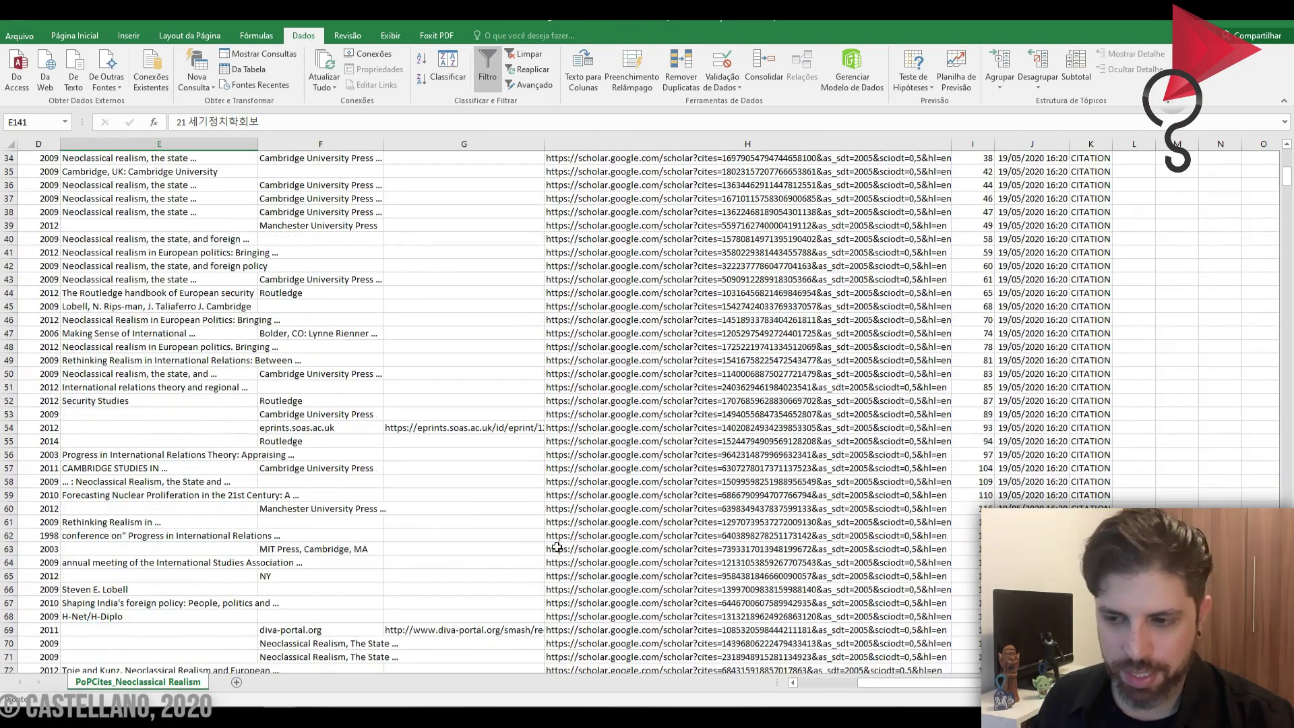
pyautogui.moveTo(925, 683); pyautogui.dragTo(867, 682)
pyautogui.scroll(11, 625, 547)
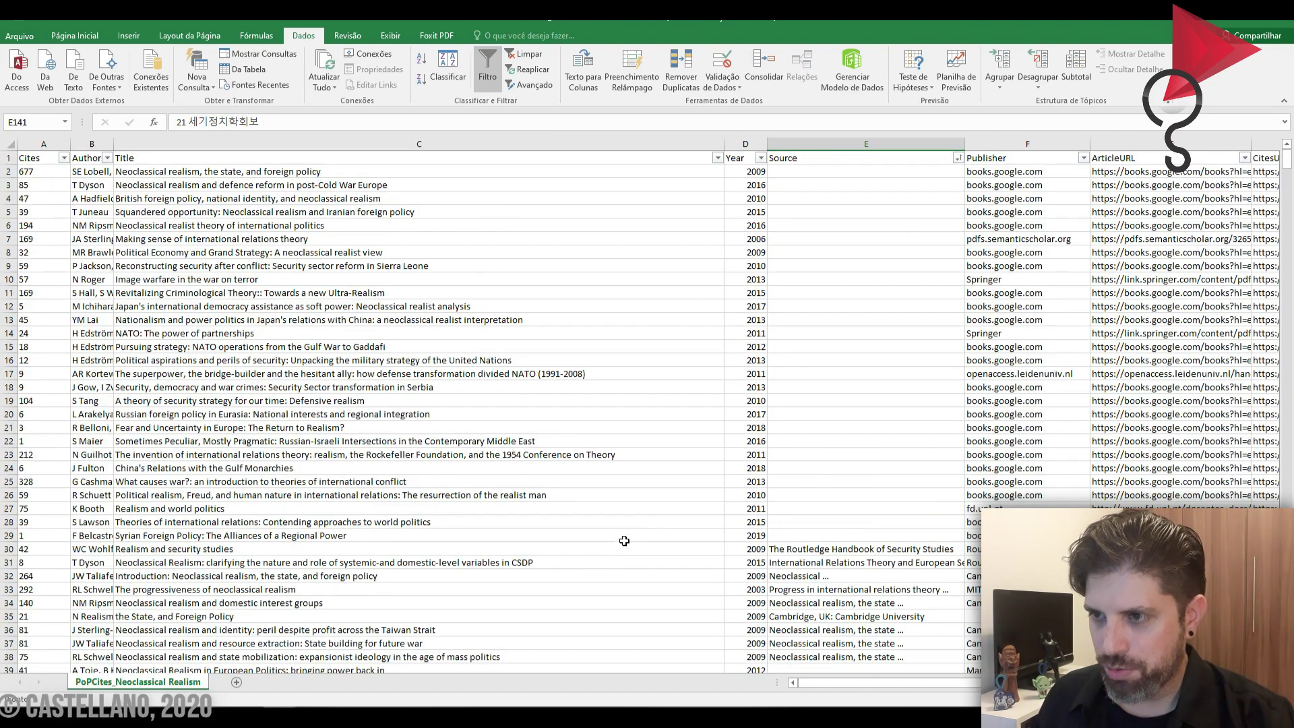
pyautogui.click(761, 158)
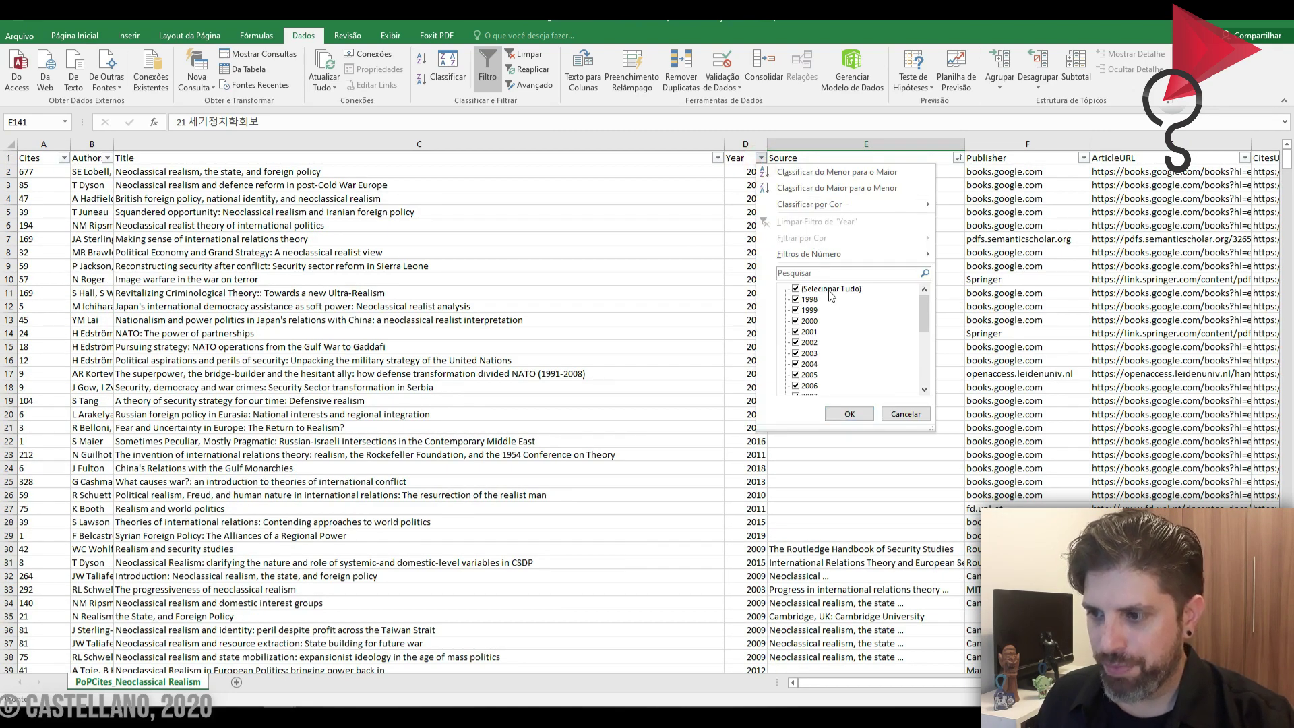
pyautogui.click(835, 173)
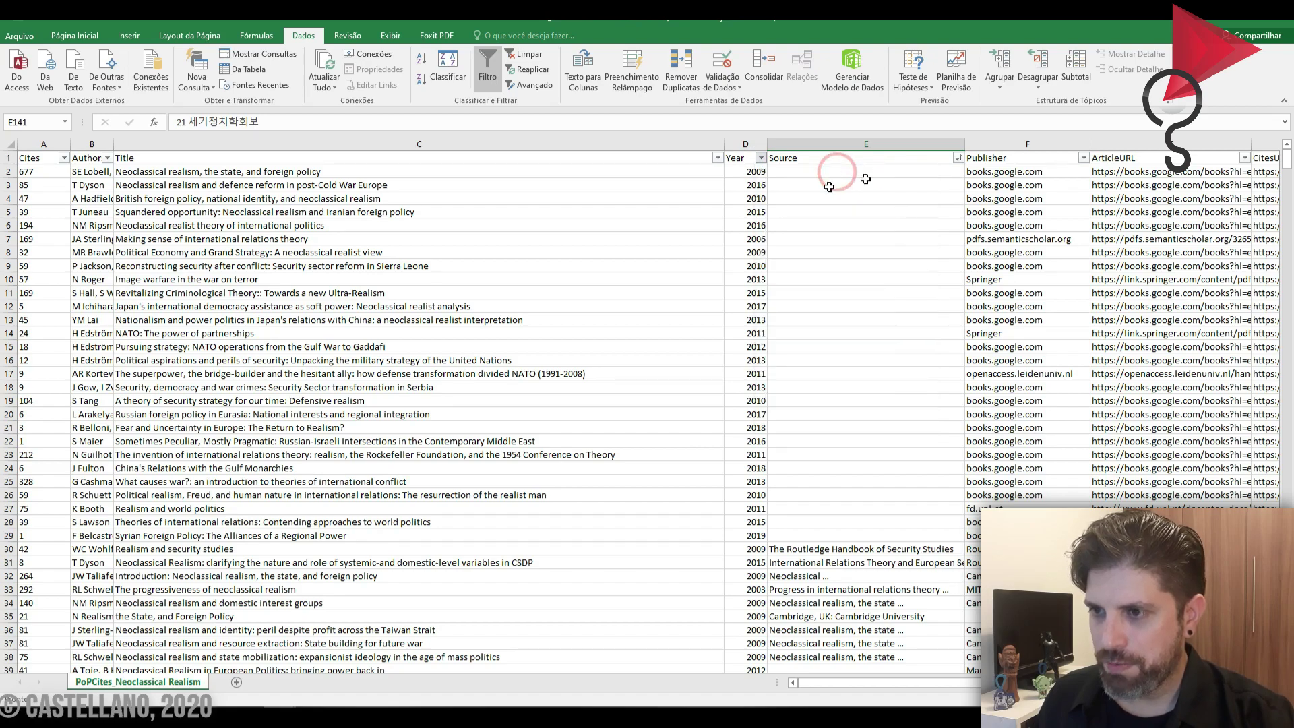
pyautogui.scroll(-20, 760, 402)
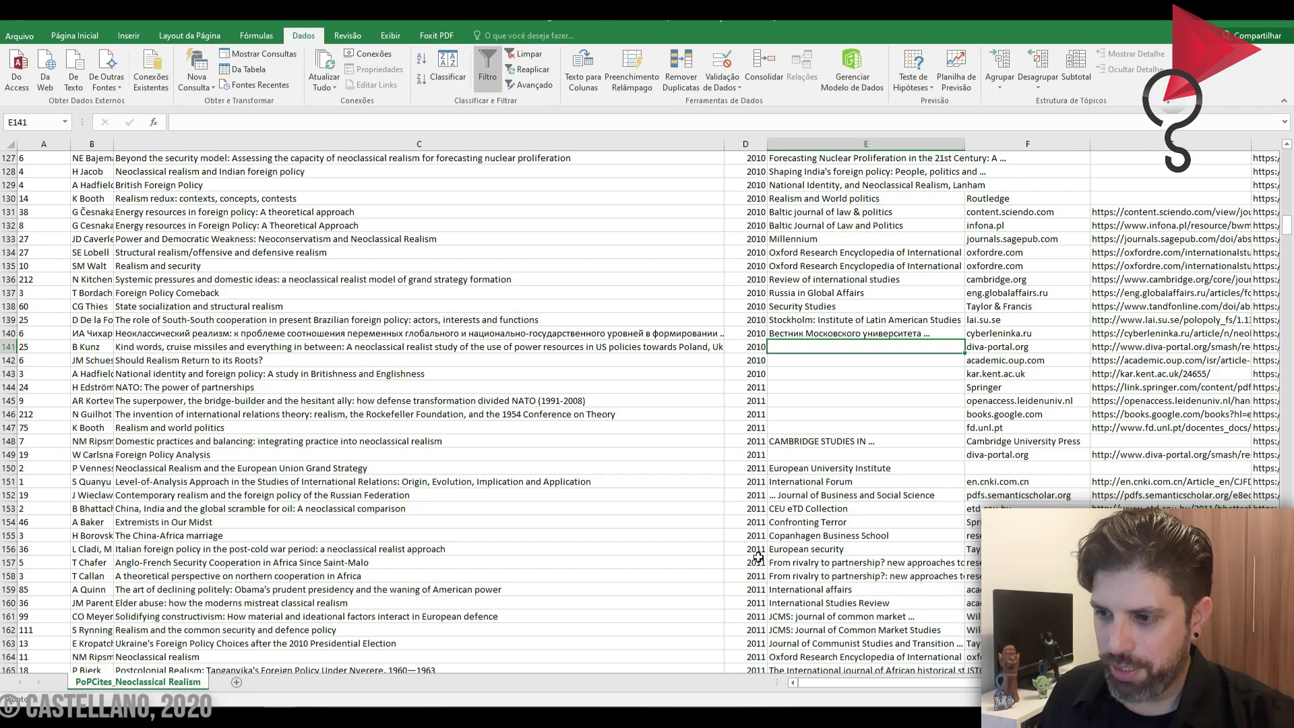
pyautogui.scroll(18, 756, 438)
pyautogui.scroll(20, 769, 198)
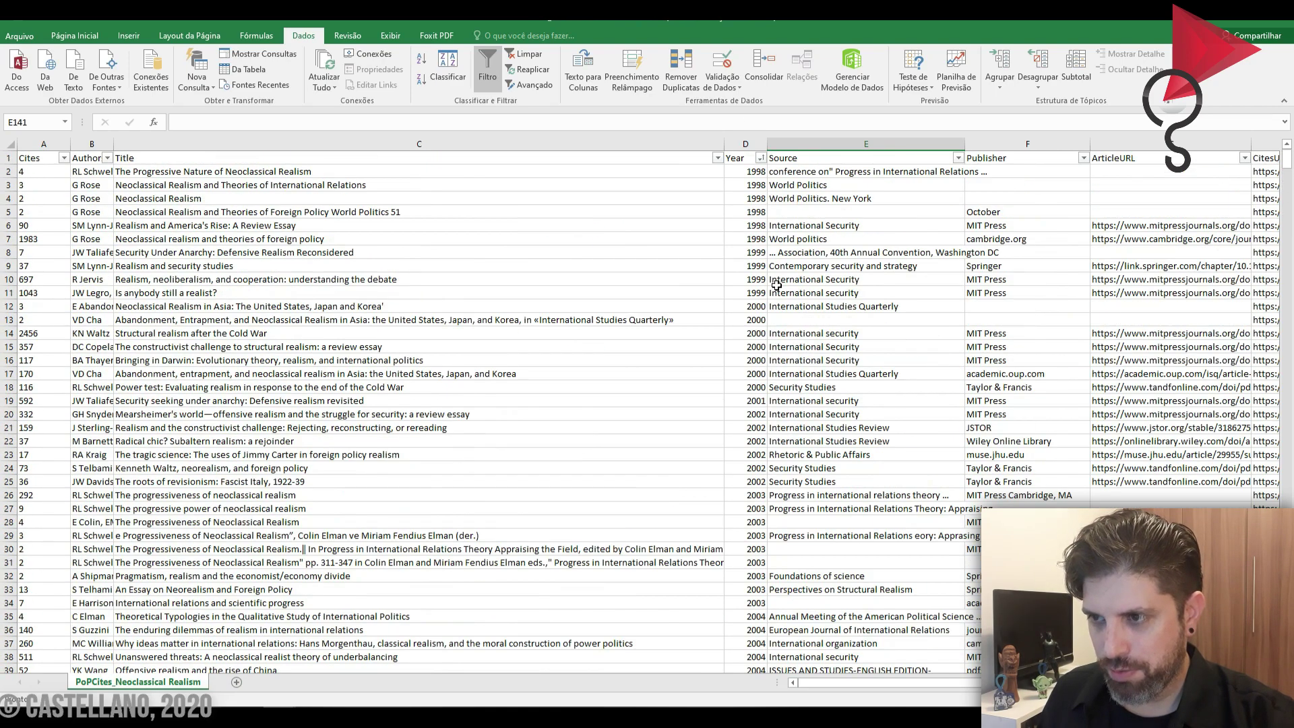
# Step: Copy the first record's year, 1998, into cell B1 of a new worksheet
pyautogui.click(749, 172)
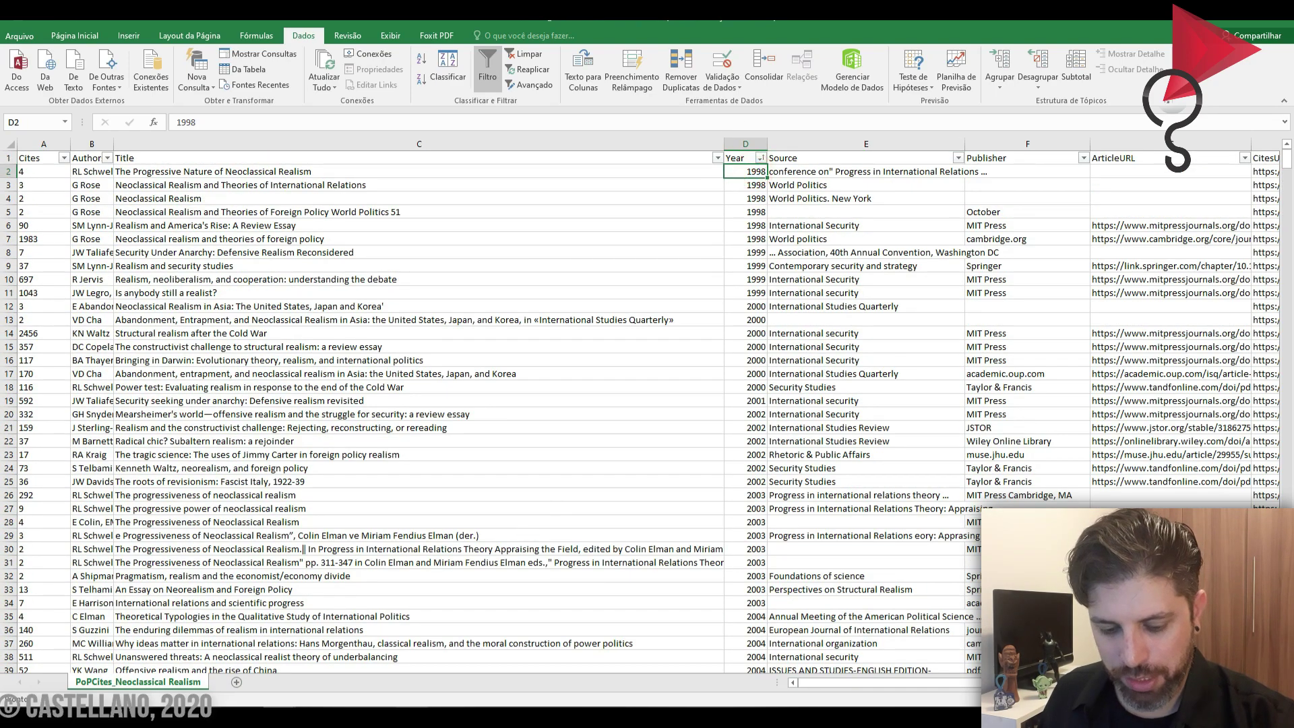
pyautogui.hotkey('ctrl', 'c')
pyautogui.click(236, 683)
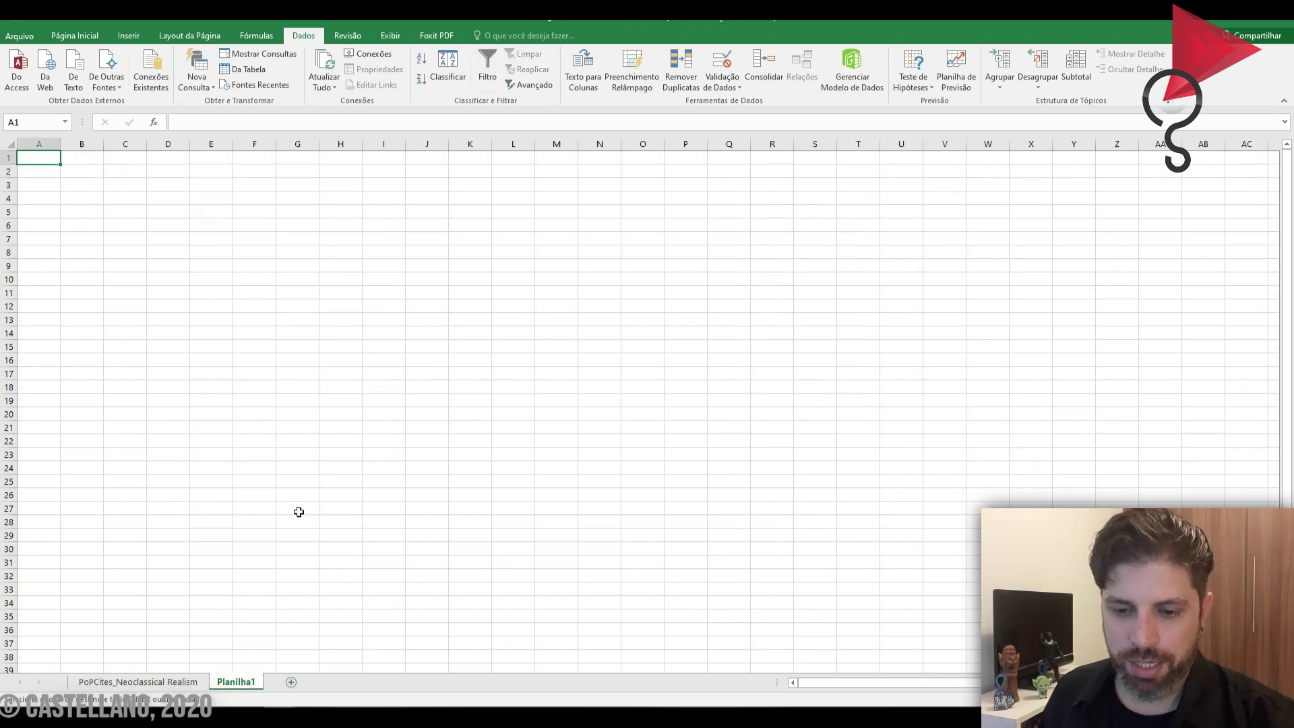
pyautogui.click(80, 157)
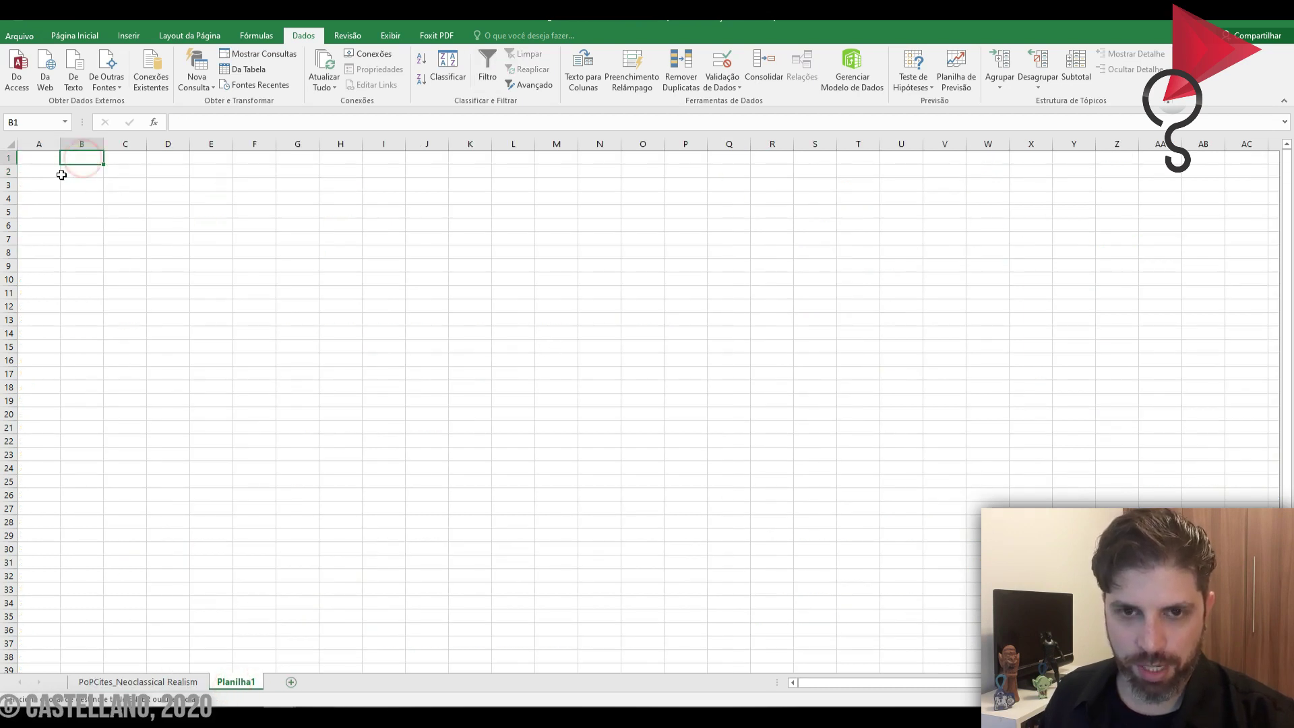
pyautogui.click(54, 172)
pyautogui.click(81, 159)
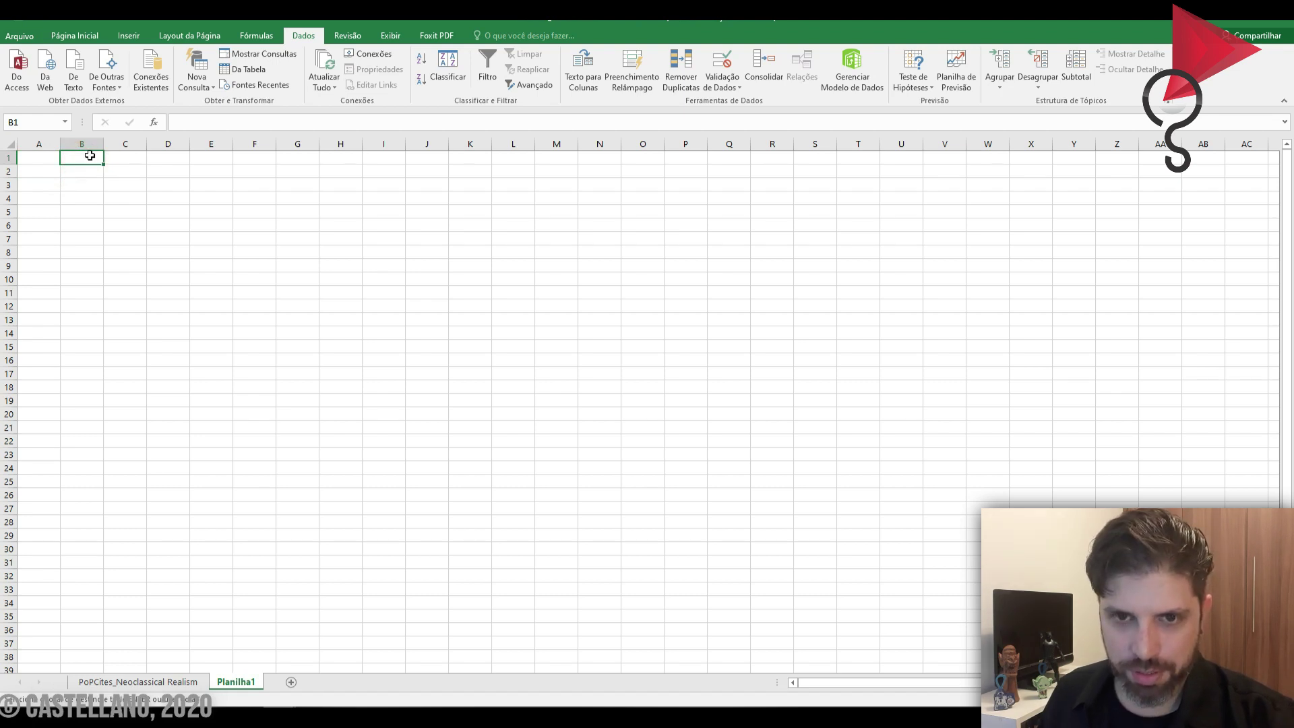
pyautogui.hotkey('ctrl', 'v')
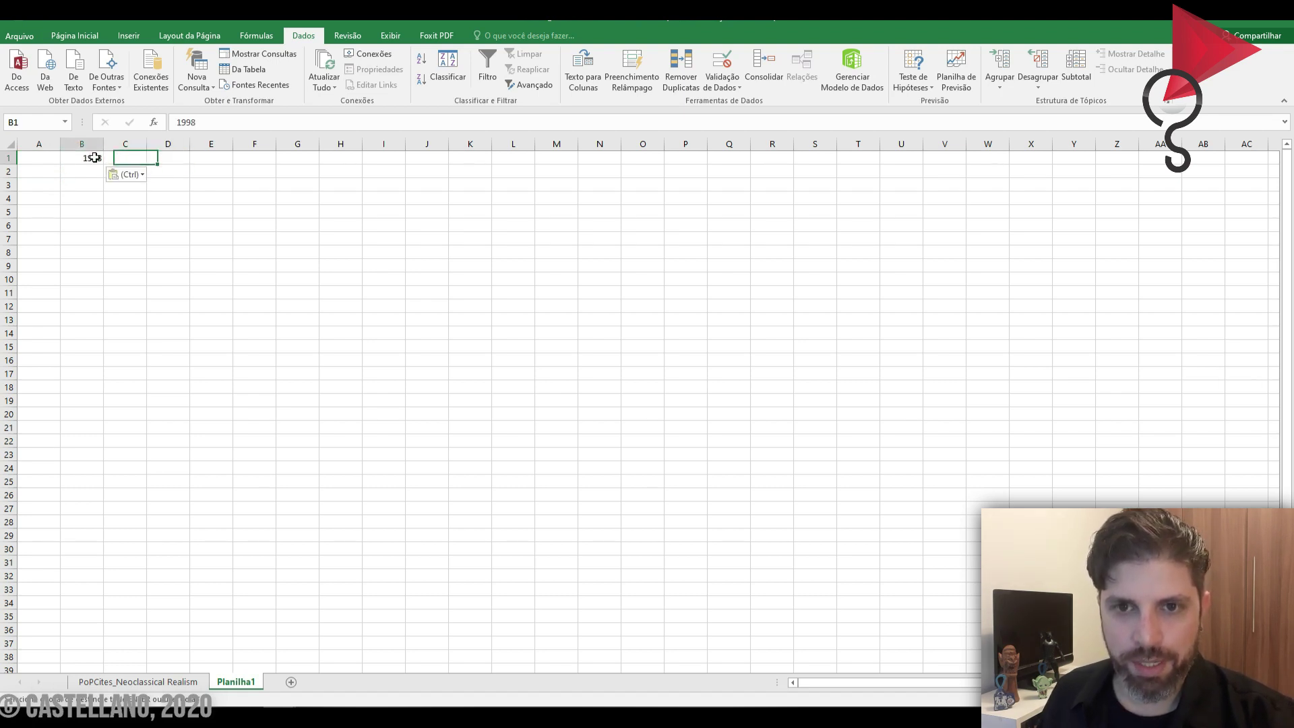
# Step: Fill row 1 with consecutive years from 1998 in B1 through 2020 in X1
pyautogui.moveTo(105, 164); pyautogui.dragTo(992, 172)
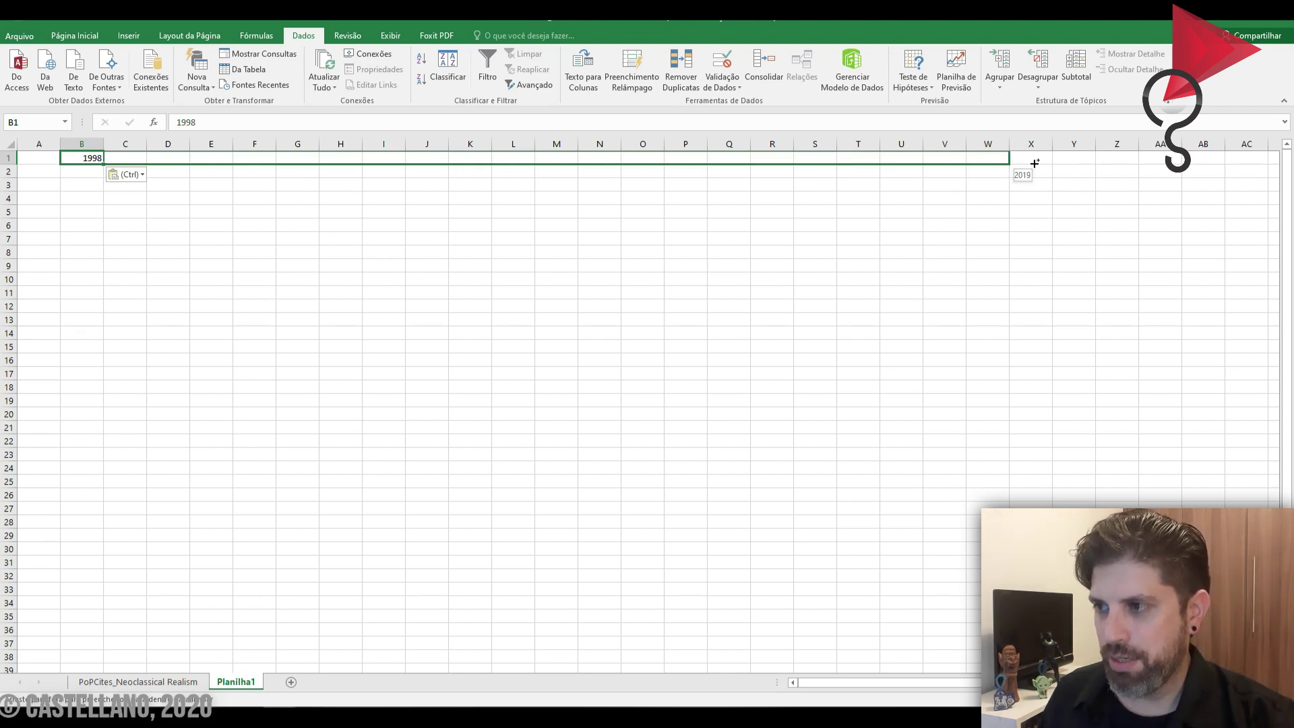
pyautogui.moveTo(1035, 163); pyautogui.dragTo(1053, 164)
pyautogui.click(688, 225)
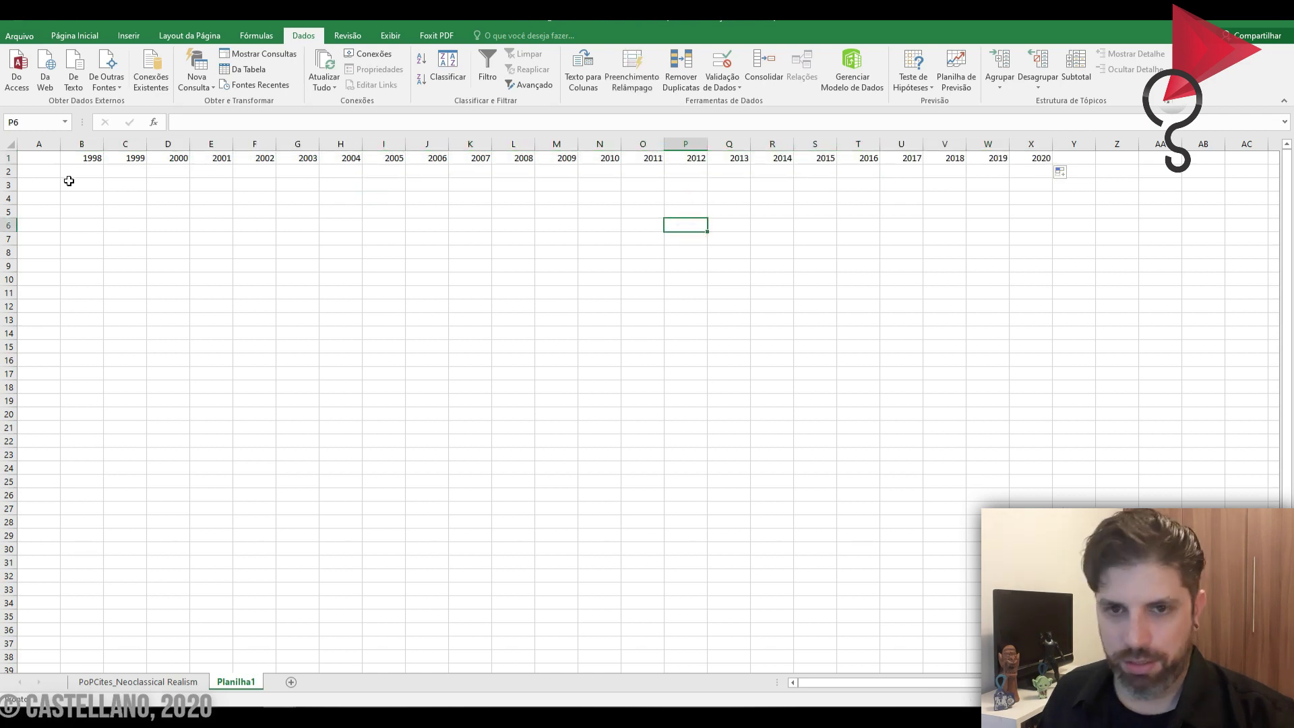
# Step: Enter =CONT.SE('PoPCites_Neoclassical Realism'!D2:D411;Planilha1!B1) in cell B2 to count the records for 1998
pyautogui.click(95, 172)
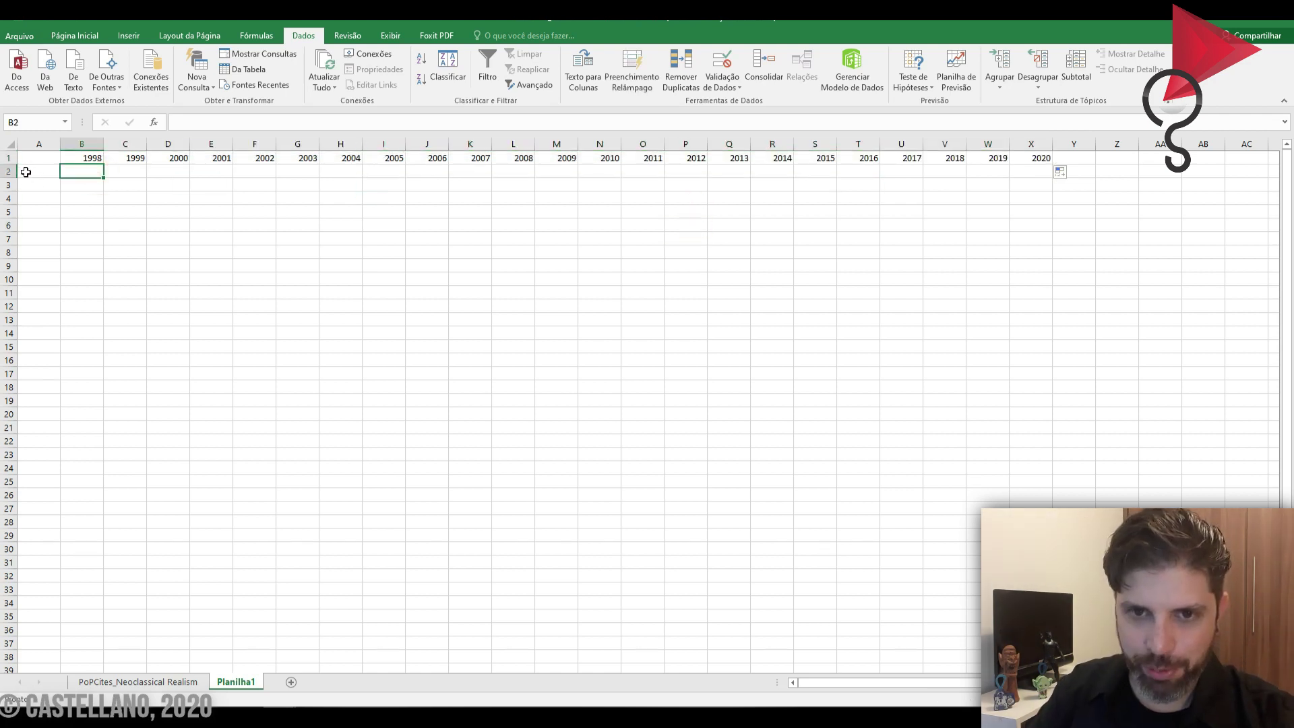
pyautogui.write('=CONT')
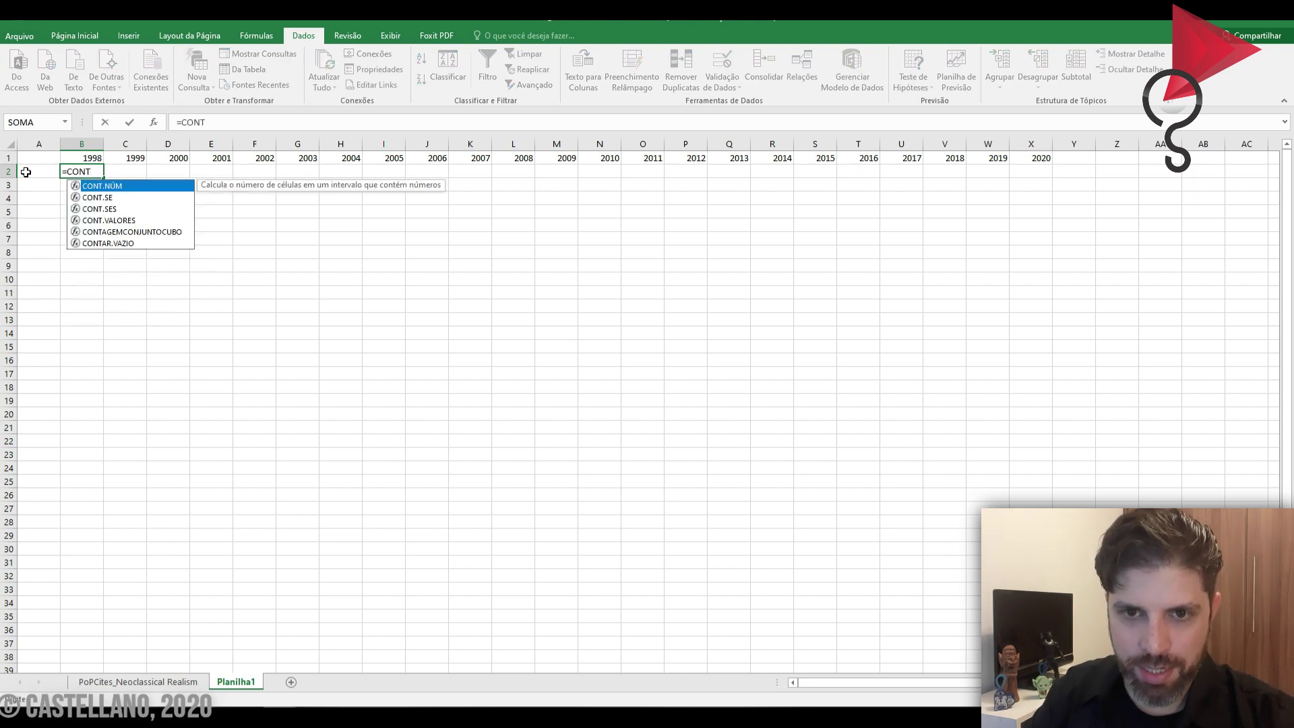
pyautogui.write('.SE')
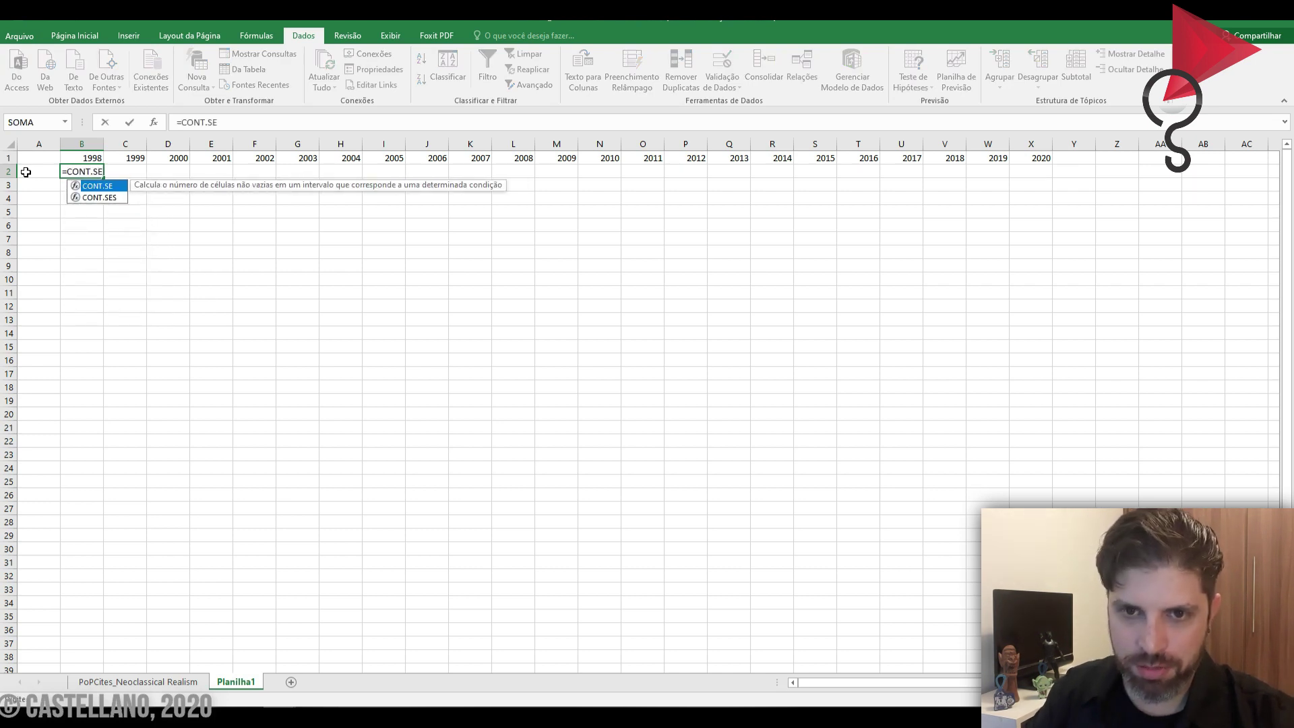
pyautogui.write('(')
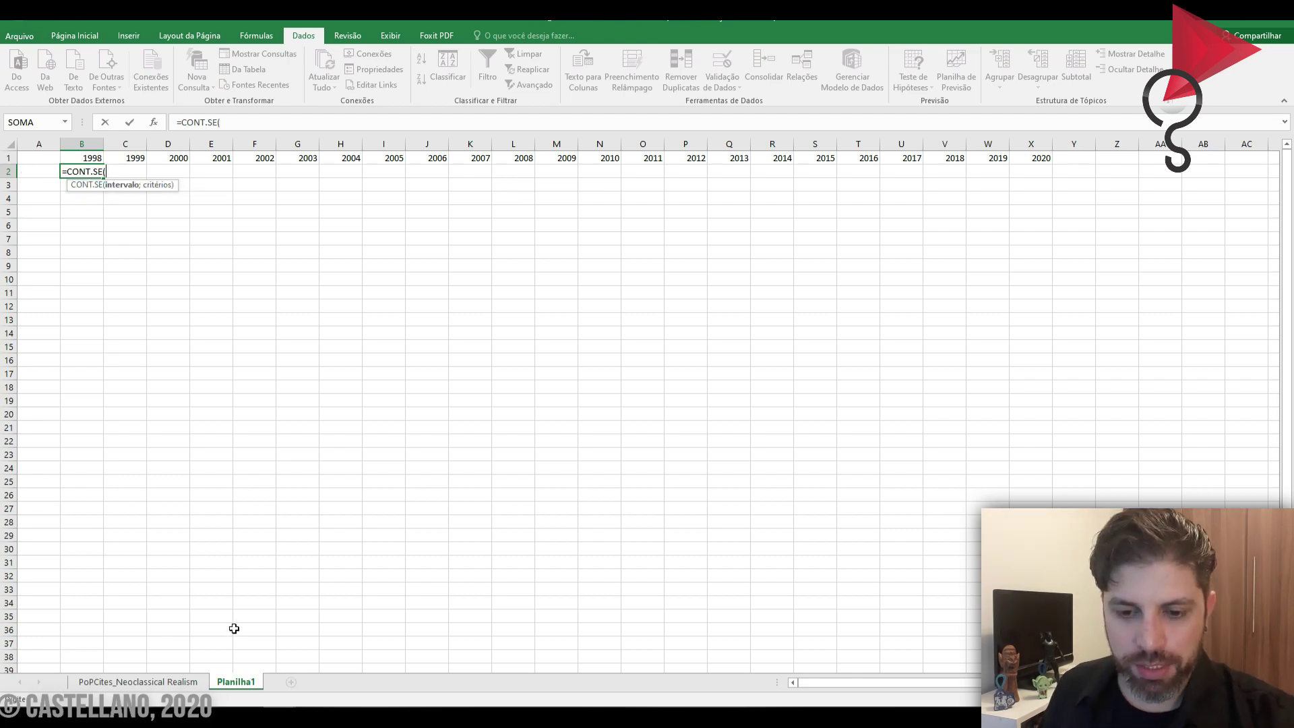
pyautogui.click(174, 684)
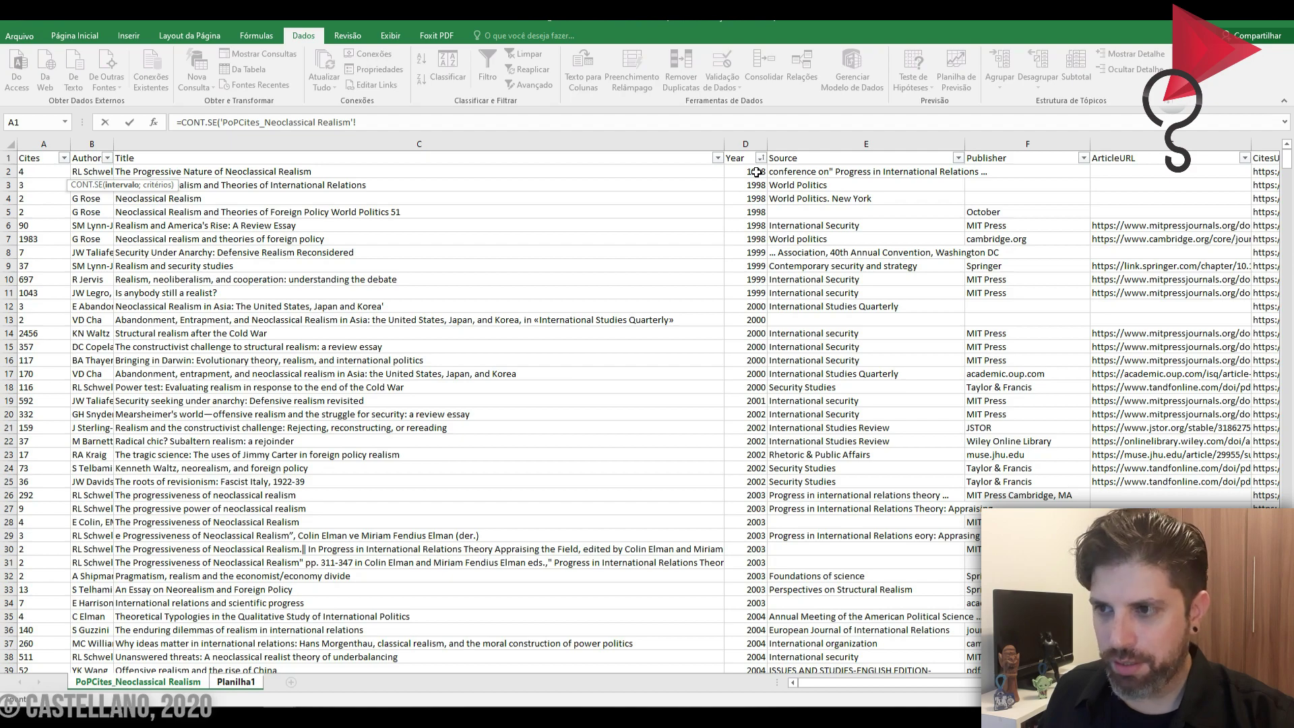
pyautogui.moveTo(756, 173); pyautogui.dragTo(753, 617)
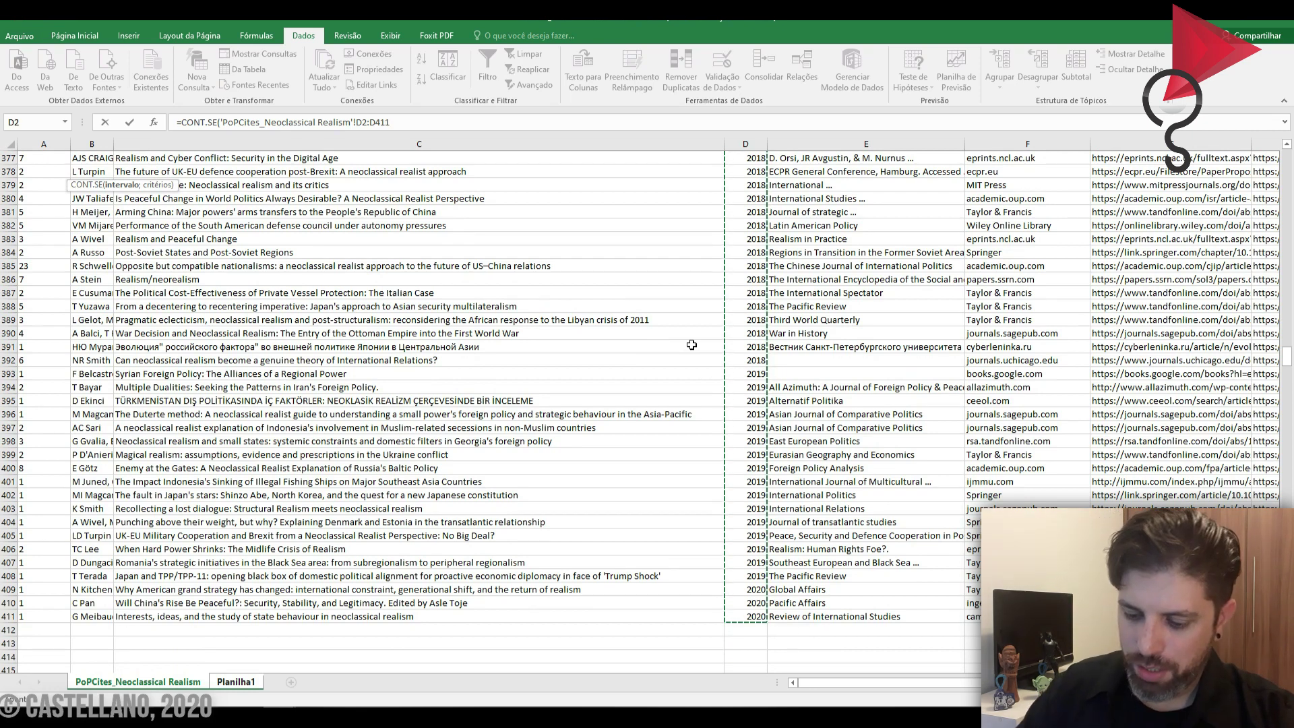
pyautogui.write(';')
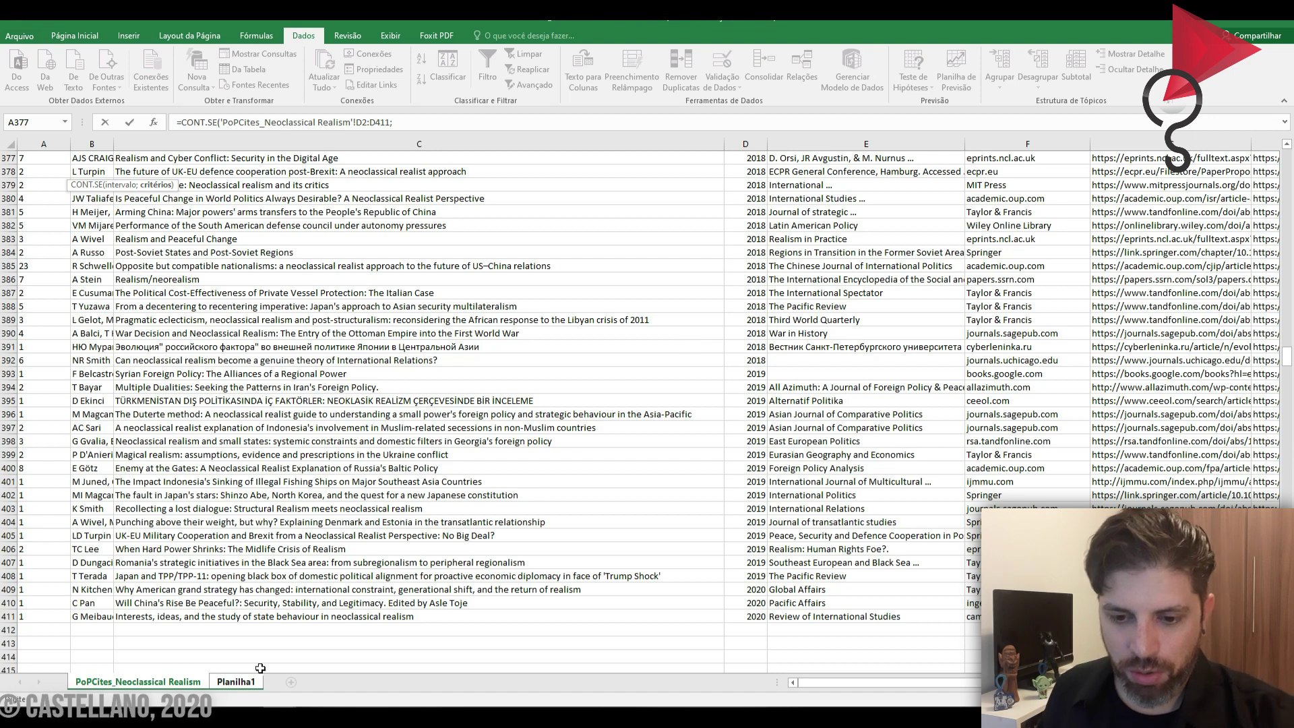
pyautogui.click(236, 682)
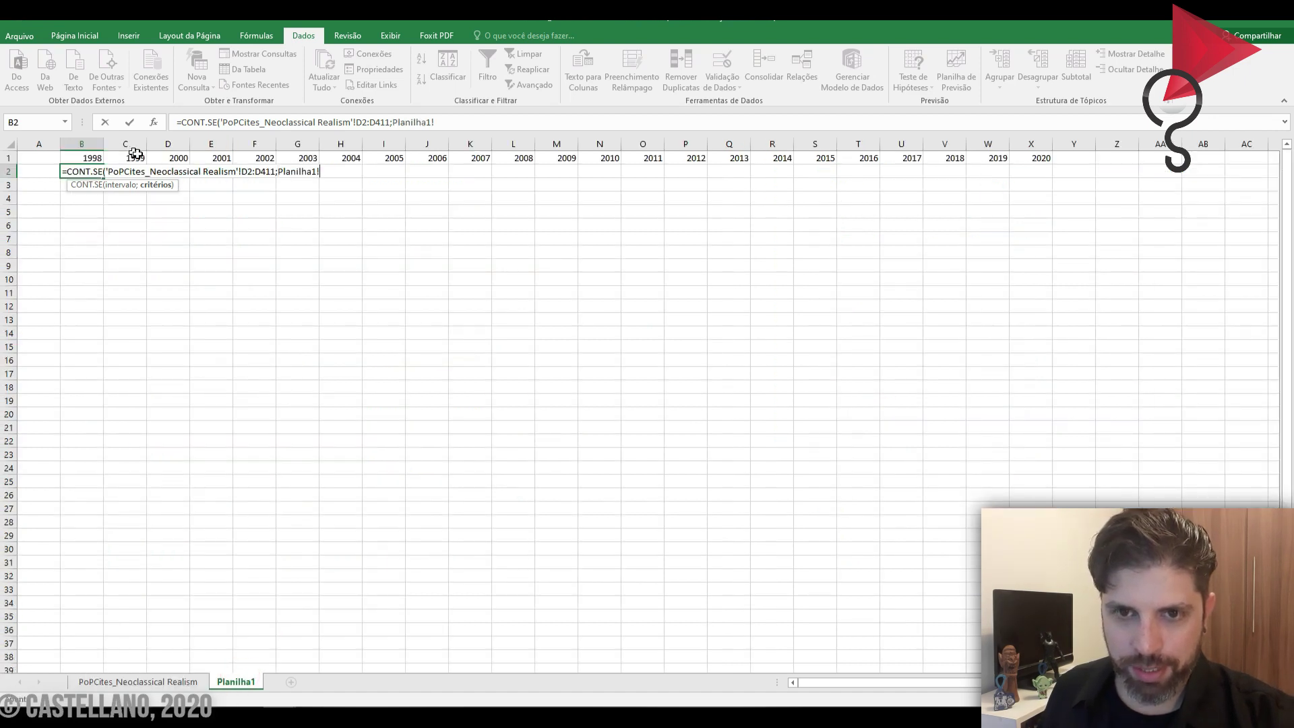
pyautogui.click(84, 160)
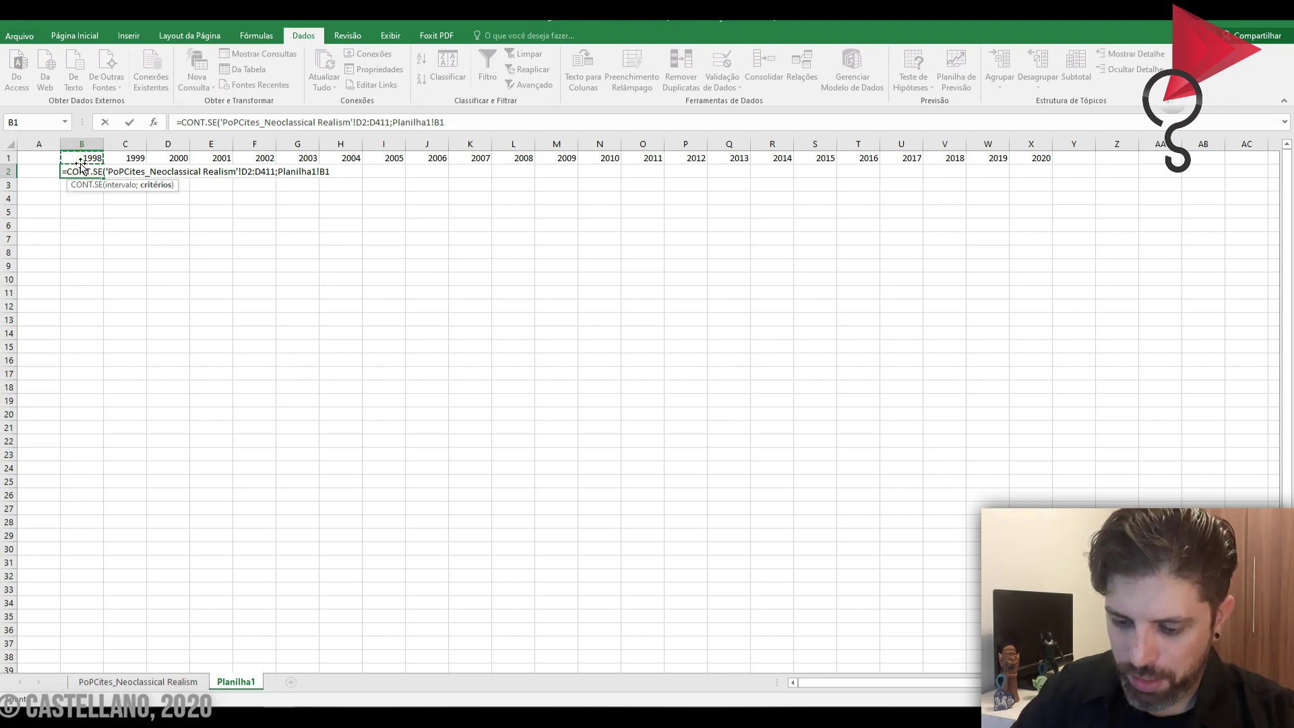
pyautogui.write(')')
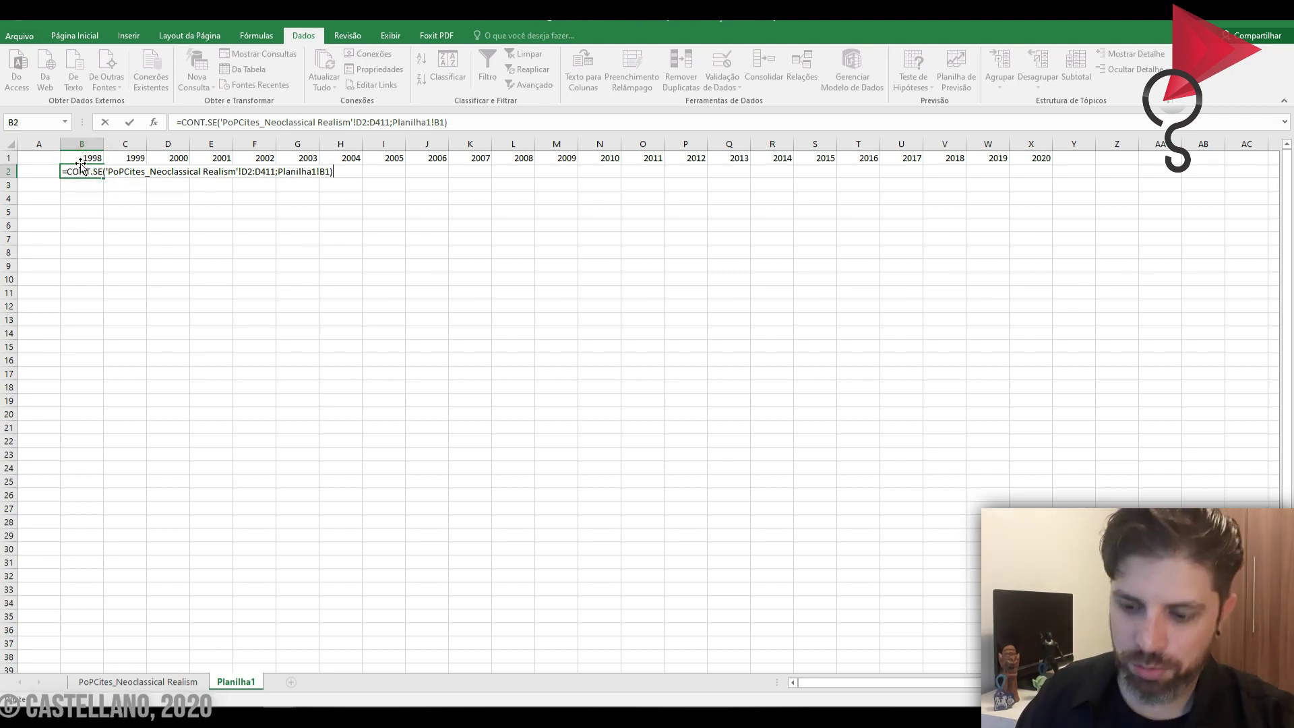
pyautogui.press('Return')
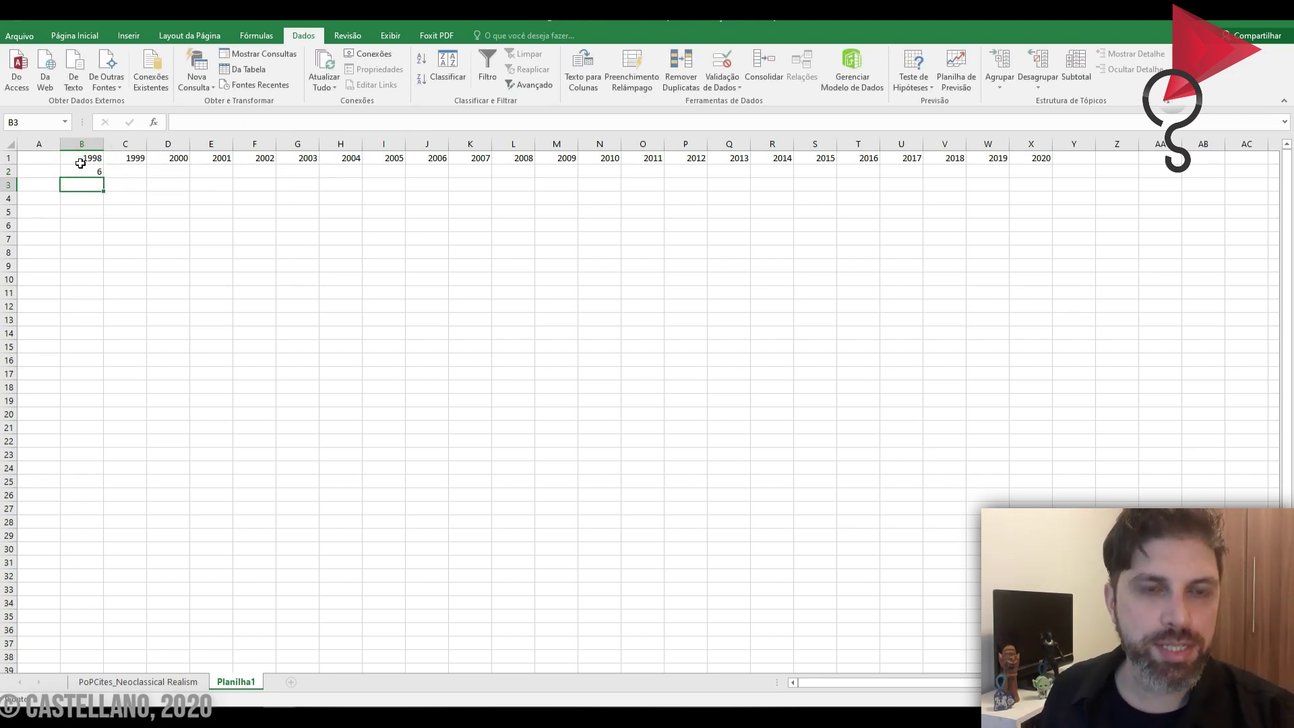
# Step: Make the counting range in B2's CONT.SE formula absolute as $D$2:$D$411, keeping the B1 criterion relative
pyautogui.click(92, 173)
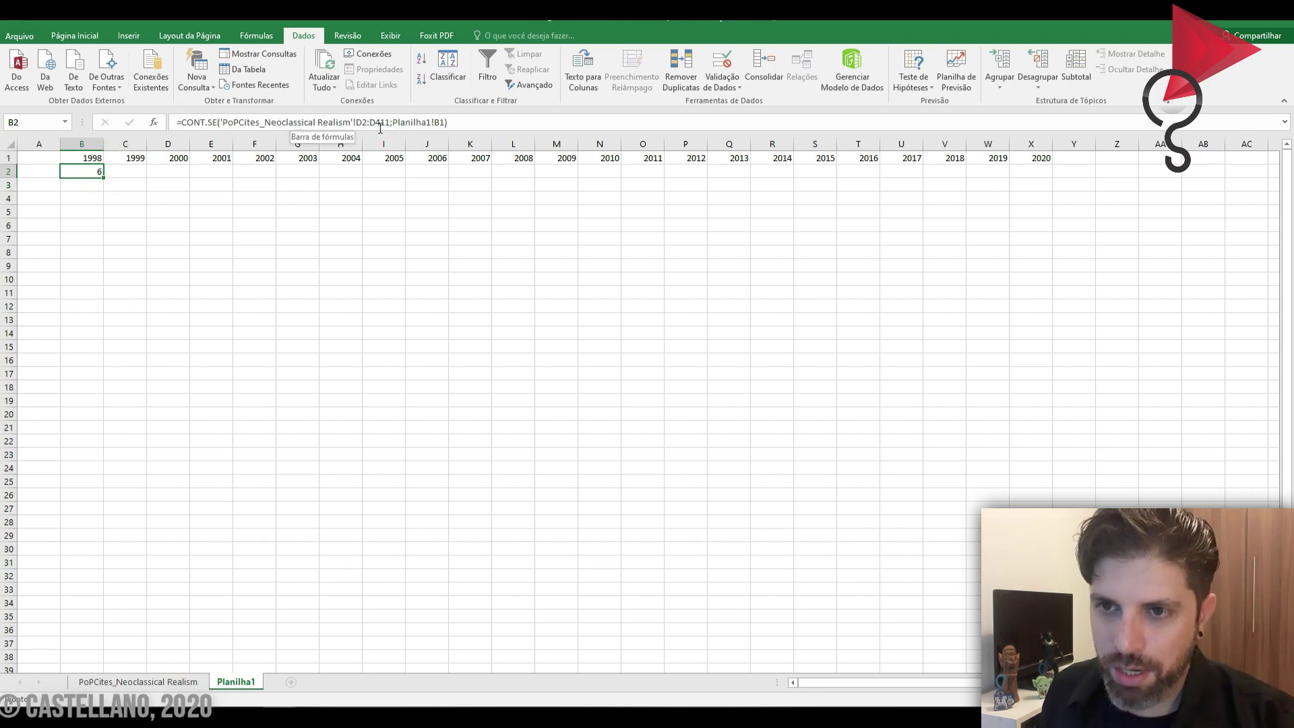
pyautogui.click(328, 122)
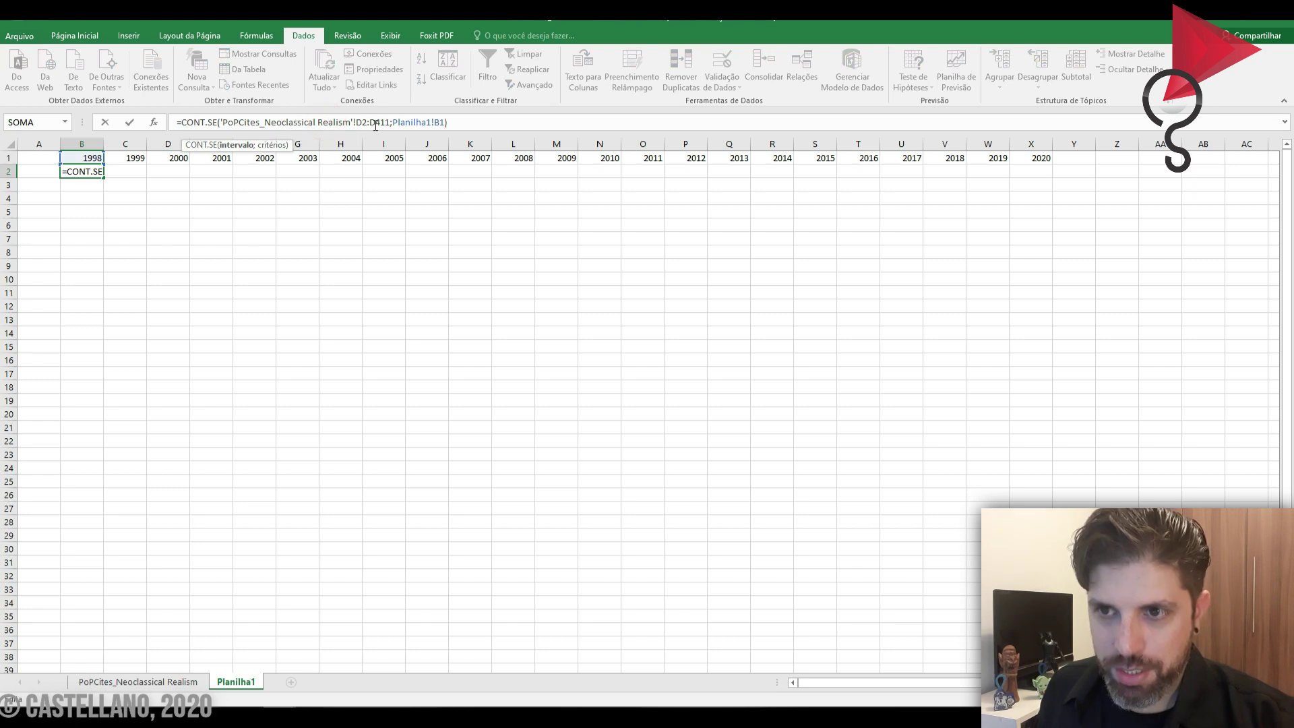
pyautogui.click(358, 123)
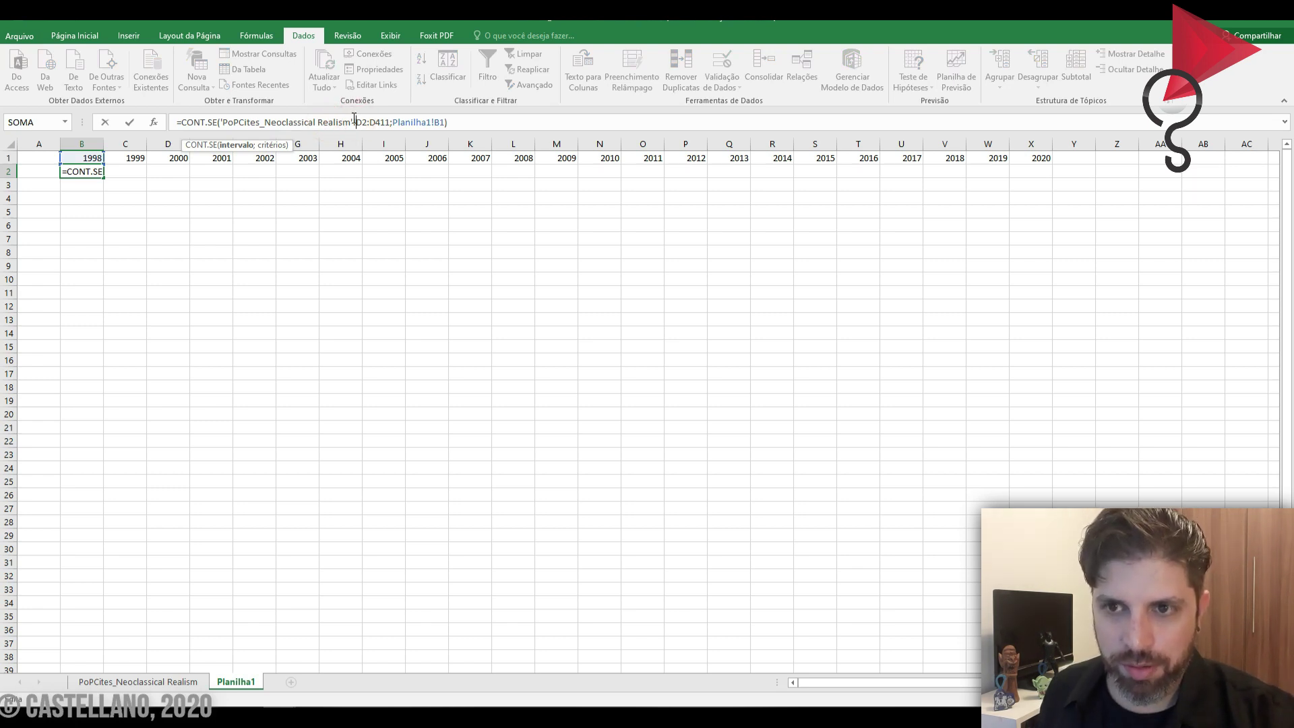
pyautogui.press('F4')
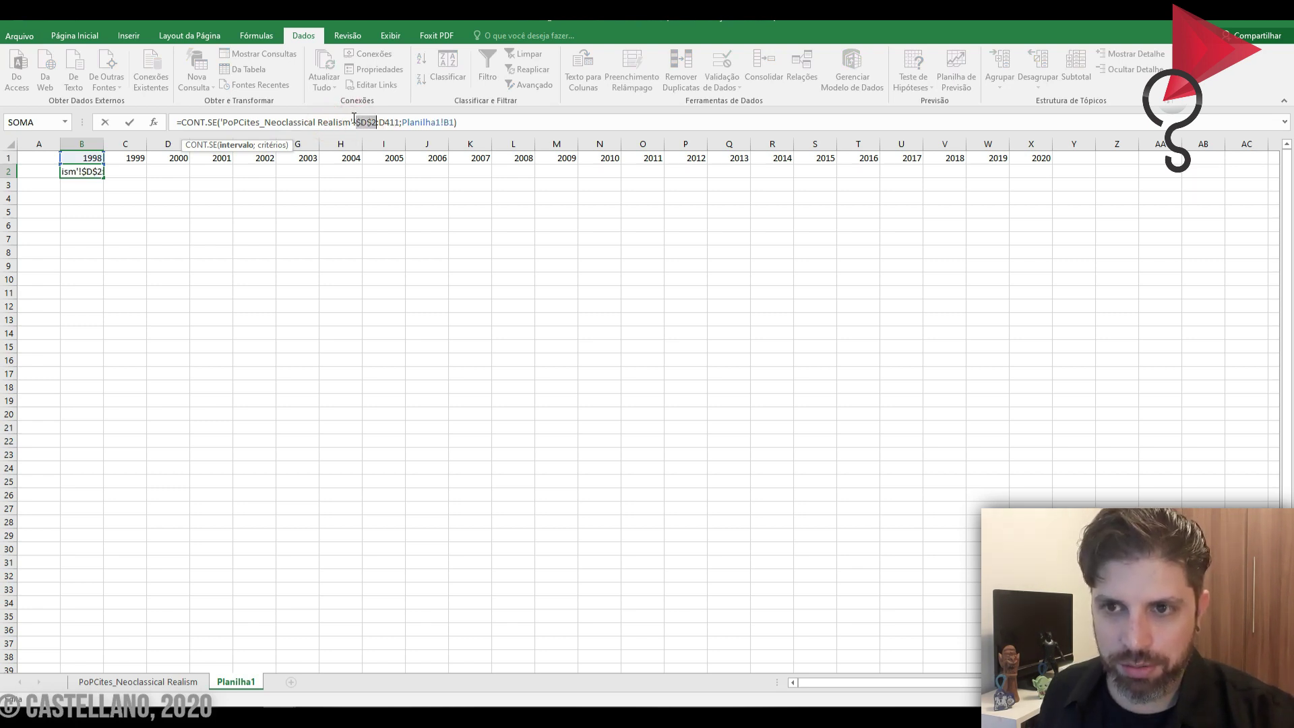
pyautogui.click(396, 122)
pyautogui.press('F4')
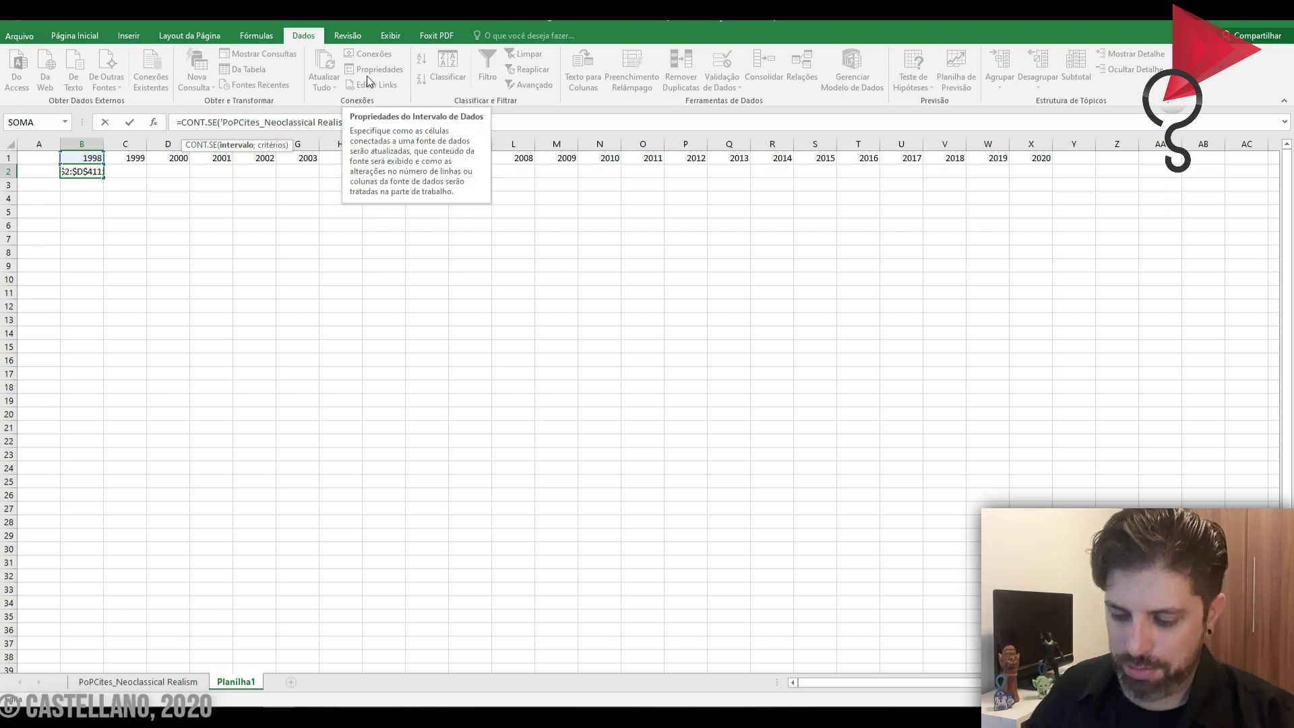
pyautogui.press('Return')
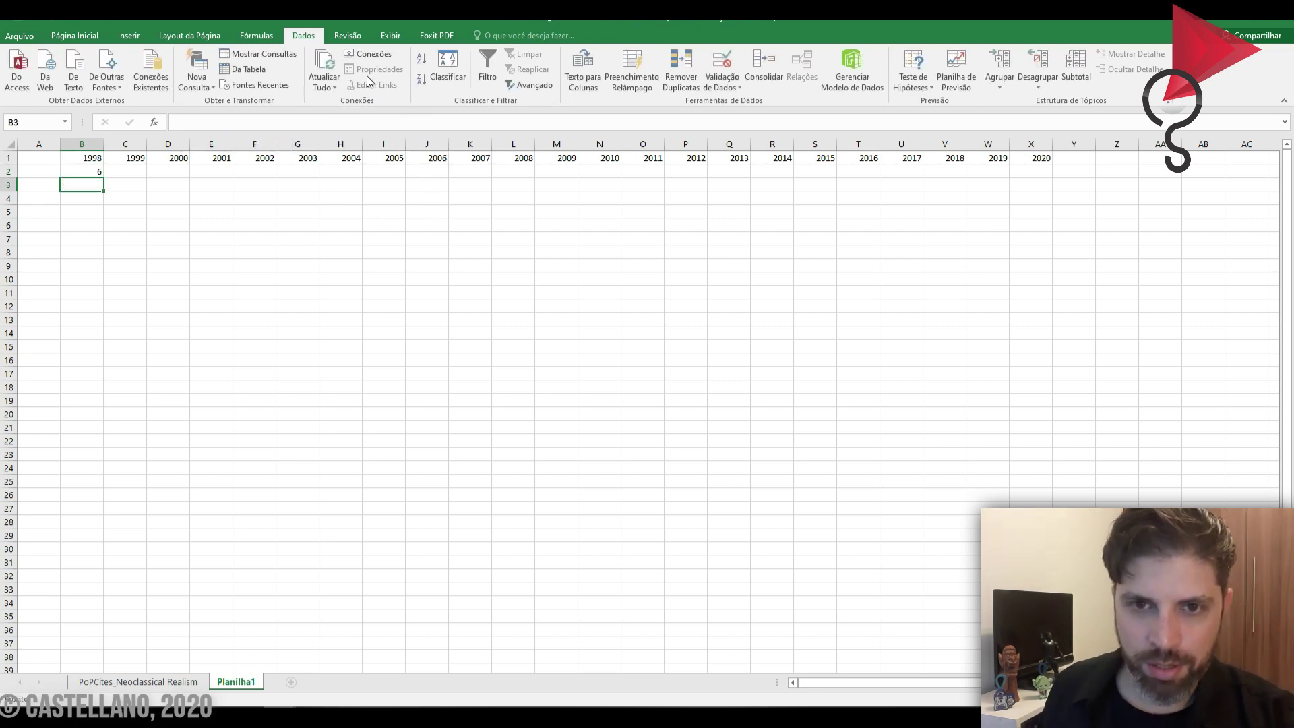
# Step: Fill the count formula from B2 across to X2 and check its references in the formula
pyautogui.click(93, 167)
pyautogui.moveTo(106, 178); pyautogui.dragTo(1050, 178)
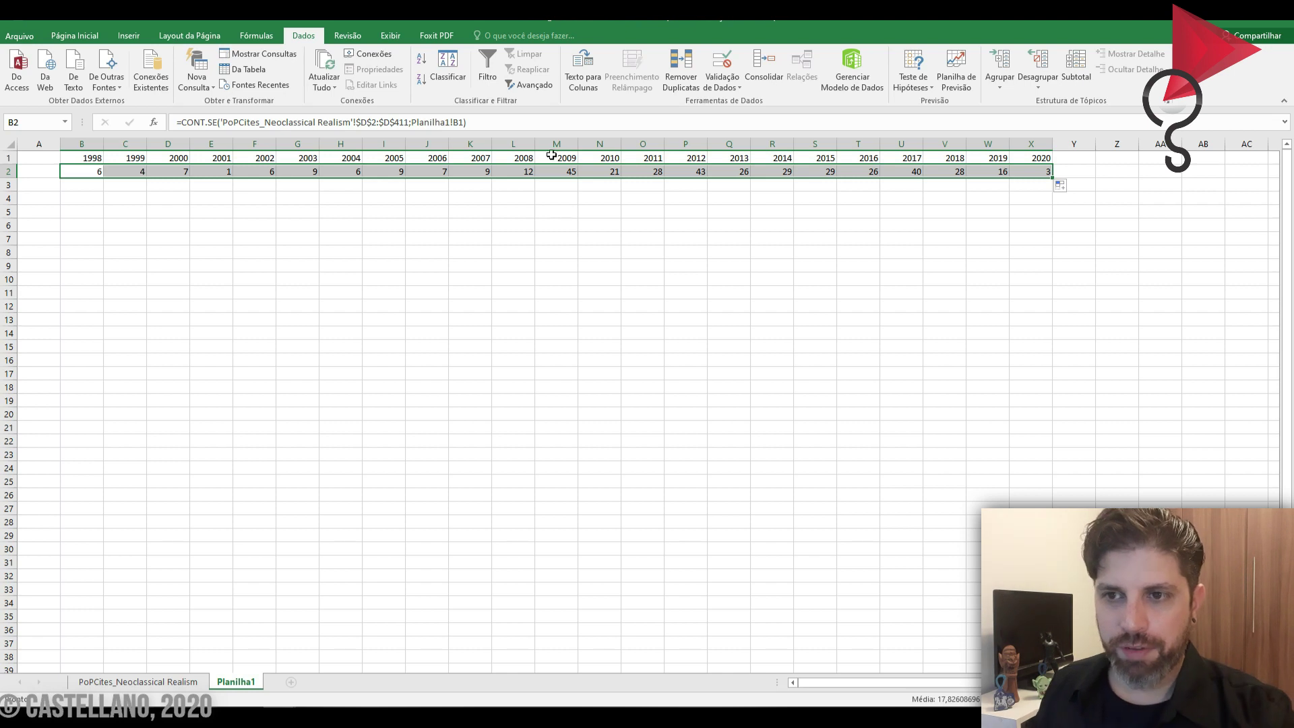
pyautogui.click(445, 123)
pyautogui.click(445, 123)
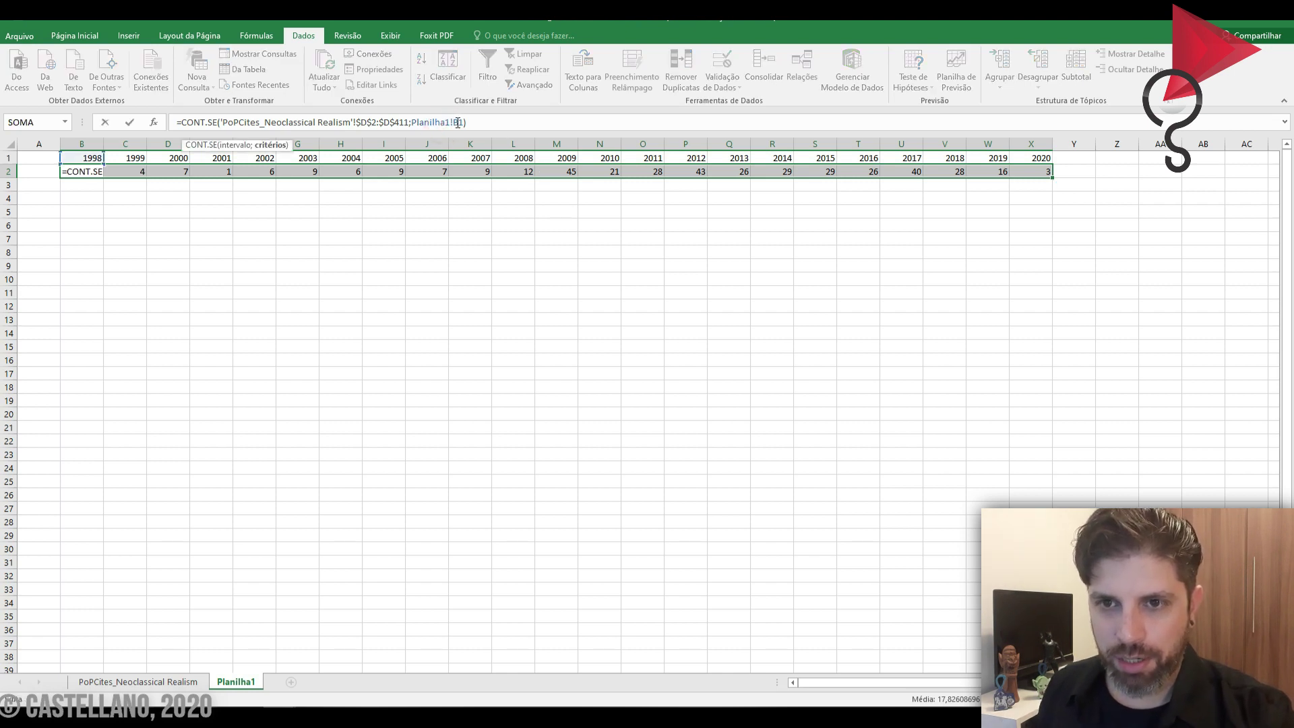
pyautogui.click(290, 121)
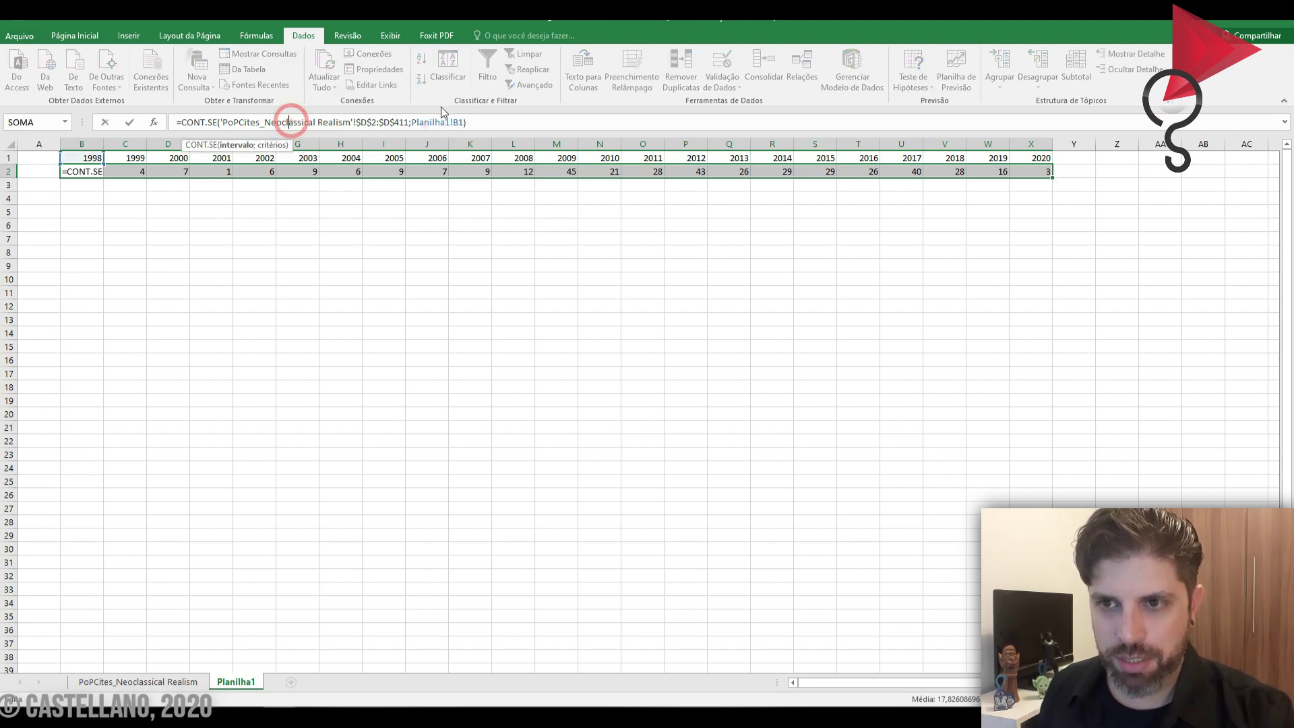
pyautogui.click(396, 227)
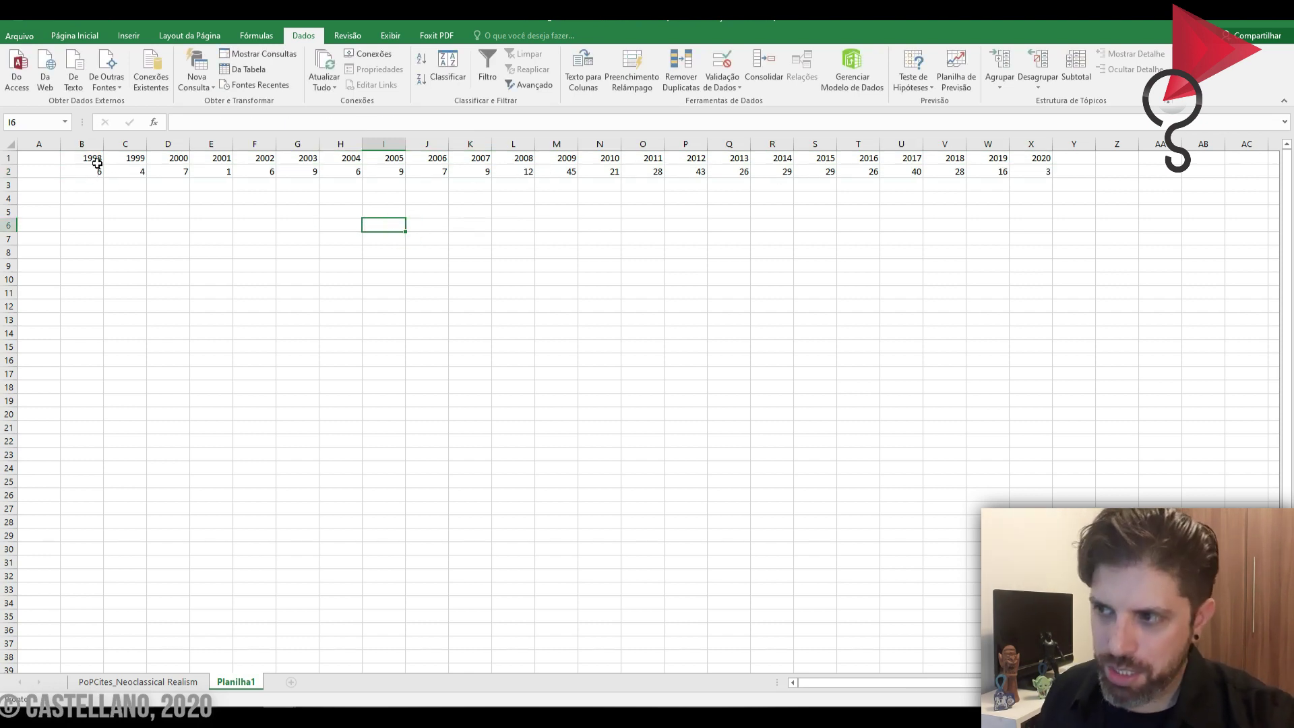
# Step: Insert a basic 2D line chart from the years and counts in B1:X2
pyautogui.moveTo(84, 163); pyautogui.dragTo(1015, 173)
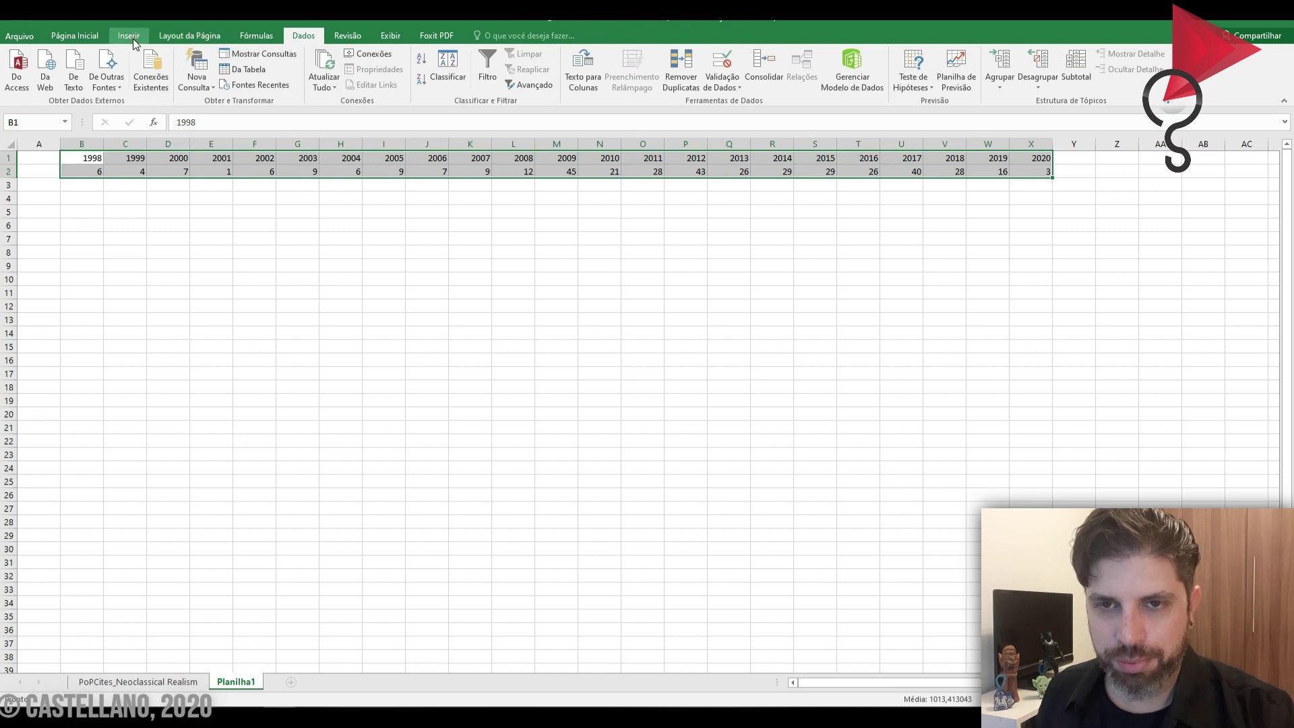
pyautogui.scroll(3, 200, 37)
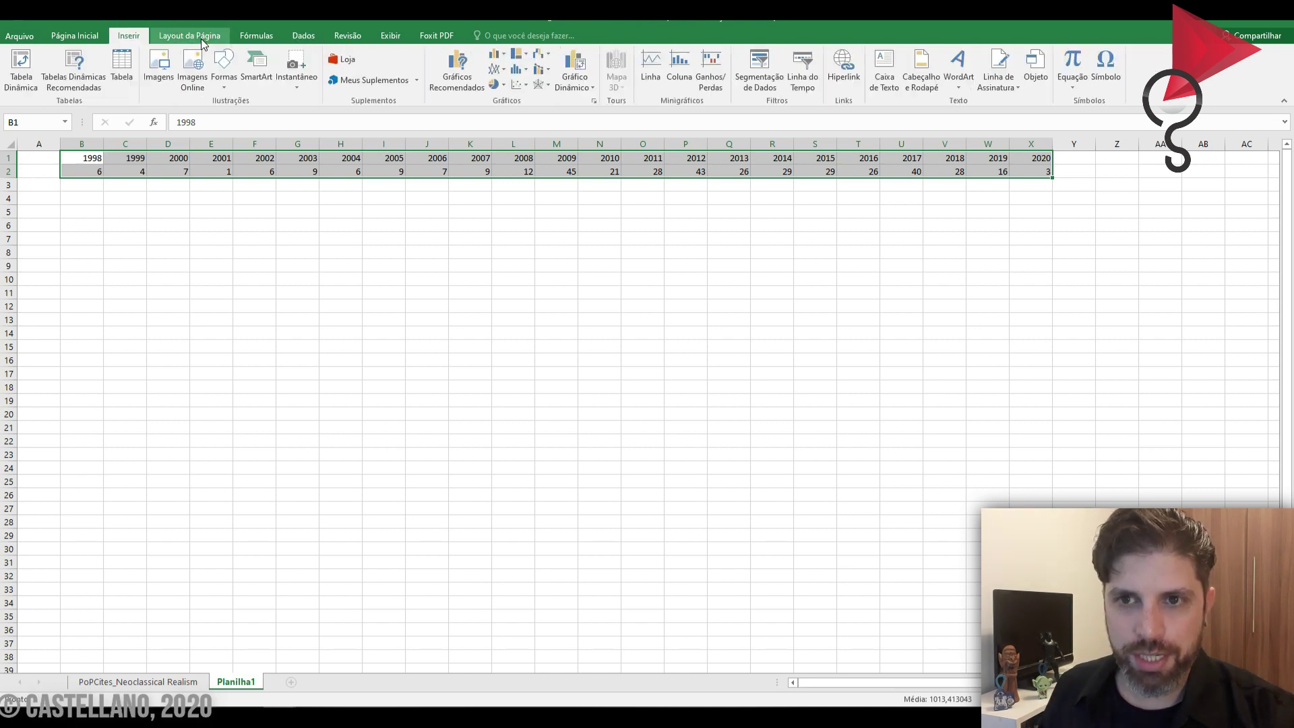
pyautogui.click(191, 36)
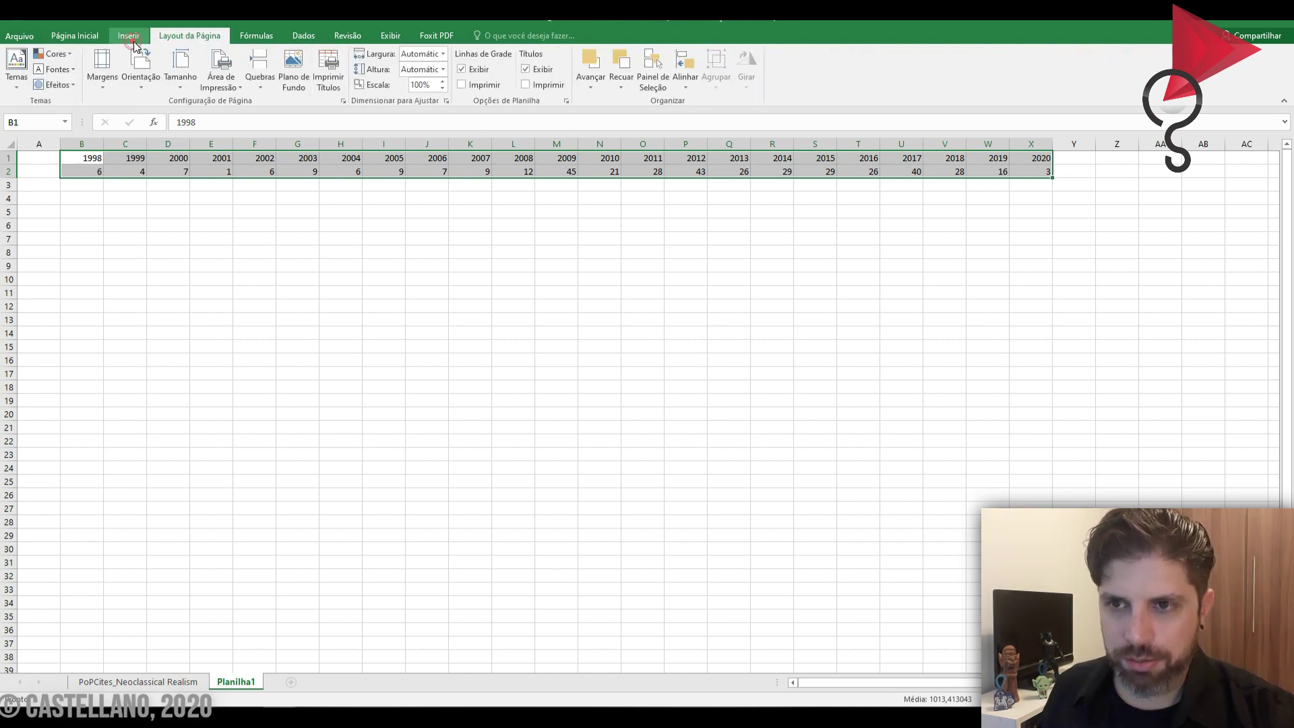
pyautogui.click(129, 36)
pyautogui.click(497, 68)
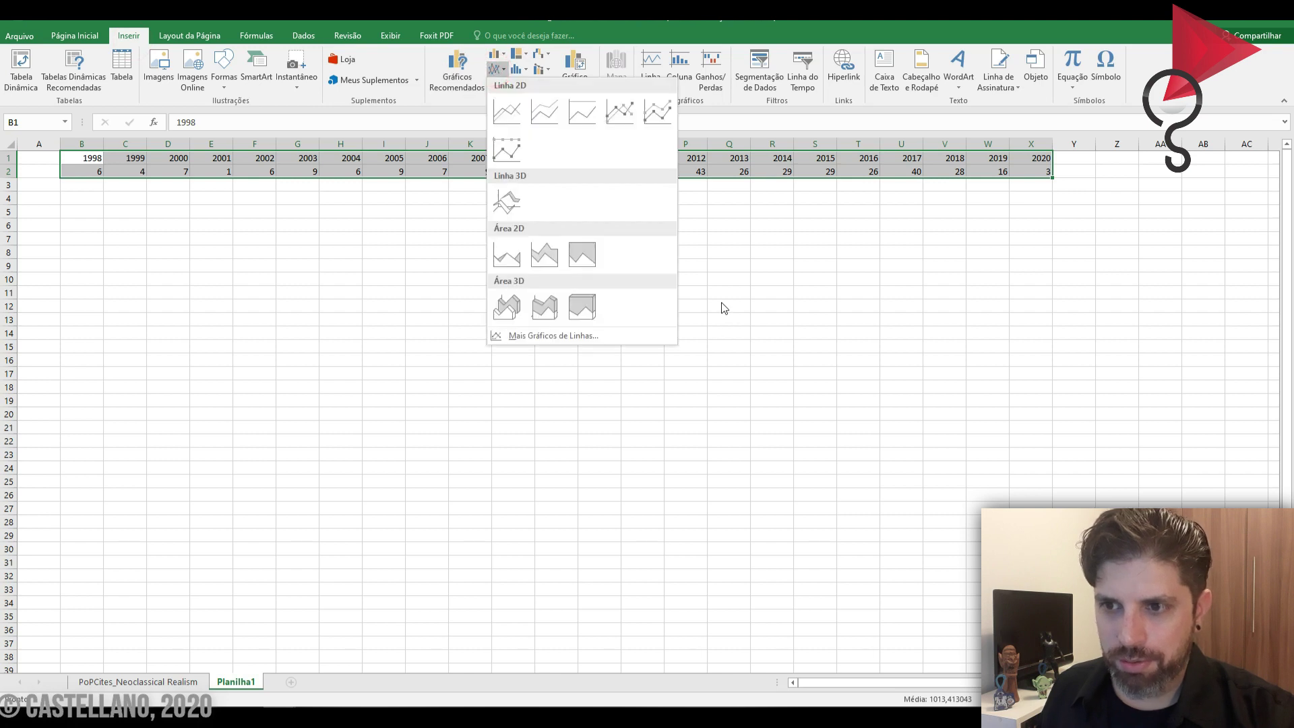
pyautogui.click(518, 117)
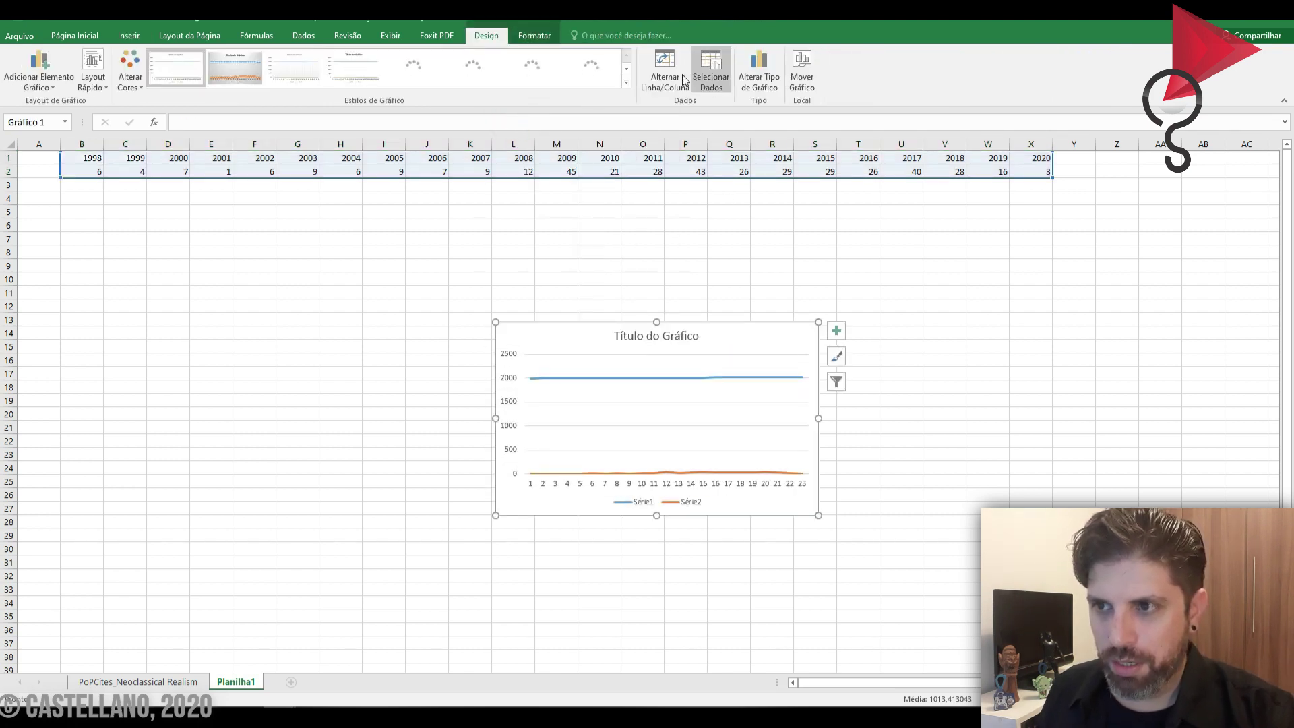
# Step: Restrict the line chart's source range to the publication counts in B2:X2
pyautogui.click(669, 73)
pyautogui.click(670, 74)
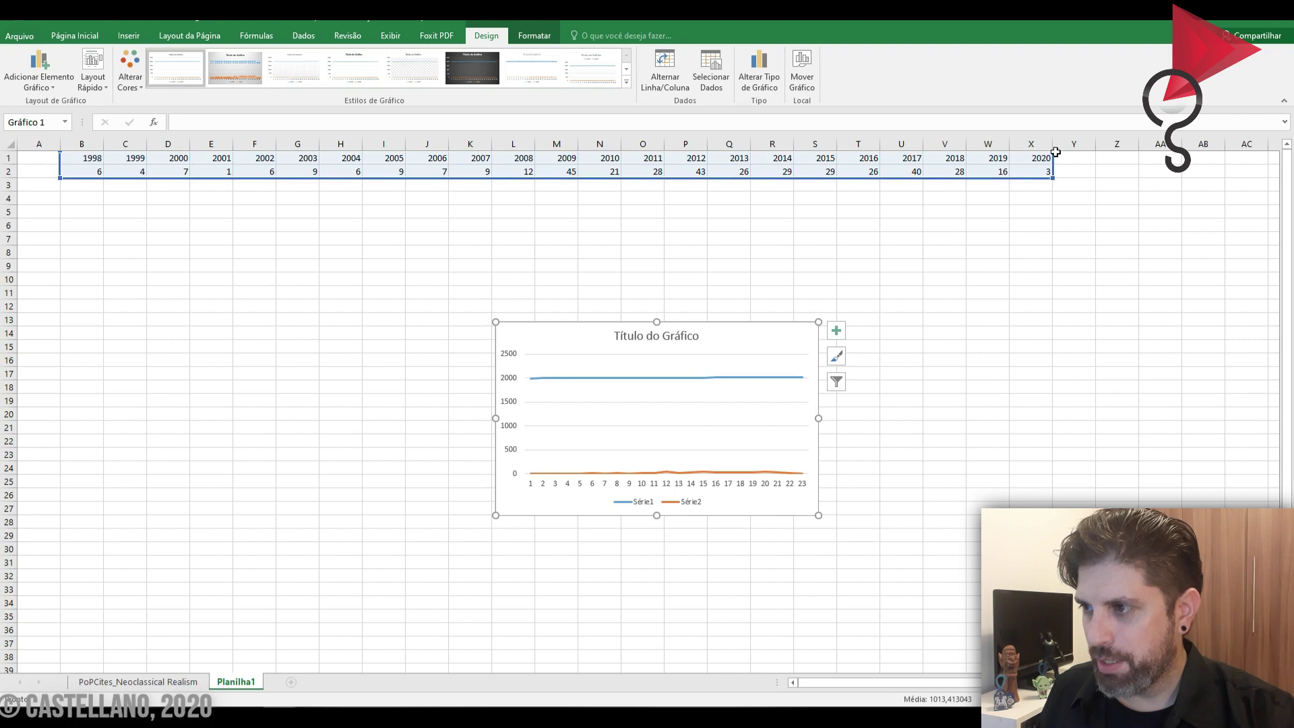
pyautogui.moveTo(1051, 151); pyautogui.dragTo(1073, 169)
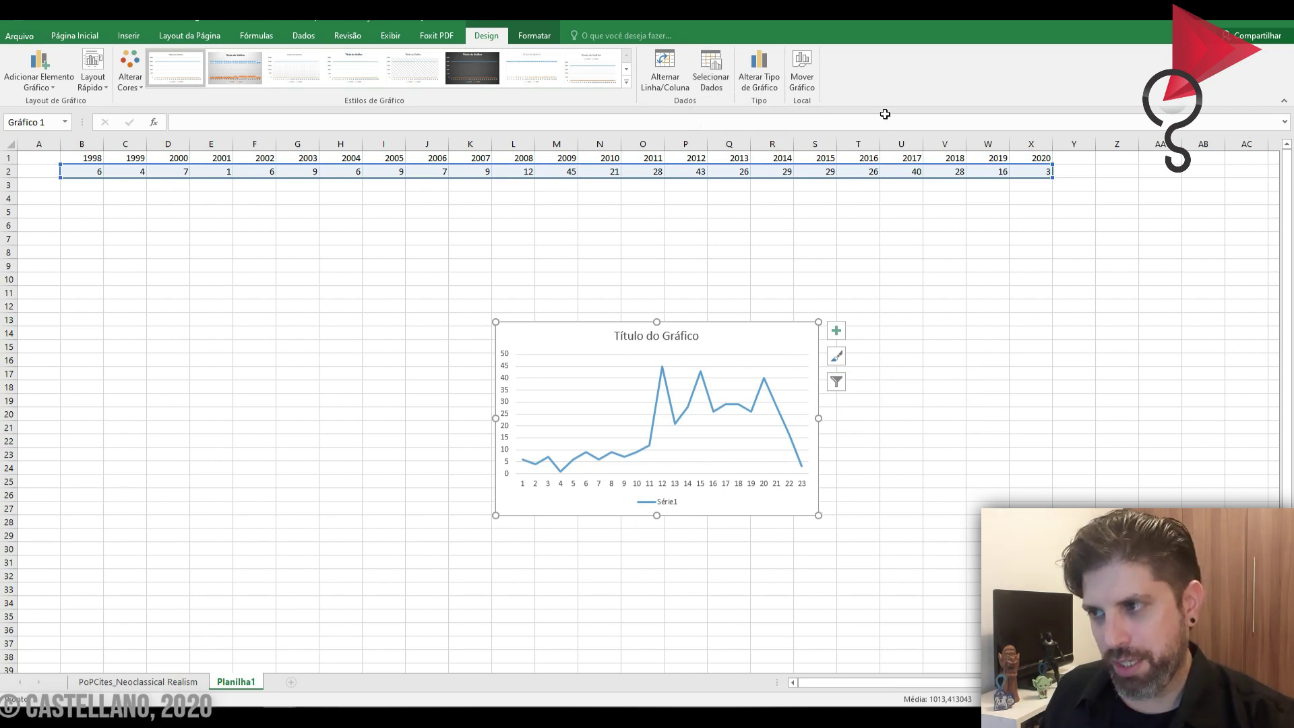
# Step: Set the chart's horizontal axis labels to the years in B1:X1
pyautogui.click(716, 60)
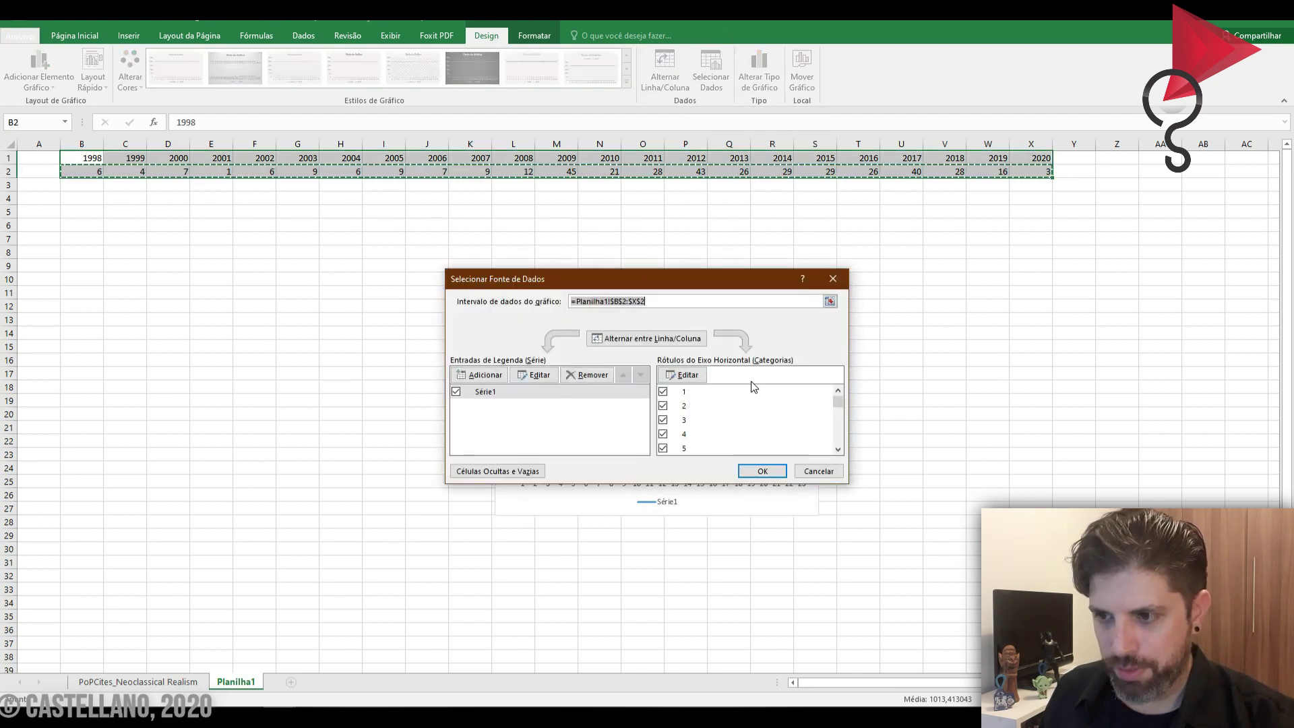
pyautogui.click(697, 375)
pyautogui.moveTo(71, 158); pyautogui.dragTo(1055, 160)
pyautogui.press('Return')
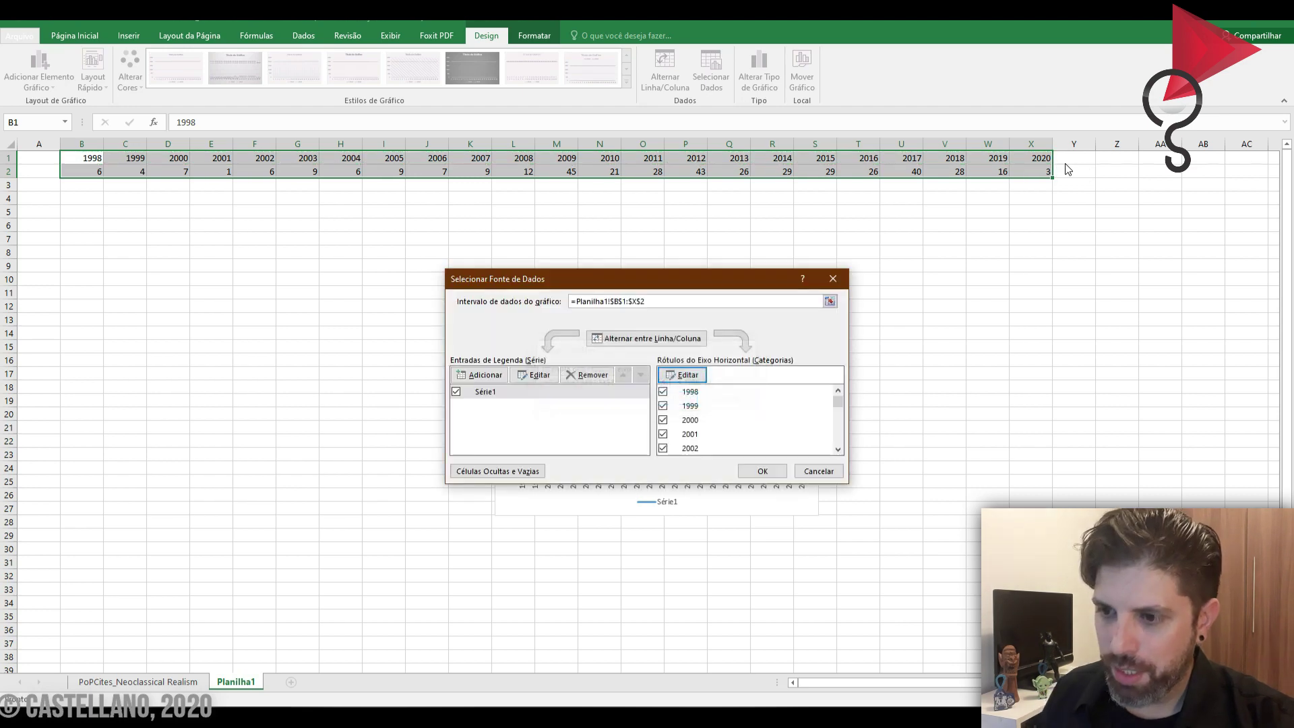
pyautogui.click(779, 474)
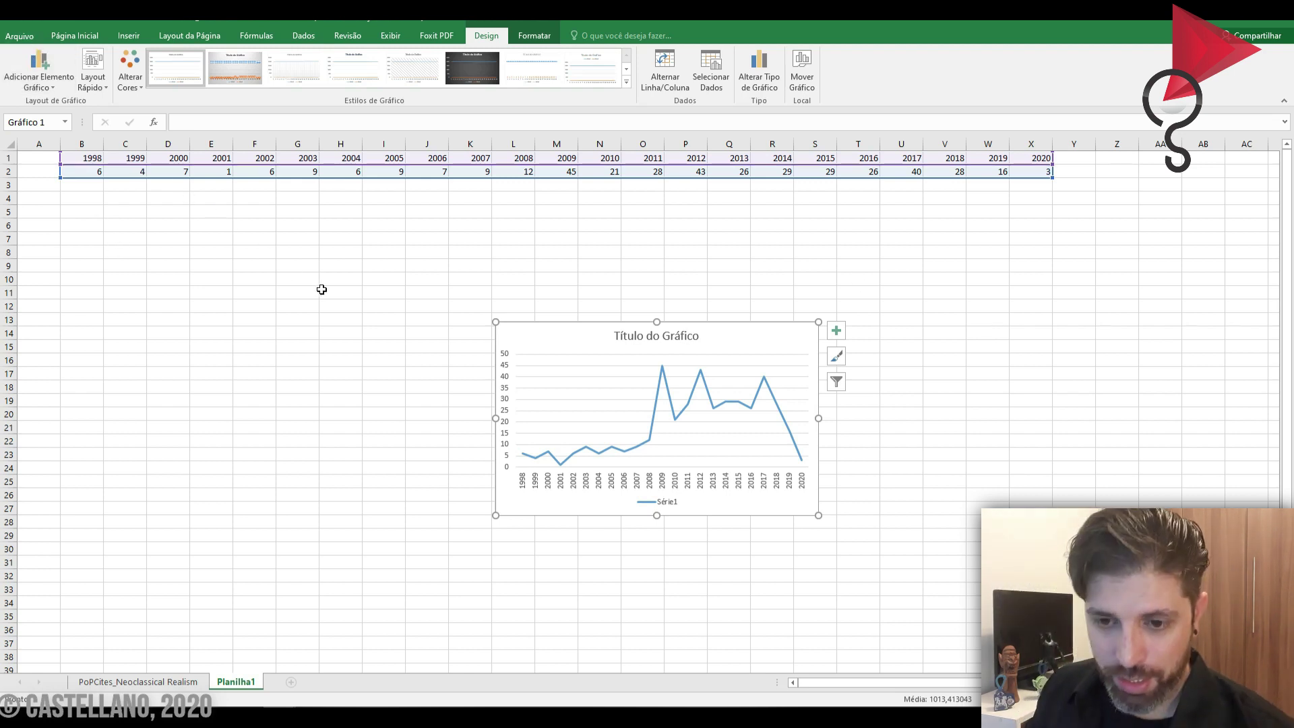
# Step: Copy the entire PoPCites_Neoclassical Realism sheet and add a new worksheet placed after Planilha1
pyautogui.click(183, 687)
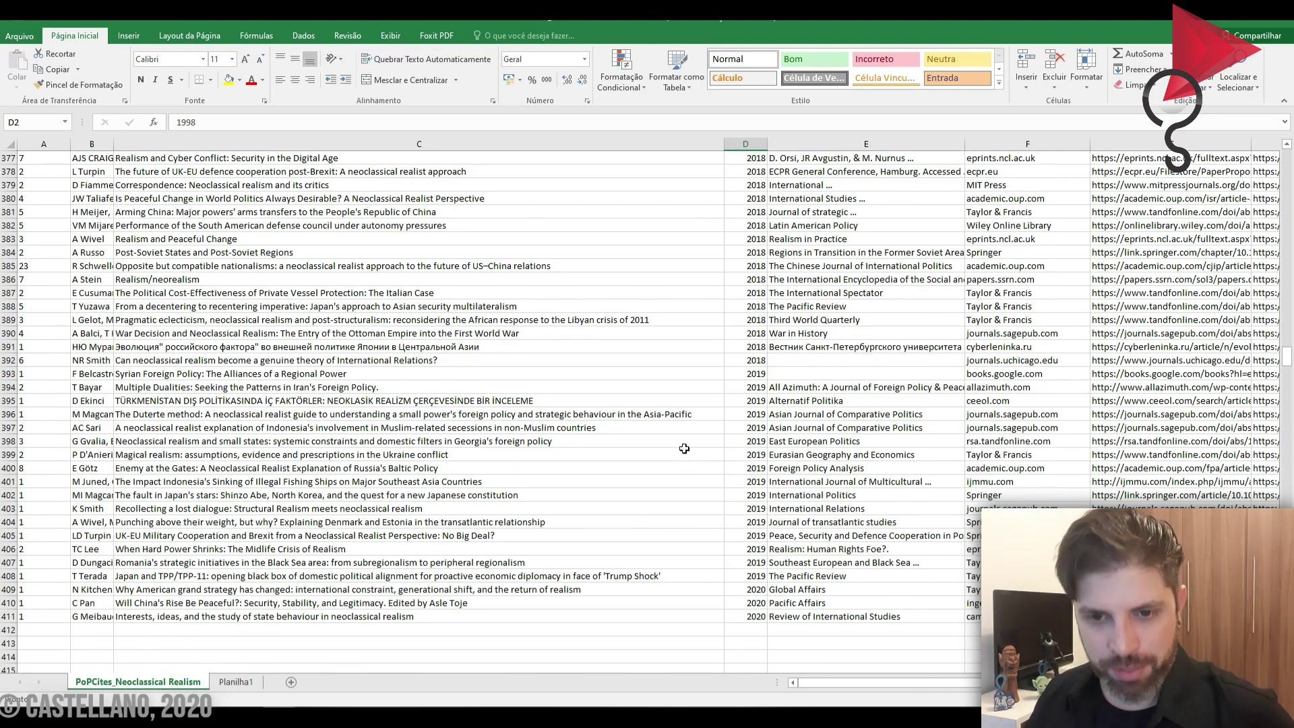
pyautogui.scroll(20, 696, 455)
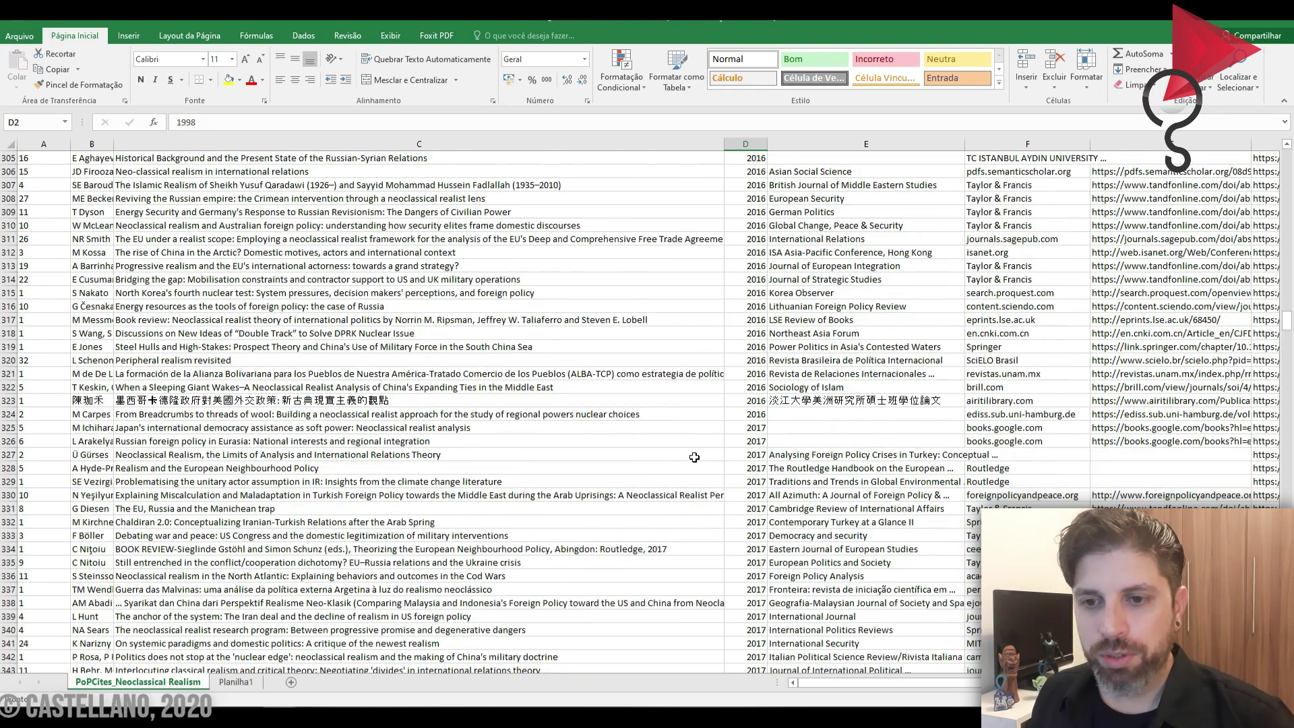
pyautogui.scroll(20, 694, 459)
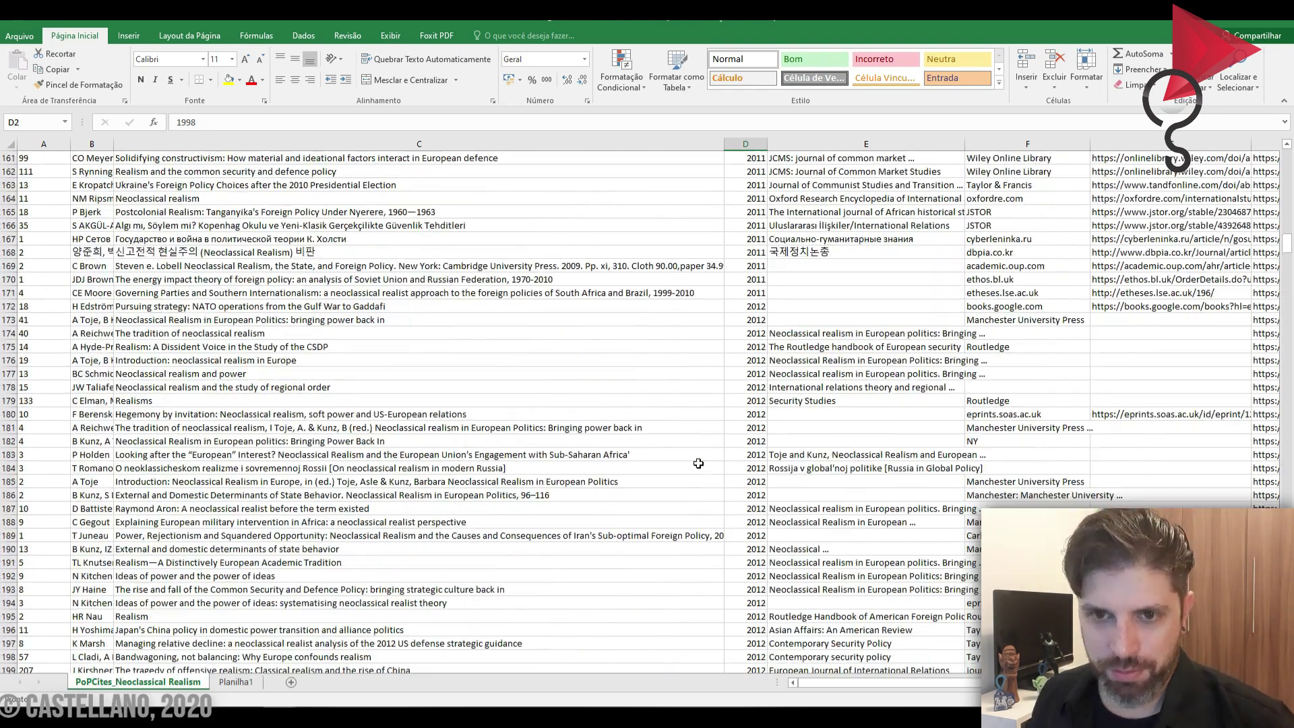
pyautogui.click(9, 144)
pyautogui.hotkey('ctrl', 'c')
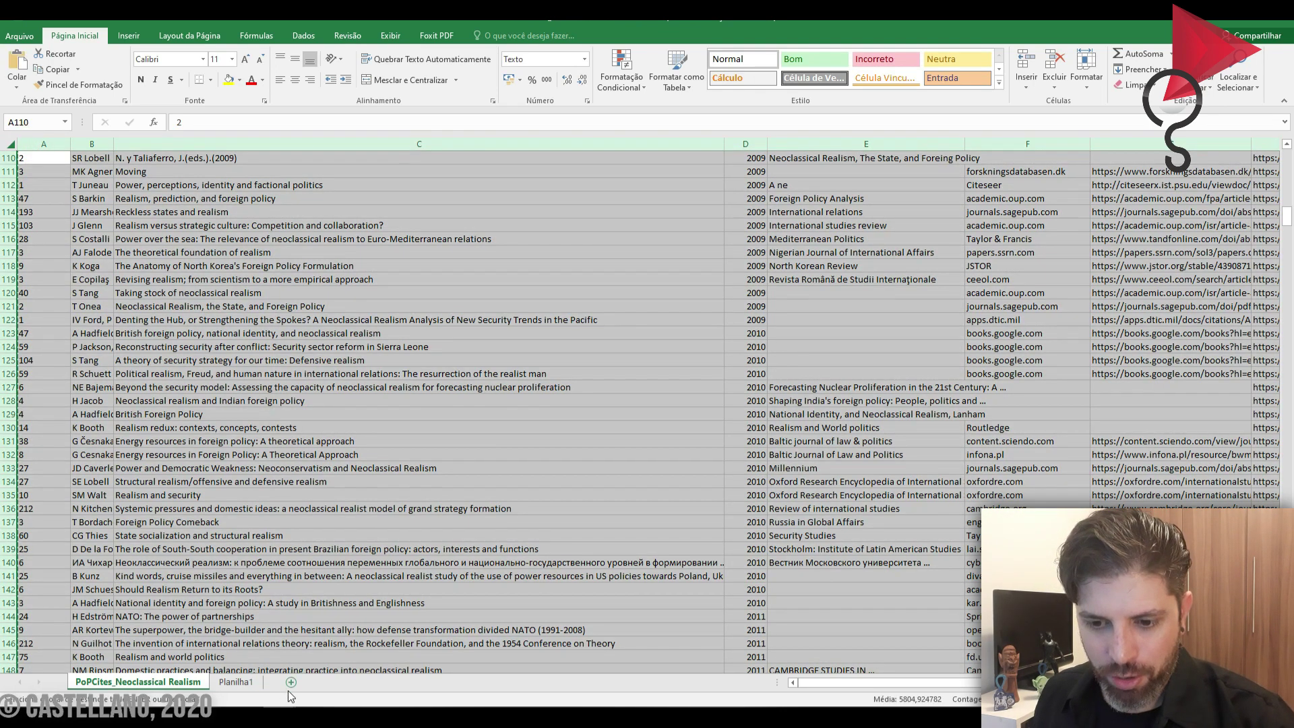
pyautogui.click(291, 682)
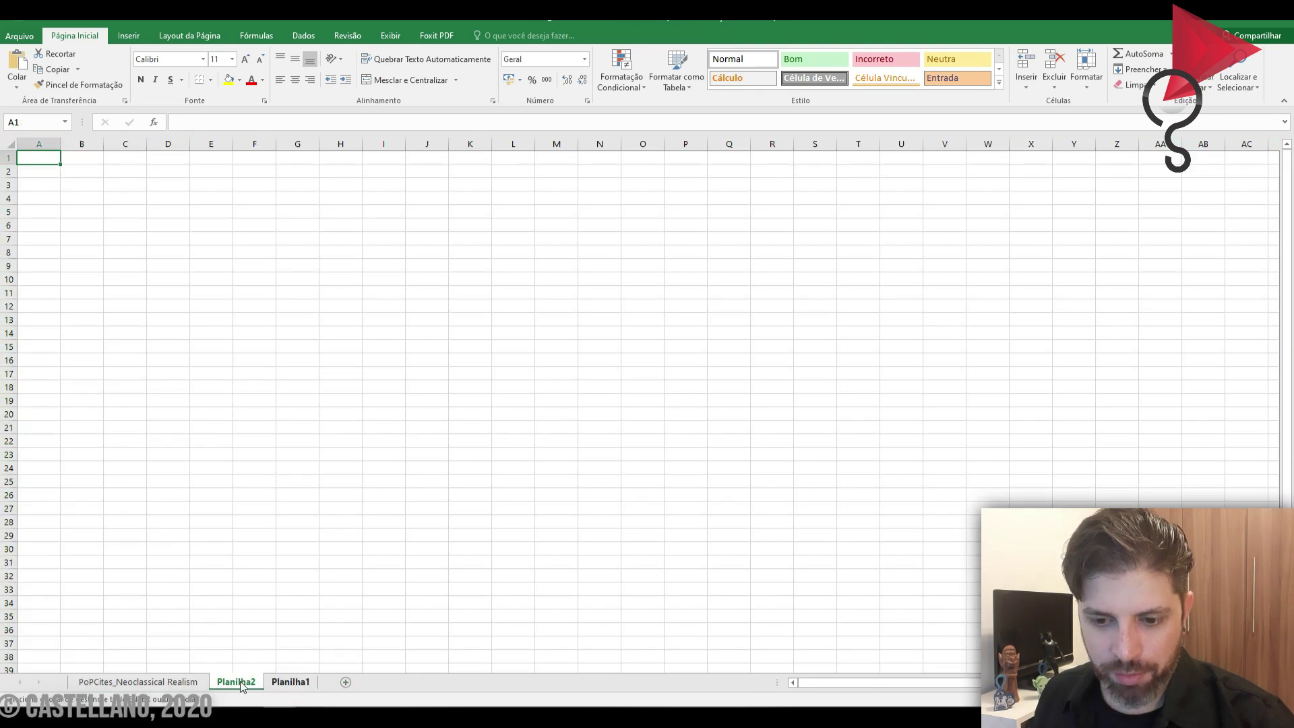
pyautogui.moveTo(243, 682); pyautogui.dragTo(318, 682)
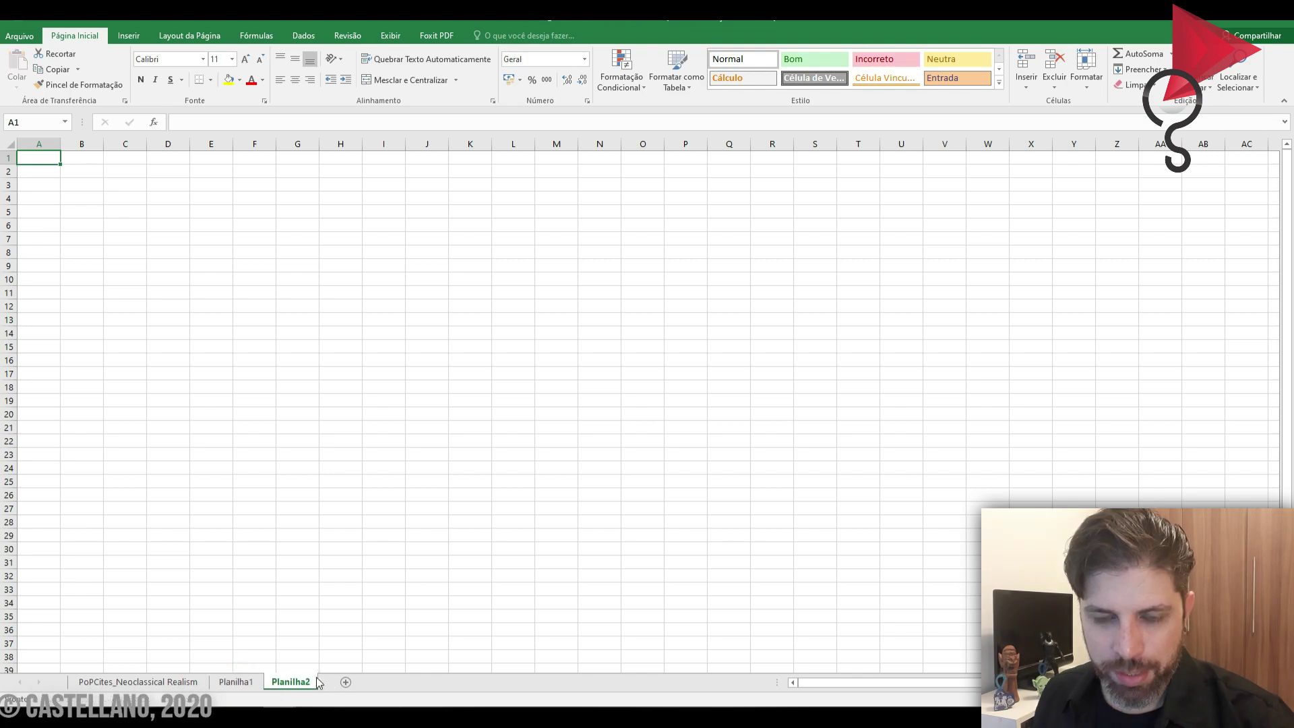
# Step: Copy the whole PoPCites_Neoclassical Realism sheet again and paste it into Planilha2 starting at A1
pyautogui.click(10, 145)
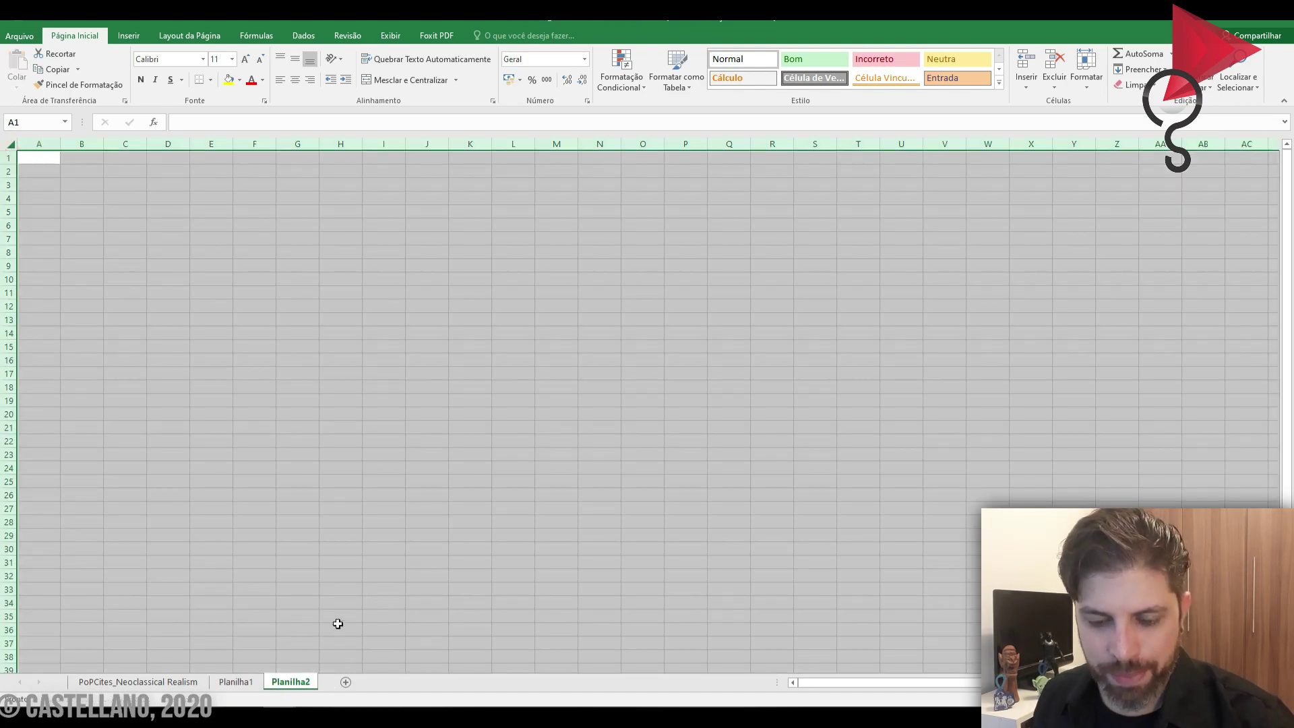
pyautogui.click(185, 679)
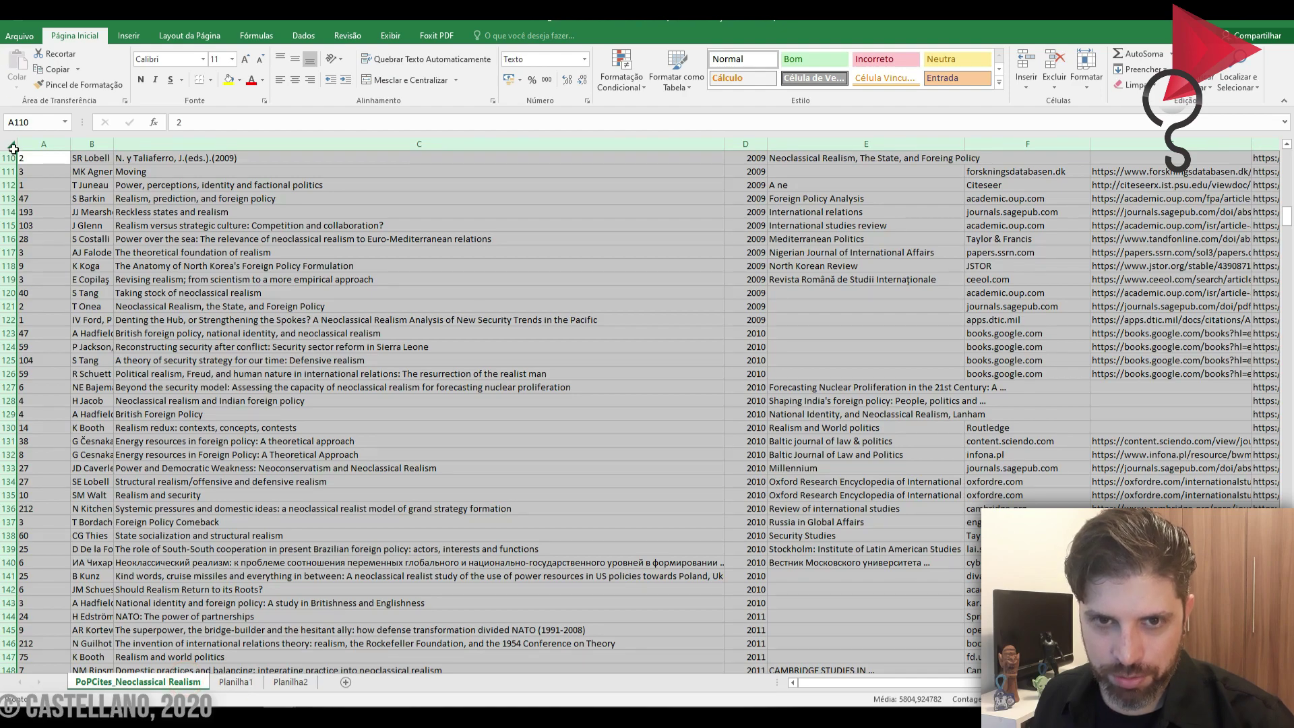
pyautogui.scroll(20, 56, 193)
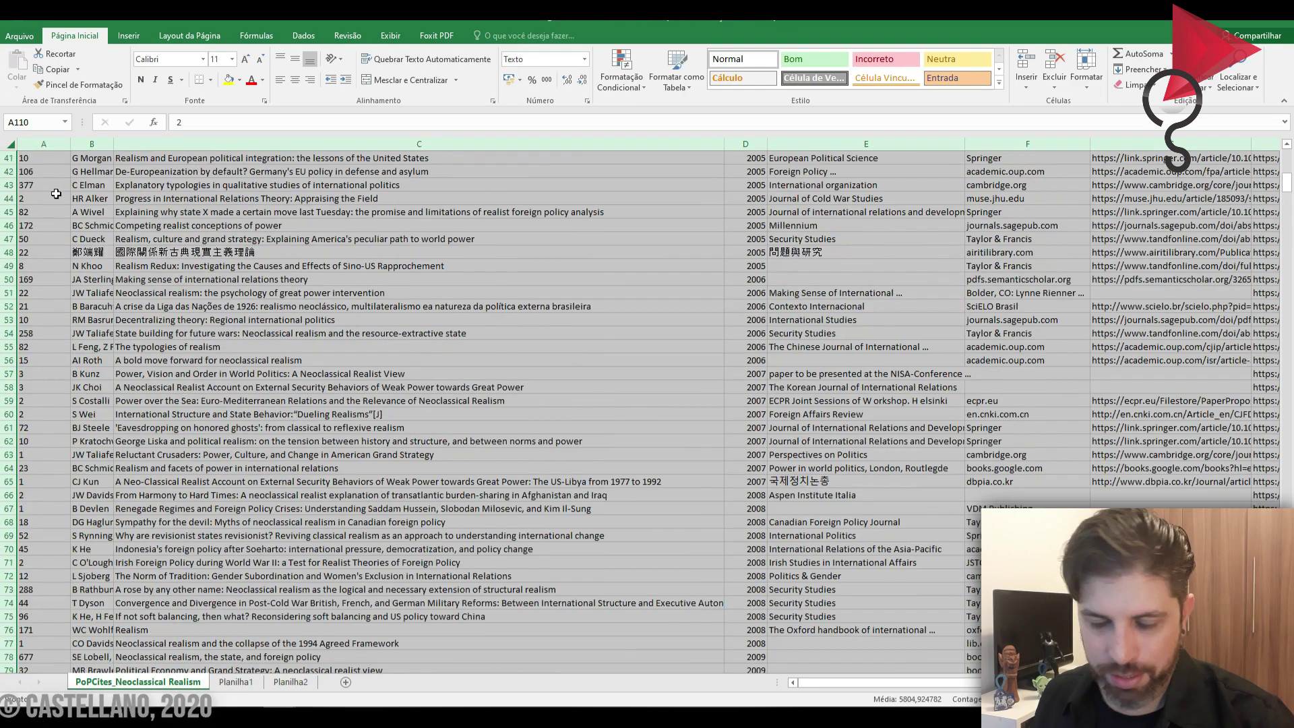
pyautogui.scroll(13, 57, 196)
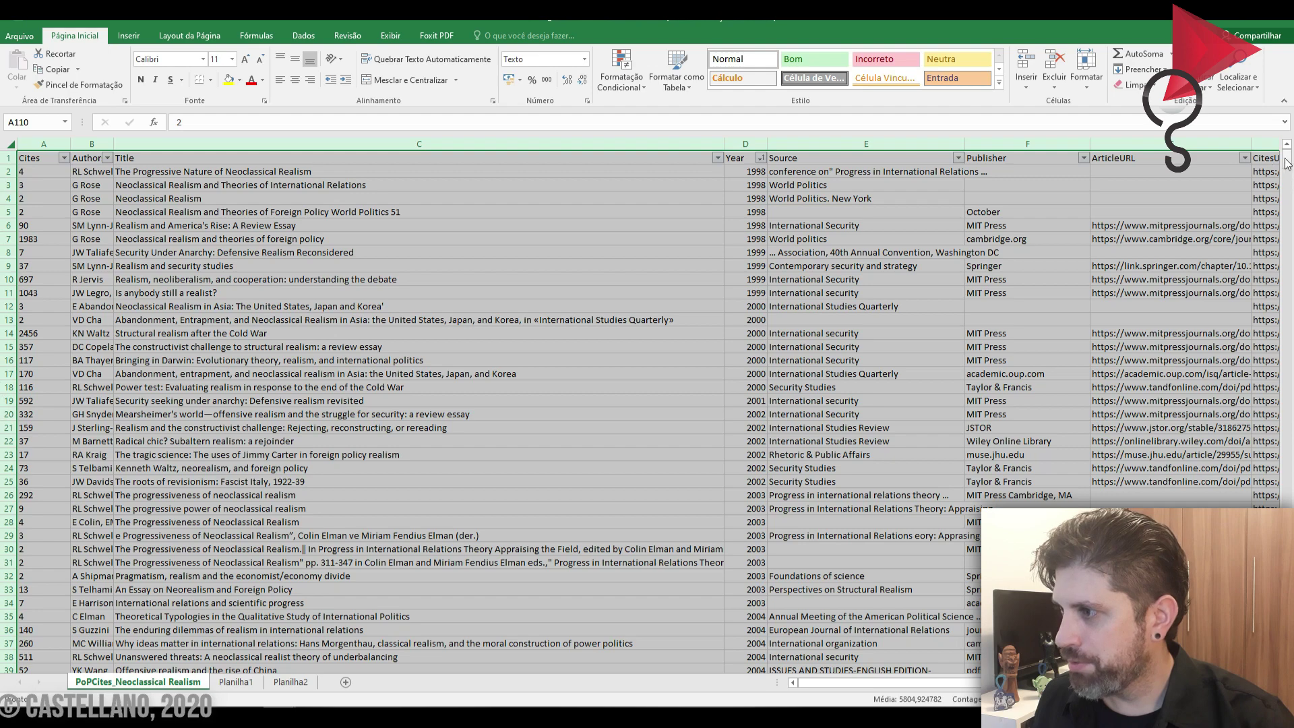
pyautogui.click(8, 145)
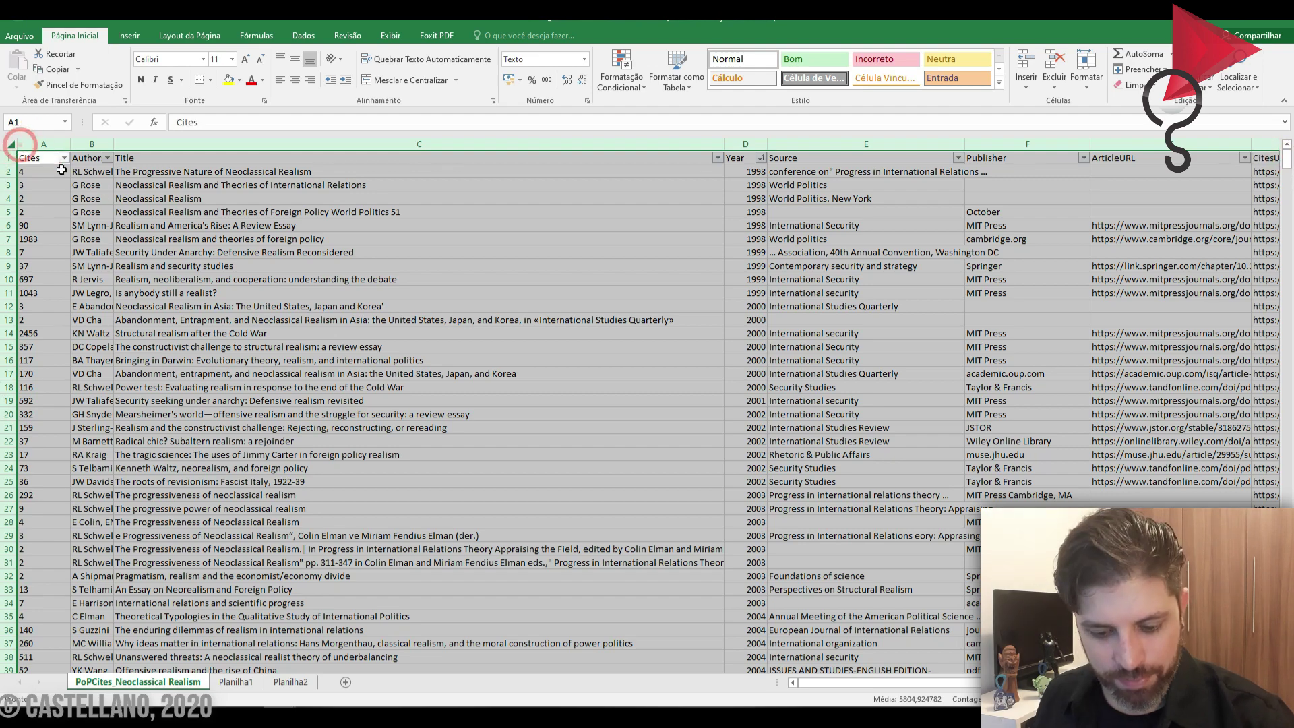
pyautogui.hotkey('ctrl', 'c')
pyautogui.click(297, 686)
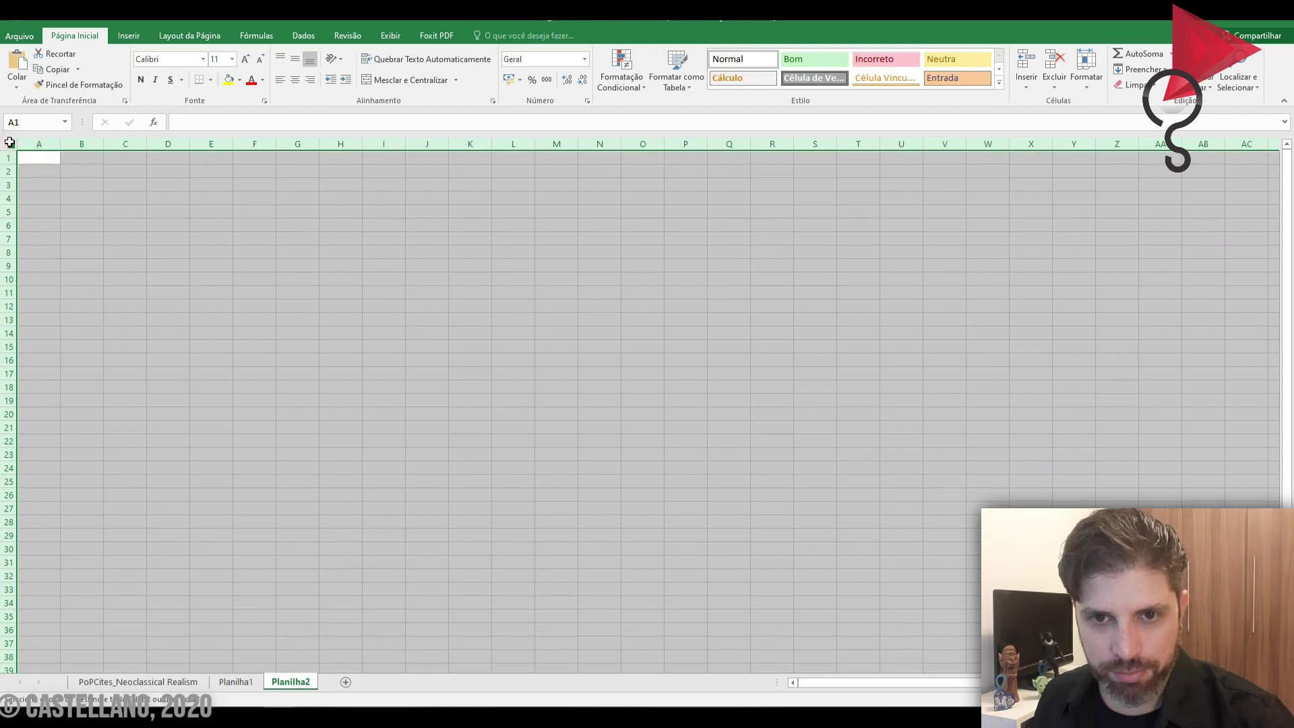
pyautogui.hotkey('ctrl', 'v')
pyautogui.click(247, 194)
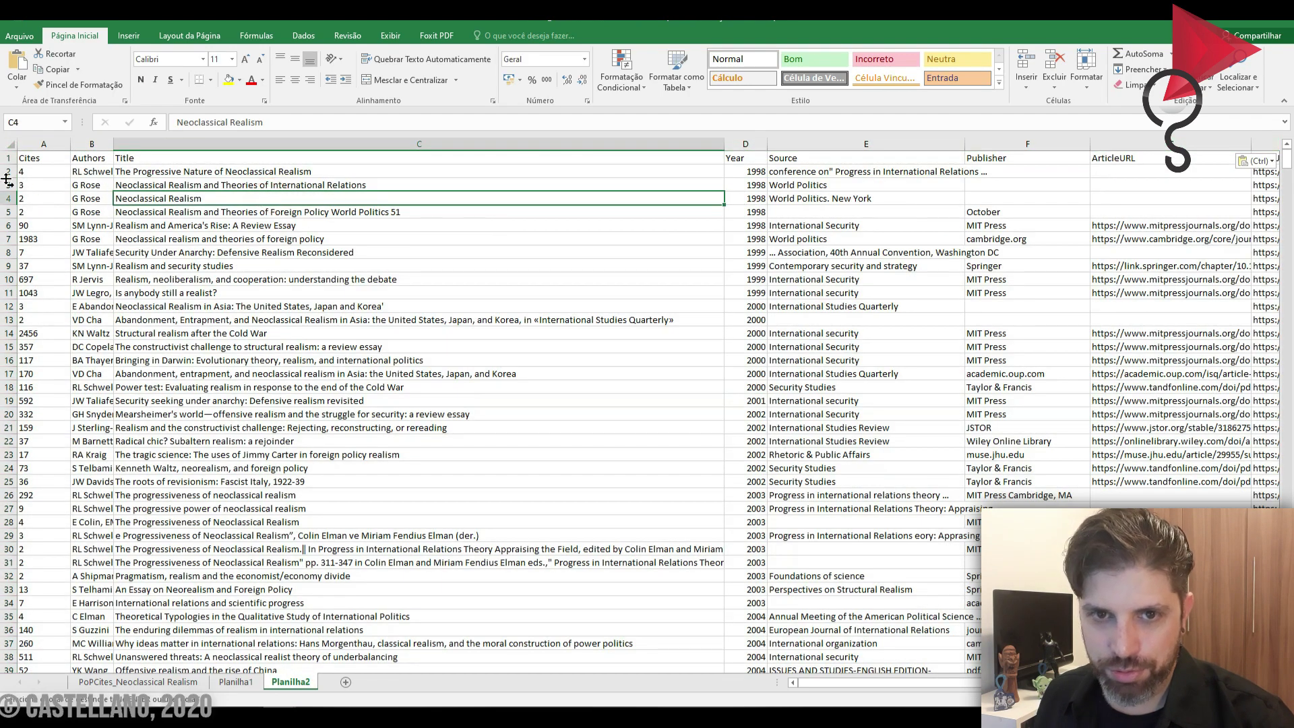
# Step: Turn on filters for the header row of Planilha2
pyautogui.hotkey('ctrl', 'Home')
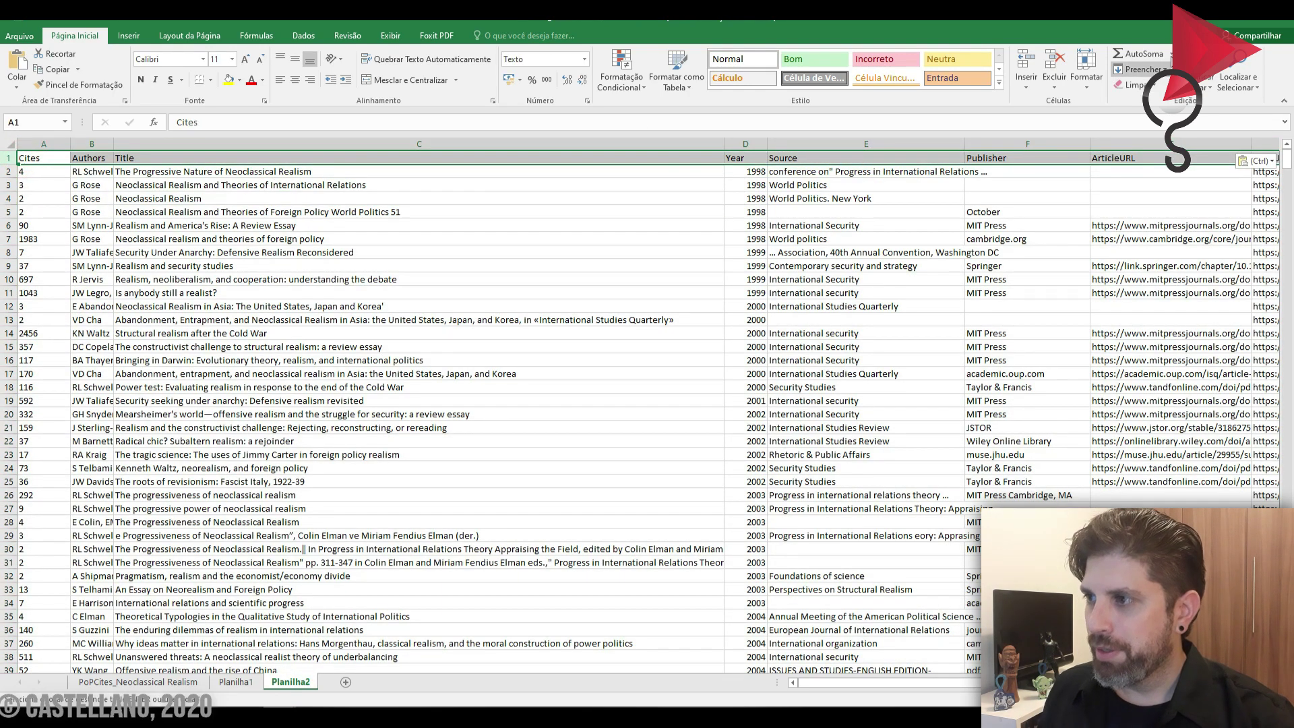
pyautogui.click(1206, 84)
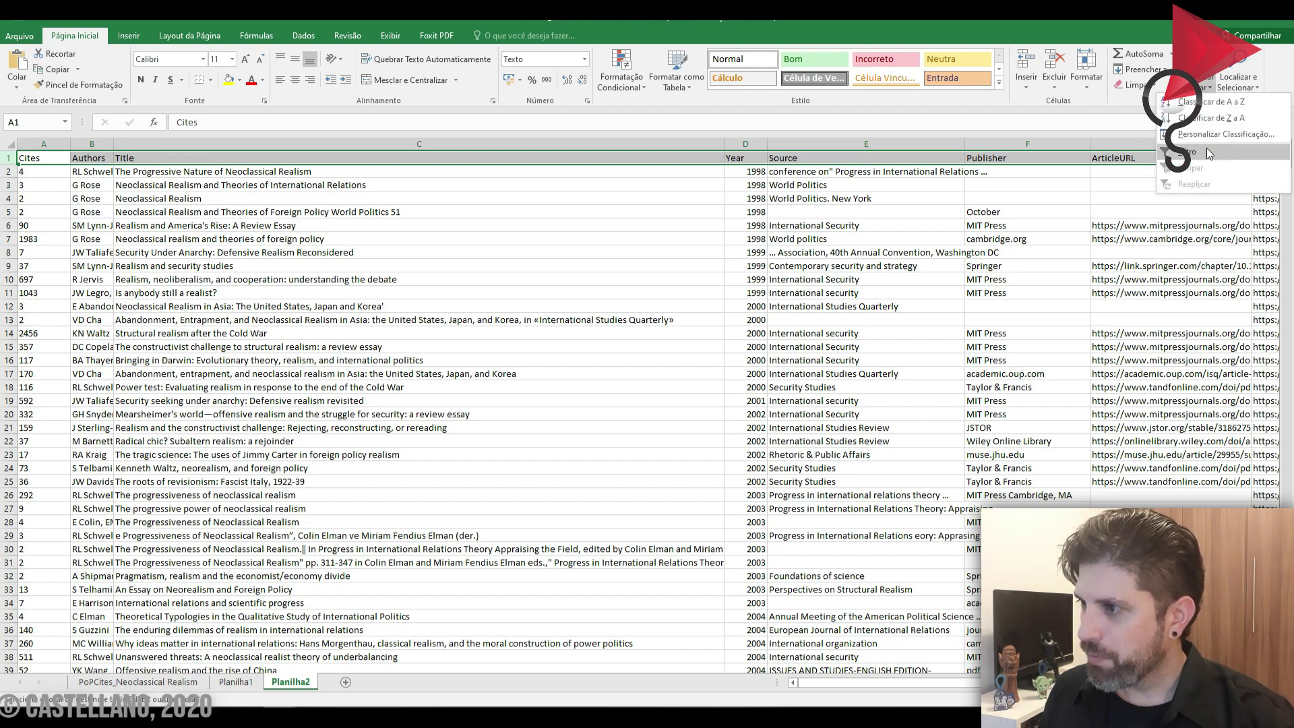
pyautogui.click(1211, 152)
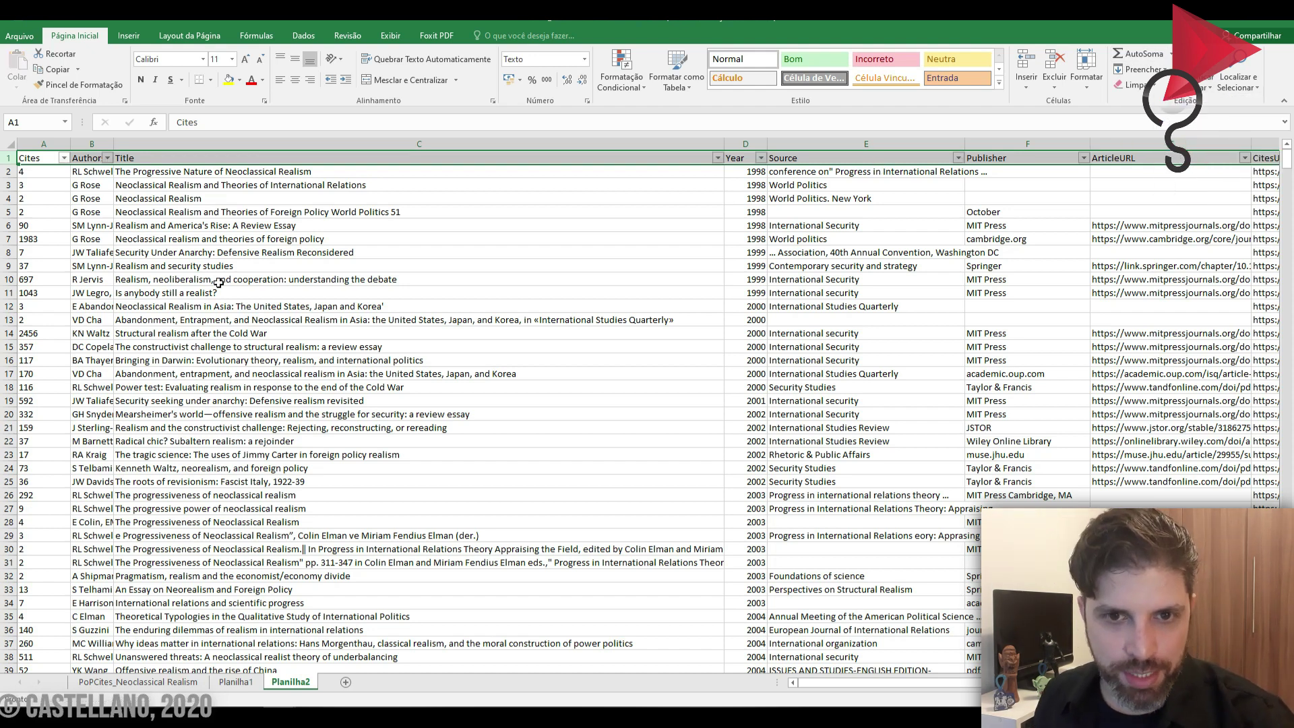
pyautogui.click(64, 157)
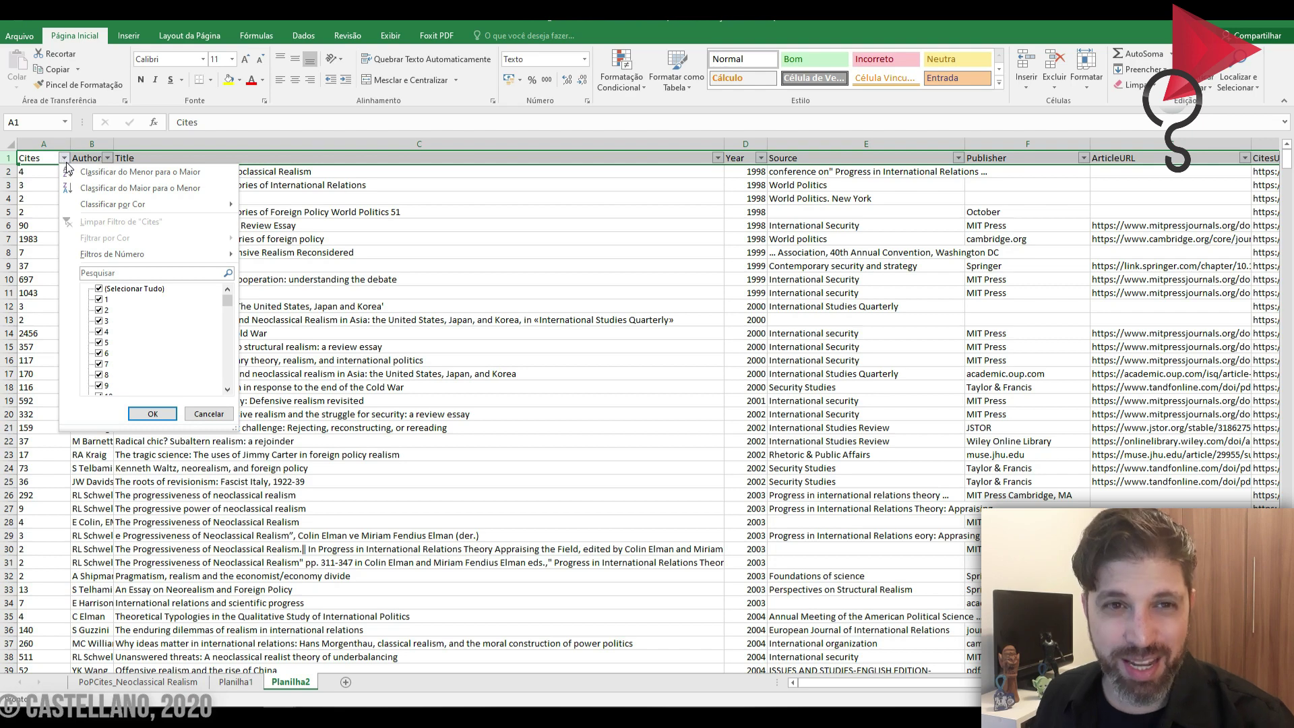
pyautogui.press('Escape')
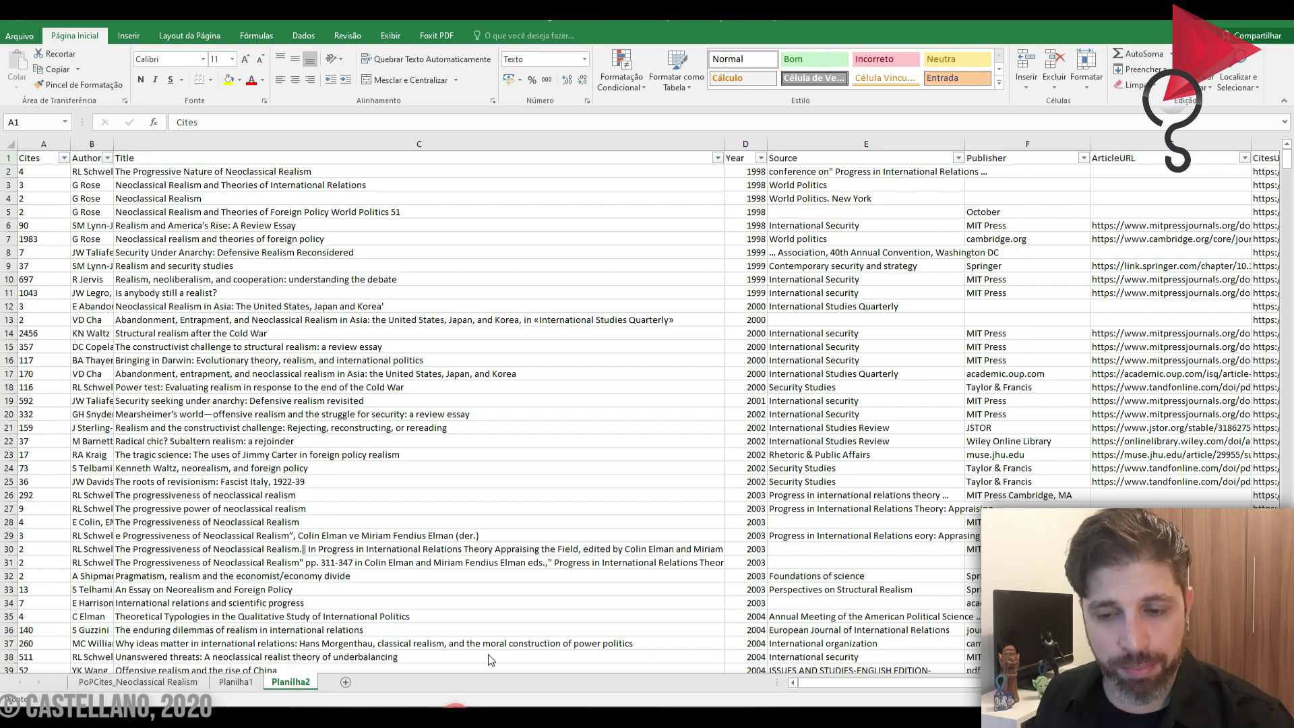
pyautogui.hotkey('alt', 'Tab')
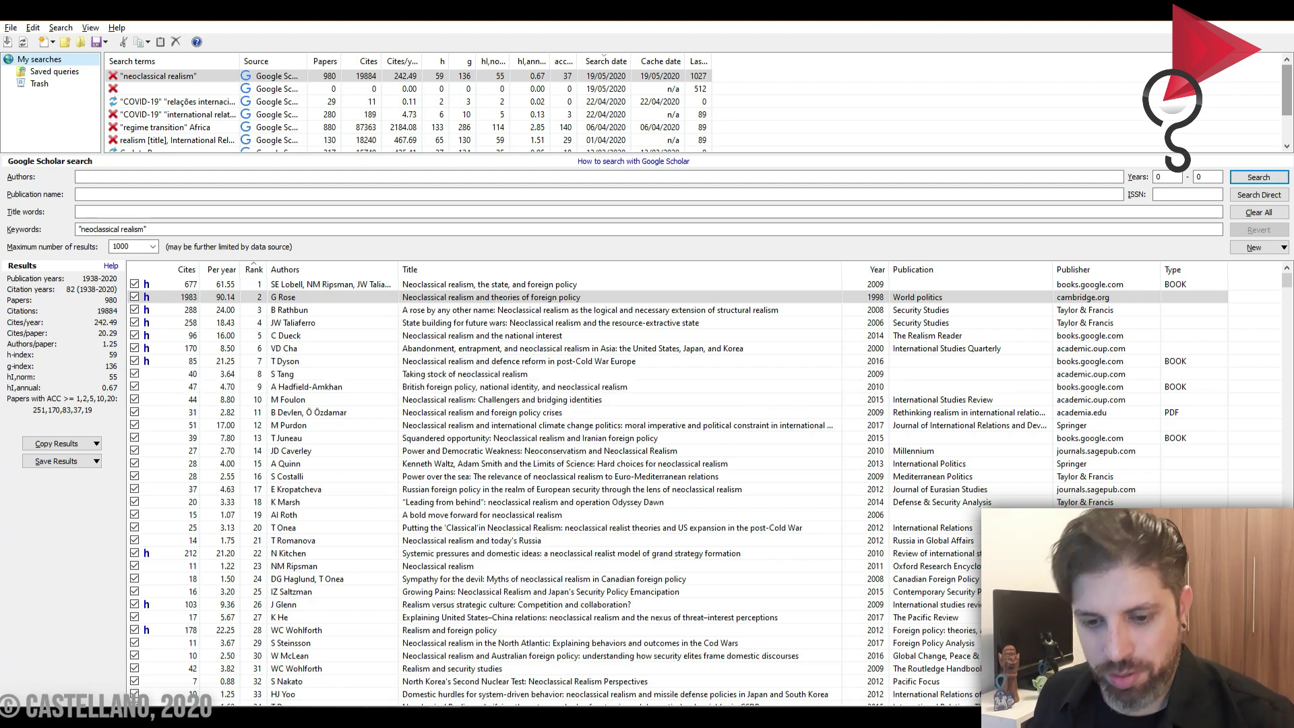
pyautogui.moveTo(280, 716)
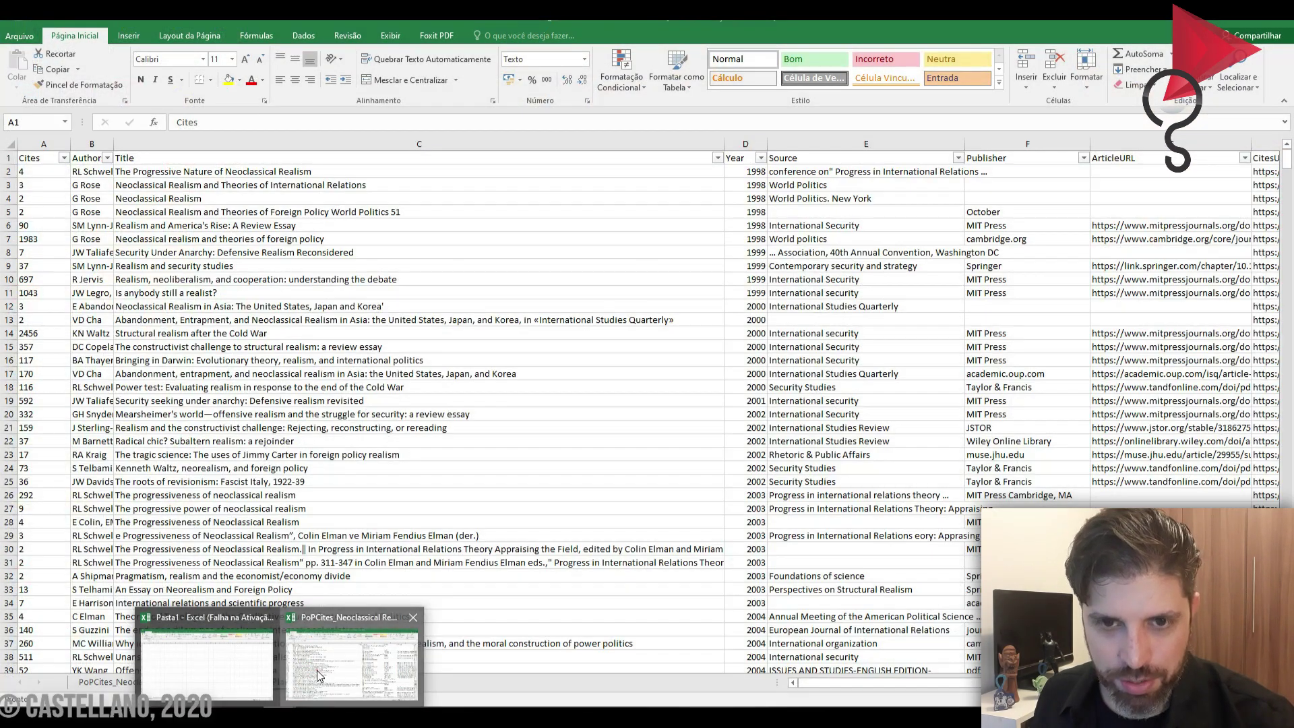
pyautogui.click(317, 670)
# Step: Sort the Planilha2 publication list by Cites from largest to smallest
pyautogui.click(65, 159)
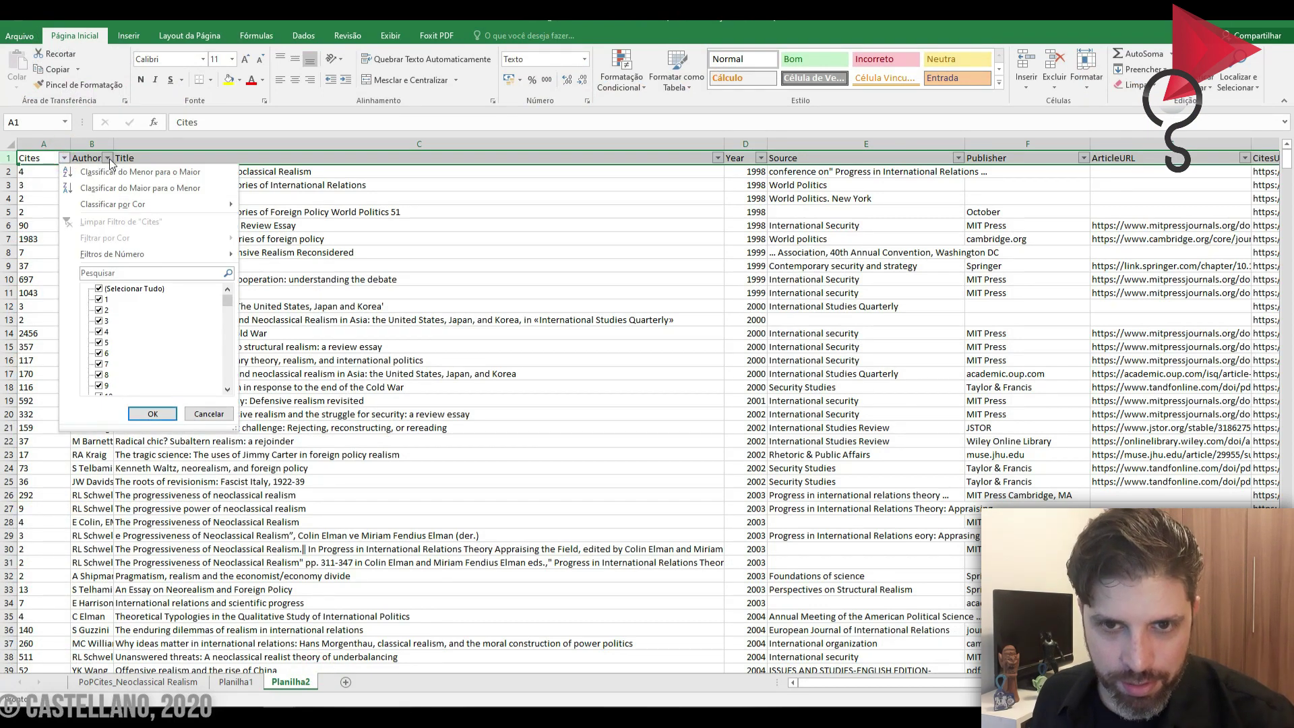
pyautogui.click(196, 187)
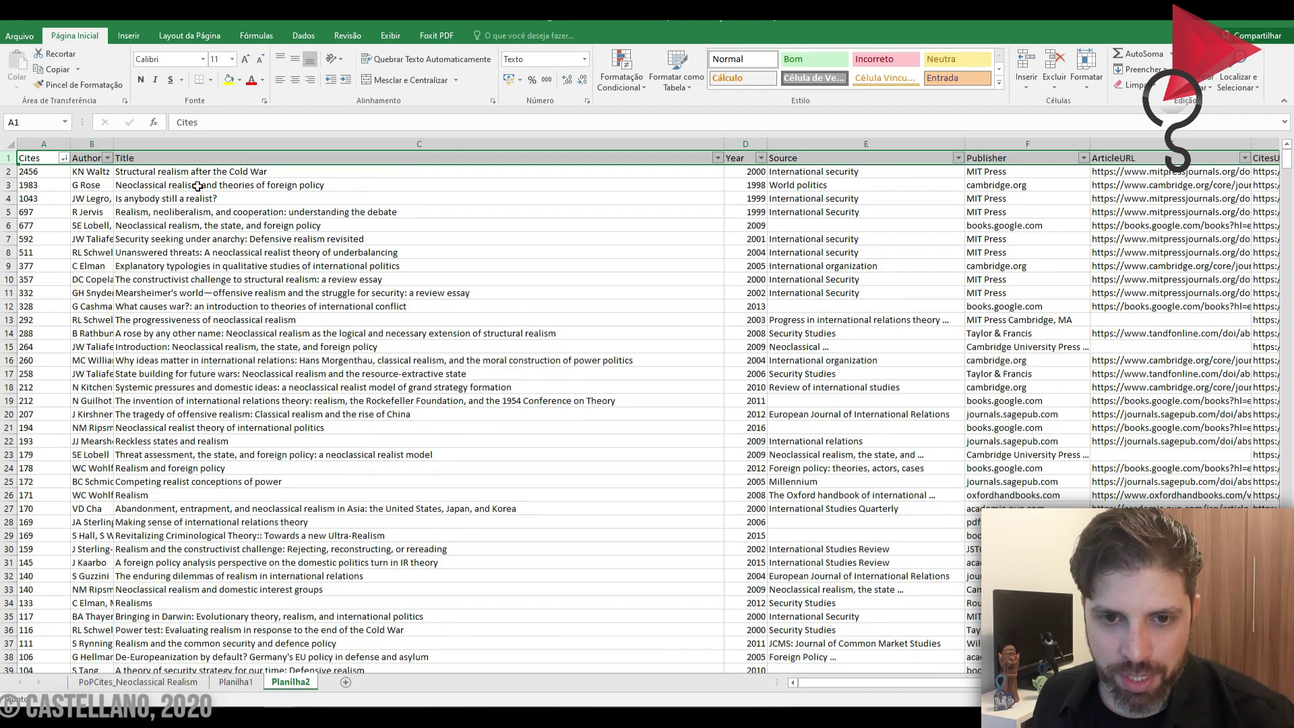
# Step: Delete rows 122 to 411 of Planilha2, removing all publications with fewer than 20 citations
pyautogui.scroll(-7, 119, 438)
pyautogui.scroll(-20, 124, 443)
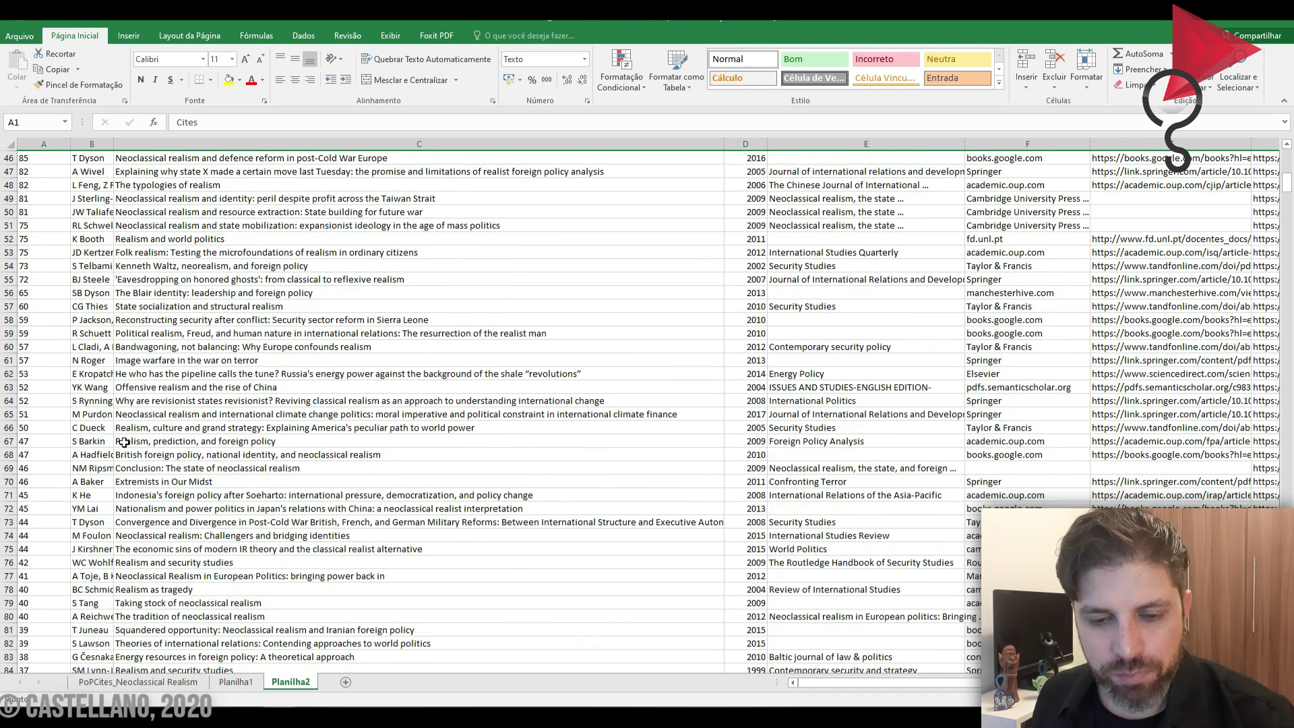
pyautogui.scroll(-3, 121, 439)
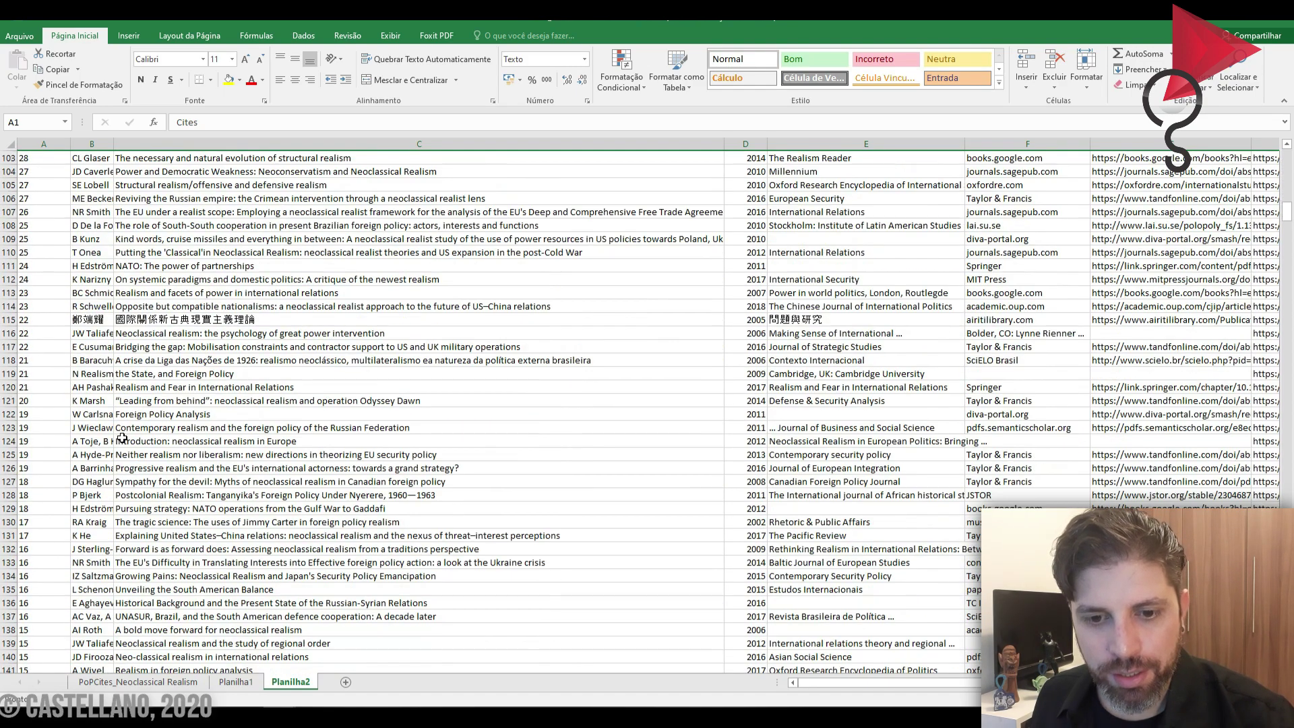
pyautogui.click(11, 414)
pyautogui.scroll(-18, 65, 403)
pyautogui.scroll(-20, 65, 404)
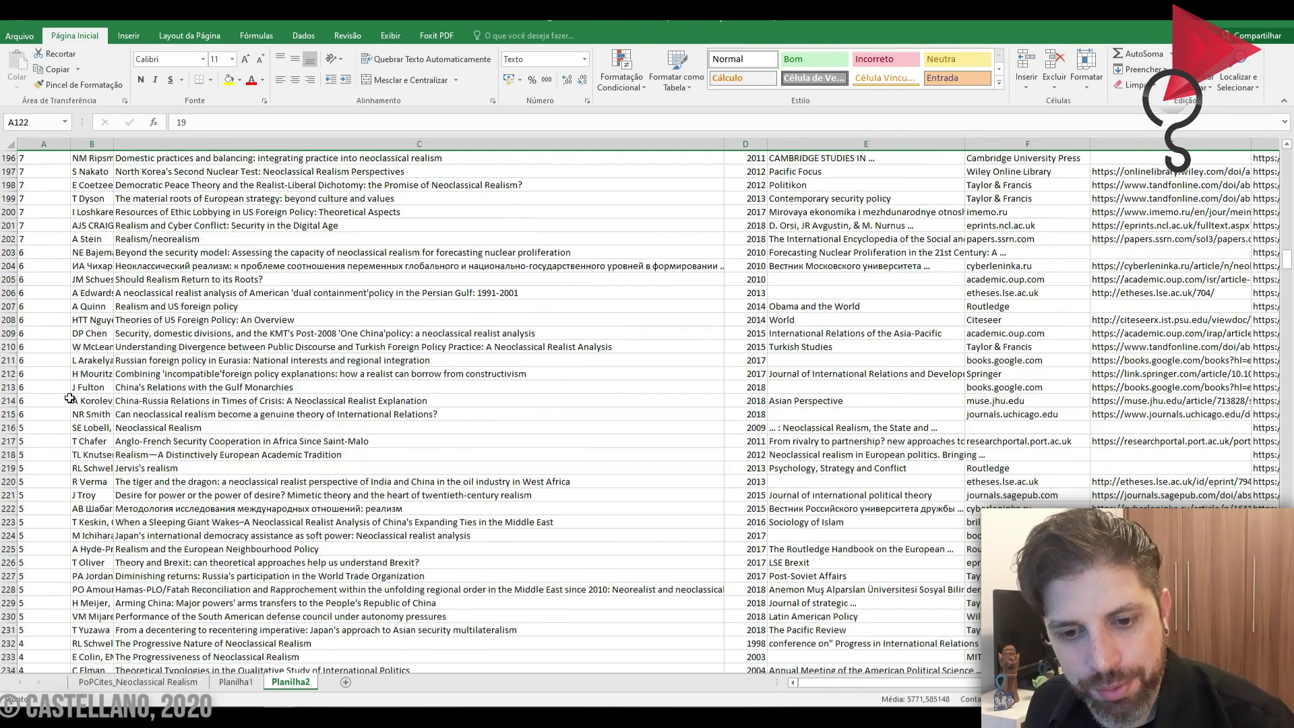
pyautogui.scroll(-20, 74, 398)
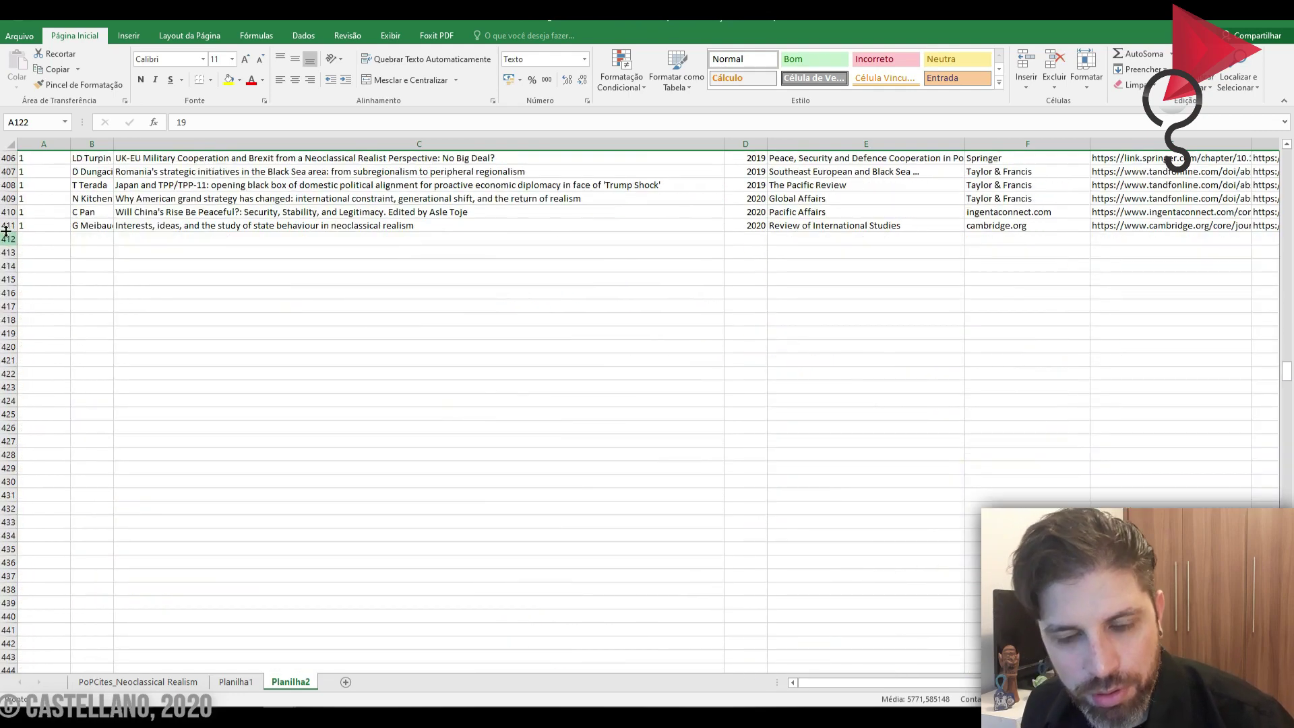
pyautogui.click(8, 228)
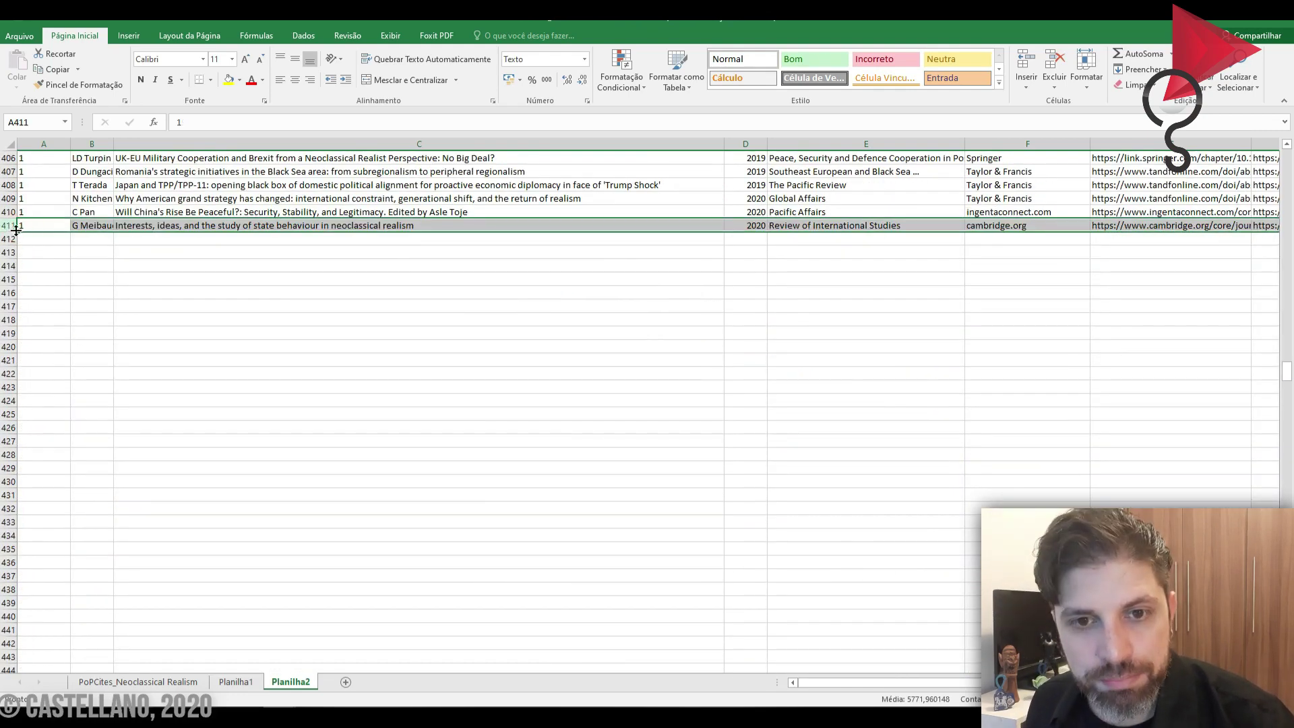
pyautogui.scroll(20, 16, 231)
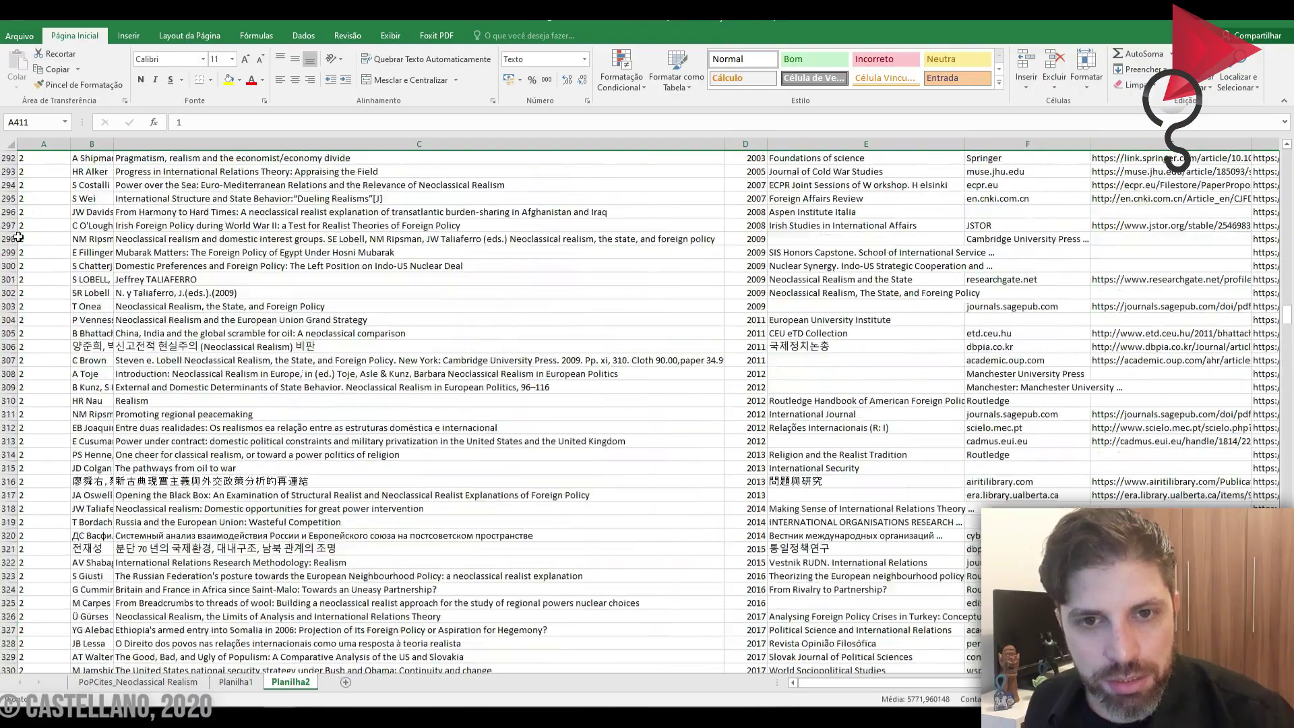
pyautogui.scroll(20, 18, 237)
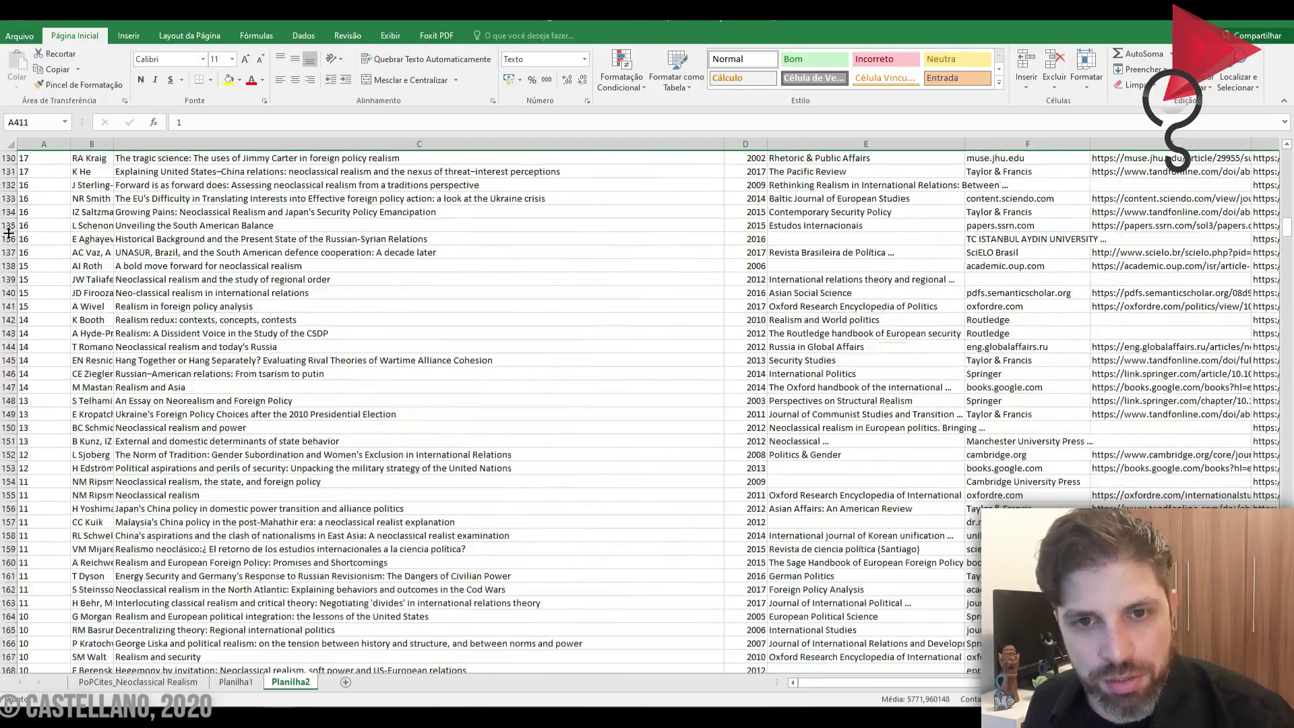
pyautogui.scroll(10, 9, 233)
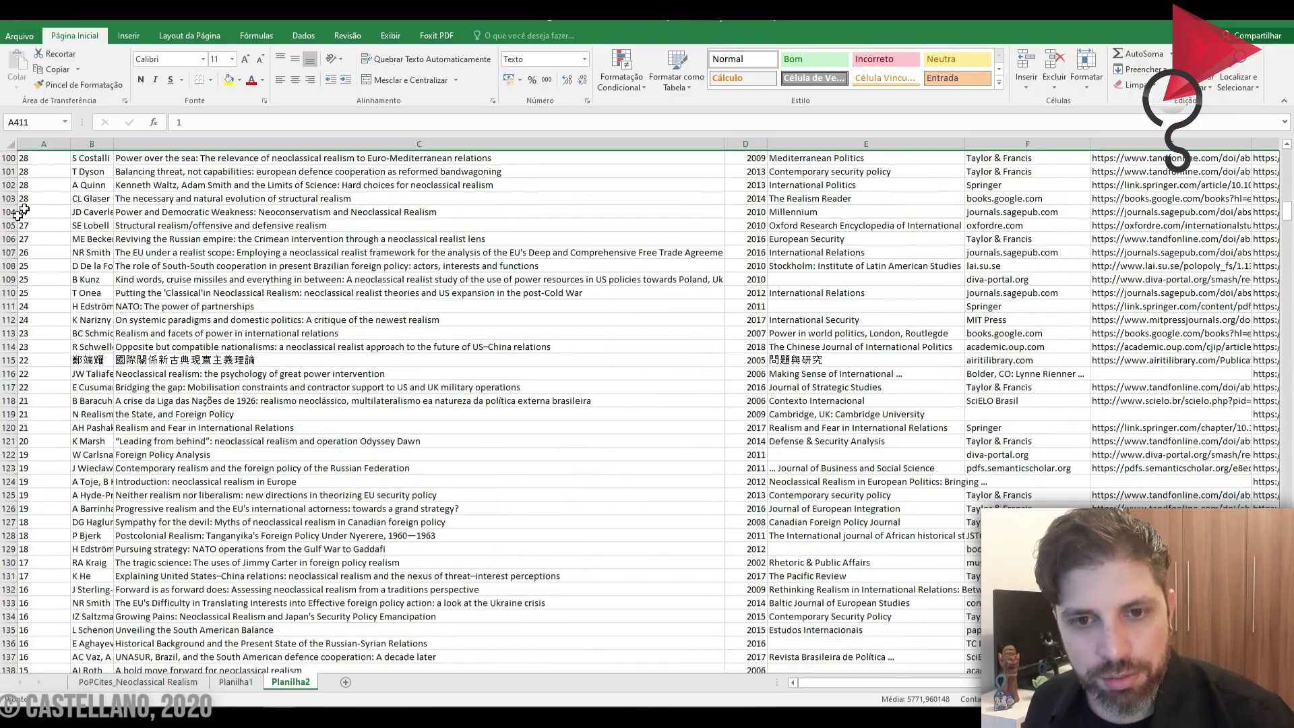
pyautogui.scroll(-3, 12, 233)
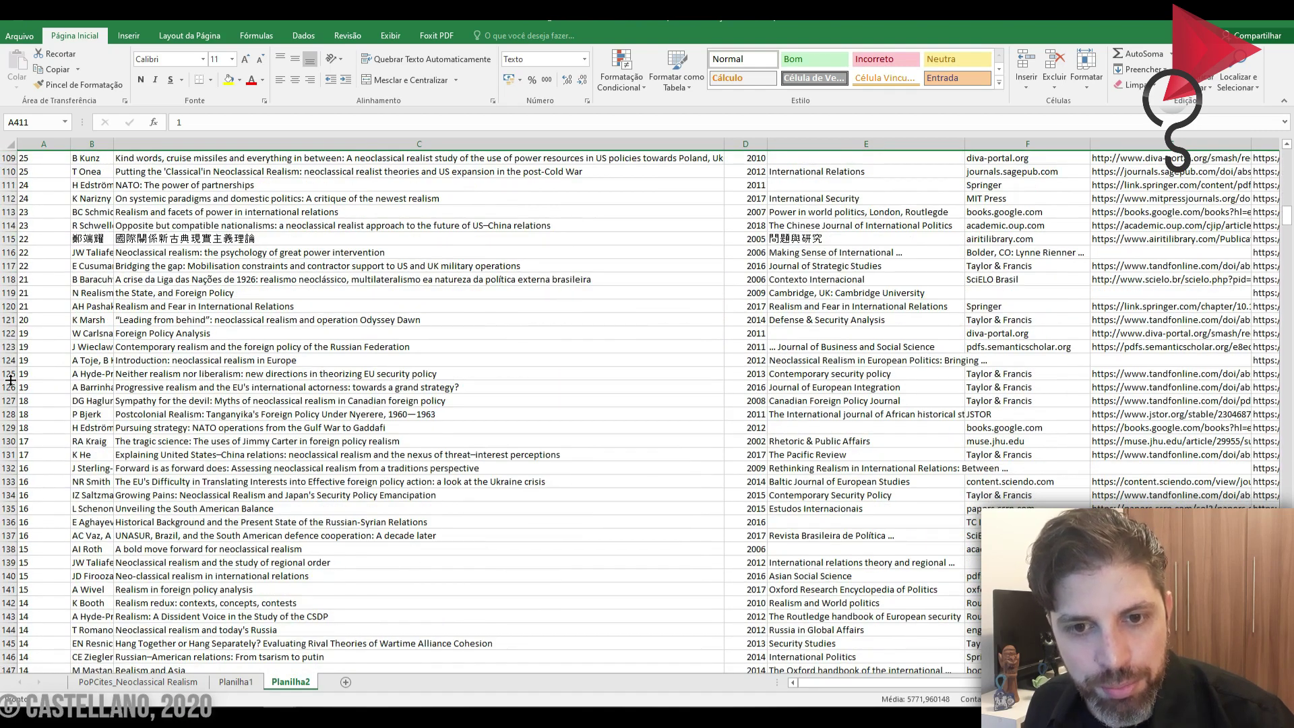
pyautogui.keyDown('shift'); pyautogui.click(10, 333); pyautogui.keyUp('shift')
pyautogui.rightClick(11, 333)
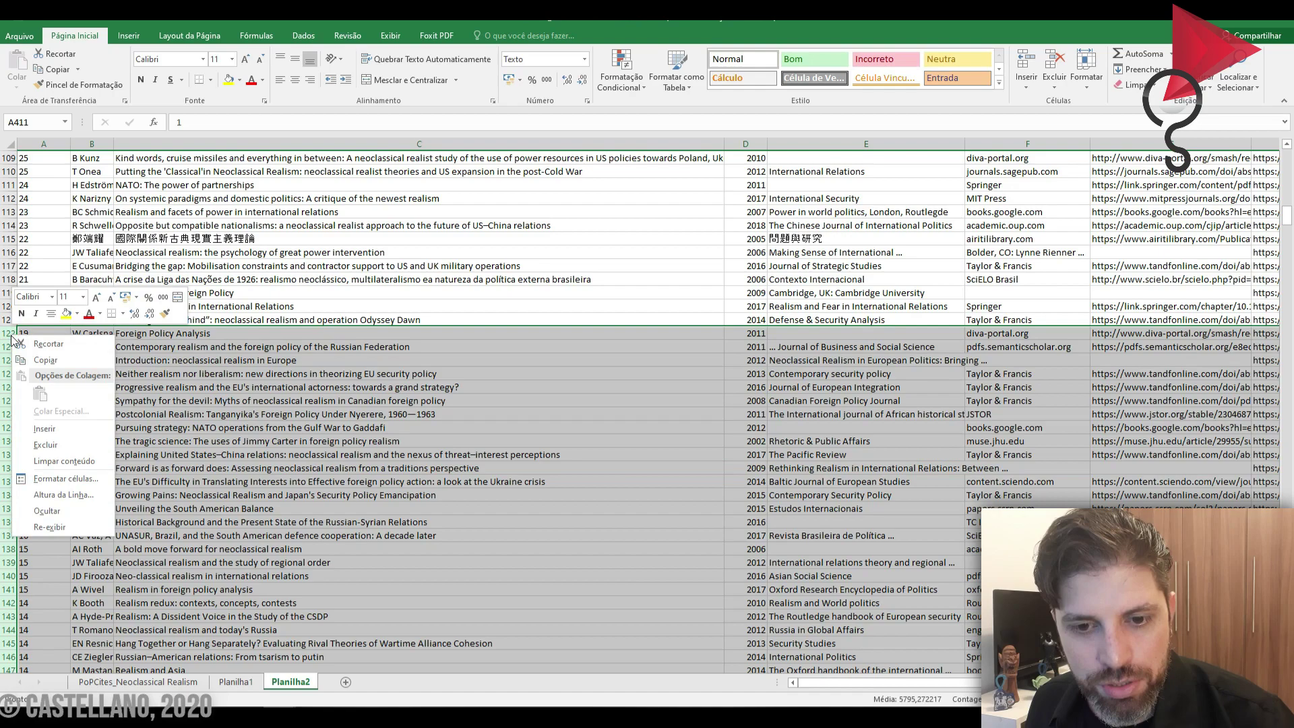
pyautogui.click(86, 445)
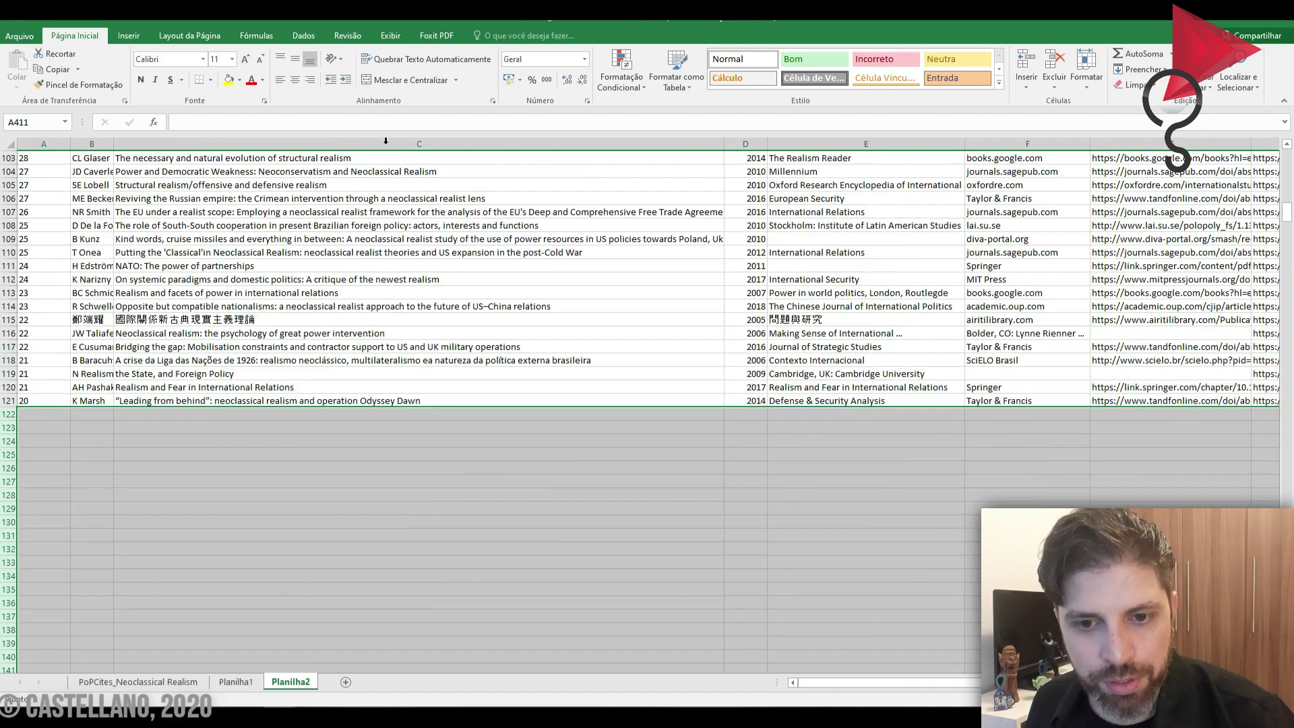
pyautogui.click(496, 214)
# Step: Review the remaining publications between the most cited entry and the last one in row 121
pyautogui.scroll(20, 499, 215)
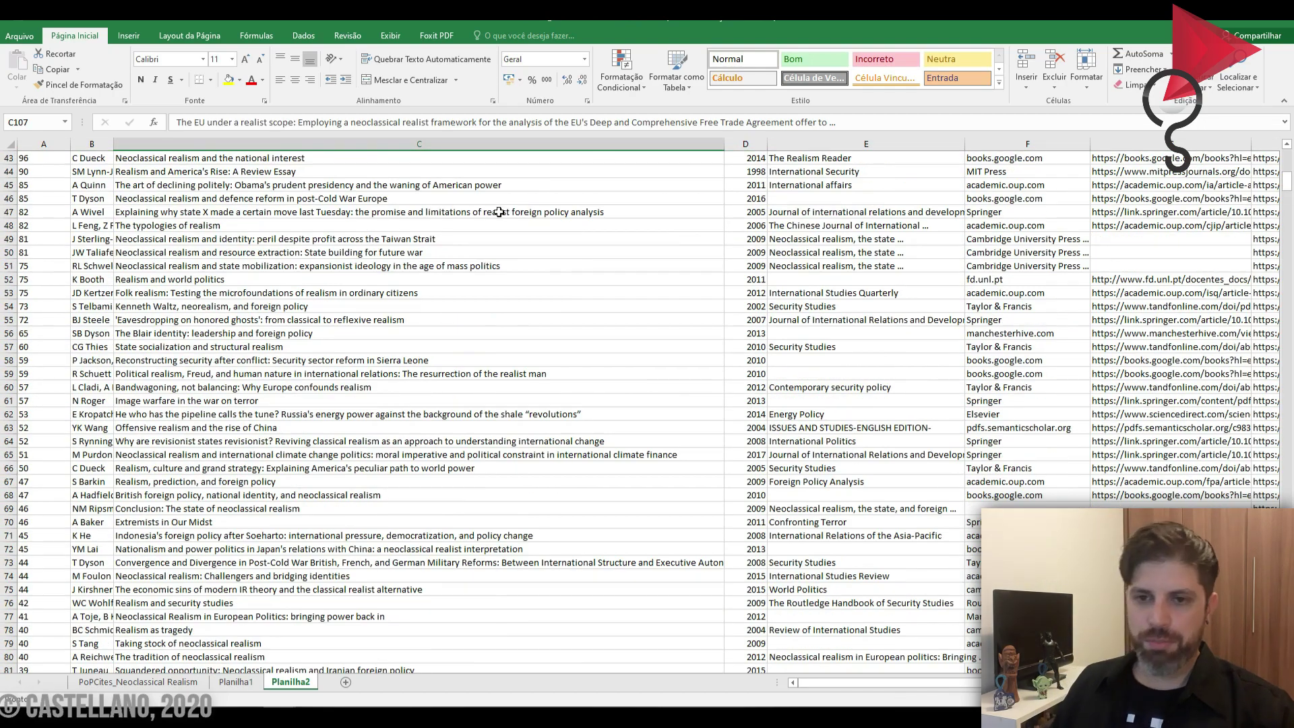
pyautogui.scroll(-20, 499, 215)
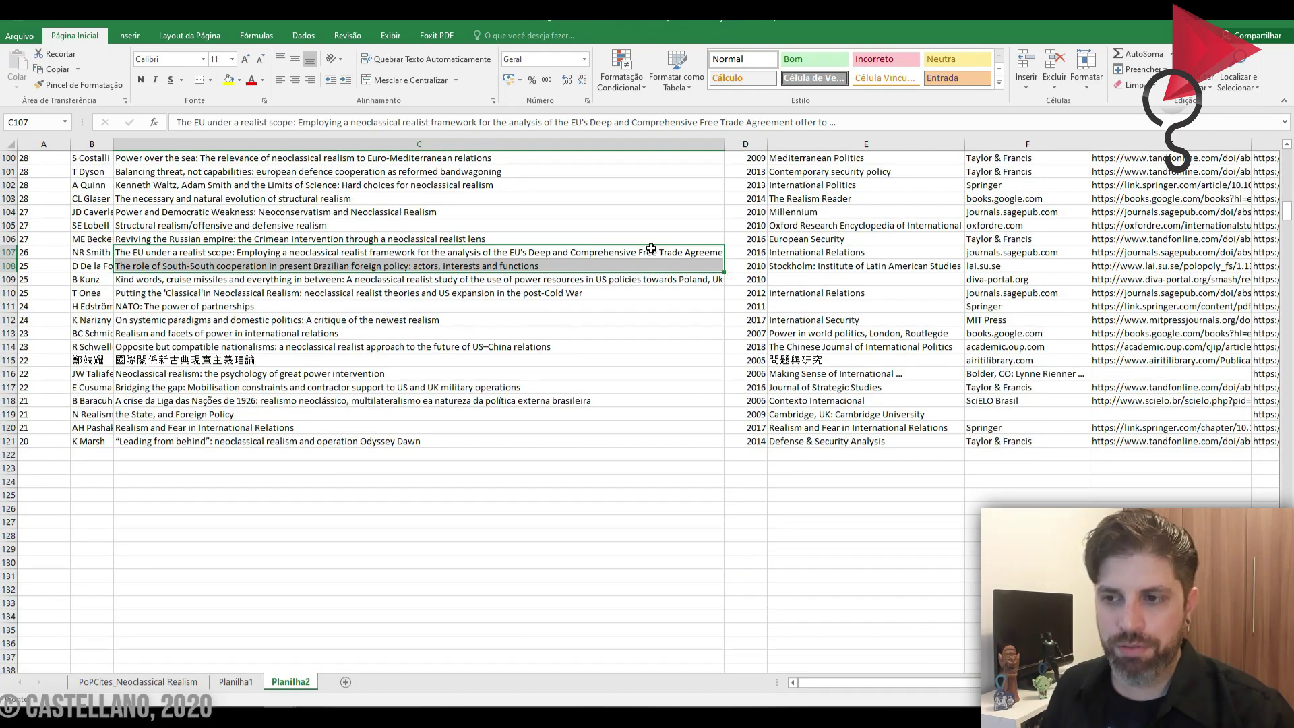
pyautogui.scroll(11, 638, 245)
pyautogui.scroll(20, 607, 222)
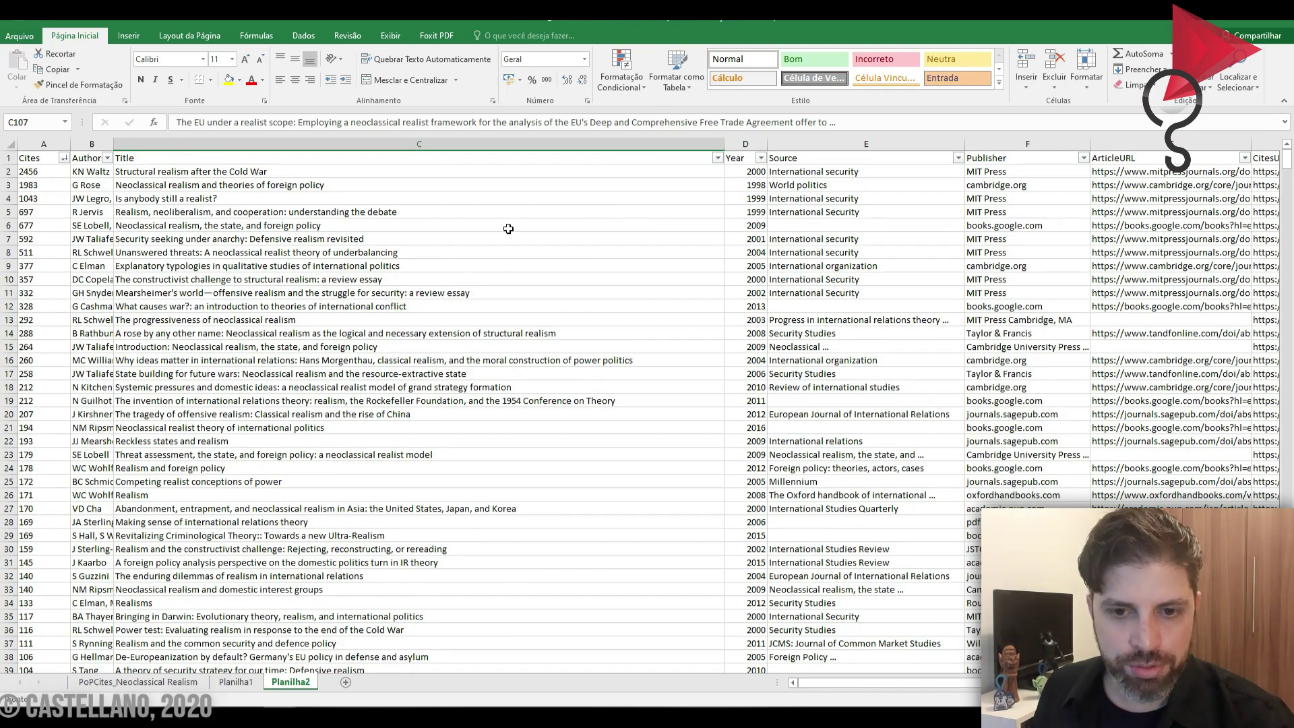
pyautogui.scroll(-16, 491, 212)
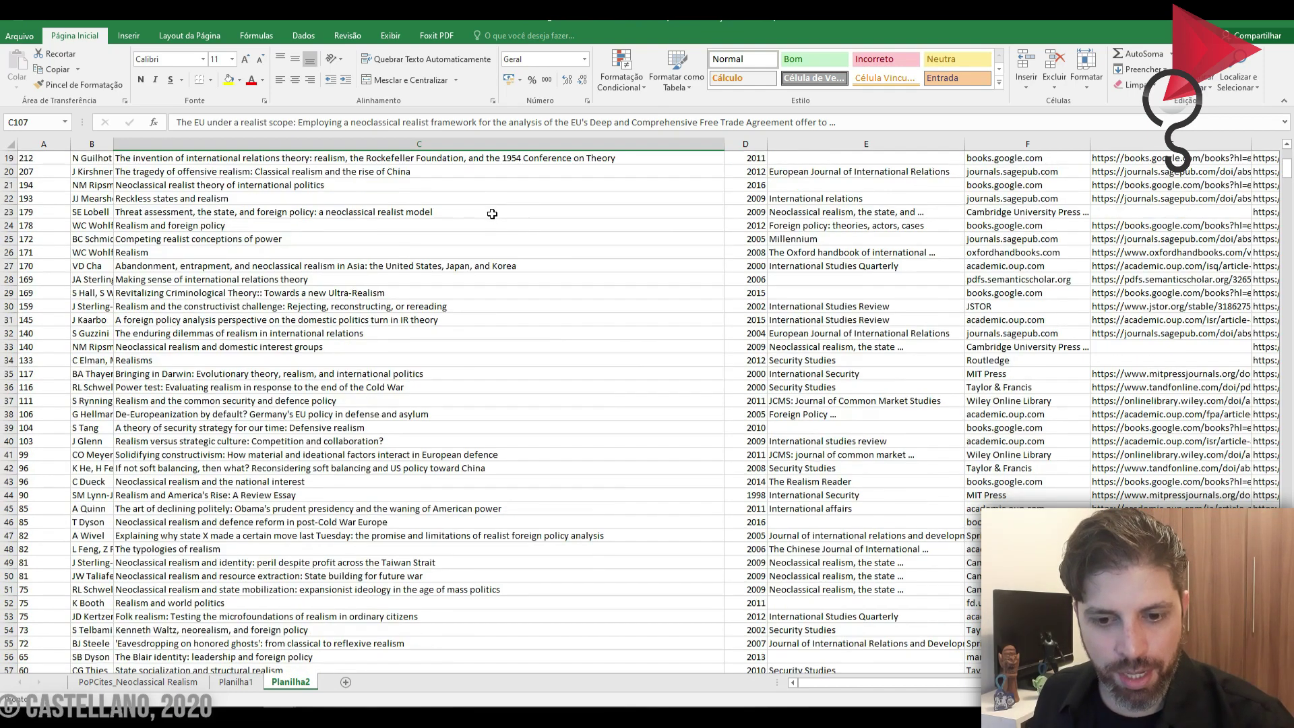
pyautogui.scroll(-17, 493, 213)
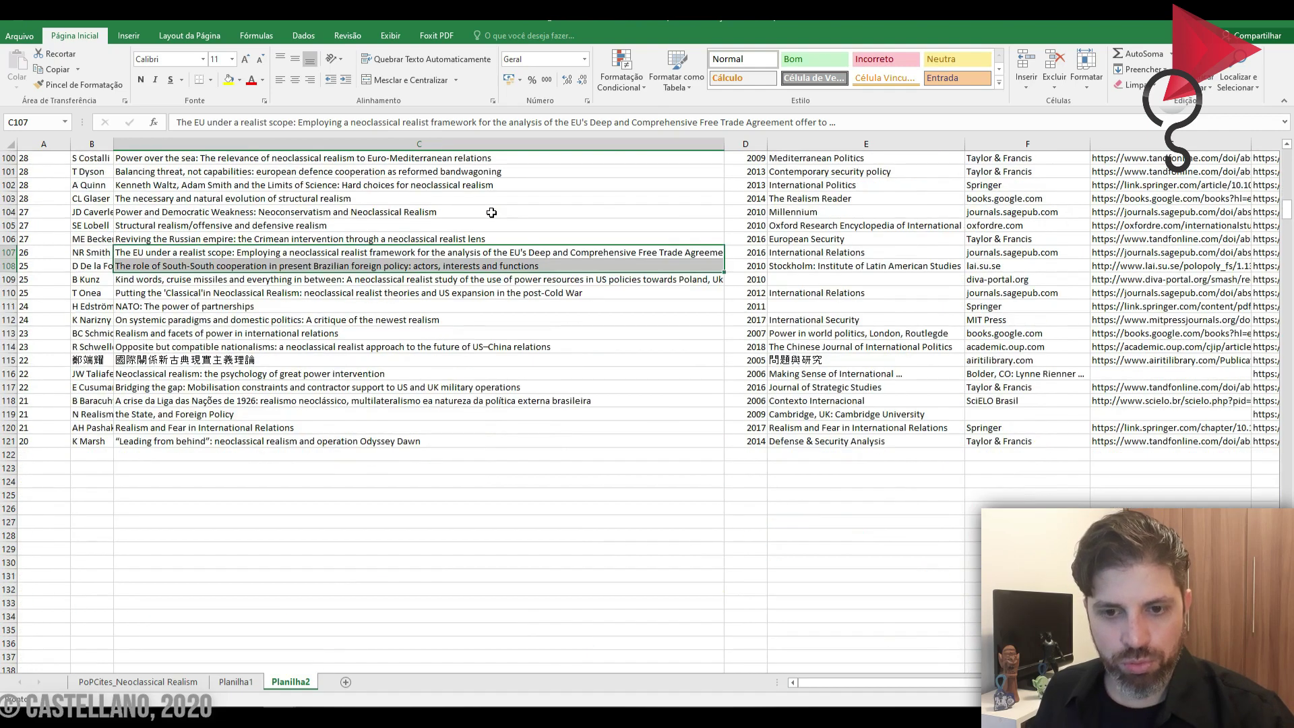
pyautogui.scroll(1, 492, 213)
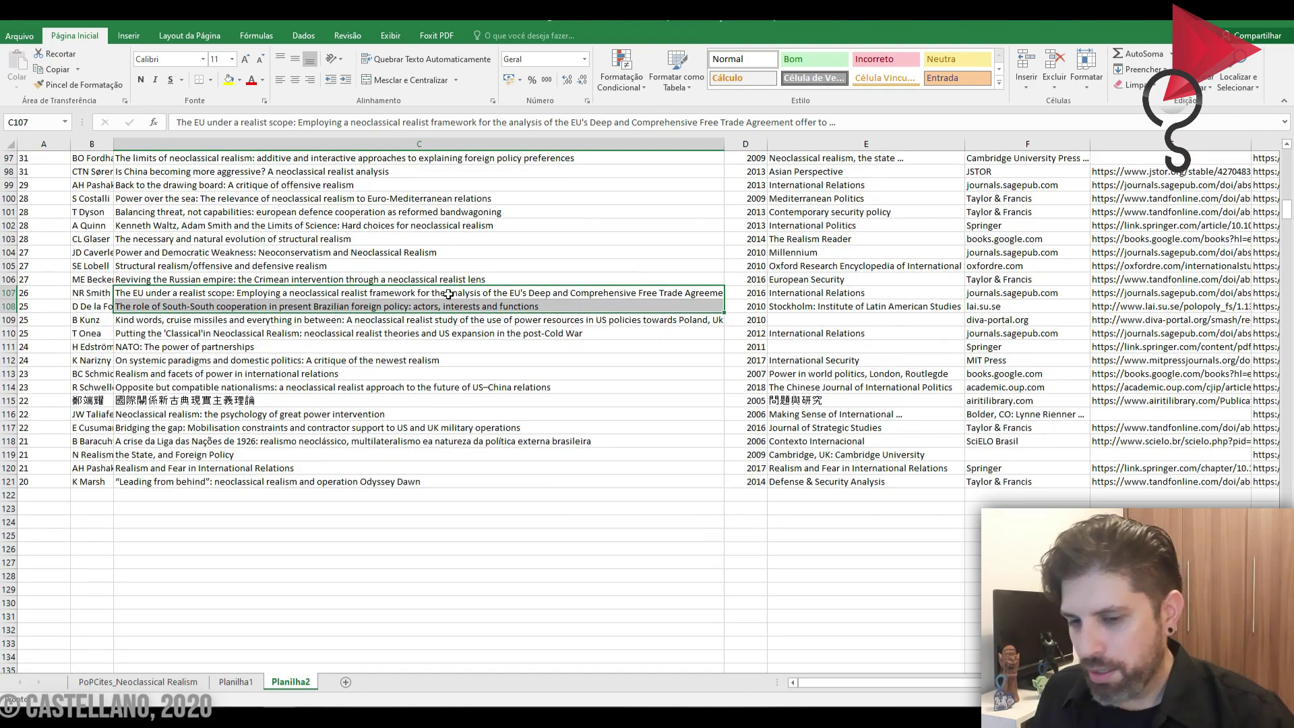
# Step: Widen the Authors column in Planilha2 so more of each author entry fits
pyautogui.moveTo(481, 292); pyautogui.dragTo(636, 305)
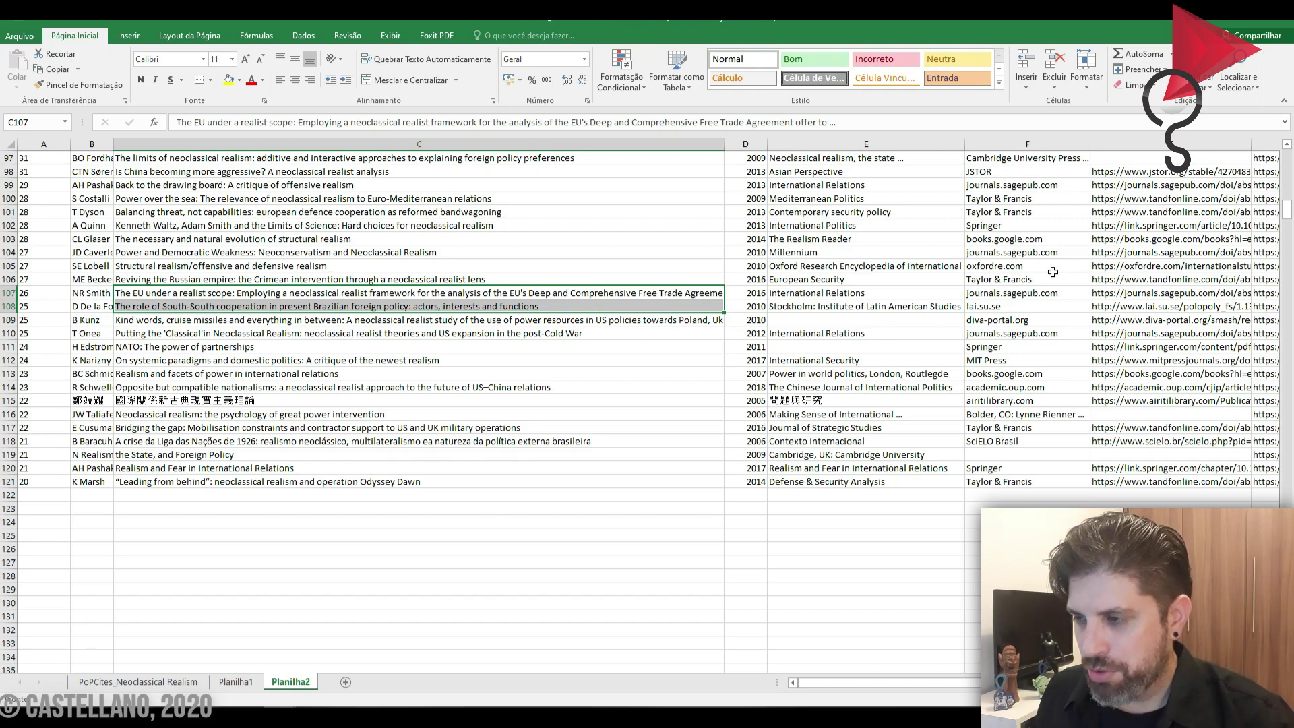
pyautogui.scroll(1, 453, 186)
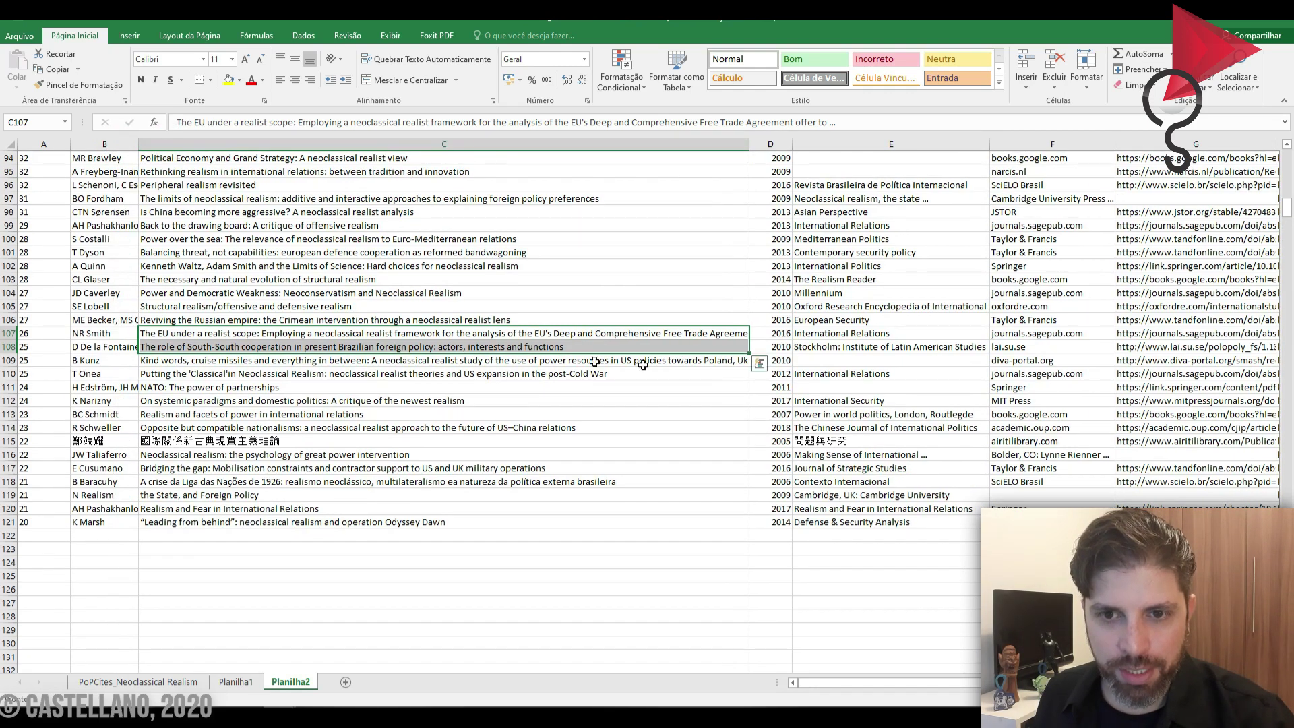
pyautogui.scroll(13, 592, 353)
pyautogui.scroll(15, 592, 354)
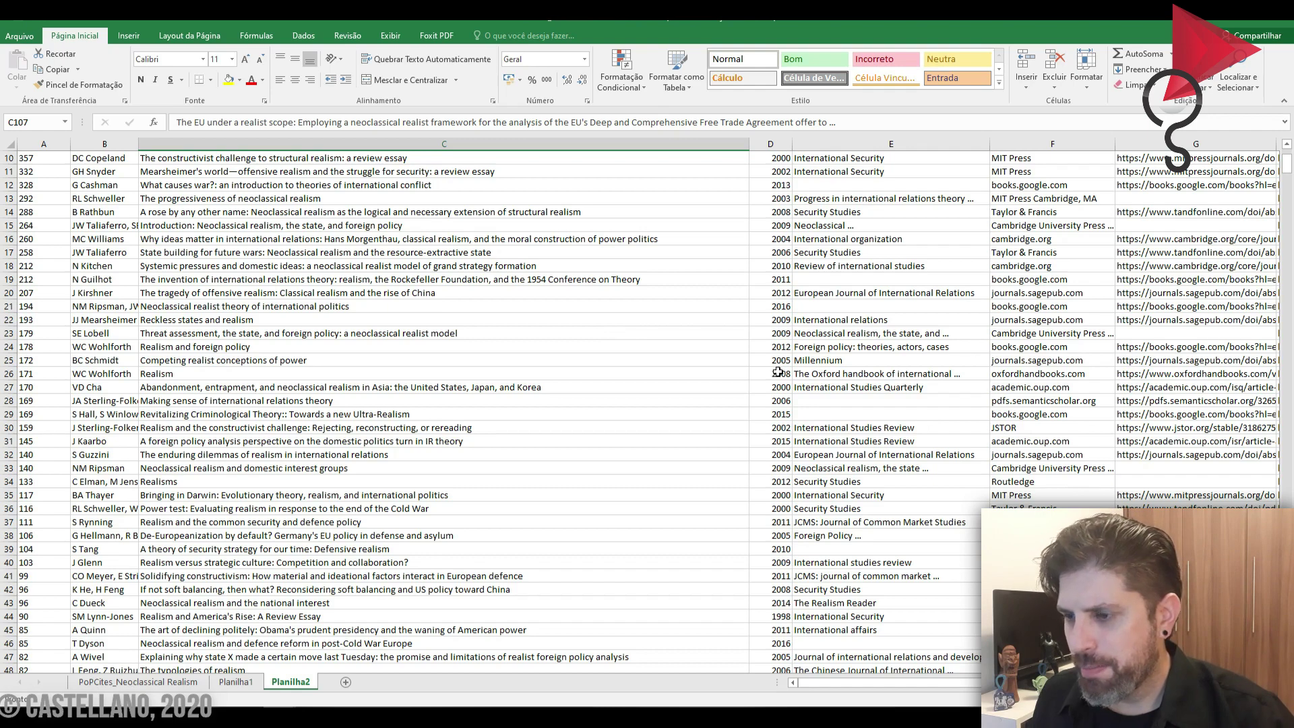
pyautogui.scroll(3, 777, 372)
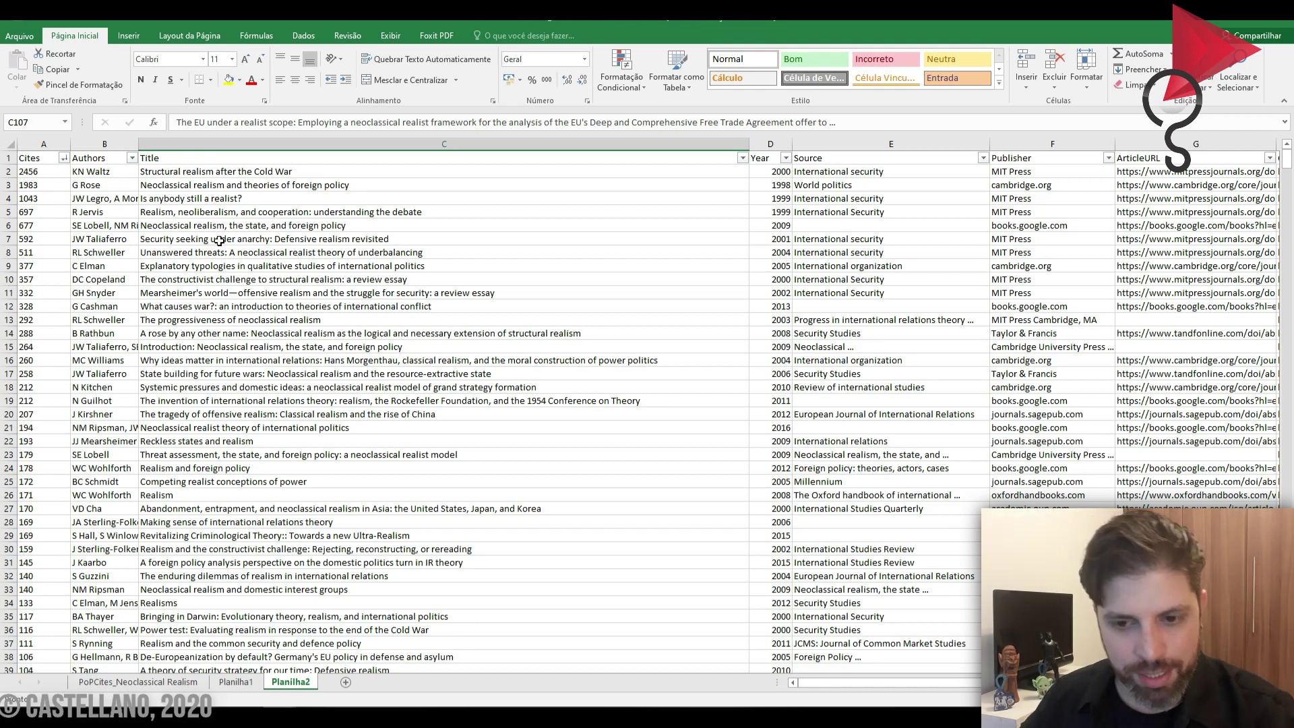
# Step: Check the publisher and article URL of "Making sense of international relations theory" in row 28, and delete that row from Planilha2
pyautogui.click(259, 523)
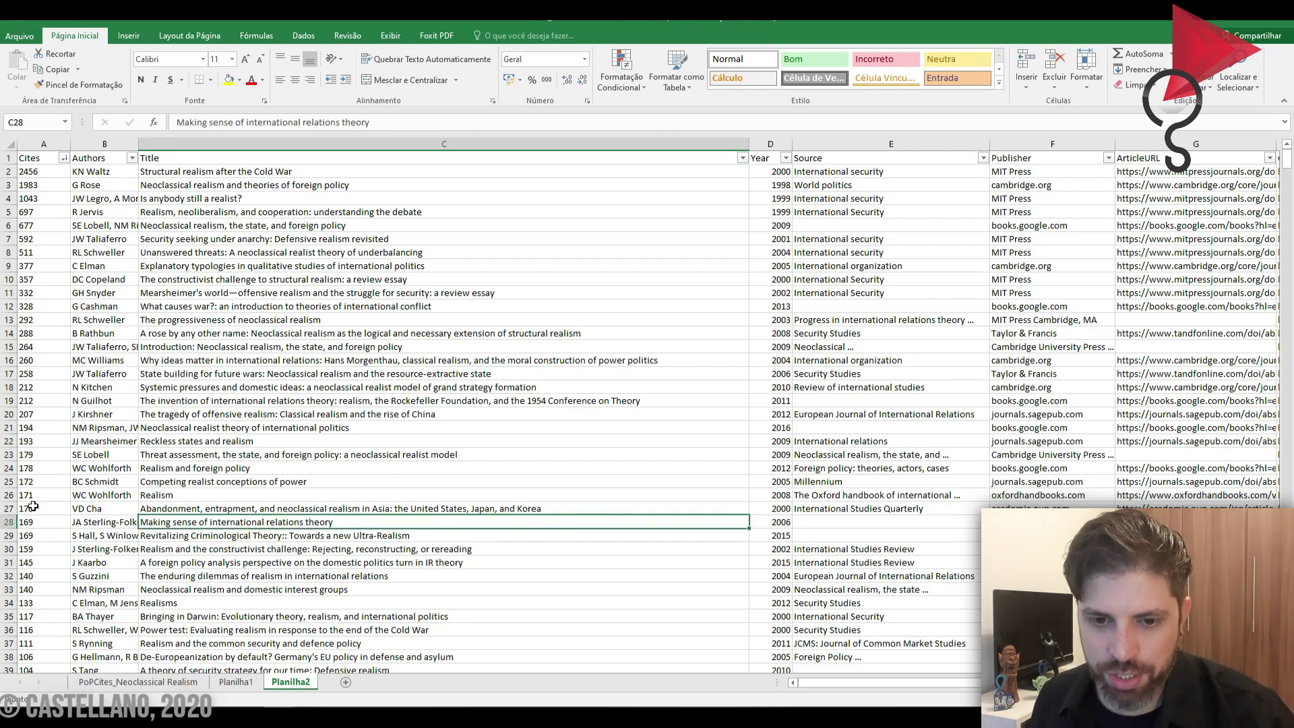
pyautogui.click(14, 520)
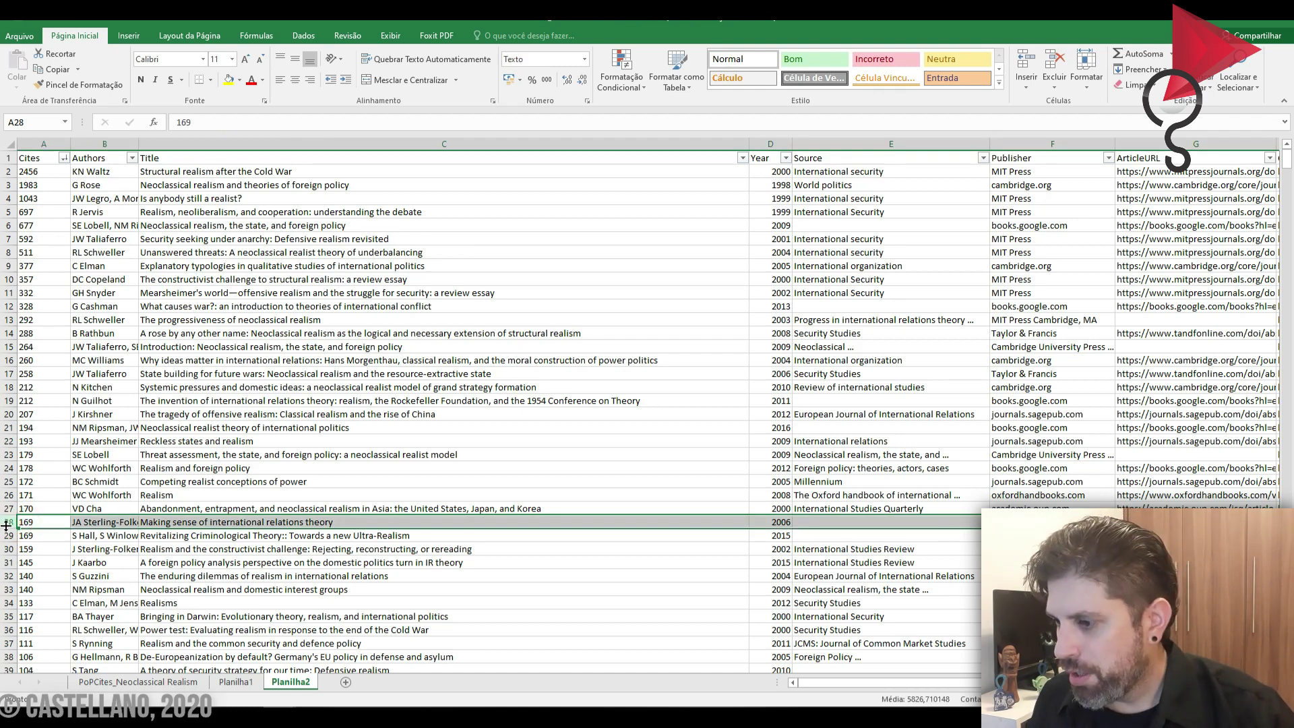
pyautogui.click(1052, 521)
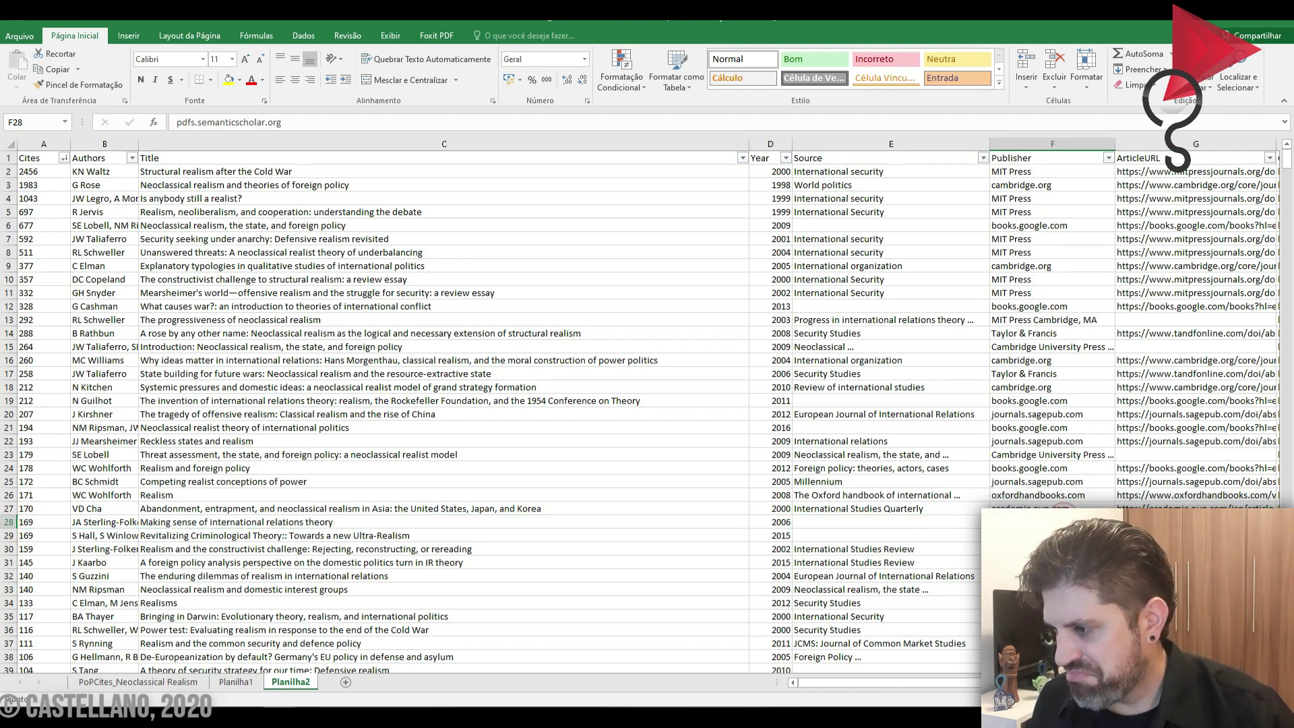
pyautogui.click(1196, 522)
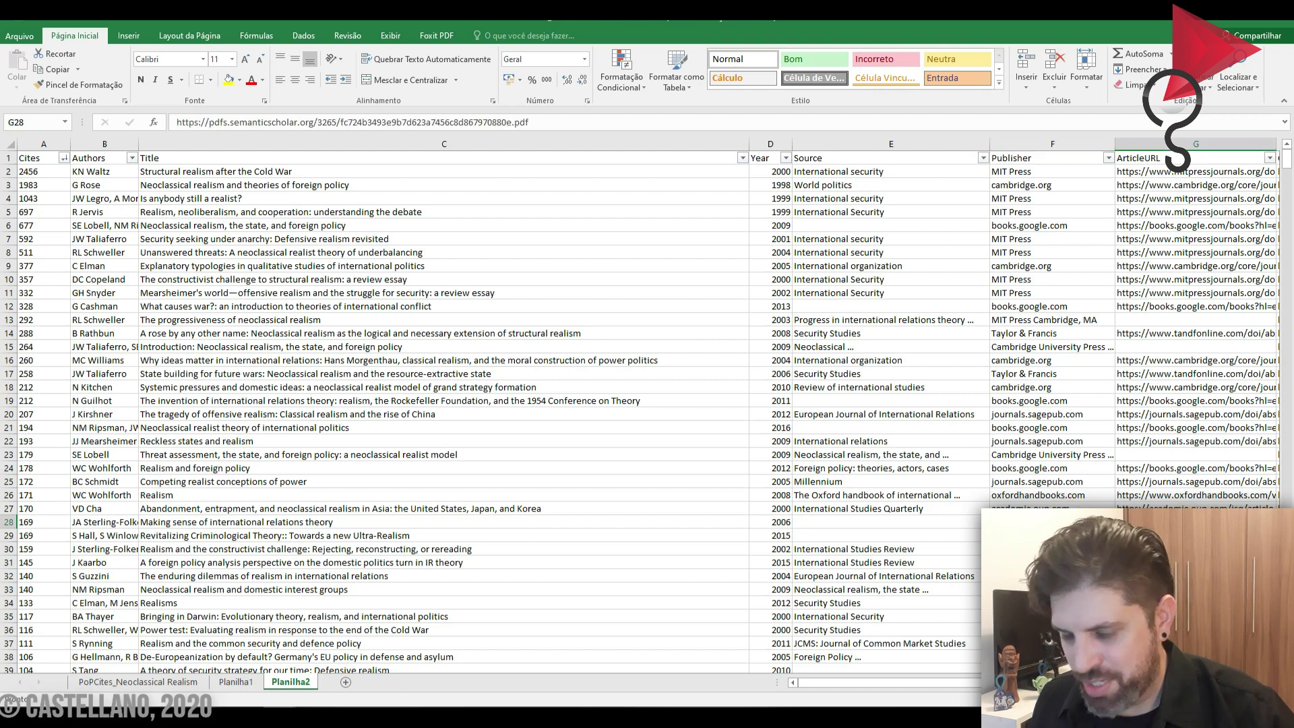
pyautogui.click(10, 522)
pyautogui.rightClick(9, 522)
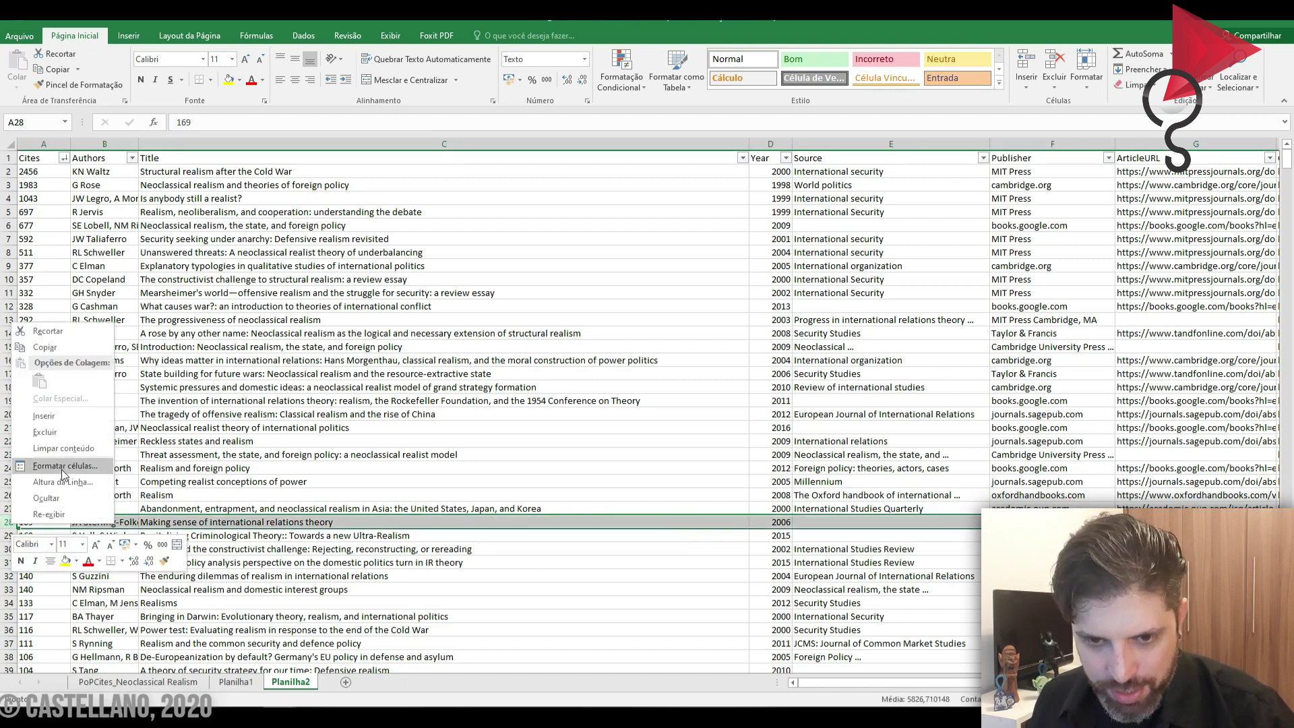
pyautogui.click(41, 442)
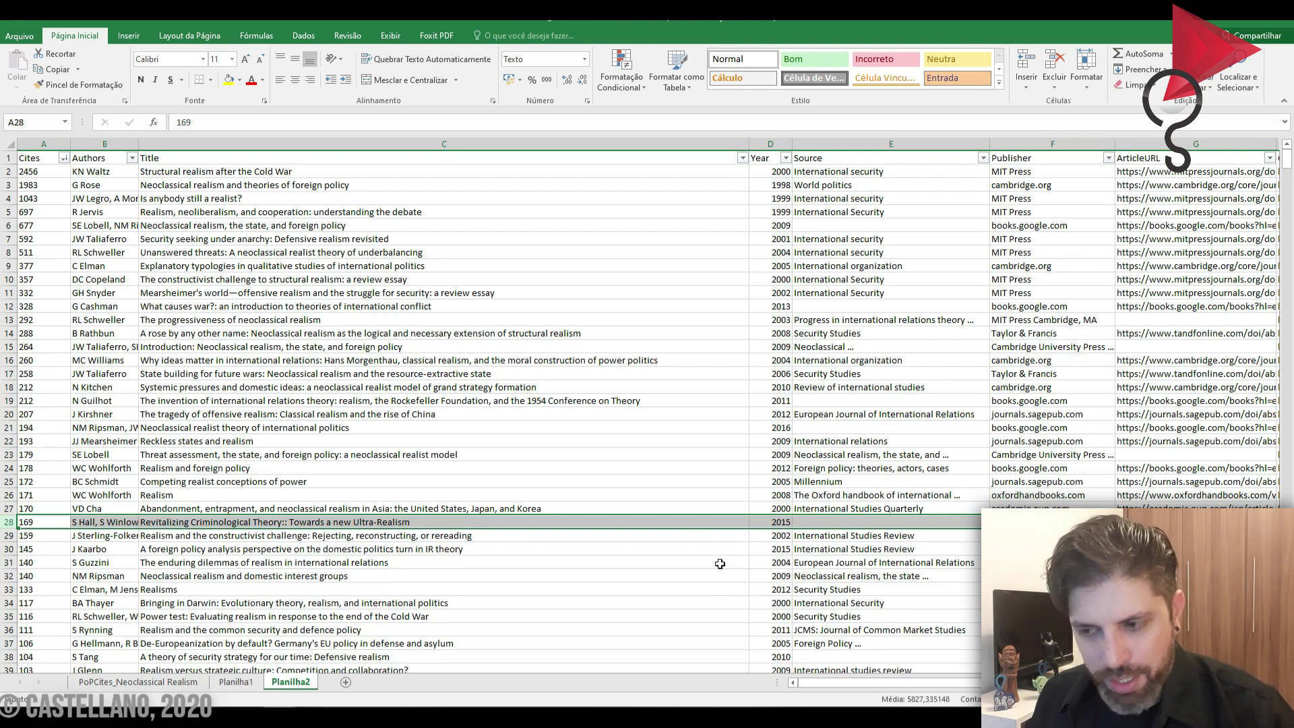
# Step: Delete row 28 of Planilha2, which holds the off-topic publication "Revitalizing Criminological Theory:: Towards a new Ultra-Realism"
pyautogui.click(583, 563)
pyautogui.click(485, 534)
pyautogui.click(494, 513)
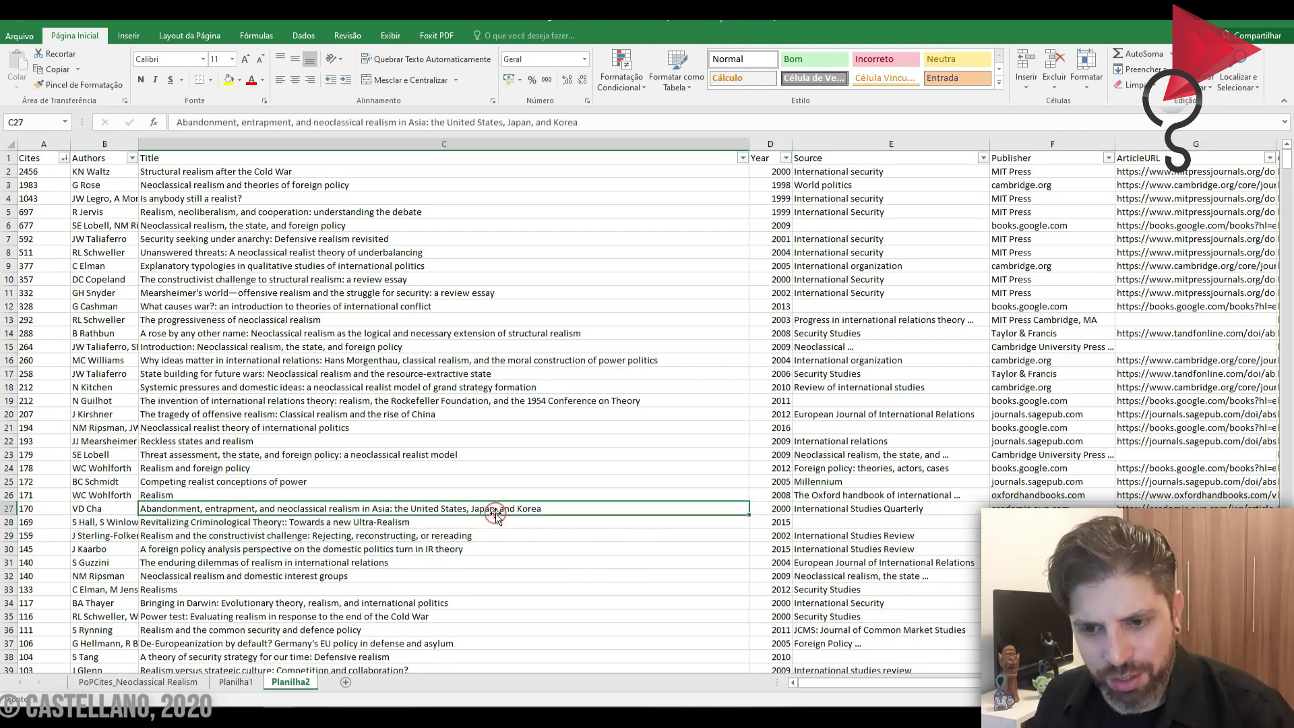
pyautogui.click(496, 524)
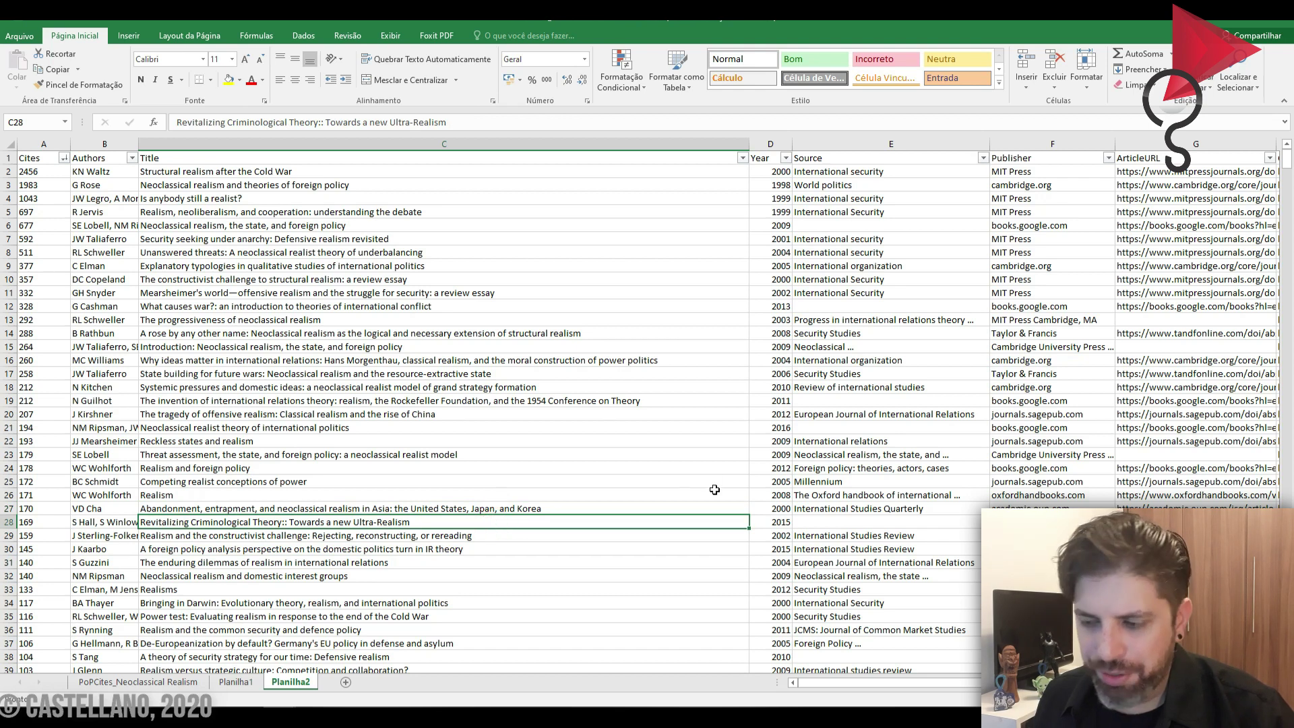
pyautogui.click(10, 522)
pyautogui.rightClick(10, 523)
pyautogui.click(47, 439)
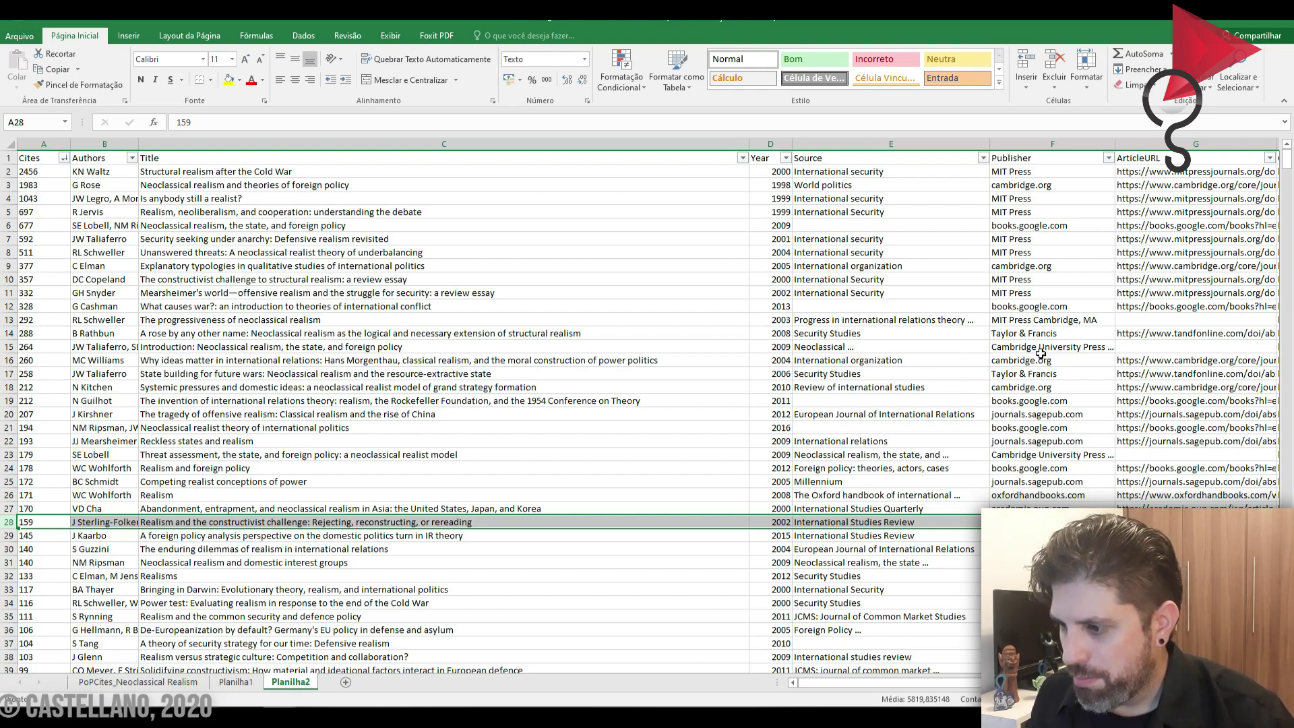
# Step: Review the titles and citation counts of the remaining Planilha2 publications, from the most cited entry down to the last row
pyautogui.scroll(-2, 1041, 354)
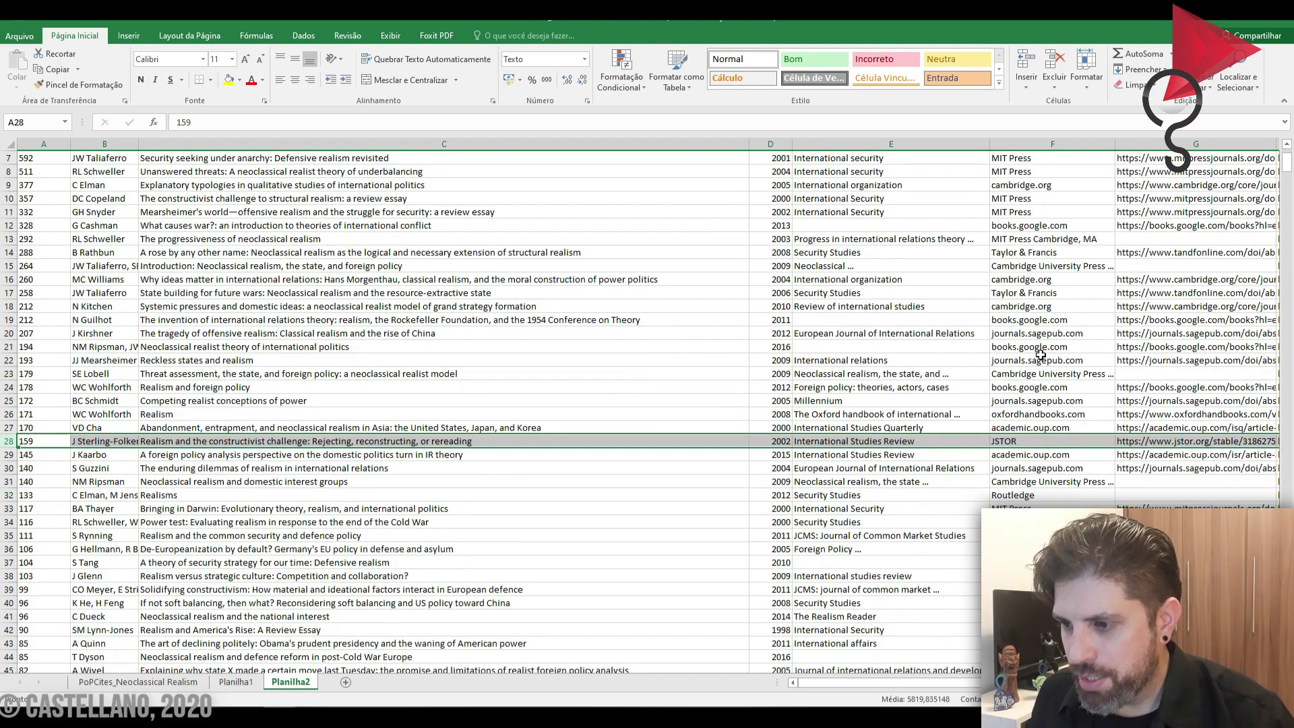
pyautogui.click(225, 567)
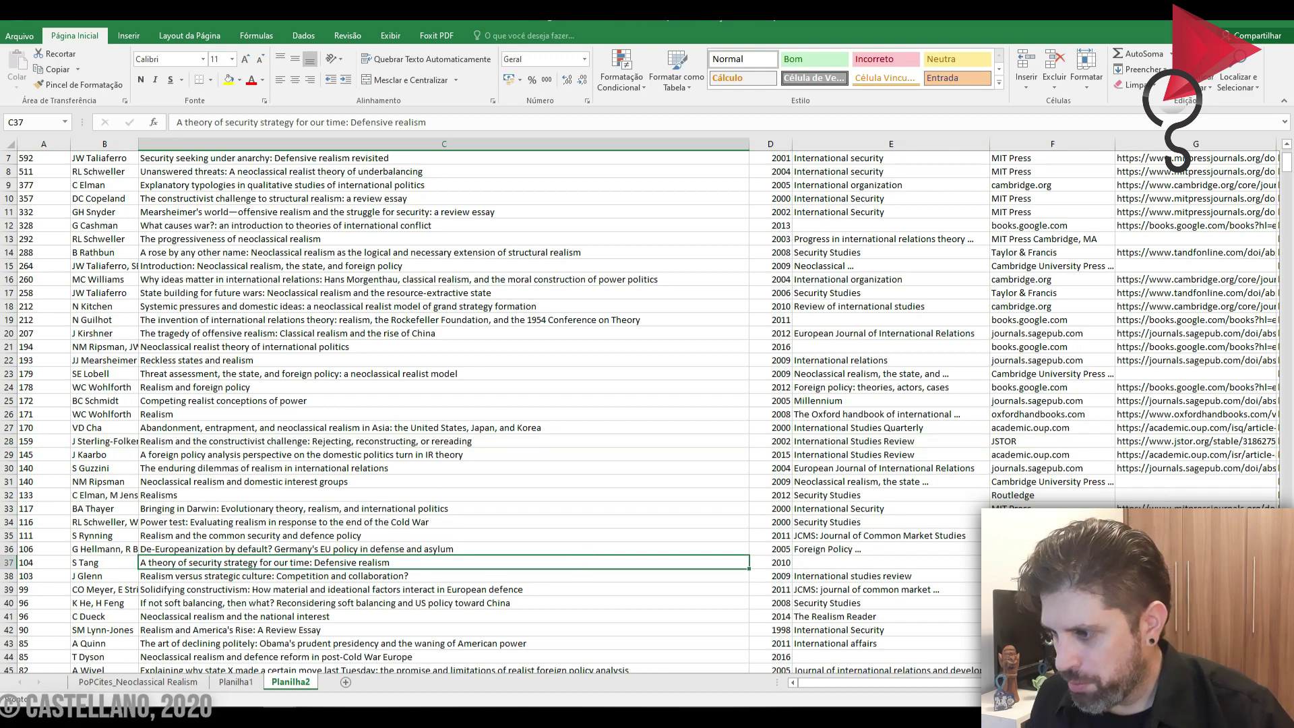
pyautogui.scroll(2, 9, 441)
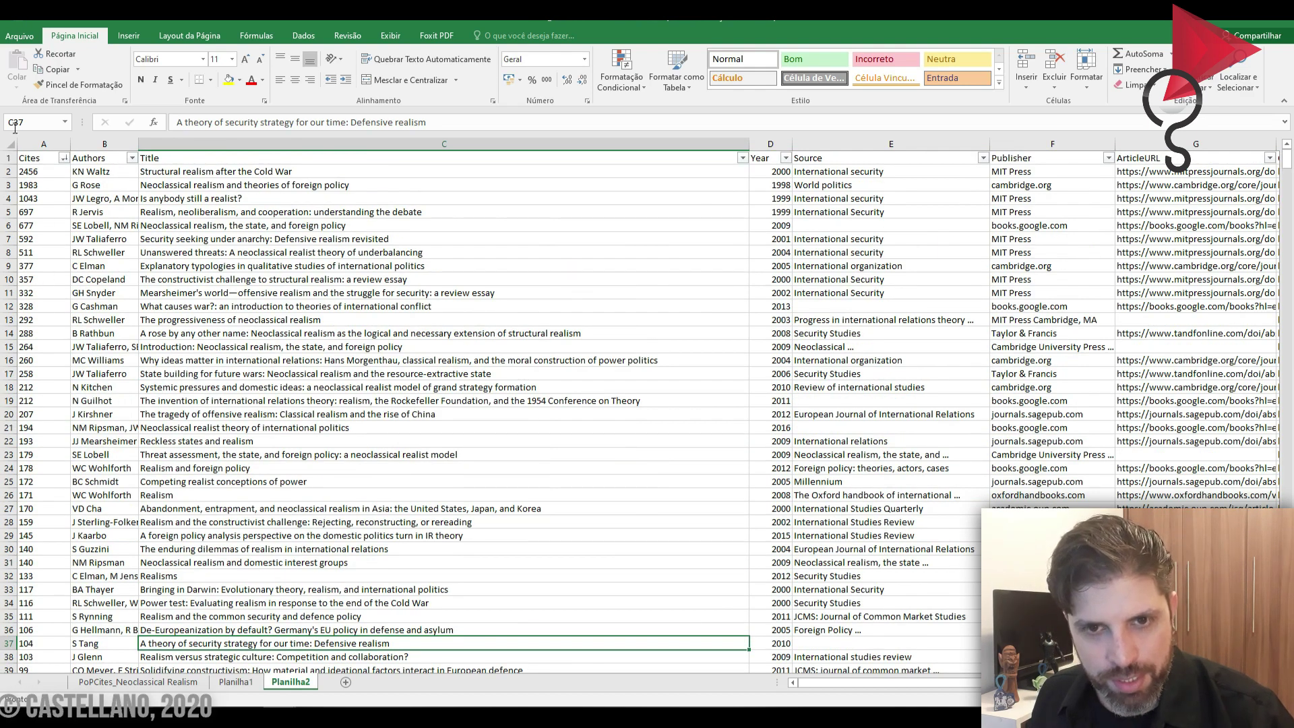
pyautogui.click(37, 171)
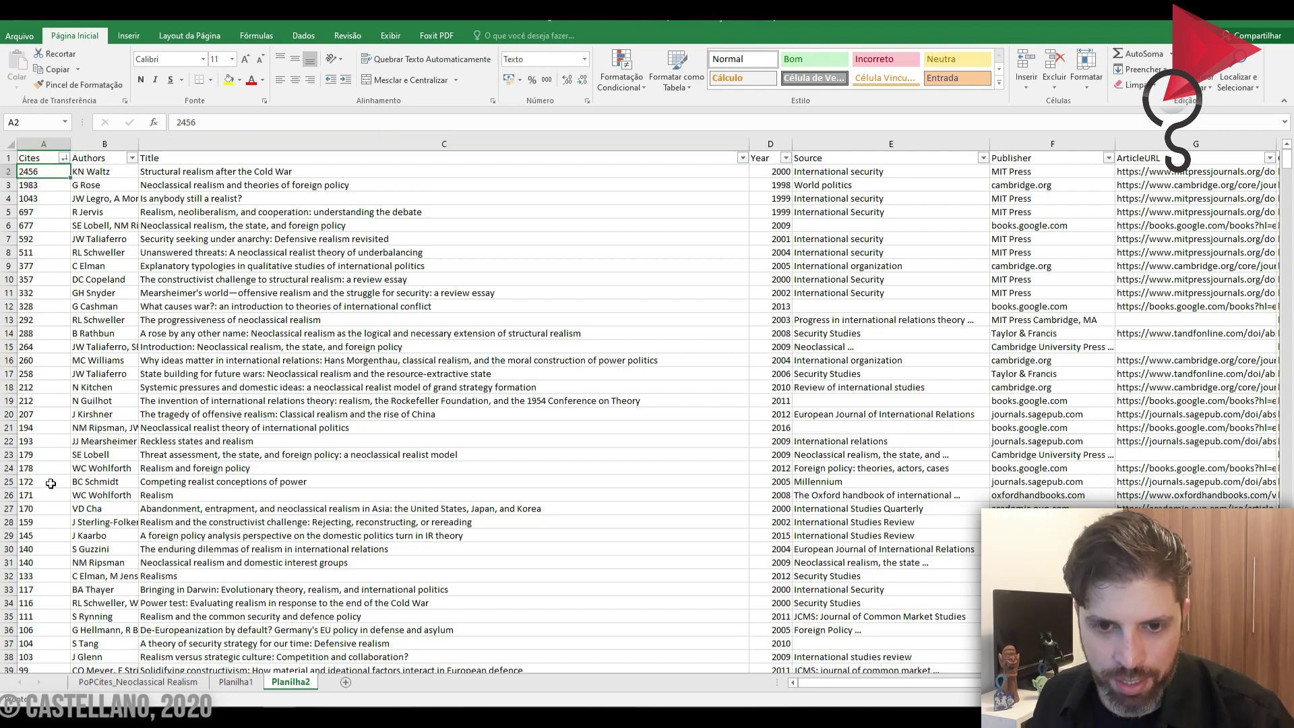
pyautogui.scroll(-20, 61, 481)
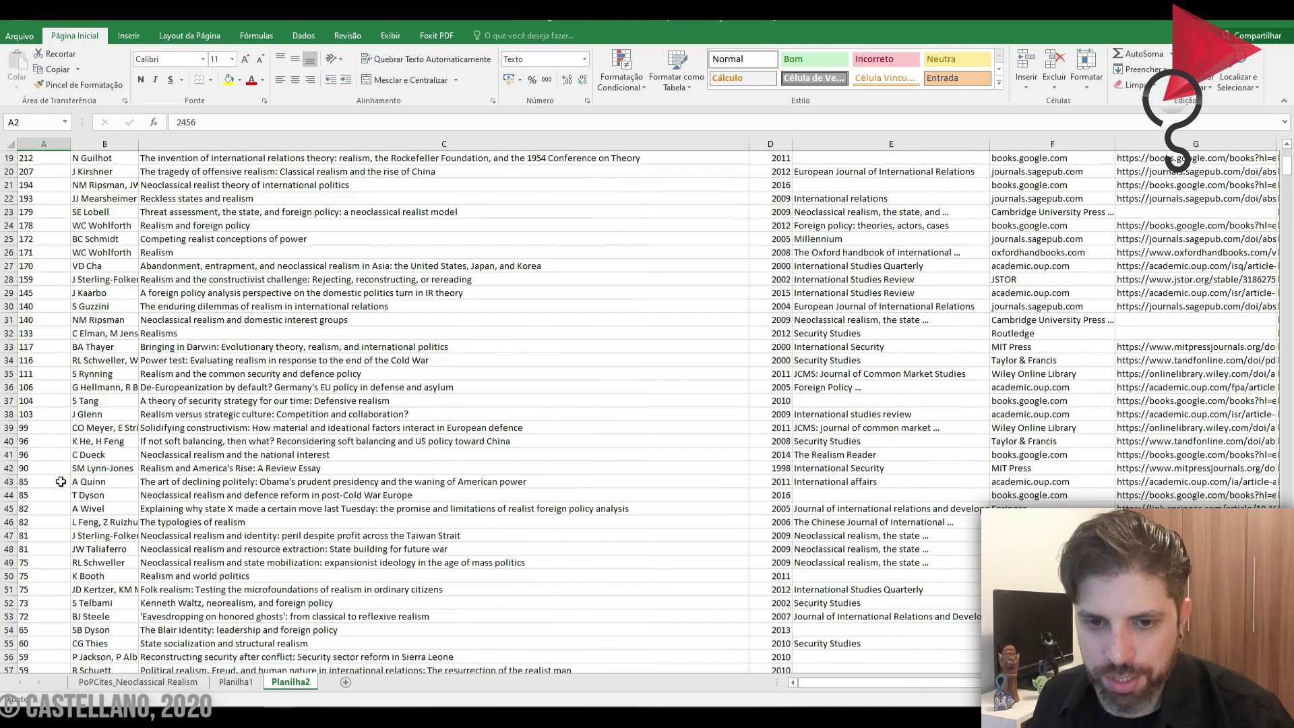
pyautogui.scroll(-1, 60, 481)
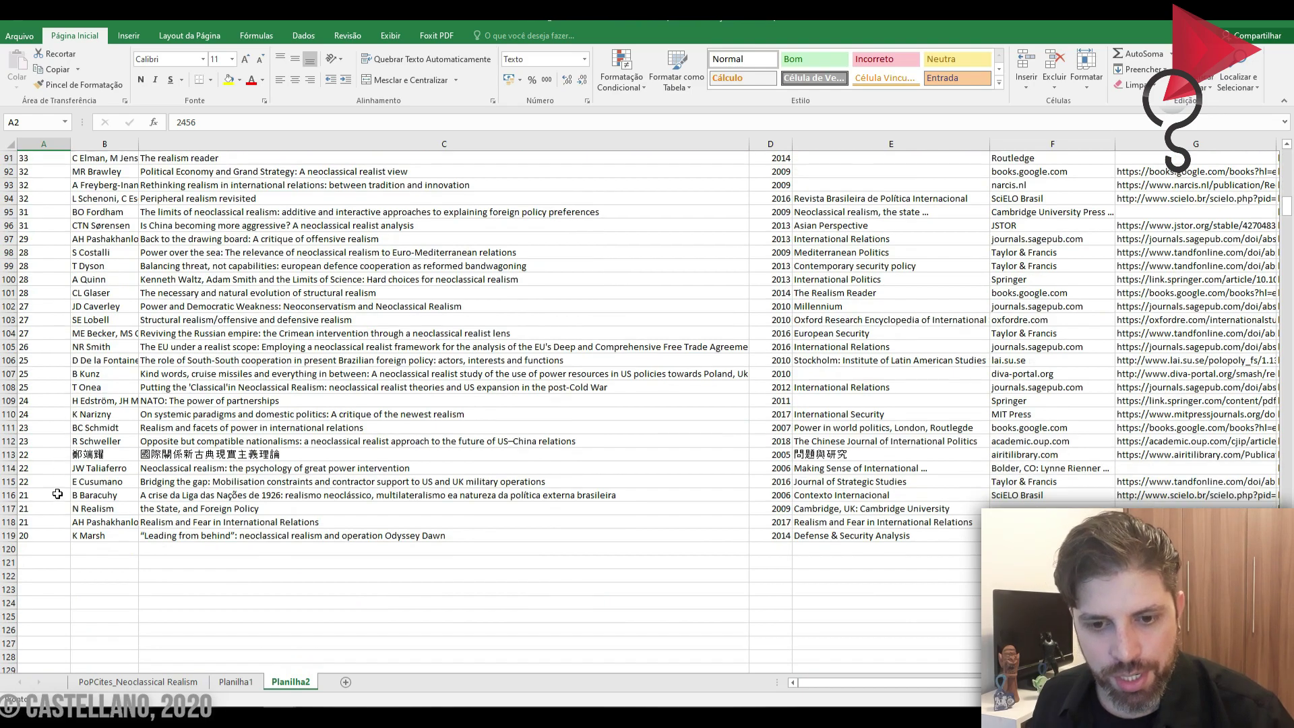
pyautogui.click(44, 548)
pyautogui.scroll(20, 33, 352)
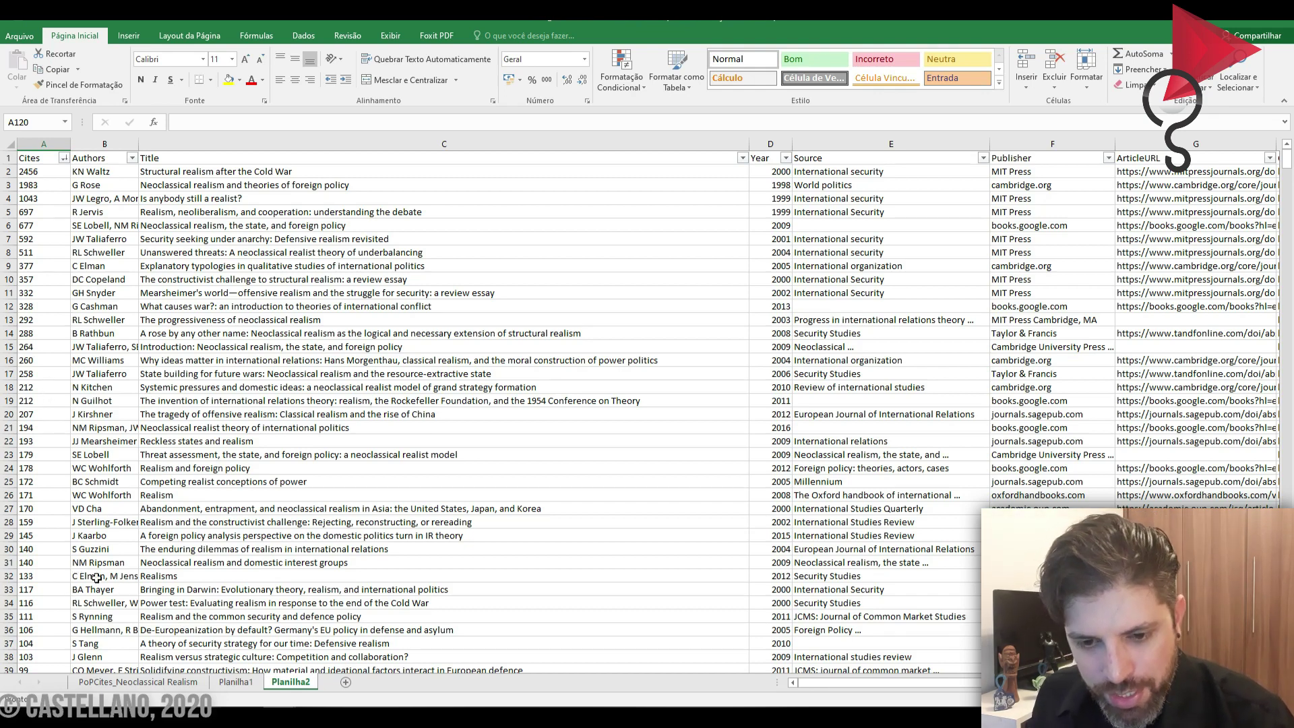
pyautogui.scroll(-6, 202, 506)
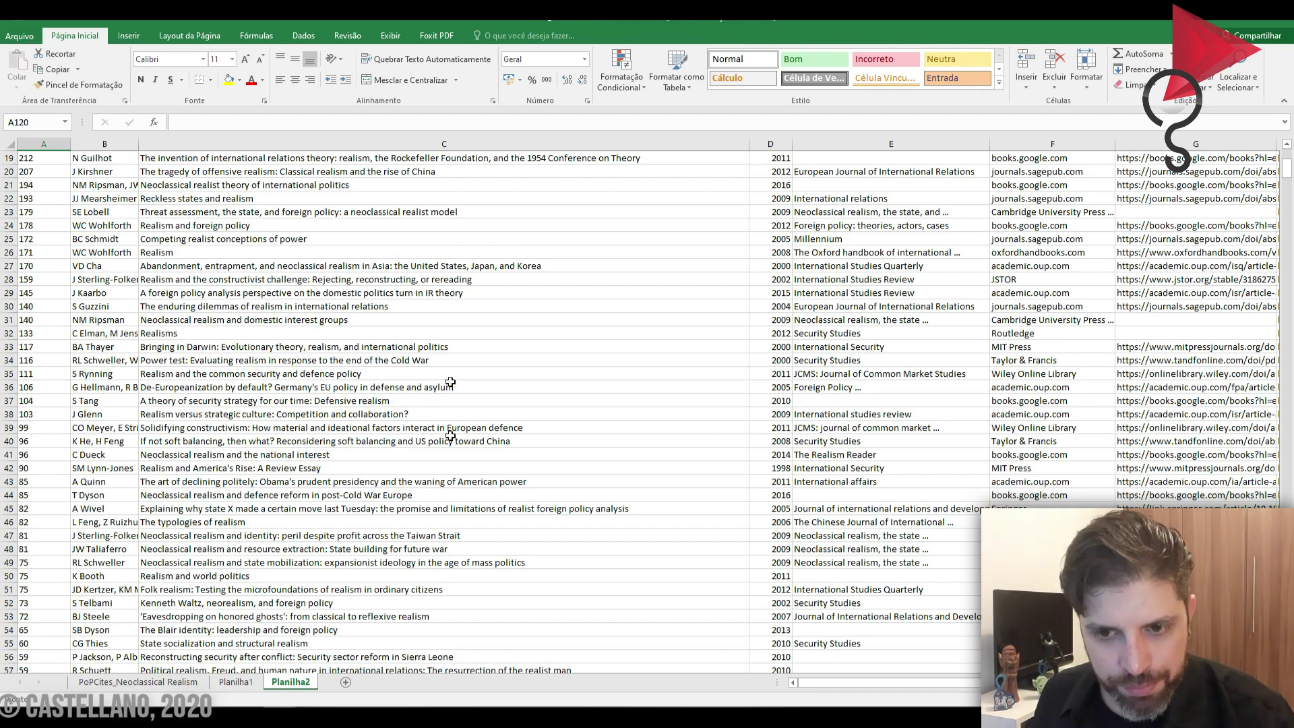
pyautogui.scroll(6, 814, 460)
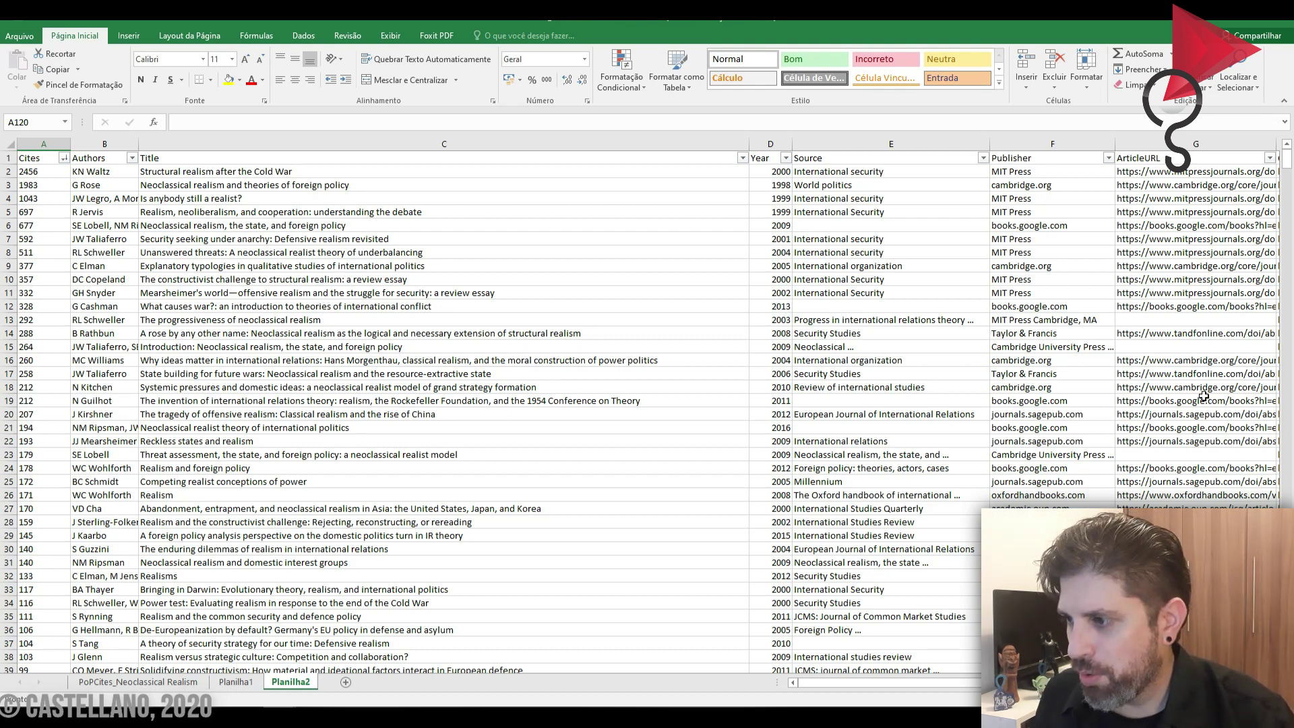
# Step: Inspect several article URLs, and delete row 6 with the book entry "Neoclassical realism, the state, and foreign policy"
pyautogui.click(1221, 341)
pyautogui.click(1212, 306)
pyautogui.click(1204, 265)
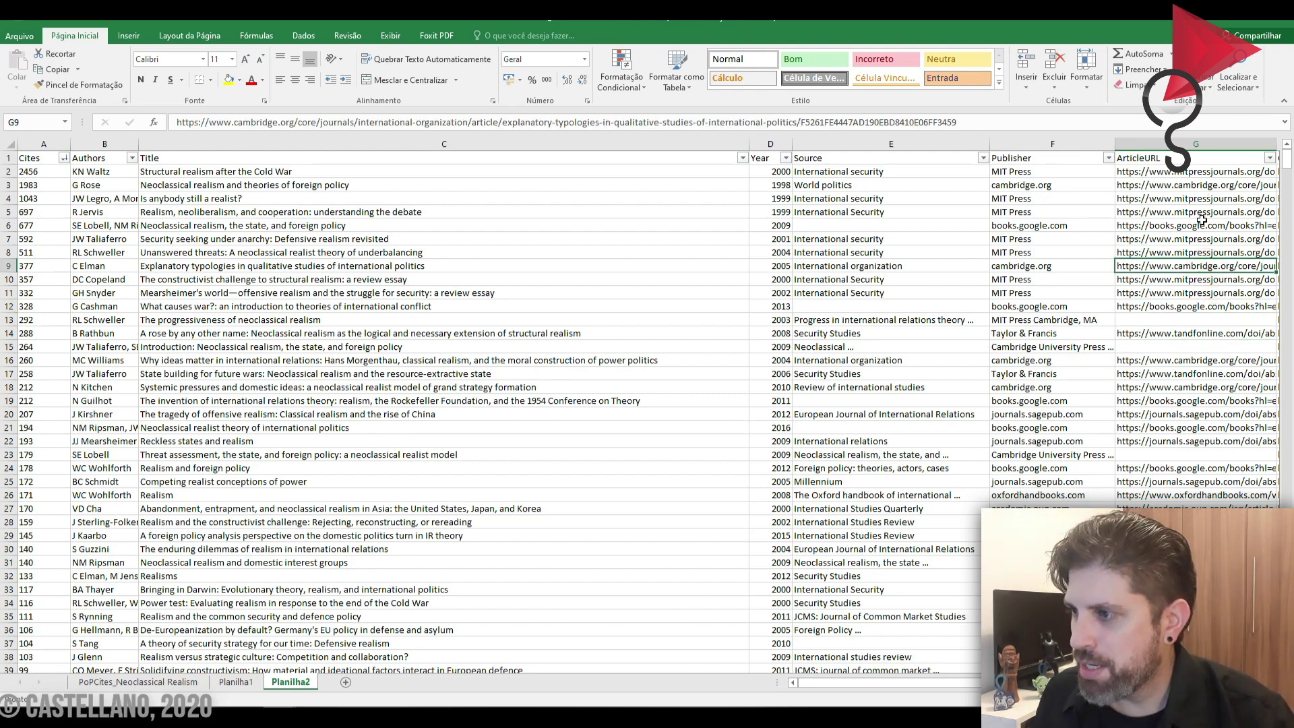
pyautogui.click(1201, 223)
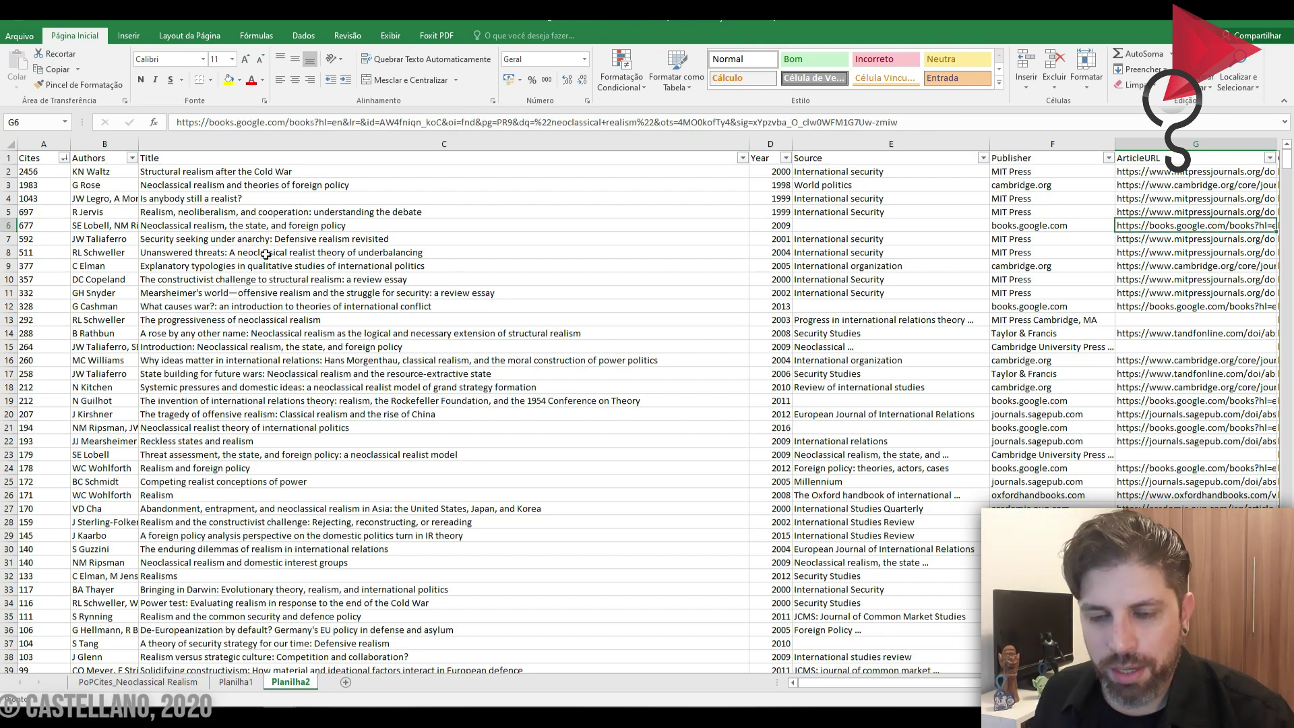
pyautogui.click(221, 225)
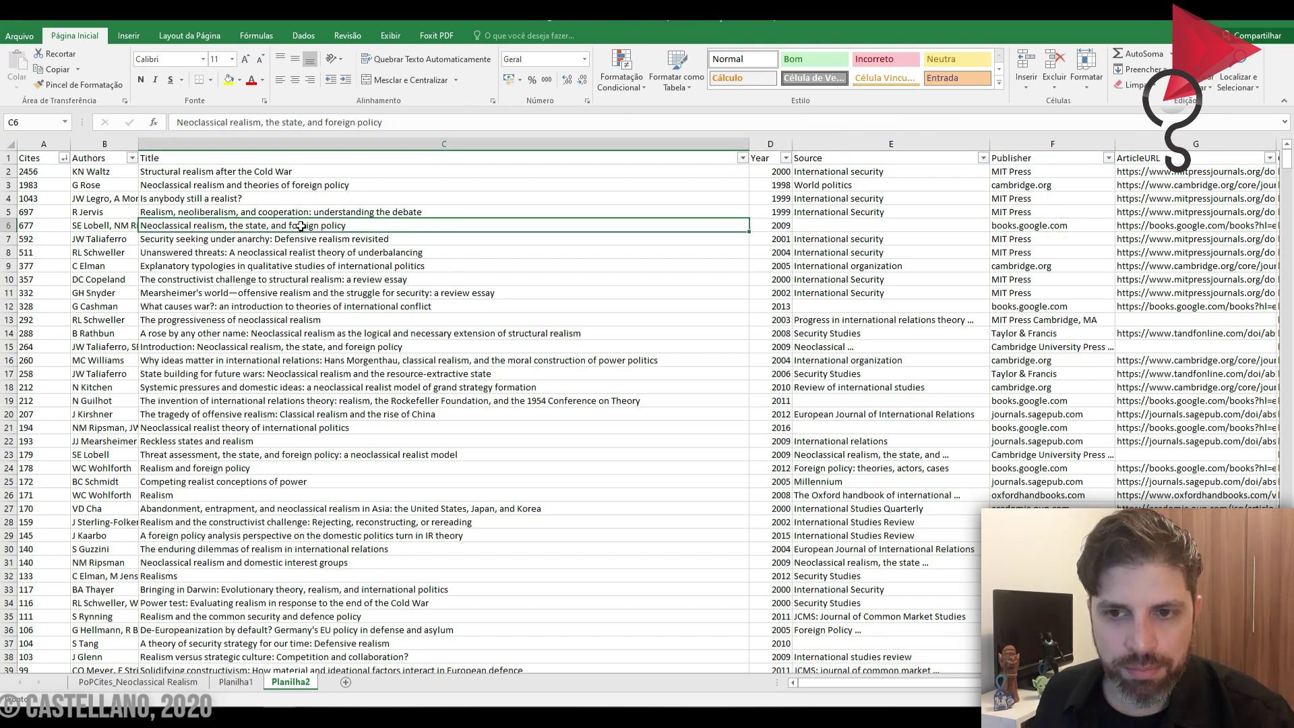
pyautogui.click(9, 225)
pyautogui.rightClick(10, 226)
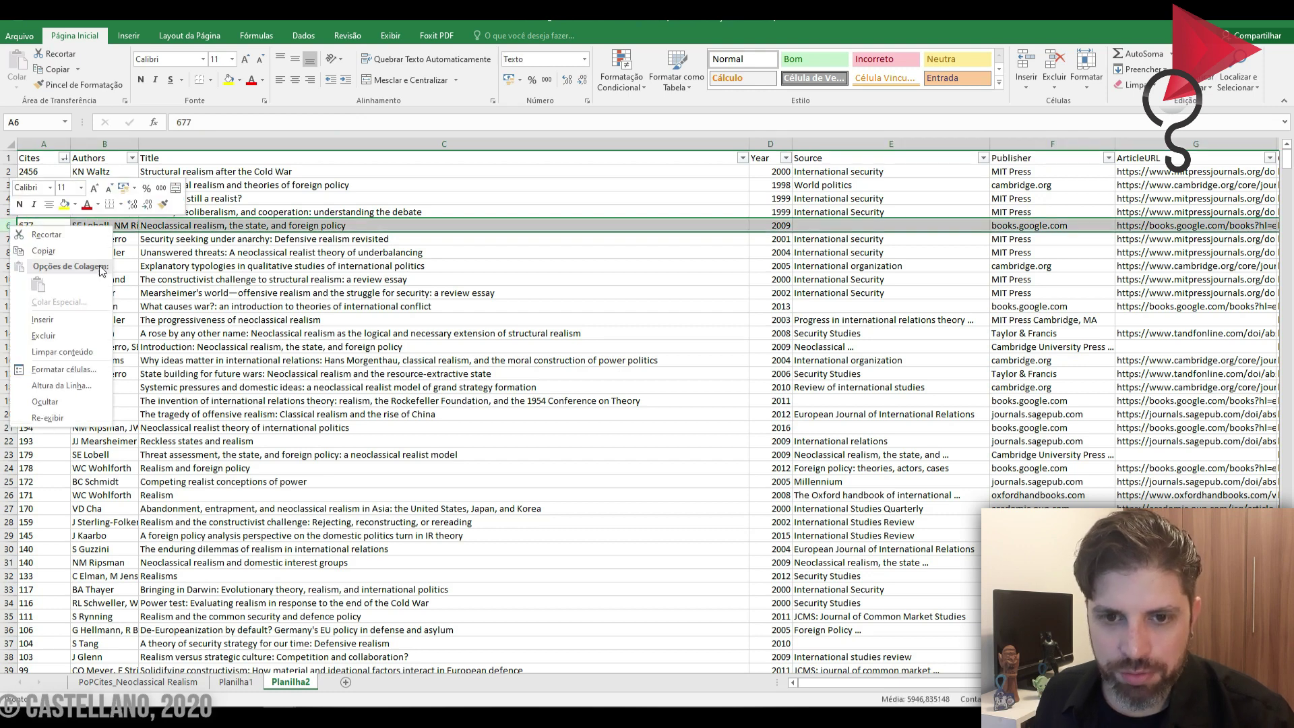
pyautogui.click(87, 337)
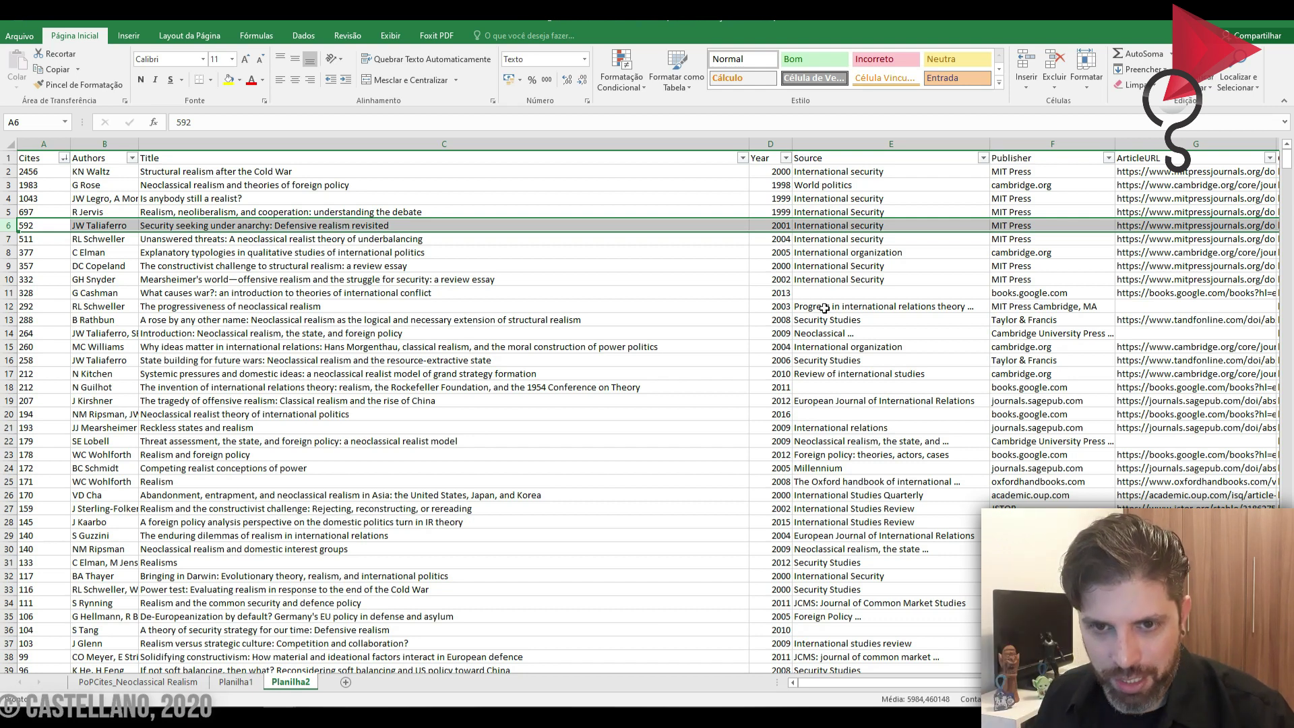
# Step: Check the Source entries of the most cited publications and the title in row 11, which has no source
pyautogui.click(821, 281)
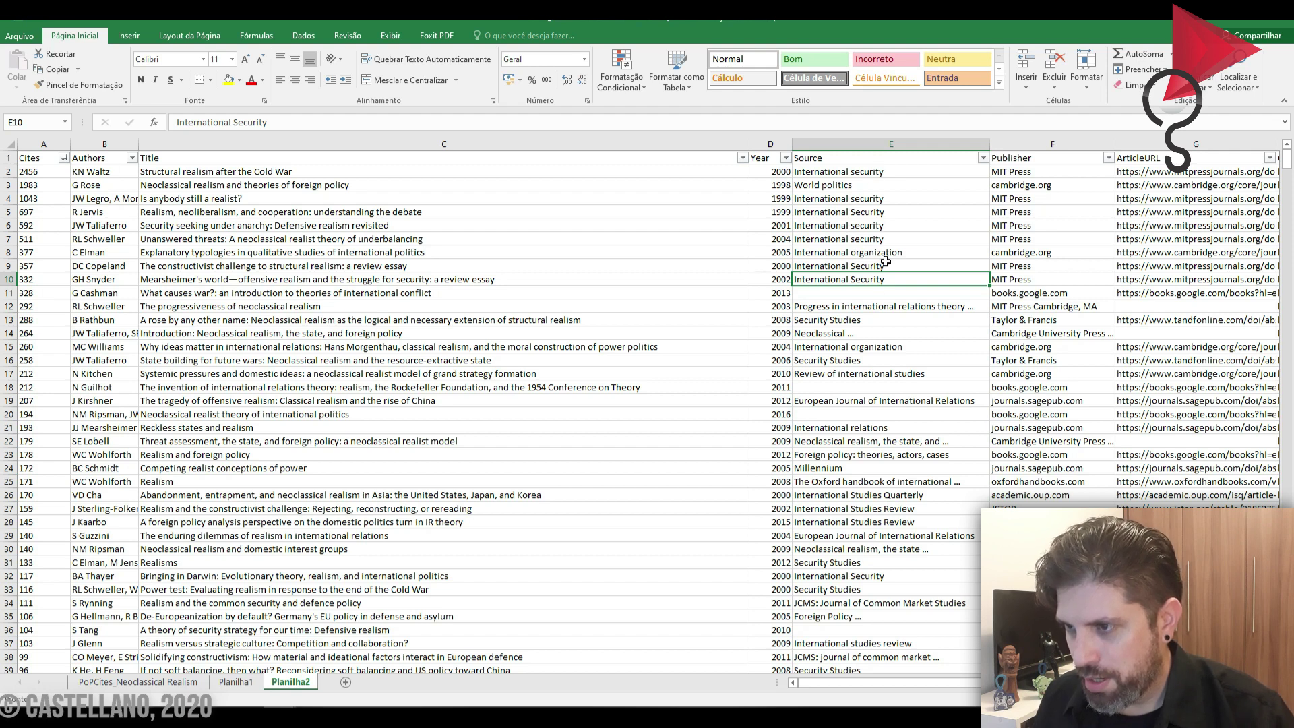
pyautogui.click(875, 175)
pyautogui.click(877, 252)
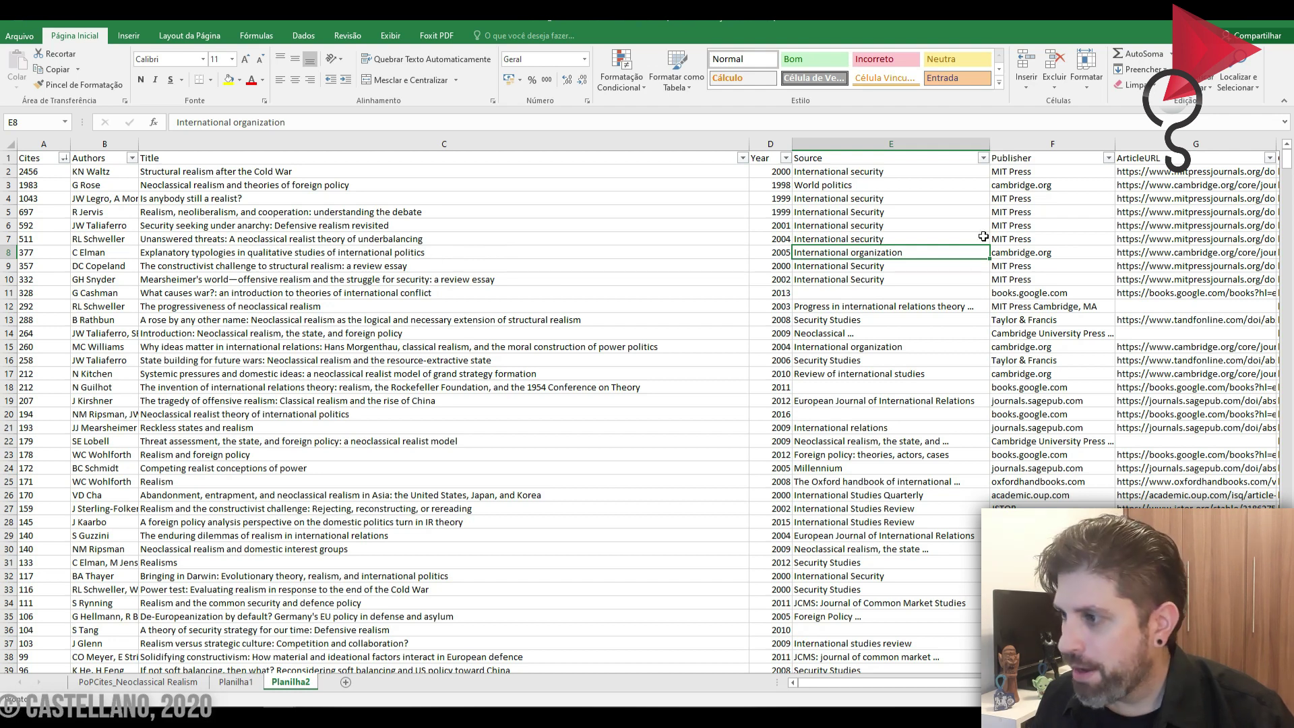
pyautogui.click(866, 293)
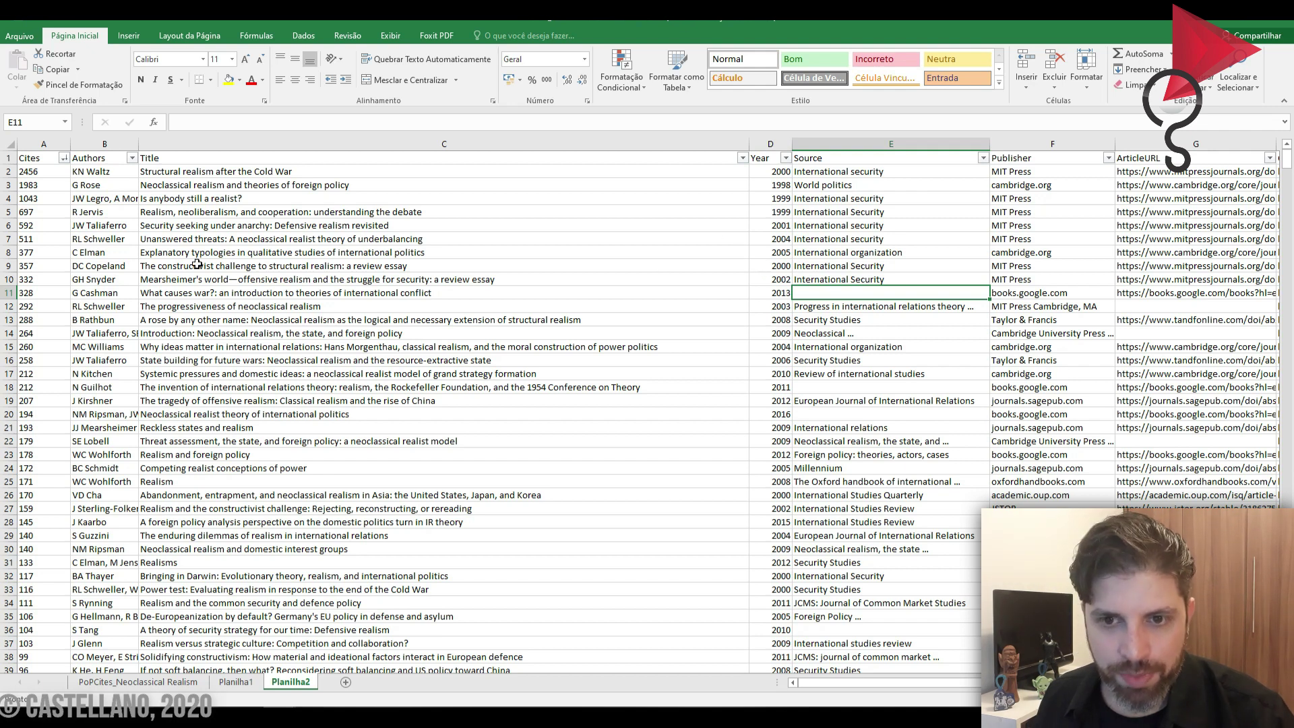
pyautogui.click(443, 295)
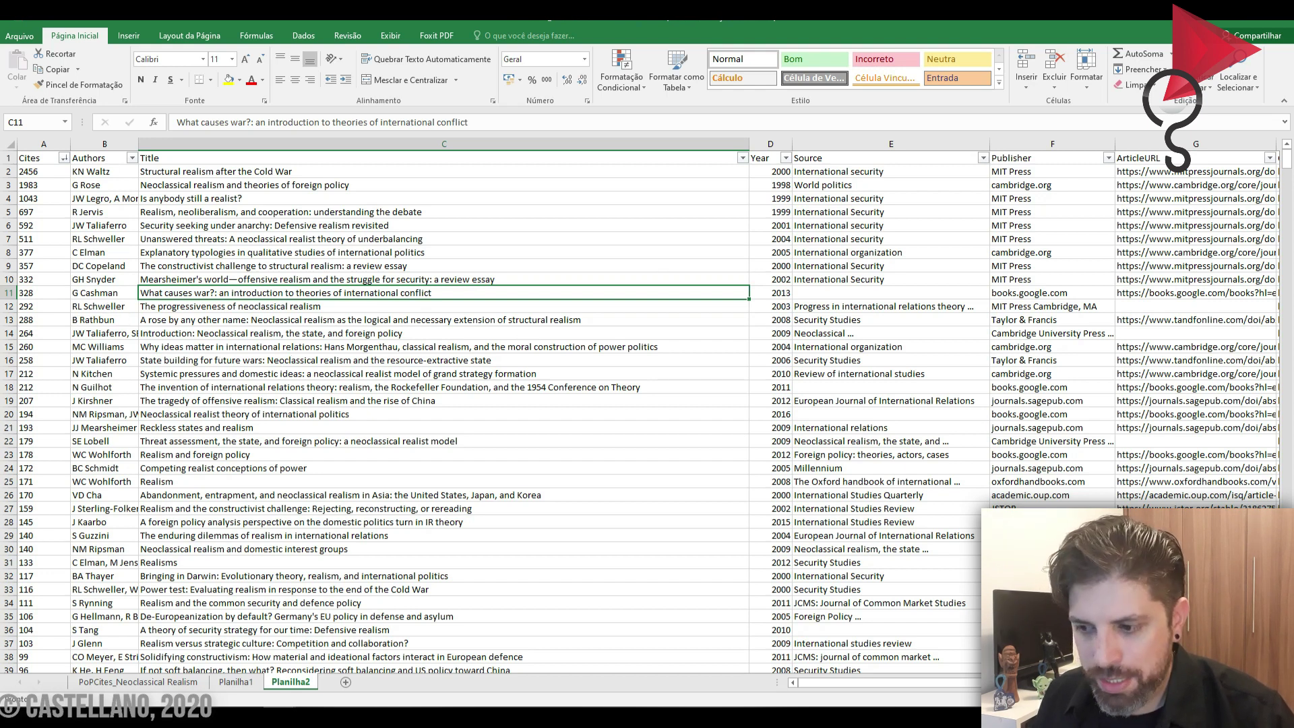
# Step: Try wrapping the text of the Abstract column in Planilha2 to read the abstracts within the column
pyautogui.moveTo(840, 683); pyautogui.dragTo(986, 683)
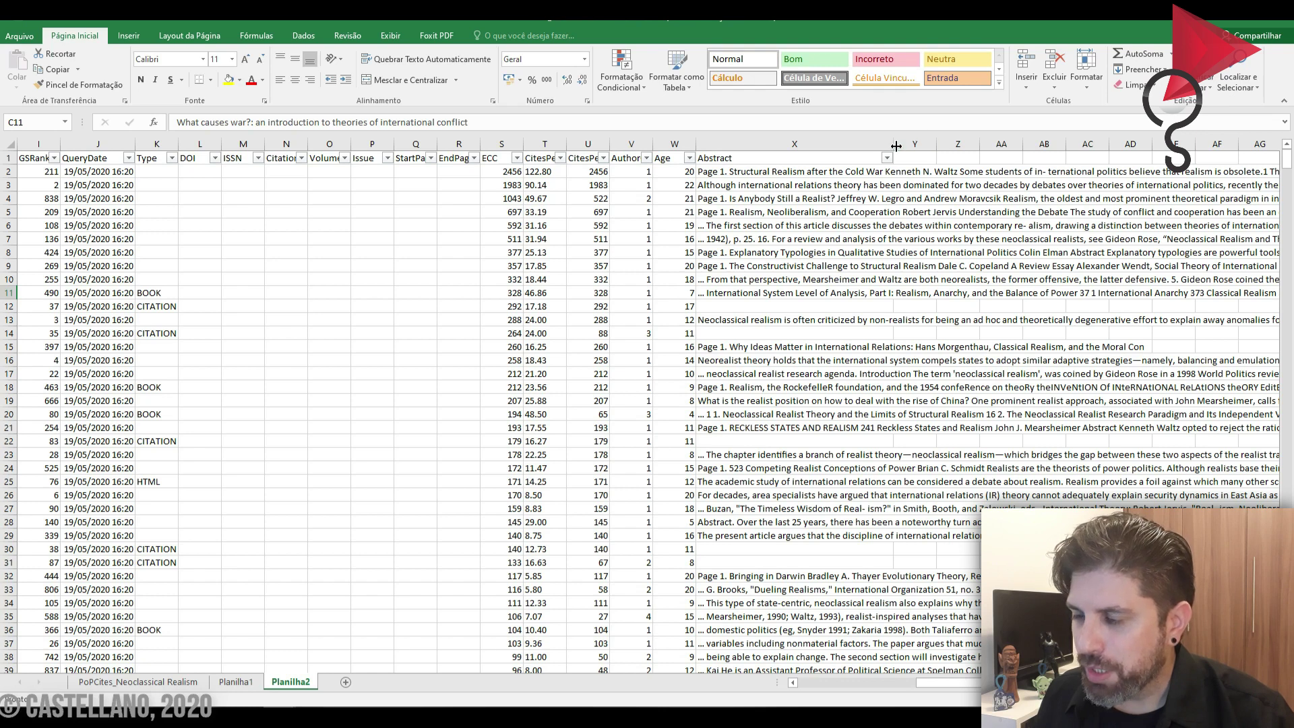
pyautogui.click(873, 145)
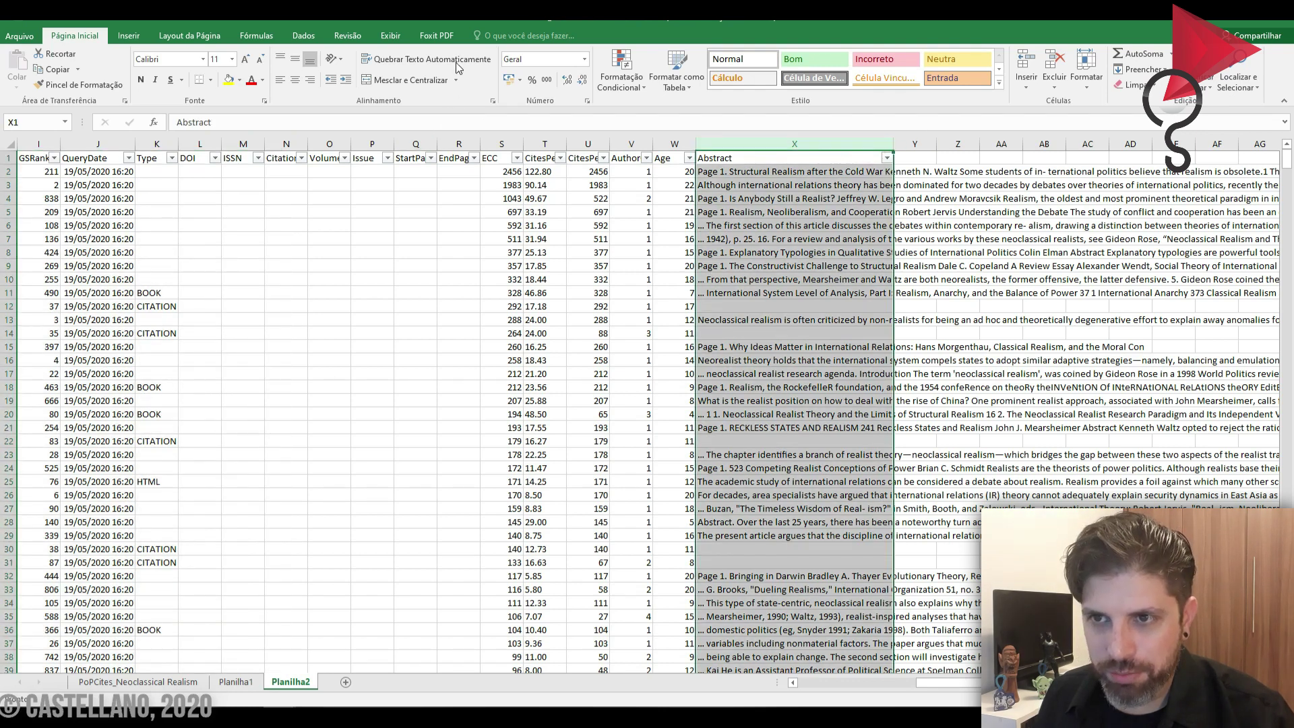
pyautogui.click(457, 62)
pyautogui.click(778, 172)
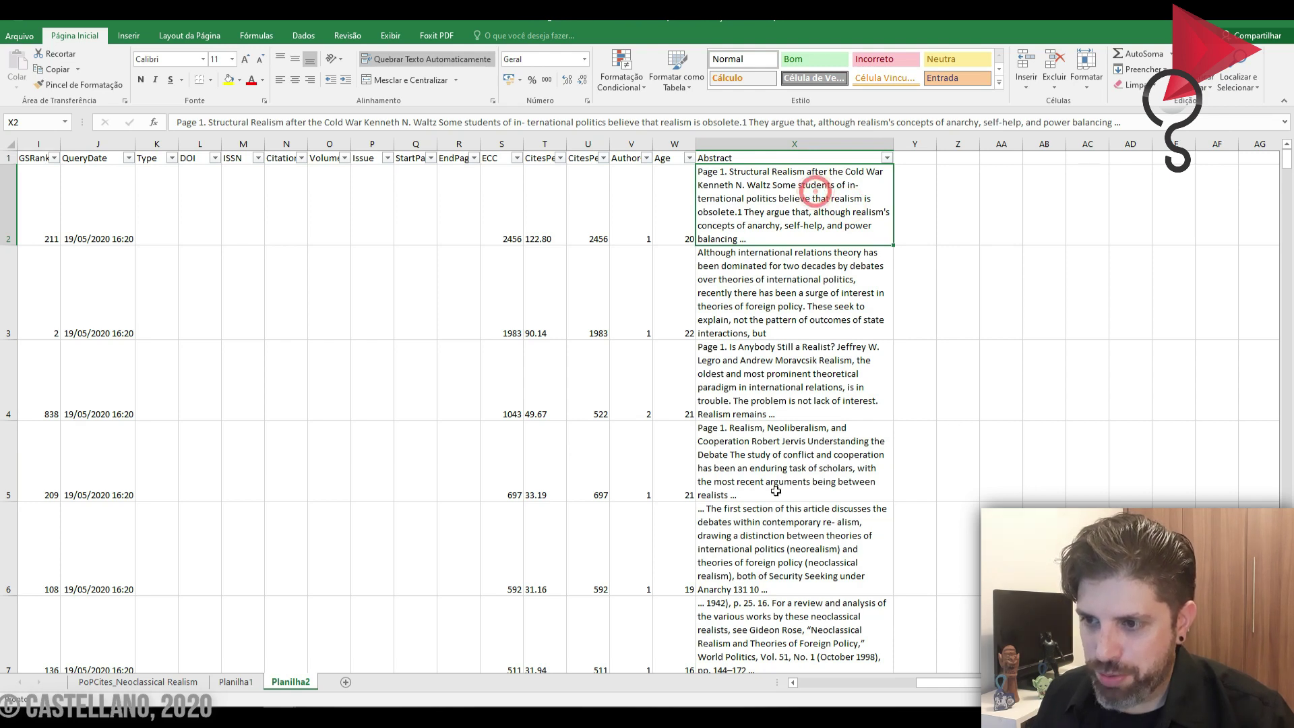
pyautogui.click(788, 599)
pyautogui.moveTo(953, 683)
pyautogui.mouseDown()
pyautogui.moveTo(747, 690)
pyautogui.moveTo(965, 686)
pyautogui.mouseUp()
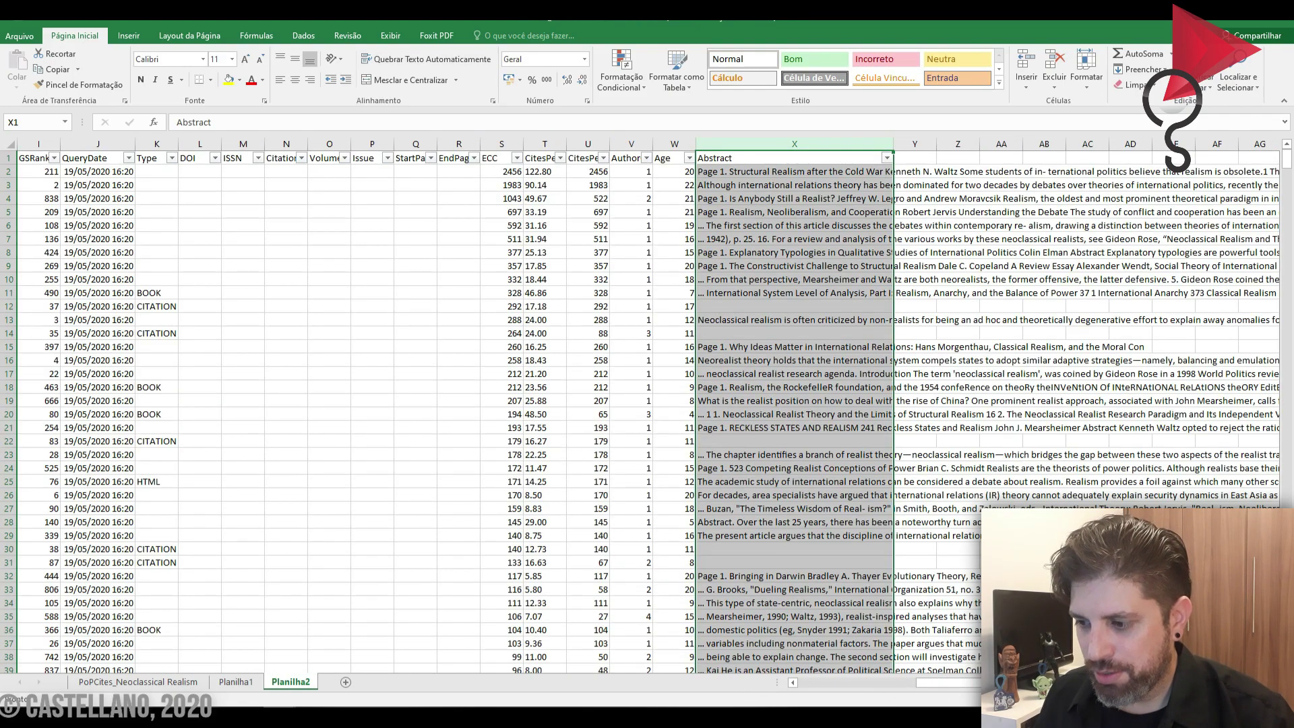
# Step: Copy the ArticleURL of "Structural realism after the Cold War" from cell G2
pyautogui.moveTo(951, 687)
pyautogui.mouseDown()
pyautogui.moveTo(851, 701)
pyautogui.moveTo(938, 705)
pyautogui.mouseUp()
pyautogui.click(511, 174)
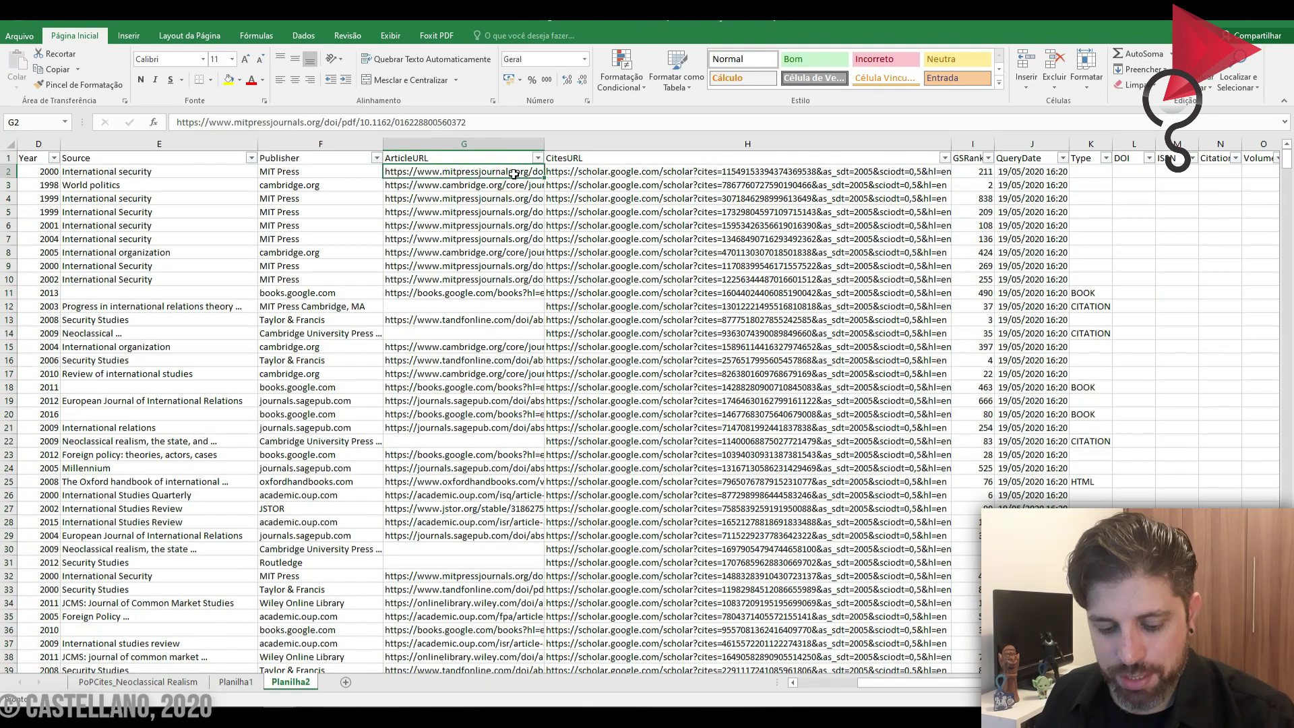
pyautogui.hotkey('ctrl', 'c')
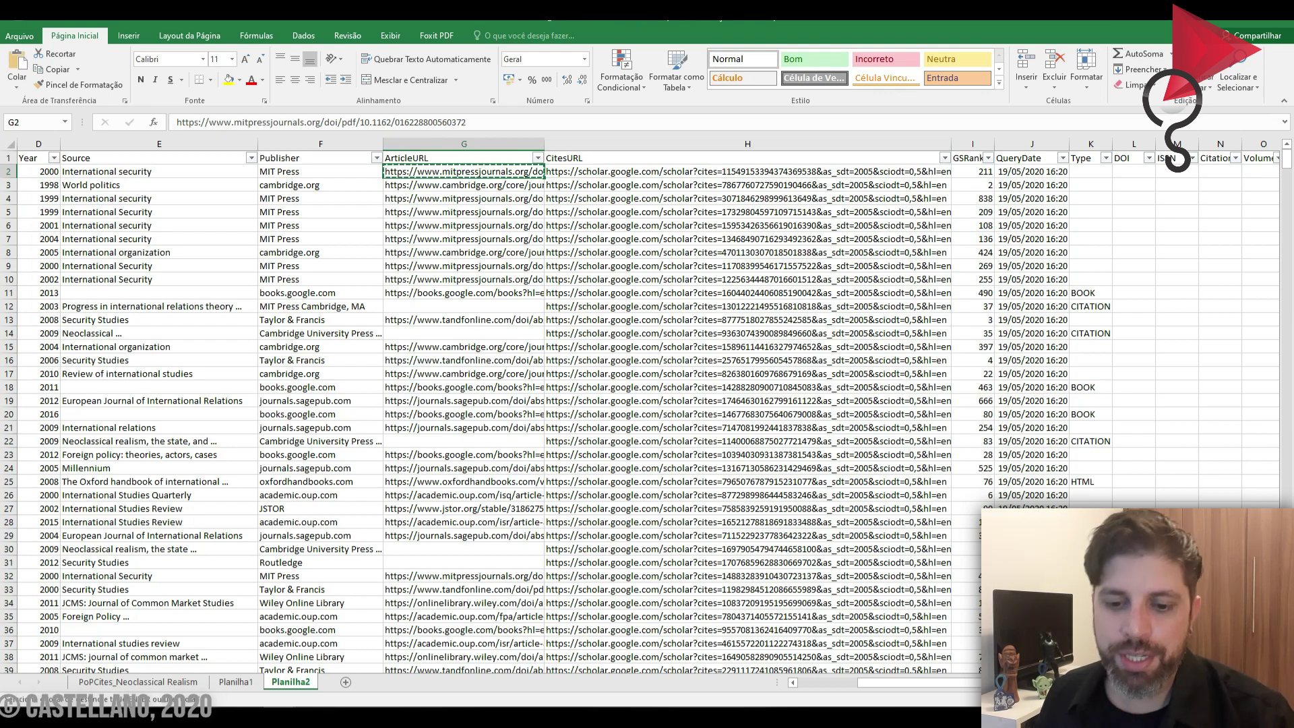
pyautogui.moveTo(213, 718)
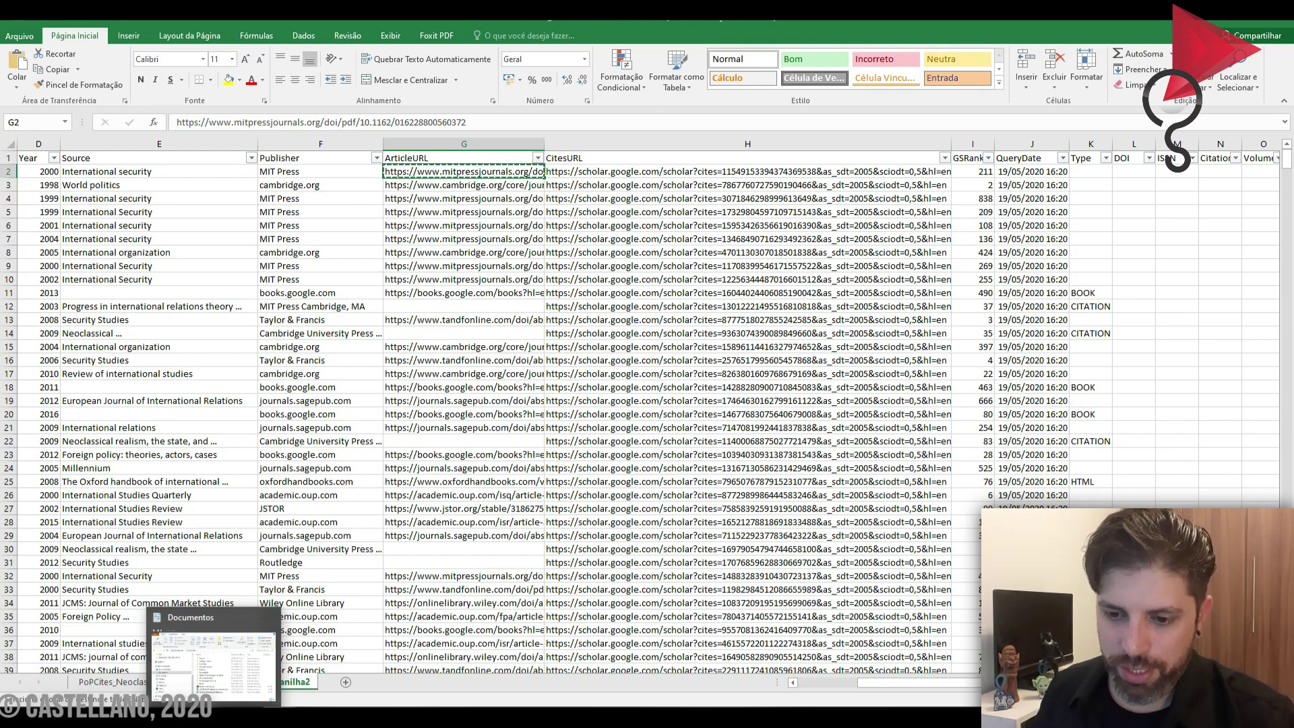
pyautogui.moveTo(920, 683); pyautogui.dragTo(873, 685)
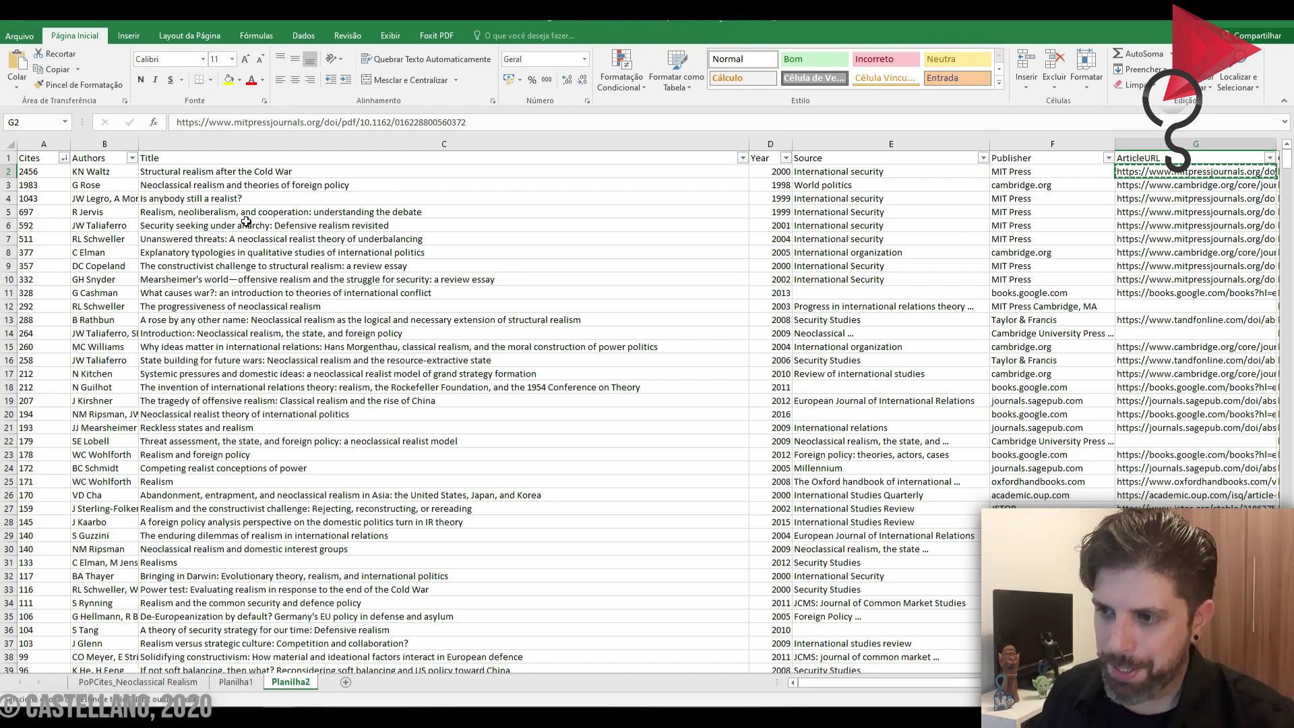
pyautogui.click(58, 143)
pyautogui.rightClick(59, 144)
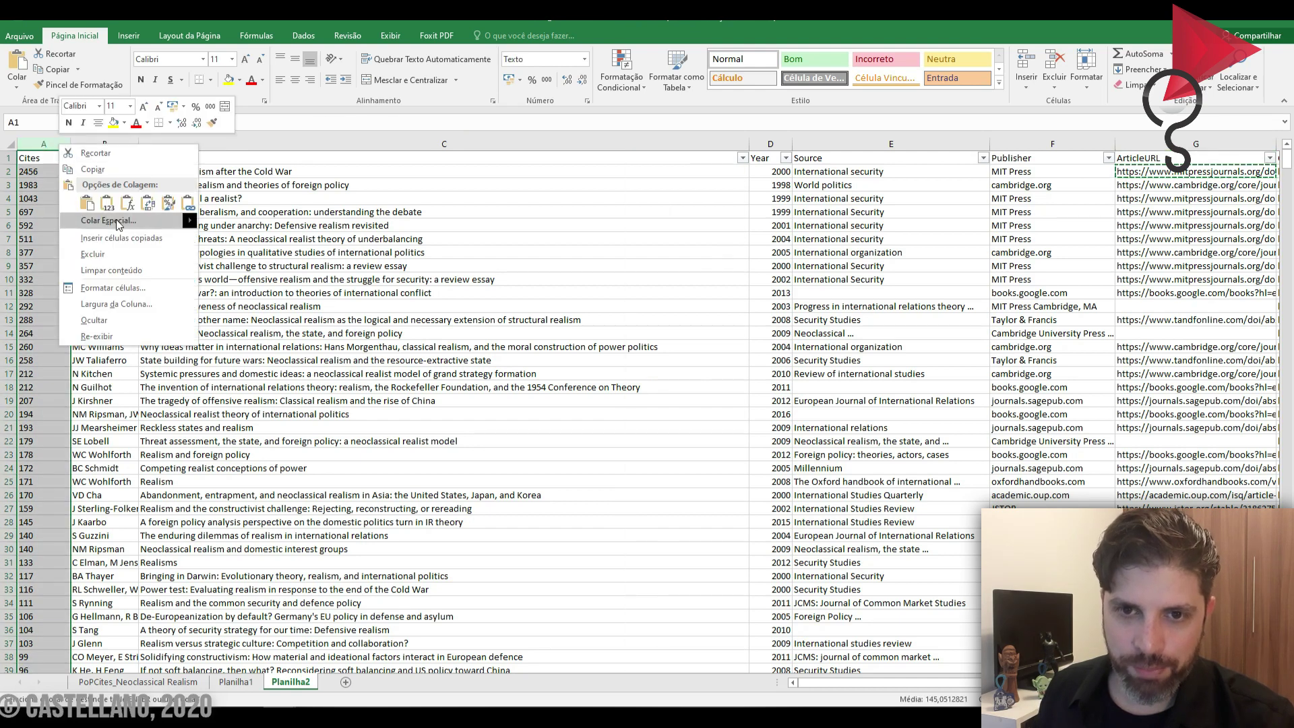
pyautogui.press('Escape')
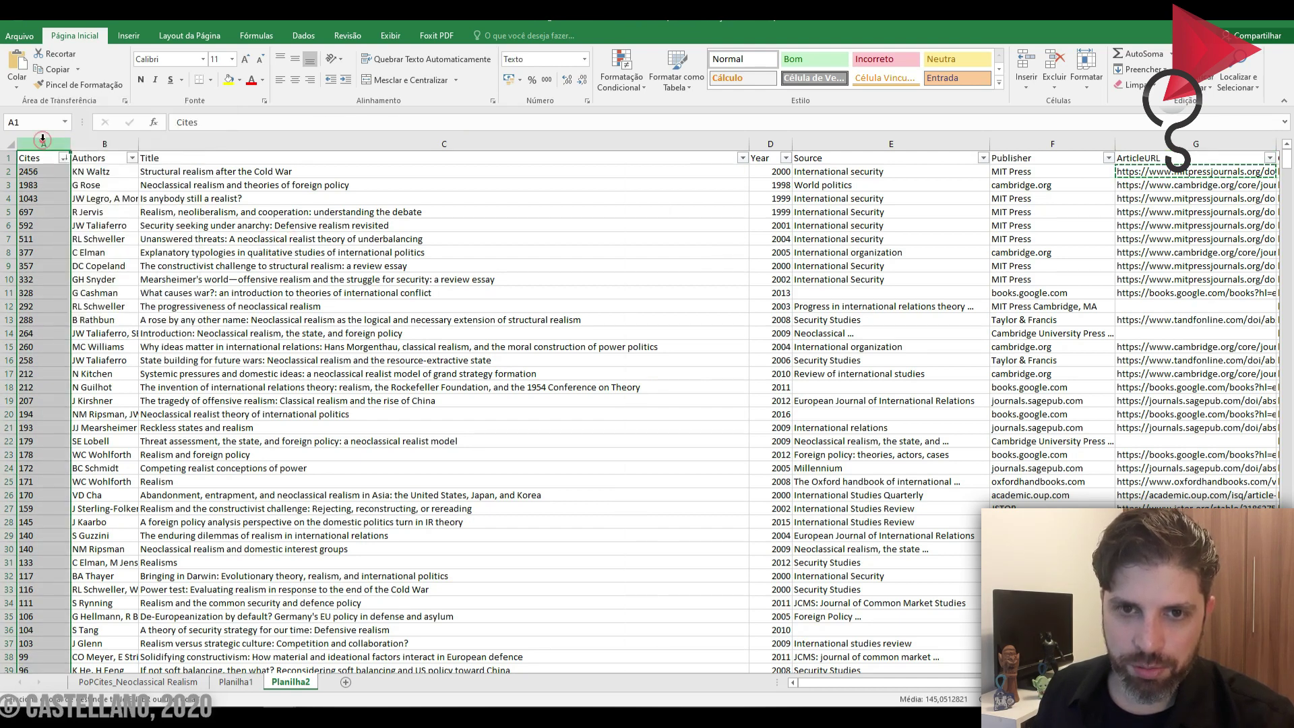
pyautogui.rightClick(44, 147)
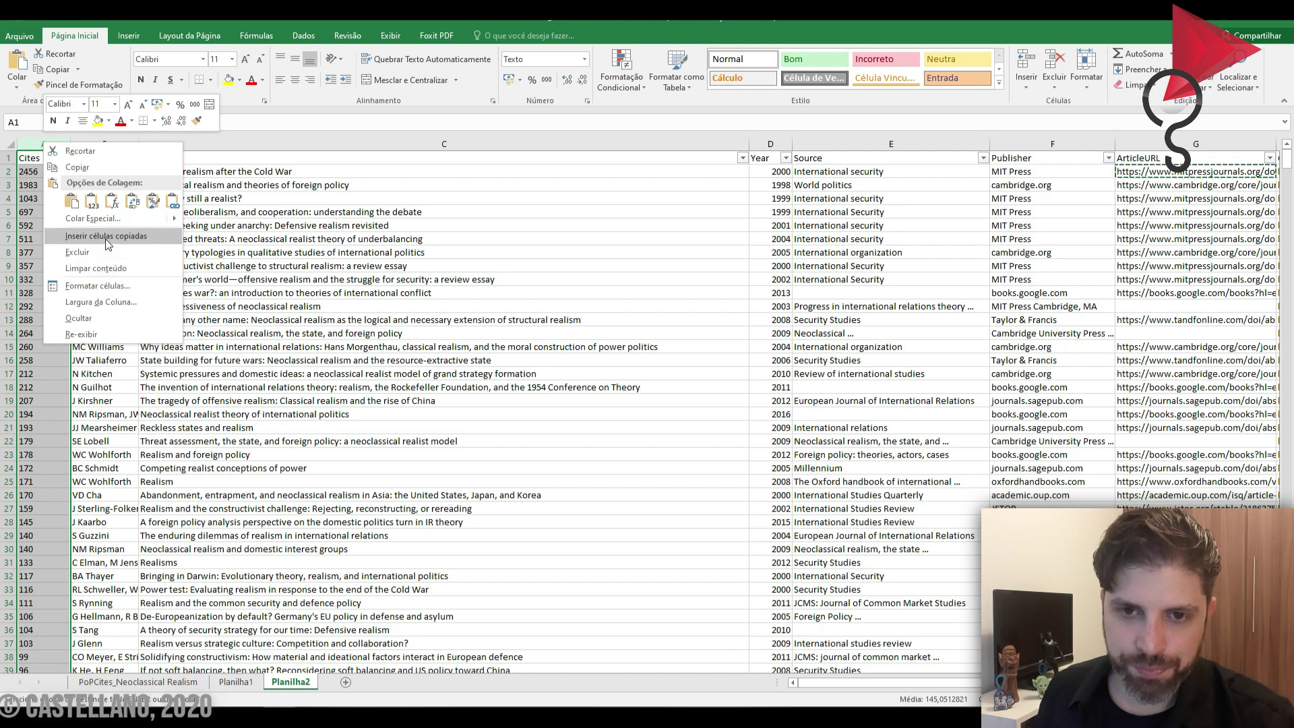
pyautogui.press('Escape')
# Step: Clear the pending copy, insert an empty column before Cites and head it "Prioridade"
pyautogui.press('Escape')
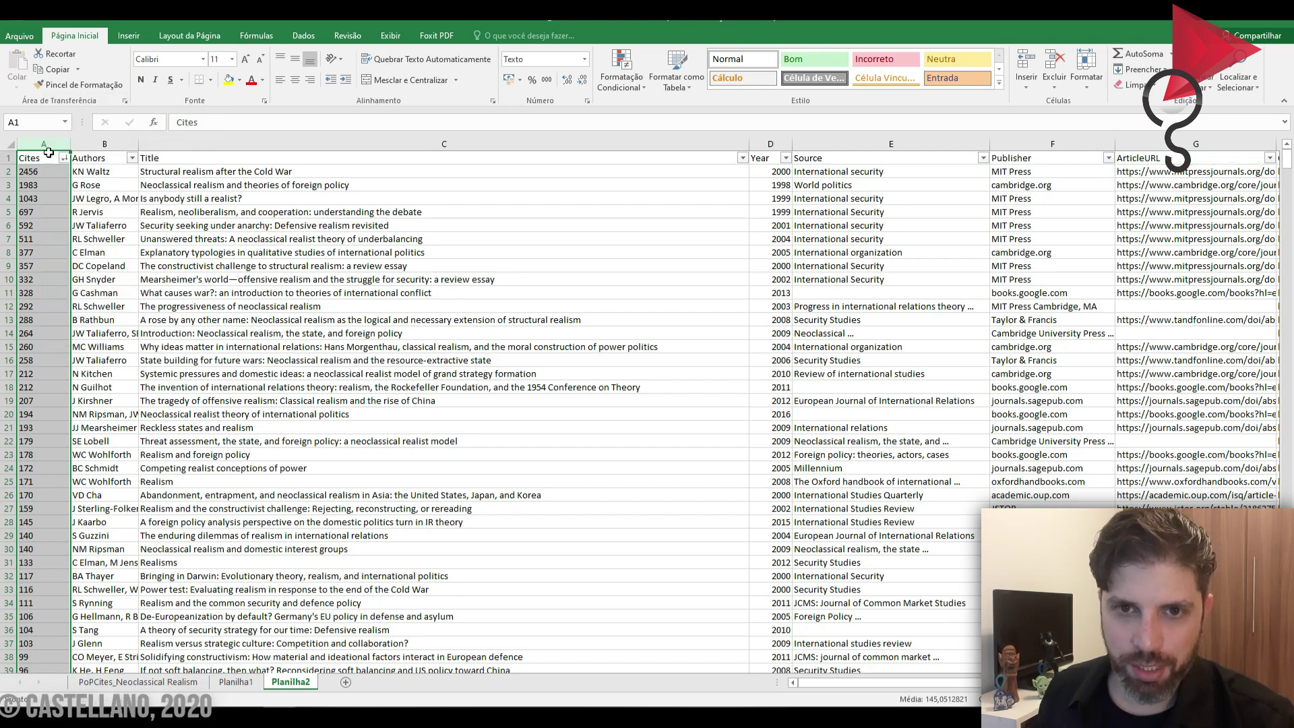
pyautogui.rightClick(42, 147)
pyautogui.rightClick(30, 141)
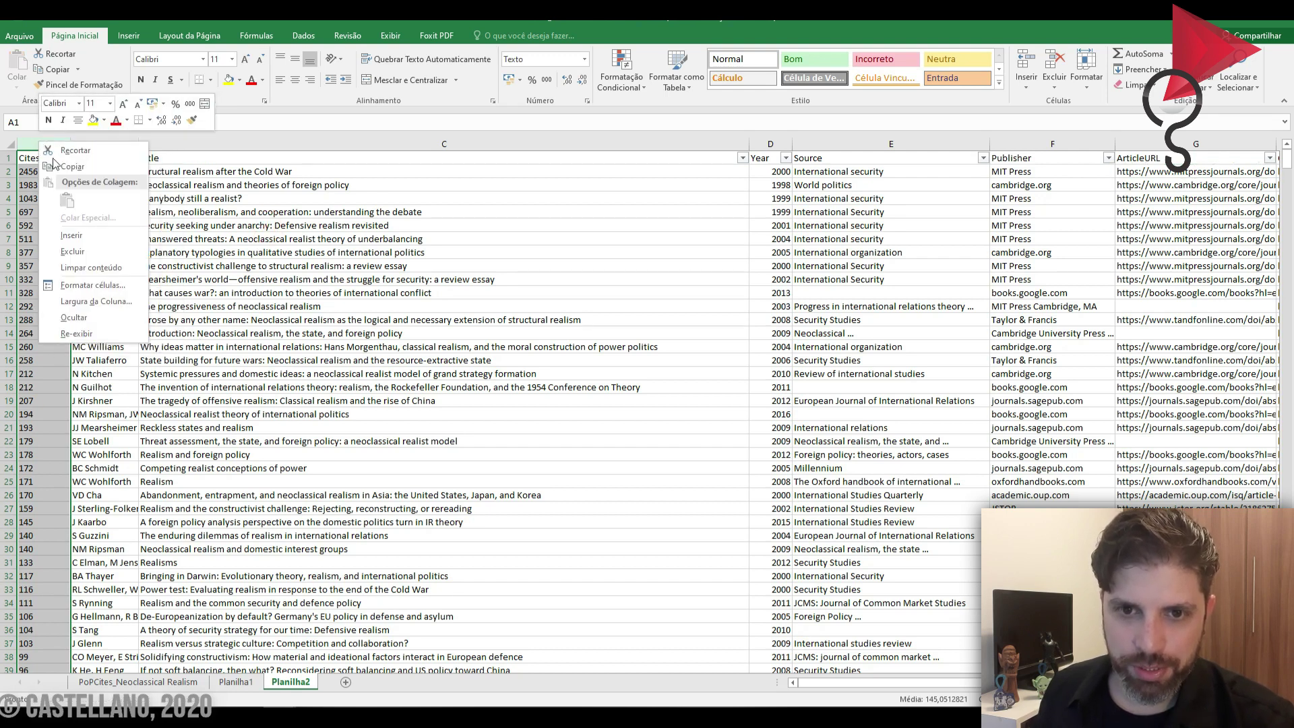
pyautogui.click(71, 235)
pyautogui.click(42, 159)
pyautogui.write('P')
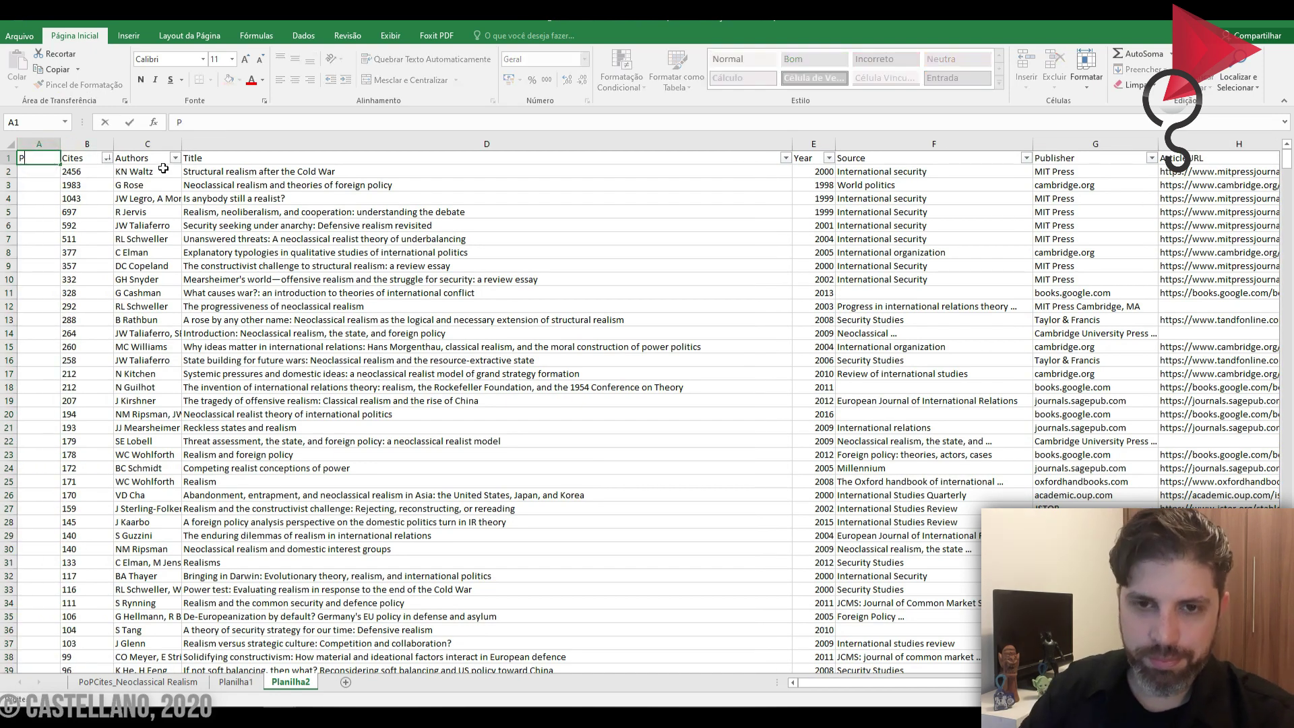
pyautogui.write('rioridade')
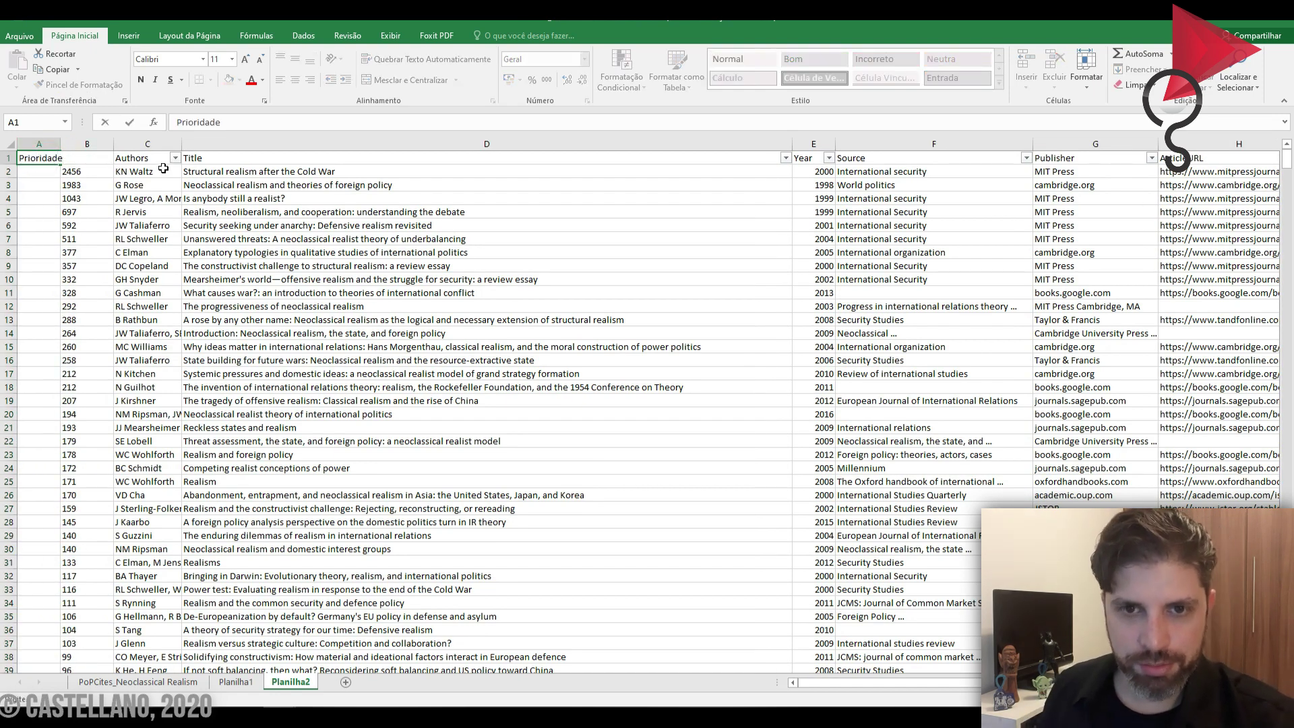
# Step: Assign priority 1 to the publications in rows 2, 4, 7 and 12 of the Prioridade column
pyautogui.click(40, 171)
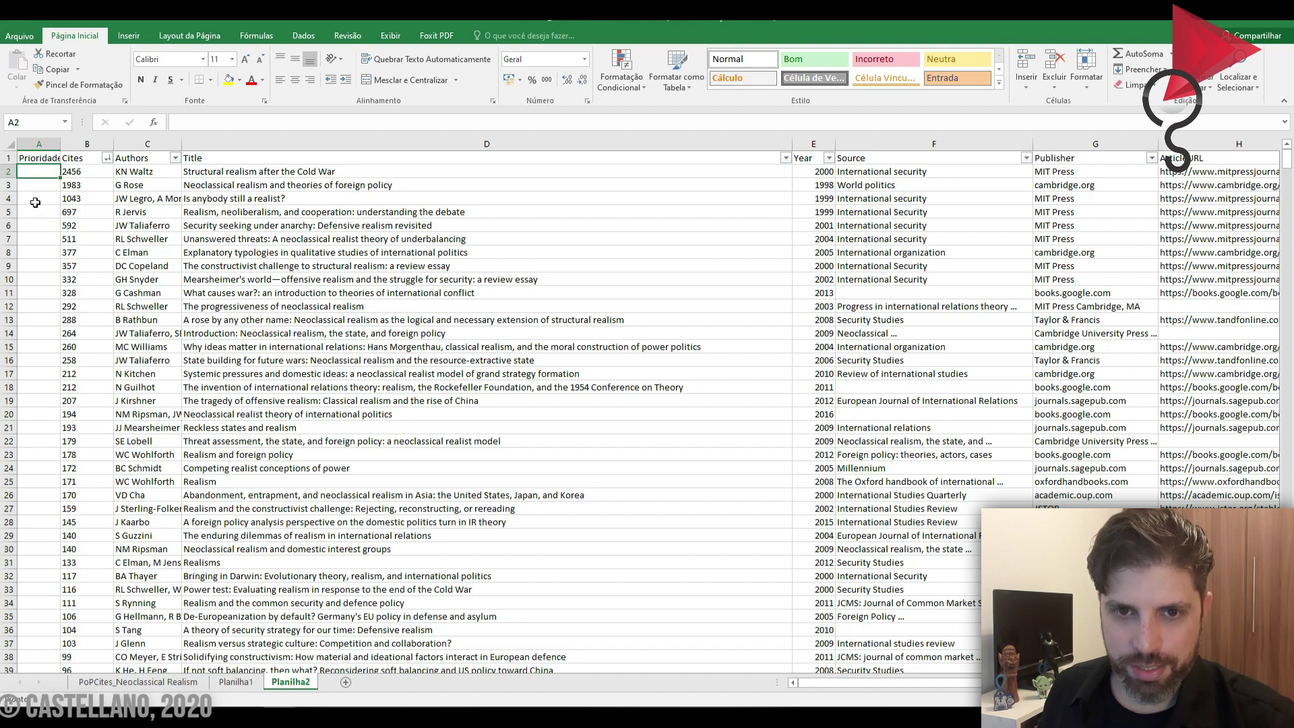
pyautogui.write('1')
pyautogui.click(36, 199)
pyautogui.write('1')
pyautogui.click(43, 241)
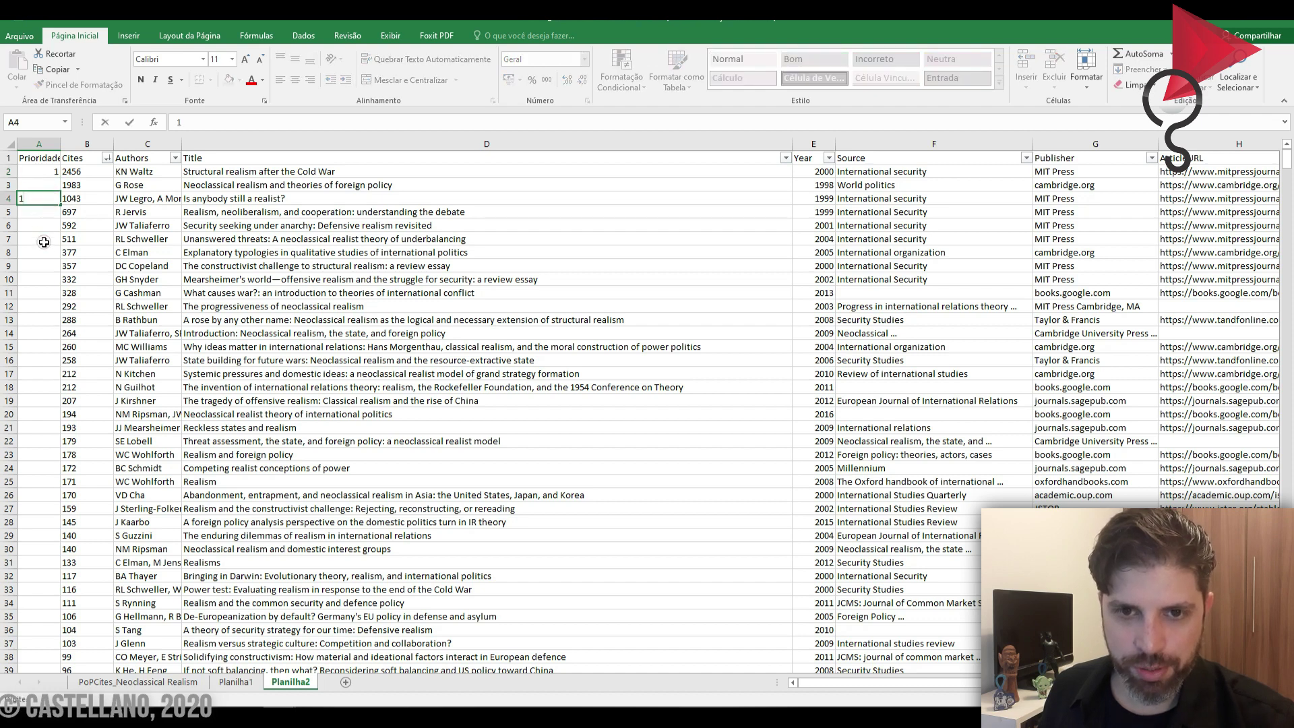
pyautogui.write('1')
pyautogui.click(43, 305)
pyautogui.write('1')
# Step: Assign priority 2 to the publications in rows 3 and 5, and priority 3 to the one in row 6
pyautogui.click(37, 186)
pyautogui.write('2')
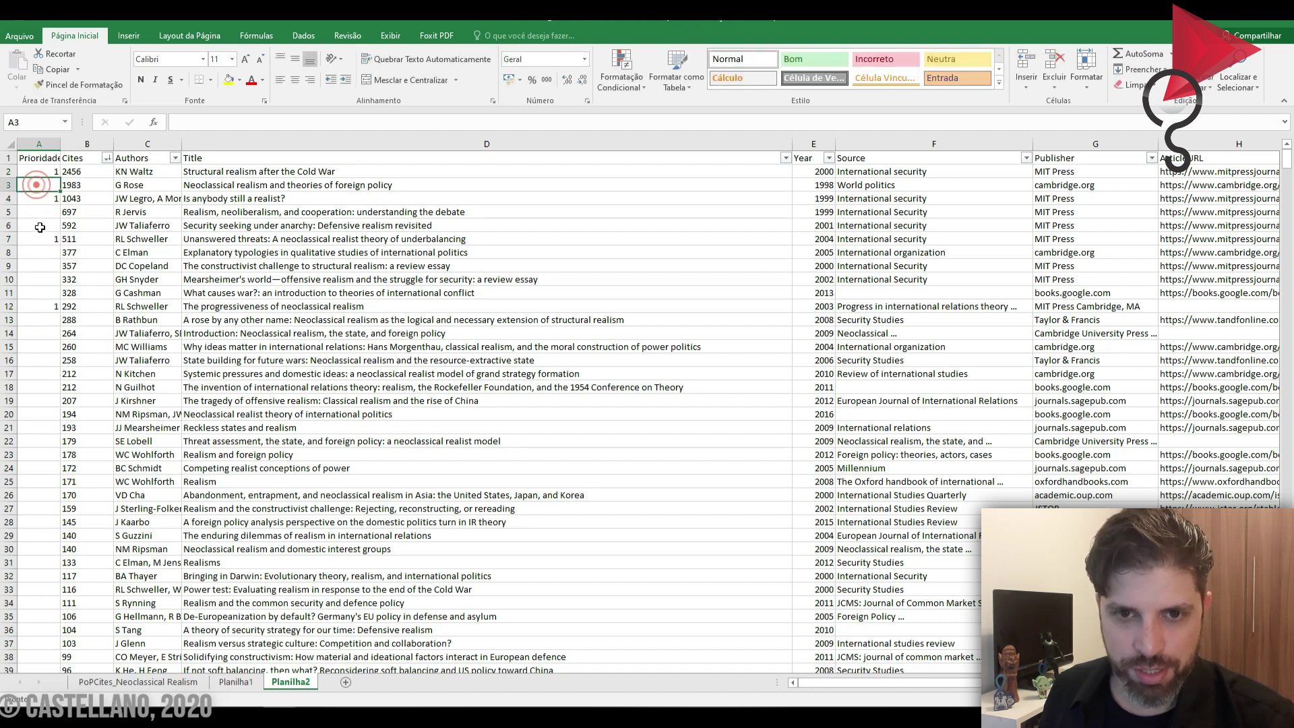
pyautogui.click(40, 213)
pyautogui.write('2')
pyautogui.click(40, 254)
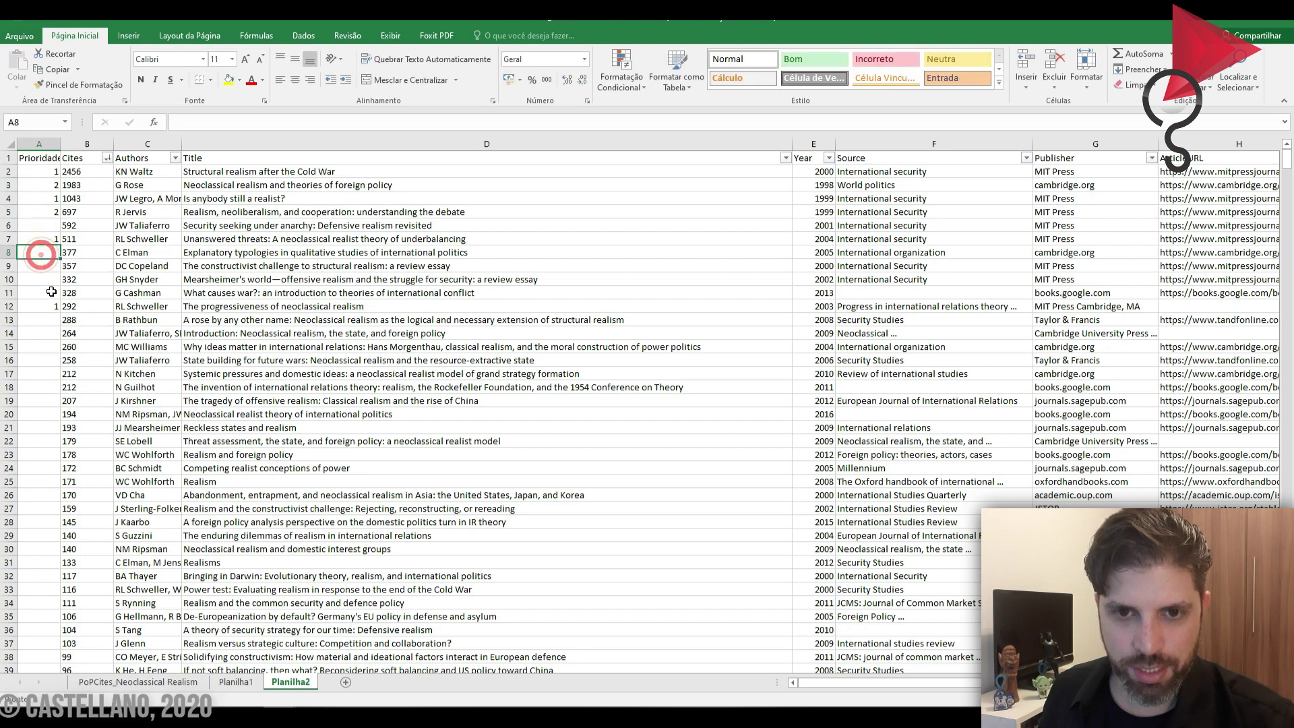
pyautogui.click(44, 227)
pyautogui.write('3')
pyautogui.click(38, 257)
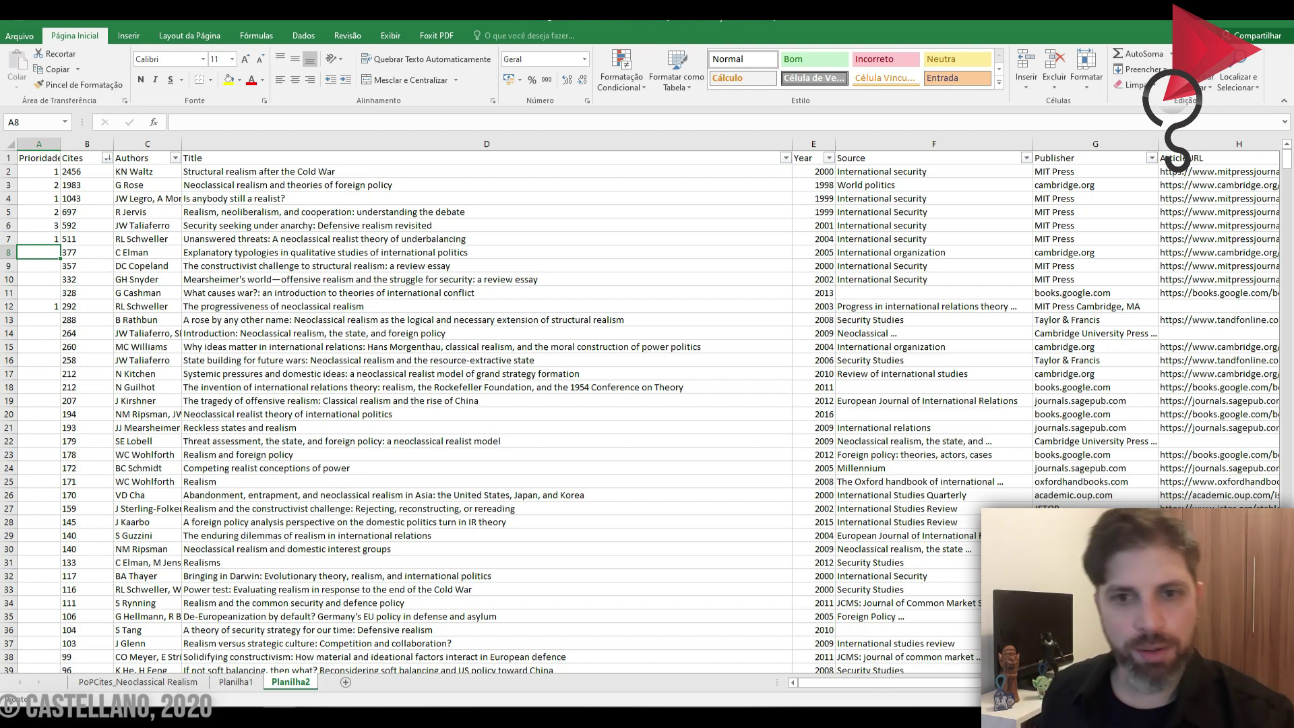
# Step: Insert an empty column between Prioridade and Cites and head it "Status"
pyautogui.rightClick(93, 144)
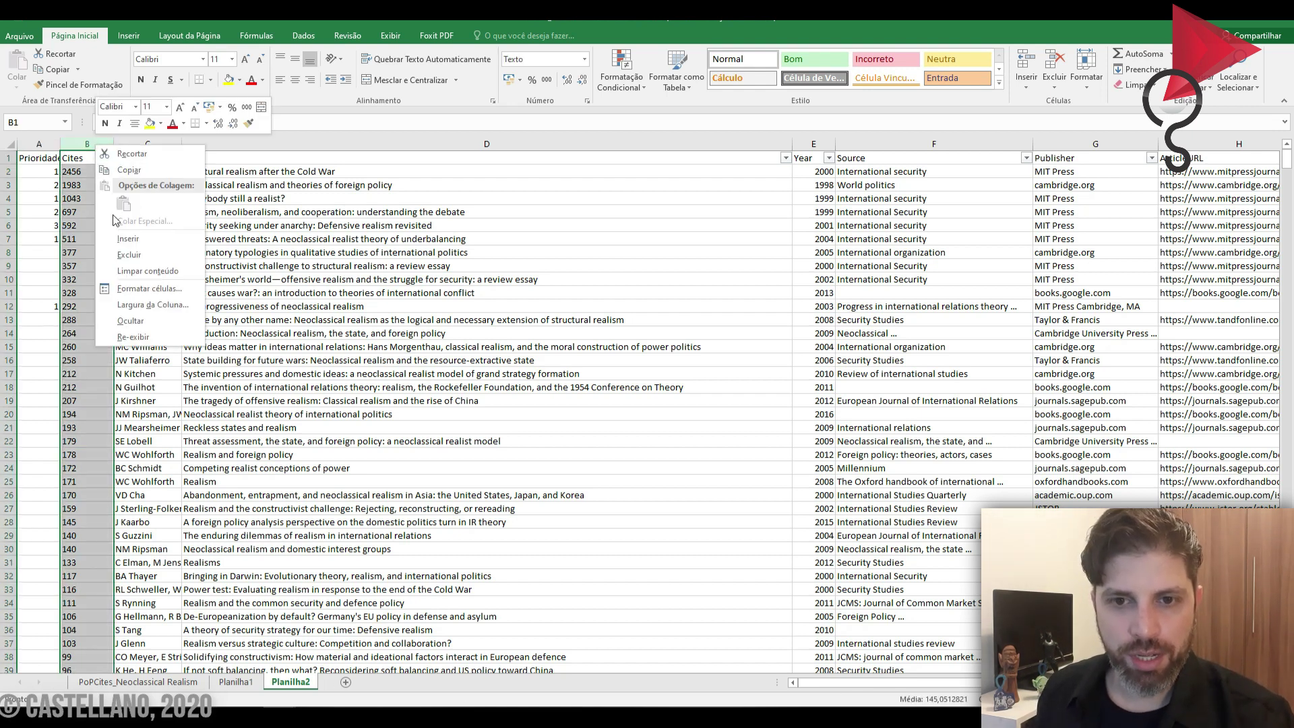
pyautogui.click(132, 235)
pyautogui.click(82, 159)
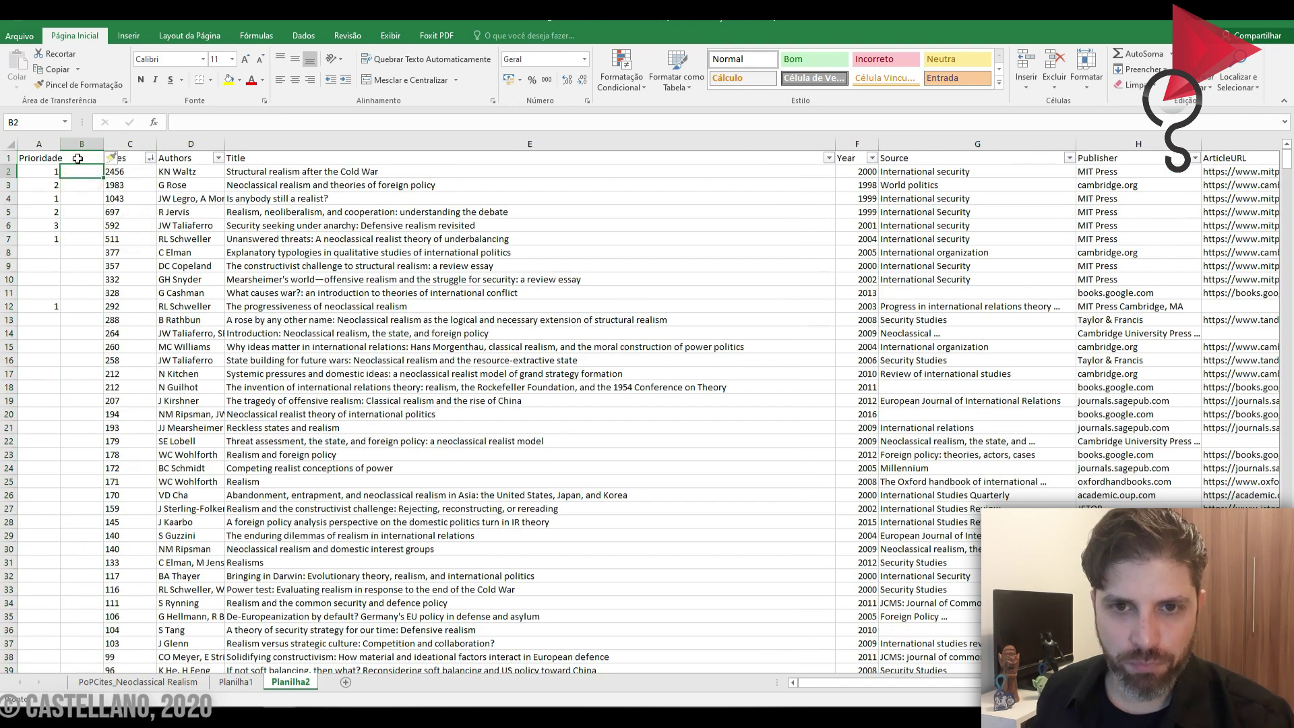
pyautogui.write('Stqtus')
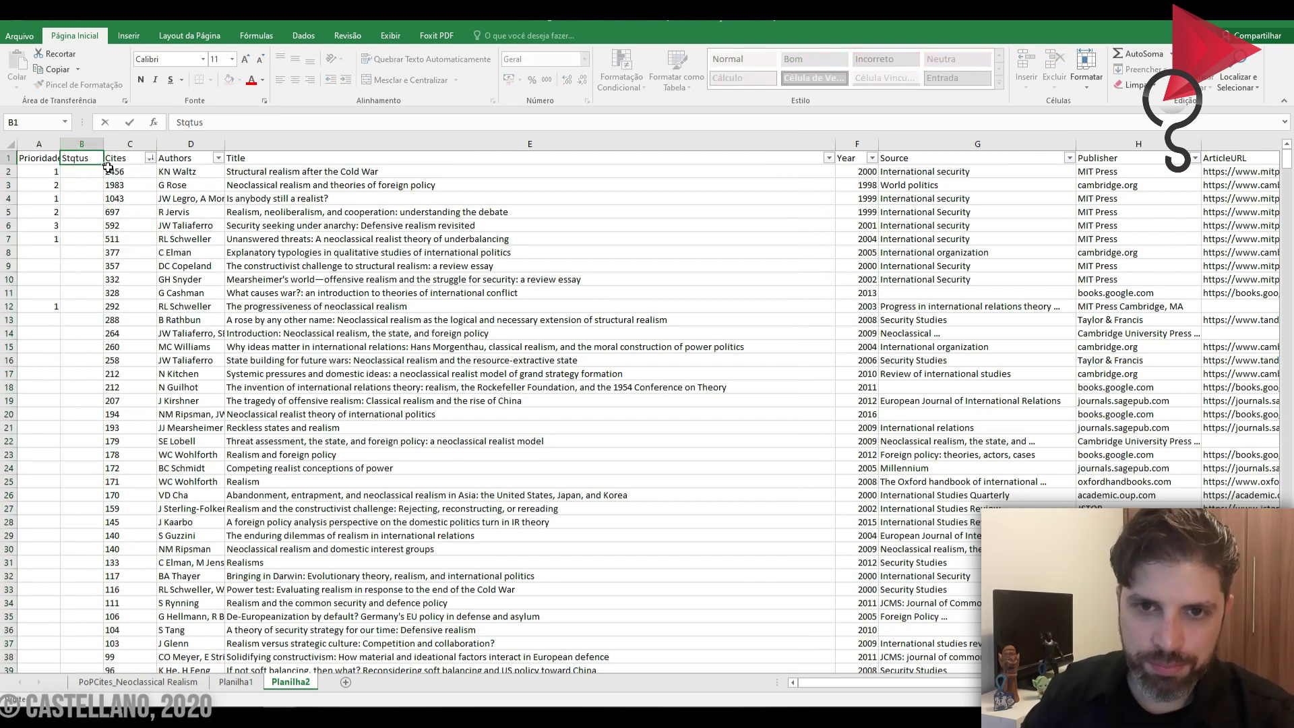
pyautogui.press('BackSpace')
pyautogui.press('BackSpace')
pyautogui.press('BackSpace')
pyautogui.press('BackSpace')
pyautogui.write('atus')
pyautogui.press('Tab')
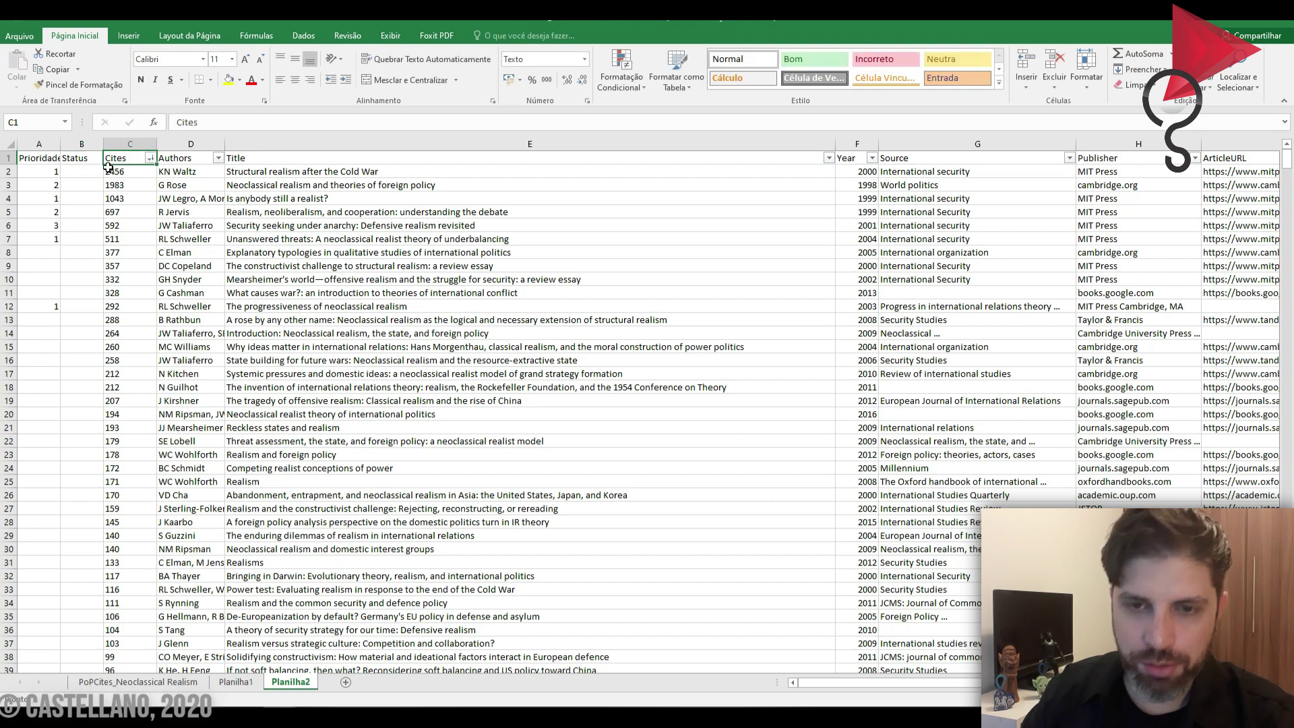
# Step: Mark "Structural realism after the Cold War" in row 2 as "Lido" in the Status column
pyautogui.press('Down')
pyautogui.press('Left')
pyautogui.write('Lido')
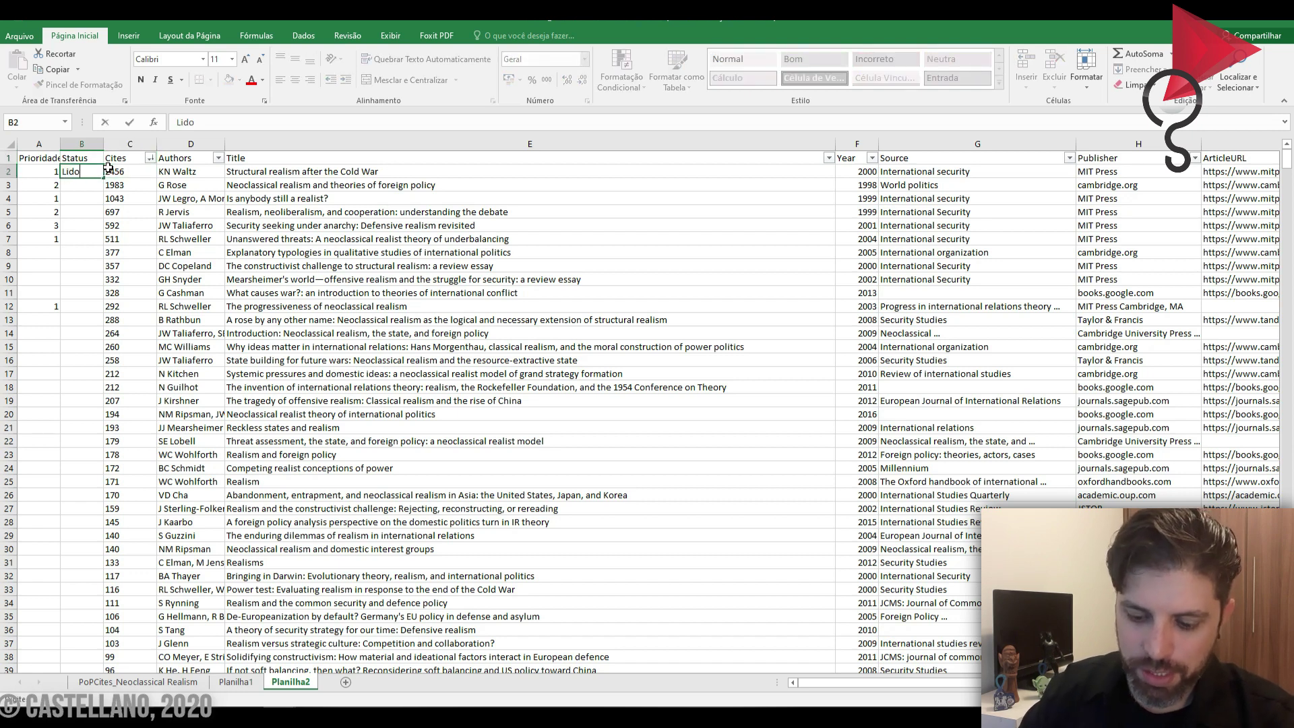
pyautogui.press('Return')
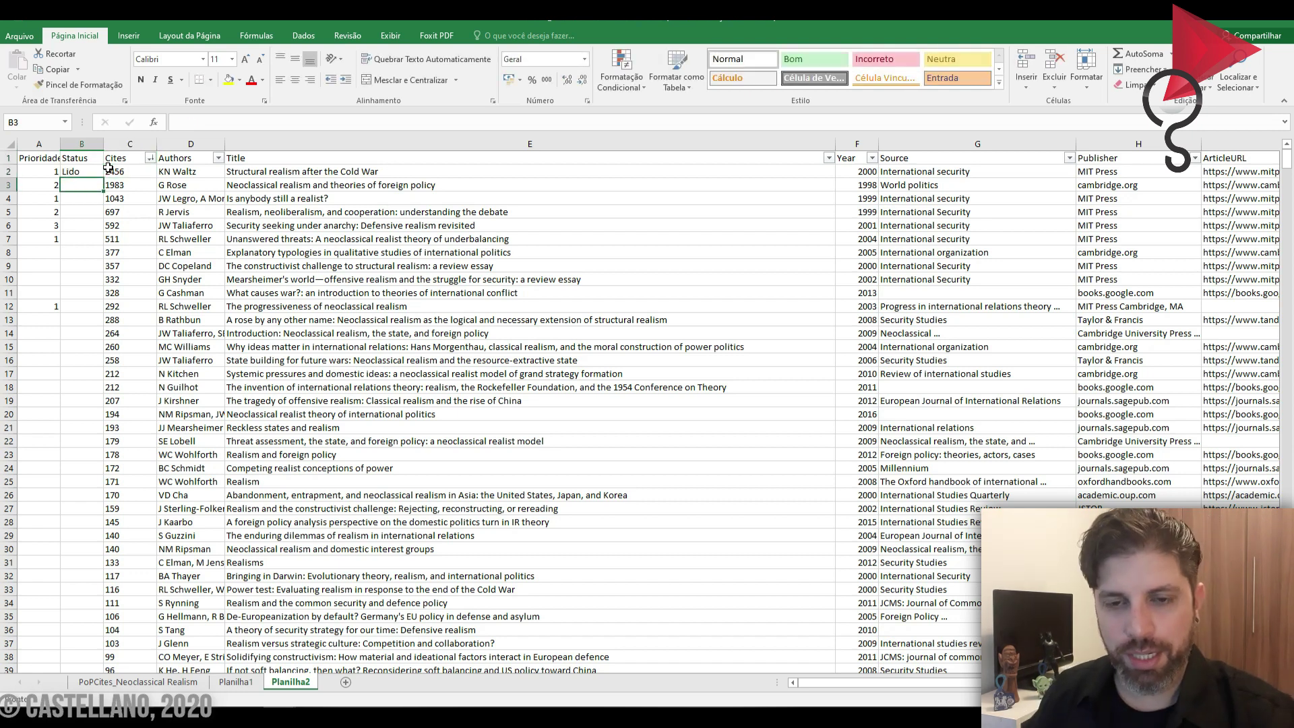